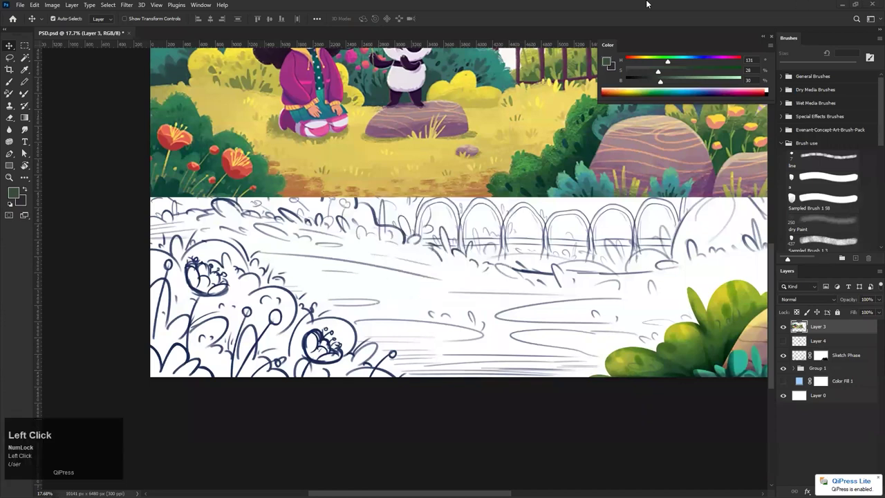
pyautogui.press('space')
pyautogui.moveTo(591, 277); pyautogui.dragTo(428, 277)
pyautogui.moveTo(563, 317); pyautogui.dragTo(459, 315)
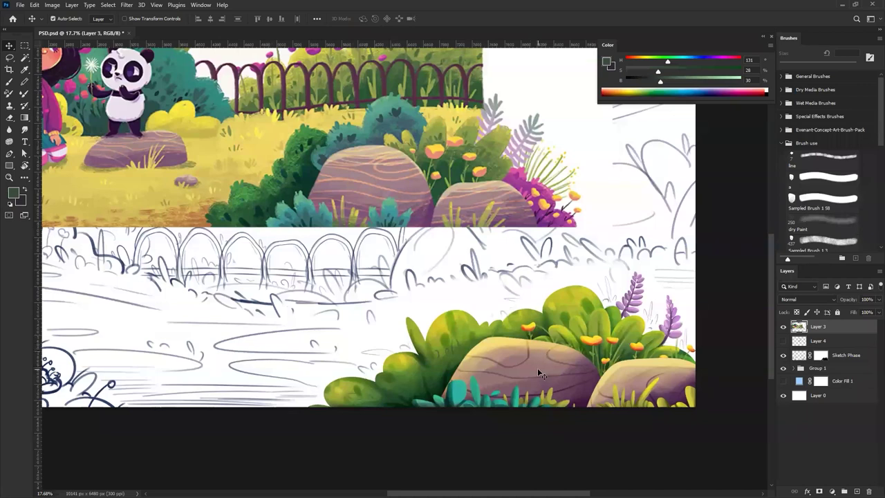
pyautogui.press('space')
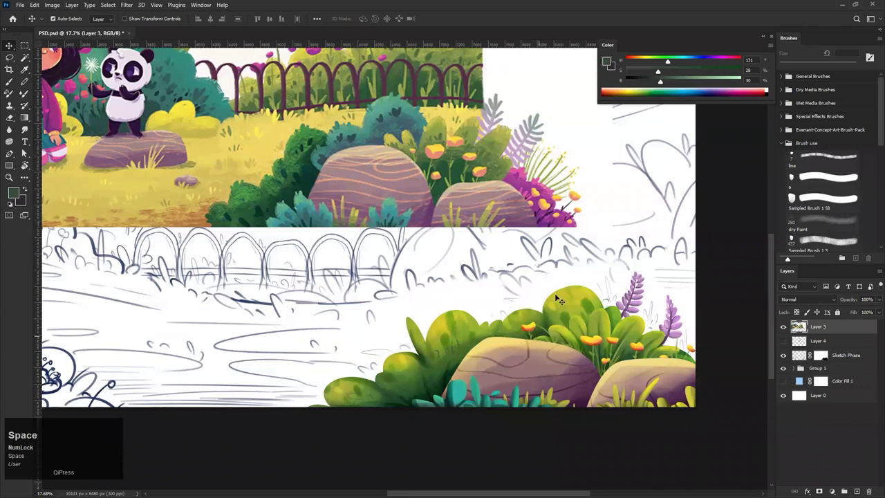
pyautogui.moveTo(314, 320); pyautogui.dragTo(553, 316)
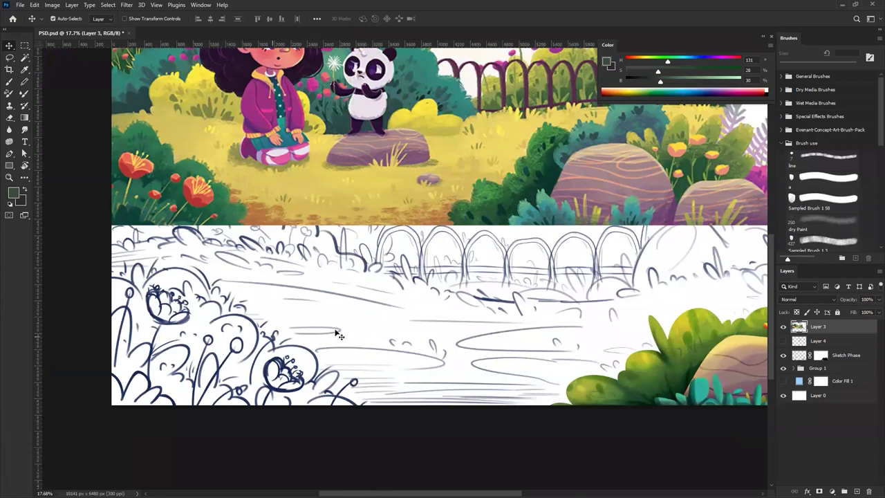
# Rename the Group 1 layer group as Right Side
pyautogui.click(799, 372)
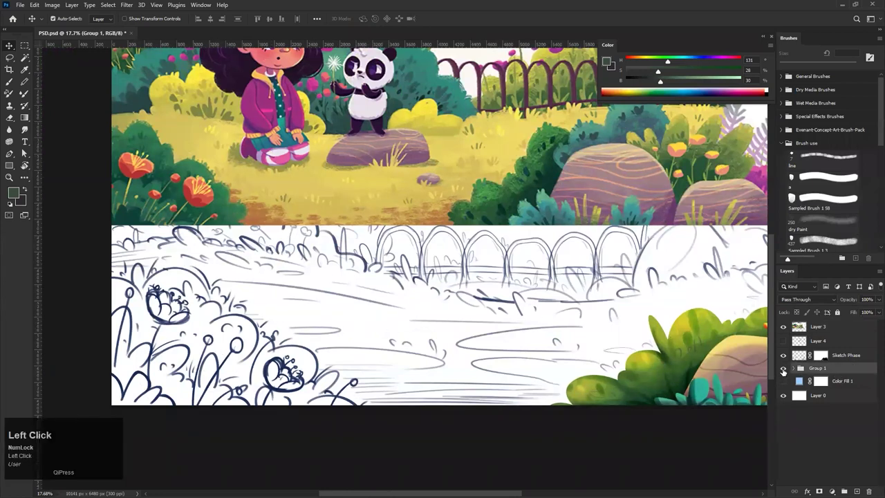
pyautogui.doubleClick(816, 369)
pyautogui.click(849, 373)
pyautogui.hscroll(3, 701, 387)
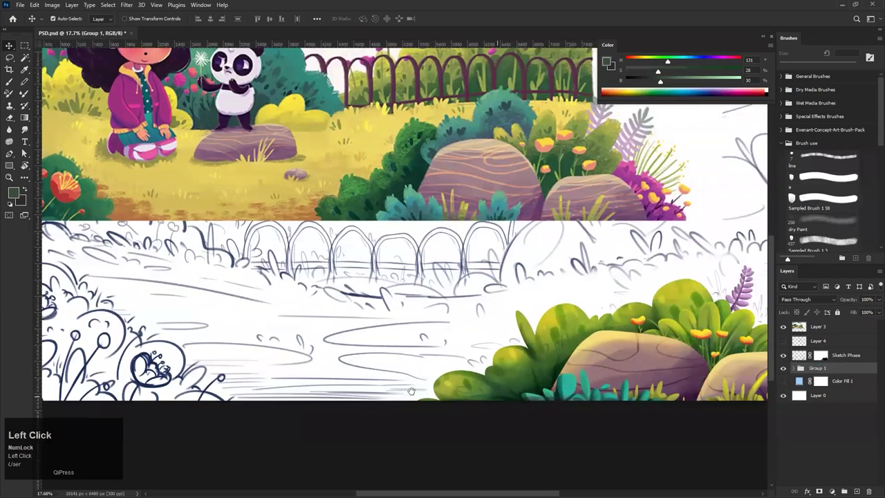
pyautogui.doubleClick(817, 370)
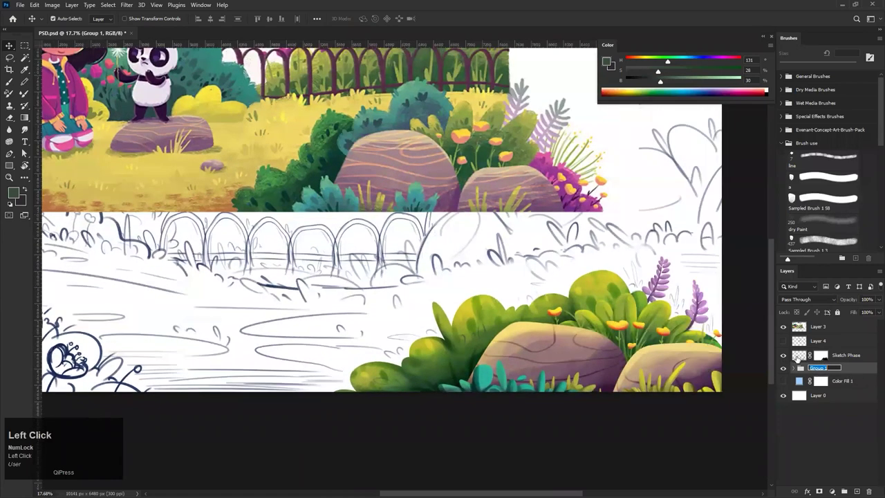
pyautogui.write('Right Side')
pyautogui.press('Return')
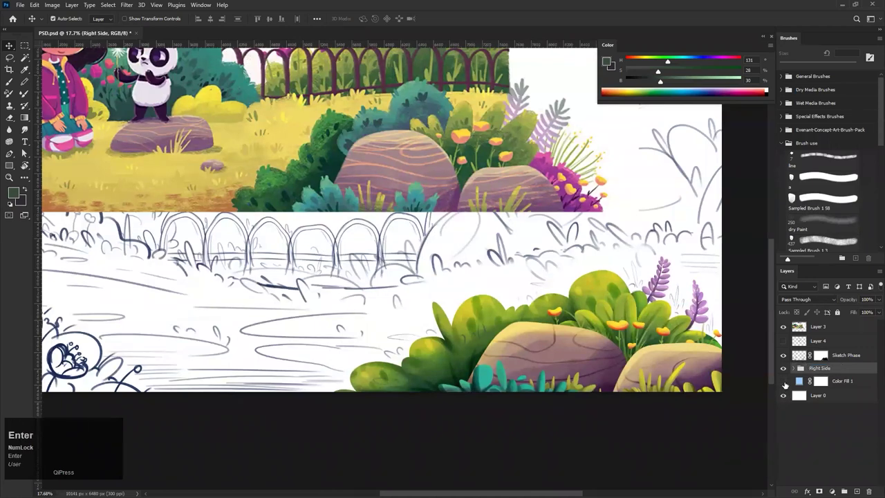
# Show the Color Fill 1 layer and change its colour to the deeper blue #74b9ff
pyautogui.click(784, 383)
pyautogui.moveTo(568, 296)
pyautogui.mouseDown()
pyautogui.moveTo(286, 356)
pyautogui.moveTo(180, 320)
pyautogui.moveTo(284, 306)
pyautogui.moveTo(260, 320)
pyautogui.mouseUp()
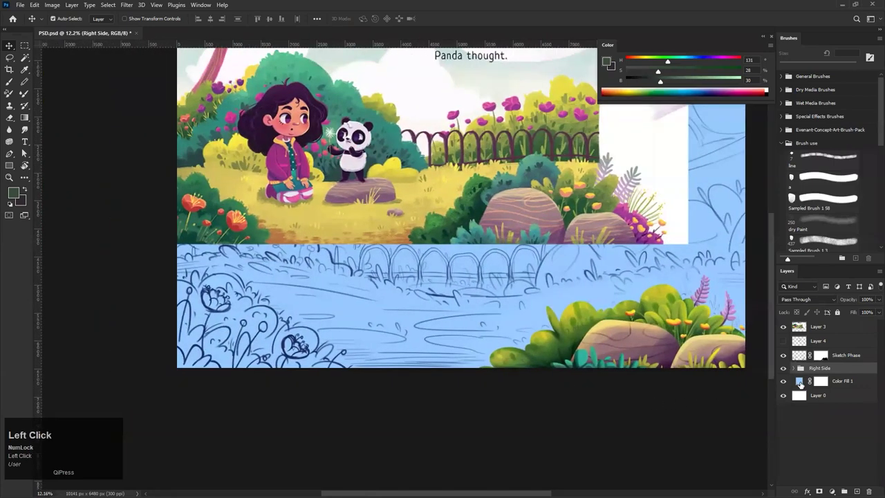
pyautogui.doubleClick(800, 382)
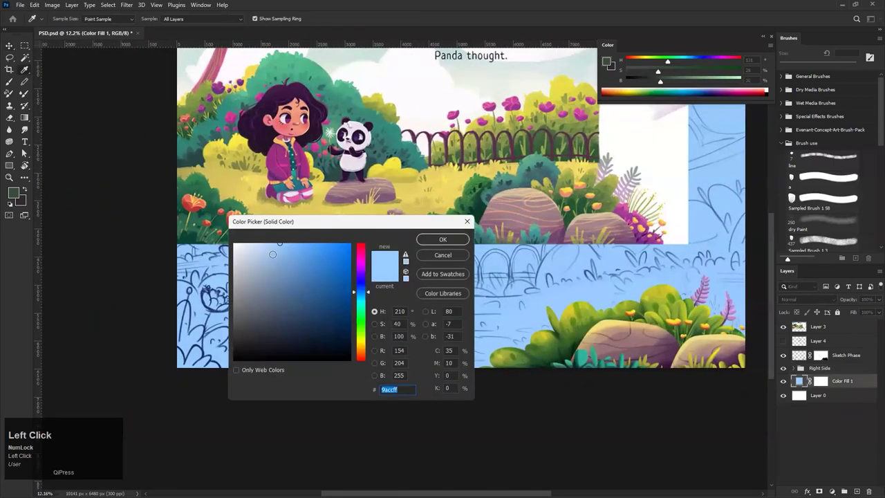
pyautogui.click(297, 244)
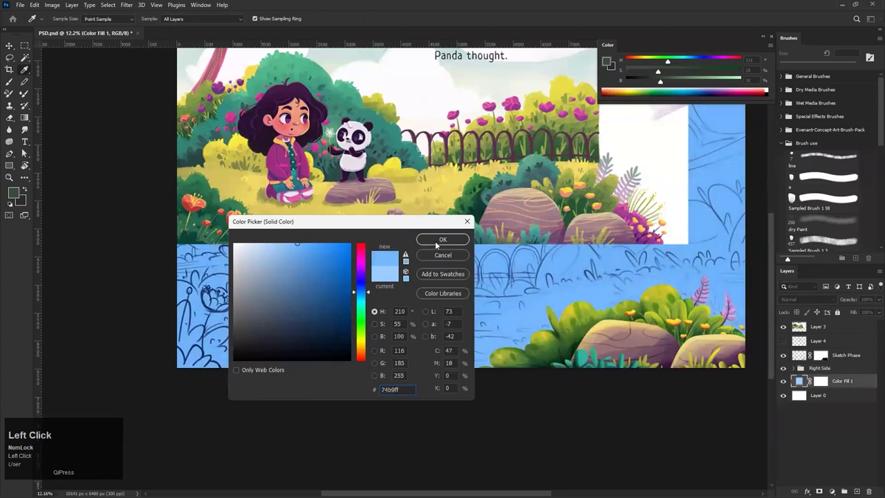
pyautogui.click(429, 242)
# Save the document
pyautogui.press('space')
pyautogui.moveTo(240, 332); pyautogui.dragTo(398, 293)
pyautogui.hotkey('ctrl', 's')
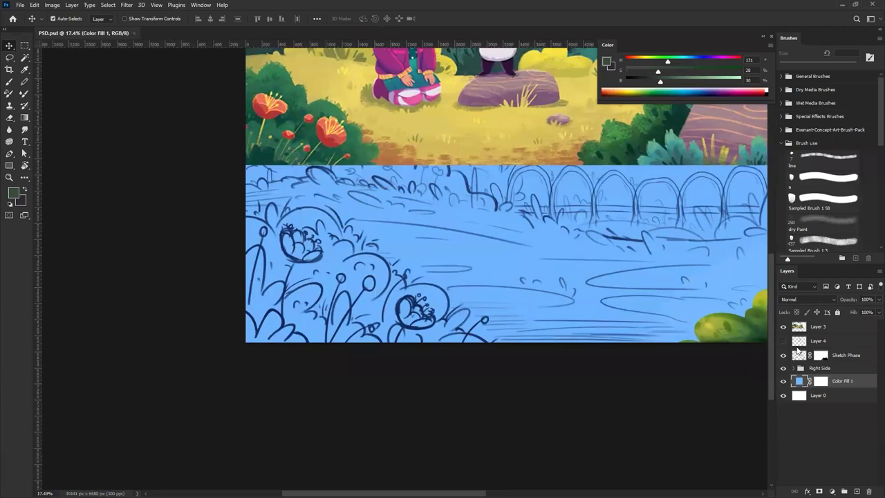
# Add a new empty layer directly above the Right Side group for the lower-left bushes
pyautogui.click(799, 367)
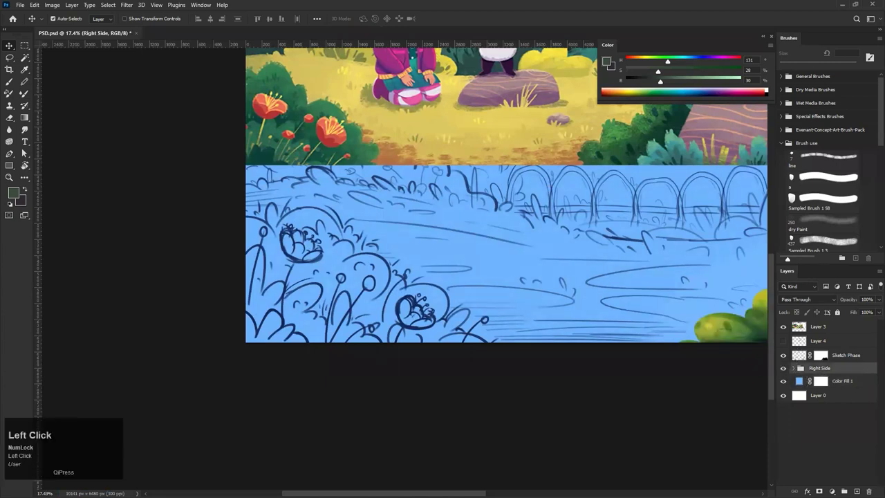
pyautogui.click(857, 491)
pyautogui.moveTo(348, 238); pyautogui.dragTo(329, 253)
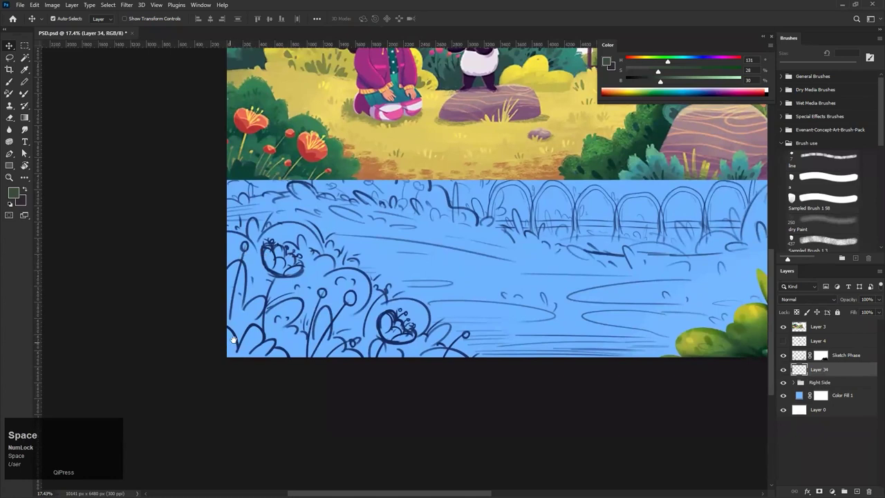
pyautogui.moveTo(408, 260); pyautogui.dragTo(343, 275)
pyautogui.moveTo(266, 298); pyautogui.dragTo(278, 298)
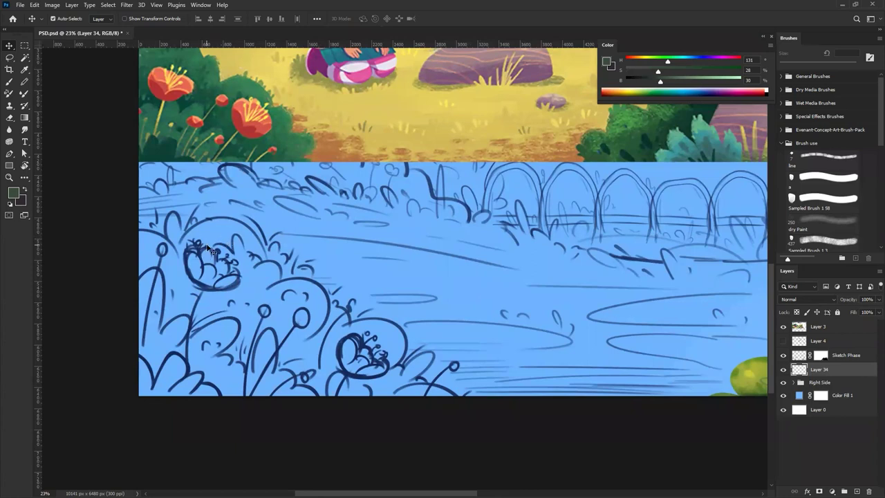
# Lower the Sketch Phase layer's opacity to about 36% and reselect the new layer for tracing with the Pen tool
pyautogui.press('p')
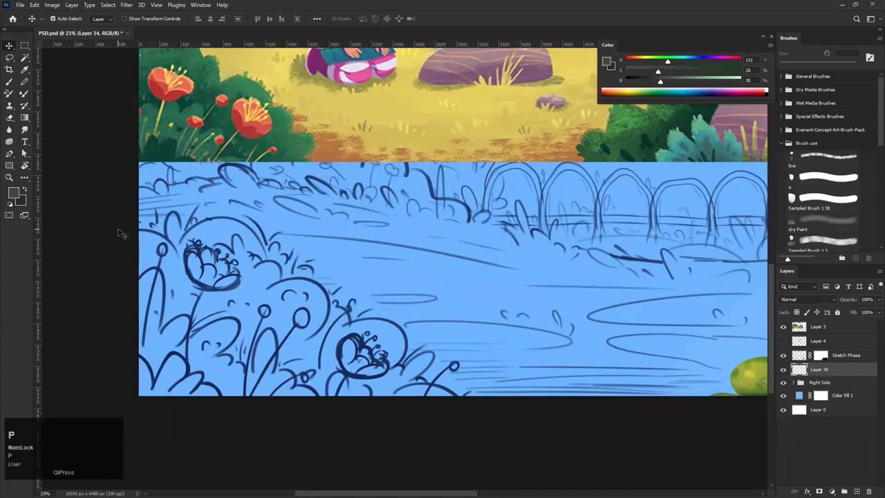
pyautogui.hotkey('ctrl', 'space')
pyautogui.moveTo(121, 234); pyautogui.dragTo(152, 232)
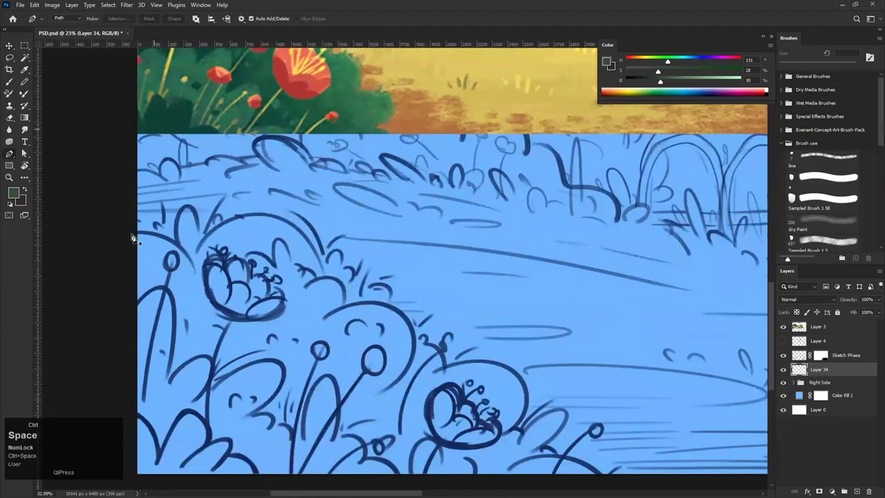
pyautogui.click(129, 233)
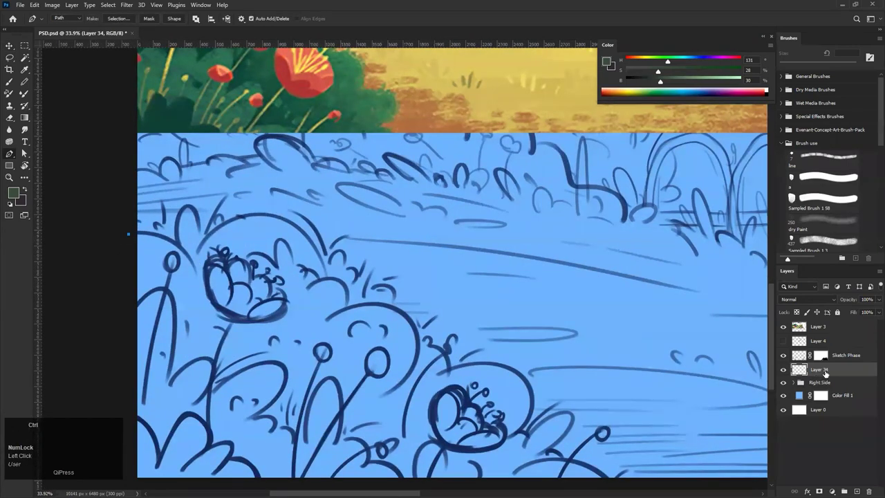
pyautogui.click(840, 355)
pyautogui.moveTo(847, 299); pyautogui.dragTo(845, 302)
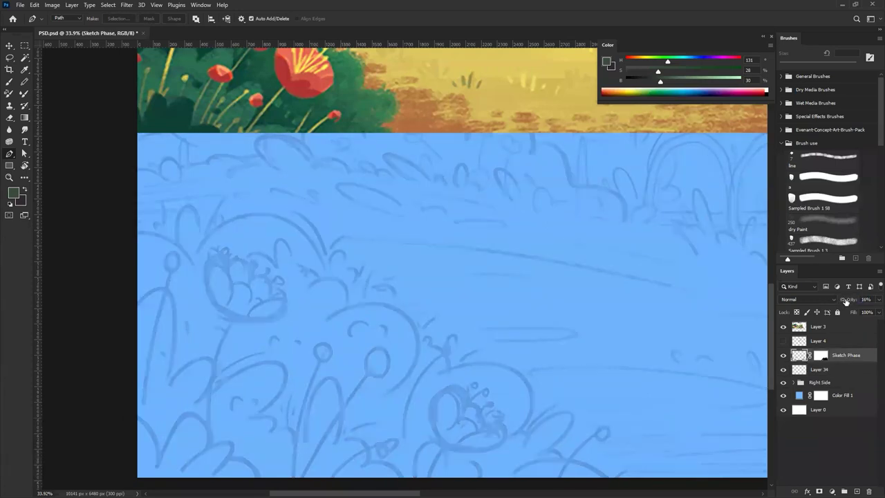
pyautogui.click(802, 372)
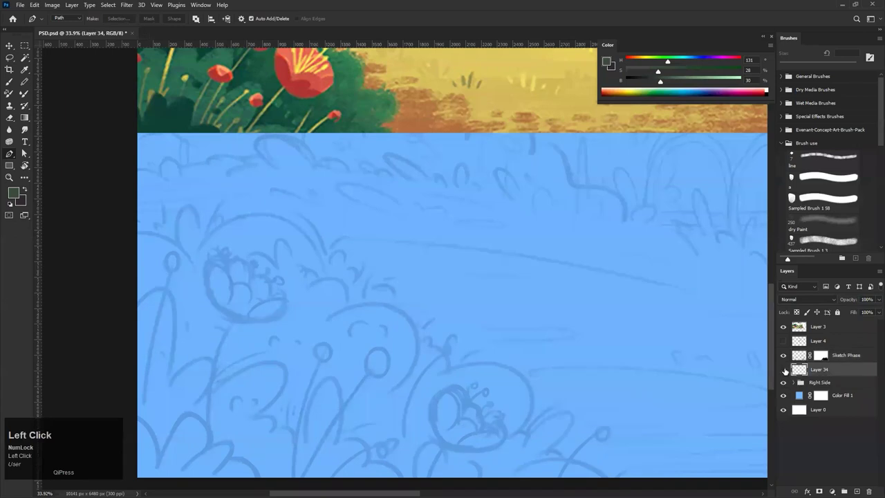
# Start a pen path at the canvas's left edge, tracing the sketched bushes' upper outline over the large dome, small leaves and middle bush
pyautogui.click(131, 231)
pyautogui.moveTo(192, 260); pyautogui.dragTo(208, 293)
pyautogui.keyDown('alt'); pyautogui.click(193, 261); pyautogui.keyUp('alt')
pyautogui.moveTo(267, 216); pyautogui.dragTo(314, 220)
pyautogui.click(322, 267)
pyautogui.moveTo(338, 252); pyautogui.dragTo(414, 279)
pyautogui.click(343, 269)
pyautogui.moveTo(352, 286); pyautogui.dragTo(361, 331)
pyautogui.keyDown('alt'); pyautogui.click(353, 287); pyautogui.keyUp('alt')
pyautogui.keyDown('alt'); pyautogui.click(366, 311); pyautogui.keyUp('alt')
pyautogui.moveTo(442, 349); pyautogui.dragTo(422, 317)
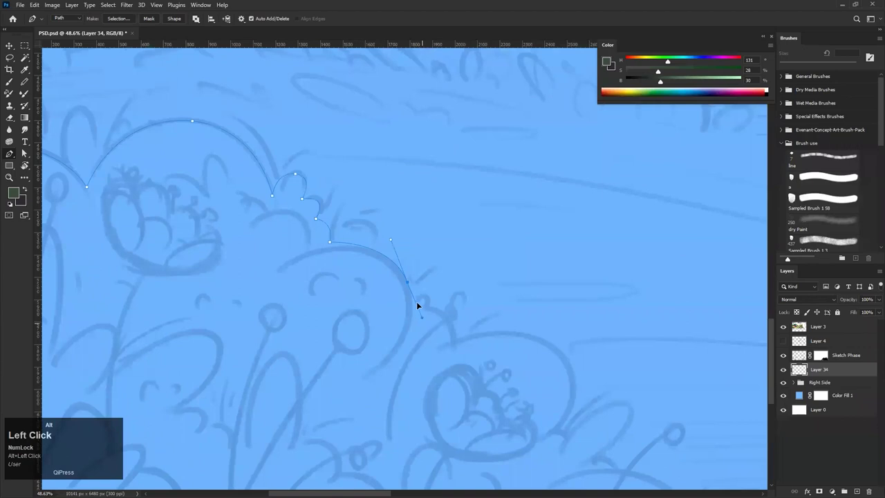
# Continue the pen path down the small clump and over the lower rounded bush around the second flower
pyautogui.click(413, 303)
pyautogui.moveTo(454, 344); pyautogui.dragTo(457, 386)
pyautogui.moveTo(562, 353); pyautogui.dragTo(555, 312)
pyautogui.press('space')
pyautogui.click(511, 355)
pyautogui.moveTo(524, 378); pyautogui.dragTo(468, 353)
pyautogui.keyDown('alt'); pyautogui.click(466, 331); pyautogui.keyUp('alt')
pyautogui.hotkey('ctrl', 'z')
pyautogui.hotkey('ctrl', 'z')
pyautogui.moveTo(460, 320); pyautogui.dragTo(464, 330)
pyautogui.keyDown('alt'); pyautogui.click(461, 320); pyautogui.keyUp('alt')
# Extend the pen path around the pointed leaf and down the lowest bush to beyond the canvas's bottom edge
pyautogui.moveTo(506, 284); pyautogui.dragTo(541, 278)
pyautogui.moveTo(487, 336); pyautogui.dragTo(509, 359)
pyautogui.keyDown('alt'); pyautogui.click(488, 338); pyautogui.keyUp('alt')
pyautogui.click(553, 356)
pyautogui.click(590, 382)
pyautogui.click(626, 412)
pyautogui.moveTo(627, 413); pyautogui.dragTo(629, 413)
pyautogui.hotkey('ctrl', 'z')
pyautogui.moveTo(575, 383); pyautogui.dragTo(553, 393)
pyautogui.keyDown('alt'); pyautogui.click(578, 382); pyautogui.keyUp('alt')
pyautogui.moveTo(425, 425); pyautogui.dragTo(415, 427)
# Close the bush path outside the canvas's bottom and left edges and convert it into a selection
pyautogui.click(84, 389)
pyautogui.click(80, 142)
pyautogui.click(94, 128)
pyautogui.moveTo(191, 140); pyautogui.dragTo(125, 173)
pyautogui.moveTo(202, 159); pyautogui.dragTo(182, 224)
pyautogui.hotkey('ctrl', 'Return')
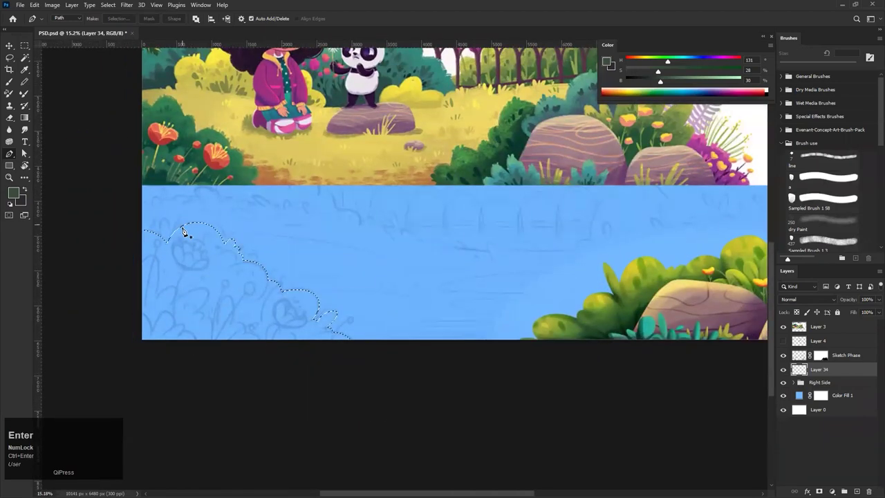
# Fill the bush selection with the green sampled from the bush in the finished illustration above, and deselect it
pyautogui.press('i')
pyautogui.click(160, 96)
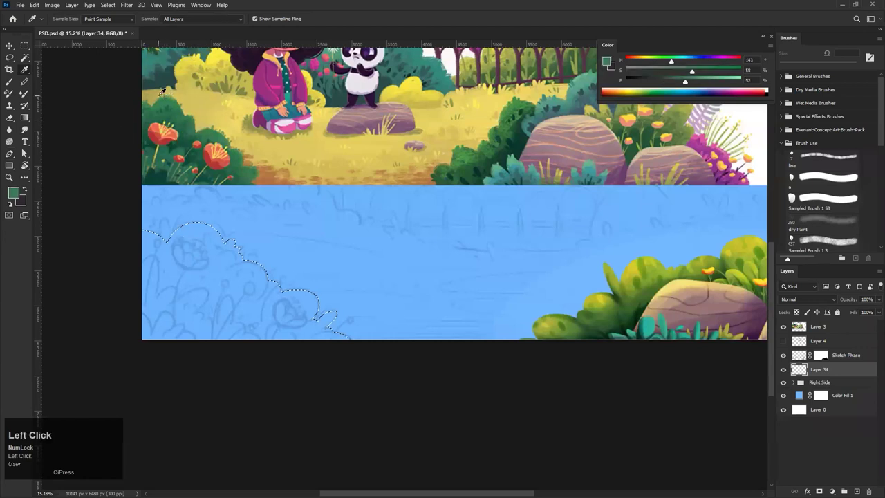
pyautogui.hotkey('alt', 'BackSpace')
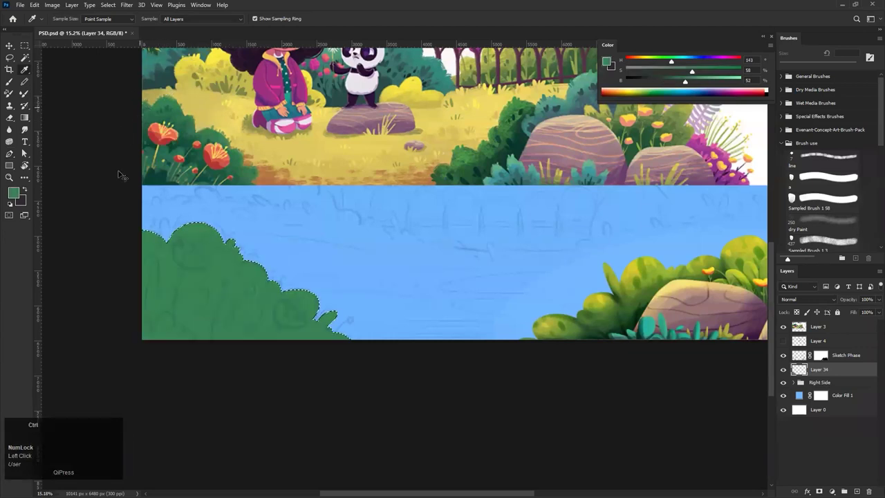
pyautogui.hotkey('ctrl', 'd')
# Add a new layer above the green bush shape and begin a pen path for the inner bush at the canvas's left edge
pyautogui.moveTo(171, 260)
pyautogui.mouseDown()
pyautogui.moveTo(190, 266)
pyautogui.moveTo(177, 267)
pyautogui.mouseUp()
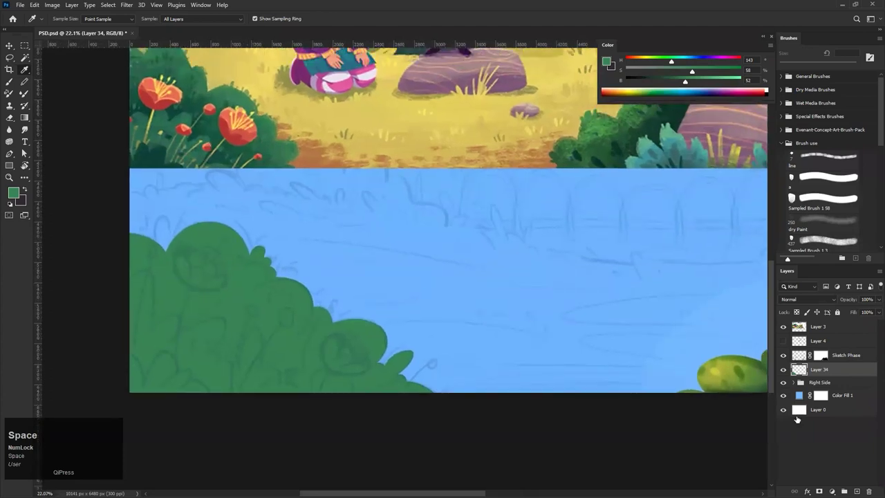
pyautogui.click(856, 491)
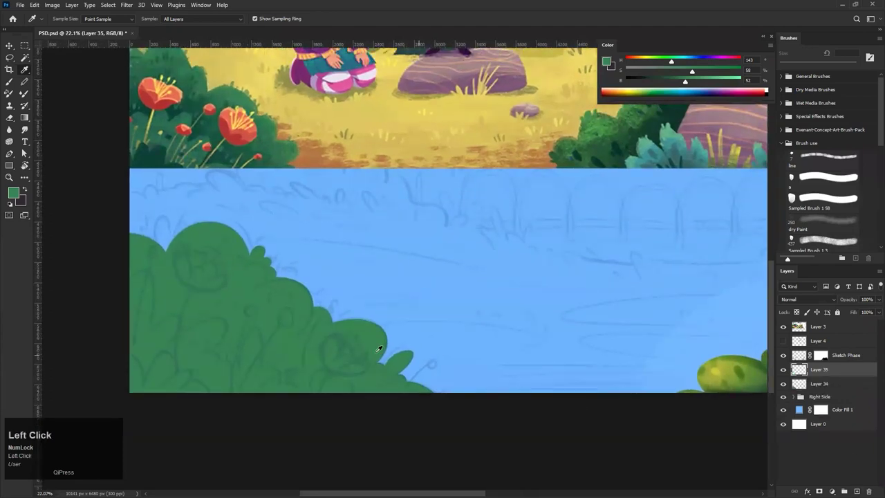
pyautogui.press('p')
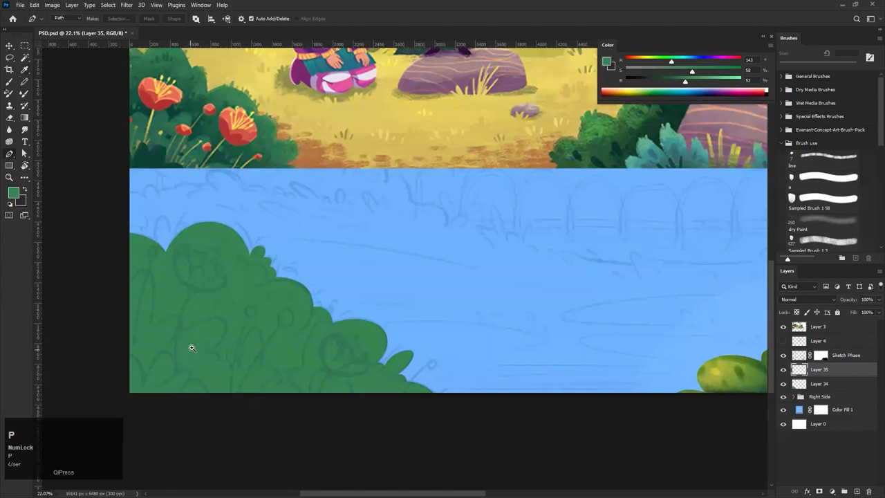
pyautogui.moveTo(134, 303); pyautogui.dragTo(150, 260)
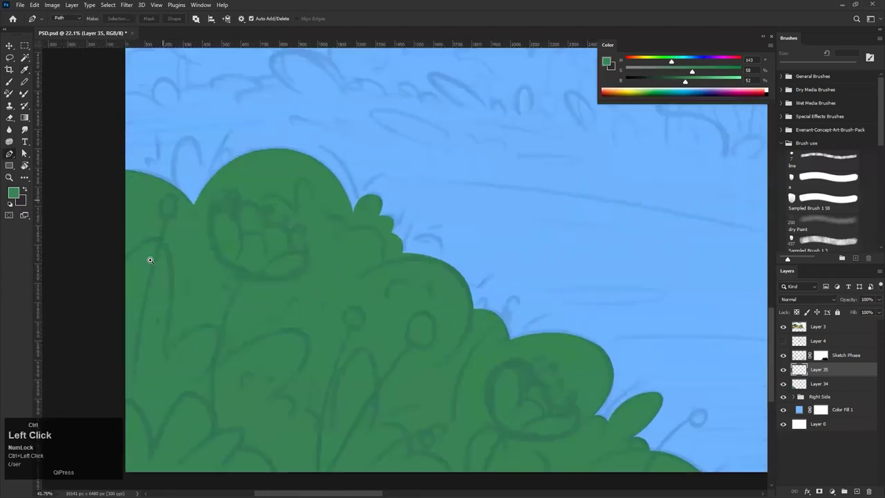
pyautogui.moveTo(115, 286); pyautogui.dragTo(163, 231)
pyautogui.hotkey('ctrl', 'z')
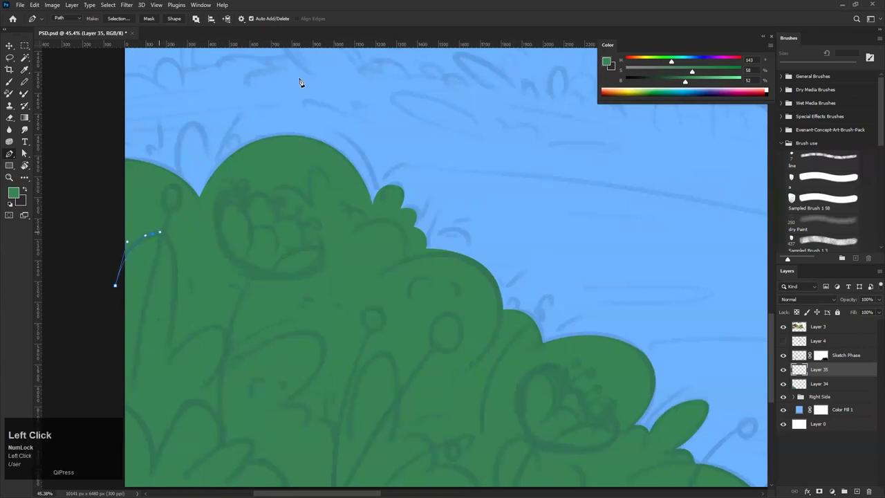
# Switch to the Facebook page in Chrome and start a reply to the latest message in the open group chat
pyautogui.moveTo(586, 486)
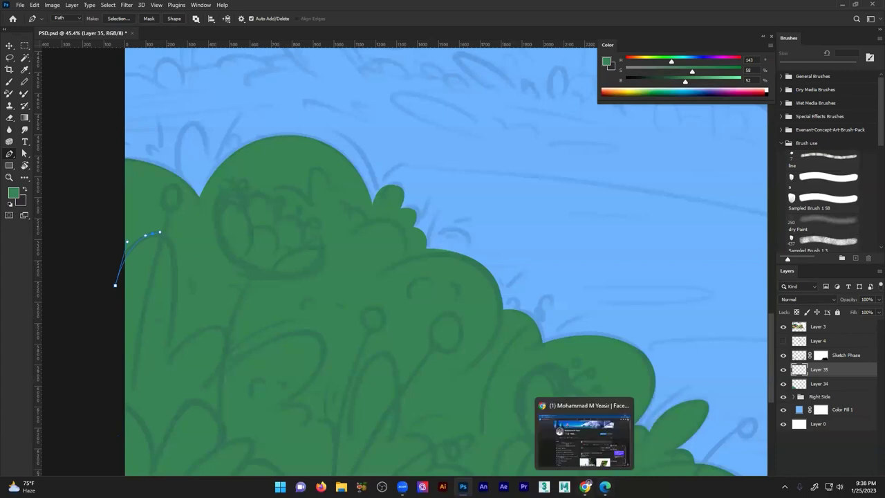
pyautogui.click(586, 470)
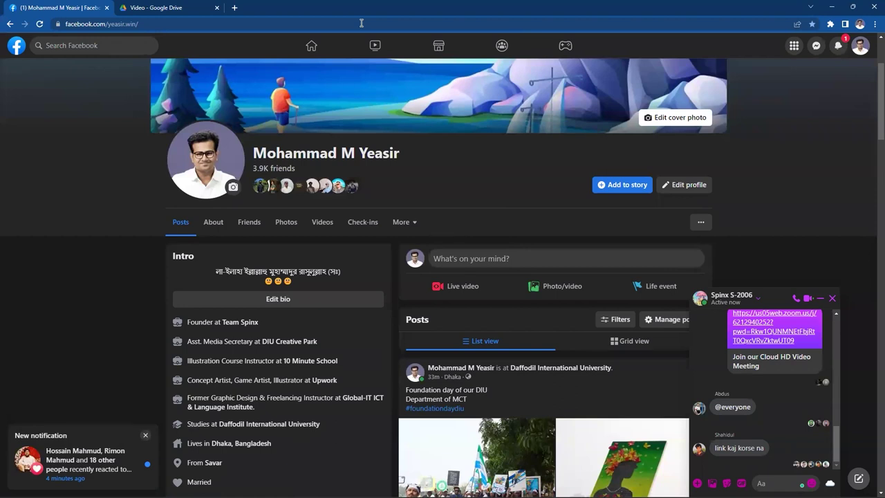
pyautogui.scroll(-1, 362, 23)
pyautogui.click(786, 448)
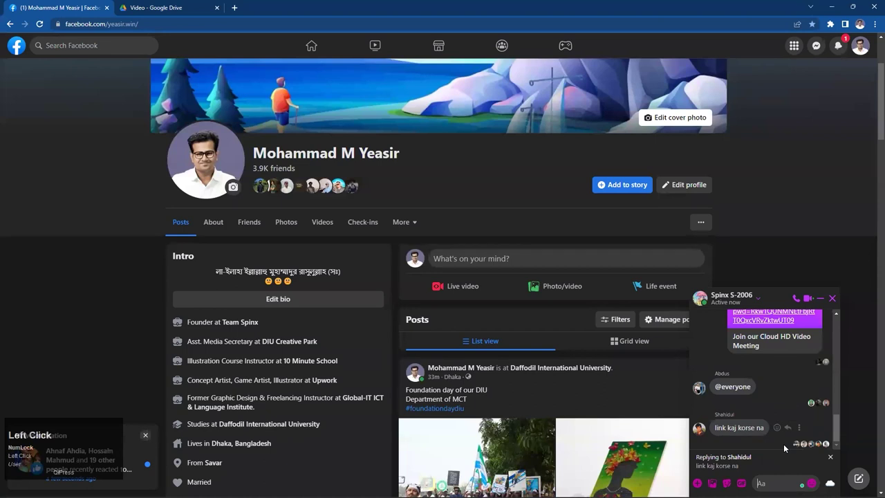
# Send the reply "apnar net off kore abar on ko korun" in the group chat and return to the Photoshop document
pyautogui.write('apna')
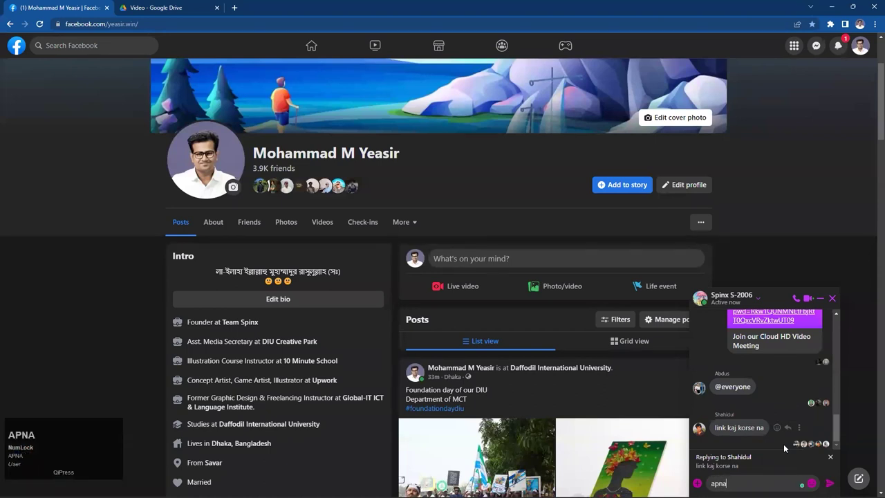
pyautogui.write('r nmet off kore abar o')
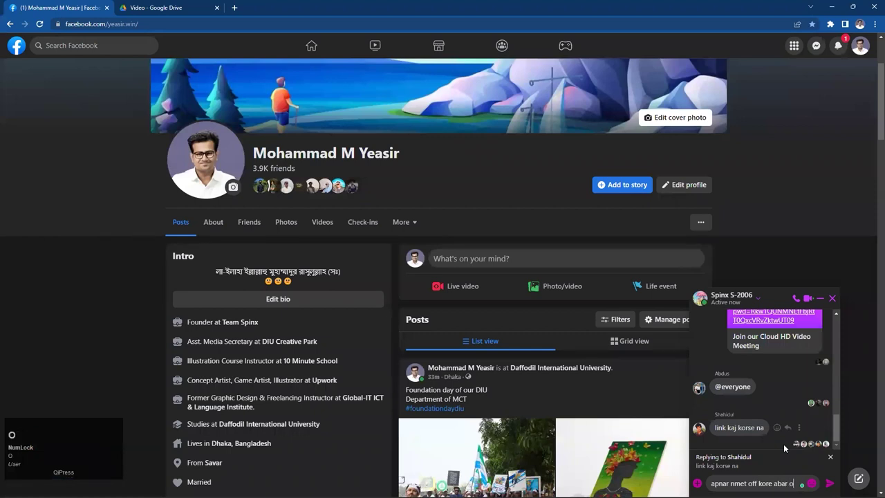
pyautogui.write('n ko ko')
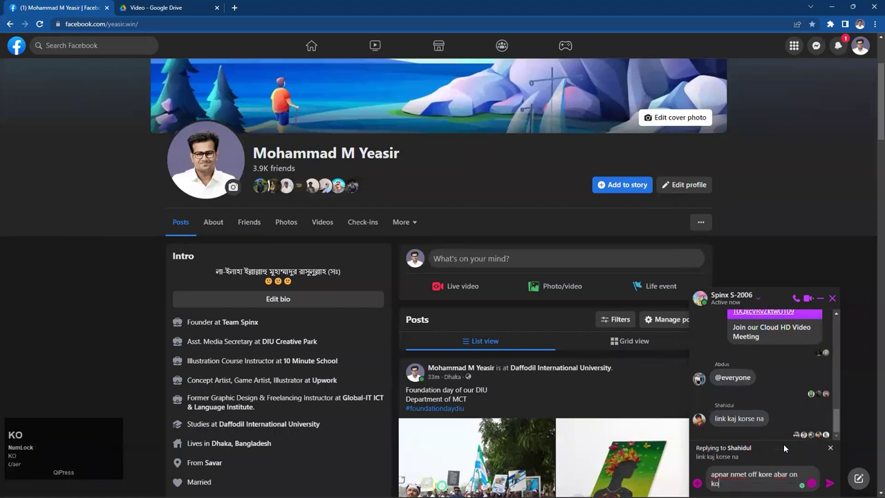
pyautogui.write('run')
pyautogui.write('0')
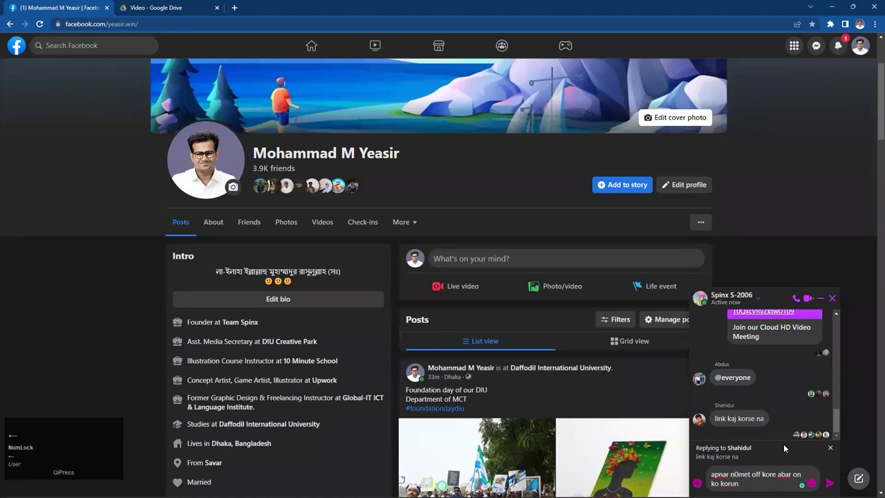
pyautogui.press('BackSpace')
pyautogui.press('Delete')
pyautogui.press('Delete')
pyautogui.press('Delete')
pyautogui.write('e')
pyautogui.press('Return')
pyautogui.scroll(-1, 785, 446)
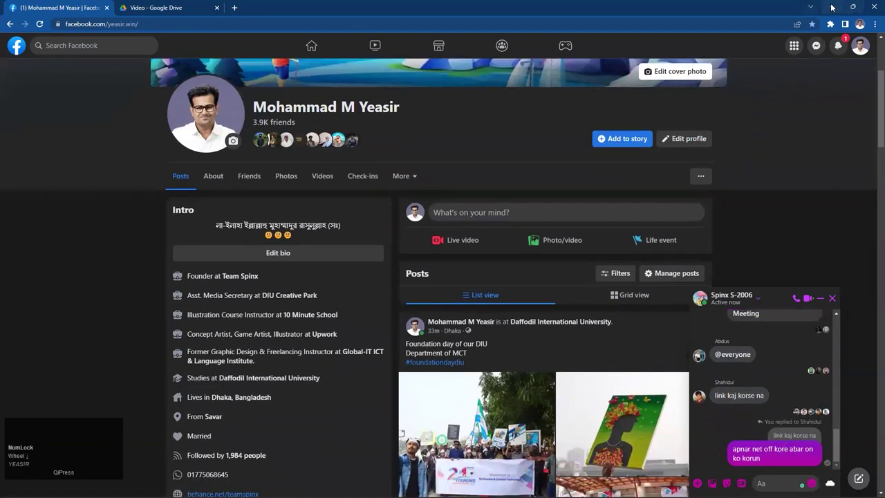
pyautogui.click(852, 7)
# Extend the inner bush path down the tall leaf at the canvas's left edge and around the next two sketched leaves
pyautogui.click(191, 318)
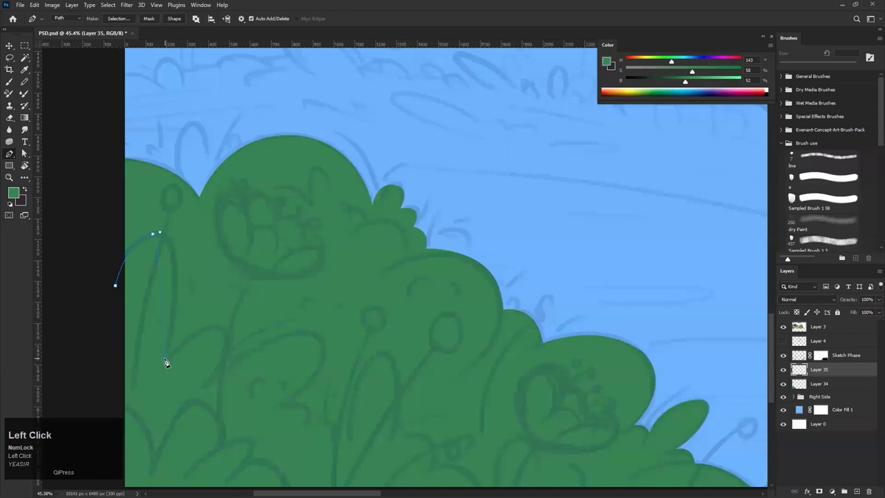
pyautogui.click(166, 360)
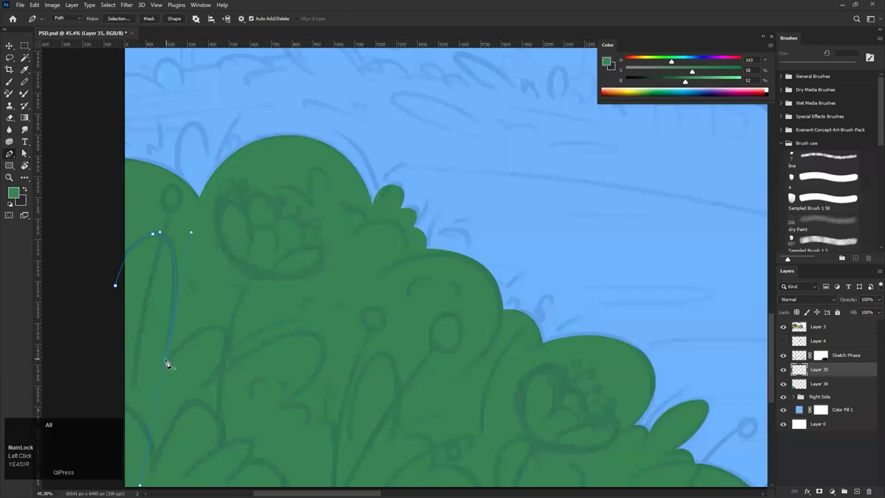
pyautogui.moveTo(214, 328); pyautogui.dragTo(250, 332)
pyautogui.click(213, 380)
pyautogui.moveTo(350, 325); pyautogui.dragTo(351, 326)
pyautogui.press('space')
pyautogui.moveTo(341, 322); pyautogui.dragTo(334, 245)
pyautogui.moveTo(268, 329); pyautogui.dragTo(262, 334)
# Continue the inner bush path along the small rounded clumps leading towards the upright oval leaf
pyautogui.moveTo(213, 359); pyautogui.dragTo(350, 368)
pyautogui.hotkey('ctrl', 'z')
pyautogui.click(298, 347)
pyautogui.hotkey('ctrl', 'space')
pyautogui.keyDown('alt'); pyautogui.click(328, 367); pyautogui.keyUp('alt')
pyautogui.keyDown('alt'); pyautogui.click(343, 364); pyautogui.keyUp('alt')
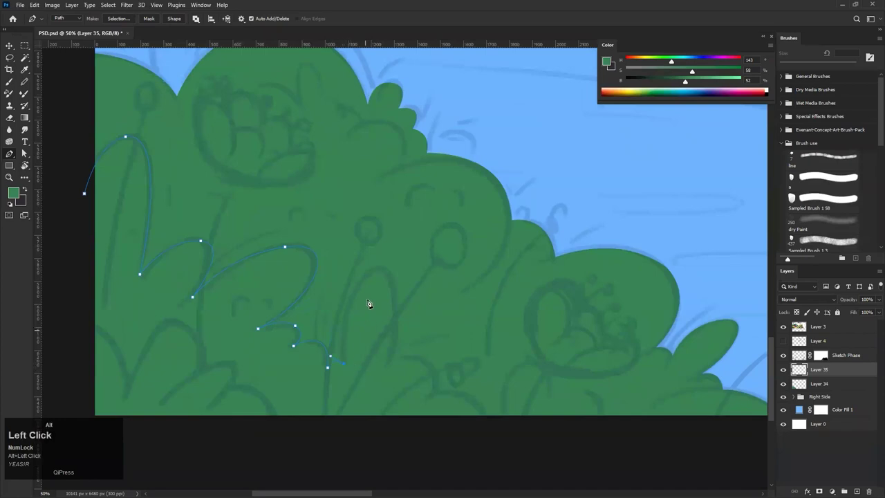
# Extend the path around the upright oval leaf and over the rounded clumps beyond it to the canvas's bottom edge
pyautogui.moveTo(369, 272); pyautogui.dragTo(401, 240)
pyautogui.moveTo(384, 372); pyautogui.dragTo(375, 383)
pyautogui.moveTo(430, 362); pyautogui.dragTo(446, 380)
pyautogui.moveTo(488, 419)
pyautogui.mouseDown()
pyautogui.moveTo(505, 466)
pyautogui.moveTo(503, 419)
pyautogui.mouseUp()
pyautogui.moveTo(602, 417); pyautogui.dragTo(605, 434)
pyautogui.moveTo(605, 473); pyautogui.dragTo(613, 476)
pyautogui.keyDown('alt'); pyautogui.click(604, 418); pyautogui.keyUp('alt')
# Trace the last small leaves on the canvas's bottom edge and close the path outside the bottom and left edges
pyautogui.moveTo(604, 419); pyautogui.dragTo(424, 306)
pyautogui.moveTo(522, 357)
pyautogui.mouseDown()
pyautogui.moveTo(508, 358)
pyautogui.moveTo(518, 358)
pyautogui.mouseUp()
pyautogui.moveTo(516, 432); pyautogui.dragTo(500, 438)
pyautogui.moveTo(278, 417); pyautogui.dragTo(443, 405)
pyautogui.click(142, 403)
pyautogui.click(172, 186)
pyautogui.click(193, 167)
# Convert the inner bush path into a selection, fill it with the dark green sampled from the illustration's bush above, and deselect it
pyautogui.hotkey('ctrl', 'Return')
pyautogui.press('i')
pyautogui.scroll(-5, 267, 192)
pyautogui.moveTo(257, 197); pyautogui.dragTo(198, 272)
pyautogui.moveTo(235, 178); pyautogui.dragTo(276, 169)
pyautogui.moveTo(210, 198); pyautogui.dragTo(216, 181)
pyautogui.click(206, 160)
pyautogui.hotkey('alt', 'BackSpace')
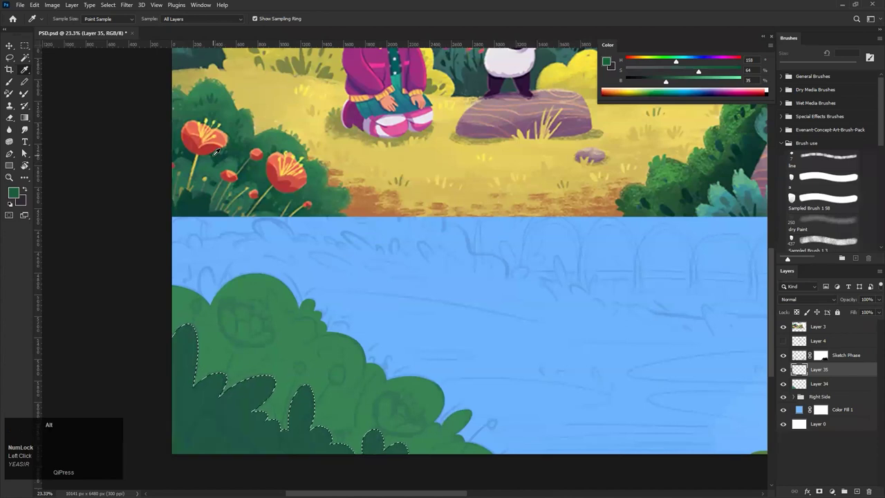
pyautogui.moveTo(429, 262); pyautogui.dragTo(479, 169)
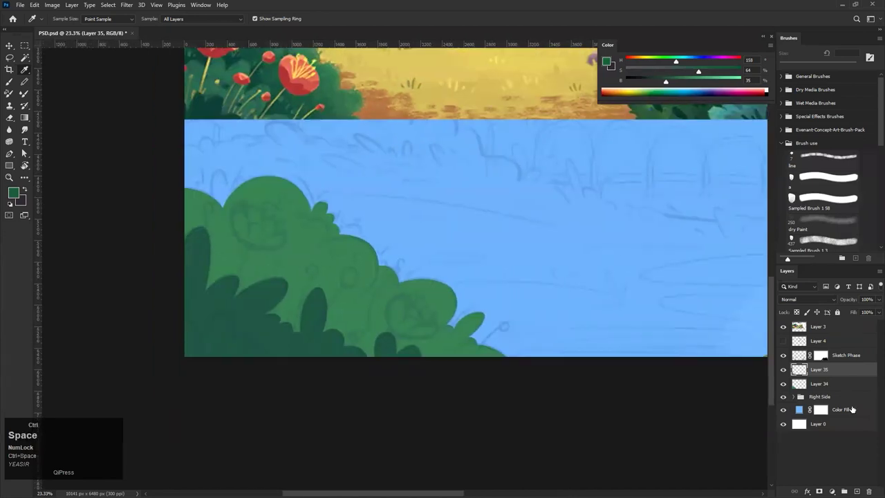
# Add a new layer above the inner bush and begin a pen path with a curved leaf edge at the canvas's lower-left corner
pyautogui.click(857, 491)
pyautogui.press('p')
pyautogui.moveTo(191, 315); pyautogui.dragTo(208, 304)
pyautogui.click(181, 298)
pyautogui.click(212, 354)
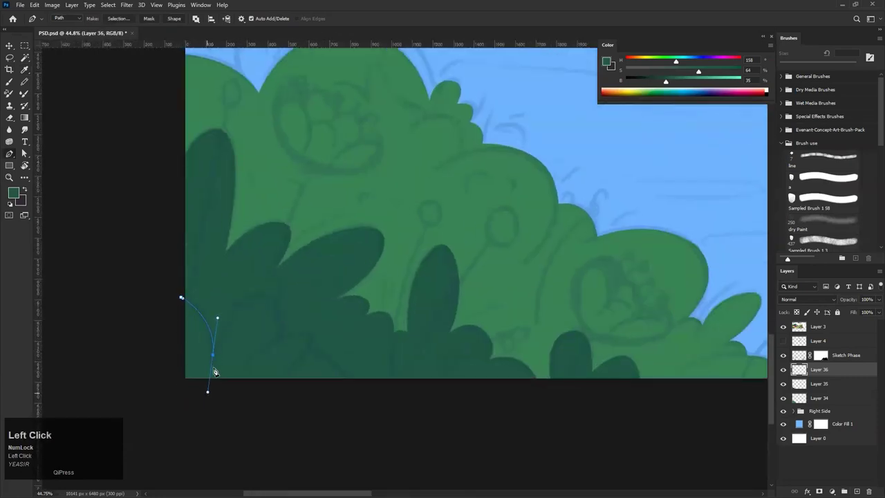
pyautogui.keyDown('alt'); pyautogui.click(212, 354); pyautogui.keyUp('alt')
# Trace the corner bush's rounded leaf and small clumps down past the canvas's bottom edge and close the path outside the canvas
pyautogui.moveTo(240, 302); pyautogui.dragTo(397, 401)
pyautogui.keyDown('ctrl'); pyautogui.click(309, 349); pyautogui.keyUp('ctrl')
pyautogui.press('alt')
pyautogui.keyDown('alt'); pyautogui.click(297, 357); pyautogui.keyUp('alt')
pyautogui.hotkey('ctrl', 'z')
pyautogui.keyDown('alt'); pyautogui.click(296, 357); pyautogui.keyUp('alt')
pyautogui.moveTo(350, 357); pyautogui.dragTo(376, 380)
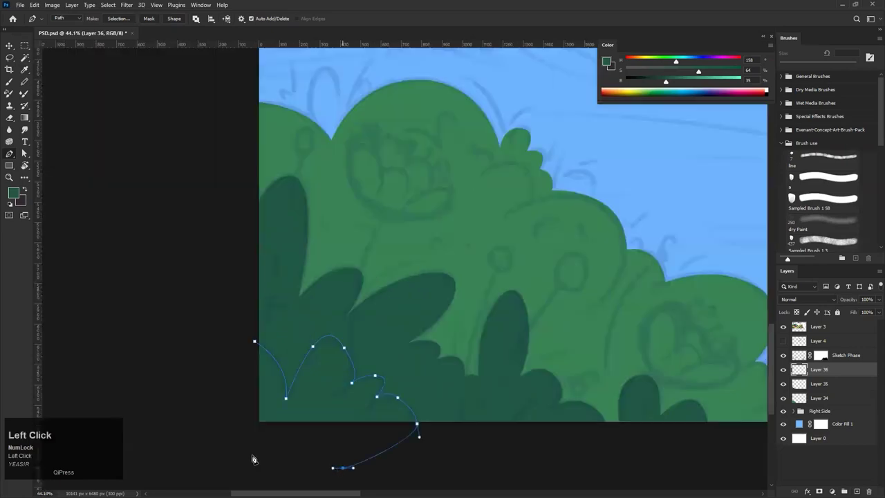
pyautogui.moveTo(248, 453); pyautogui.dragTo(243, 450)
pyautogui.moveTo(223, 391); pyautogui.dragTo(220, 385)
pyautogui.click(255, 344)
# Convert the corner bush path into a selection, fill it with the darkest green sampled from the illustration's bush, and deselect it
pyautogui.hotkey('ctrl', 'Return')
pyautogui.press('i')
pyautogui.moveTo(313, 198); pyautogui.dragTo(301, 221)
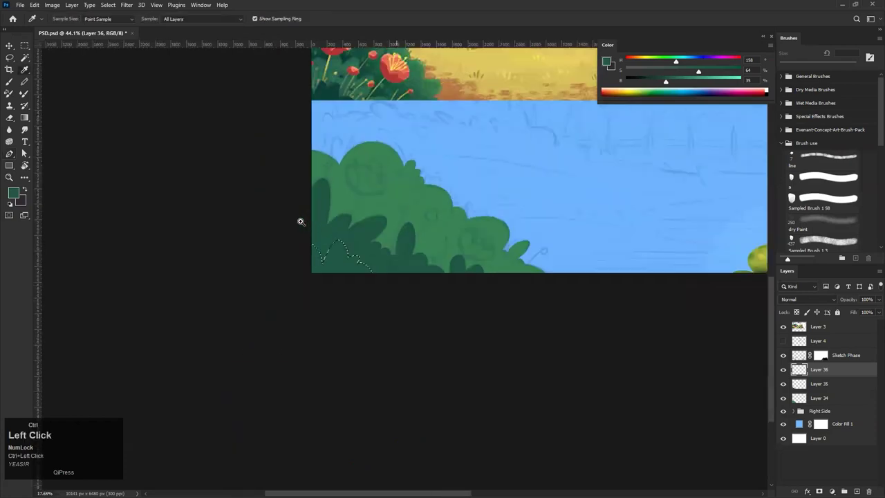
pyautogui.click(289, 171)
pyautogui.hotkey('alt', 'BackSpace')
pyautogui.hotkey('ctrl', 'd')
# Add a new layer above the corner bush and begin a pen path on the outer edge of the upper sketched flower
pyautogui.press('space')
pyautogui.moveTo(452, 263); pyautogui.dragTo(316, 278)
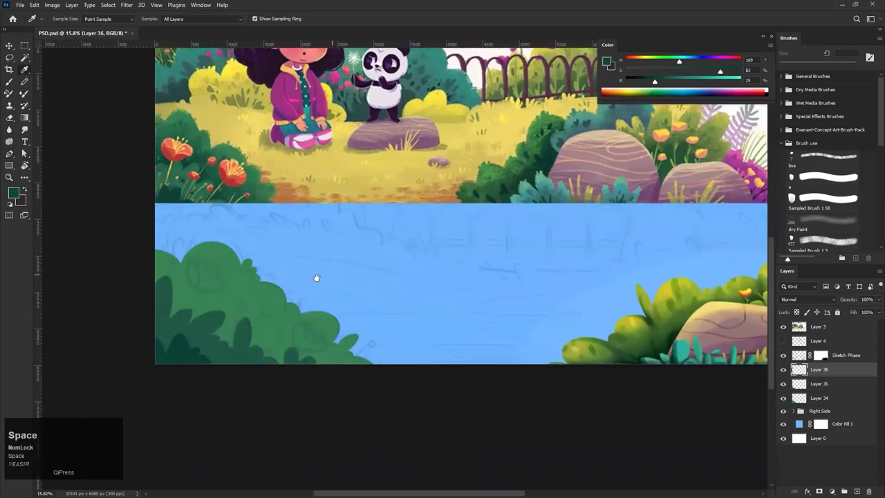
pyautogui.moveTo(177, 273); pyautogui.dragTo(290, 276)
pyautogui.click(857, 491)
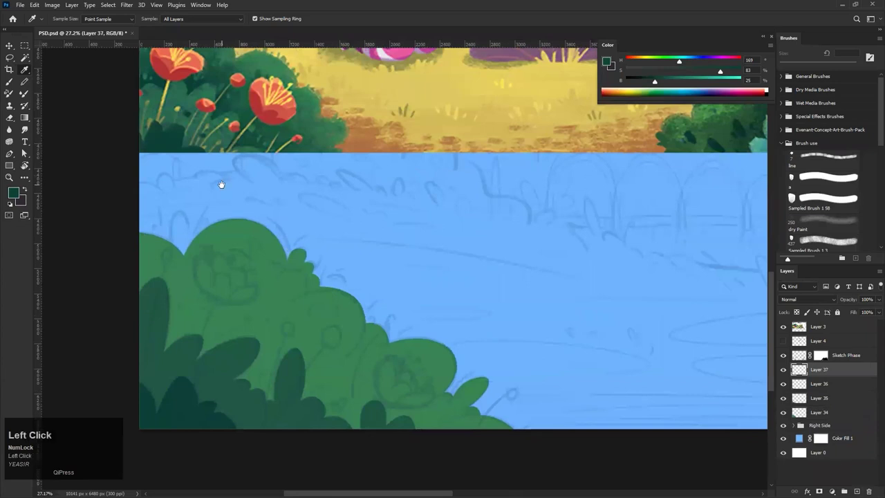
pyautogui.moveTo(222, 184); pyautogui.dragTo(231, 207)
pyautogui.press('p')
pyautogui.hotkey('ctrl', 'space')
pyautogui.moveTo(206, 309); pyautogui.dragTo(188, 291)
pyautogui.click(192, 276)
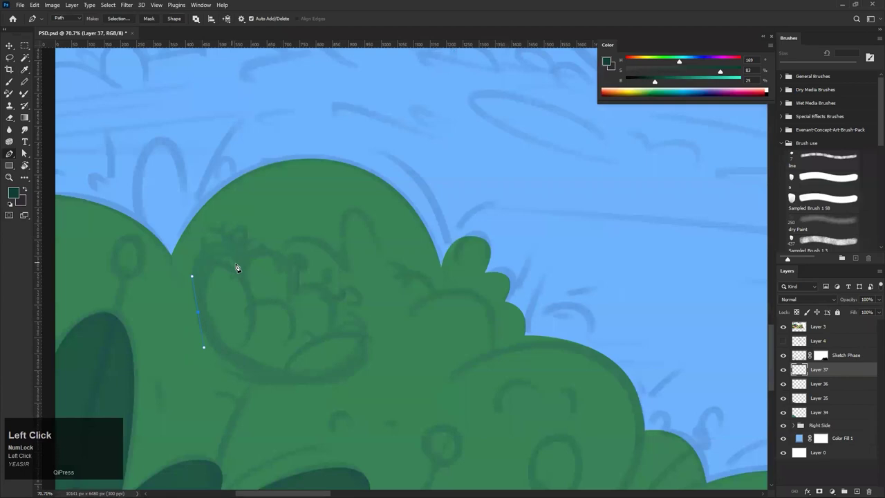
# Trace the upper flower's petals and rounded base with curved segments and close the path
pyautogui.moveTo(220, 257); pyautogui.dragTo(246, 257)
pyautogui.moveTo(299, 261); pyautogui.dragTo(294, 290)
pyautogui.moveTo(333, 332); pyautogui.dragTo(380, 343)
pyautogui.moveTo(315, 381); pyautogui.dragTo(270, 388)
pyautogui.moveTo(198, 316); pyautogui.dragTo(190, 276)
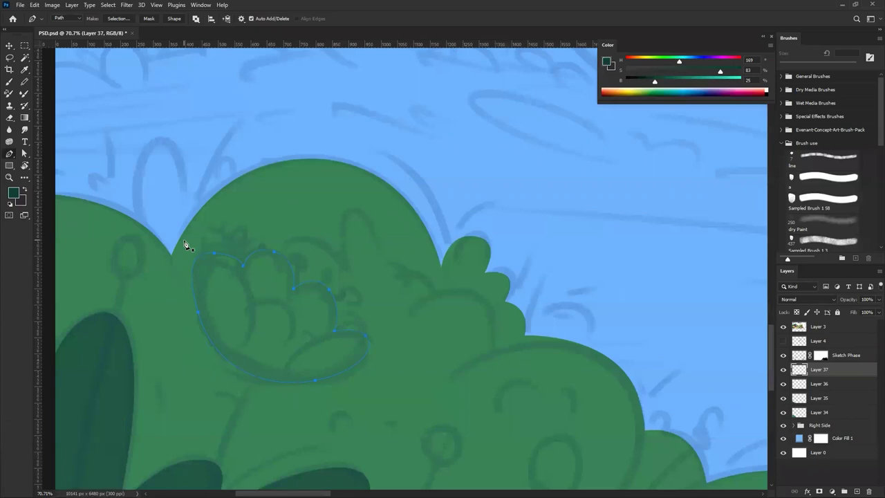
# Convert the upper flower path into a selection, fill it with the red sampled from the illustration's flower, and deselect it
pyautogui.hotkey('ctrl', 'Return')
pyautogui.press('i')
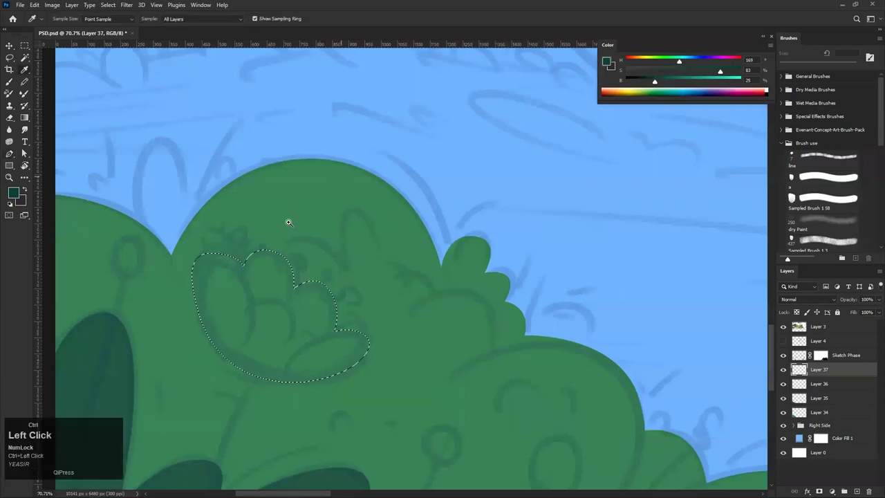
pyautogui.moveTo(288, 222); pyautogui.dragTo(275, 249)
pyautogui.moveTo(288, 126); pyautogui.dragTo(293, 171)
pyautogui.click(264, 103)
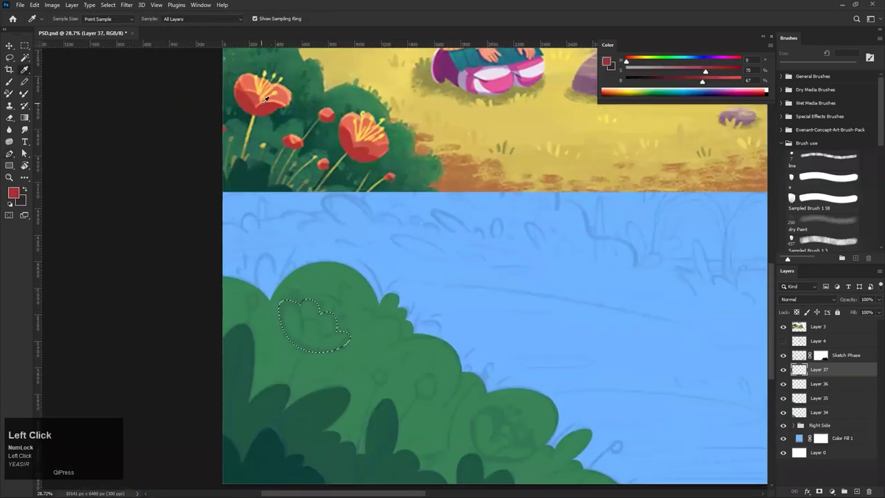
pyautogui.hotkey('alt', 'BackSpace')
pyautogui.hotkey('ctrl', 'd')
# Trace the outline of the lower sketched flower, including its base and petals, as a closed pen path on the same layer
pyautogui.press('space')
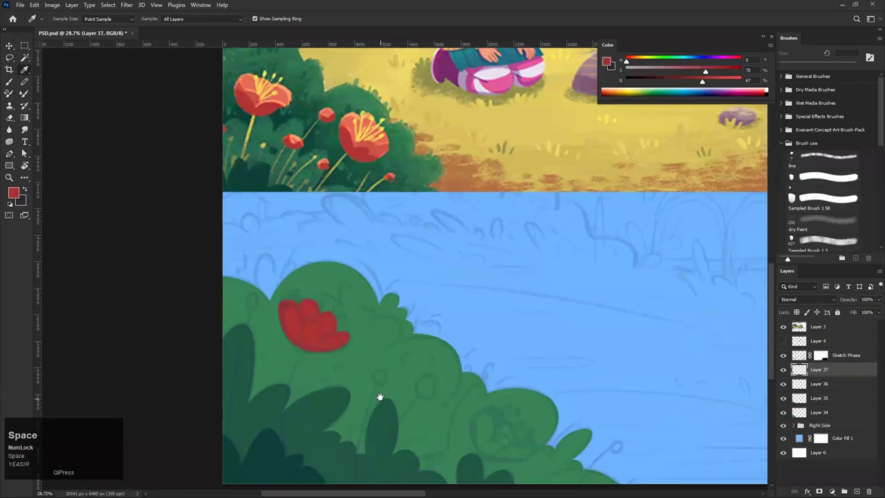
pyautogui.moveTo(412, 400); pyautogui.dragTo(395, 362)
pyautogui.moveTo(443, 381); pyautogui.dragTo(462, 378)
pyautogui.press('p')
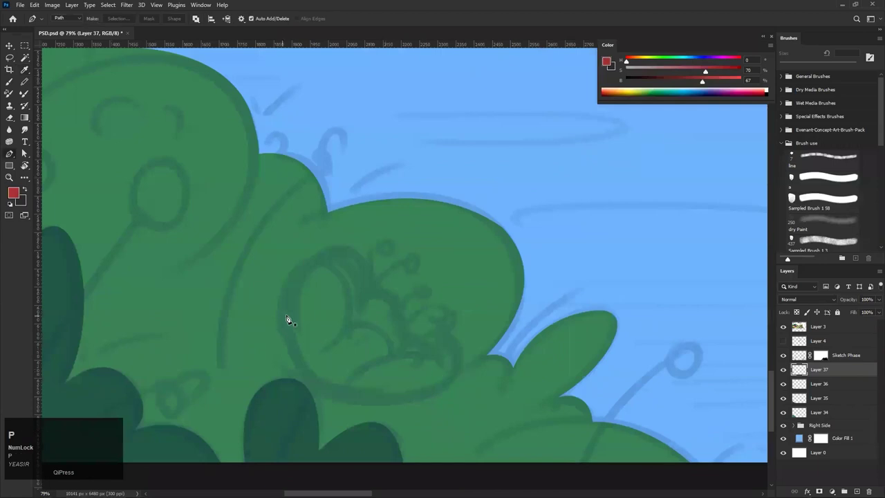
pyautogui.moveTo(287, 314); pyautogui.dragTo(286, 340)
pyautogui.moveTo(349, 400); pyautogui.dragTo(354, 401)
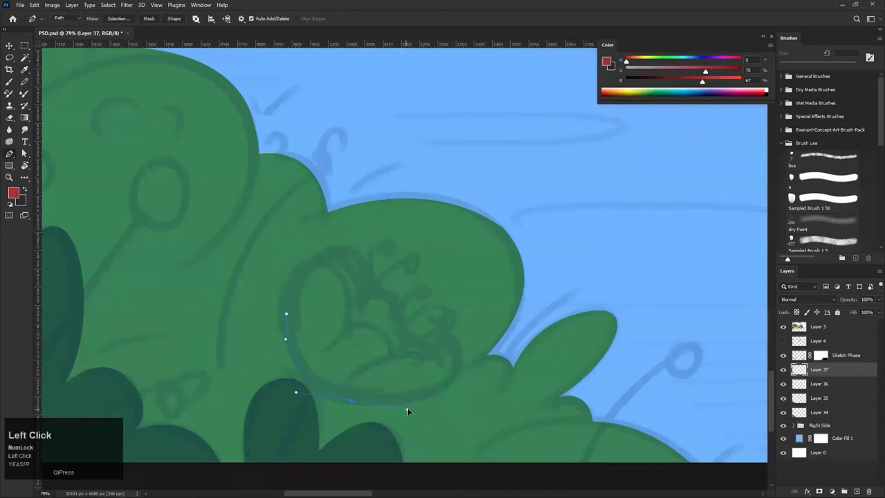
pyautogui.moveTo(438, 329); pyautogui.dragTo(423, 314)
pyautogui.hotkey('ctrl', 'z')
pyautogui.moveTo(444, 388); pyautogui.dragTo(459, 370)
pyautogui.moveTo(361, 299); pyautogui.dragTo(305, 305)
pyautogui.moveTo(357, 253); pyautogui.dragTo(341, 238)
pyautogui.click(286, 316)
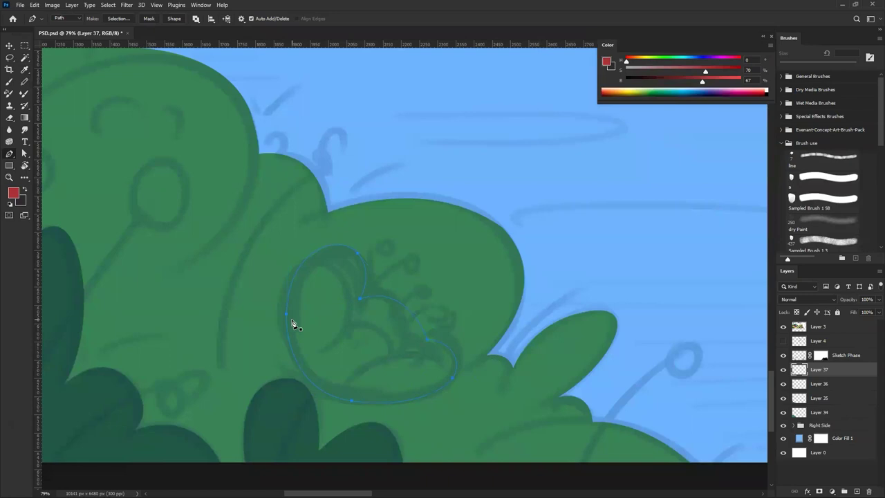
# Convert the lower flower path into a selection, fill it with the same red, and deselect it
pyautogui.hotkey('ctrl', 'Return')
pyautogui.hotkey('alt', 'BackSpace')
pyautogui.hotkey('ctrl', 'd')
# Trace the larger oval bud between the two flowers, fill it with the same red, and deselect it
pyautogui.moveTo(297, 313); pyautogui.dragTo(294, 353)
pyautogui.moveTo(294, 307); pyautogui.dragTo(364, 307)
pyautogui.moveTo(274, 366); pyautogui.dragTo(277, 341)
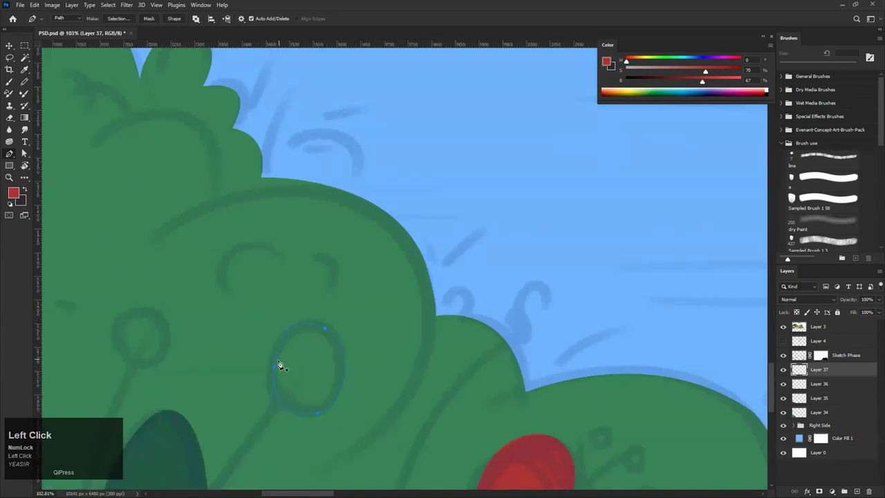
pyautogui.press('a')
pyautogui.moveTo(274, 366); pyautogui.dragTo(133, 362)
pyautogui.hotkey('ctrl', 'Return')
pyautogui.hotkey('alt', 'Delete')
pyautogui.hotkey('ctrl', 'd')
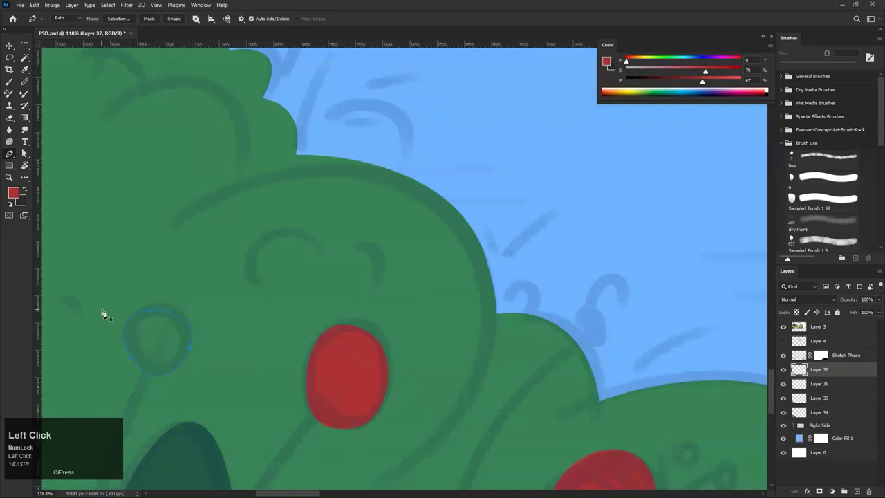
# Convert the smaller round bud's path into a selection, fill it with the same red, and deselect it
pyautogui.hotkey('ctrl', 'Return')
pyautogui.hotkey('alt', 'BackSpace')
pyautogui.hotkey('ctrl', 'd')
# Trace the small tilted bud near the canvas's bottom edge, fill it with the same red, and deselect it
pyautogui.moveTo(266, 320); pyautogui.dragTo(173, 332)
pyautogui.moveTo(270, 369); pyautogui.dragTo(346, 332)
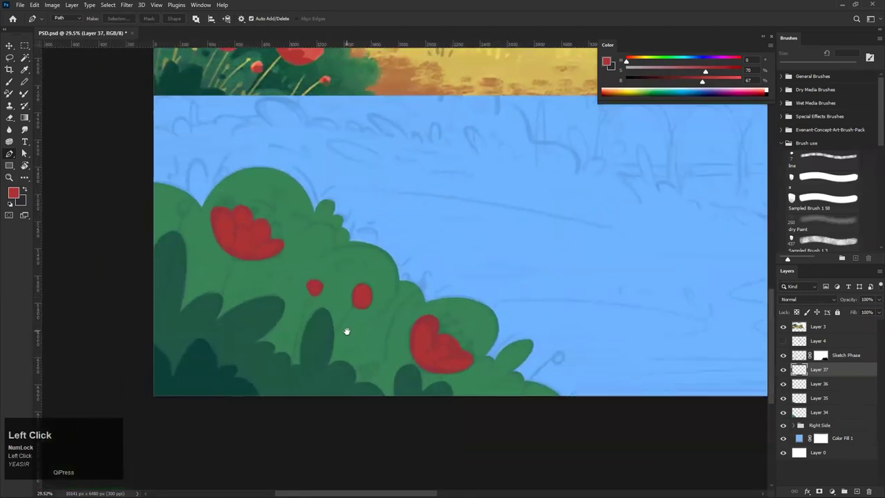
pyautogui.moveTo(372, 382); pyautogui.dragTo(453, 380)
pyautogui.moveTo(344, 345); pyautogui.dragTo(346, 333)
pyautogui.click(346, 331)
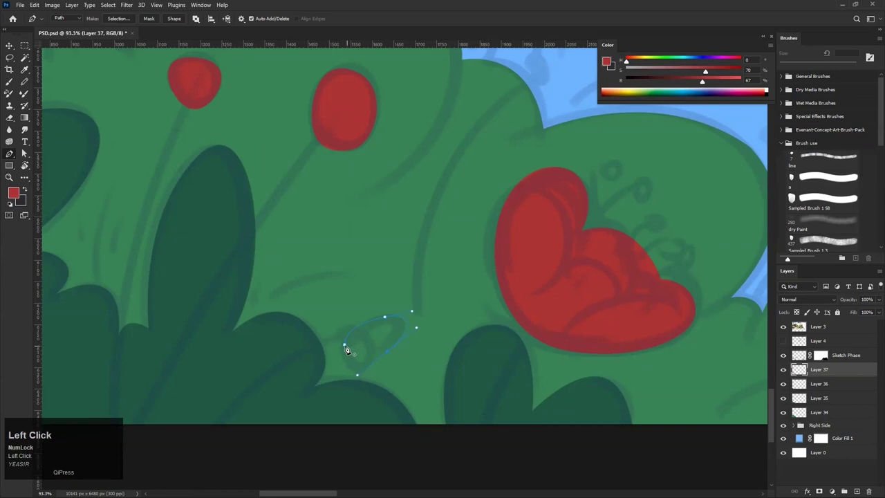
pyautogui.moveTo(344, 331); pyautogui.dragTo(343, 333)
pyautogui.hotkey('ctrl', 'Return')
pyautogui.hotkey('alt', 'BackSpace')
pyautogui.hotkey('ctrl', 'd')
# Save the document and hide the Sketch Phase layer
pyautogui.moveTo(394, 315)
pyautogui.mouseDown()
pyautogui.moveTo(289, 369)
pyautogui.moveTo(326, 346)
pyautogui.mouseUp()
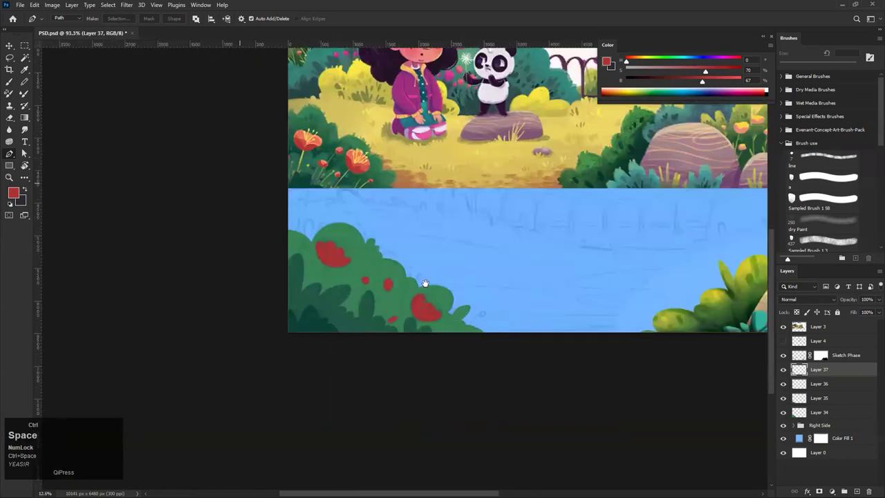
pyautogui.moveTo(423, 286); pyautogui.dragTo(306, 383)
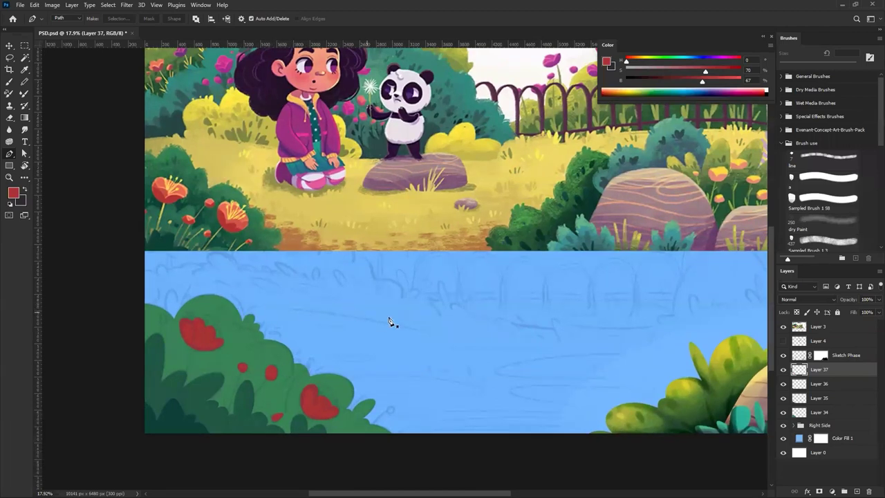
pyautogui.press('v')
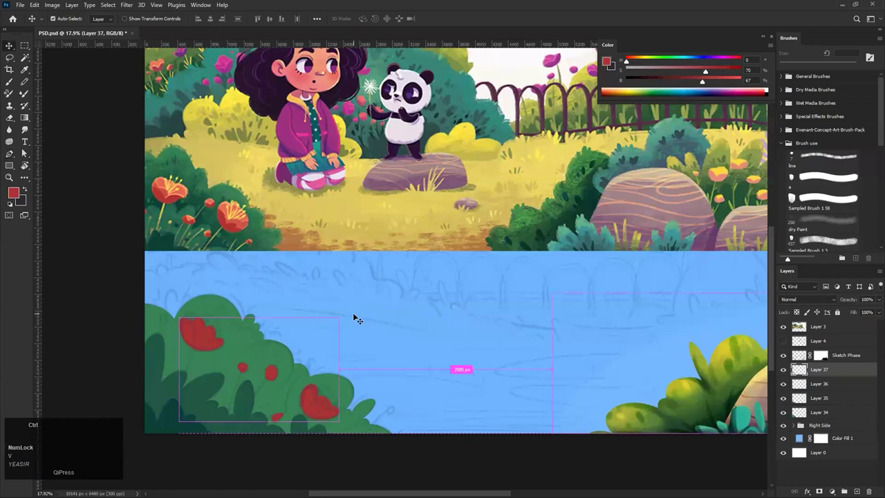
pyautogui.hotkey('ctrl', 's')
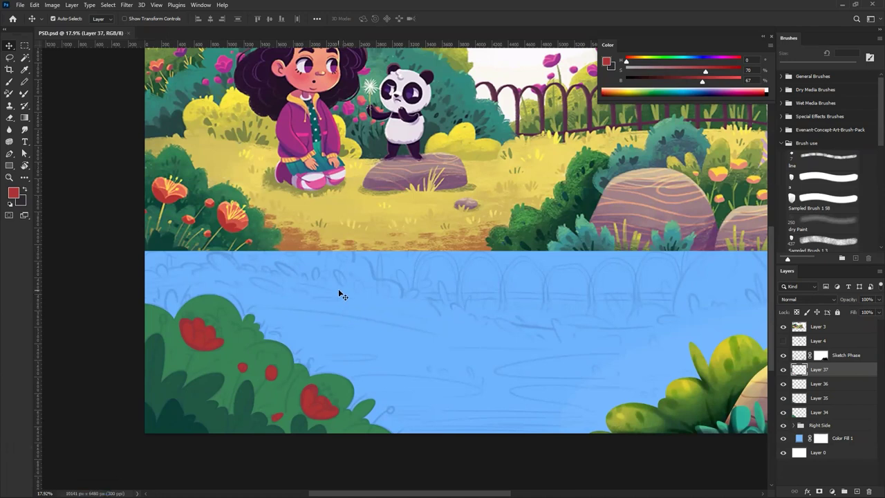
pyautogui.click(783, 355)
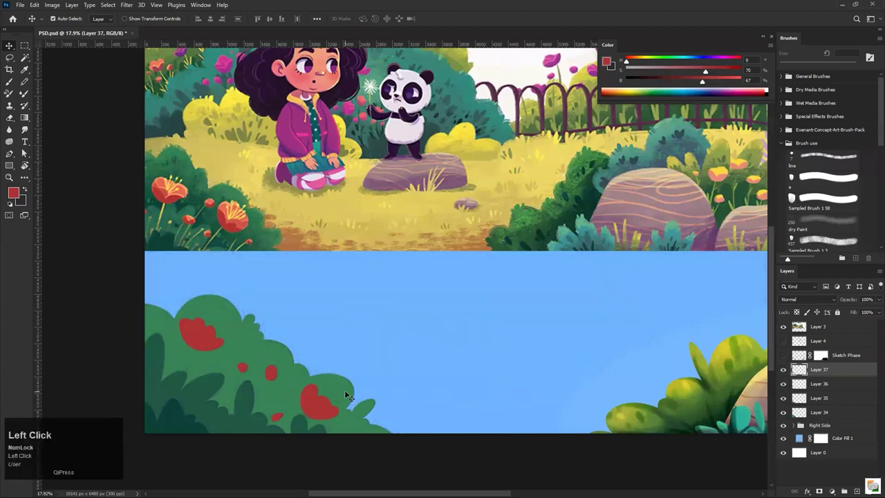
# Save the document, select Layer 34, and toggle its visibility to check which bush shapes it holds
pyautogui.hotkey('ctrl', 's')
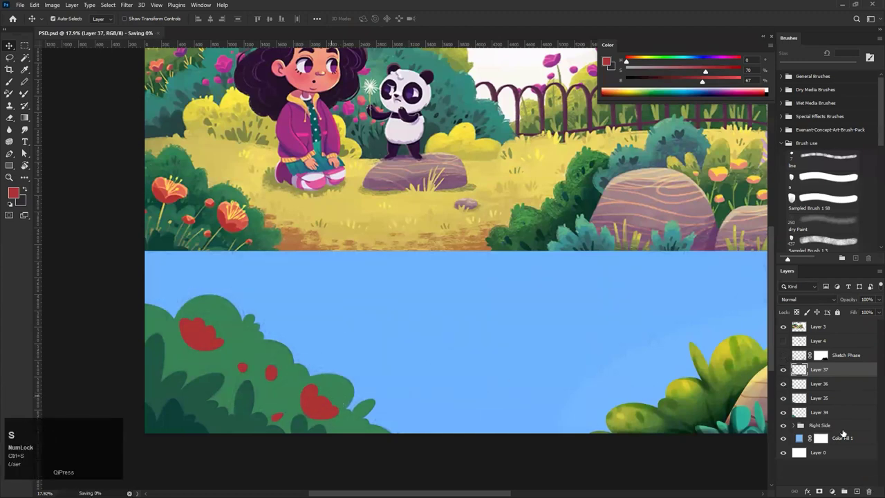
pyautogui.click(837, 413)
pyautogui.click(783, 413)
pyautogui.click(783, 413)
pyautogui.click(783, 412)
pyautogui.click(783, 413)
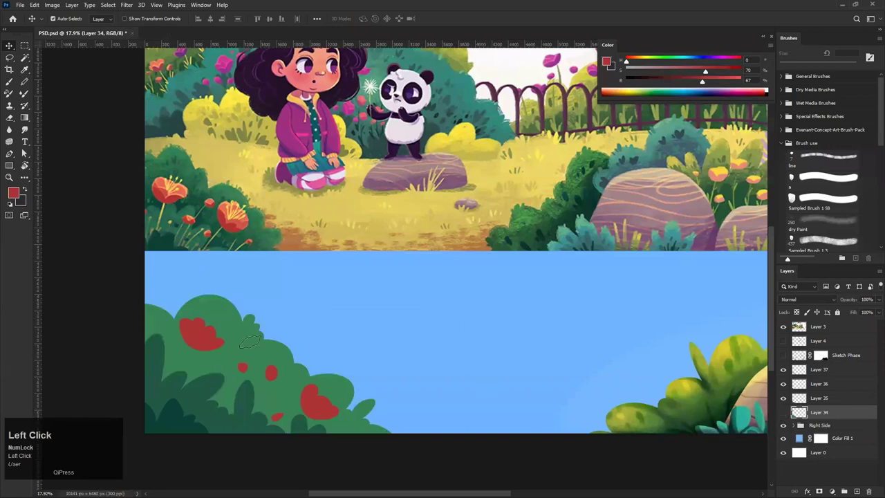
# Sample the bush's mid green for painting and try a Sampled Brush 10 4 stroke along the bush's upper edge
pyautogui.press('b')
pyautogui.moveTo(870, 212); pyautogui.dragTo(871, 231)
pyautogui.click(291, 349)
pyautogui.hotkey('ctrl', 'z')
pyautogui.press('alt')
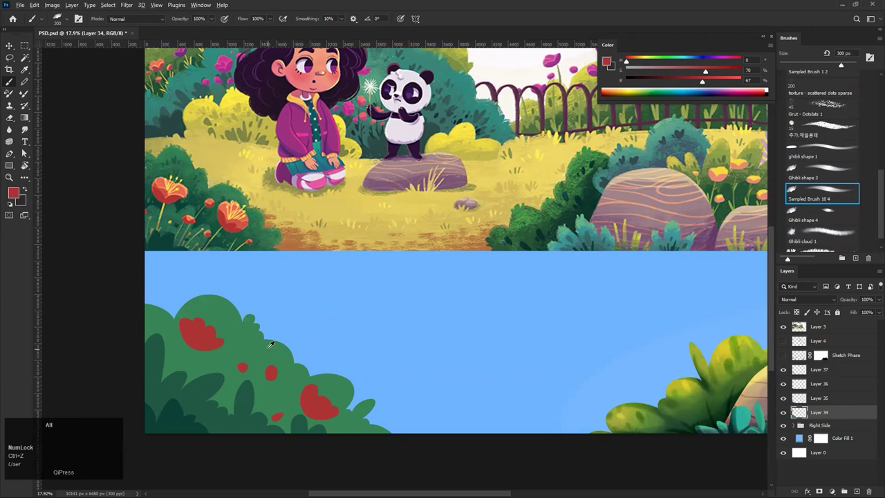
pyautogui.keyDown('alt'); pyautogui.click(272, 346); pyautogui.keyUp('alt')
pyautogui.moveTo(260, 343); pyautogui.dragTo(315, 349)
pyautogui.hotkey('ctrl', 'z')
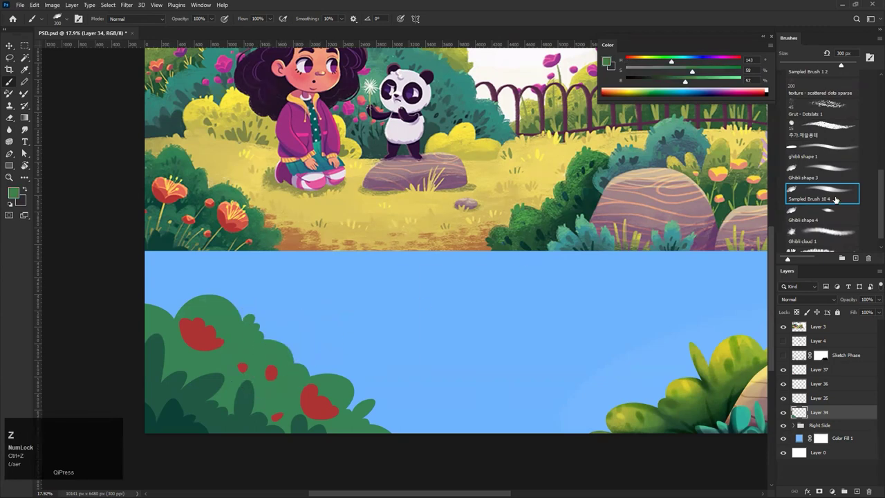
# Choose the Hard Round Pressure Size brush from General Brushes and paint leafy bumps on the bush's sloping right edge
pyautogui.moveTo(878, 188); pyautogui.dragTo(873, 65)
pyautogui.click(785, 76)
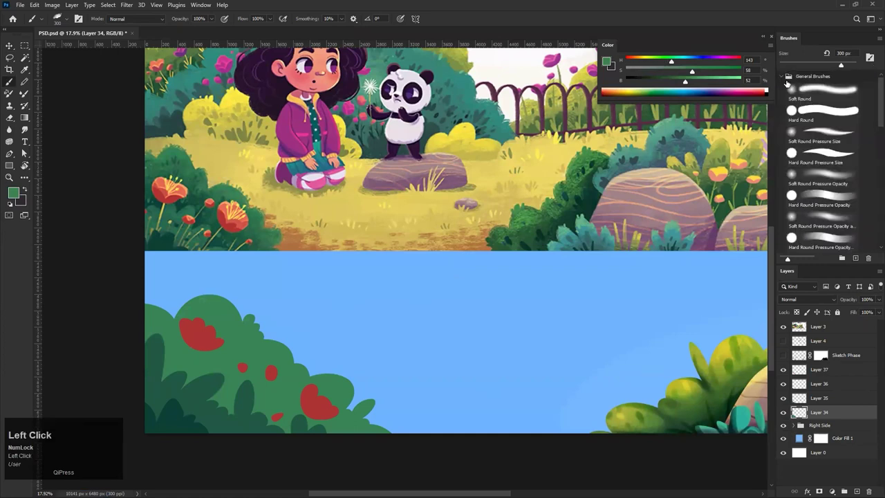
pyautogui.click(830, 159)
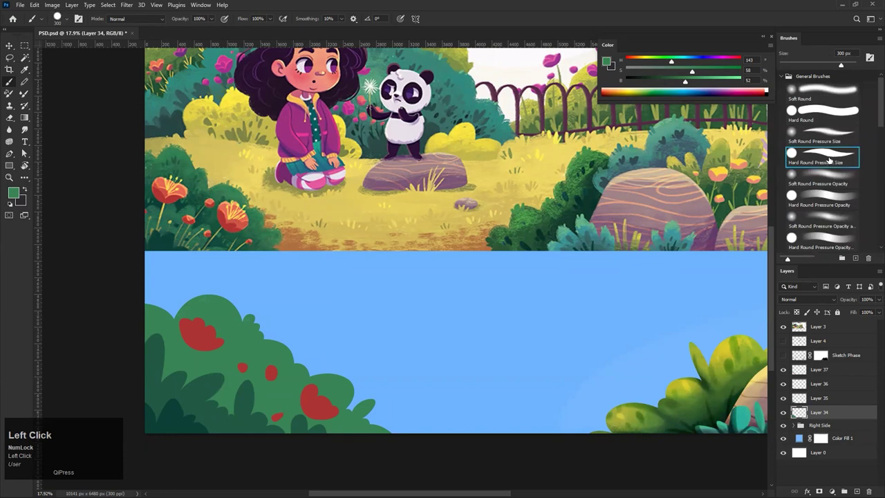
pyautogui.hotkey('ctrl', 'z')
pyautogui.moveTo(253, 342)
pyautogui.mouseDown()
pyautogui.moveTo(224, 360)
pyautogui.moveTo(290, 349)
pyautogui.mouseUp()
# Reduce the brush to 125 px and paint small leaf tufts along the bush's left edge and beside the large dome
pyautogui.moveTo(106, 293)
pyautogui.mouseDown()
pyautogui.moveTo(129, 299)
pyautogui.moveTo(120, 292)
pyautogui.mouseUp()
pyautogui.press('[')
pyautogui.press('[')
pyautogui.press('[')
pyautogui.press('[')
pyautogui.press('[')
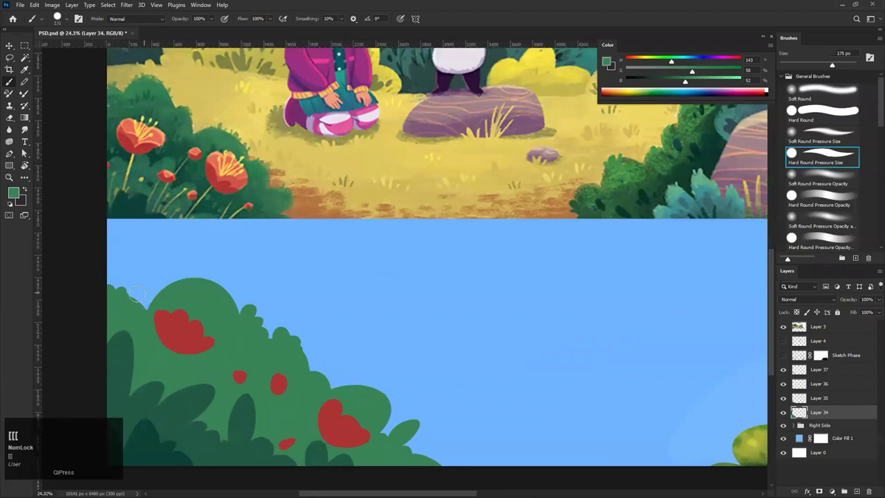
pyautogui.moveTo(137, 291)
pyautogui.mouseDown()
pyautogui.moveTo(126, 309)
pyautogui.moveTo(155, 289)
pyautogui.moveTo(185, 290)
pyautogui.moveTo(98, 344)
pyautogui.moveTo(146, 318)
pyautogui.mouseUp()
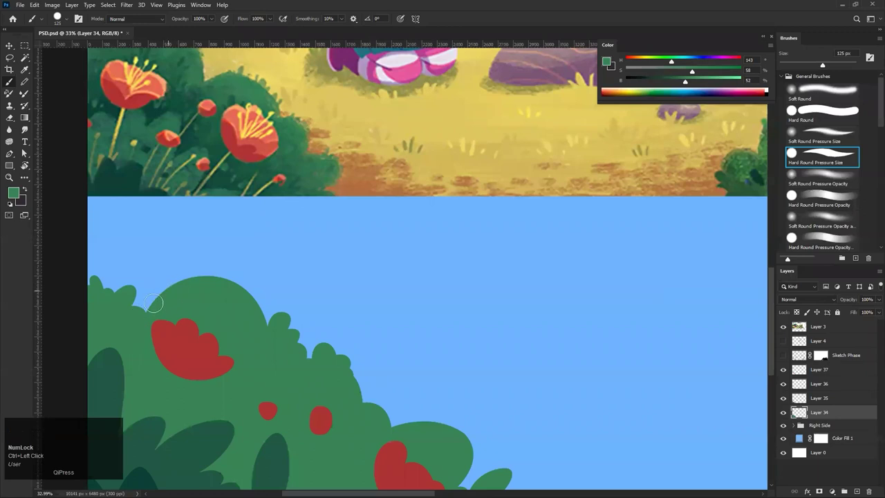
pyautogui.moveTo(170, 288); pyautogui.dragTo(174, 280)
pyautogui.moveTo(170, 292); pyautogui.dragTo(156, 290)
# Paint small green leaf blades in the notches along the bush's right slope down to the lower dome
pyautogui.moveTo(229, 282)
pyautogui.mouseDown()
pyautogui.moveTo(166, 291)
pyautogui.moveTo(256, 330)
pyautogui.moveTo(269, 321)
pyautogui.mouseUp()
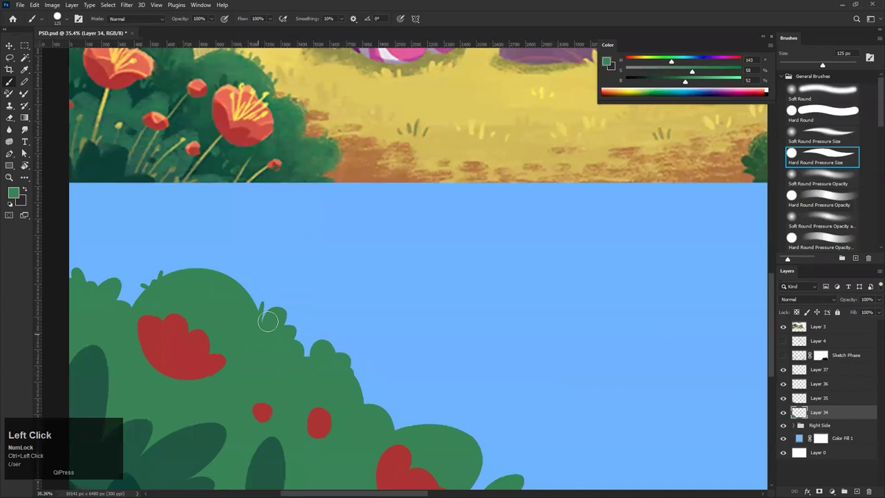
pyautogui.moveTo(307, 343); pyautogui.dragTo(305, 356)
pyautogui.moveTo(397, 430)
pyautogui.mouseDown()
pyautogui.moveTo(411, 420)
pyautogui.moveTo(396, 419)
pyautogui.mouseUp()
pyautogui.moveTo(404, 386); pyautogui.dragTo(318, 307)
pyautogui.moveTo(399, 377); pyautogui.dragTo(457, 379)
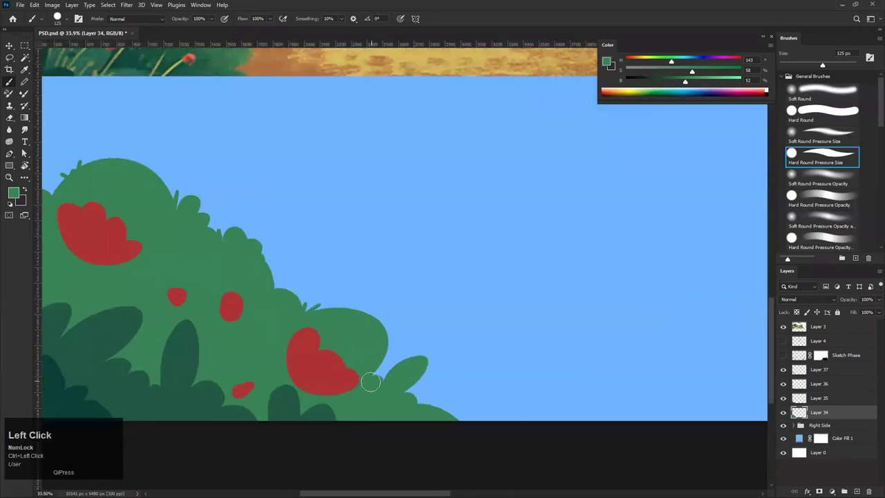
# Paint thin leaf blades on the bush's low right end, reducing the brush to 80 px for the tip at the canvas edge
pyautogui.moveTo(419, 406); pyautogui.dragTo(448, 397)
pyautogui.moveTo(420, 405); pyautogui.dragTo(424, 394)
pyautogui.hotkey('ctrl', 'z')
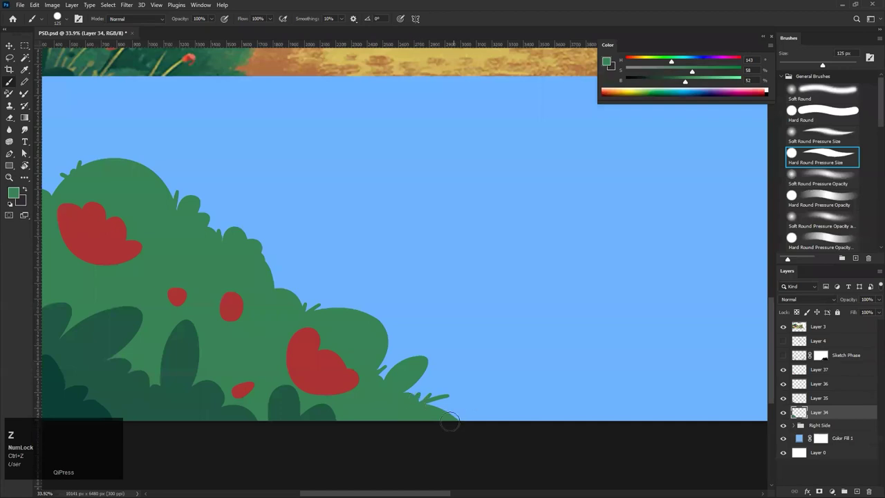
pyautogui.hotkey('ctrl', 'z')
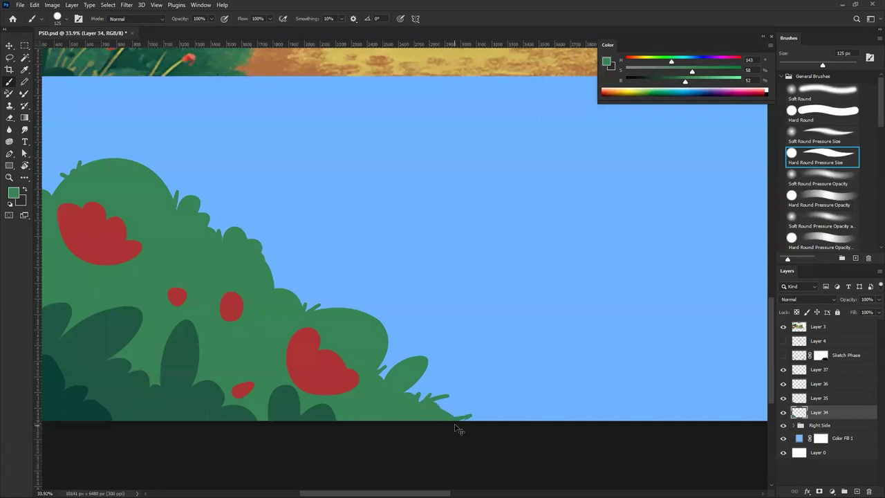
pyautogui.press('[')
pyautogui.press('[')
pyautogui.press('[')
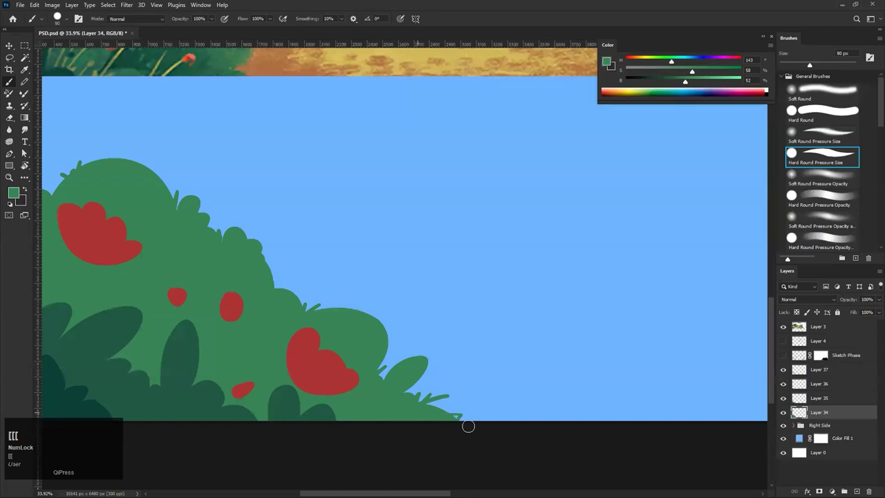
pyautogui.click(454, 417)
pyautogui.hotkey('ctrl', 'z')
# Refine the bush outline with finer leaf tufts along its right slope and upper left edge
pyautogui.moveTo(430, 418); pyautogui.dragTo(138, 377)
pyautogui.moveTo(417, 361); pyautogui.dragTo(311, 363)
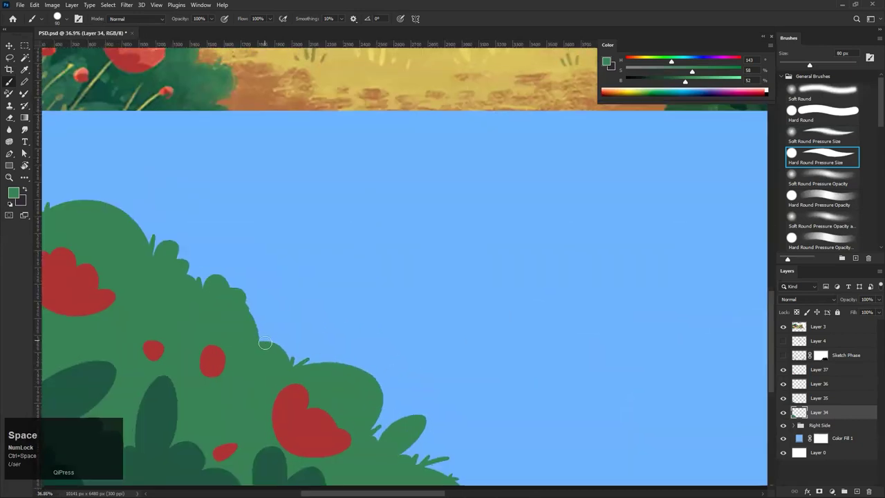
pyautogui.moveTo(266, 346); pyautogui.dragTo(206, 313)
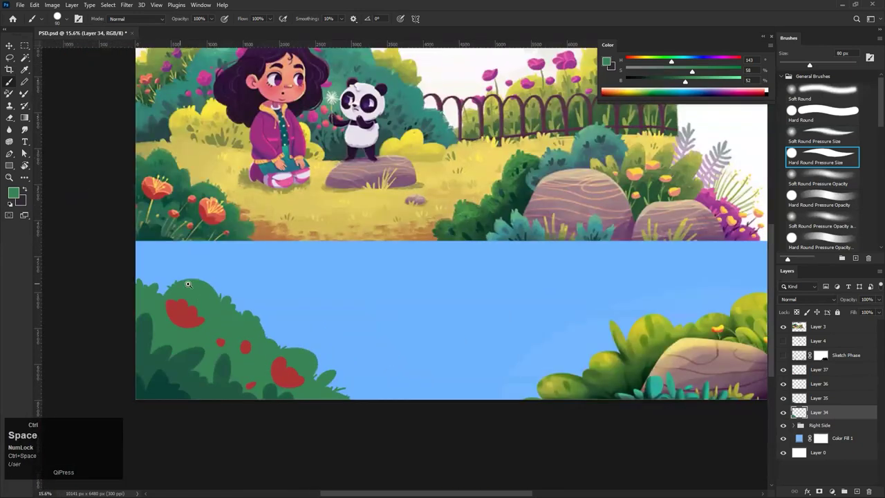
pyautogui.moveTo(156, 287); pyautogui.dragTo(183, 311)
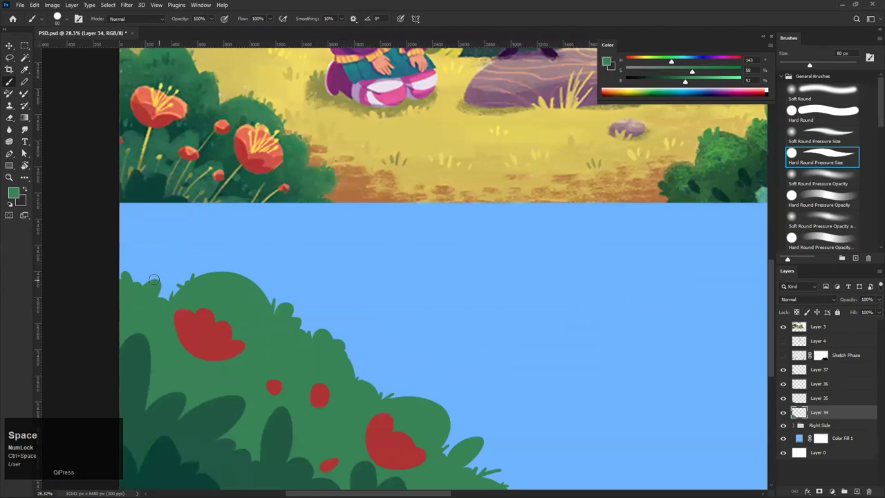
pyautogui.moveTo(142, 282); pyautogui.dragTo(97, 308)
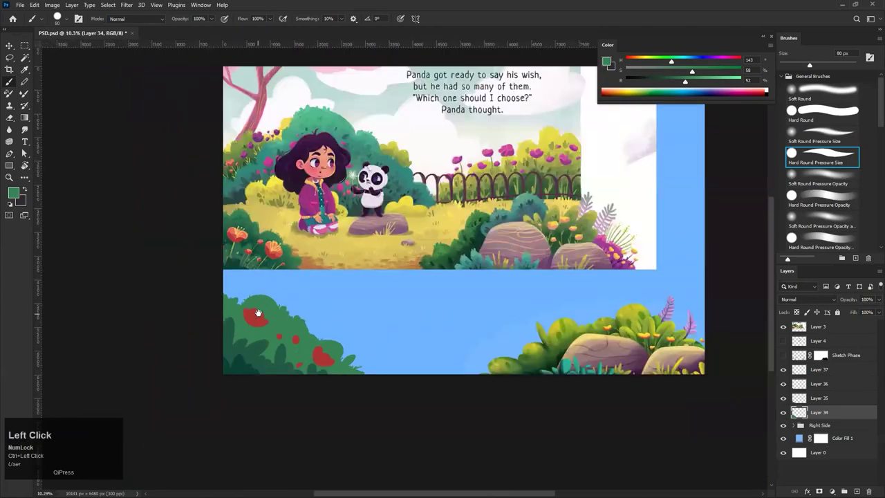
# Touch up the large dome's outline with small leaf tips, undo the unwanted strokes, and save the document
pyautogui.moveTo(260, 292); pyautogui.dragTo(330, 292)
pyautogui.hotkey('ctrl', 'z')
pyautogui.moveTo(283, 311)
pyautogui.mouseDown()
pyautogui.moveTo(306, 331)
pyautogui.moveTo(299, 322)
pyautogui.moveTo(298, 332)
pyautogui.moveTo(267, 337)
pyautogui.mouseUp()
pyautogui.hotkey('ctrl', 'z')
pyautogui.hotkey('ctrl', 'z')
pyautogui.moveTo(316, 279); pyautogui.dragTo(288, 307)
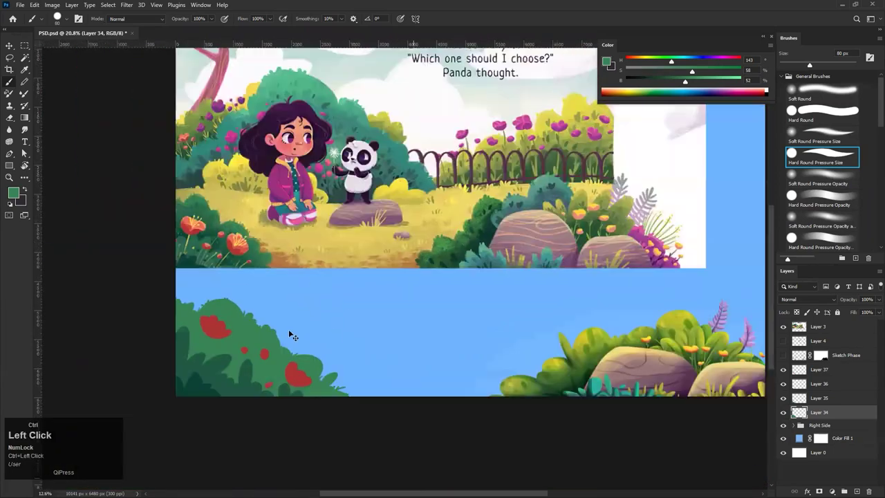
pyautogui.hotkey('ctrl', 's')
# Open Sketch.psb from the Spinx CA 2005 Final Project folder on the Desktop as a painting reference
pyautogui.hotkey('ctrl', 'o')
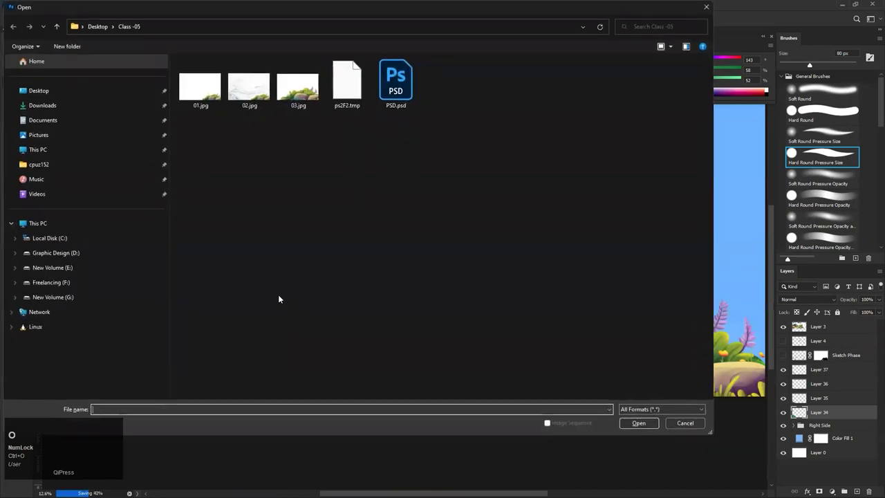
pyautogui.click(47, 91)
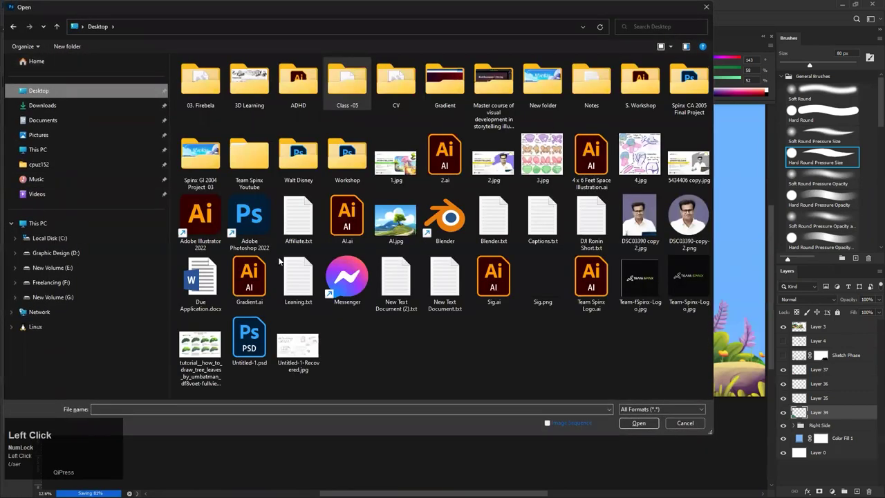
pyautogui.rightClick(429, 369)
pyautogui.click(484, 360)
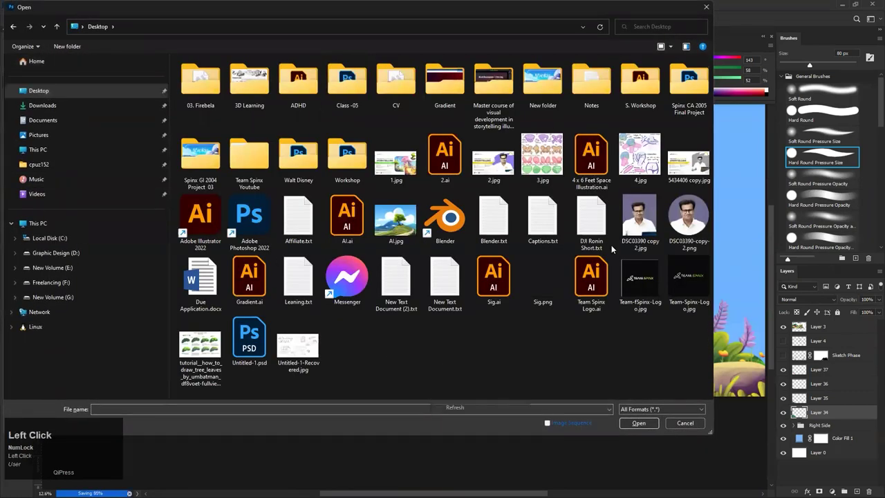
pyautogui.doubleClick(688, 81)
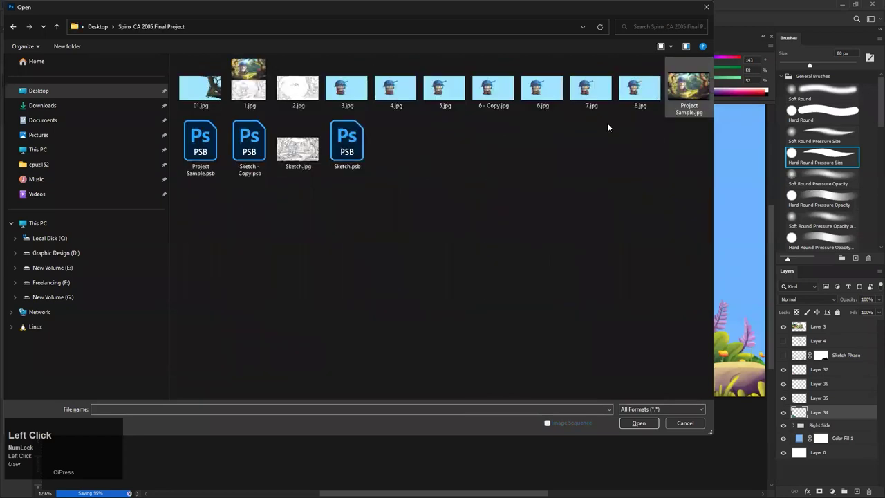
pyautogui.doubleClick(358, 161)
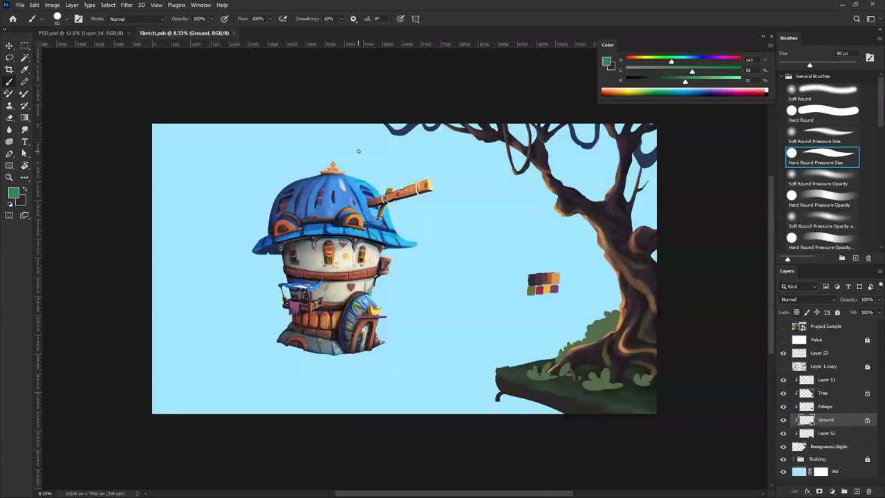
# Examine the painted building, tree and foliage in Sketch.psb up close, and close that document
pyautogui.moveTo(427, 280); pyautogui.dragTo(437, 308)
pyautogui.moveTo(451, 255); pyautogui.dragTo(458, 251)
pyautogui.moveTo(327, 224); pyautogui.dragTo(370, 222)
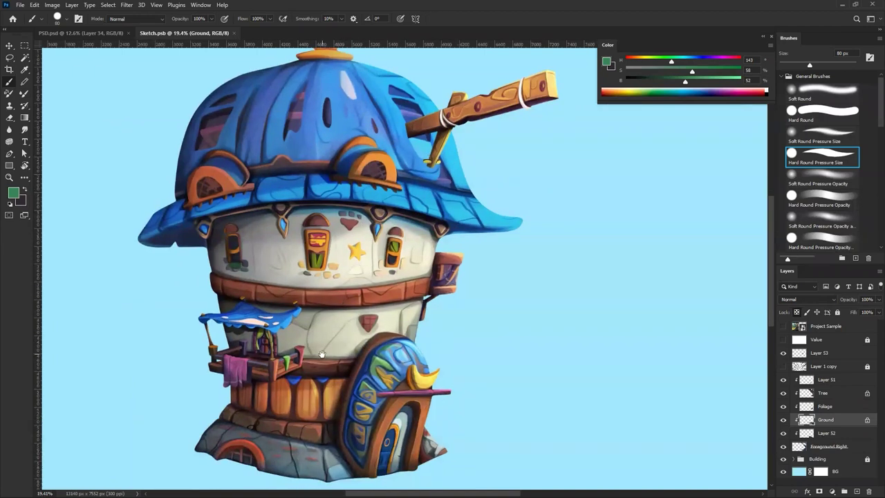
pyautogui.moveTo(351, 356); pyautogui.dragTo(332, 355)
pyautogui.moveTo(574, 340); pyautogui.dragTo(185, 312)
pyautogui.moveTo(483, 310); pyautogui.dragTo(447, 326)
pyautogui.moveTo(504, 376); pyautogui.dragTo(353, 332)
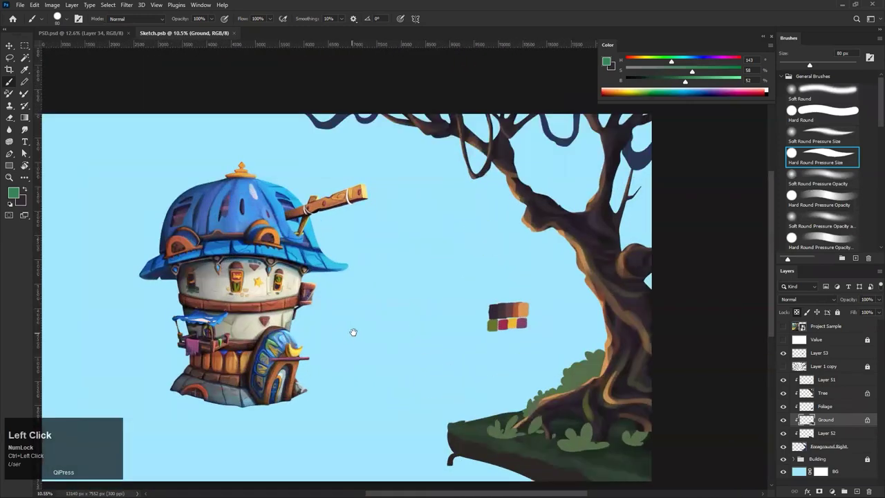
pyautogui.moveTo(437, 306); pyautogui.dragTo(399, 270)
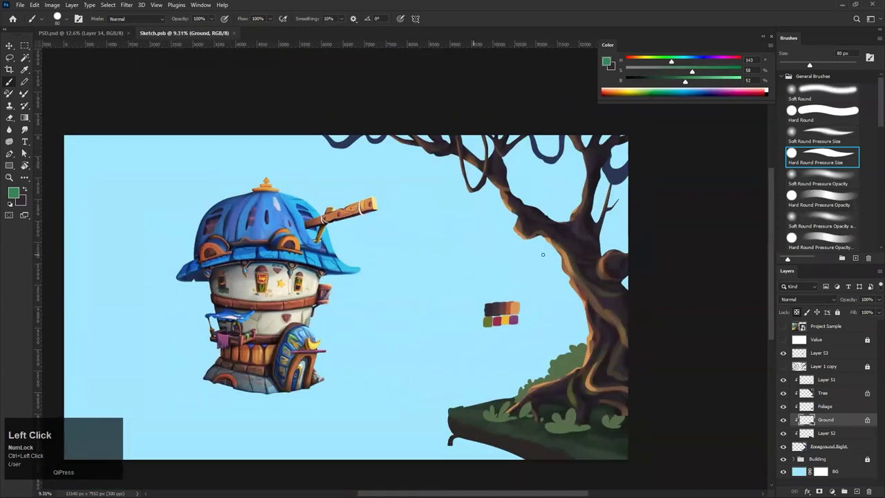
pyautogui.click(233, 33)
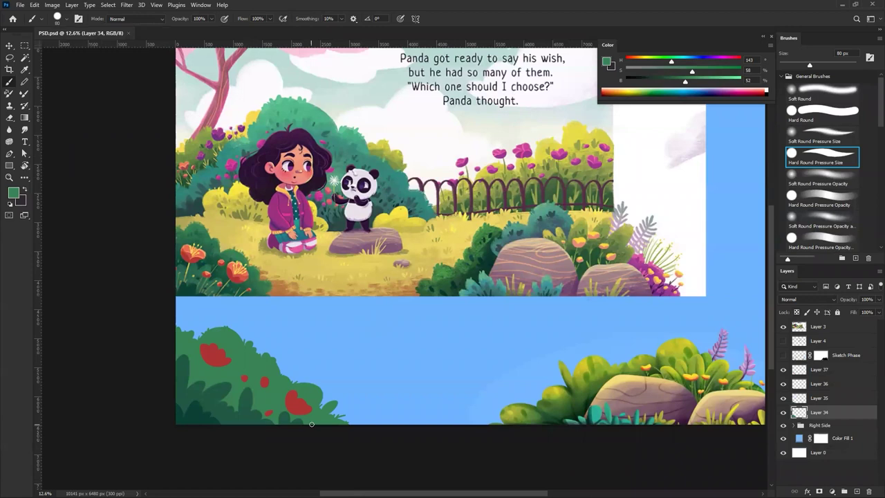
# Check Layer 34 by toggling its visibility, and lock its transparent pixels
pyautogui.moveTo(338, 318); pyautogui.dragTo(362, 298)
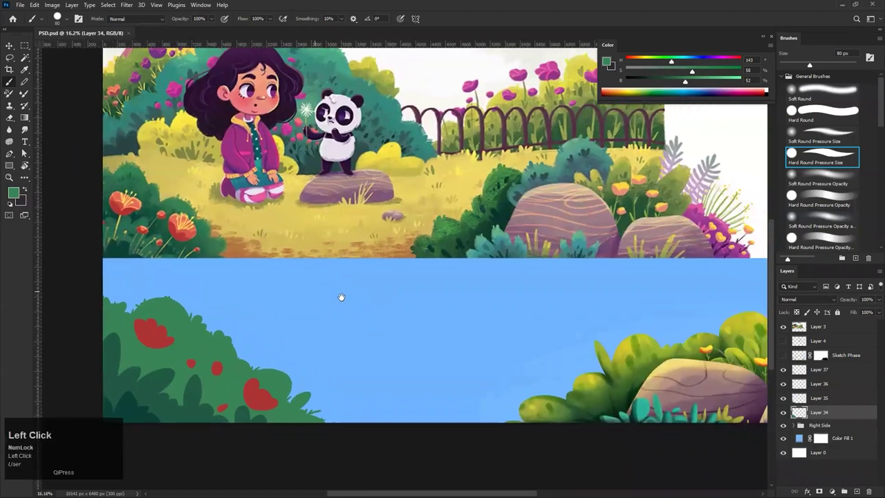
pyautogui.moveTo(251, 393); pyautogui.dragTo(262, 389)
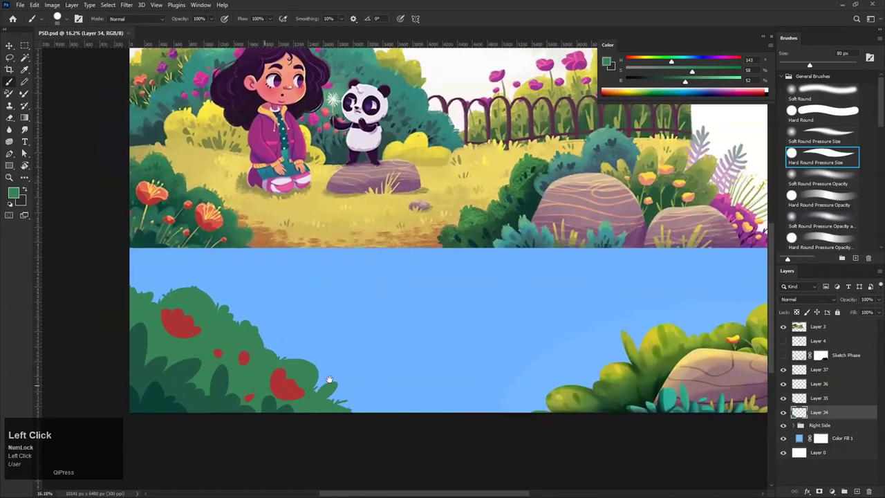
pyautogui.click(784, 413)
pyautogui.click(783, 413)
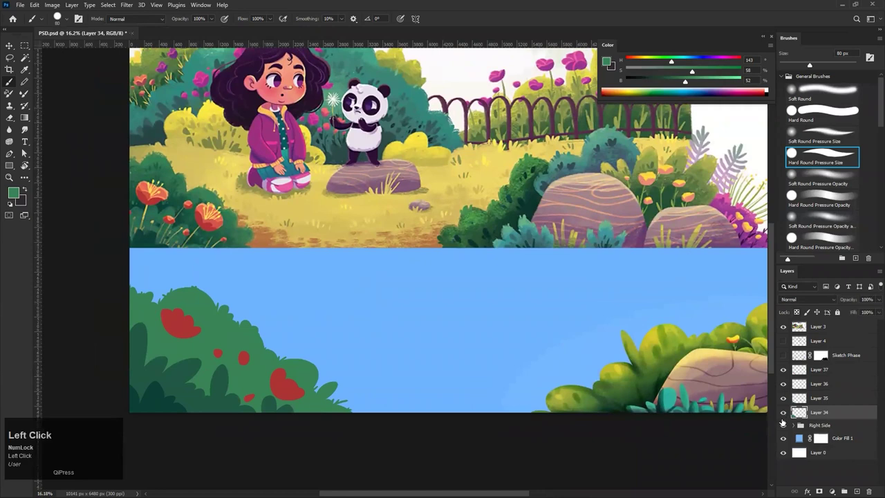
pyautogui.click(798, 312)
# Sample the dark leaf green and try shading the bush with the Ghibli shape 4 brush enlarged to 1000 px
pyautogui.press('b')
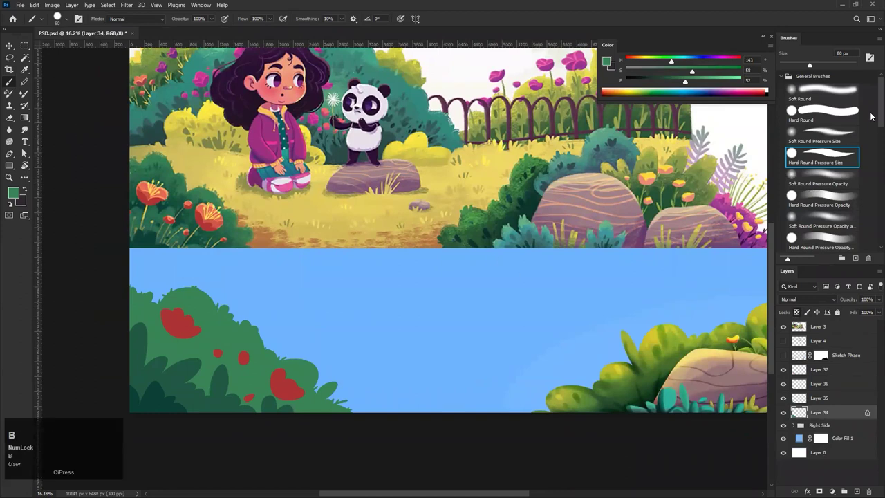
pyautogui.moveTo(881, 114); pyautogui.dragTo(859, 259)
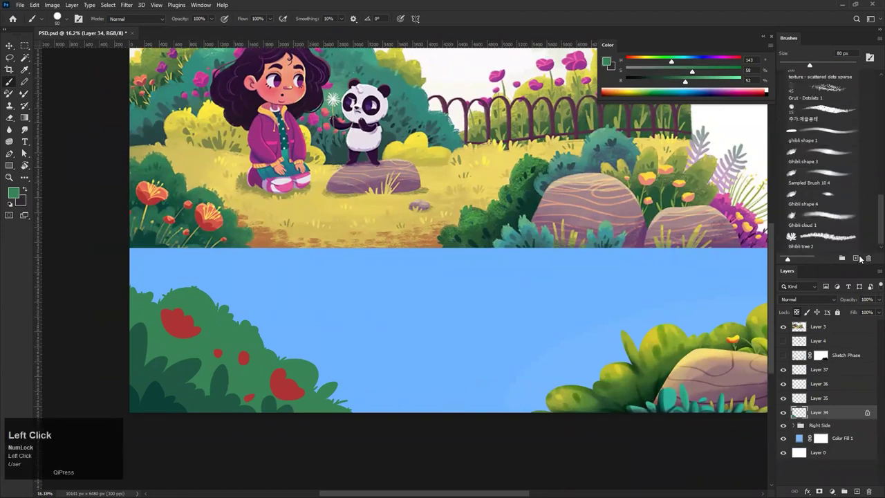
pyautogui.click(829, 198)
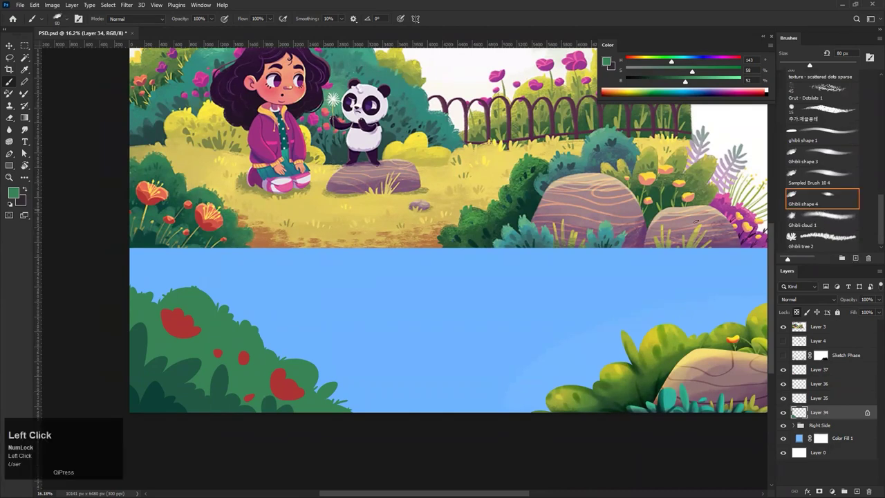
pyautogui.press(']')
pyautogui.press(']')
pyautogui.press(']')
pyautogui.press(']')
pyautogui.press(']')
pyautogui.press(']')
pyautogui.press(']')
pyautogui.press(']')
pyautogui.press(']')
pyautogui.press(']')
pyautogui.press(']')
pyautogui.press(']')
pyautogui.press(']')
pyautogui.press(']')
pyautogui.press(']')
pyautogui.press('alt')
pyautogui.keyDown('alt'); pyautogui.click(223, 397); pyautogui.keyUp('alt')
pyautogui.moveTo(234, 361)
pyautogui.mouseDown()
pyautogui.moveTo(205, 358)
pyautogui.moveTo(223, 394)
pyautogui.moveTo(280, 358)
pyautogui.mouseUp()
pyautogui.hotkey('ctrl', 'z')
pyautogui.moveTo(260, 319)
pyautogui.mouseDown()
pyautogui.moveTo(228, 283)
pyautogui.moveTo(229, 246)
pyautogui.mouseUp()
pyautogui.moveTo(357, 376); pyautogui.dragTo(345, 366)
pyautogui.moveTo(325, 379); pyautogui.dragTo(271, 388)
pyautogui.hotkey('ctrl', 'z')
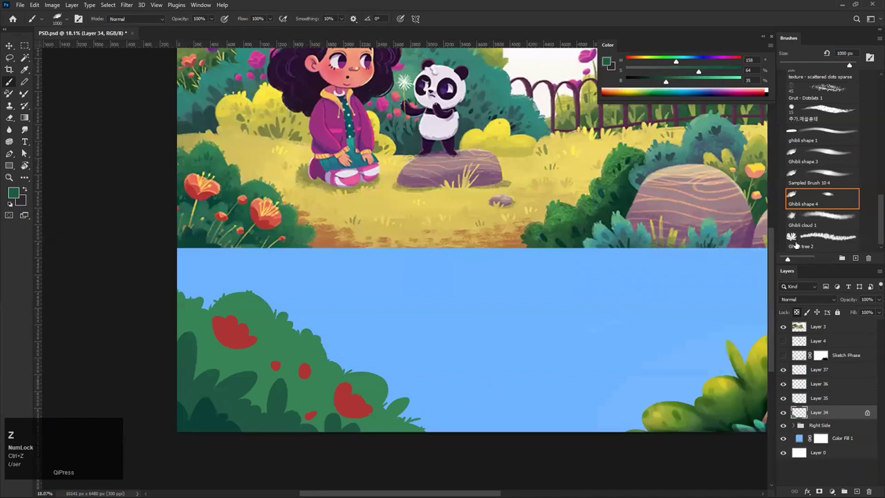
# Try shading the bush in dark green with the tdao2 2 brush enlarged to 800 px, and undo it
pyautogui.moveTo(874, 211); pyautogui.dragTo(872, 170)
pyautogui.click(823, 156)
pyautogui.press(']')
pyautogui.press(']')
pyautogui.press(']')
pyautogui.press(']')
pyautogui.press(']')
pyautogui.press(']')
pyautogui.press(']')
pyautogui.press(']')
pyautogui.press(']')
pyautogui.press(']')
pyautogui.press(']')
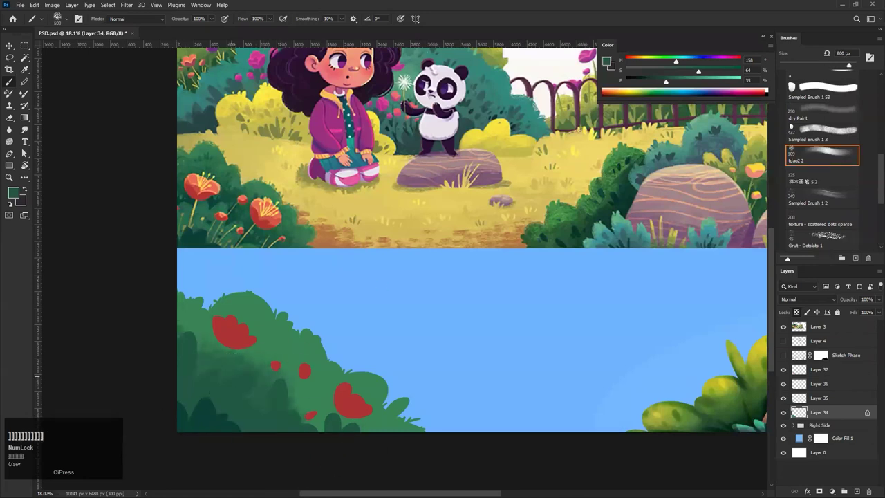
pyautogui.hotkey('ctrl', 'z')
# Try shading the lower bush with Sampled Brush 1 3, first at 437 px and up to 1200 px
pyautogui.click(830, 134)
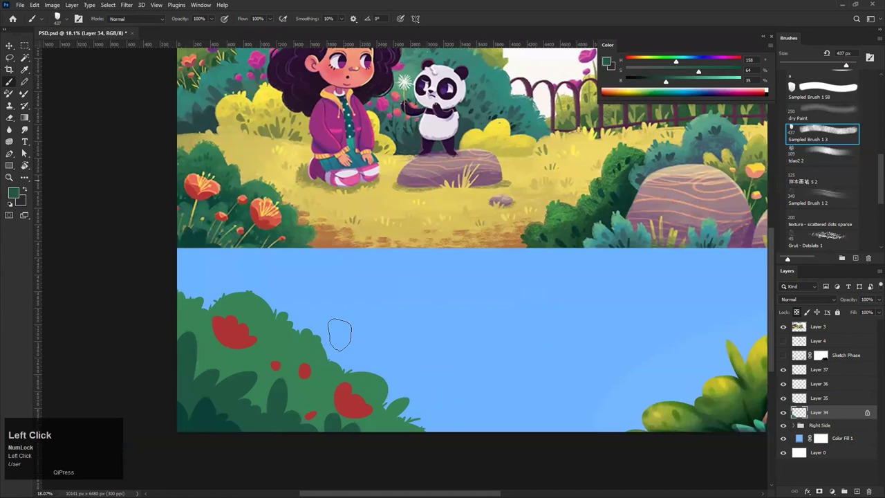
pyautogui.moveTo(263, 391)
pyautogui.mouseDown()
pyautogui.moveTo(325, 415)
pyautogui.moveTo(277, 387)
pyautogui.moveTo(208, 370)
pyautogui.mouseUp()
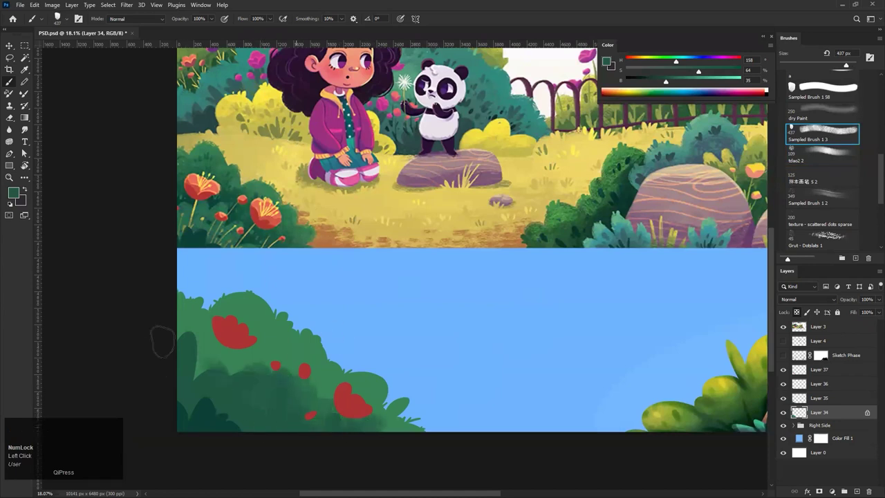
pyautogui.press(']')
pyautogui.press(']')
pyautogui.press(']')
pyautogui.press(']')
pyautogui.press(']')
pyautogui.press(']')
pyautogui.hotkey('ctrl', 'z')
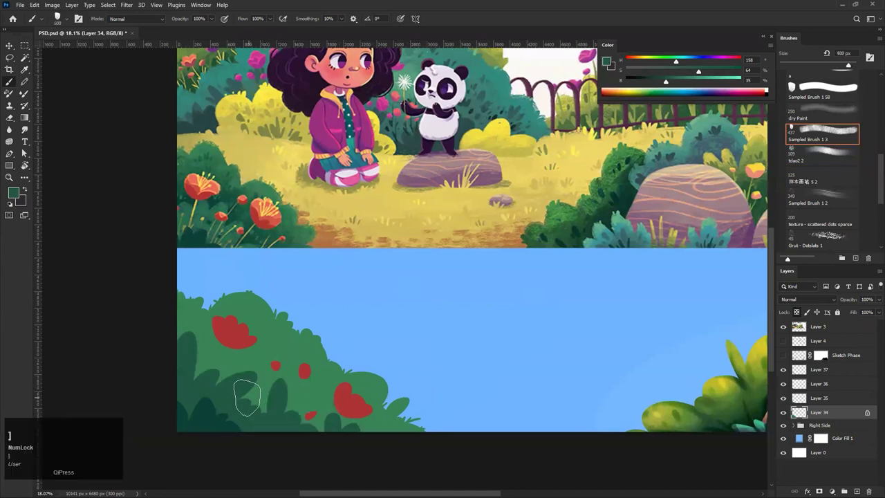
pyautogui.press(']')
pyautogui.press(']')
pyautogui.press(']')
pyautogui.moveTo(187, 364)
pyautogui.mouseDown()
pyautogui.moveTo(249, 408)
pyautogui.moveTo(353, 440)
pyautogui.mouseUp()
pyautogui.moveTo(166, 389); pyautogui.dragTo(208, 370)
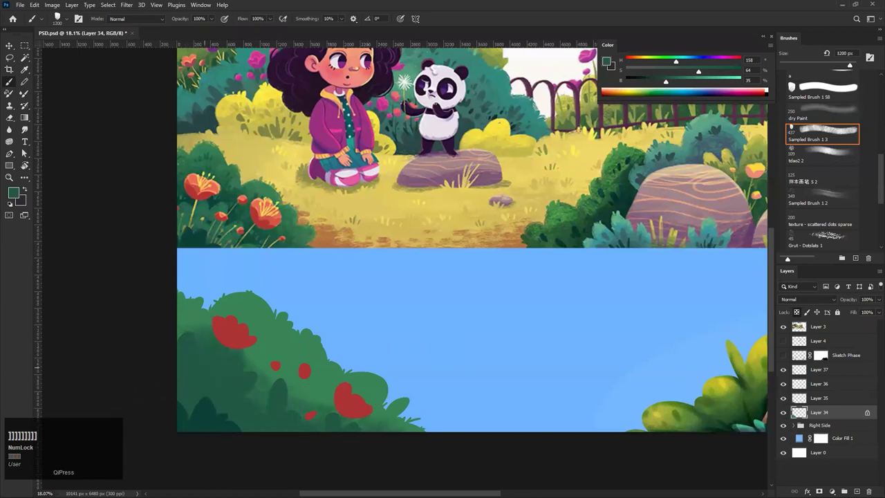
# Try shading the bush with the dry Paint brush enlarged to 1100 px, and undo the strokes
pyautogui.click(823, 153)
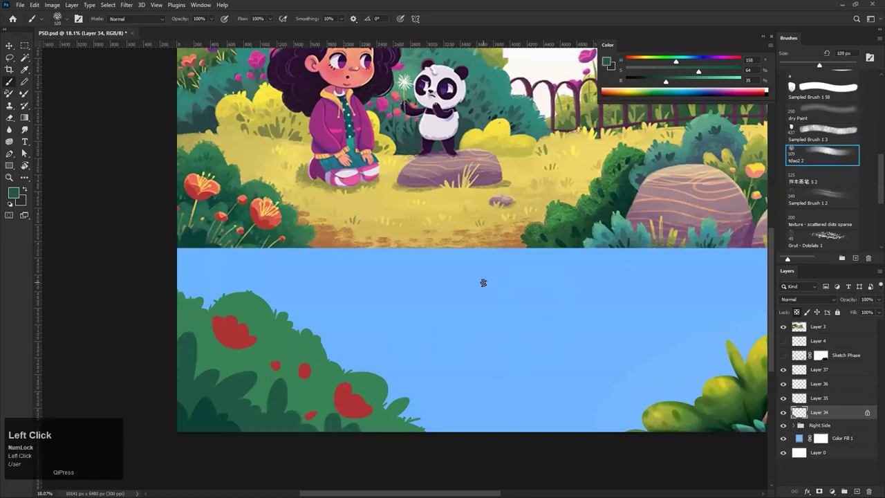
pyautogui.click(823, 117)
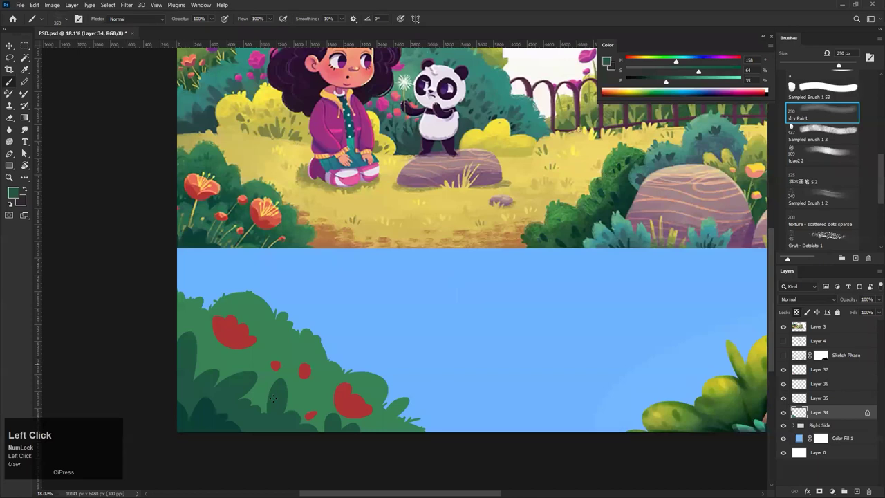
pyautogui.press(']')
pyautogui.press(']')
pyautogui.press(']')
pyautogui.press(']')
pyautogui.press(']')
pyautogui.press(']')
pyautogui.press(']')
pyautogui.press(']')
pyautogui.press(']')
pyautogui.moveTo(215, 441); pyautogui.dragTo(224, 415)
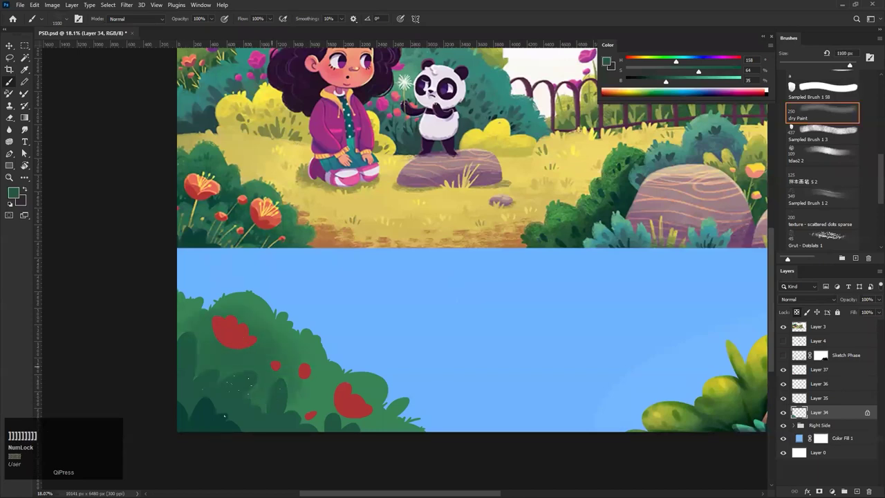
pyautogui.moveTo(282, 385)
pyautogui.mouseDown()
pyautogui.moveTo(269, 410)
pyautogui.moveTo(280, 387)
pyautogui.mouseUp()
pyautogui.hotkey('ctrl', 'z')
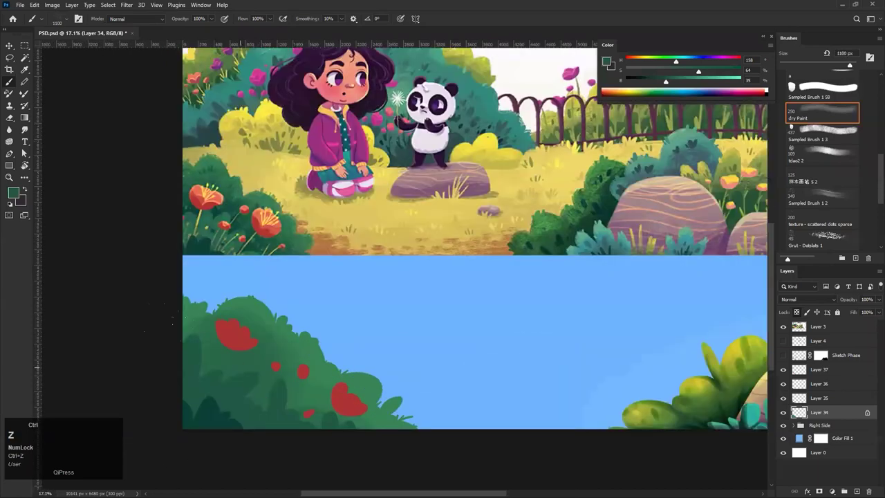
pyautogui.moveTo(184, 380); pyautogui.dragTo(225, 414)
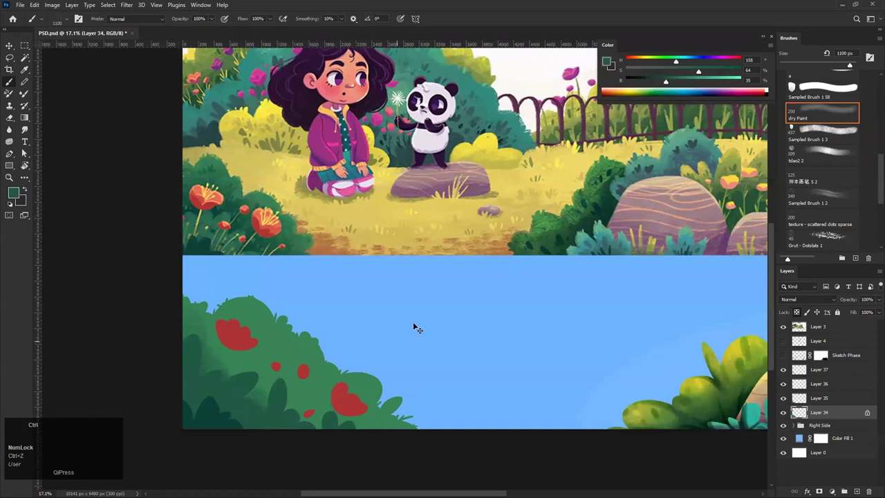
pyautogui.hotkey('ctrl', 'z')
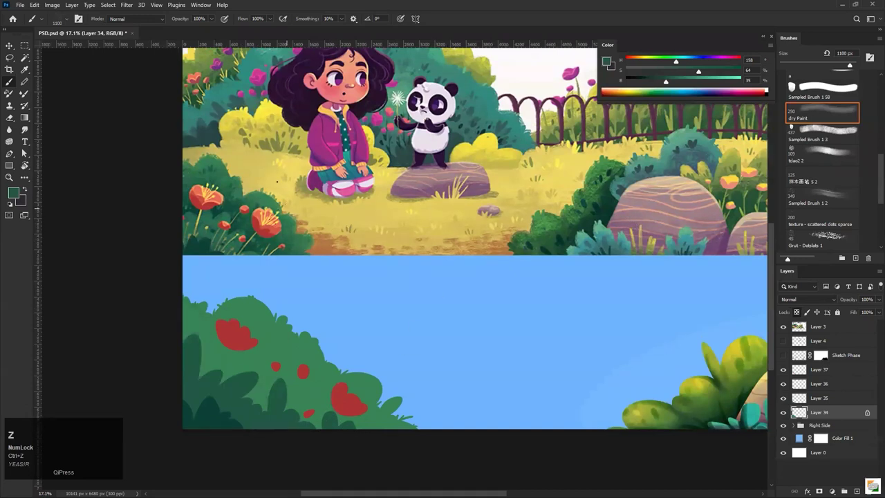
# Sample a deeper green from the reference bush, try shading with the dry Paint brush, and undo it
pyautogui.press('alt')
pyautogui.keyDown('alt'); pyautogui.click(236, 228); pyautogui.keyUp('alt')
pyautogui.moveTo(208, 342)
pyautogui.mouseDown()
pyautogui.moveTo(250, 385)
pyautogui.moveTo(401, 453)
pyautogui.moveTo(173, 387)
pyautogui.moveTo(208, 363)
pyautogui.mouseUp()
pyautogui.hotkey('ctrl', 'space')
pyautogui.moveTo(329, 370)
pyautogui.mouseDown()
pyautogui.moveTo(312, 378)
pyautogui.moveTo(384, 381)
pyautogui.mouseUp()
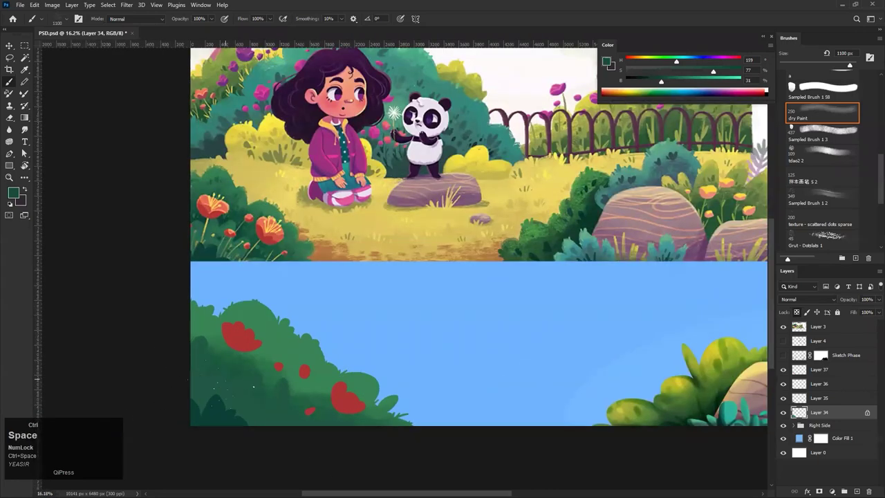
pyautogui.press('z')
pyautogui.moveTo(307, 447); pyautogui.dragTo(291, 453)
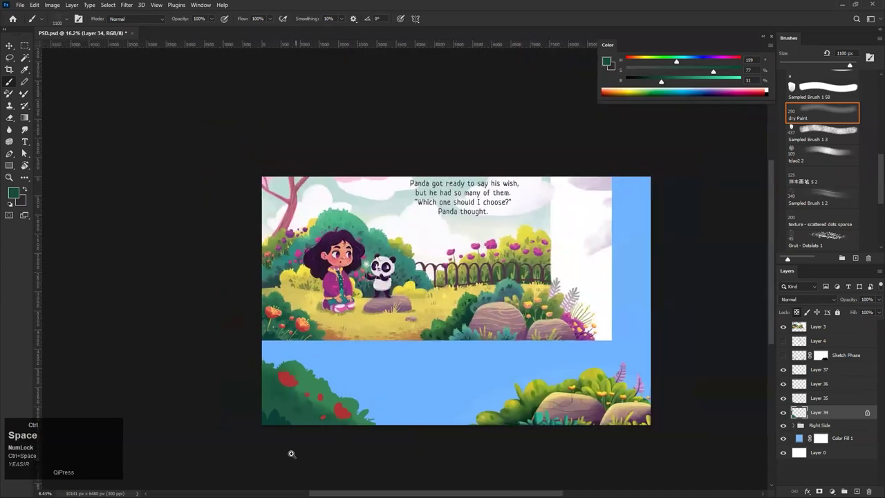
pyautogui.hotkey('ctrl', 'z')
# Shade the bush with Ghibli shape 4 at 2100 px, using a dark teal sampled from the reference and darkened to 20% brightness
pyautogui.moveTo(871, 173); pyautogui.dragTo(873, 225)
pyautogui.click(823, 199)
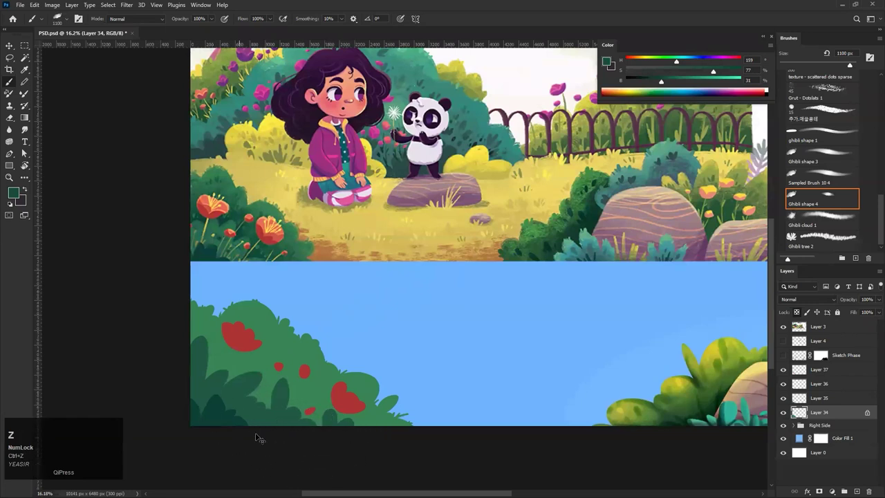
pyautogui.press(']')
pyautogui.press(']')
pyautogui.press(']')
pyautogui.press(']')
pyautogui.press(']')
pyautogui.press(']')
pyautogui.press(']')
pyautogui.press(']')
pyautogui.press(']')
pyautogui.press(']')
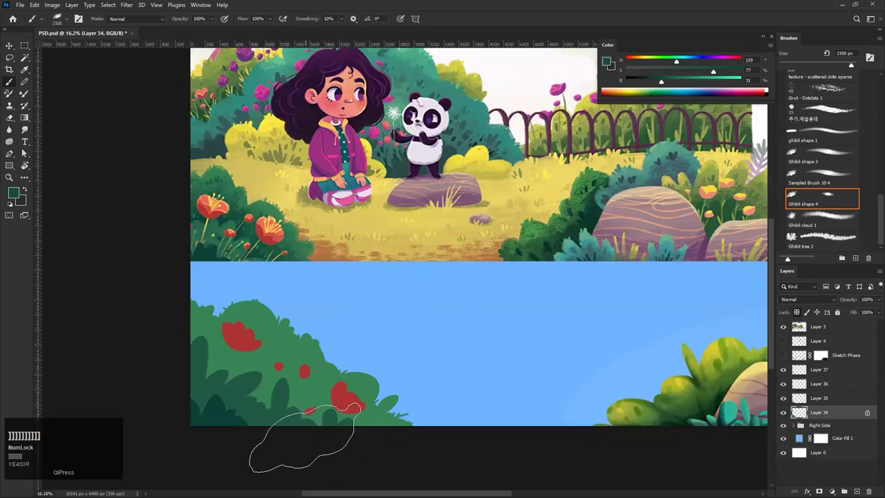
pyautogui.keyDown('alt'); pyautogui.click(219, 220); pyautogui.keyUp('alt')
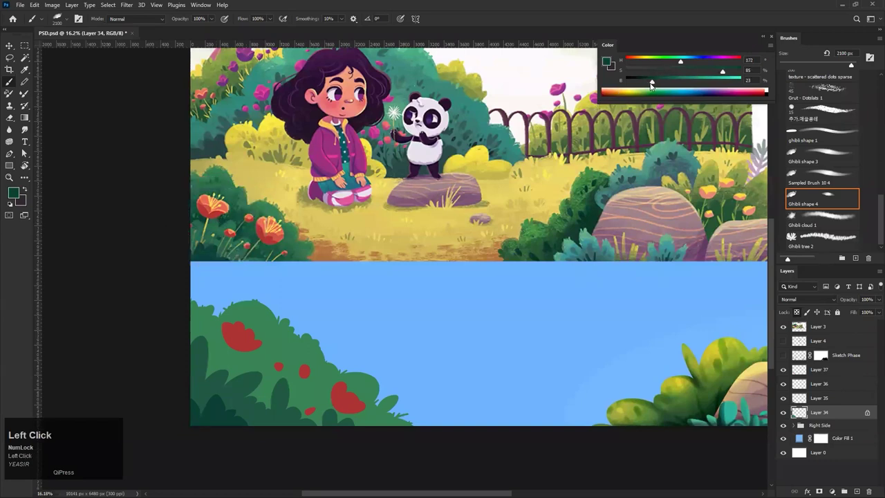
pyautogui.moveTo(167, 368)
pyautogui.mouseDown()
pyautogui.moveTo(319, 462)
pyautogui.moveTo(387, 466)
pyautogui.moveTo(236, 420)
pyautogui.moveTo(208, 343)
pyautogui.moveTo(154, 298)
pyautogui.mouseUp()
pyautogui.moveTo(279, 385); pyautogui.dragTo(300, 390)
pyautogui.hotkey('ctrl', 'z')
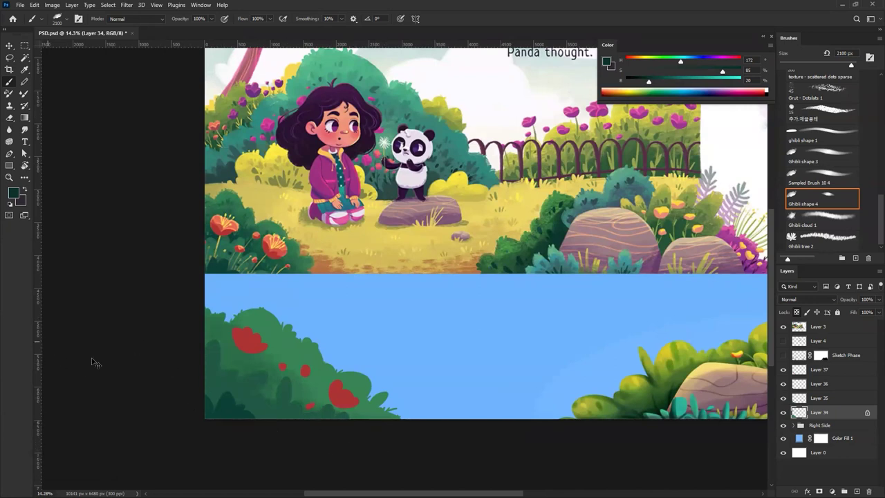
pyautogui.hotkey('ctrl', 'z')
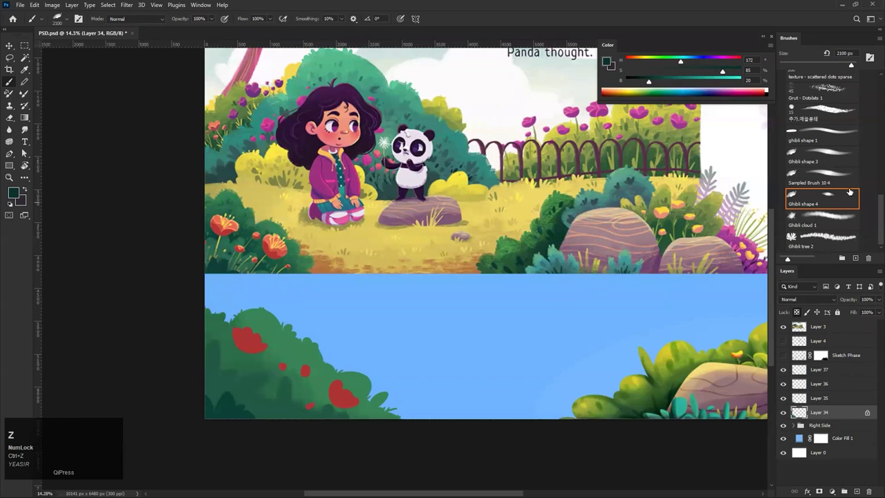
# Try spattering the bush with the first Kyle's Spatter brush from the Special Effects Brushes, and undo it
pyautogui.moveTo(871, 228)
pyautogui.mouseDown()
pyautogui.moveTo(871, 129)
pyautogui.moveTo(871, 144)
pyautogui.mouseUp()
pyautogui.click(784, 188)
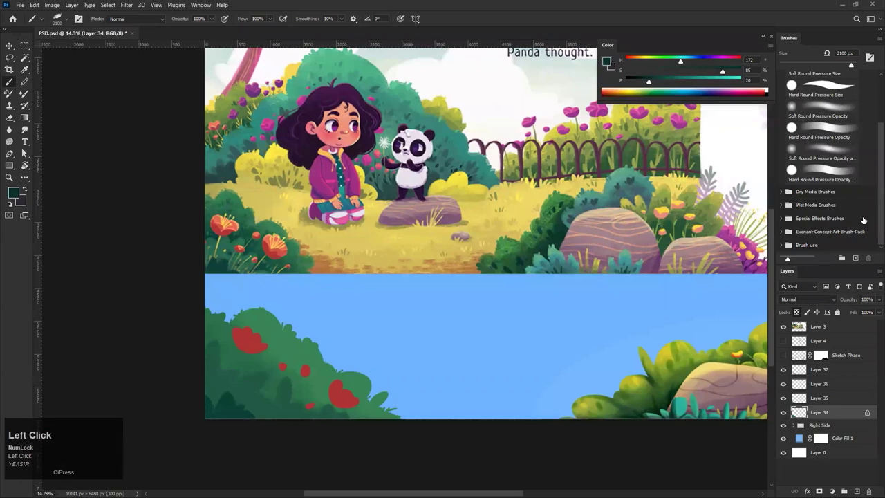
pyautogui.click(780, 218)
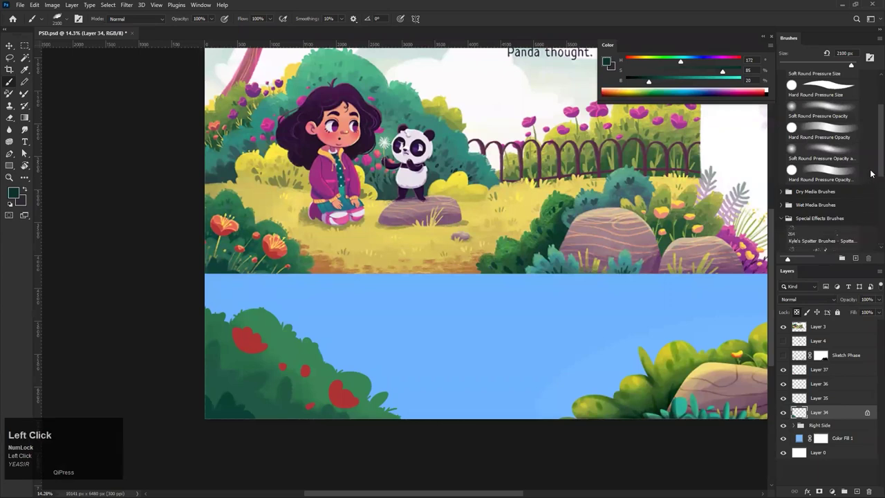
pyautogui.scroll(-5, 830, 173)
pyautogui.click(821, 128)
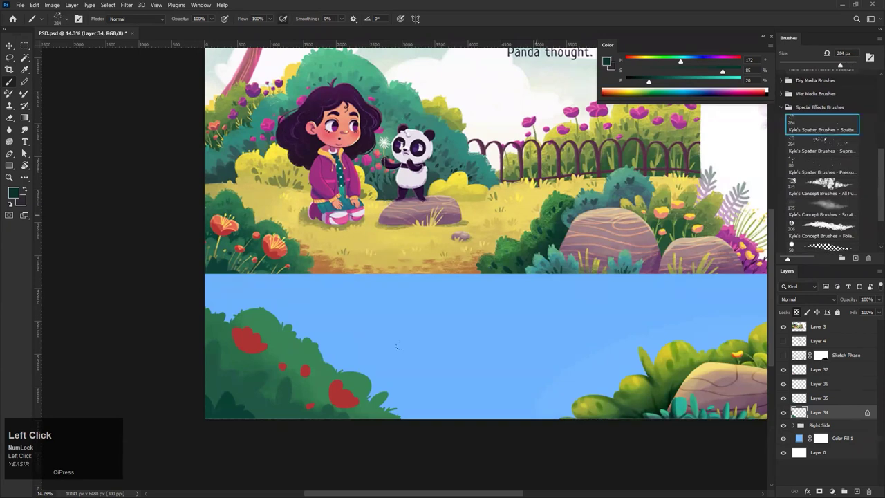
pyautogui.moveTo(273, 356); pyautogui.dragTo(271, 380)
pyautogui.hotkey('ctrl', 'z')
pyautogui.hotkey('ctrl', 'z')
pyautogui.click(248, 368)
pyautogui.hotkey('ctrl', 'z')
# Try the second Kyle's Spatter brush on the bush, enlarging it from 284 to 1000 px, and undo the marks
pyautogui.click(808, 147)
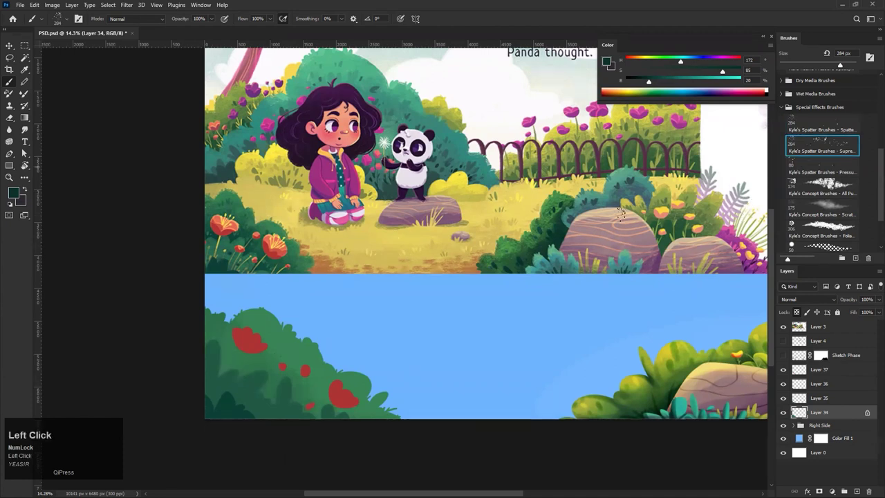
pyautogui.moveTo(296, 393); pyautogui.dragTo(253, 357)
pyautogui.hotkey('ctrl', 'z')
pyautogui.press(']')
pyautogui.press(']')
pyautogui.press(']')
pyautogui.press(']')
pyautogui.press(']')
pyautogui.press(']')
pyautogui.press(']')
pyautogui.press(']')
pyautogui.press(']')
pyautogui.click(269, 368)
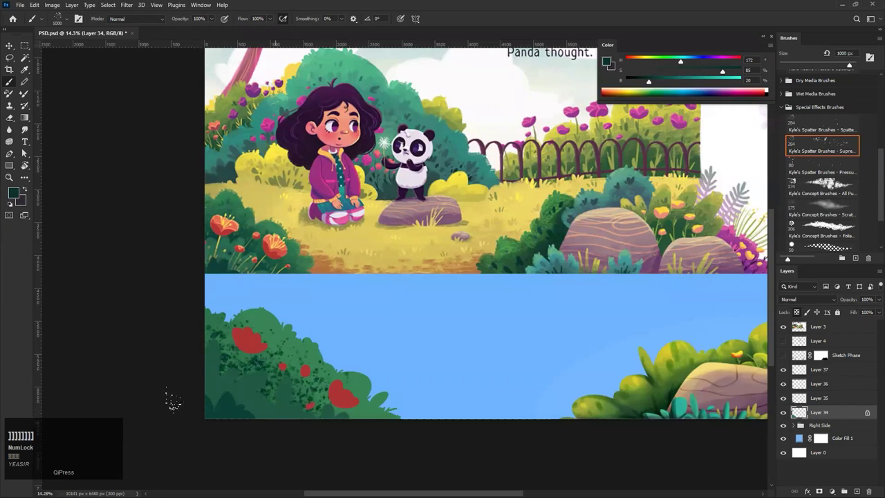
pyautogui.hotkey('ctrl', 'z')
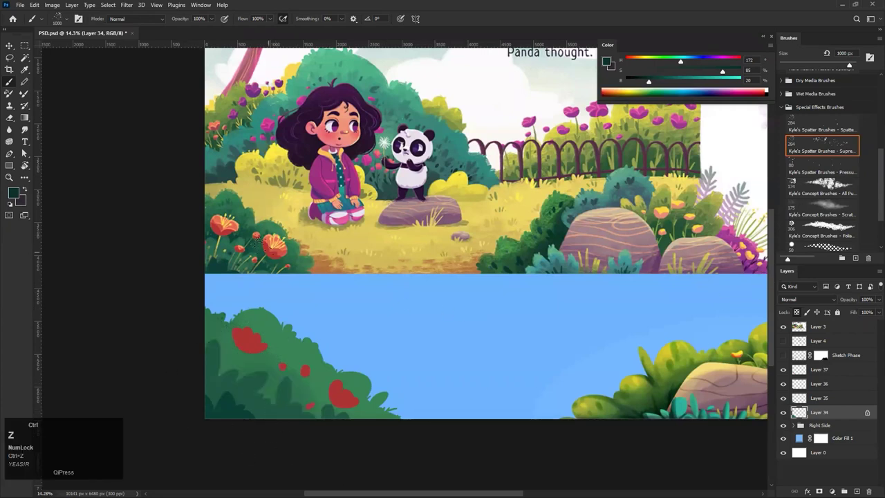
# Sample dark teal from the reference bush and try the third Kyle's Spatter brush on the bush at 600 px
pyautogui.keyDown('alt'); pyautogui.click(235, 235); pyautogui.keyUp('alt')
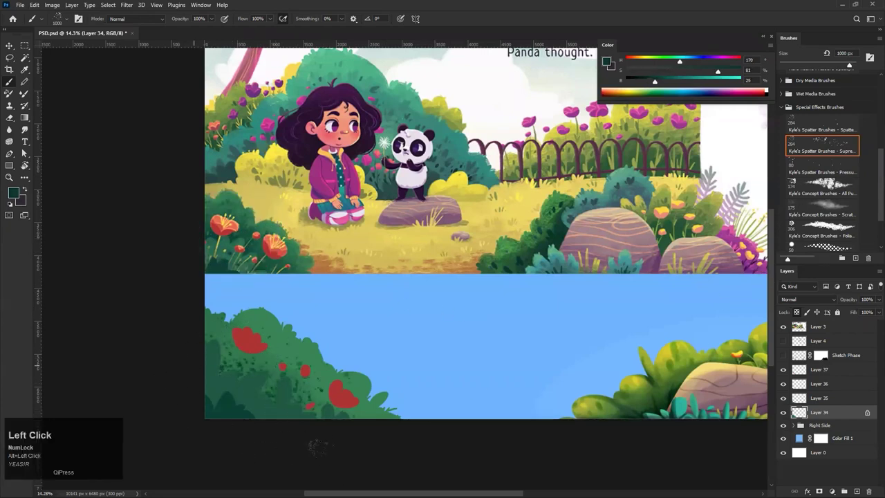
pyautogui.click(830, 174)
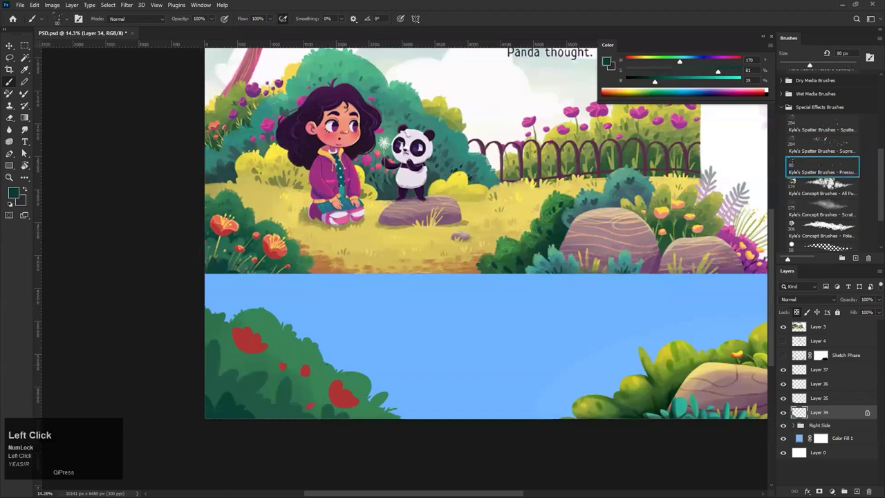
pyautogui.hotkey('ctrl', 'z')
pyautogui.press(']')
pyautogui.press(']')
pyautogui.press(']')
pyautogui.press(']')
pyautogui.press(']')
pyautogui.press(']')
pyautogui.press(']')
pyautogui.press(']')
pyautogui.press(']')
pyautogui.press(']')
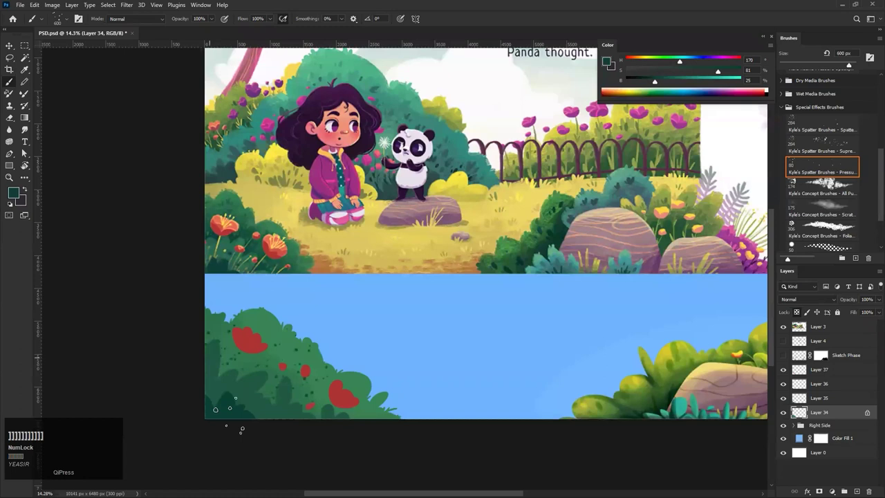
# Try smudging the bush with the Kyle's Concept Brushes scratch brush
pyautogui.click(833, 208)
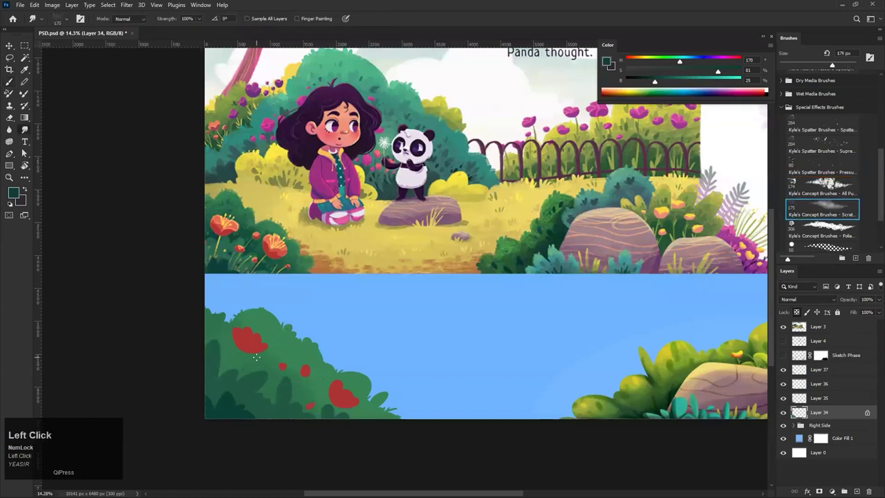
pyautogui.press('ctrl')
pyautogui.press(']')
pyautogui.press(']')
pyautogui.press(']')
pyautogui.press(']')
pyautogui.press(']')
pyautogui.press(']')
pyautogui.press(']')
pyautogui.press(']')
pyautogui.press(']')
pyautogui.press(']')
pyautogui.press(']')
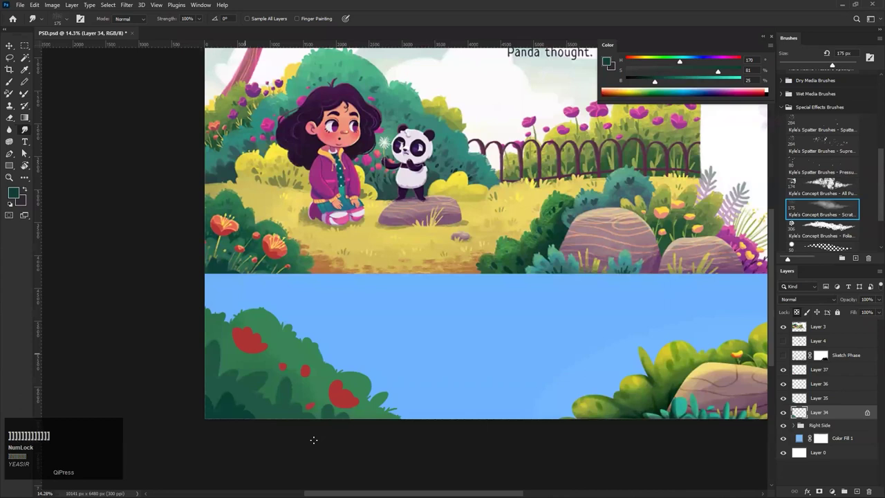
pyautogui.press(']')
pyautogui.press(']')
pyautogui.press(']')
pyautogui.press(']')
pyautogui.press(']')
pyautogui.press(']')
pyautogui.press(']')
pyautogui.press(']')
pyautogui.press(']')
pyautogui.press(']')
pyautogui.press(']')
pyautogui.press(']')
# Try painting leaf texture on the bush with the Kyle's Concept Brushes foliage brush at 800 px, and undo it
pyautogui.click(830, 181)
pyautogui.click(834, 236)
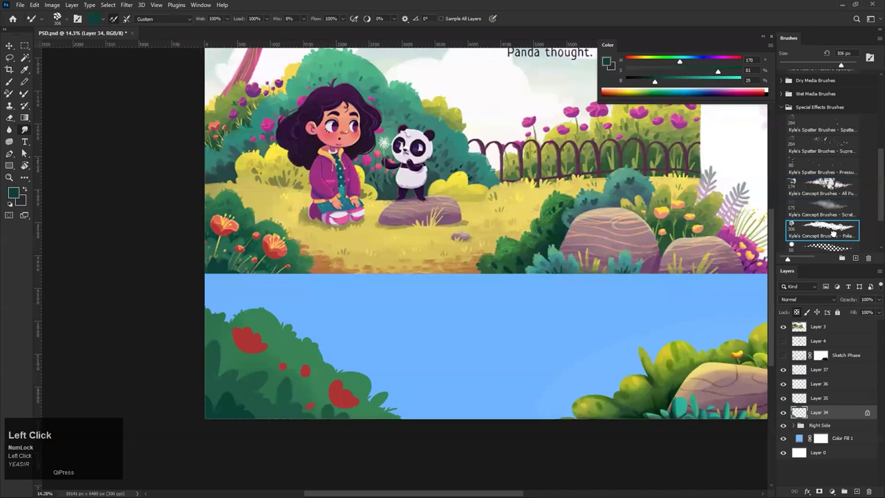
pyautogui.press(']')
pyautogui.press(']')
pyautogui.press(']')
pyautogui.press(']')
pyautogui.press(']')
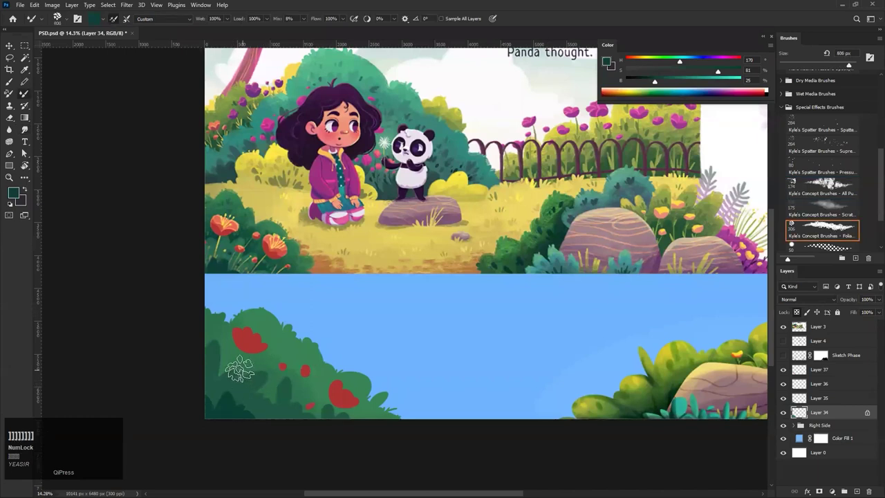
pyautogui.hotkey('ctrl', 'z')
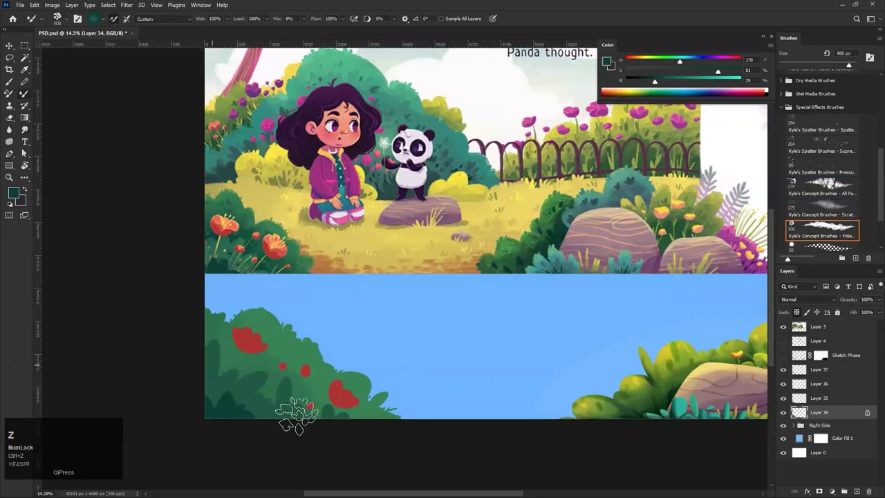
pyautogui.hotkey('ctrl', 'z')
# Try the Ghibli shape 4 tip with the Mixer Brush on the bush, and undo the stroke
pyautogui.moveTo(879, 187); pyautogui.dragTo(866, 255)
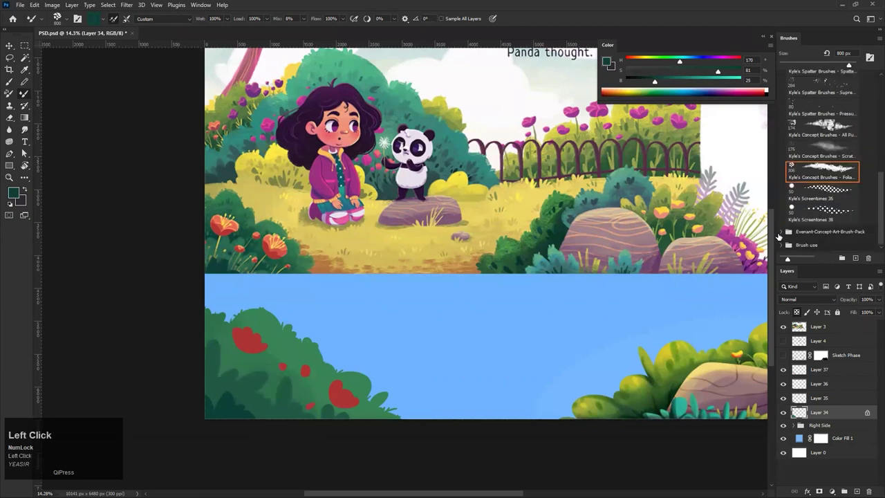
pyautogui.scroll(-10, 819, 242)
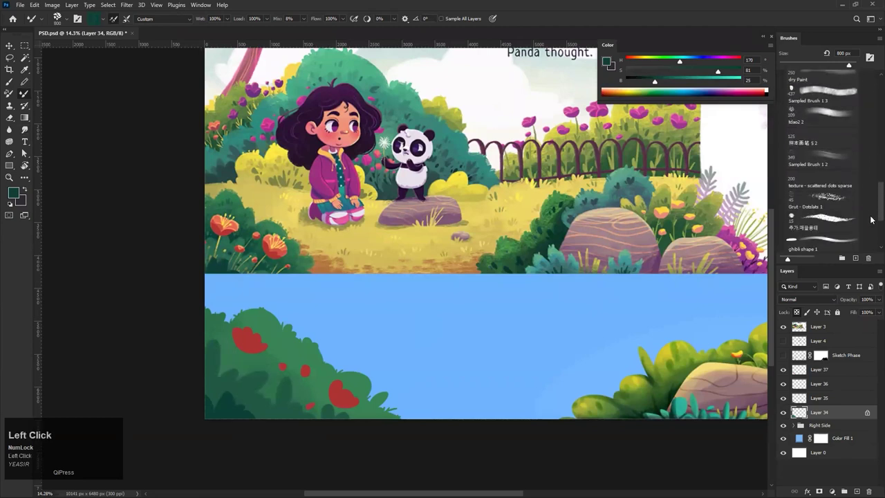
pyautogui.click(823, 198)
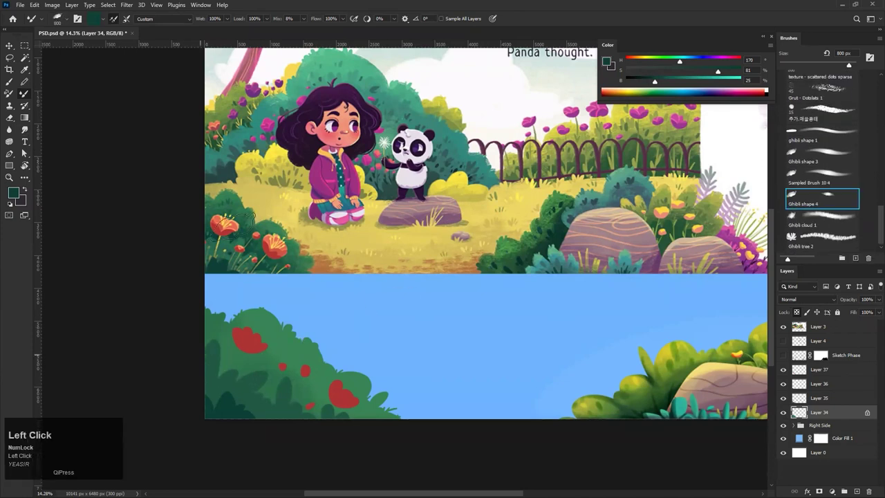
pyautogui.hotkey('ctrl', 'z')
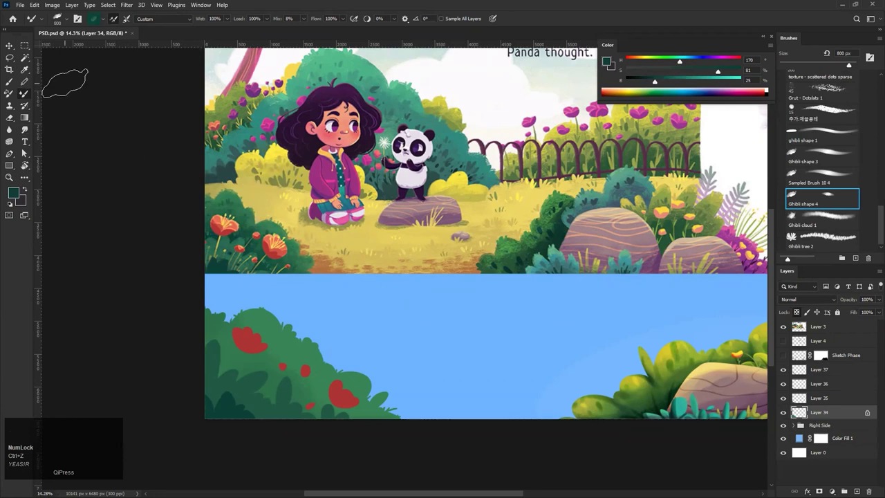
# Switch to the regular Brush tool and choose the Ghibli shape 4 brush for the bush
pyautogui.click(10, 81)
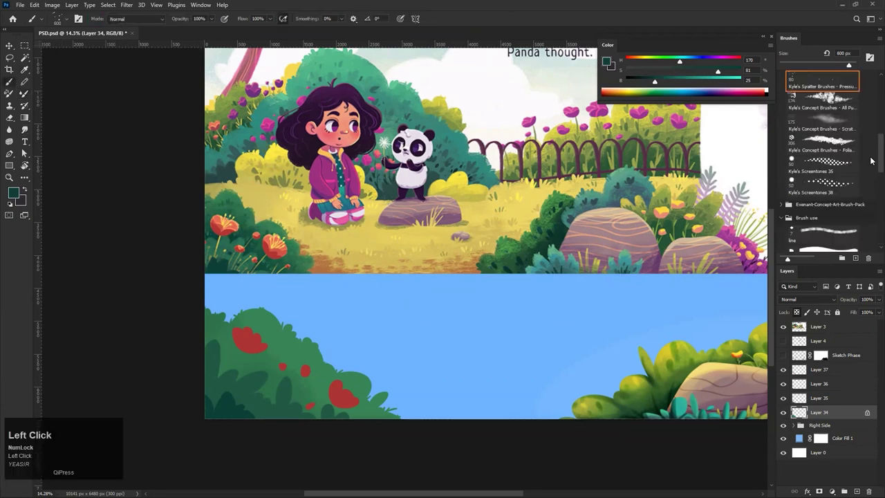
pyautogui.scroll(-2, 849, 164)
pyautogui.moveTo(879, 161); pyautogui.dragTo(871, 278)
pyautogui.click(845, 192)
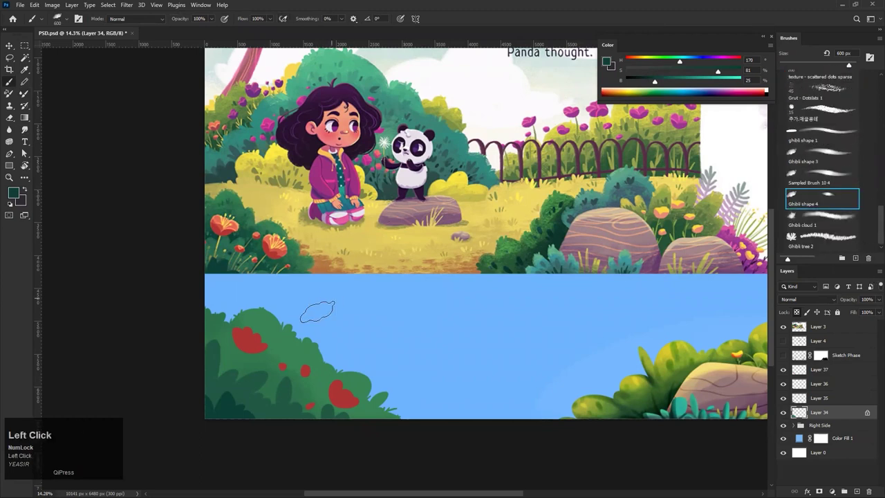
# Enlarge the Ghibli shape 4 brush to 1800 px and shade the lower part of the bush in dark teal
pyautogui.press(']')
pyautogui.press(']')
pyautogui.press(']')
pyautogui.press(']')
pyautogui.press(']')
pyautogui.press(']')
pyautogui.press(']')
pyautogui.press(']')
pyautogui.press(']')
pyautogui.press(']')
pyautogui.press(']')
pyautogui.press(']')
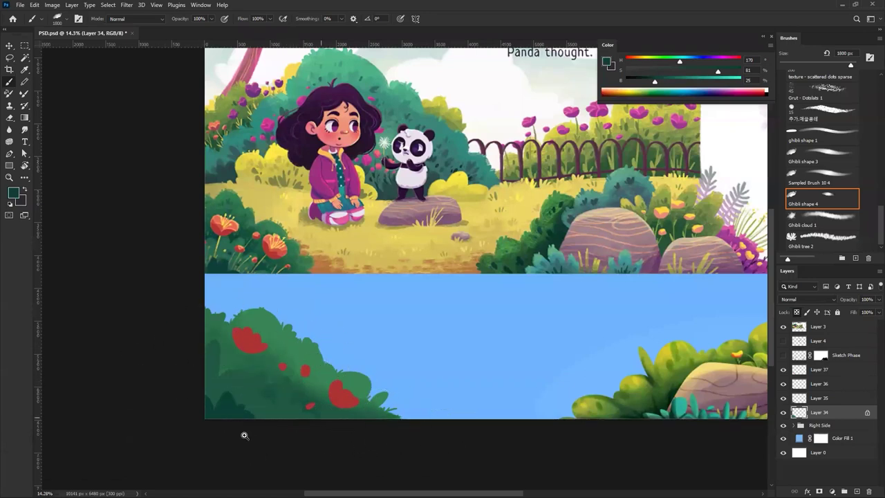
pyautogui.moveTo(188, 354); pyautogui.dragTo(230, 400)
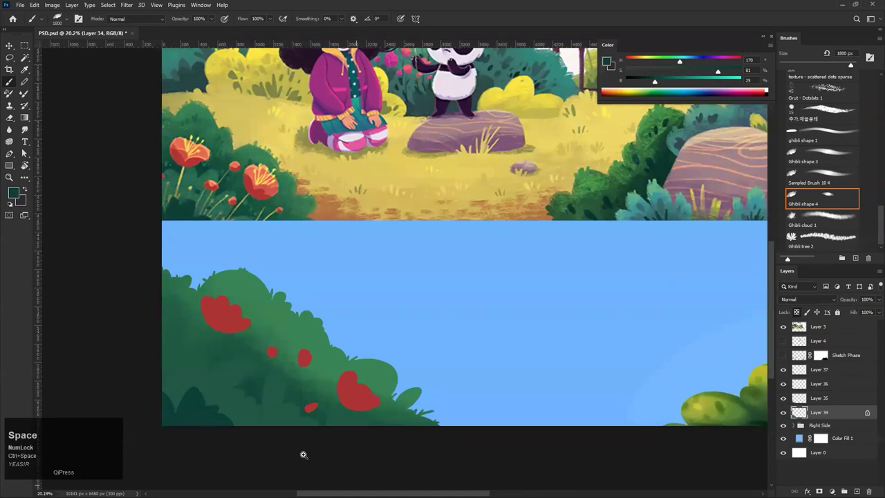
# Sample dark green from the reference bush and deepen the shadows across the lower and upper bush leaves
pyautogui.press('alt')
pyautogui.keyDown('alt'); pyautogui.click(253, 289); pyautogui.keyUp('alt')
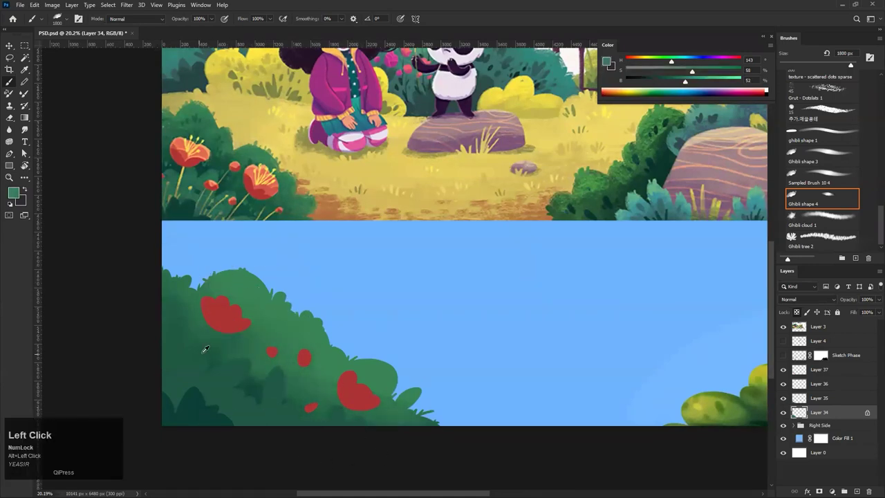
pyautogui.keyDown('alt'); pyautogui.click(223, 180); pyautogui.keyUp('alt')
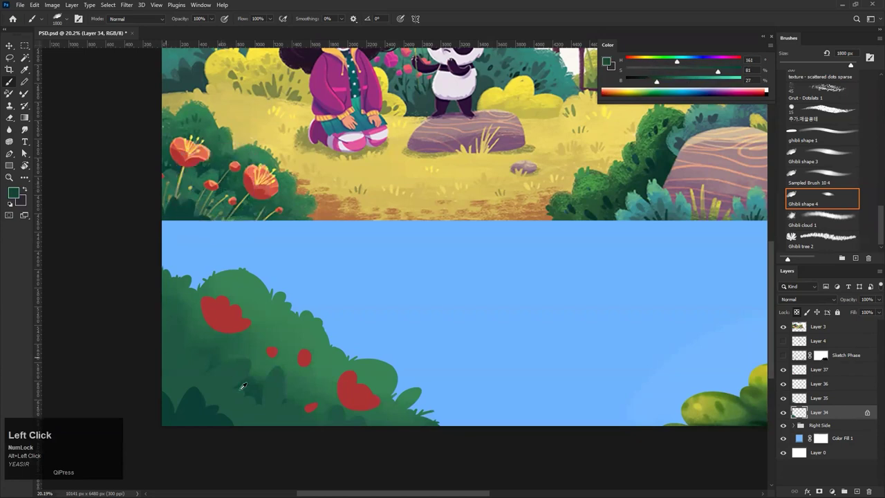
pyautogui.click(324, 415)
pyautogui.click(296, 404)
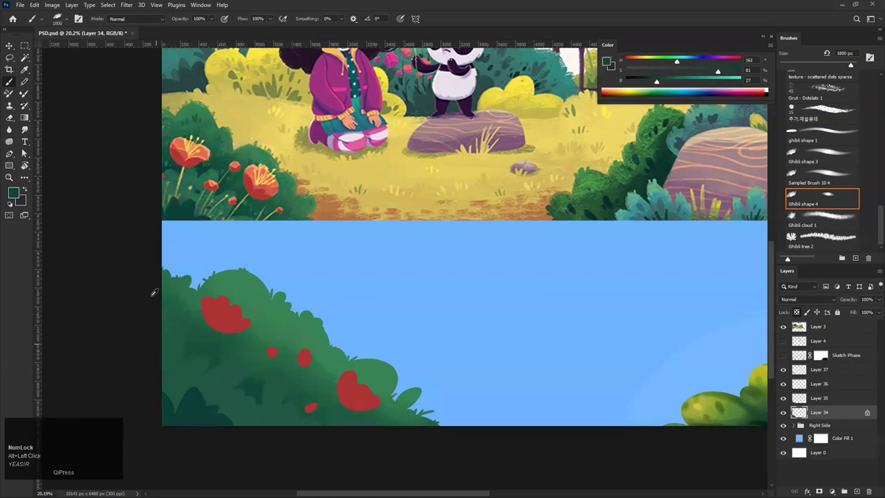
pyautogui.click(226, 299)
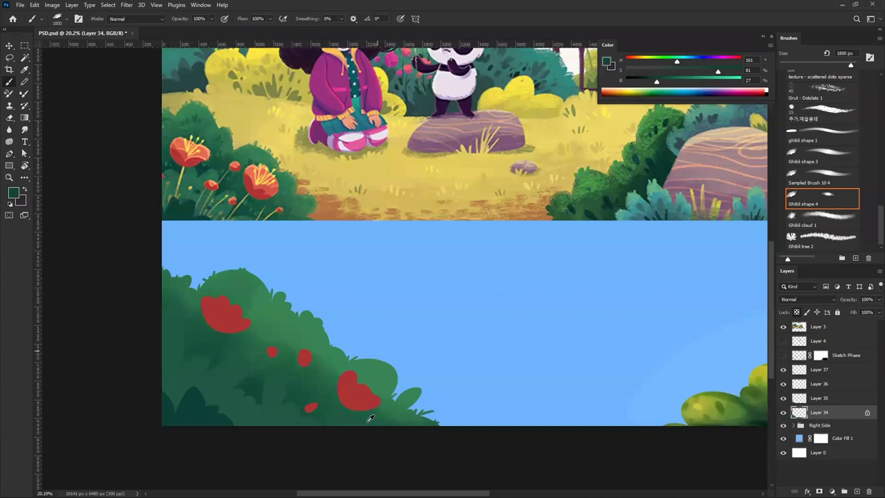
# Try shading the bush with the Ghibli shape 4 brush reduced to 300 px, and undo the stroke
pyautogui.press('[')
pyautogui.press('[')
pyautogui.press('[')
pyautogui.press('[')
pyautogui.press('[')
pyautogui.press('[')
pyautogui.press('[')
pyautogui.press('[')
pyautogui.press('[')
pyautogui.press('[')
pyautogui.press('[')
pyautogui.press('[')
pyautogui.press('[')
pyautogui.press('[')
pyautogui.press('[')
pyautogui.press('[')
pyautogui.press('[')
pyautogui.press('[')
pyautogui.press('[')
pyautogui.press('[')
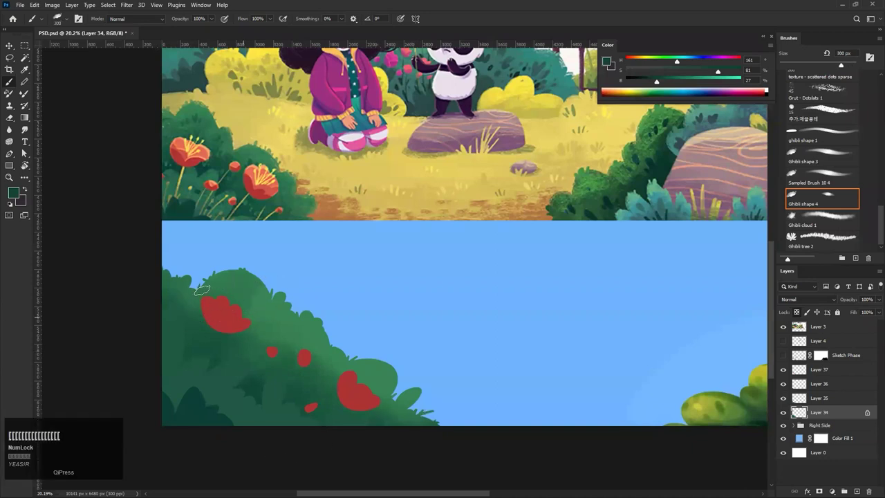
pyautogui.hotkey('ctrl', 'z')
# Set the Ghibli shape 4 brush to 1000 px and blend soft dark green shading over the bush
pyautogui.press(']')
pyautogui.press(']')
pyautogui.press(']')
pyautogui.press(']')
pyautogui.press(']')
pyautogui.press(']')
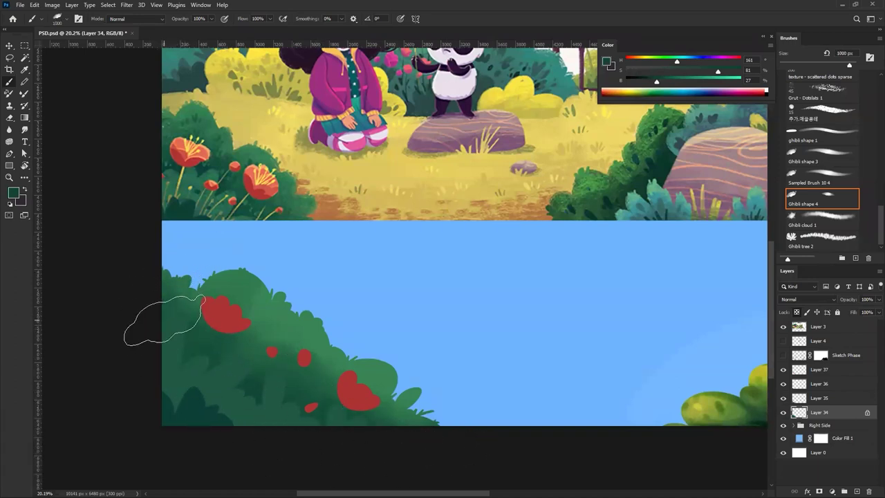
pyautogui.hotkey('ctrl', 'space')
pyautogui.moveTo(312, 331); pyautogui.dragTo(271, 362)
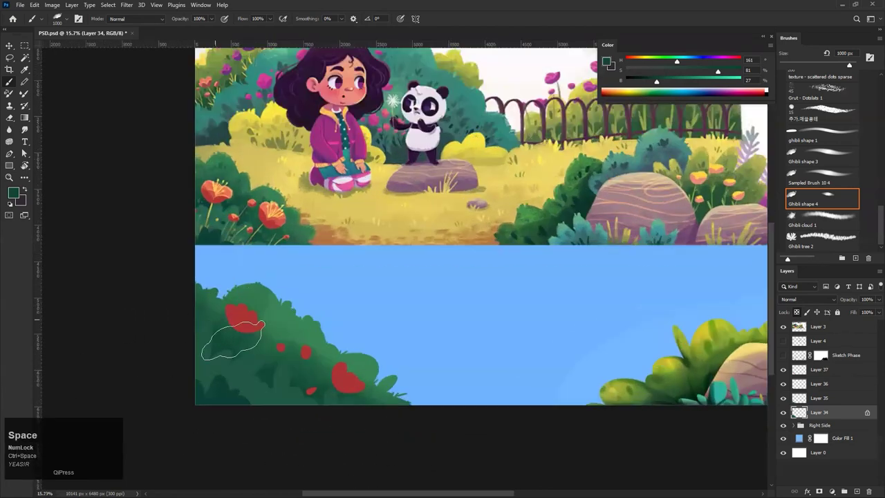
pyautogui.hotkey('ctrl', 'space')
pyautogui.moveTo(336, 330)
pyautogui.mouseDown()
pyautogui.moveTo(304, 376)
pyautogui.moveTo(357, 422)
pyautogui.mouseUp()
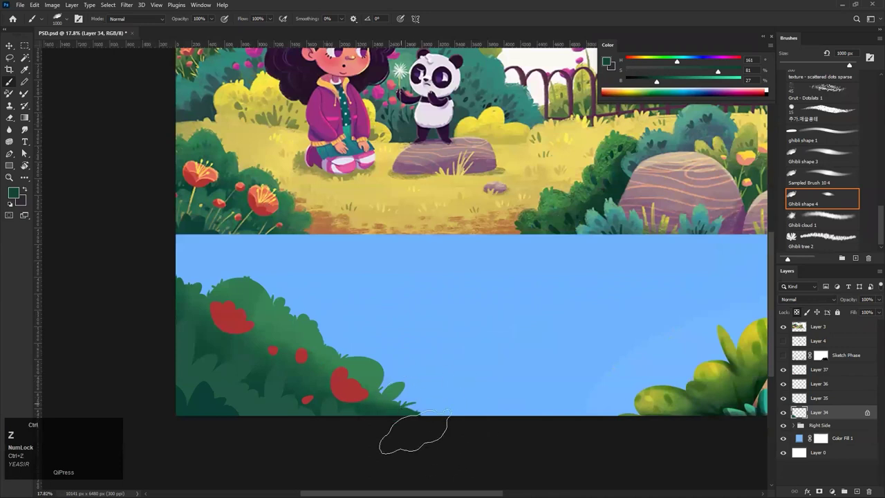
pyautogui.moveTo(232, 336); pyautogui.dragTo(419, 361)
pyautogui.moveTo(362, 371); pyautogui.dragTo(307, 356)
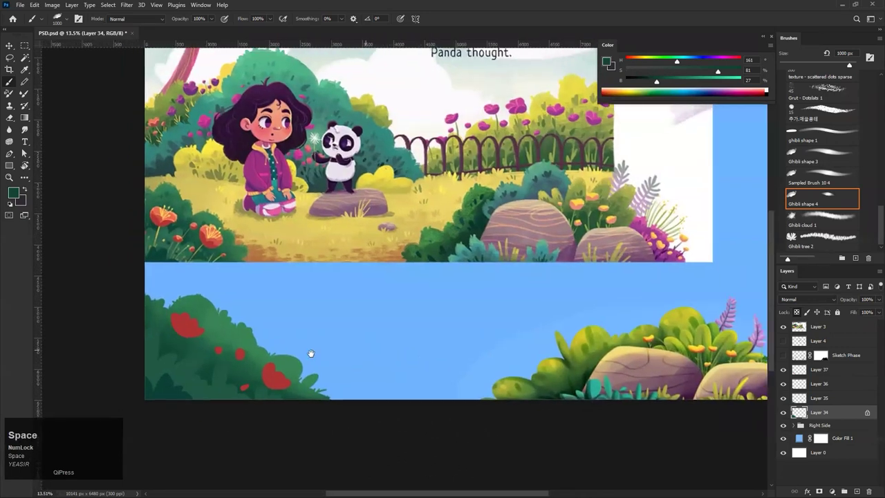
# Sample green from the bush, try the second Kyle's Spatter brush on it at 284 px, and undo the marks
pyautogui.keyDown('alt'); pyautogui.click(219, 304); pyautogui.keyUp('alt')
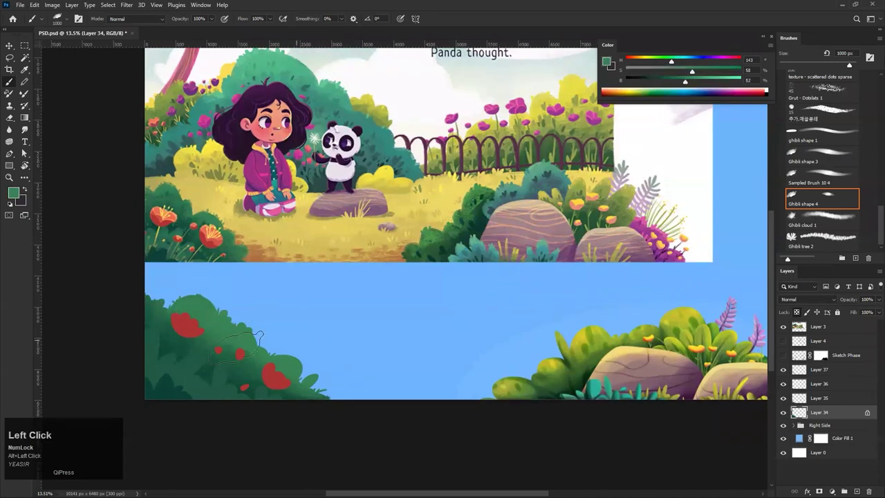
pyautogui.keyDown('alt'); pyautogui.click(218, 313); pyautogui.keyUp('alt')
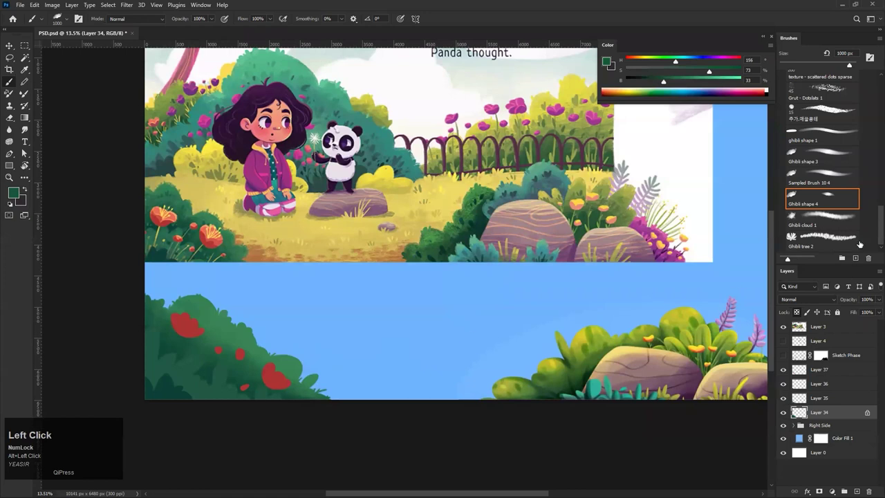
pyautogui.scroll(10, 872, 225)
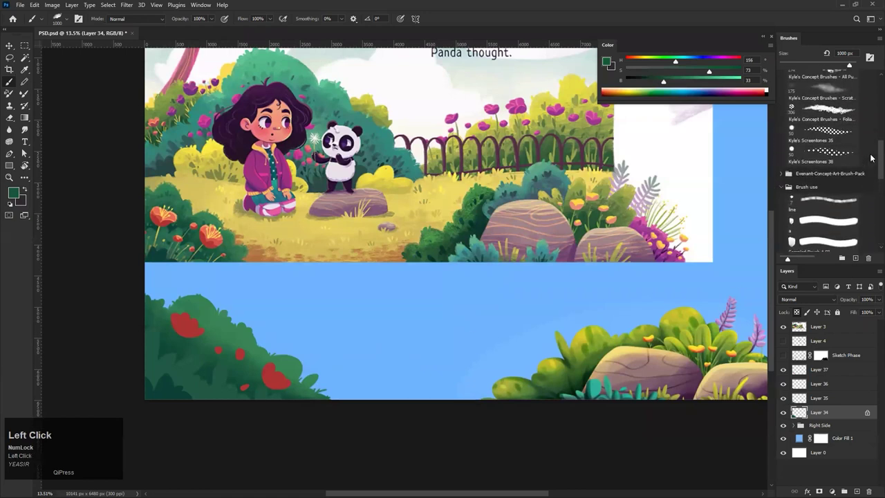
pyautogui.scroll(3, 857, 139)
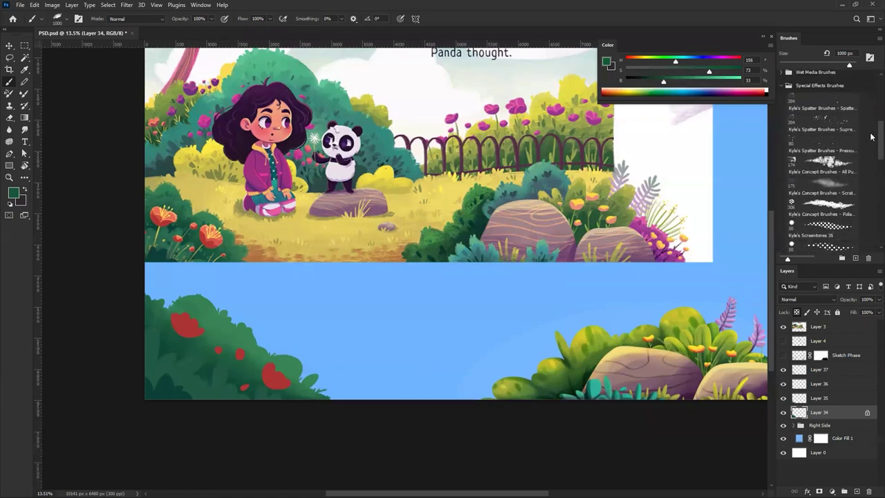
pyautogui.click(831, 123)
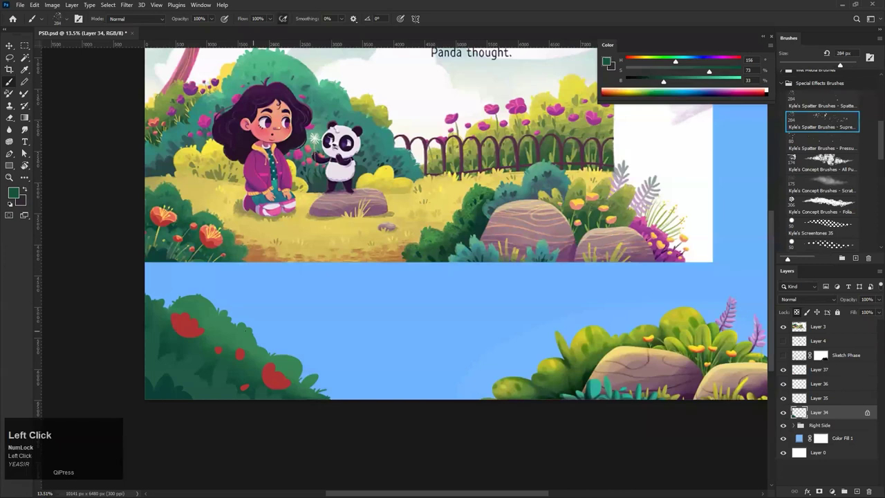
pyautogui.hotkey('ctrl', 'z')
# Try the third Kyle's Spatter brush on the bush at an enlarged size, and undo the marks
pyautogui.click(835, 148)
pyautogui.press(']')
pyautogui.press(']')
pyautogui.press(']')
pyautogui.press(']')
pyautogui.press(']')
pyautogui.press(']')
pyautogui.press(']')
pyautogui.press(']')
pyautogui.press(']')
pyautogui.press(']')
pyautogui.press(']')
pyautogui.hotkey('ctrl', 'z')
# Sample dark green from the bush, try speckling it with the third Kyle's Spatter brush reduced to 250 px, and undo it
pyautogui.keyDown('alt'); pyautogui.click(164, 353); pyautogui.keyUp('alt')
pyautogui.moveTo(210, 379)
pyautogui.mouseDown()
pyautogui.moveTo(194, 387)
pyautogui.moveTo(276, 423)
pyautogui.mouseUp()
pyautogui.press('[')
pyautogui.press('[')
pyautogui.press('[')
pyautogui.press('[')
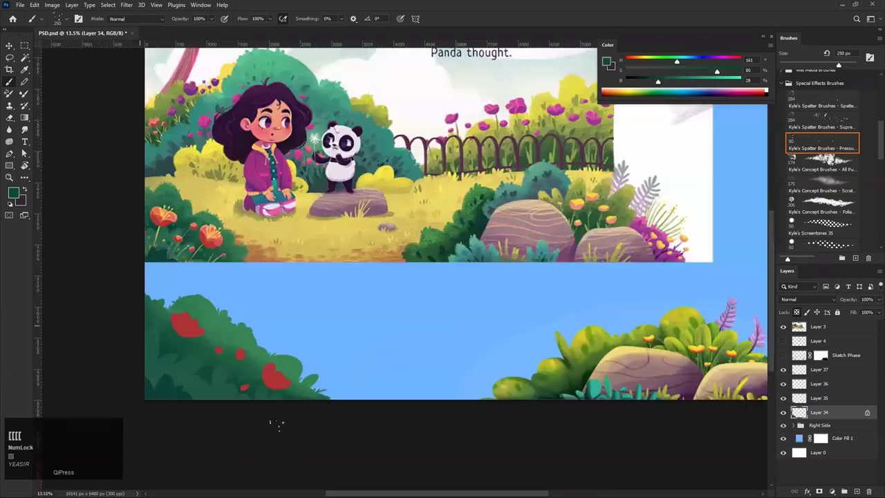
pyautogui.hotkey('ctrl', 'z')
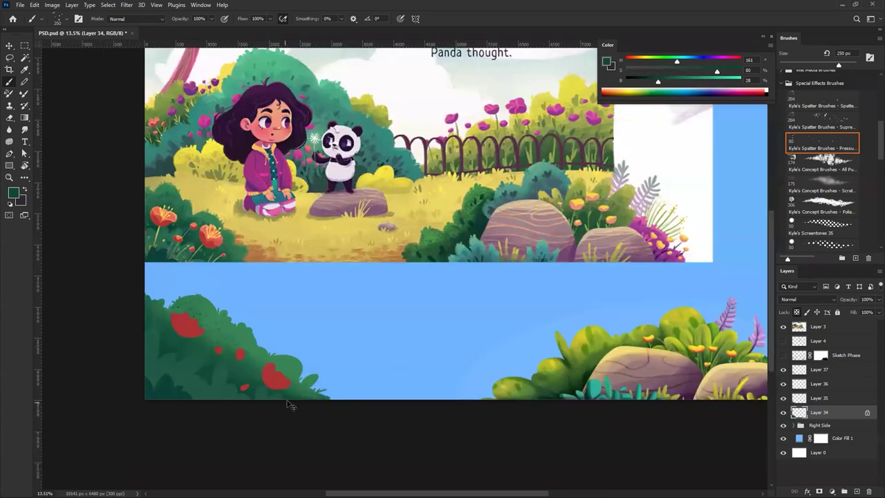
# Try speckling the bush with the second Kyle's Spatter brush at 1000 px, and undo the marks
pyautogui.click(829, 121)
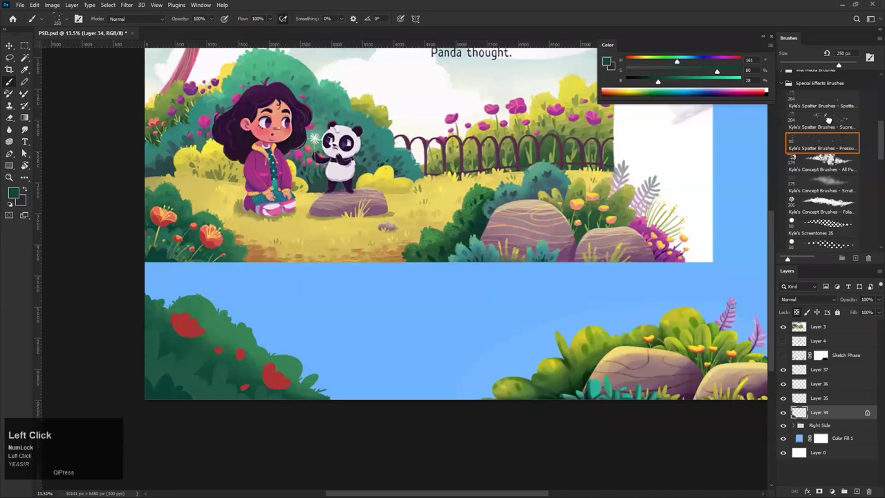
pyautogui.press(']')
pyautogui.press(']')
pyautogui.press(']')
pyautogui.press(']')
pyautogui.press(']')
pyautogui.press(']')
pyautogui.press(']')
pyautogui.press(']')
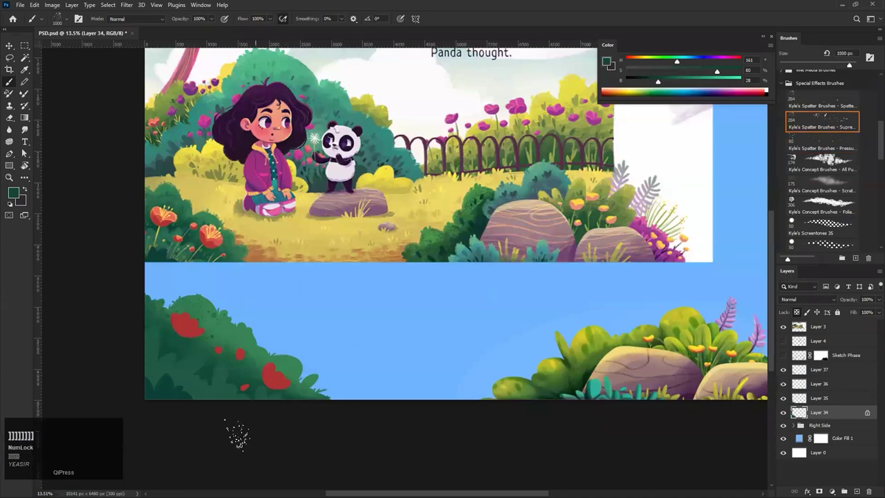
pyautogui.moveTo(241, 376)
pyautogui.mouseDown()
pyautogui.moveTo(206, 389)
pyautogui.moveTo(215, 403)
pyautogui.mouseUp()
pyautogui.hotkey('ctrl', 'z')
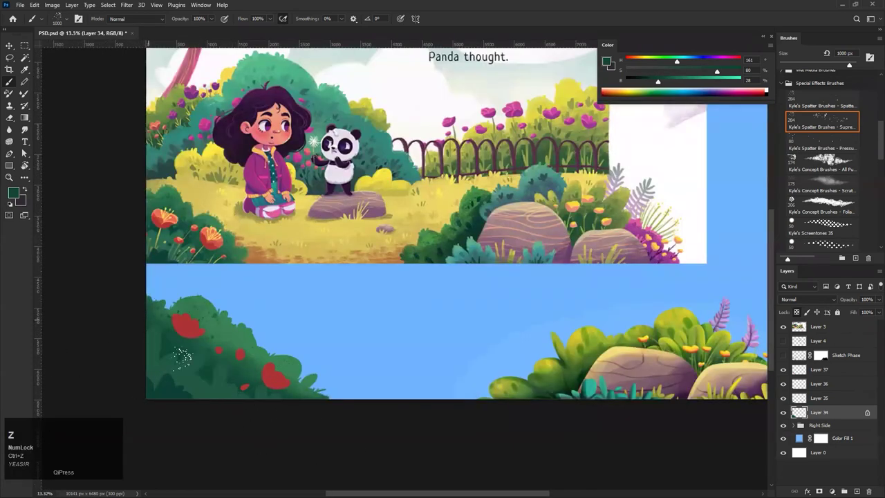
# Set the spatter brush's tip spacing to 7%, test it on the bush, and undo the last mark
pyautogui.click(870, 59)
pyautogui.moveTo(515, 306); pyautogui.dragTo(513, 307)
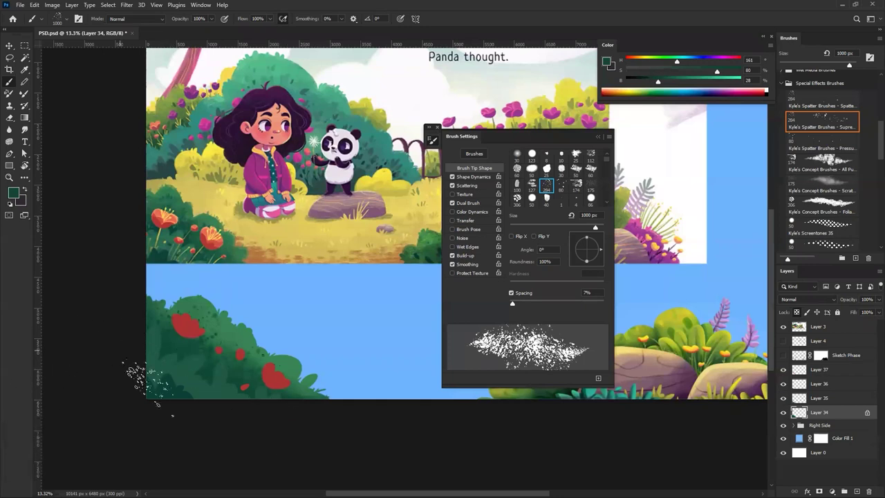
pyautogui.click(148, 380)
pyautogui.press('space')
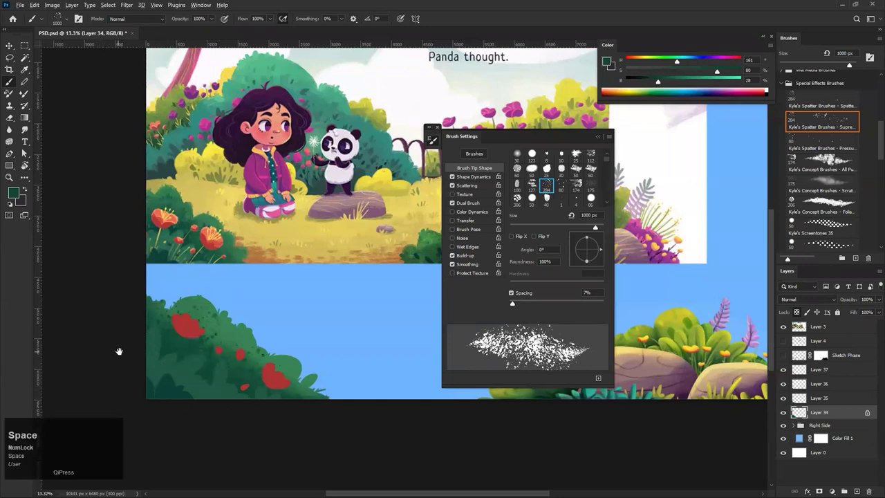
pyautogui.moveTo(119, 355); pyautogui.dragTo(163, 338)
pyautogui.click(600, 137)
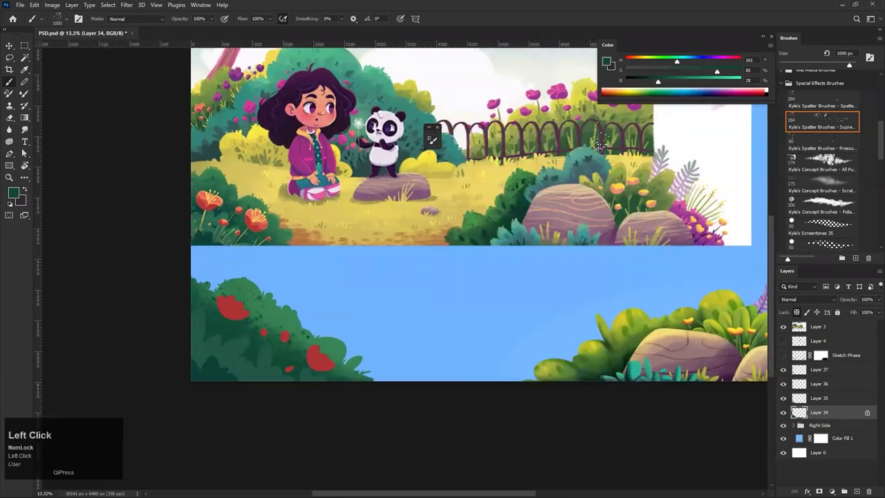
pyautogui.hotkey('ctrl', 'z')
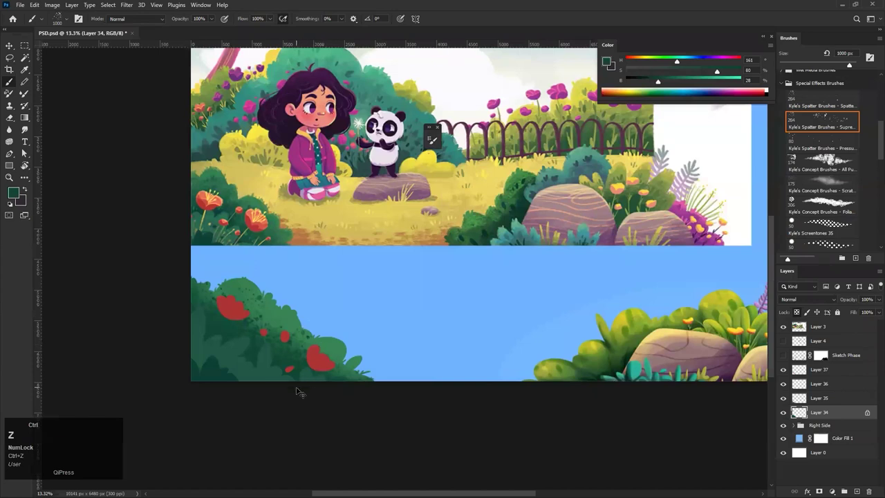
# Try spattering dark green over the bush while reducing the brush from 1000 to 600 px, and undo the marks
pyautogui.click(213, 340)
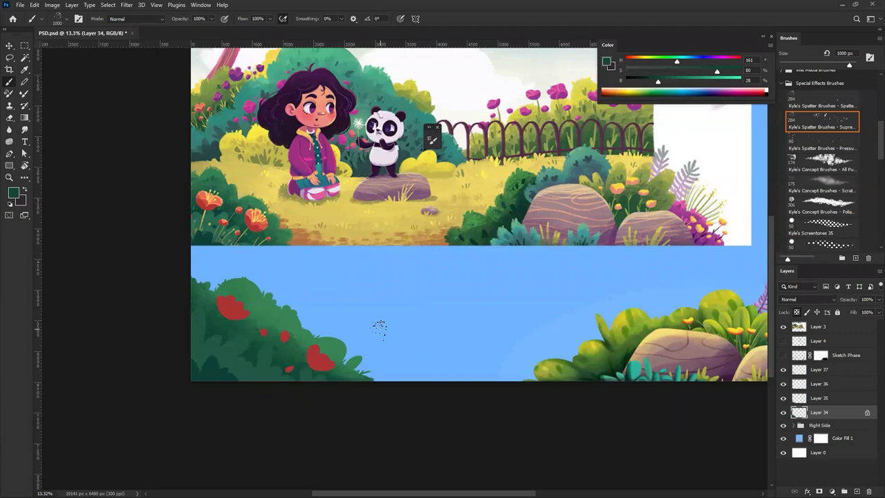
pyautogui.moveTo(383, 309)
pyautogui.mouseDown()
pyautogui.moveTo(367, 309)
pyautogui.moveTo(374, 309)
pyautogui.mouseUp()
pyautogui.moveTo(221, 296); pyautogui.dragTo(249, 291)
pyautogui.press('[')
pyautogui.press('[')
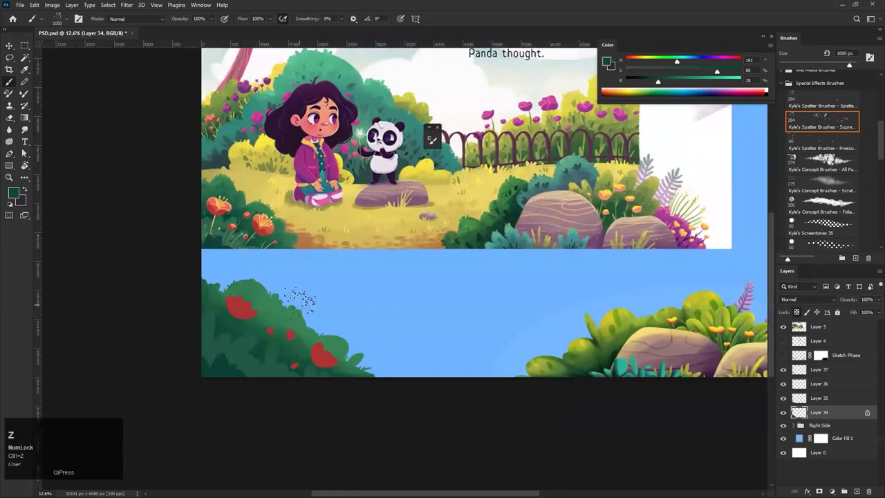
pyautogui.hotkey('ctrl', 'z')
pyautogui.moveTo(311, 351)
pyautogui.mouseDown()
pyautogui.moveTo(294, 393)
pyautogui.moveTo(247, 350)
pyautogui.mouseUp()
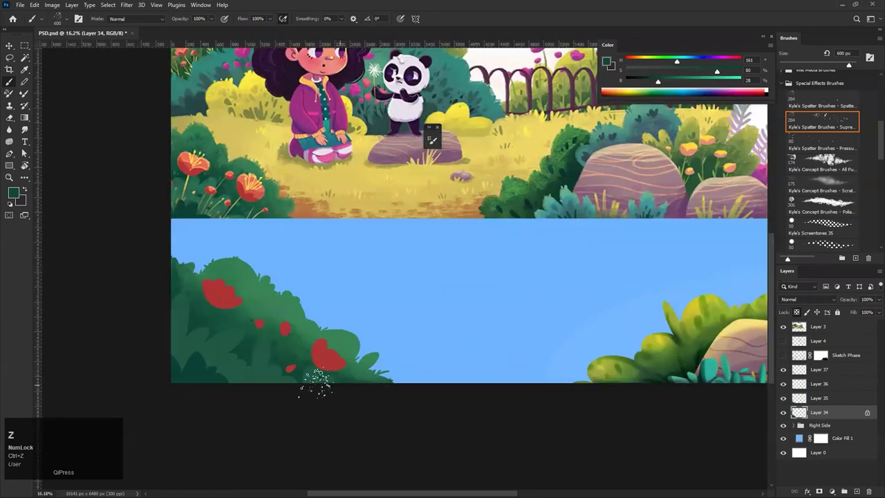
# Enlarge the spatter brush to 1000 px, try one dab on the bush near the upper red flower, and undo it
pyautogui.press(']')
pyautogui.press(']')
pyautogui.press(']')
pyautogui.press(']')
pyautogui.click(243, 296)
pyautogui.hotkey('ctrl', 'z')
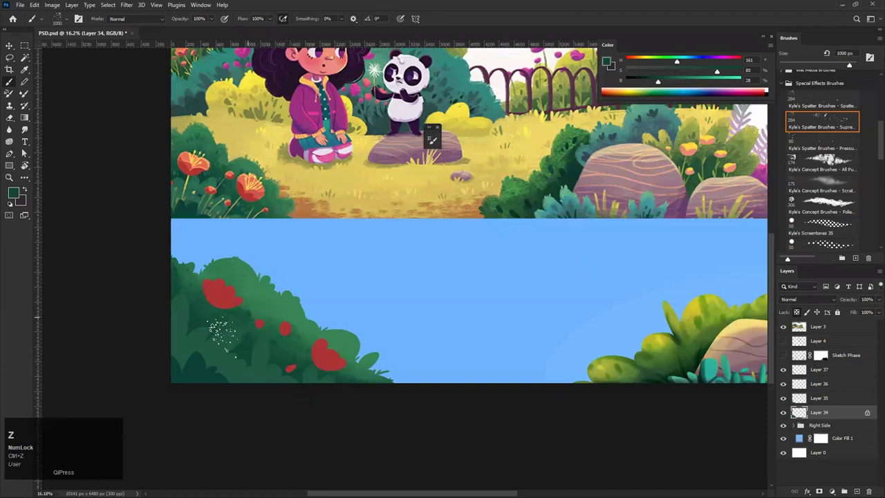
# Choose the Kyle's Spatter Brushes - Pressure brush at 500 px, speckle dark green on the bush, and undo the last marks
pyautogui.click(834, 148)
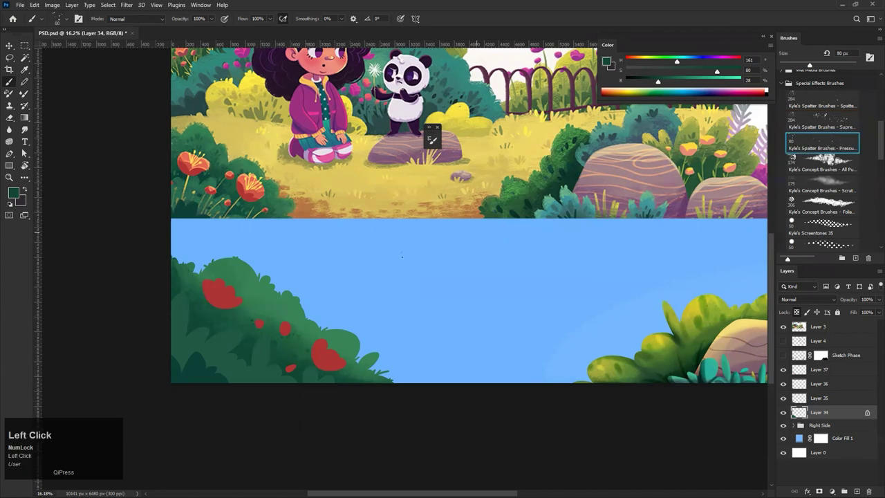
pyautogui.press(']')
pyautogui.press(']')
pyautogui.press(']')
pyautogui.press(']')
pyautogui.press(']')
pyautogui.press(']')
pyautogui.press(']')
pyautogui.press(']')
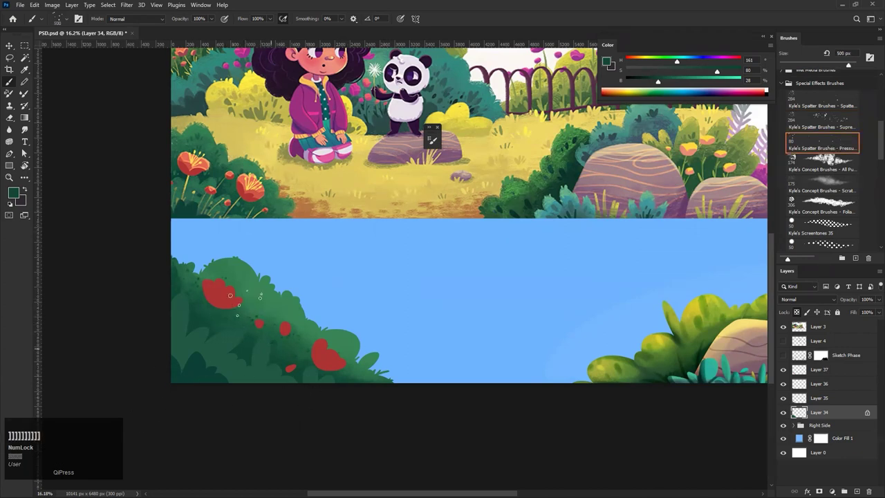
pyautogui.hotkey('ctrl', 'z')
pyautogui.hotkey('ctrl', 'z')
# Speckle the bush with a mid green sampled from its leaves, undoing a stray mark, and save the file
pyautogui.keyDown('alt'); pyautogui.click(248, 306); pyautogui.keyUp('alt')
pyautogui.hotkey('ctrl', 'z')
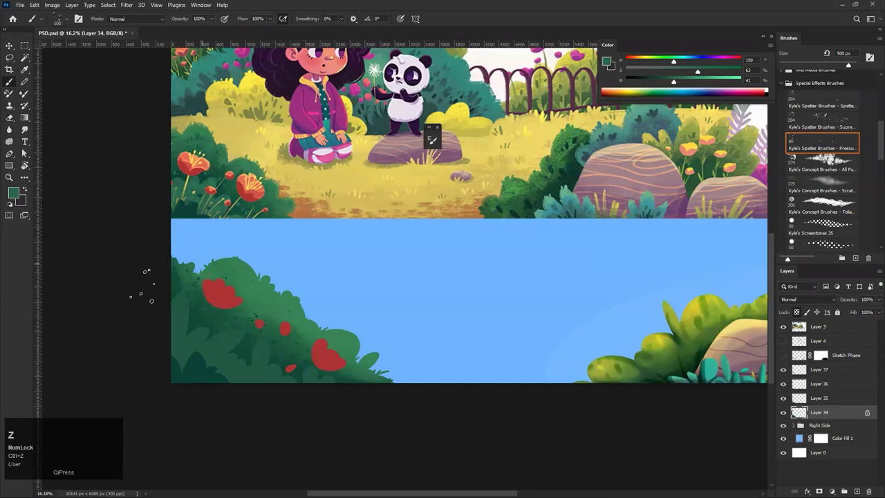
pyautogui.moveTo(279, 331); pyautogui.dragTo(360, 330)
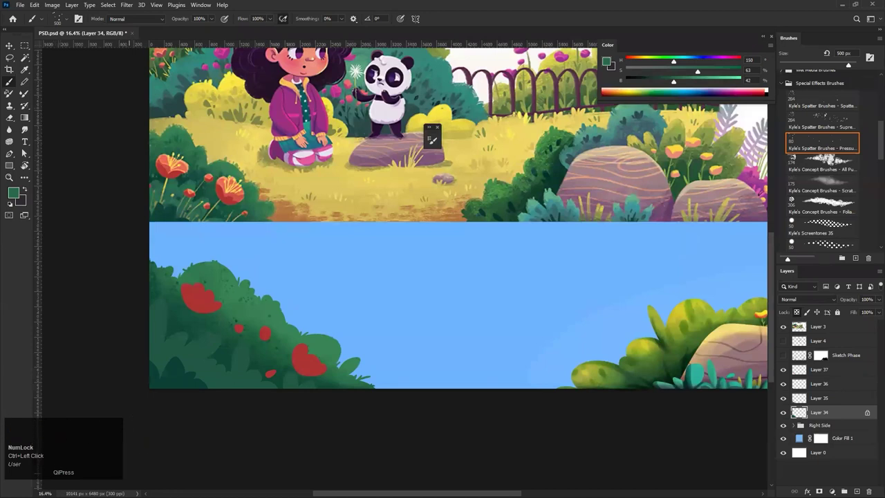
pyautogui.moveTo(189, 362); pyautogui.dragTo(126, 374)
pyautogui.hotkey('ctrl', 's')
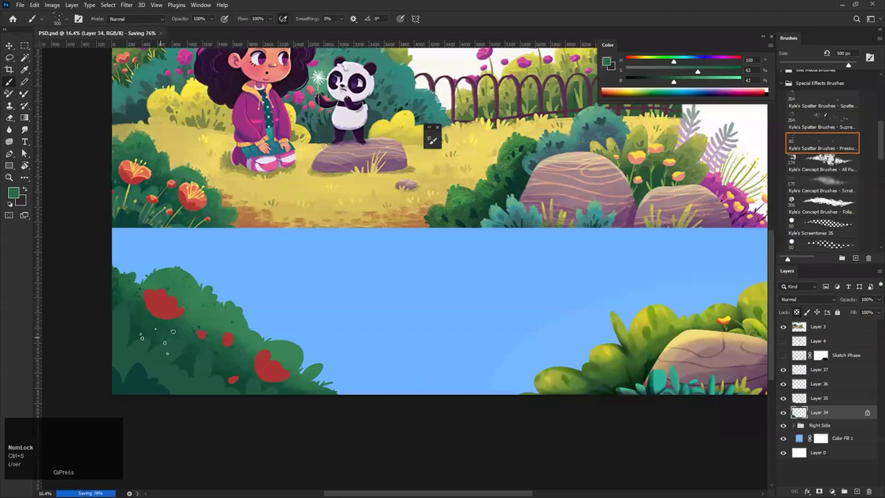
pyautogui.moveTo(213, 299)
pyautogui.mouseDown()
pyautogui.moveTo(172, 340)
pyautogui.moveTo(213, 328)
pyautogui.mouseUp()
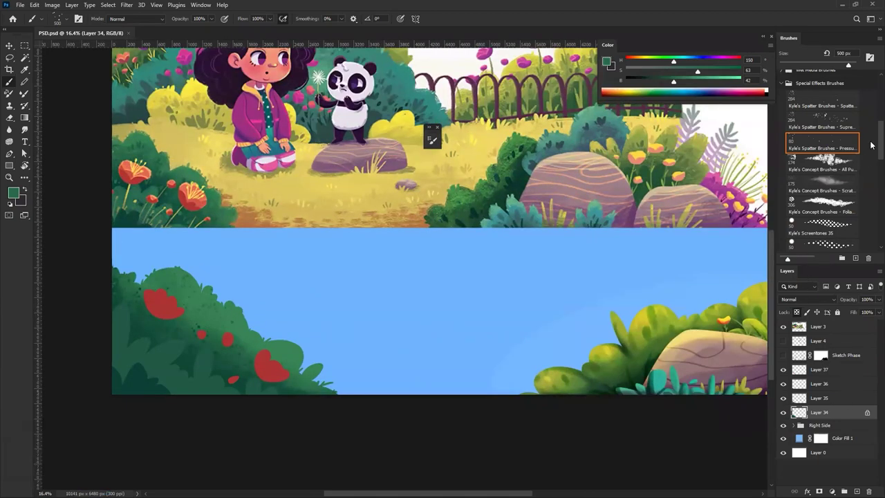
# Choose the Ghibli shape 4 brush at 300 px, shade the bush in sampled dark green, and undo the last stroke
pyautogui.moveTo(880, 142); pyautogui.dragTo(861, 241)
pyautogui.click(823, 200)
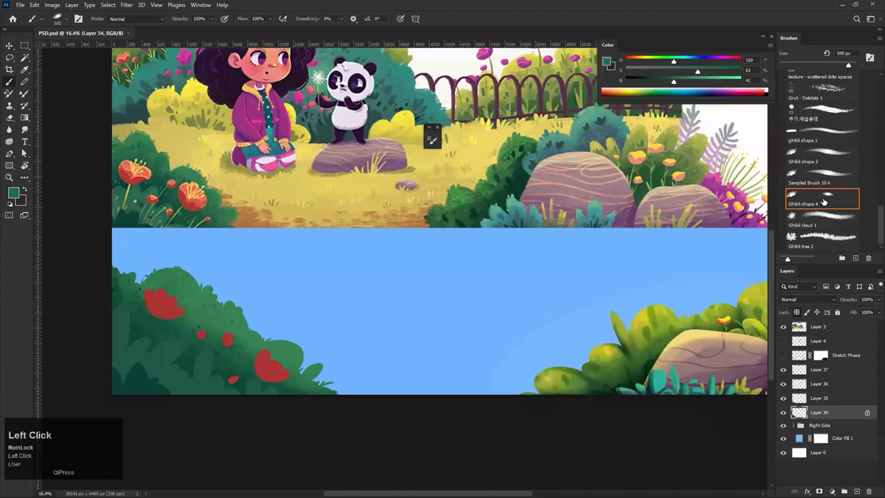
pyautogui.press('[')
pyautogui.press('[')
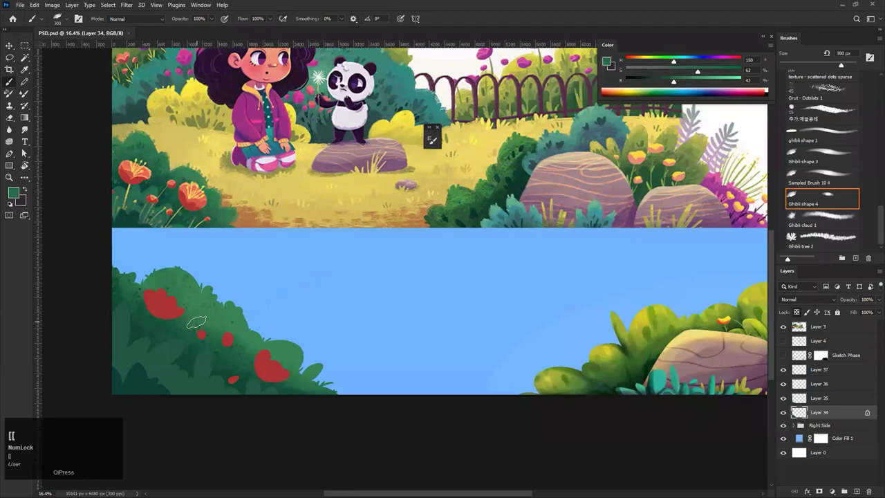
pyautogui.keyDown('alt'); pyautogui.click(136, 329); pyautogui.keyUp('alt')
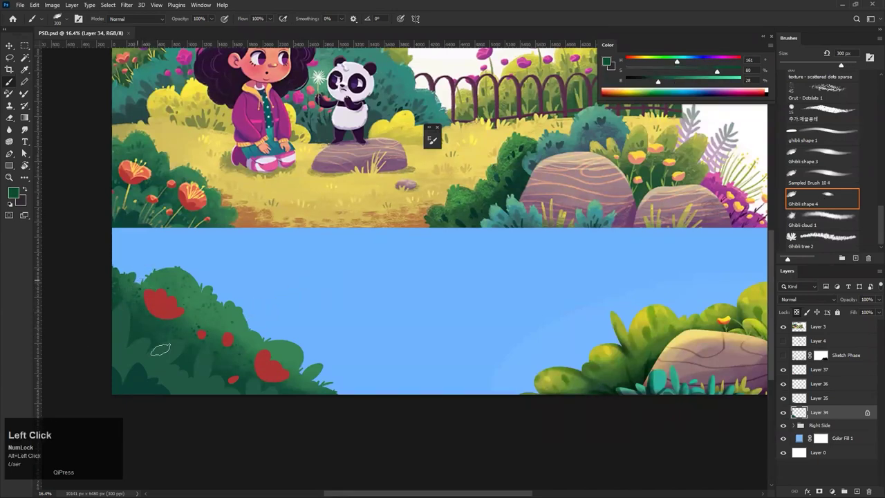
pyautogui.hotkey('ctrl', 'z')
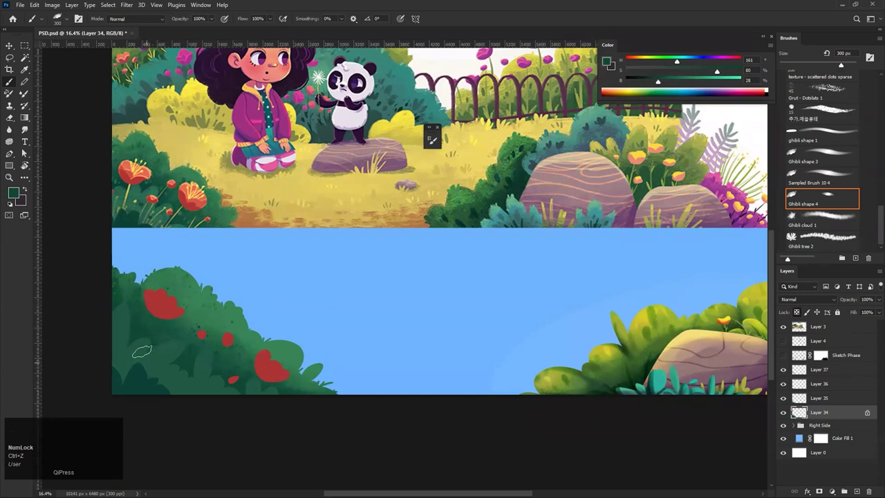
# Try a mid green sampled from the bush's left edge on the lower-left leaves, and undo the stroke
pyautogui.keyDown('ctrl'); pyautogui.click(172, 340); pyautogui.keyUp('ctrl')
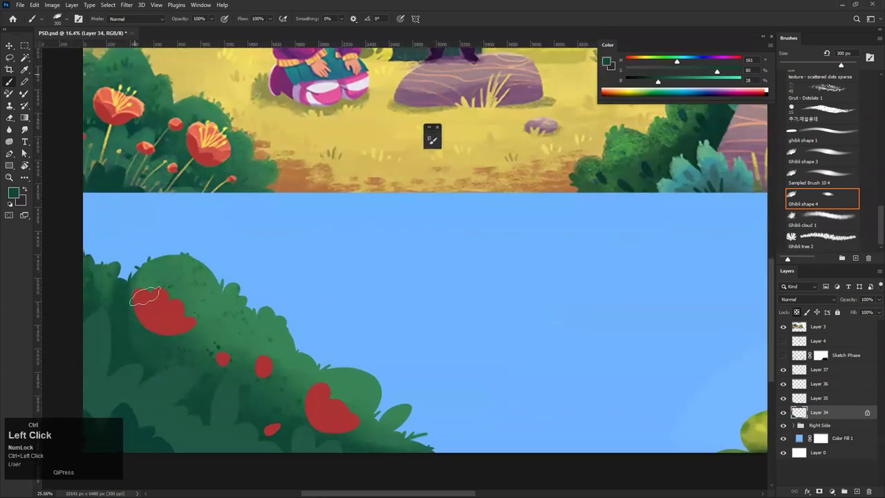
pyautogui.moveTo(174, 339)
pyautogui.mouseDown()
pyautogui.moveTo(202, 328)
pyautogui.moveTo(185, 295)
pyautogui.mouseUp()
pyautogui.keyDown('alt'); pyautogui.click(112, 276); pyautogui.keyUp('alt')
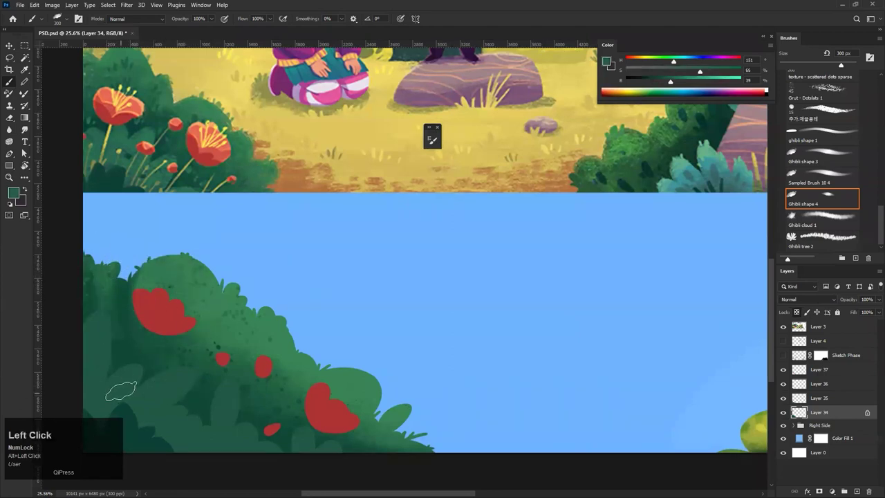
pyautogui.hotkey('ctrl', 'z')
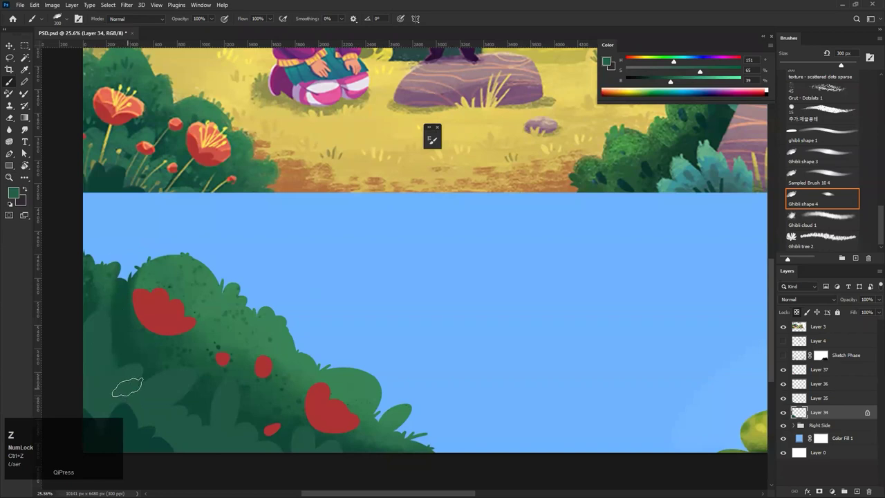
# Sample dark green and paint a shadow crease with a 175 px brush between the round clump and the middle clump
pyautogui.keyDown('alt'); pyautogui.click(206, 330); pyautogui.keyUp('alt')
pyautogui.keyDown('ctrl'); pyautogui.click(226, 332); pyautogui.keyUp('ctrl')
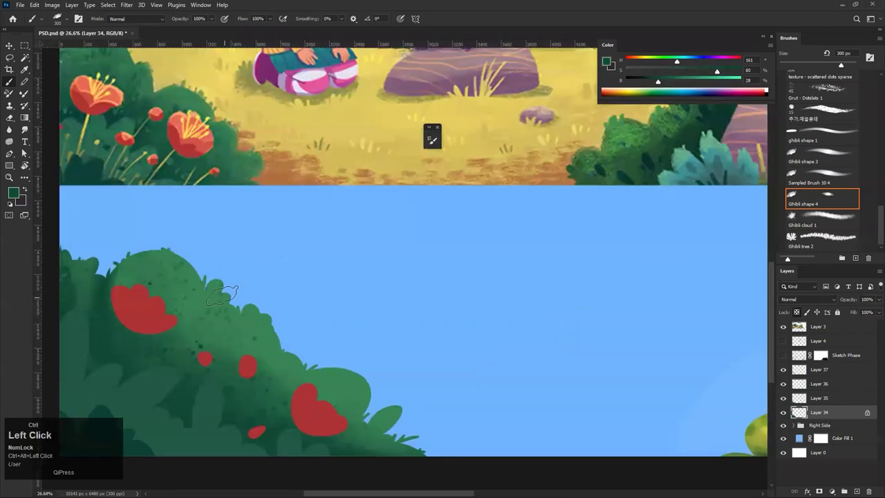
pyautogui.press('[')
pyautogui.press('[')
pyautogui.press('[')
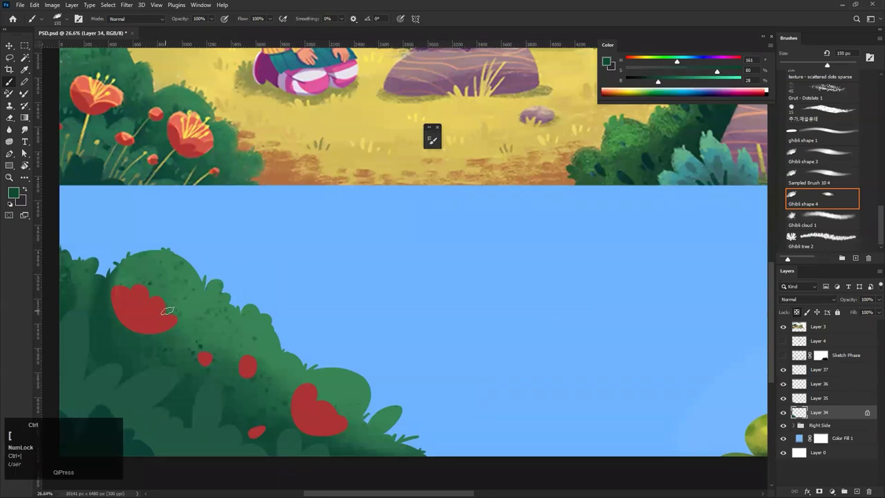
pyautogui.moveTo(207, 292); pyautogui.dragTo(202, 339)
pyautogui.hotkey('ctrl', 'z')
pyautogui.moveTo(209, 292); pyautogui.dragTo(201, 338)
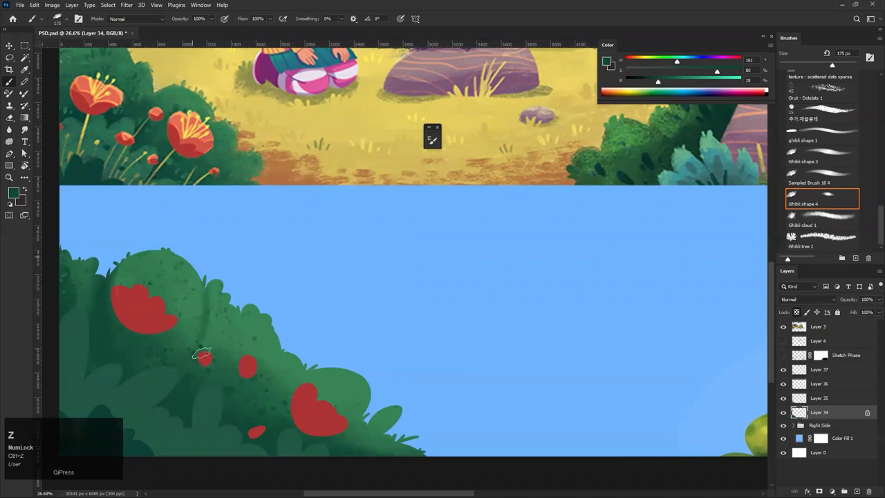
# Enlarge the brush to 400 px, deepen the dark green shading in the bush's lower area, and undo the last stroke
pyautogui.hotkey('ctrl', 'space')
pyautogui.moveTo(131, 380); pyautogui.dragTo(176, 341)
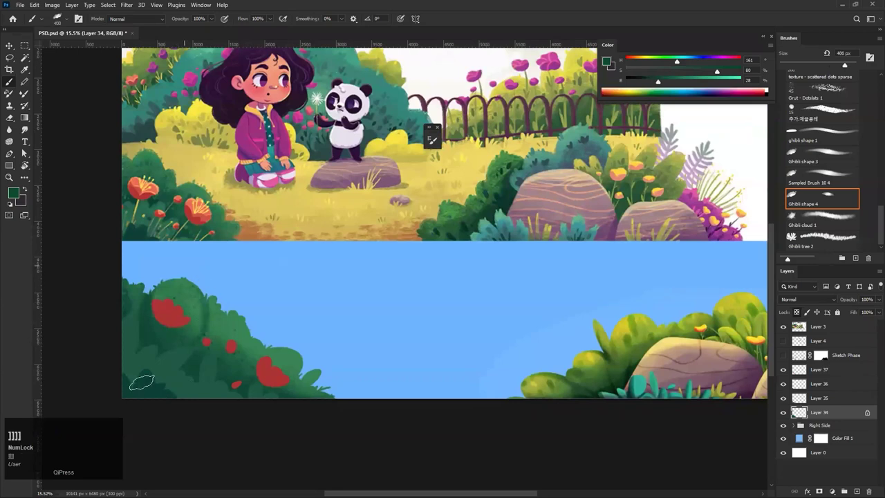
pyautogui.hotkey('ctrl', 'z')
pyautogui.moveTo(193, 316)
pyautogui.mouseDown()
pyautogui.moveTo(208, 316)
pyautogui.moveTo(195, 350)
pyautogui.moveTo(243, 355)
pyautogui.mouseUp()
# Try shading the upper edge of the lower-right clump with the brush at 175 px, and undo the strokes
pyautogui.press('[')
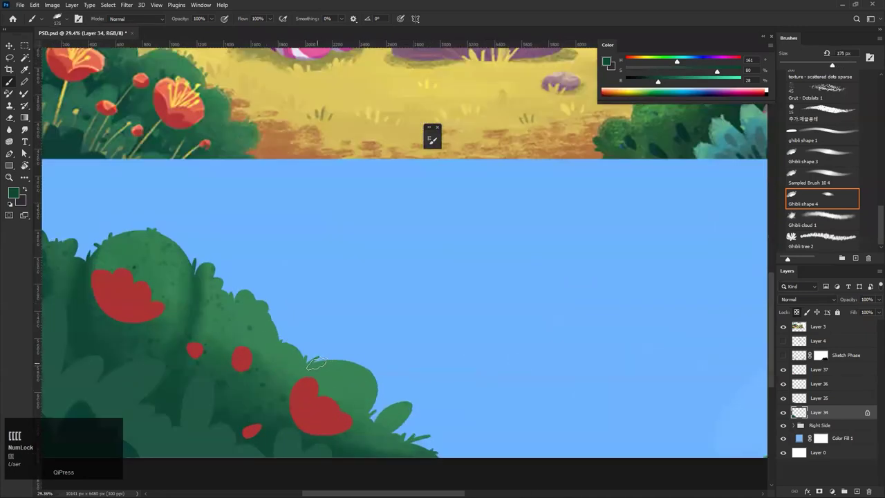
pyautogui.hotkey('ctrl', 'z')
pyautogui.hotkey('ctrl', 'z')
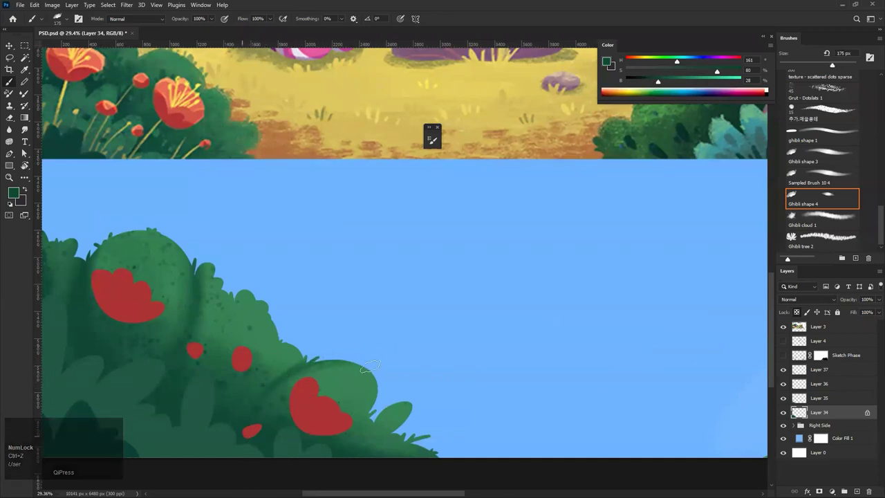
# Shade behind and along the upper edge of the lower-right clump in dark green with the brush at 300 px
pyautogui.press(']')
pyautogui.press(']')
pyautogui.press(']')
pyautogui.press(']')
pyautogui.press(']')
pyautogui.press(']')
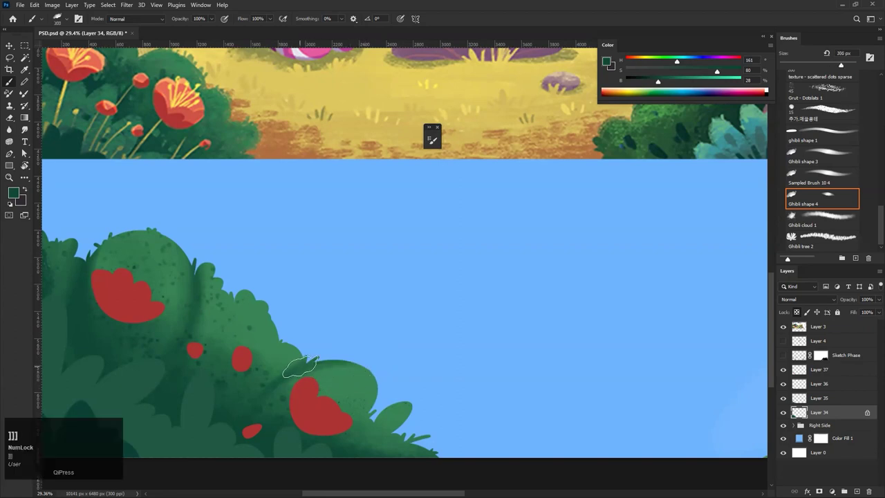
pyautogui.press('[')
pyautogui.press('[')
pyautogui.press('[')
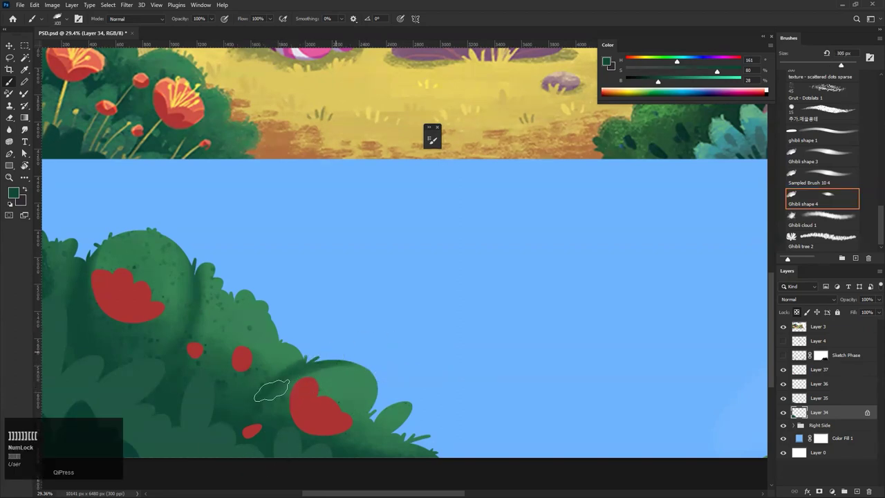
# Enlarge the brush to 700 px and darken the base of the bush around the lower-right red flower
pyautogui.press(']')
pyautogui.press(']')
pyautogui.press(']')
pyautogui.press(']')
pyautogui.hotkey('ctrl', 'space')
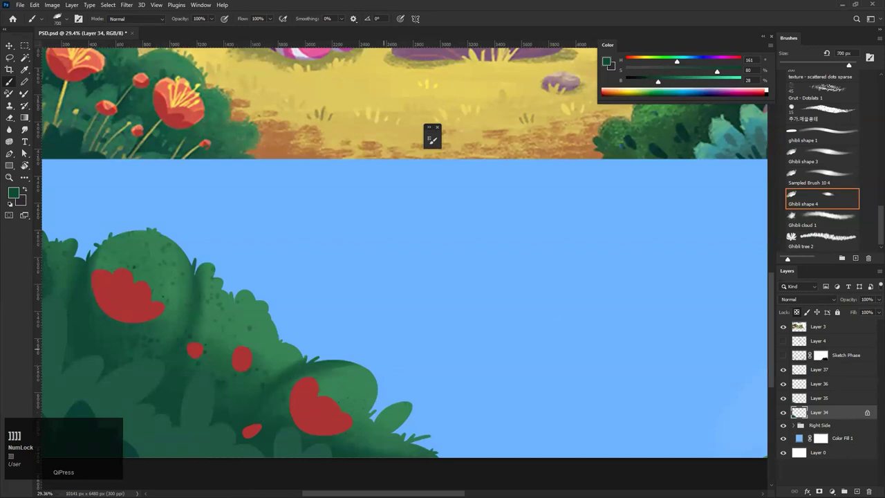
pyautogui.moveTo(279, 397); pyautogui.dragTo(294, 378)
pyautogui.click(304, 361)
# Paint a dark crease between the middle clump and the small clump beside it at 175 to 250 px, undoing a stray stroke
pyautogui.press('[')
pyautogui.press('[')
pyautogui.press('[')
pyautogui.press('[')
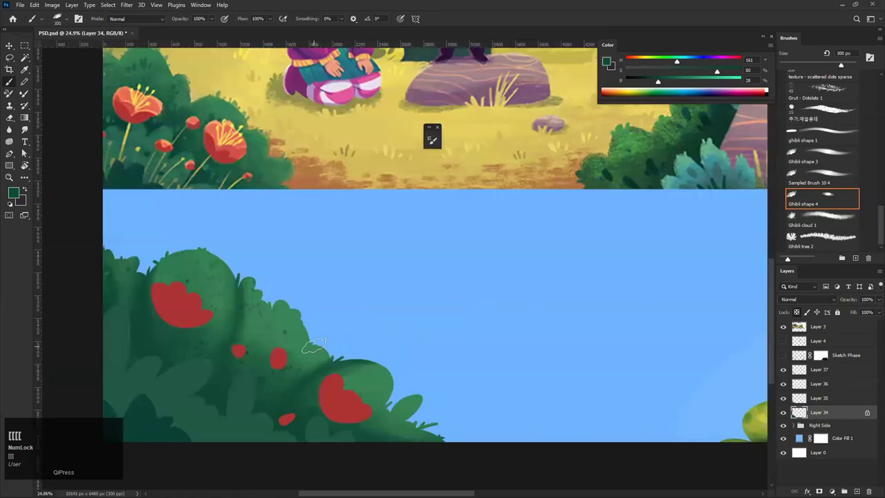
pyautogui.hotkey('ctrl', 'z')
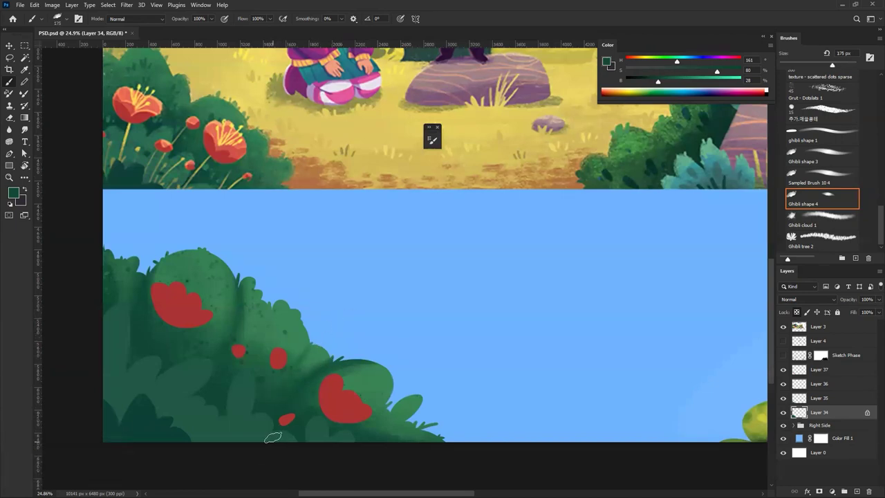
pyautogui.click(304, 373)
pyautogui.press(']')
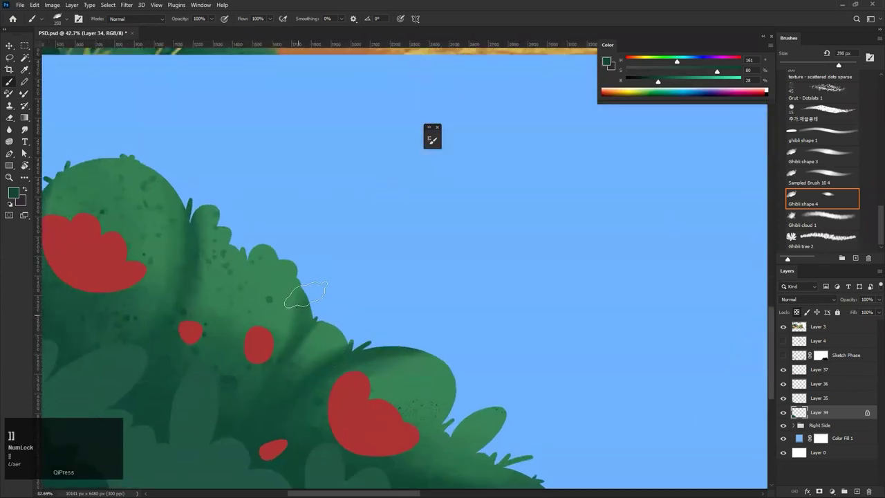
# Darken the base of the pointed leaf at the bush's far right end, and sample its light green
pyautogui.moveTo(348, 389); pyautogui.dragTo(265, 394)
pyautogui.moveTo(386, 414); pyautogui.dragTo(484, 414)
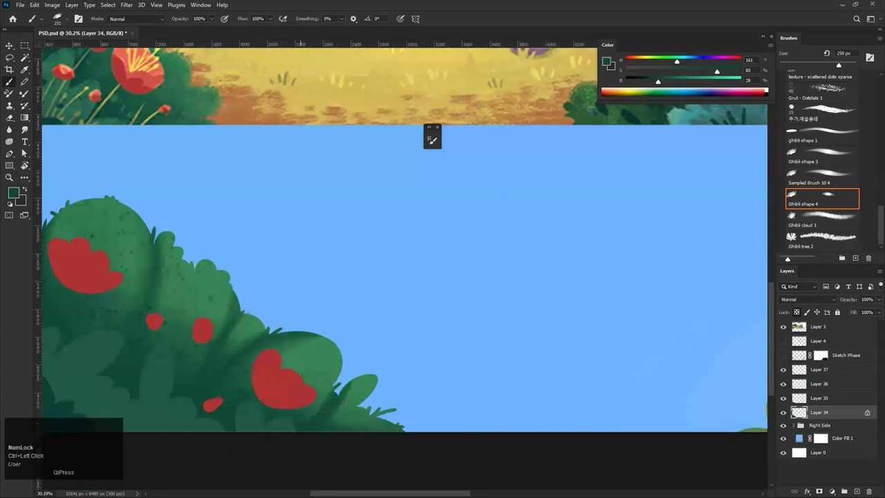
pyautogui.keyDown('alt'); pyautogui.click(364, 389); pyautogui.keyUp('alt')
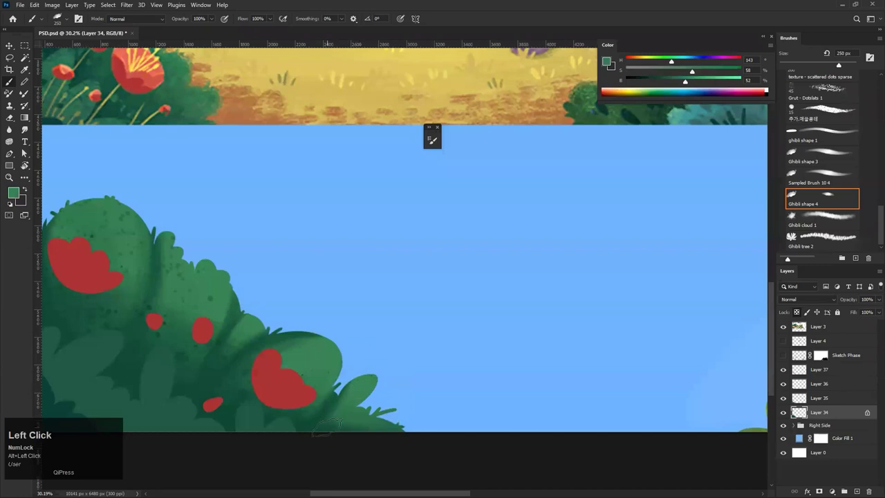
pyautogui.moveTo(384, 452); pyautogui.dragTo(248, 349)
pyautogui.click(248, 349)
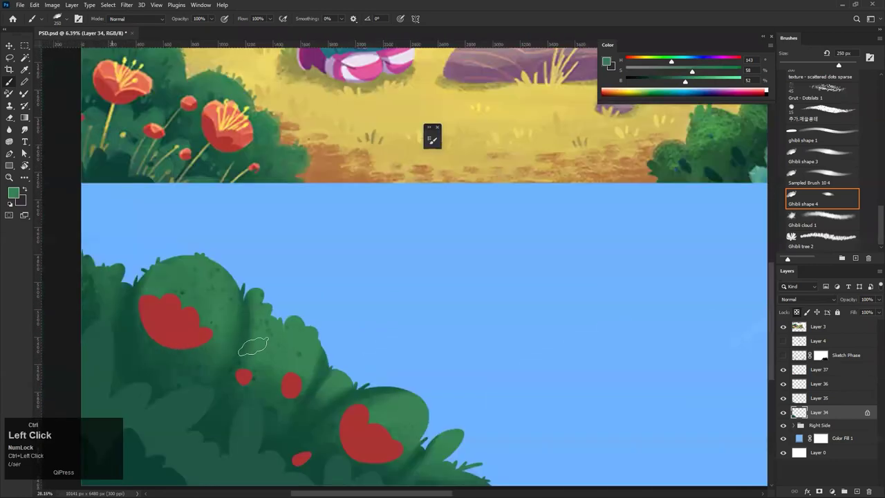
# Sample dark green, shade the lower part of the bush with a 500 px brush, and undo the last stroke
pyautogui.keyDown('alt'); pyautogui.click(245, 307); pyautogui.keyUp('alt')
pyautogui.press(']')
pyautogui.press(']')
pyautogui.press(']')
pyautogui.moveTo(140, 429); pyautogui.dragTo(89, 429)
pyautogui.keyDown('alt'); pyautogui.click(186, 428); pyautogui.keyUp('alt')
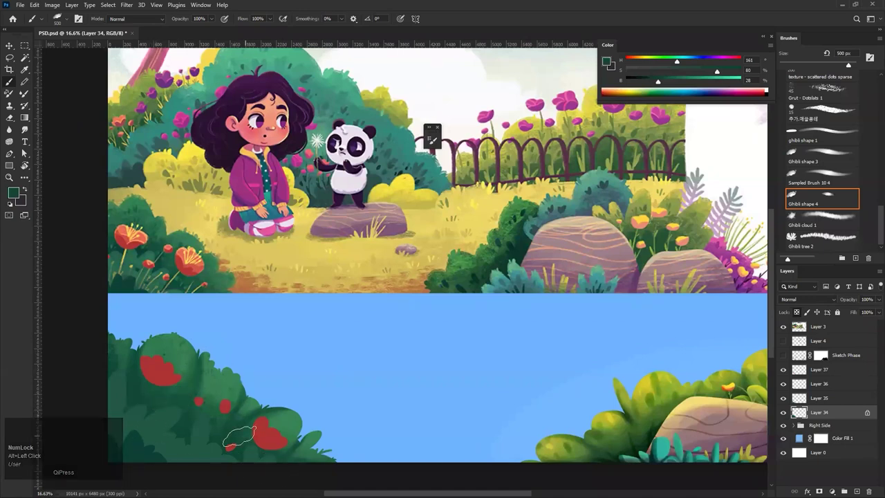
pyautogui.moveTo(297, 394); pyautogui.dragTo(768, 394)
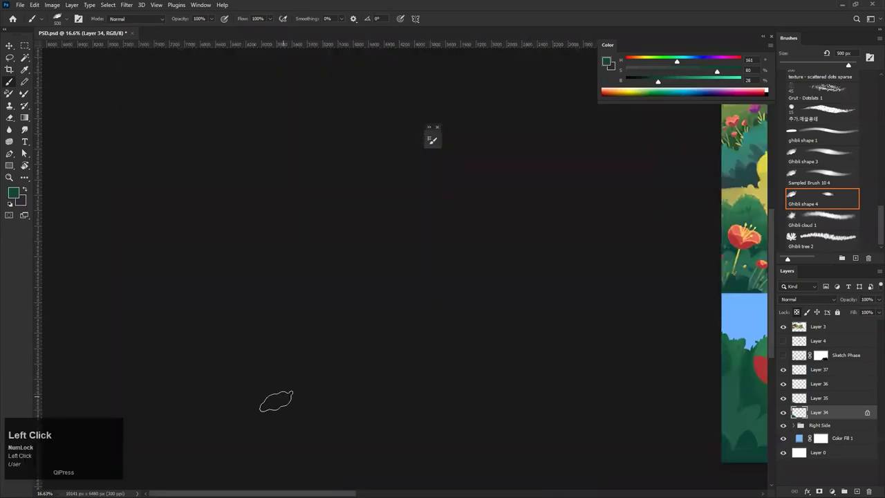
pyautogui.moveTo(477, 206); pyautogui.dragTo(166, 196)
pyautogui.moveTo(407, 321); pyautogui.dragTo(214, 213)
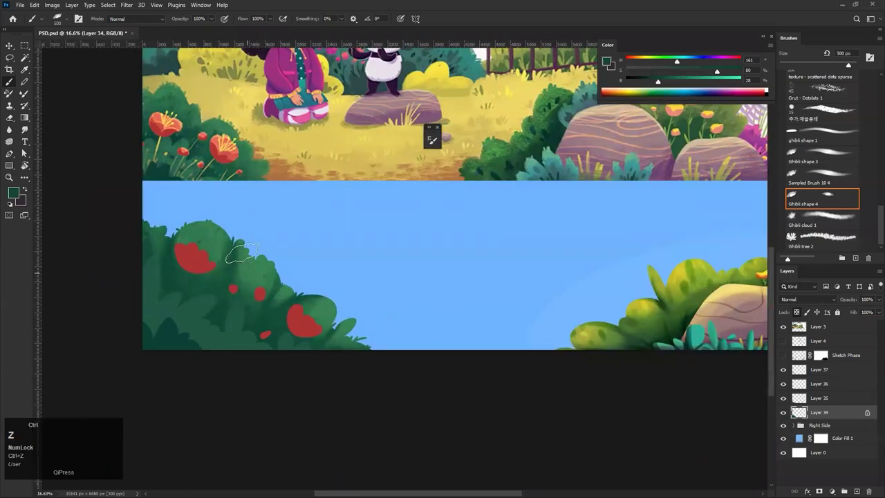
# Reduce the brush to 100 px, try a dark green crease on the middle clump, and undo the strokes
pyautogui.moveTo(234, 275); pyautogui.dragTo(177, 317)
pyautogui.moveTo(299, 248); pyautogui.dragTo(318, 249)
pyautogui.moveTo(224, 261)
pyautogui.mouseDown()
pyautogui.moveTo(274, 231)
pyautogui.moveTo(316, 315)
pyautogui.mouseUp()
pyautogui.press('[')
pyautogui.press('[')
pyautogui.press('[')
pyautogui.press('[')
pyautogui.press('[')
pyautogui.press('[')
pyautogui.hotkey('ctrl', 'z')
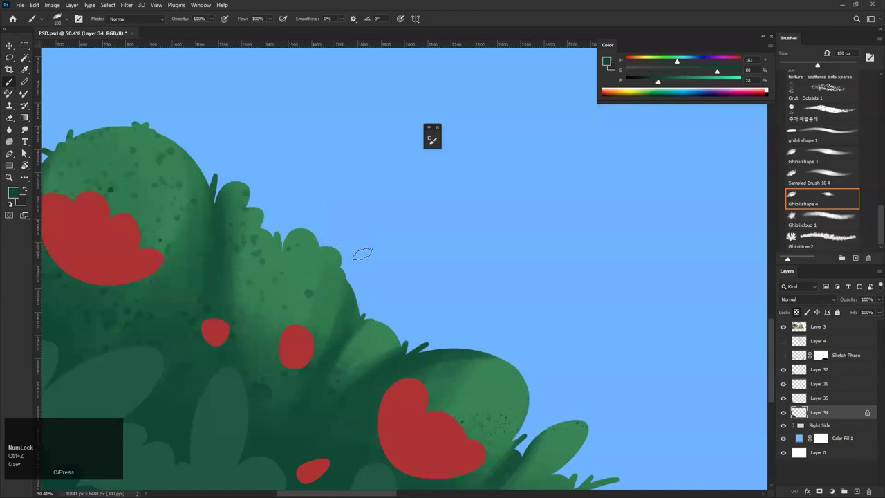
pyautogui.moveTo(292, 211); pyautogui.dragTo(305, 302)
pyautogui.hotkey('ctrl', 'z')
# Paint narrow dark green creases dividing the middle clump above the small red buds, and undo the last stroke
pyautogui.moveTo(277, 234); pyautogui.dragTo(282, 329)
pyautogui.moveTo(329, 250)
pyautogui.mouseDown()
pyautogui.moveTo(253, 263)
pyautogui.moveTo(299, 256)
pyautogui.mouseUp()
pyautogui.hotkey('ctrl', 'z')
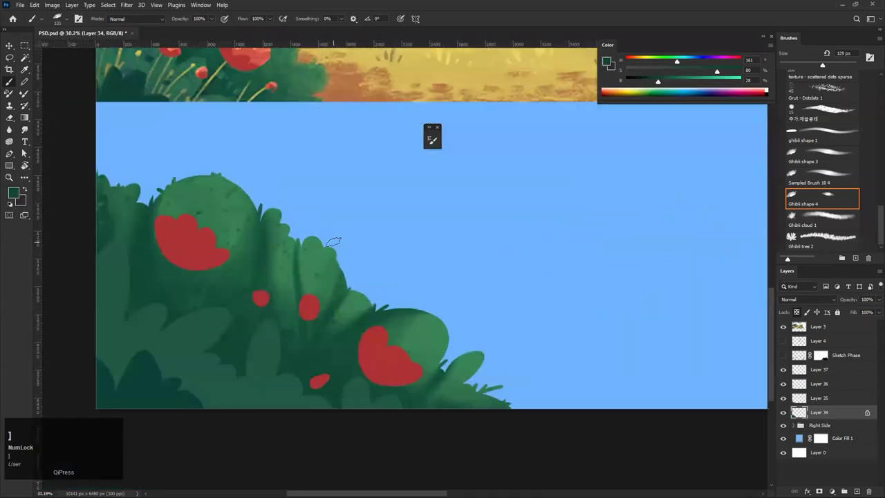
# Enlarge the brush to 300 px and blend dark green around the small red buds, undoing stray strokes
pyautogui.moveTo(304, 235); pyautogui.dragTo(317, 280)
pyautogui.hotkey('ctrl', 'z')
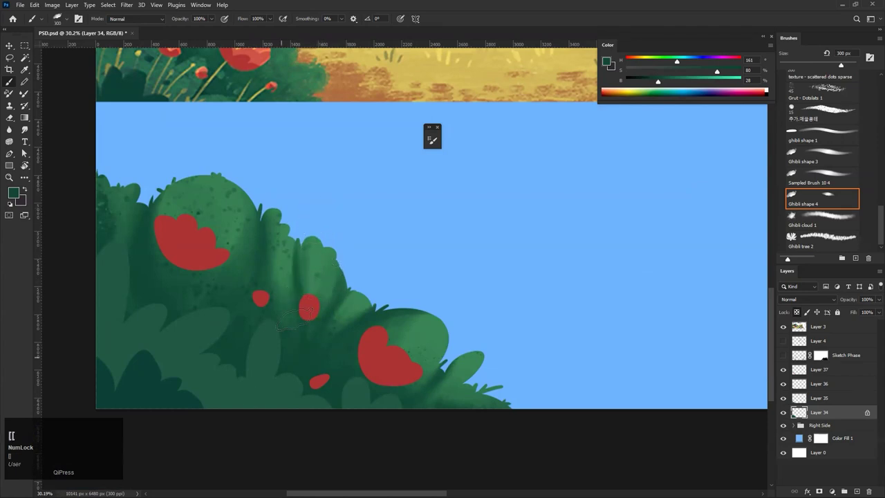
pyautogui.moveTo(313, 298)
pyautogui.mouseDown()
pyautogui.moveTo(267, 315)
pyautogui.moveTo(293, 300)
pyautogui.mouseUp()
pyautogui.hotkey('ctrl', 'z')
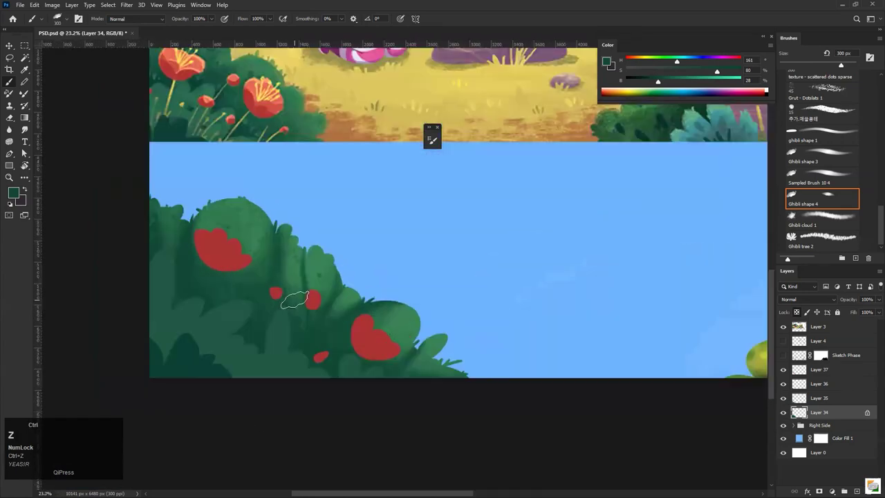
# Paint a dark green crease on the middle clump above the small red buds with a smaller brush, undoing the first stroke
pyautogui.press('[')
pyautogui.moveTo(308, 244); pyautogui.dragTo(314, 294)
pyautogui.hotkey('ctrl', 'z')
pyautogui.moveTo(308, 249)
pyautogui.mouseDown()
pyautogui.moveTo(310, 294)
pyautogui.moveTo(237, 338)
pyautogui.moveTo(306, 277)
pyautogui.mouseUp()
# Set the brush to 600 px and blend broad dark green shading over the lower part of the bush, undoing stray strokes
pyautogui.press(']')
pyautogui.press(']')
pyautogui.press(']')
pyautogui.press(']')
pyautogui.press(']')
pyautogui.press(']')
pyautogui.press(']')
pyautogui.moveTo(256, 332)
pyautogui.mouseDown()
pyautogui.moveTo(255, 289)
pyautogui.moveTo(284, 281)
pyautogui.moveTo(258, 333)
pyautogui.moveTo(282, 318)
pyautogui.mouseUp()
pyautogui.hotkey('ctrl', 'z')
pyautogui.press('[')
pyautogui.press('[')
pyautogui.moveTo(245, 215); pyautogui.dragTo(249, 211)
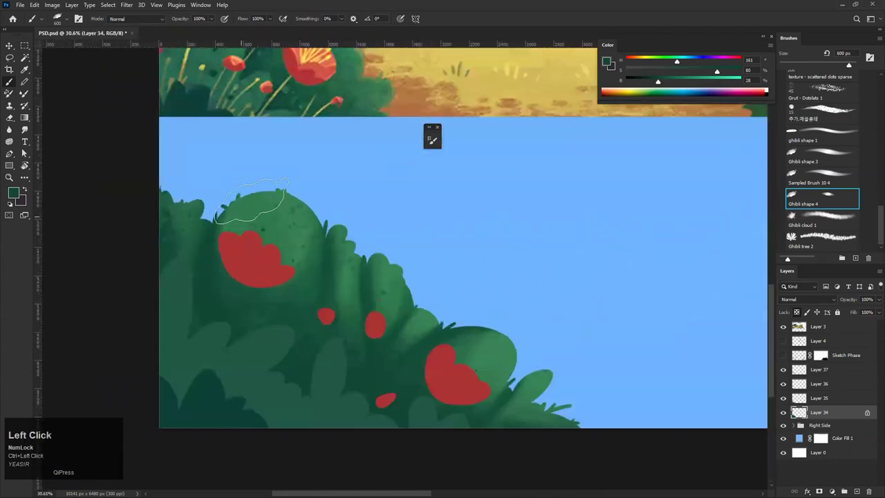
pyautogui.press('z')
pyautogui.moveTo(298, 291)
pyautogui.mouseDown()
pyautogui.moveTo(228, 345)
pyautogui.moveTo(249, 237)
pyautogui.mouseUp()
pyautogui.hotkey('ctrl', 'z')
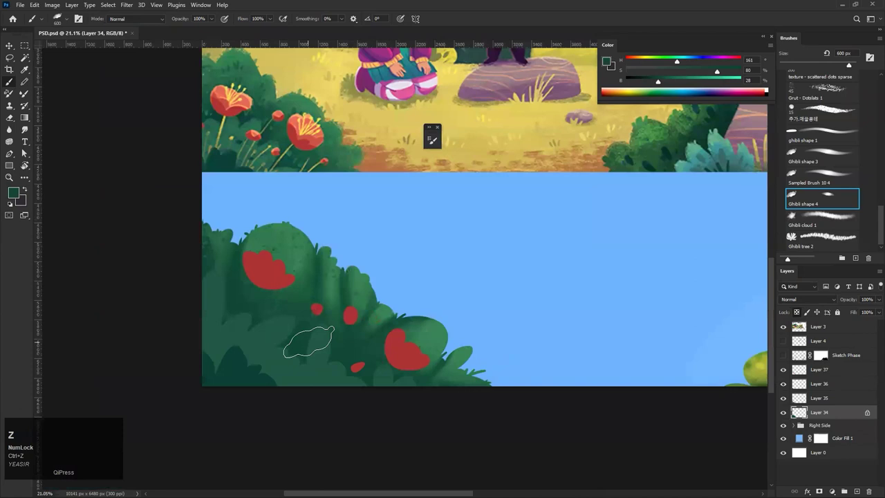
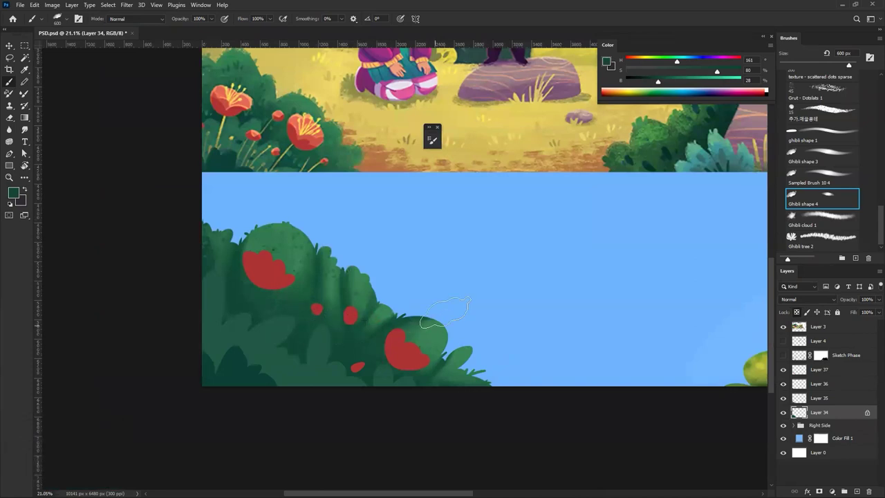
pyautogui.moveTo(422, 379); pyautogui.dragTo(388, 391)
pyautogui.moveTo(415, 311); pyautogui.dragTo(480, 318)
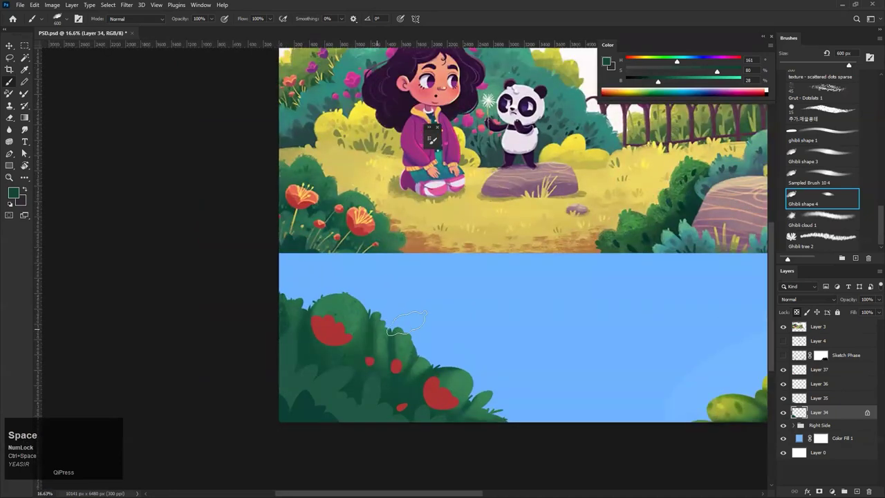
pyautogui.moveTo(404, 320); pyautogui.dragTo(369, 336)
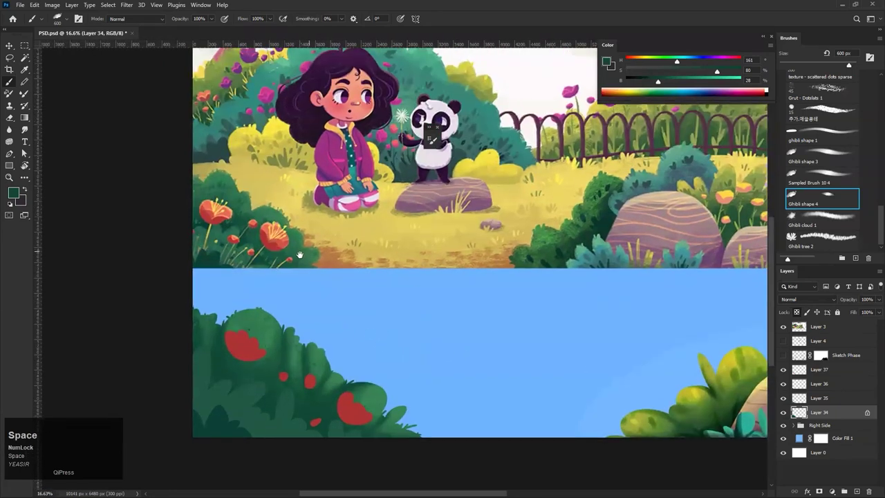
pyautogui.press('space')
# Try tinting the foreground bush with a yellow-green sampled from the right-hand bushes, and undo the strokes
pyautogui.keyDown('alt'); pyautogui.click(742, 380); pyautogui.keyUp('alt')
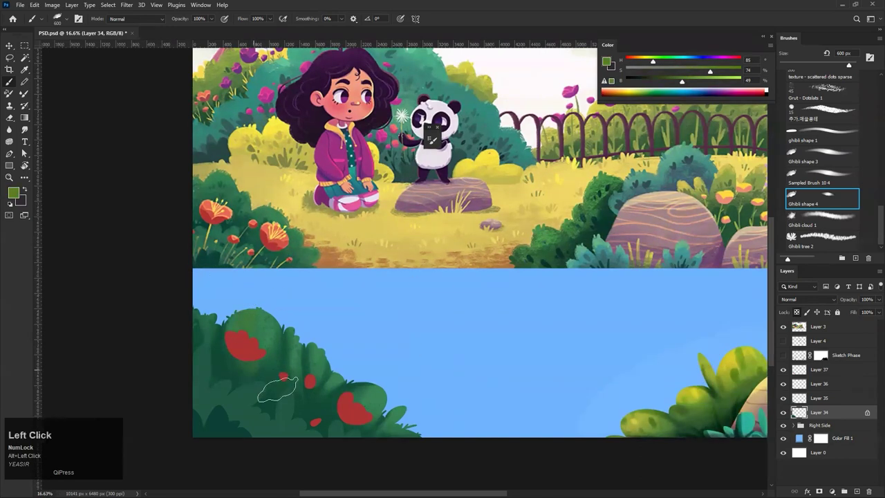
pyautogui.hotkey('ctrl', 'z')
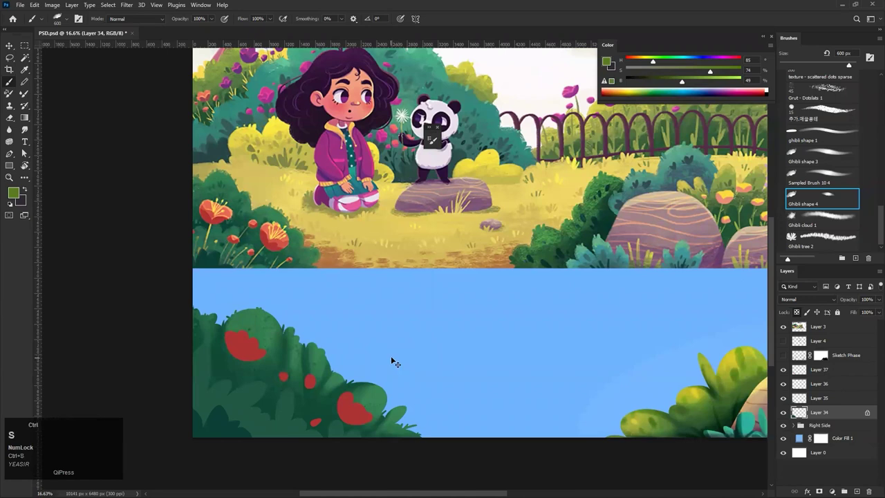
pyautogui.press('space')
pyautogui.moveTo(375, 401); pyautogui.dragTo(367, 326)
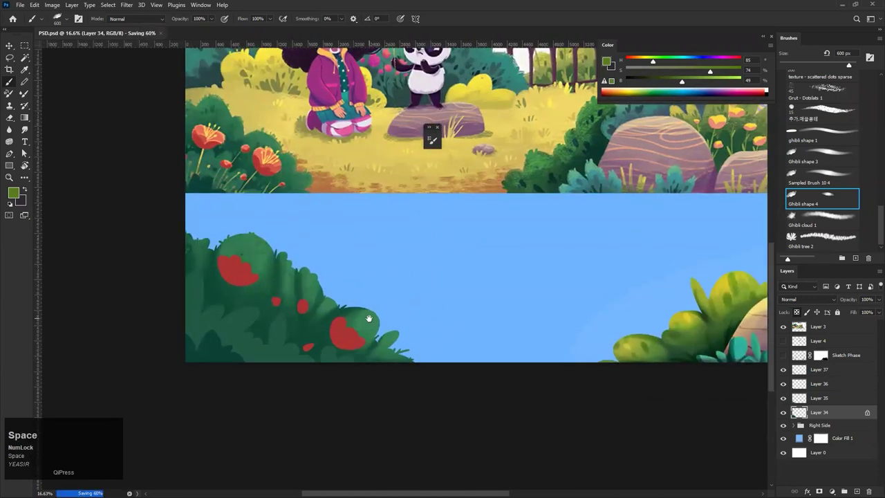
pyautogui.hotkey('ctrl', 'z')
pyautogui.moveTo(306, 271); pyautogui.dragTo(329, 273)
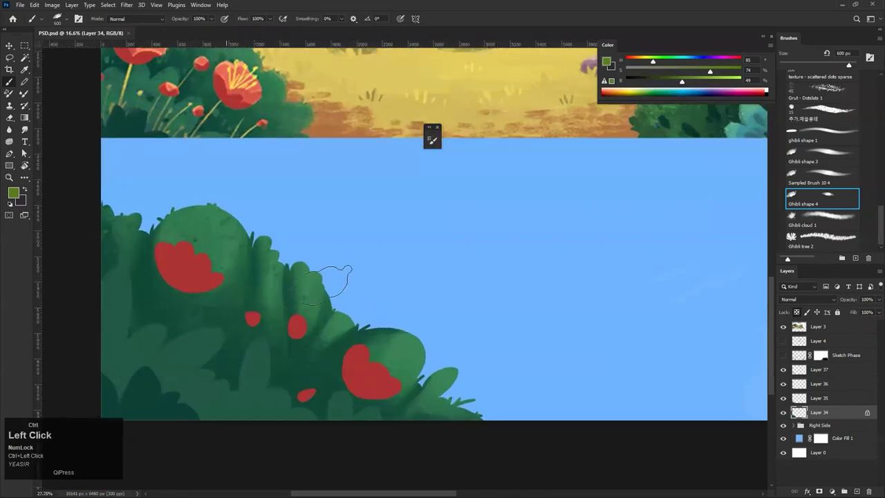
# Lighten the middle clumps with a green sampled from the bush using a 250 px brush, undoing stray strokes, and save the document
pyautogui.keyDown('alt'); pyautogui.click(307, 277); pyautogui.keyUp('alt')
pyautogui.press('[')
pyautogui.press('[')
pyautogui.press('[')
pyautogui.press('[')
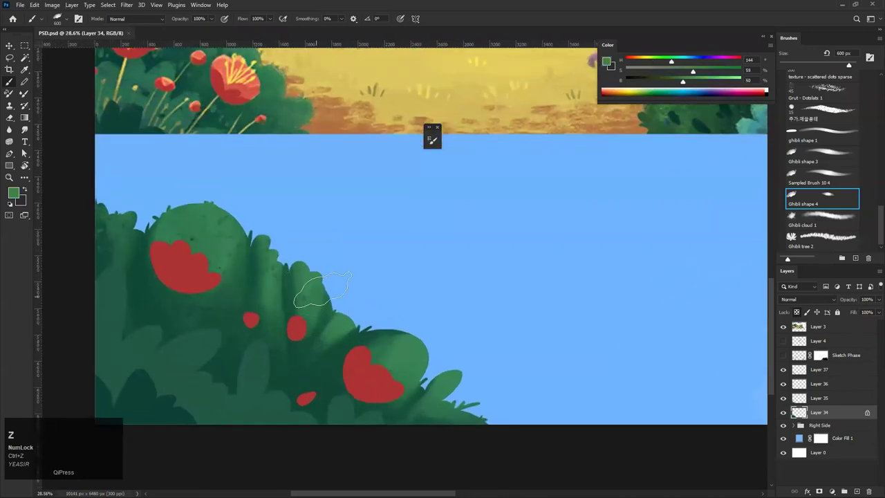
pyautogui.hotkey('ctrl', 'z')
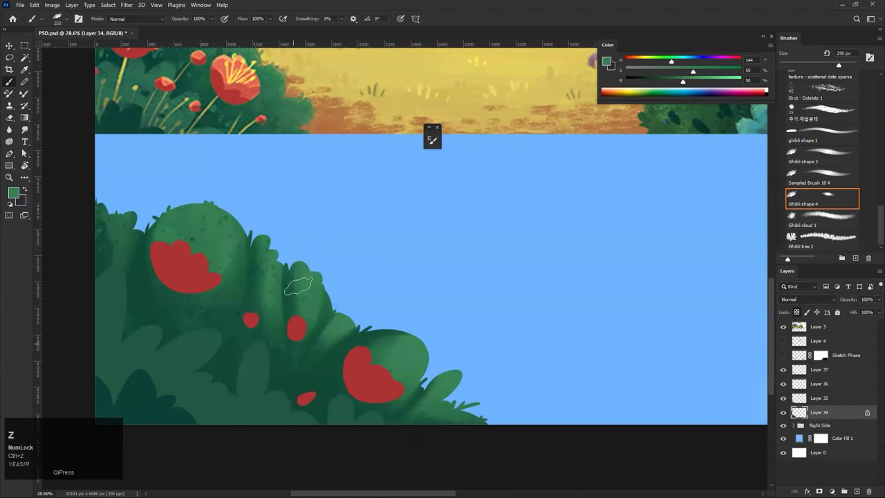
pyautogui.moveTo(314, 314); pyautogui.dragTo(256, 362)
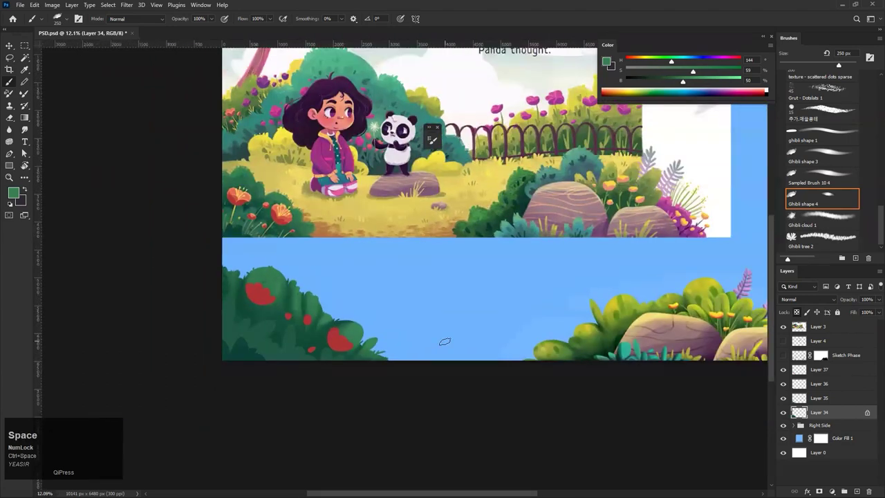
pyautogui.hotkey('ctrl', 's')
pyautogui.moveTo(493, 295); pyautogui.dragTo(479, 306)
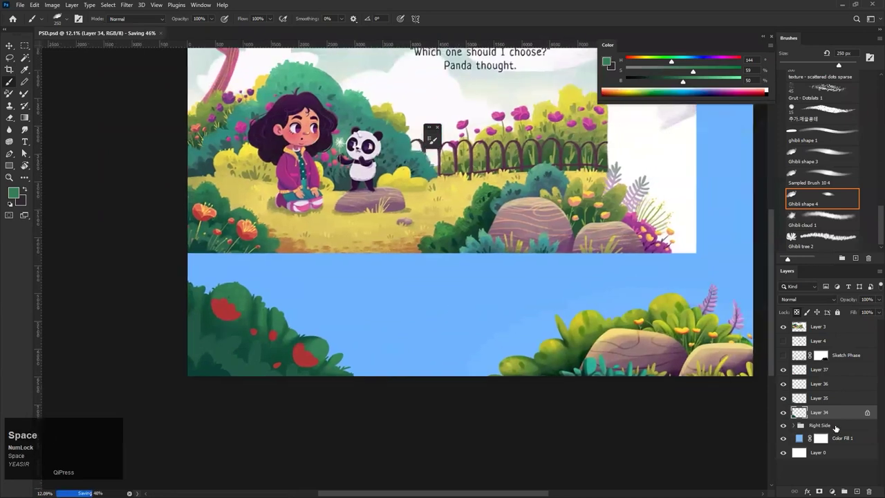
# Add a new layer above Layer 34 as a clipping mask and set its blend mode to Overlay
pyautogui.click(857, 491)
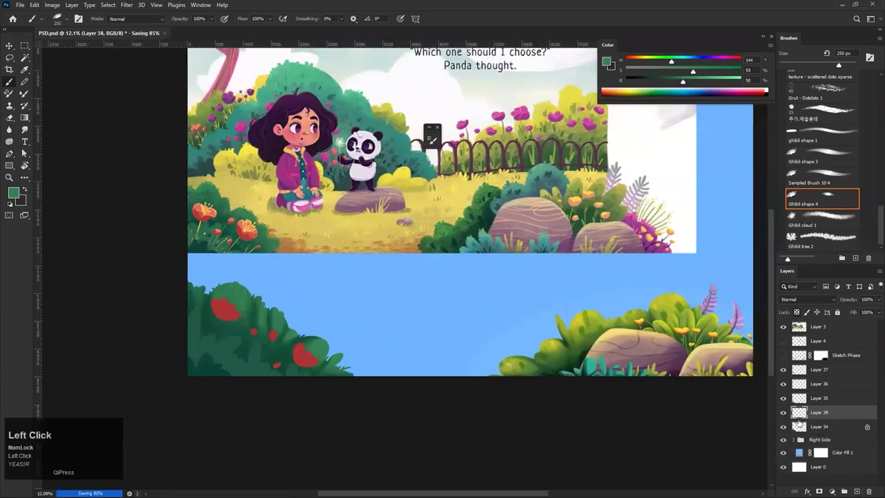
pyautogui.press('alt')
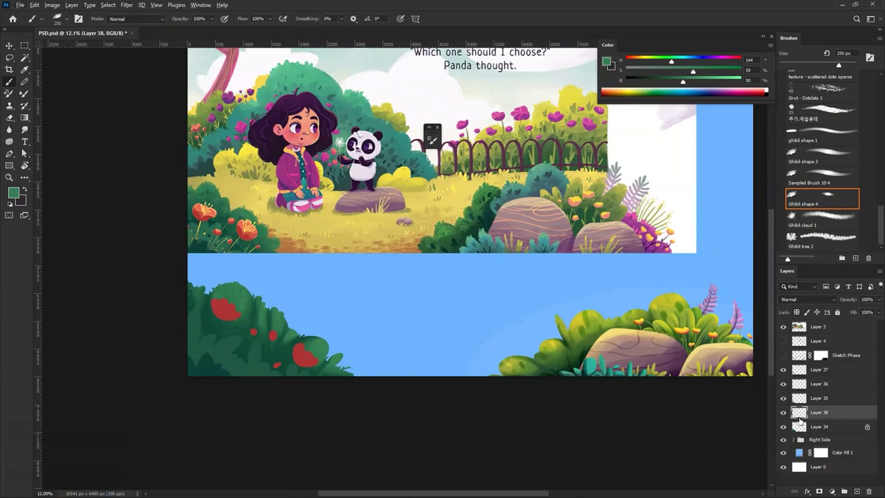
pyautogui.rightClick(808, 413)
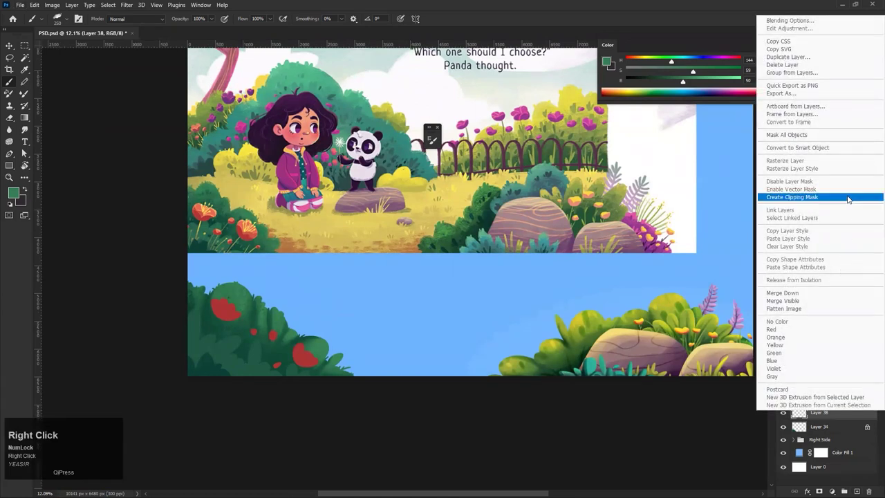
pyautogui.click(848, 198)
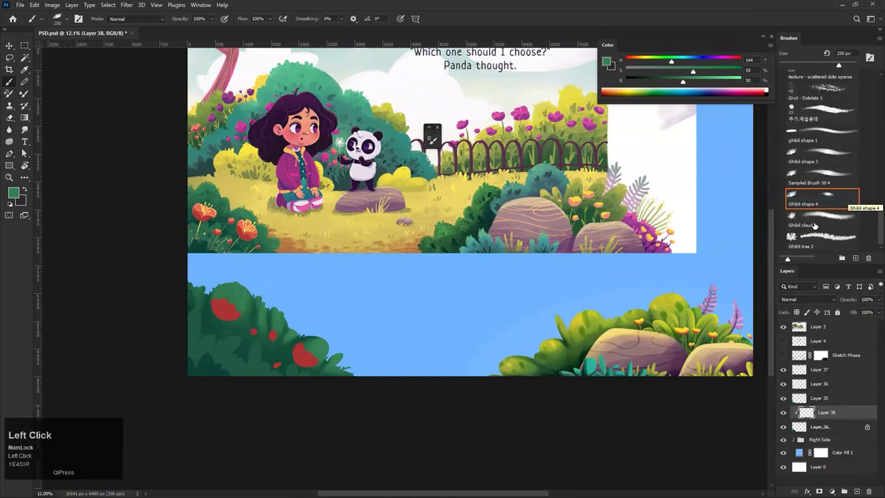
pyautogui.click(797, 297)
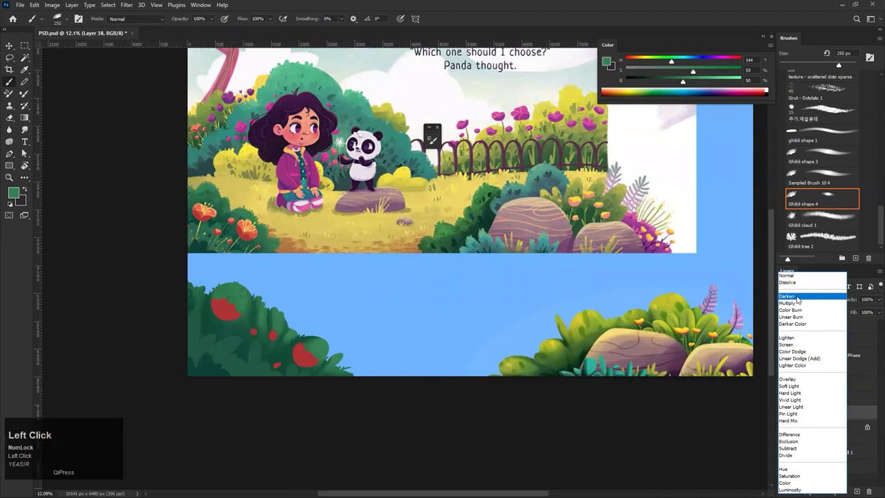
pyautogui.click(806, 380)
# Enlarge the Ghibli shape 4 brush to 1800 px for painting on the Overlay layer
pyautogui.press('b')
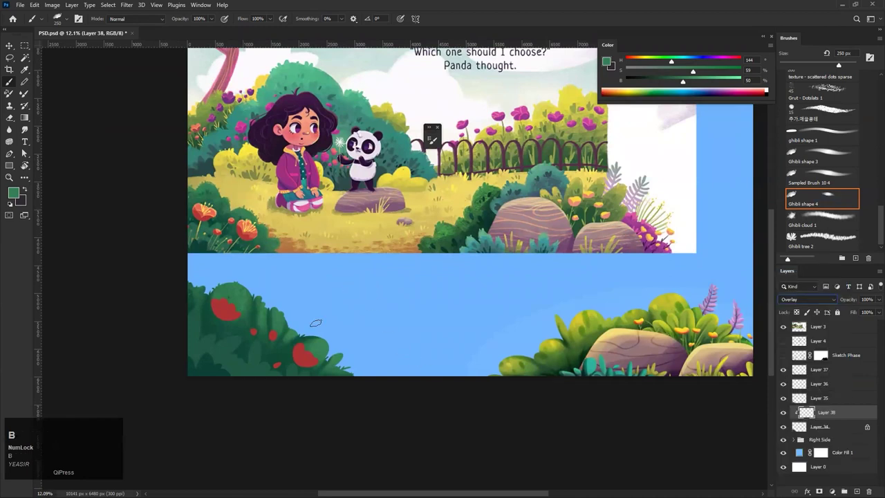
pyautogui.press(']')
pyautogui.press(']')
pyautogui.press(']')
pyautogui.press(']')
pyautogui.press(']')
pyautogui.press(']')
pyautogui.press(']')
pyautogui.press(']')
pyautogui.press(']')
pyautogui.press(']')
pyautogui.press(']')
pyautogui.press(']')
pyautogui.press(']')
pyautogui.press(']')
pyautogui.press(']')
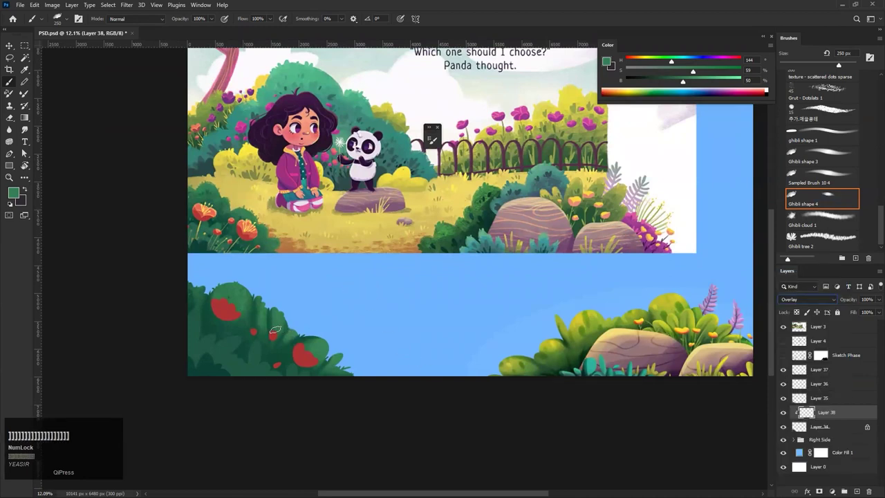
pyautogui.press('space')
pyautogui.moveTo(340, 328); pyautogui.dragTo(347, 328)
pyautogui.press(']')
pyautogui.press(']')
pyautogui.press(']')
pyautogui.press(']')
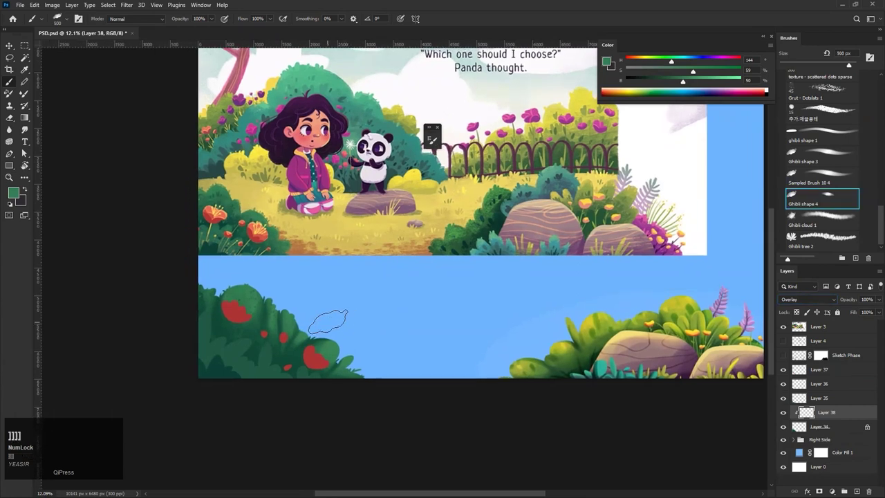
pyautogui.press(']')
pyautogui.press(']')
pyautogui.press(']')
pyautogui.press(']')
pyautogui.press(']')
pyautogui.press(']')
pyautogui.press(']')
pyautogui.press(']')
pyautogui.press(']')
pyautogui.press(']')
pyautogui.press(']')
pyautogui.press(']')
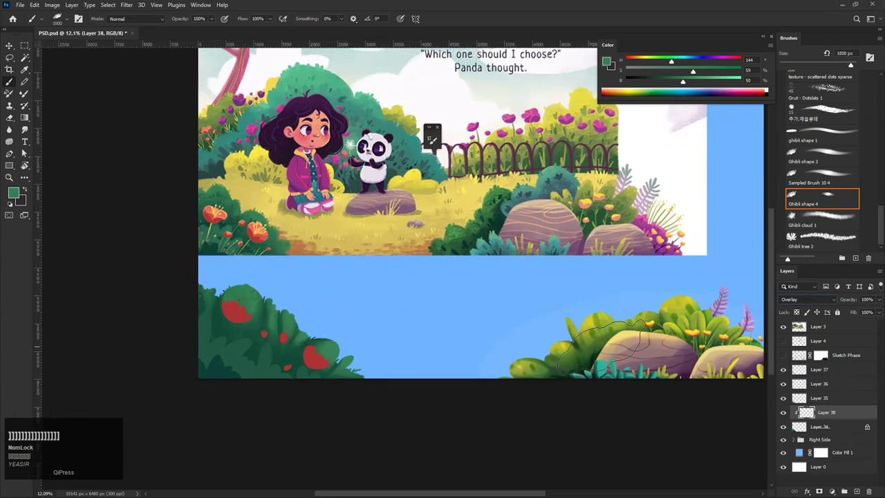
# Try a broad yellow glow, sampled from the right-hand bushes, along the upper edge of the foreground bush, and undo it
pyautogui.keyDown('alt'); pyautogui.click(588, 322); pyautogui.keyUp('alt')
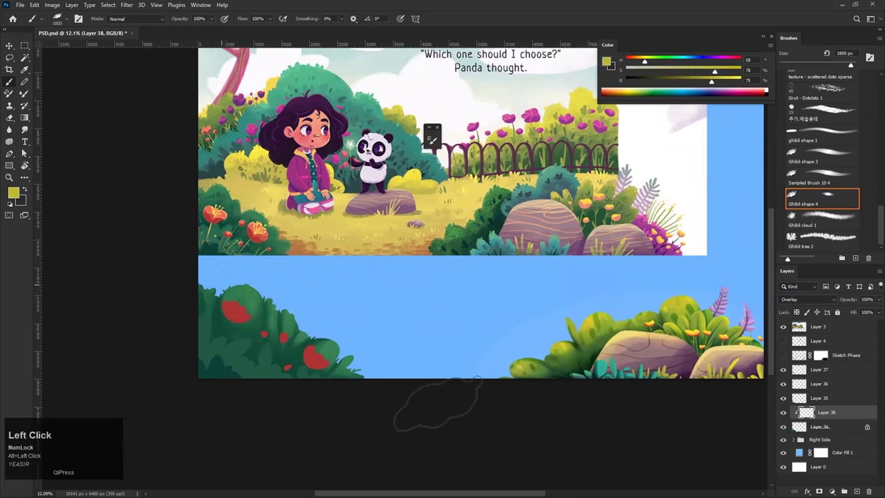
pyautogui.hotkey('ctrl', 'z')
pyautogui.moveTo(104, 292)
pyautogui.mouseDown()
pyautogui.moveTo(240, 298)
pyautogui.moveTo(288, 320)
pyautogui.moveTo(419, 406)
pyautogui.mouseUp()
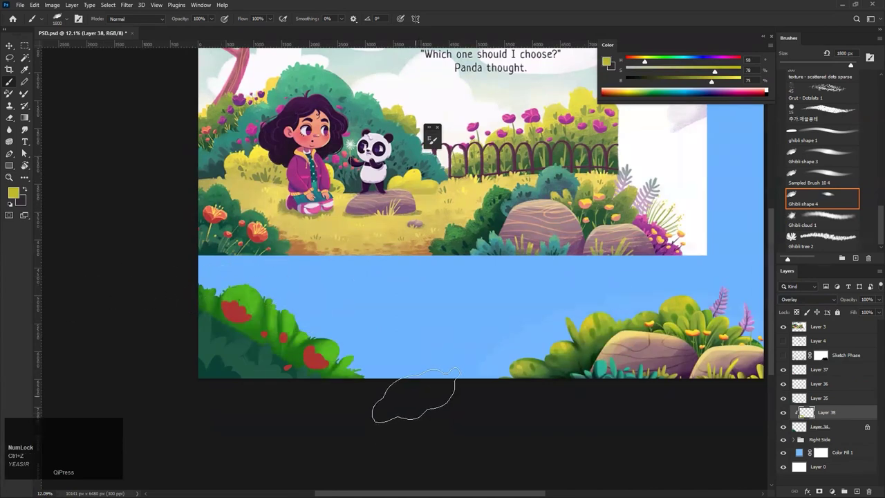
pyautogui.hotkey('ctrl', 'z')
# Change the foreground color to orange #dd912f and enlarge the brush to 2100 px
pyautogui.click(13, 193)
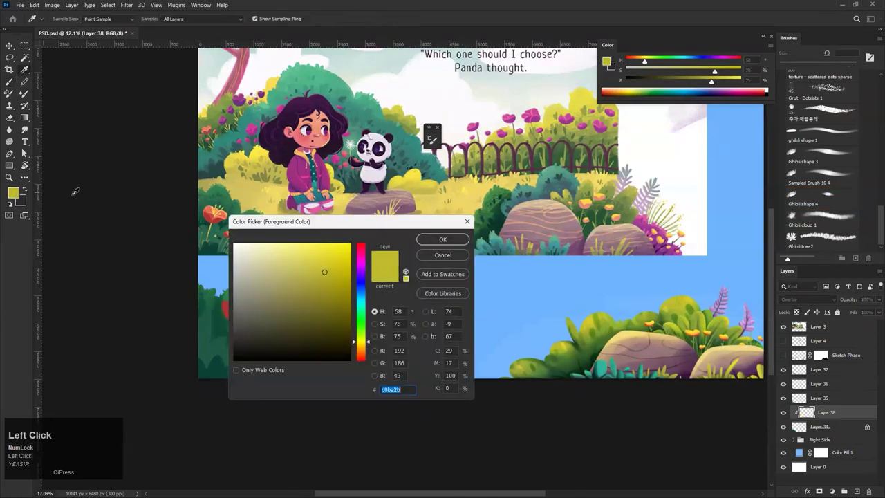
pyautogui.moveTo(365, 355); pyautogui.dragTo(361, 352)
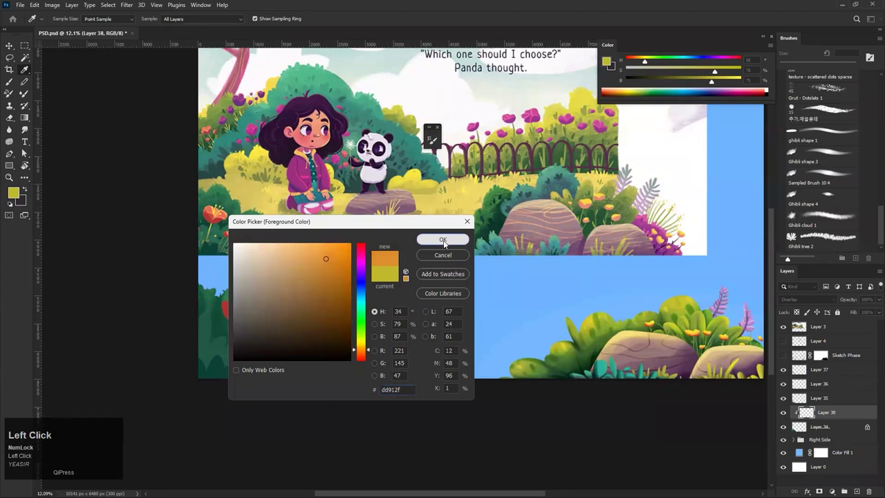
pyautogui.click(443, 240)
pyautogui.press(']')
pyautogui.press(']')
pyautogui.press(']')
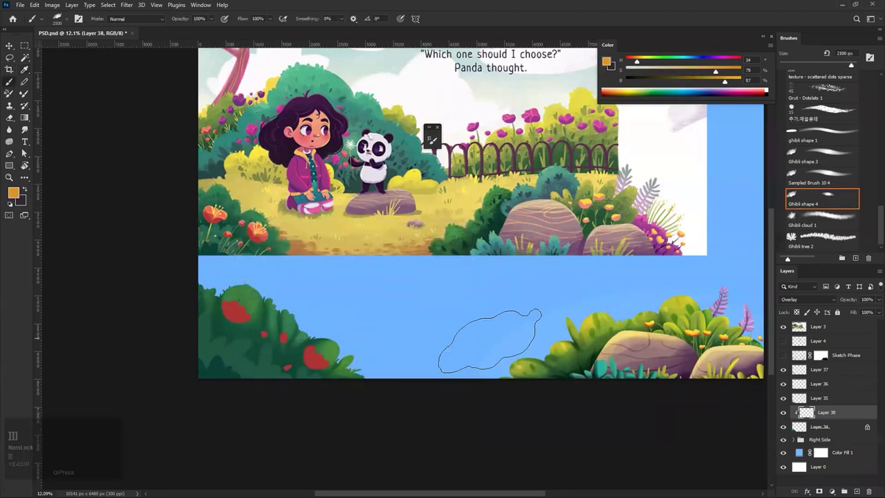
pyautogui.press('ctrl')
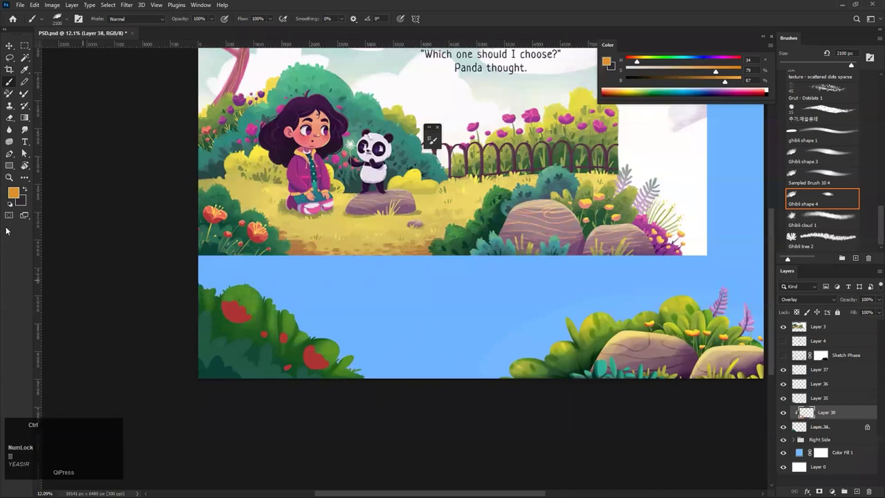
# Lighten the foreground color to the pale orange #ffb85d
pyautogui.click(15, 194)
pyautogui.moveTo(334, 265); pyautogui.dragTo(309, 243)
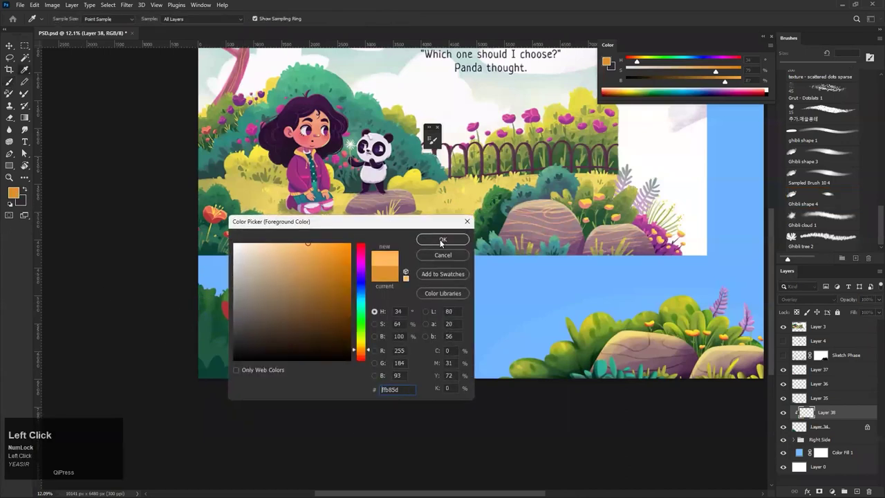
pyautogui.click(442, 241)
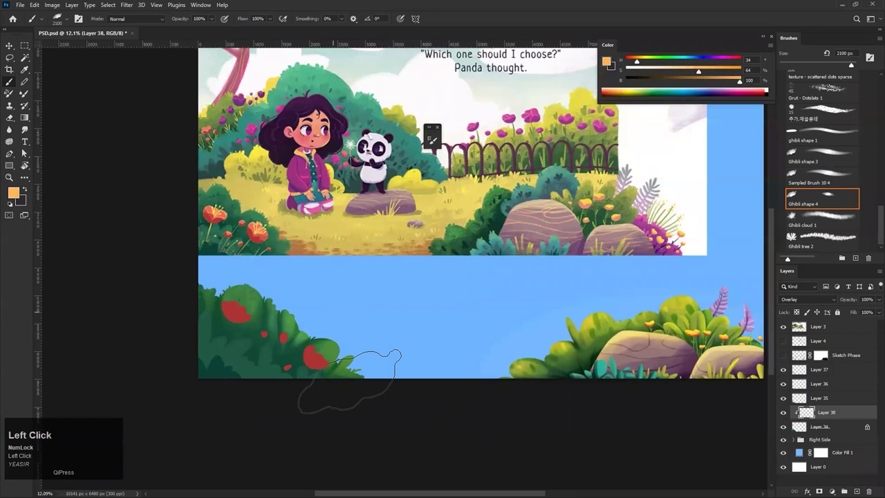
# Try broad pale orange glow strokes across the foreground bush on the Overlay layer, and undo them
pyautogui.hotkey('ctrl', 'z')
pyautogui.moveTo(296, 320)
pyautogui.mouseDown()
pyautogui.moveTo(340, 325)
pyautogui.moveTo(336, 315)
pyautogui.mouseUp()
pyautogui.hotkey('ctrl', 'z')
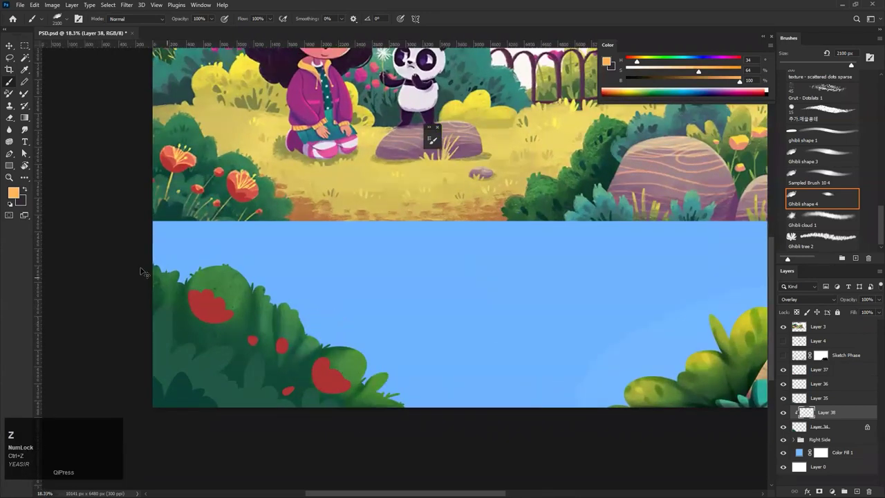
pyautogui.hotkey('ctrl', 'z')
pyautogui.moveTo(328, 374); pyautogui.dragTo(486, 456)
pyautogui.hotkey('ctrl', 'z')
# Reduce the brush, add a warm glow to the round clump above the large red flower, and bring the size down to 500 px
pyautogui.press('[')
pyautogui.press('[')
pyautogui.press('[')
pyautogui.press('[')
pyautogui.press('[')
pyautogui.press('[')
pyautogui.press('[')
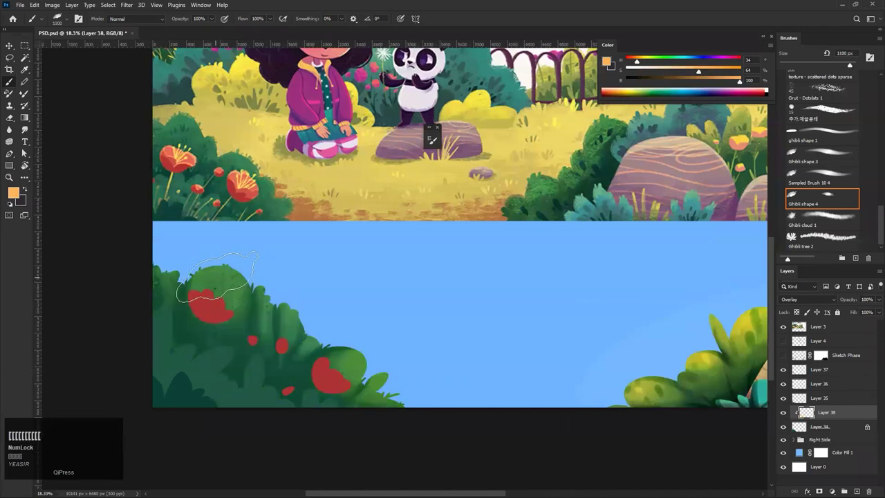
pyautogui.click(218, 290)
pyautogui.press('[')
pyautogui.press('[')
pyautogui.press('[')
pyautogui.press('[')
pyautogui.press('[')
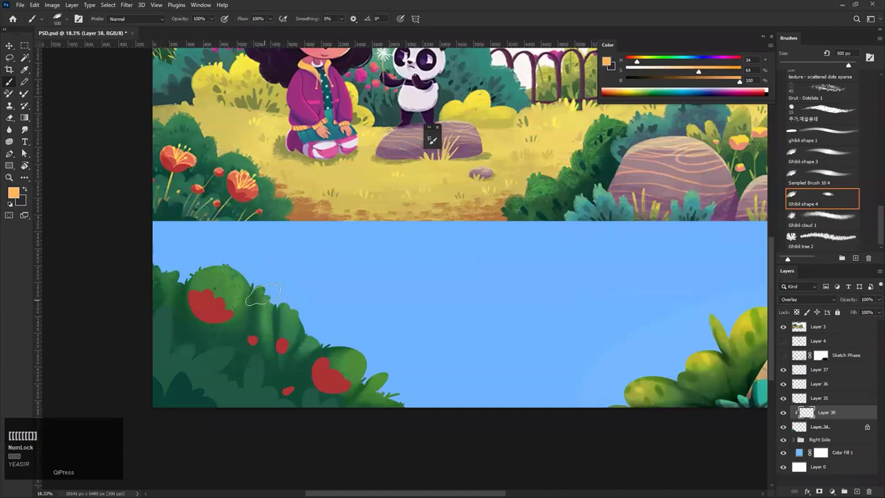
# Try a 600 px warm glow stroke on the left bush, undo it, and reduce the brush to 250 px for the upper foliage
pyautogui.moveTo(294, 316); pyautogui.dragTo(282, 365)
pyautogui.press(']')
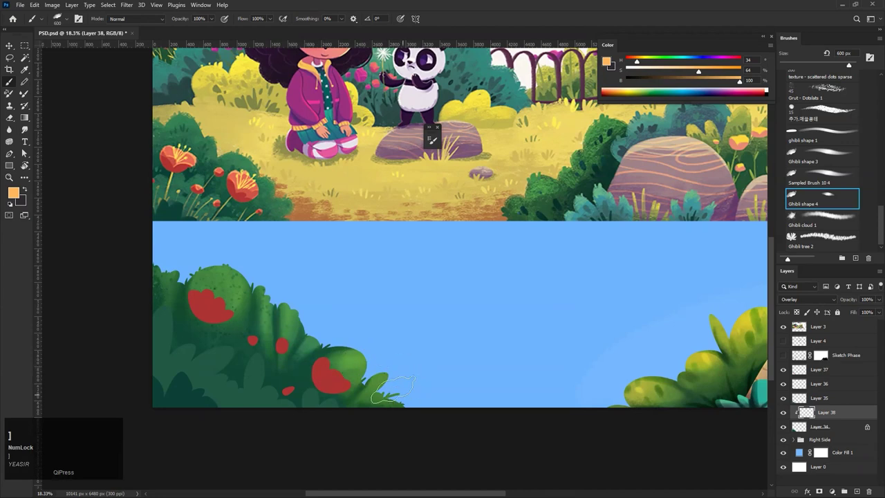
pyautogui.hotkey('ctrl', 'z')
pyautogui.press('[')
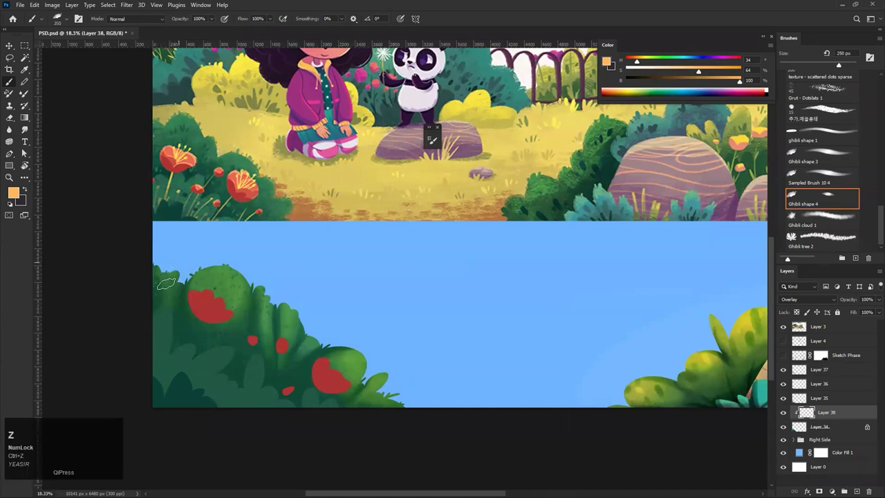
pyautogui.moveTo(207, 289); pyautogui.dragTo(110, 328)
pyautogui.moveTo(258, 317); pyautogui.dragTo(285, 269)
pyautogui.moveTo(204, 286); pyautogui.dragTo(204, 242)
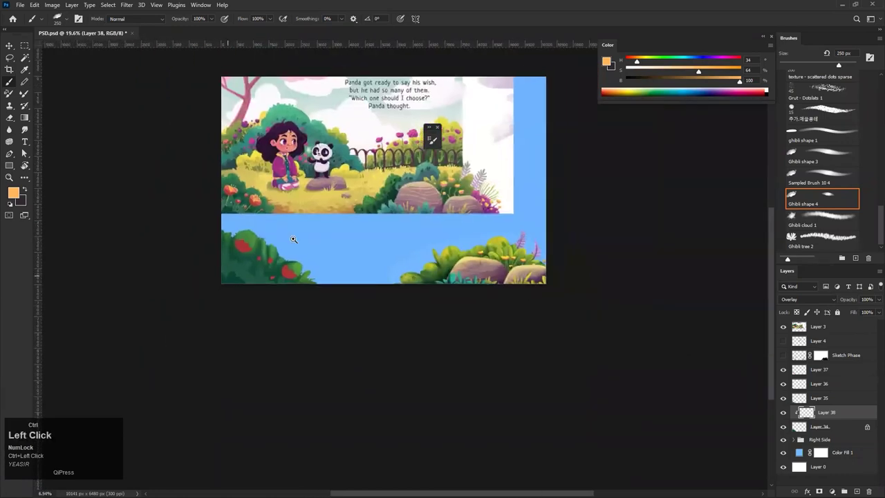
# Sample the olive green of the right-hand bush, select Layer 34, and enlarge the brush to 1300 px
pyautogui.moveTo(404, 269); pyautogui.dragTo(430, 265)
pyautogui.moveTo(417, 240); pyautogui.dragTo(421, 257)
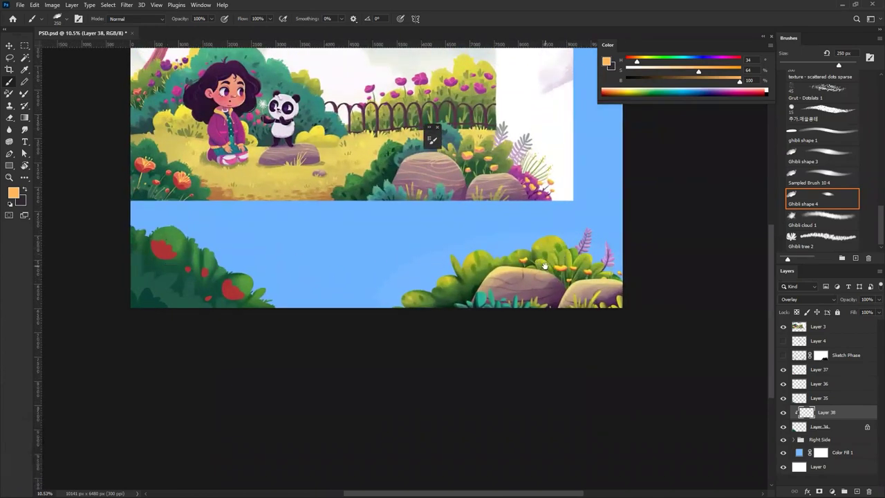
pyautogui.moveTo(557, 269); pyautogui.dragTo(567, 252)
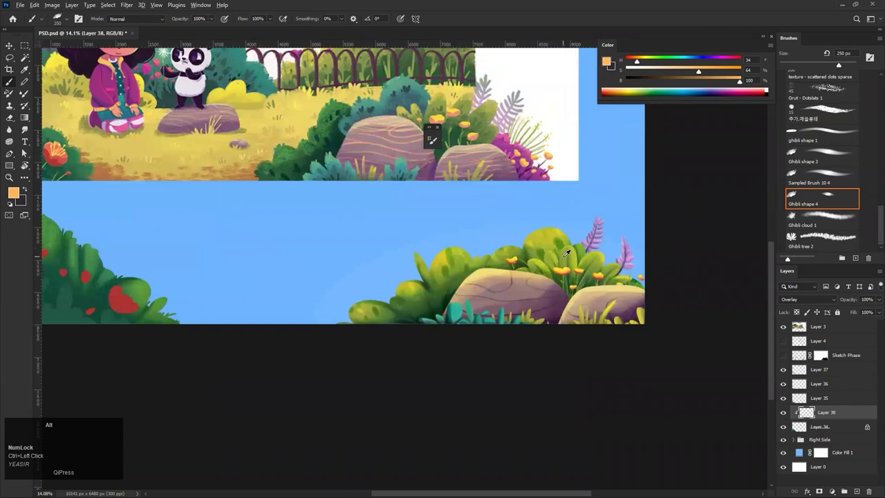
pyautogui.keyDown('alt'); pyautogui.click(567, 253); pyautogui.keyUp('alt')
pyautogui.moveTo(439, 315); pyautogui.dragTo(493, 306)
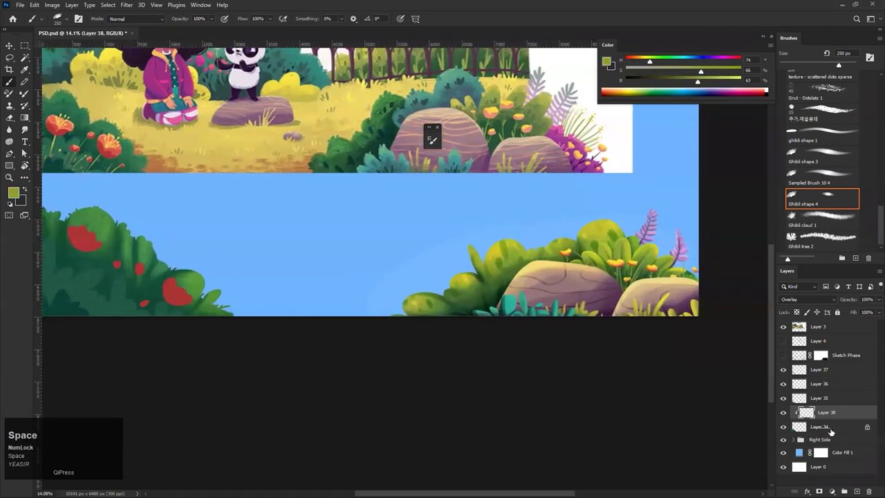
pyautogui.click(829, 428)
pyautogui.press(']')
pyautogui.press(']')
pyautogui.press(']')
pyautogui.press(']')
pyautogui.press(']')
pyautogui.press(']')
pyautogui.press(']')
pyautogui.press(']')
pyautogui.press(']')
pyautogui.press(']')
pyautogui.press(']')
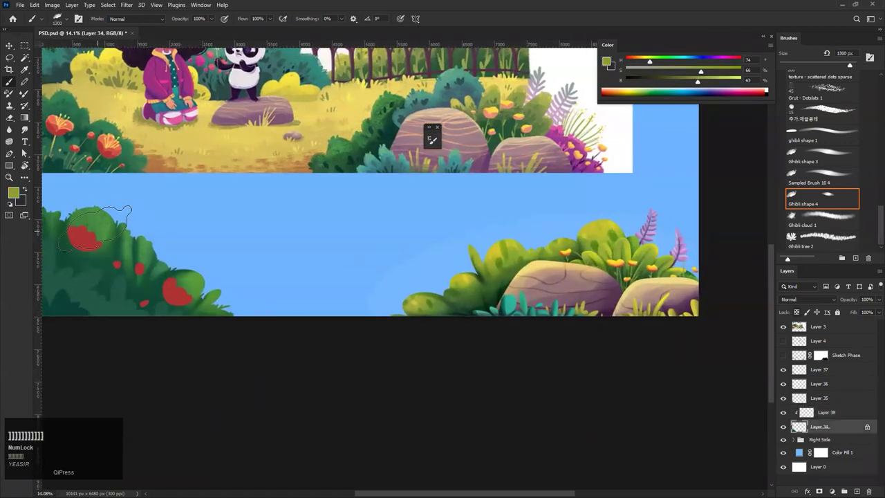
# Brush olive green over the left bush's round clump on Layer 34, undoing the unwanted strokes
pyautogui.hotkey('ctrl', 'z')
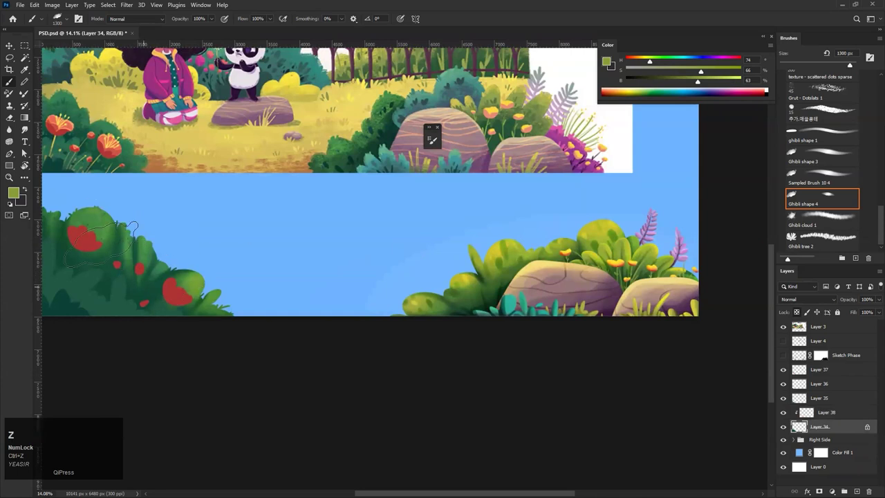
pyautogui.moveTo(171, 323); pyautogui.dragTo(90, 249)
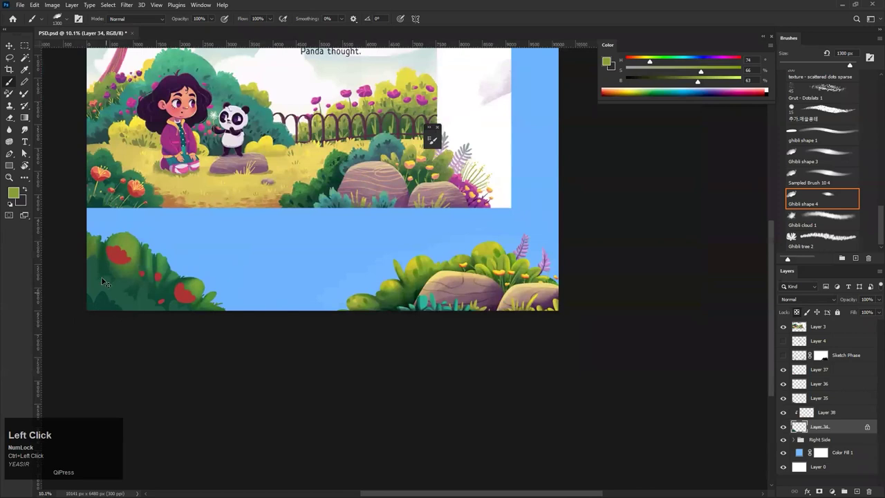
pyautogui.hotkey('ctrl', 'z')
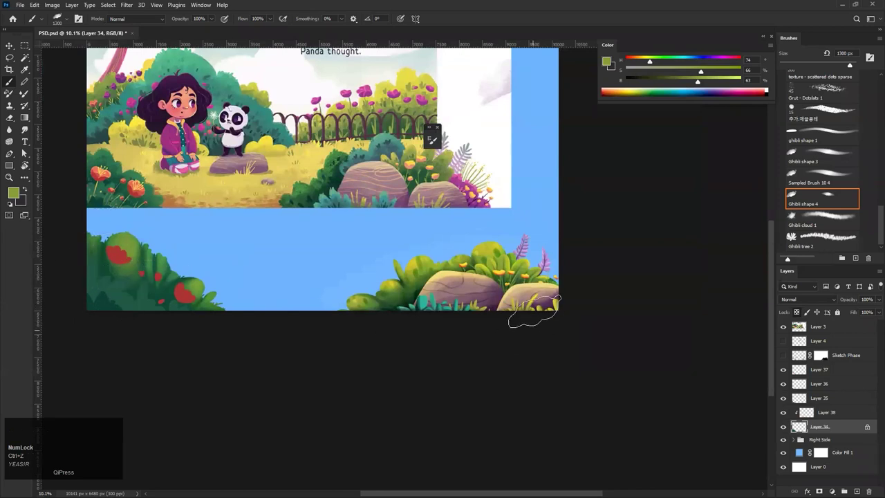
pyautogui.moveTo(348, 295); pyautogui.dragTo(445, 302)
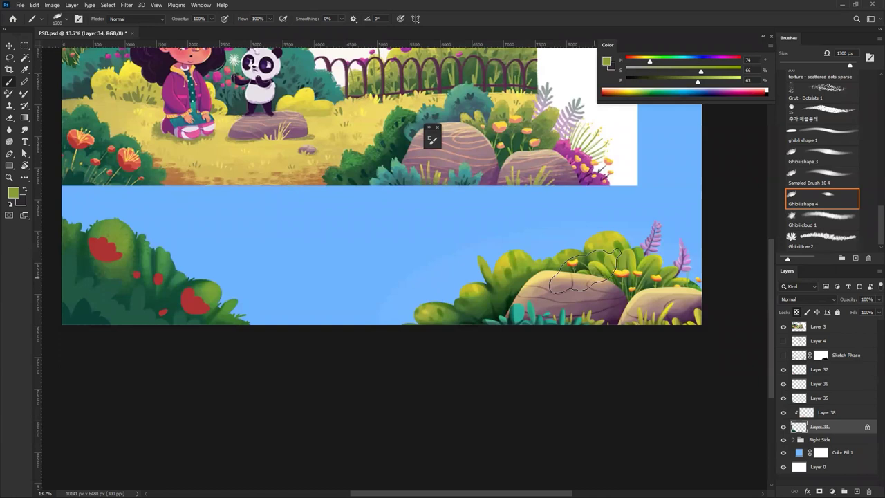
# Sample a dark green from the right-hand bush and add a clipped Multiply layer directly above Layer 34
pyautogui.keyDown('alt'); pyautogui.click(502, 306); pyautogui.keyUp('alt')
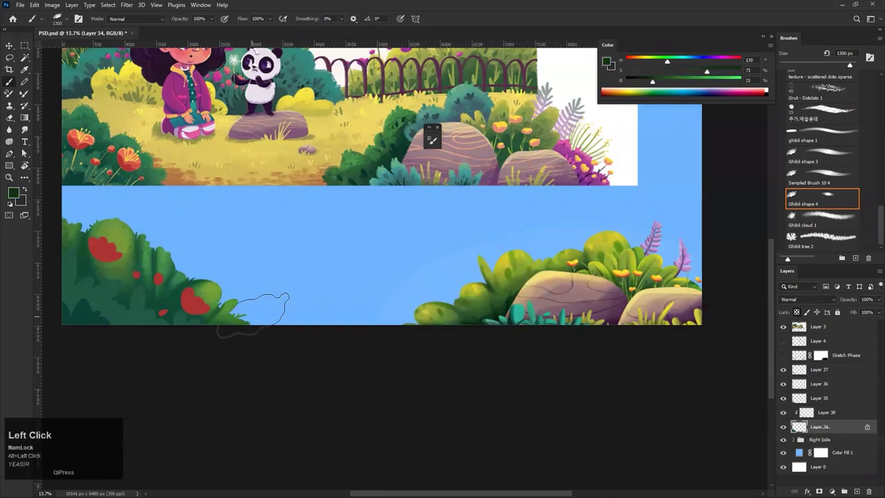
pyautogui.hotkey('ctrl', 'z')
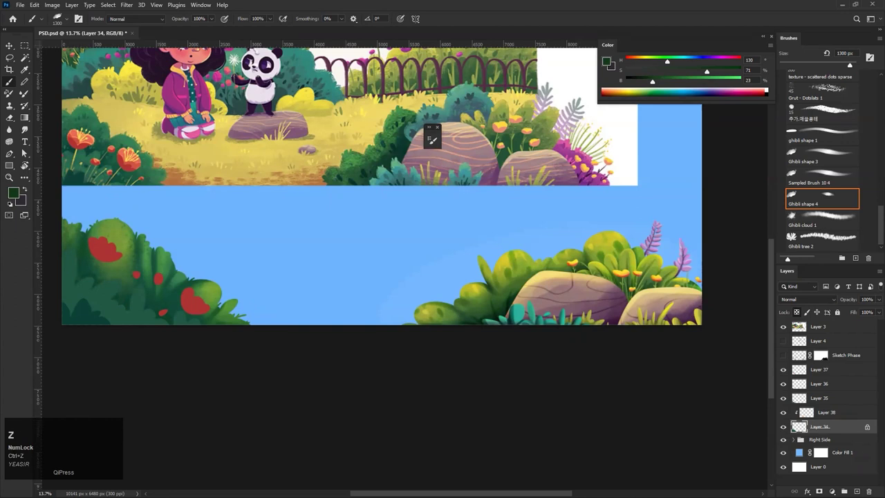
pyautogui.click(856, 491)
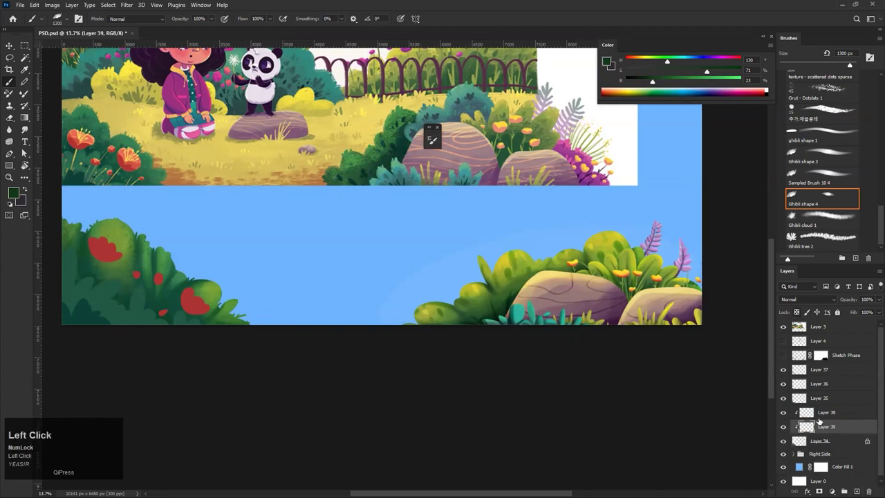
pyautogui.click(801, 303)
pyautogui.click(800, 307)
# Try dark green Multiply strokes across the left bush and undo them
pyautogui.moveTo(77, 234); pyautogui.dragTo(94, 268)
pyautogui.moveTo(190, 283)
pyautogui.mouseDown()
pyautogui.moveTo(162, 306)
pyautogui.moveTo(117, 290)
pyautogui.moveTo(168, 287)
pyautogui.mouseUp()
pyautogui.hotkey('ctrl', 'z')
pyautogui.hotkey('ctrl', 'z')
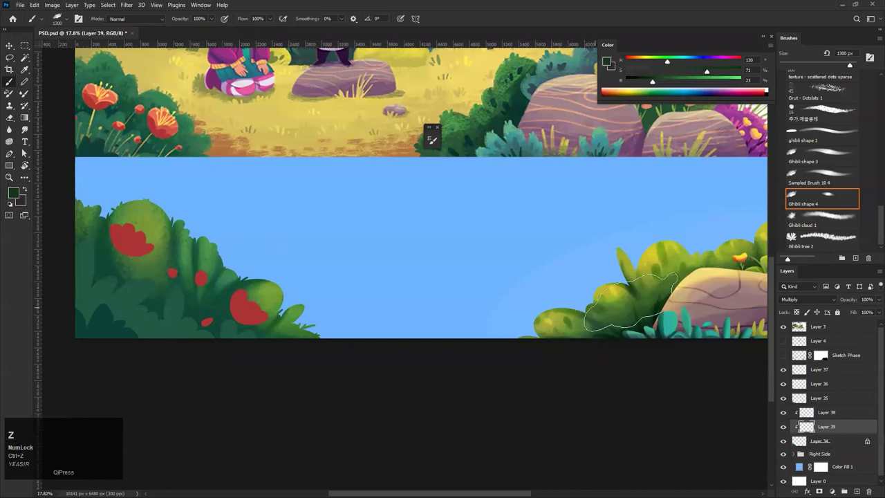
# Sample mid-greens from the right-hand bush as the shading color and undo the trial stroke on the left bush
pyautogui.keyDown('alt'); pyautogui.click(621, 305); pyautogui.keyUp('alt')
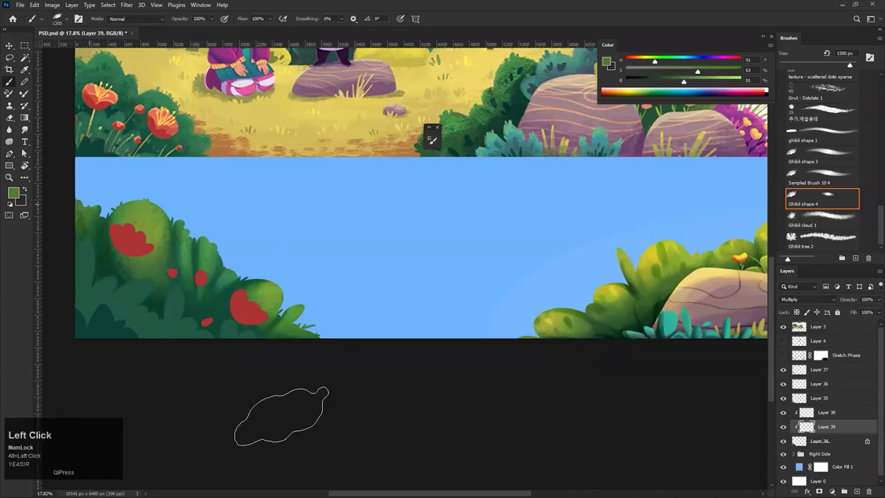
pyautogui.moveTo(293, 272); pyautogui.dragTo(221, 284)
pyautogui.moveTo(533, 281); pyautogui.dragTo(582, 283)
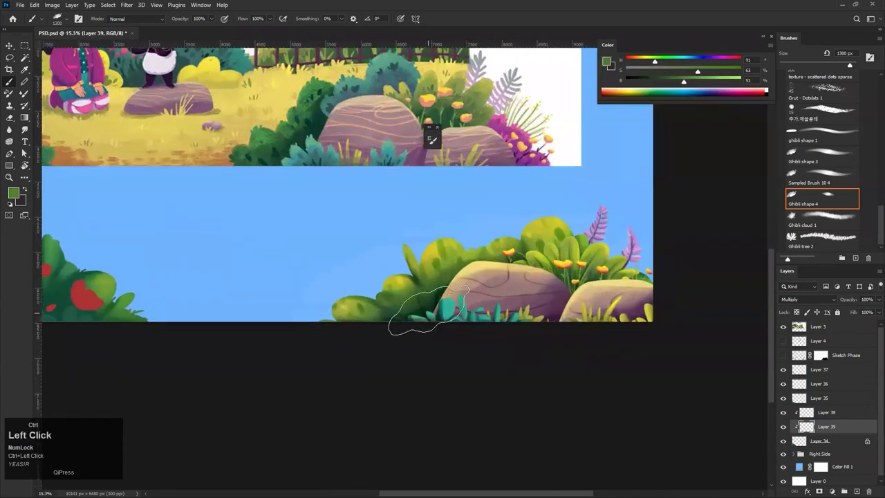
pyautogui.keyDown('alt'); pyautogui.click(421, 282); pyautogui.keyUp('alt')
pyautogui.moveTo(128, 258); pyautogui.dragTo(284, 256)
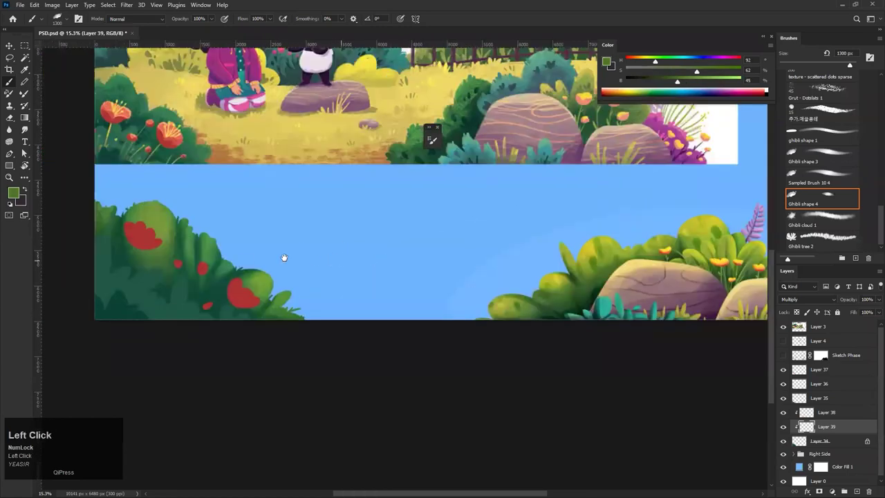
pyautogui.hotkey('ctrl', 'z')
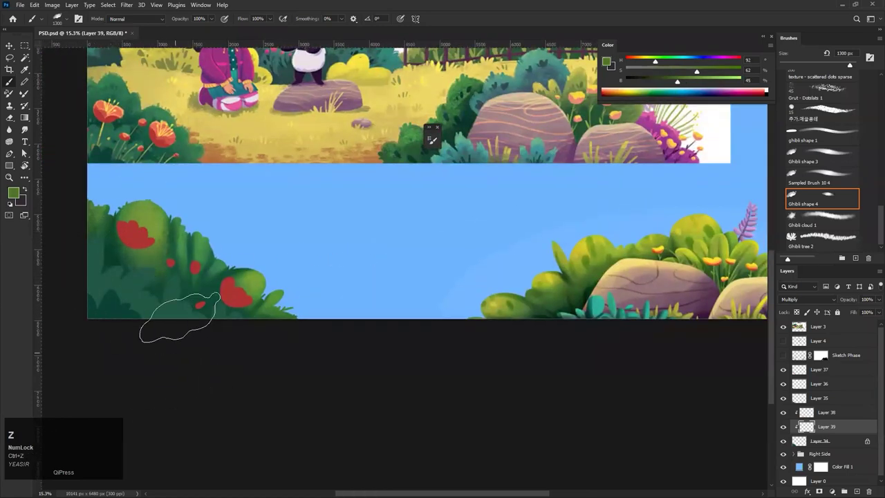
# Shade the left bush with broad mid-green strokes on the Multiply layer, undoing the unwanted ones, and save the document
pyautogui.moveTo(296, 340); pyautogui.dragTo(266, 329)
pyautogui.moveTo(244, 289); pyautogui.dragTo(174, 323)
pyautogui.hotkey('ctrl', 'z')
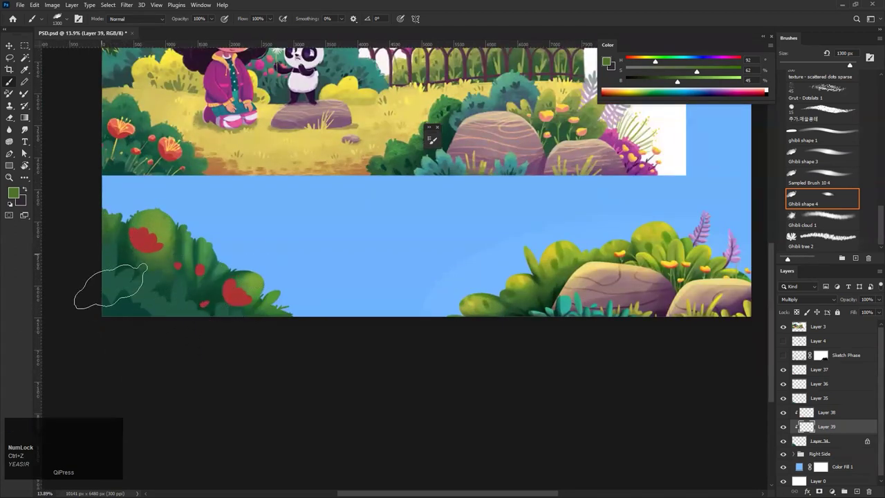
pyautogui.moveTo(236, 281); pyautogui.dragTo(126, 325)
pyautogui.moveTo(218, 259); pyautogui.dragTo(256, 266)
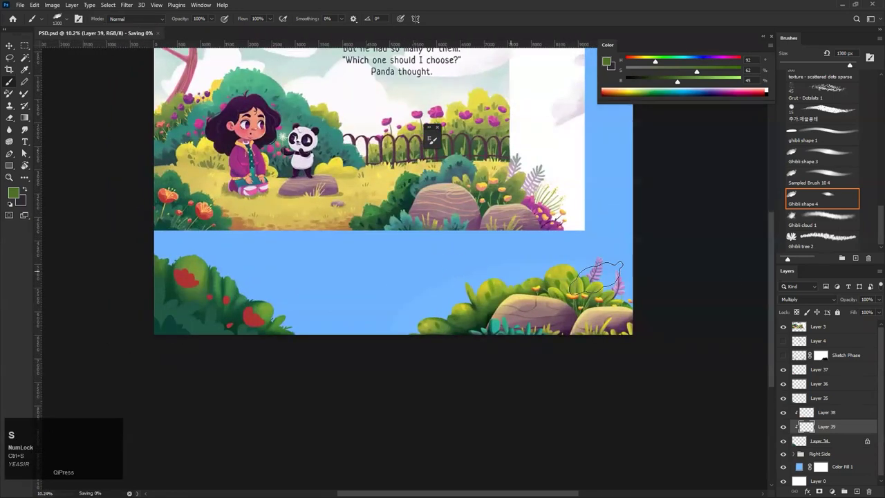
# Switch the clipped shading layer's blend mode to Overlay, inspect the left bush, and save the document
pyautogui.click(805, 300)
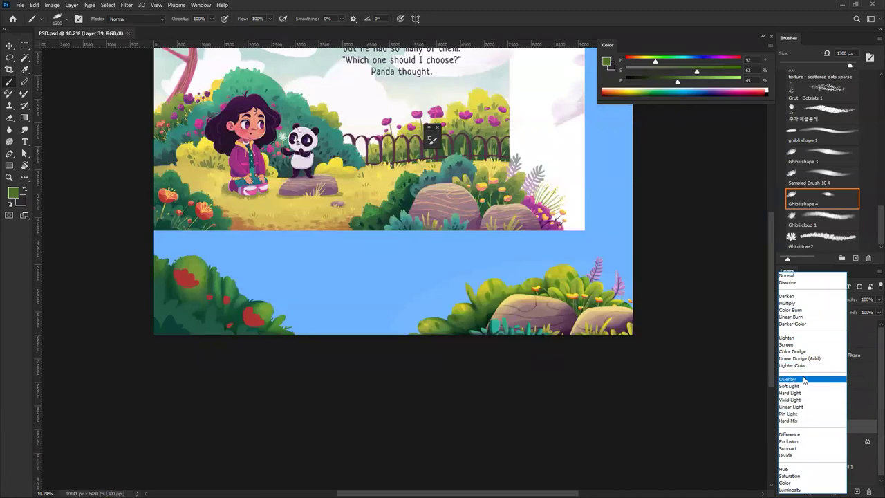
pyautogui.click(300, 356)
pyautogui.moveTo(223, 277); pyautogui.dragTo(214, 305)
pyautogui.moveTo(200, 342); pyautogui.dragTo(203, 342)
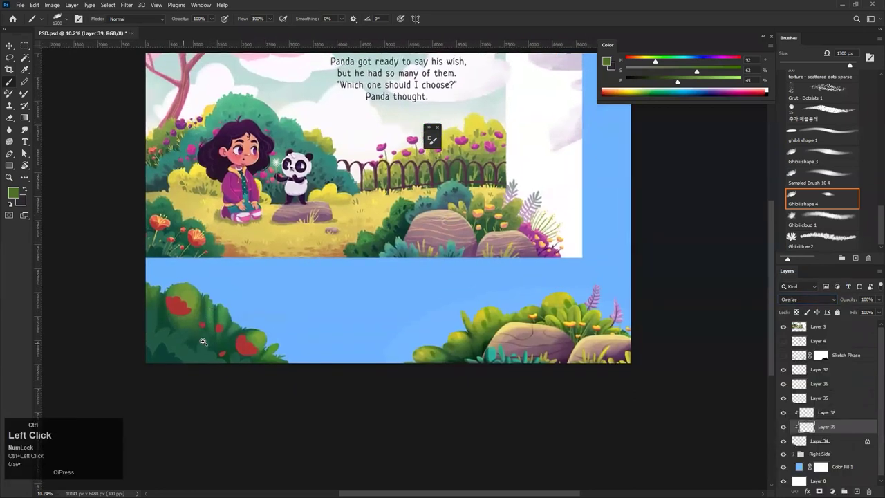
pyautogui.keyDown('ctrl'); pyautogui.click(239, 342); pyautogui.keyUp('ctrl')
pyautogui.click(581, 356)
# Unlock Layer 34 and compare the left bush with the clipped Layer 39 hidden and shown
pyautogui.click(839, 444)
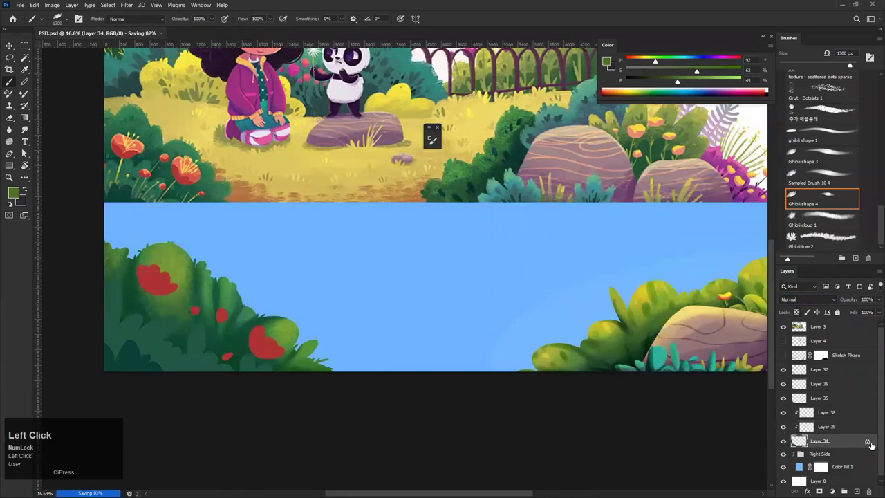
pyautogui.keyDown('shift'); pyautogui.click(832, 415); pyautogui.keyUp('shift')
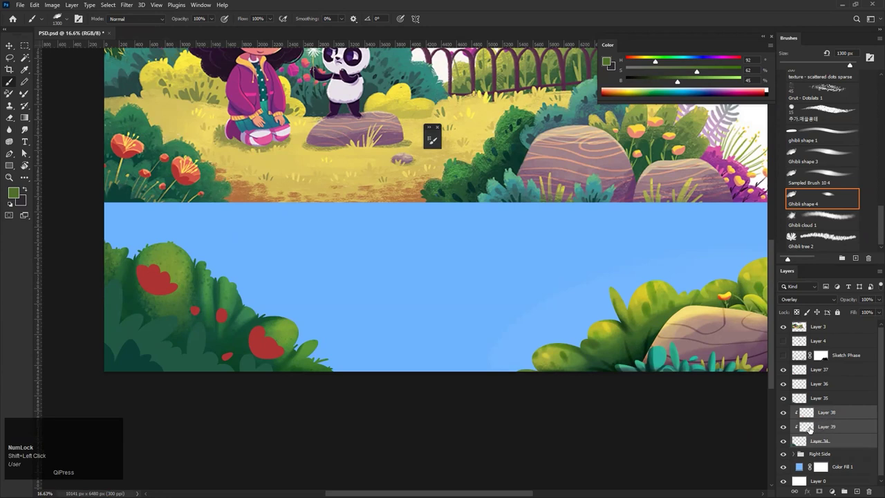
pyautogui.click(809, 428)
pyautogui.click(785, 417)
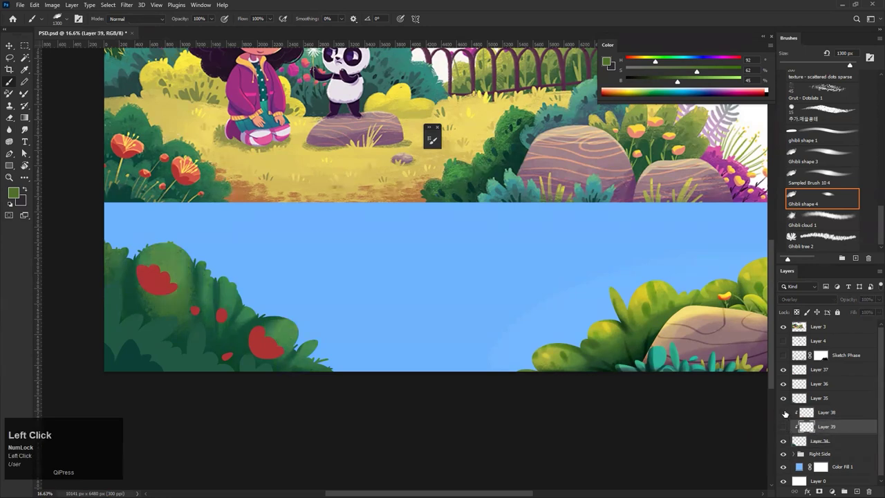
pyautogui.click(784, 429)
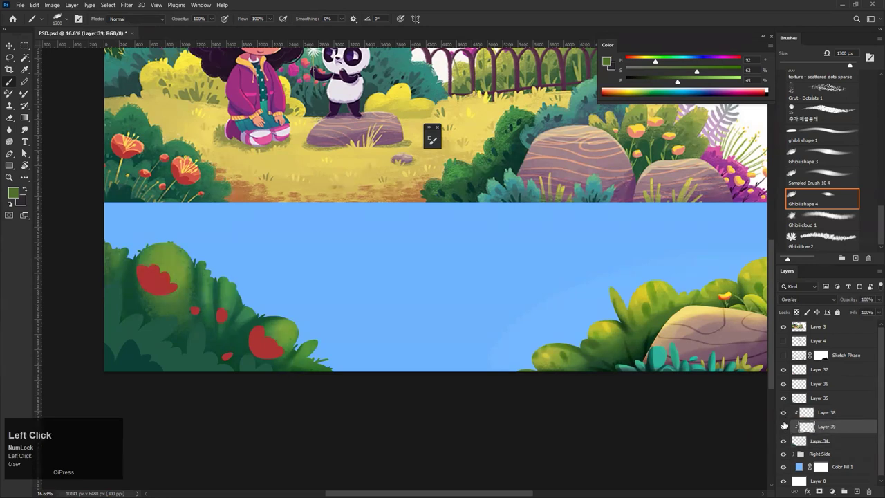
pyautogui.click(822, 414)
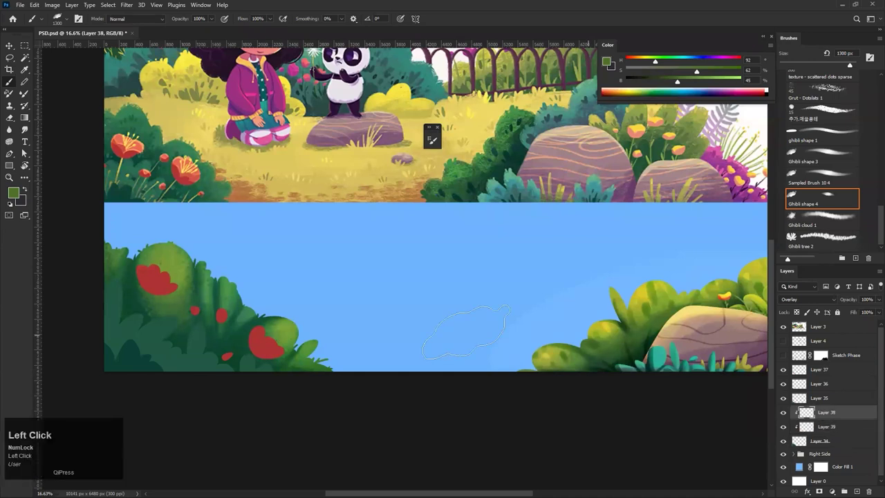
pyautogui.click(839, 427)
pyautogui.click(835, 415)
pyautogui.click(834, 428)
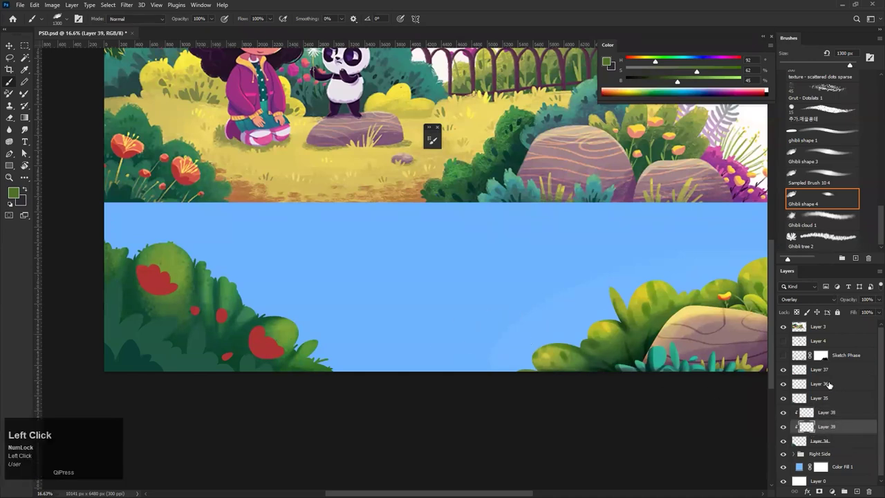
# Set Layer 39's blend mode to Multiply and reduce the brush to 175 px
pyautogui.click(813, 299)
pyautogui.click(802, 308)
pyautogui.moveTo(178, 311); pyautogui.dragTo(206, 317)
pyautogui.press('[')
pyautogui.press('[')
pyautogui.press('[')
pyautogui.press('[')
pyautogui.press('[')
pyautogui.press('[')
pyautogui.press('[')
pyautogui.press('[')
pyautogui.press('[')
pyautogui.press('[')
pyautogui.press('[')
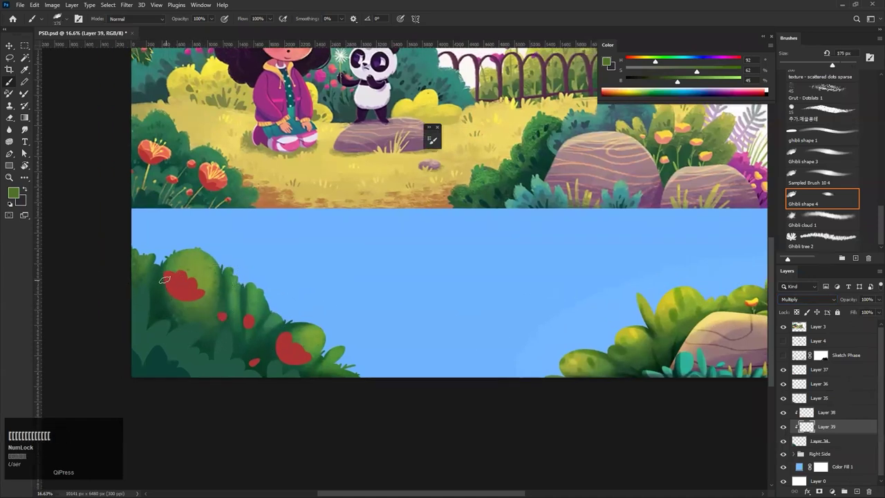
# Refine the shading around the left bush's round clump and lower leaves with brush sizes of 125 and 300 px, undoing unwanted strokes
pyautogui.hotkey('ctrl', 'z')
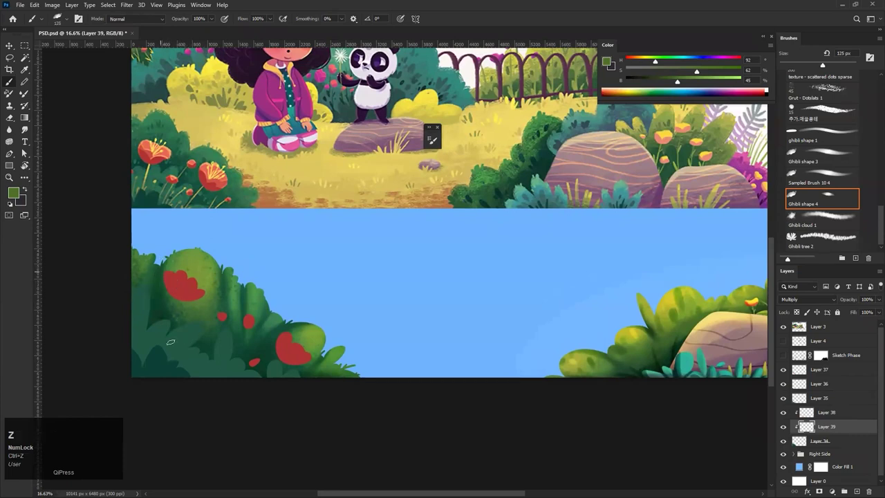
pyautogui.moveTo(164, 274); pyautogui.dragTo(183, 263)
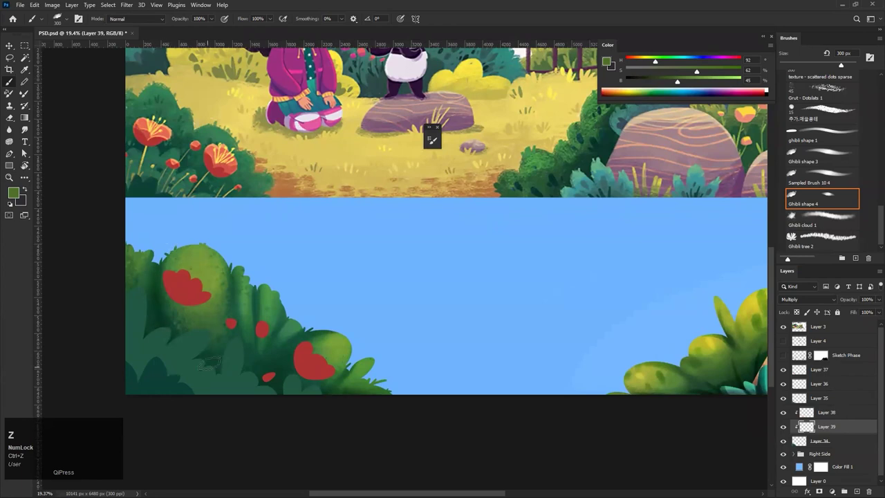
pyautogui.moveTo(284, 322); pyautogui.dragTo(281, 350)
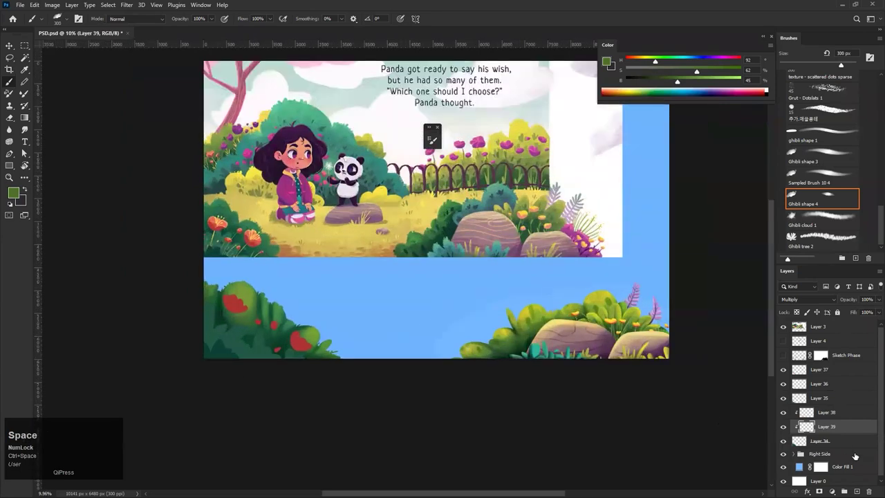
# Merge Layers 34, 38 and 39 into one layer and toggle its visibility to check the left bush
pyautogui.click(845, 444)
pyautogui.keyDown('shift'); pyautogui.click(834, 418); pyautogui.keyUp('shift')
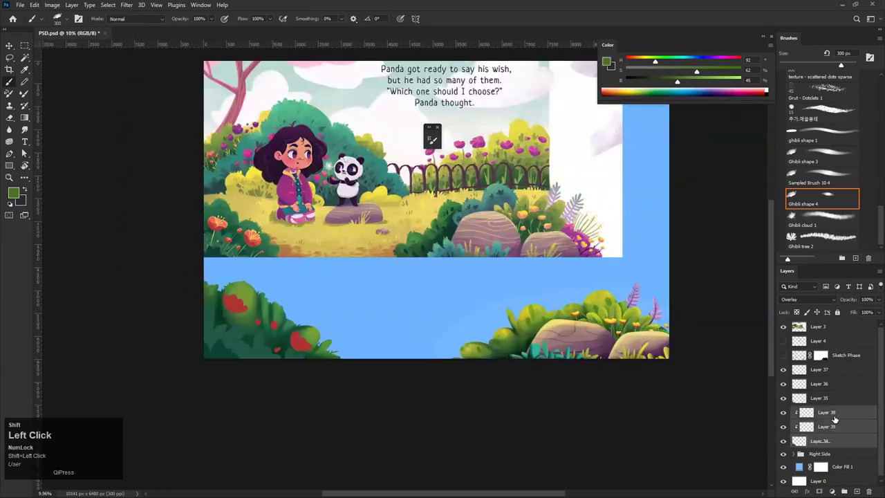
pyautogui.hotkey('ctrl', 'e')
pyautogui.click(783, 413)
pyautogui.click(784, 412)
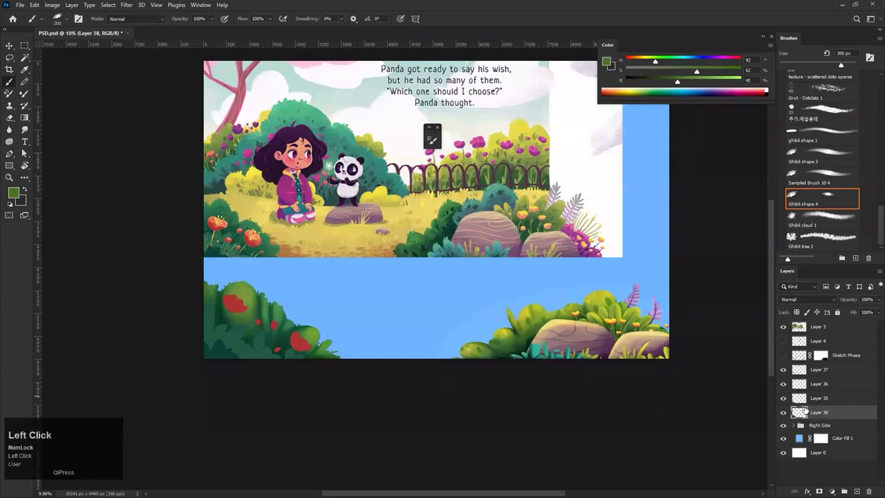
# Select Layer 35, toggle its visibility to identify the front leaves, and lock its transparent pixels
pyautogui.click(803, 398)
pyautogui.click(783, 399)
pyautogui.click(784, 398)
pyautogui.moveTo(232, 338); pyautogui.dragTo(296, 359)
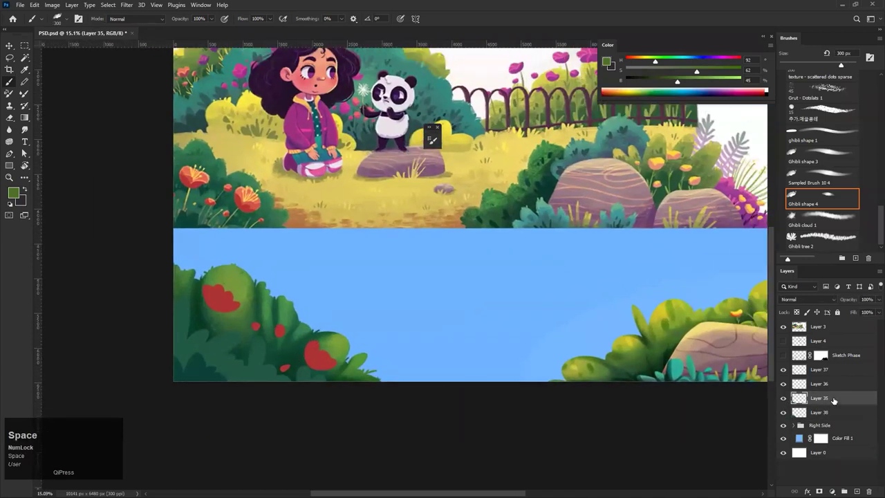
pyautogui.click(796, 312)
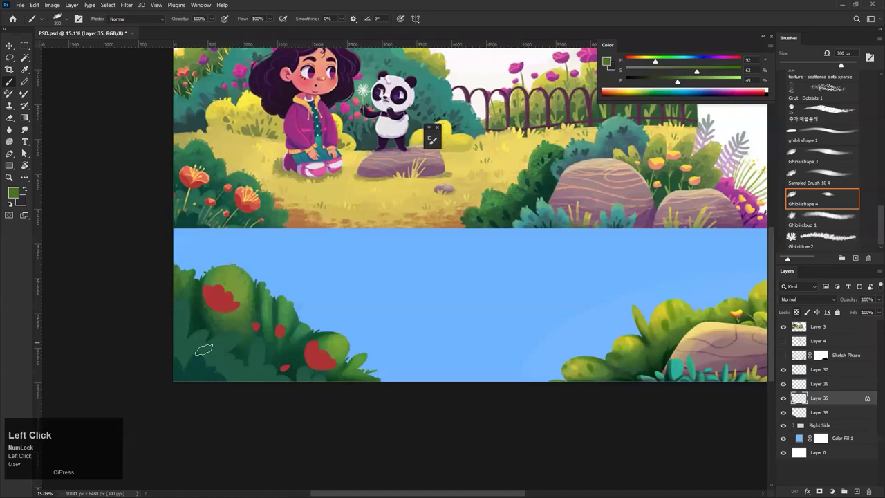
# Enlarge the brush to 1300 px and paint yellow-green sampled from the round clump over the left bush's front leaves, undoing unwanted strokes
pyautogui.moveTo(224, 343); pyautogui.dragTo(275, 343)
pyautogui.press('b')
pyautogui.press(']')
pyautogui.press(']')
pyautogui.press(']')
pyautogui.press(']')
pyautogui.press(']')
pyautogui.press(']')
pyautogui.press(']')
pyautogui.press(']')
pyautogui.press(']')
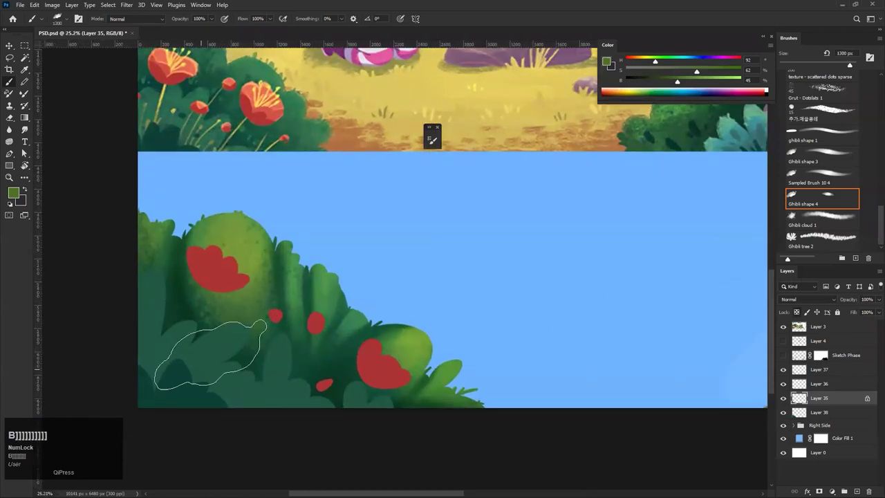
pyautogui.moveTo(306, 313); pyautogui.dragTo(276, 329)
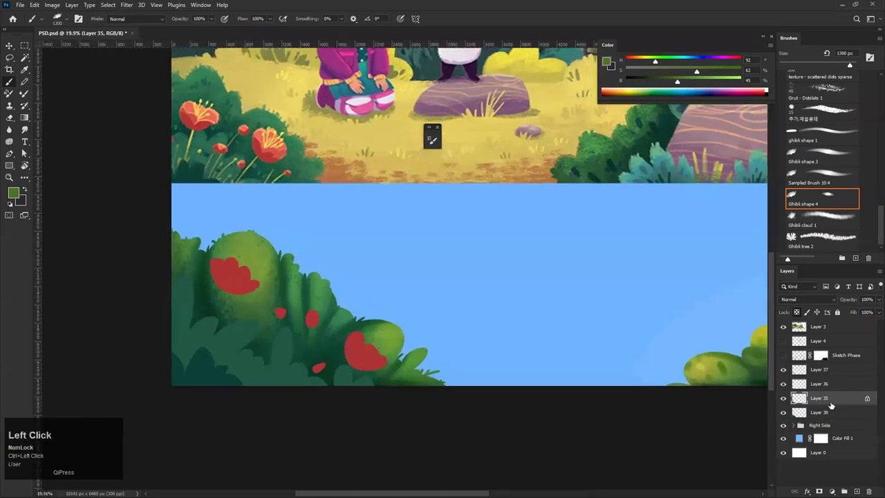
pyautogui.press('space')
pyautogui.moveTo(275, 327); pyautogui.dragTo(246, 301)
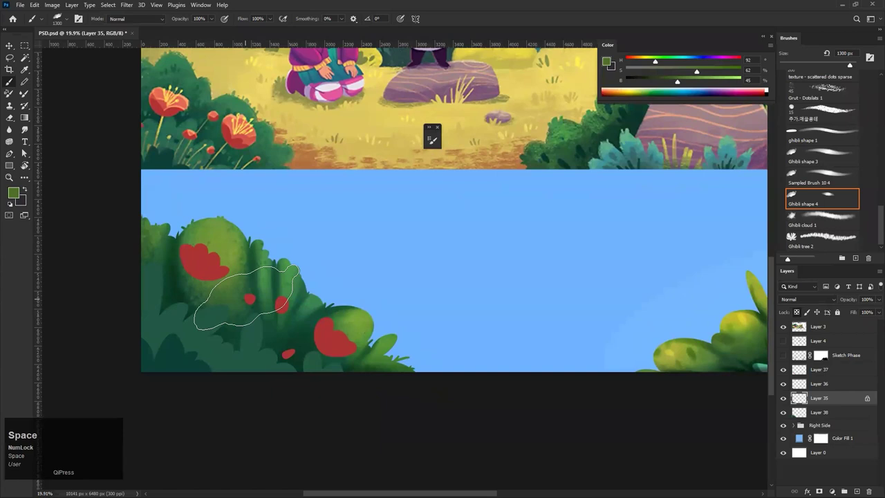
pyautogui.keyDown('alt'); pyautogui.click(233, 255); pyautogui.keyUp('alt')
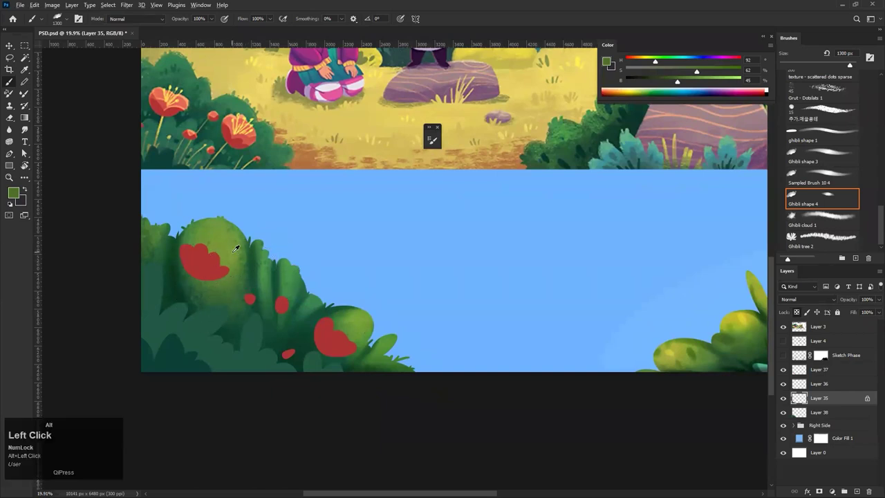
pyautogui.moveTo(157, 309)
pyautogui.mouseDown()
pyautogui.moveTo(171, 296)
pyautogui.moveTo(195, 332)
pyautogui.moveTo(203, 316)
pyautogui.moveTo(317, 379)
pyautogui.mouseUp()
pyautogui.moveTo(224, 313)
pyautogui.mouseDown()
pyautogui.moveTo(294, 368)
pyautogui.moveTo(260, 359)
pyautogui.moveTo(178, 296)
pyautogui.mouseUp()
pyautogui.hotkey('ctrl', 'z')
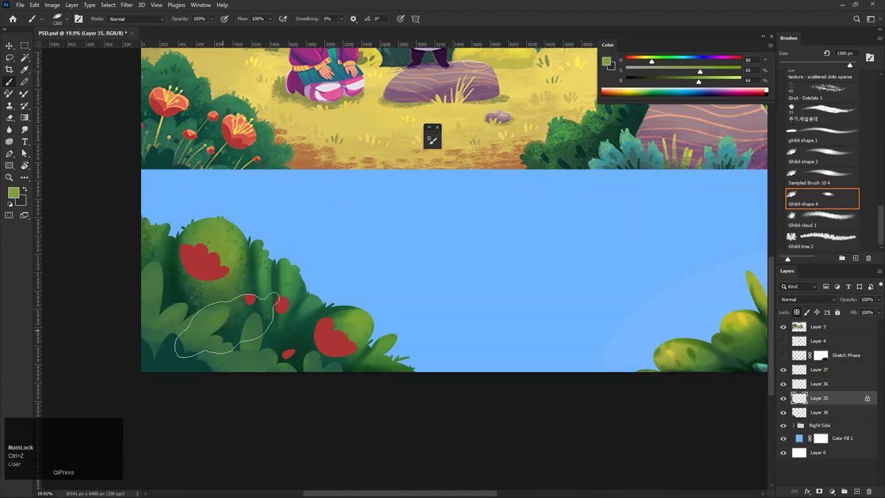
pyautogui.hotkey('ctrl', 'z')
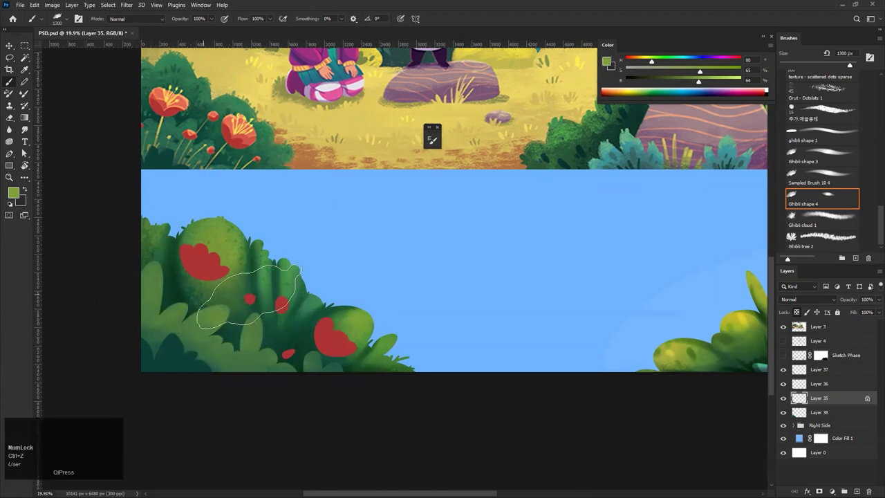
# Sample the dark green of the bush and darken the base of the front leaves, undoing unwanted strokes
pyautogui.moveTo(279, 375); pyautogui.dragTo(288, 356)
pyautogui.keyDown('alt'); pyautogui.click(297, 335); pyautogui.keyUp('alt')
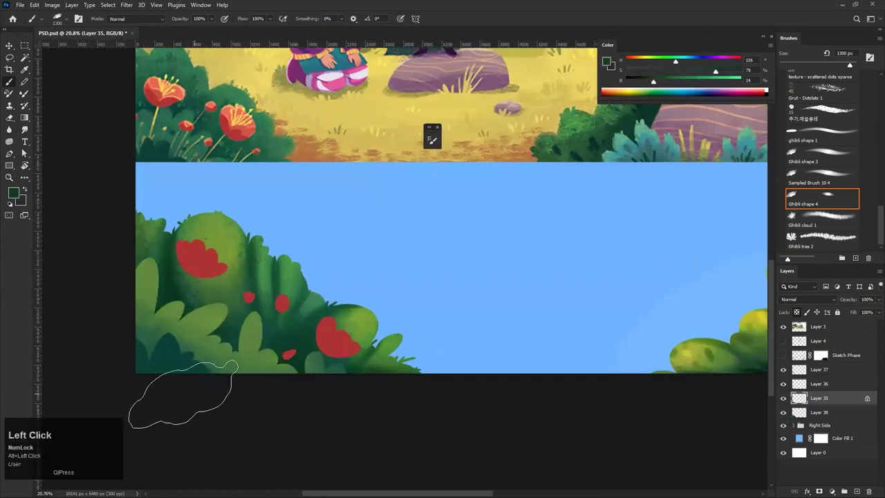
pyautogui.moveTo(182, 317); pyautogui.dragTo(244, 404)
pyautogui.hotkey('ctrl', 'space')
pyautogui.moveTo(270, 345)
pyautogui.mouseDown()
pyautogui.moveTo(221, 377)
pyautogui.moveTo(266, 351)
pyautogui.moveTo(242, 346)
pyautogui.mouseUp()
pyautogui.hotkey('ctrl', 'z')
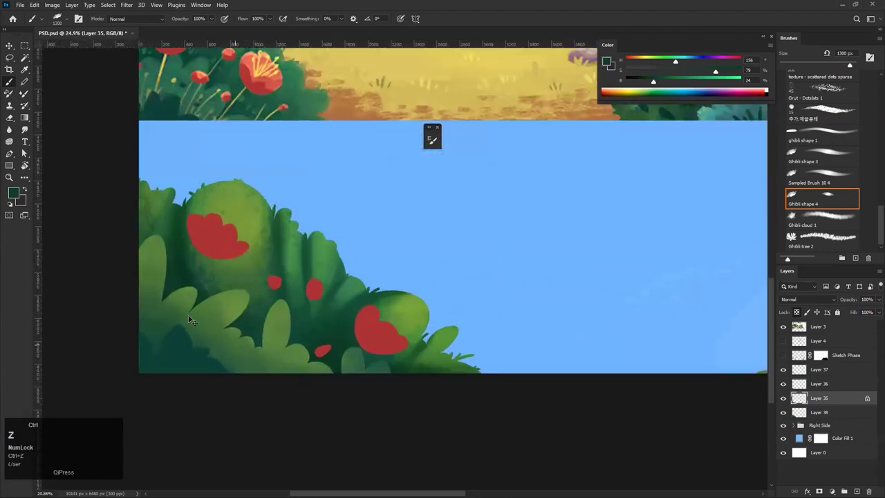
pyautogui.hotkey('ctrl', 'space')
pyautogui.moveTo(267, 380); pyautogui.dragTo(217, 282)
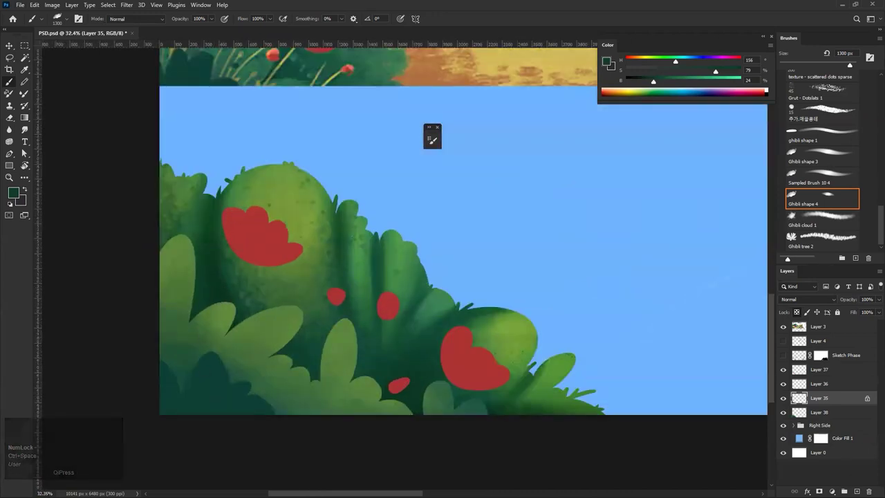
# Add Layer 39 in Multiply mode and Layer 40 in Overlay mode above Layer 35
pyautogui.click(856, 491)
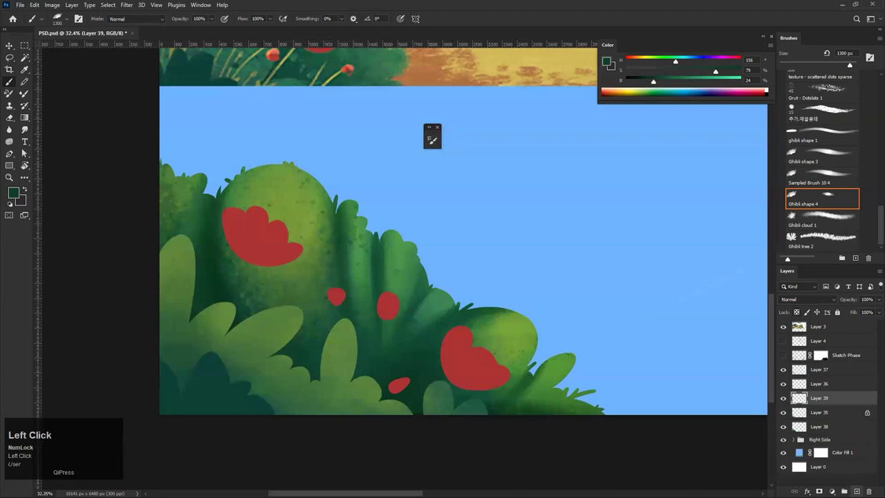
pyautogui.click(799, 298)
pyautogui.click(799, 304)
pyautogui.click(832, 399)
pyautogui.click(792, 299)
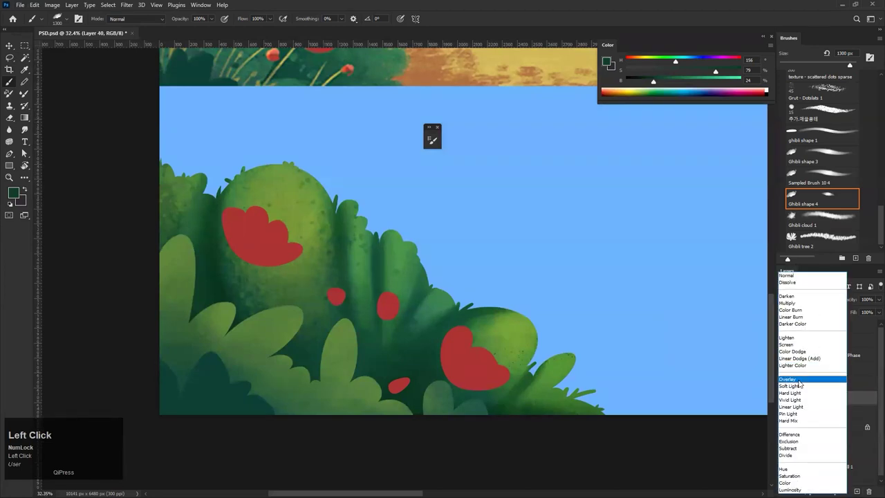
pyautogui.click(797, 380)
# Clip Layers 39 and 40 to Layer 35 and make Layer 39 the active layer
pyautogui.click(828, 413)
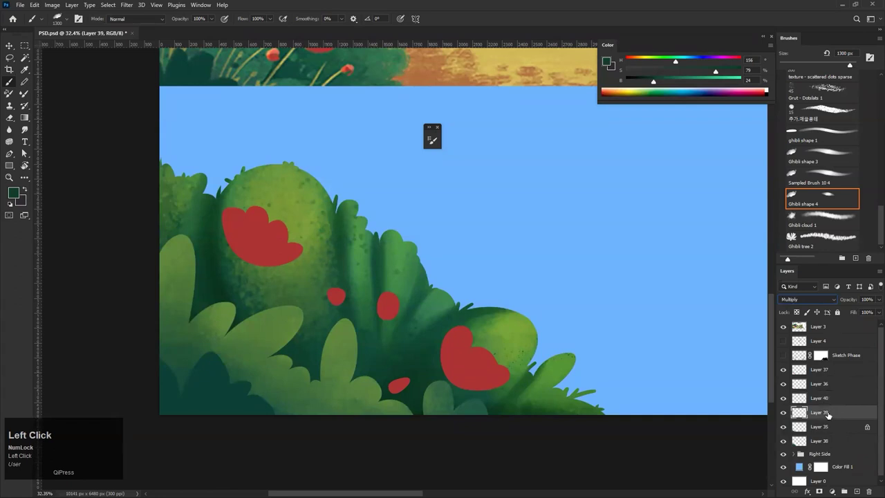
pyautogui.keyDown('shift'); pyautogui.click(827, 402); pyautogui.keyUp('shift')
pyautogui.rightClick(828, 404)
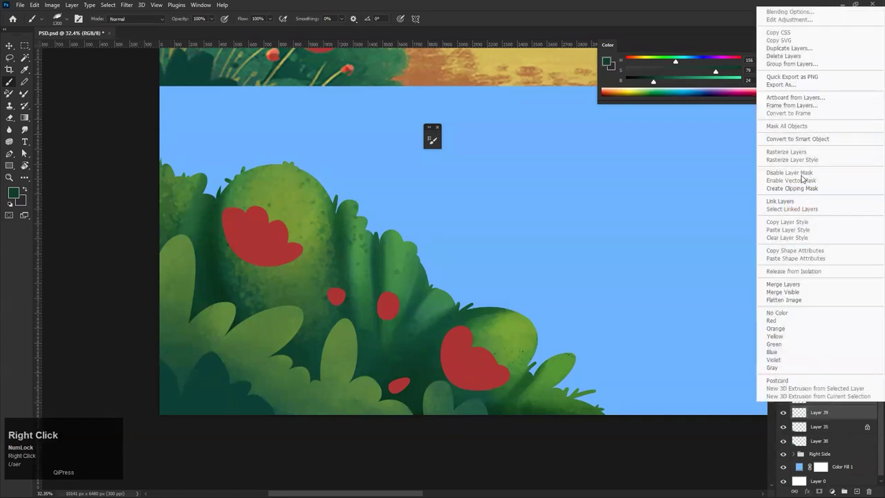
pyautogui.click(793, 187)
pyautogui.click(839, 413)
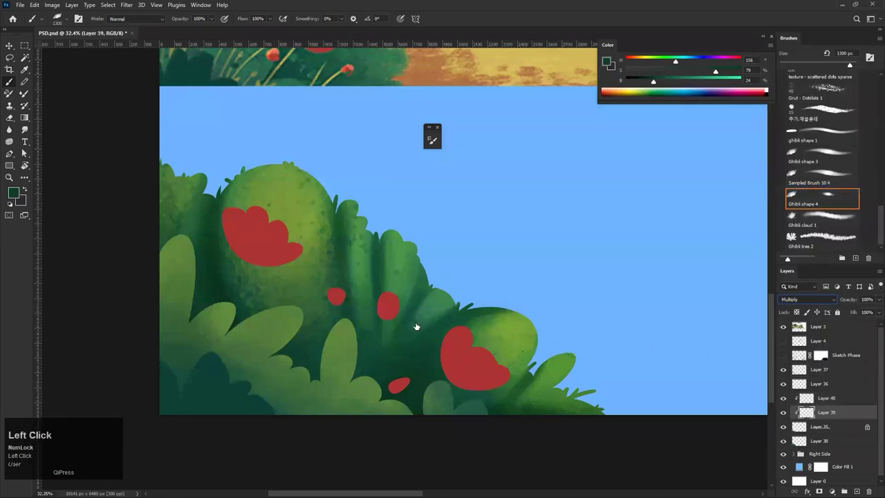
# Try shading between the leftmost front leaves on Layer 39 with dark green and a 250 px brush, then undo the strokes
pyautogui.press('b')
pyautogui.click(301, 298)
pyautogui.moveTo(300, 298); pyautogui.dragTo(283, 299)
pyautogui.press('[')
pyautogui.press('[')
pyautogui.press('[')
pyautogui.press('[')
pyautogui.press('[')
pyautogui.press('[')
pyautogui.press('[')
pyautogui.press('[')
pyautogui.press('[')
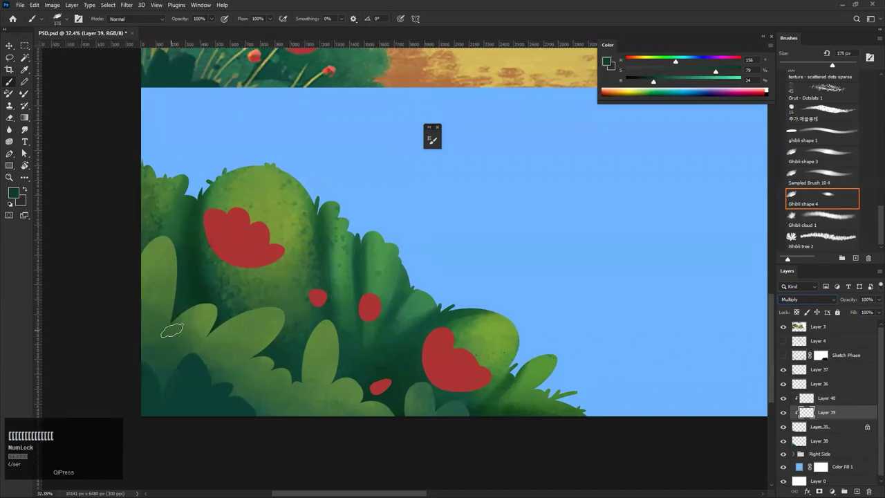
pyautogui.moveTo(216, 293); pyautogui.dragTo(229, 278)
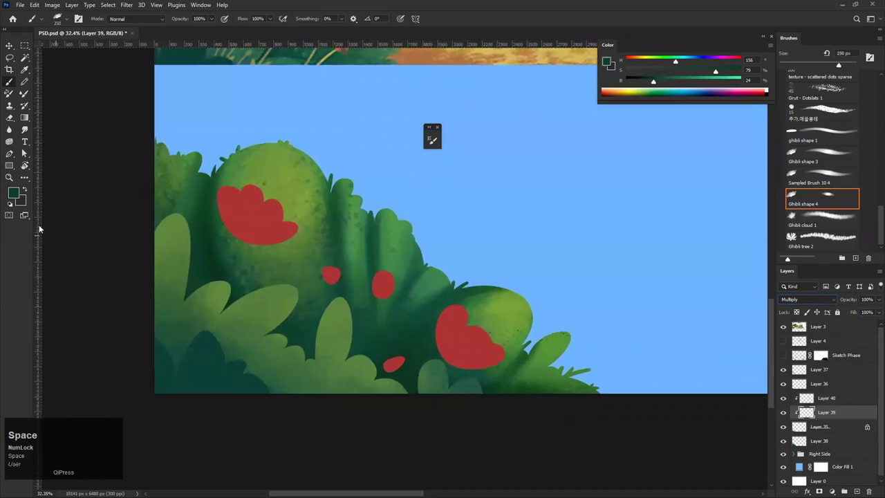
pyautogui.moveTo(189, 301)
pyautogui.mouseDown()
pyautogui.moveTo(170, 353)
pyautogui.moveTo(161, 344)
pyautogui.moveTo(197, 311)
pyautogui.mouseUp()
pyautogui.hotkey('ctrl', 'z')
pyautogui.moveTo(184, 209); pyautogui.dragTo(166, 377)
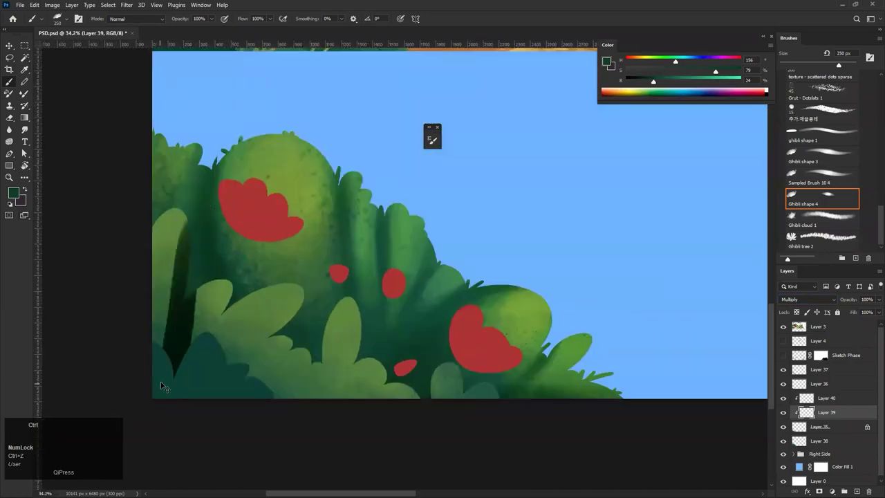
pyautogui.hotkey('ctrl', 'z')
# Try shading the left front leaves with mid green sampled from the round clump and a 700 px brush, then undo the strokes
pyautogui.keyDown('alt'); pyautogui.click(315, 239); pyautogui.keyUp('alt')
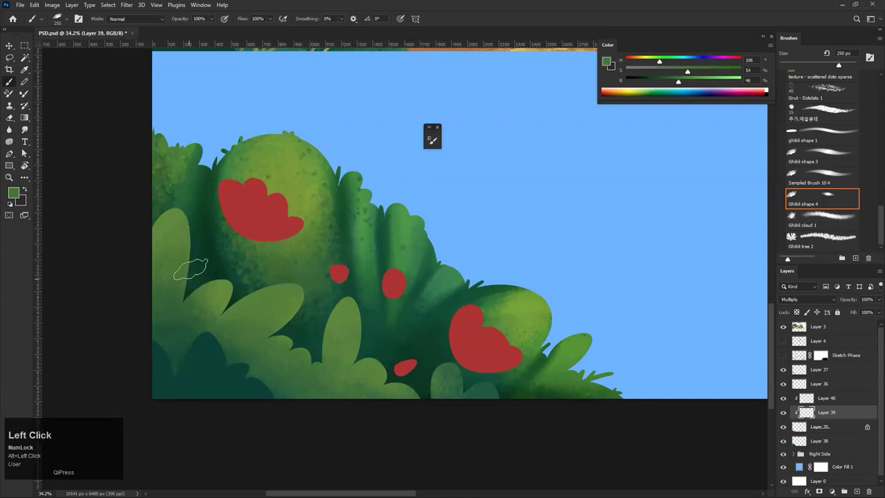
pyautogui.press(']')
pyautogui.press(']')
pyautogui.press(']')
pyautogui.press(']')
pyautogui.press(']')
pyautogui.moveTo(217, 325); pyautogui.dragTo(174, 355)
pyautogui.hotkey('ctrl', 'z')
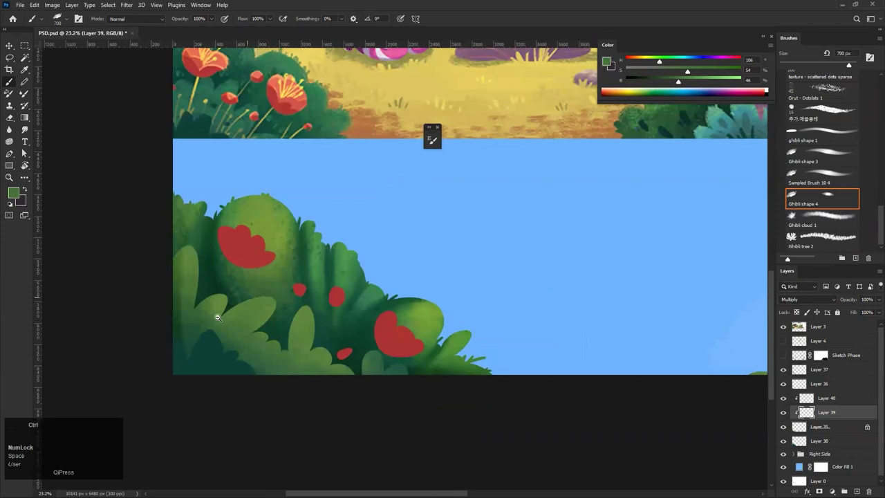
pyautogui.moveTo(218, 318); pyautogui.dragTo(231, 312)
pyautogui.hotkey('ctrl', 'z')
# Set the foreground color to a muted blue with hue 224, saturation 53 and brightness 51
pyautogui.click(17, 195)
pyautogui.moveTo(365, 322); pyautogui.dragTo(365, 290)
pyautogui.moveTo(312, 315); pyautogui.dragTo(295, 302)
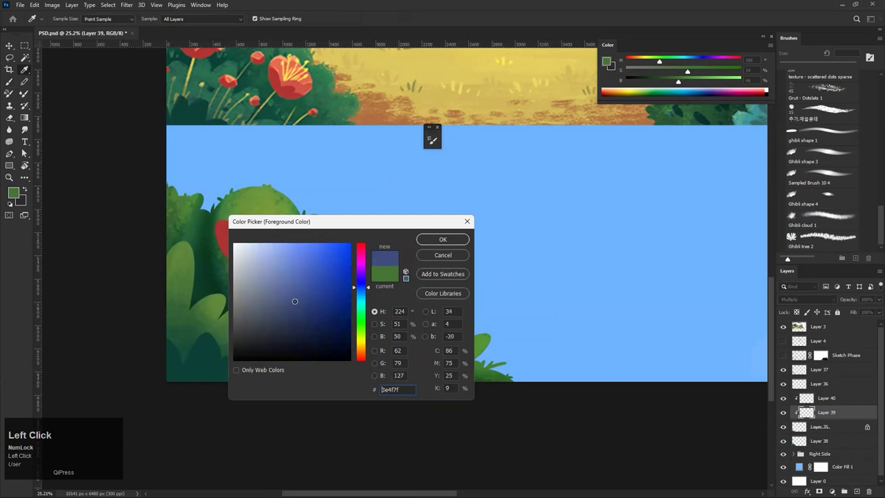
pyautogui.click(435, 240)
# Shade the lower part of the left front leaves in blue with a 1300 px brush on Layer 39, undoing unwanted strokes
pyautogui.hotkey('ctrl', 'z')
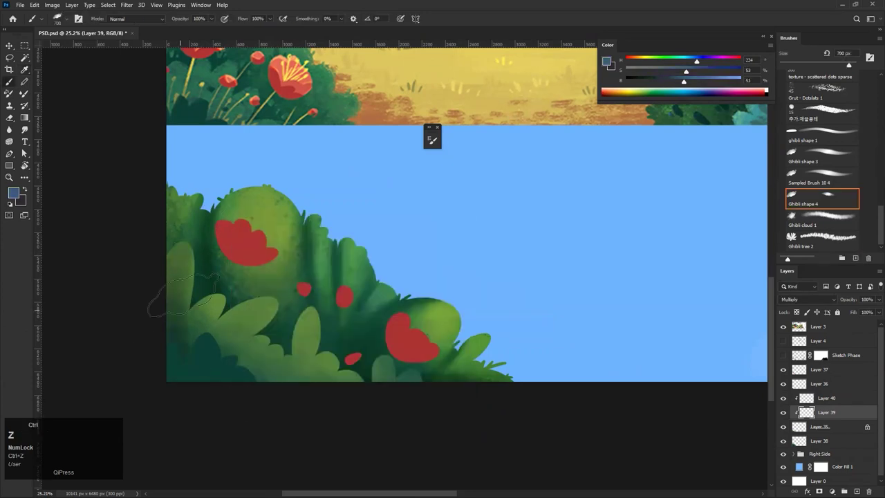
pyautogui.moveTo(139, 276); pyautogui.dragTo(162, 330)
pyautogui.moveTo(285, 342)
pyautogui.mouseDown()
pyautogui.moveTo(236, 380)
pyautogui.moveTo(263, 381)
pyautogui.moveTo(175, 267)
pyautogui.mouseUp()
pyautogui.moveTo(317, 367)
pyautogui.mouseDown()
pyautogui.moveTo(249, 399)
pyautogui.moveTo(295, 383)
pyautogui.moveTo(315, 354)
pyautogui.mouseUp()
pyautogui.hotkey('ctrl', 'z')
pyautogui.hotkey('ctrl', 'z')
pyautogui.press(']')
pyautogui.press(']')
pyautogui.press(']')
pyautogui.press(']')
pyautogui.press(']')
pyautogui.press(']')
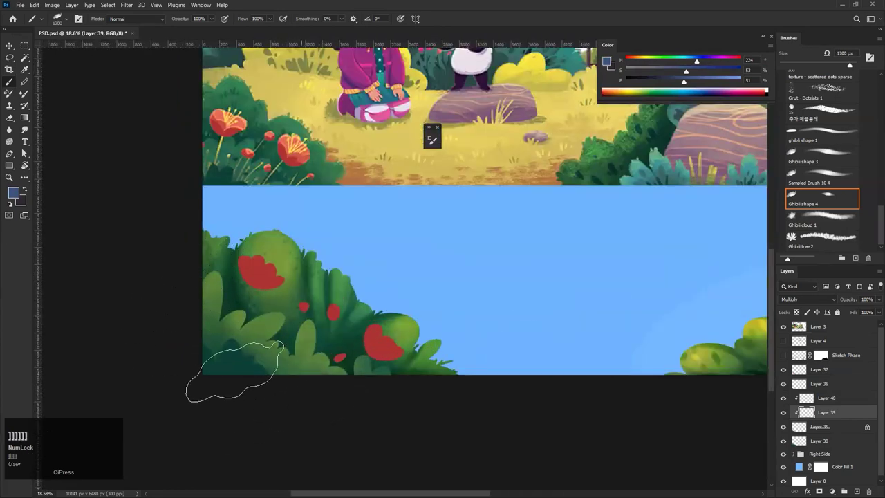
pyautogui.hotkey('ctrl', 'z')
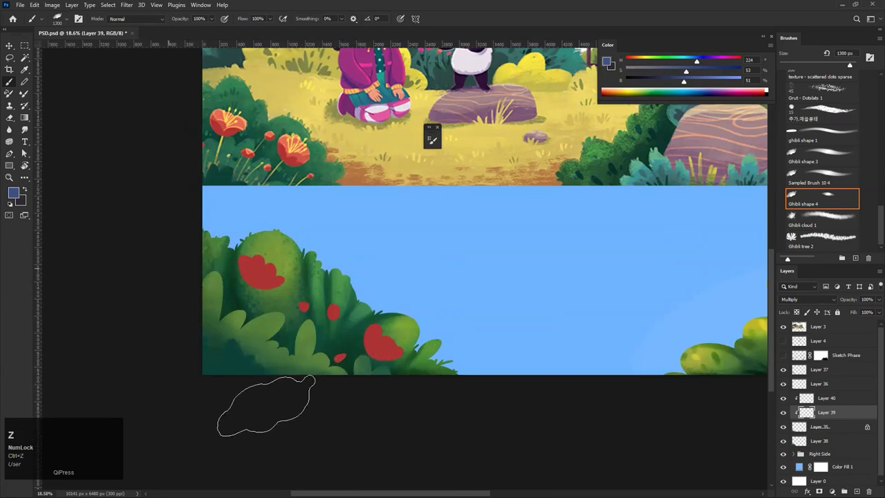
pyautogui.press('z')
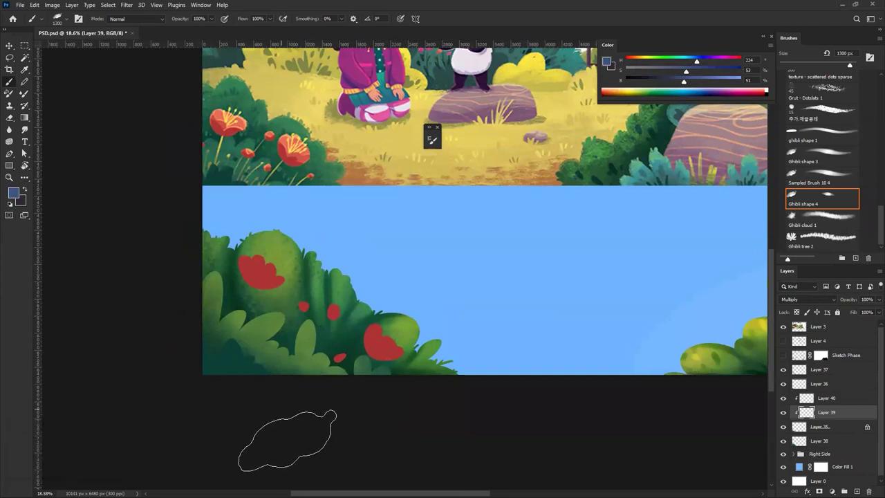
pyautogui.moveTo(300, 419); pyautogui.dragTo(244, 416)
# Shade the left edge of the upright middle leaf and its base with a 175 px brush, undoing unwanted strokes
pyautogui.click(268, 370)
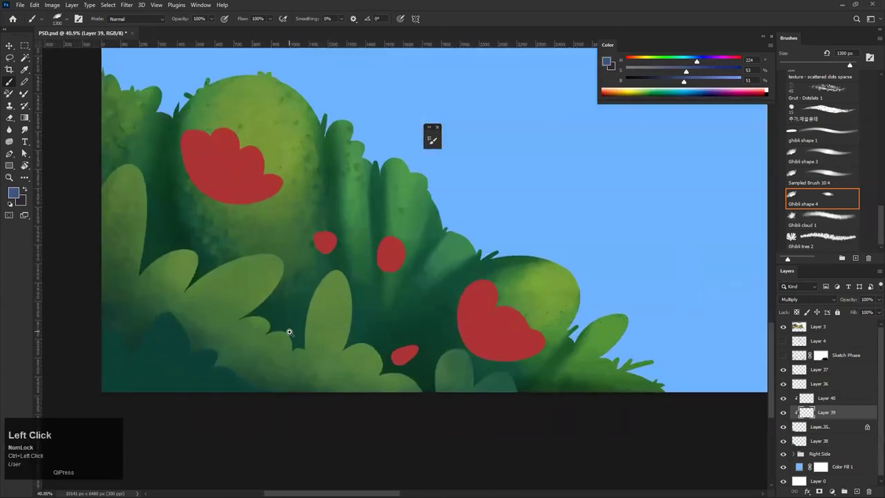
pyautogui.press('[')
pyautogui.press('[')
pyautogui.press('[')
pyautogui.press('[')
pyautogui.press('[')
pyautogui.press('[')
pyautogui.press('[')
pyautogui.press('[')
pyautogui.press('[')
pyautogui.press('[')
pyautogui.press('[')
pyautogui.press('[')
pyautogui.press('[')
pyautogui.press('[')
pyautogui.press('[')
pyautogui.press('[')
pyautogui.press('[')
pyautogui.press('[')
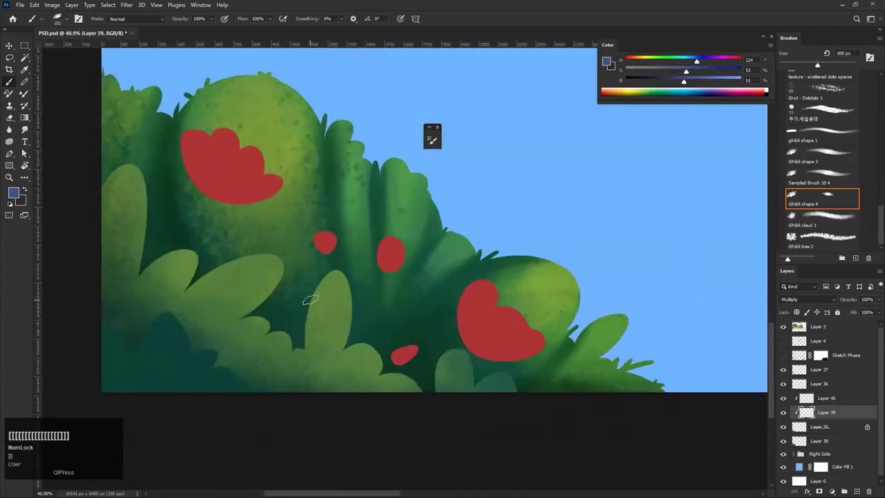
pyautogui.moveTo(314, 295); pyautogui.dragTo(308, 375)
pyautogui.press(']')
pyautogui.hotkey('ctrl', 'z')
pyautogui.moveTo(325, 283); pyautogui.dragTo(335, 427)
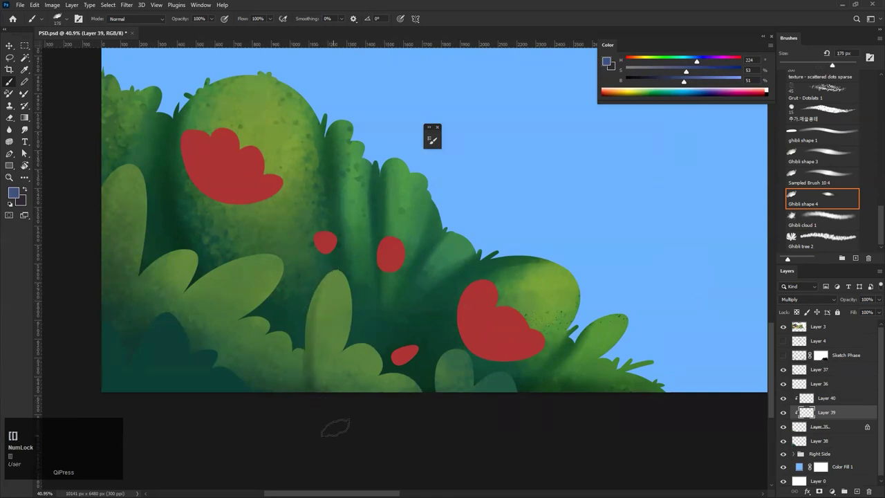
pyautogui.moveTo(320, 294); pyautogui.dragTo(349, 413)
pyautogui.hotkey('ctrl', 'z')
pyautogui.hotkey('ctrl', 'z')
pyautogui.moveTo(319, 294)
pyautogui.mouseDown()
pyautogui.moveTo(305, 325)
pyautogui.moveTo(334, 396)
pyautogui.mouseUp()
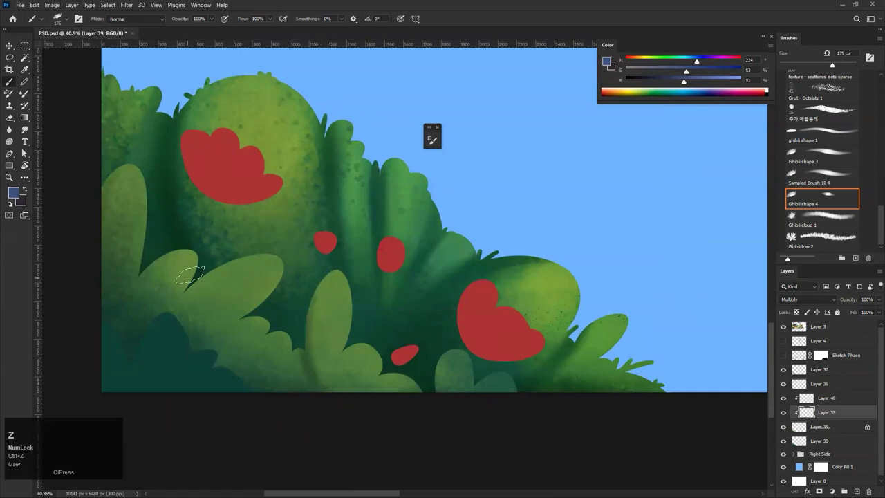
# Add shadows where the large left front leaves overlap, using brush sizes of 175 and 125 px
pyautogui.moveTo(181, 302); pyautogui.dragTo(205, 280)
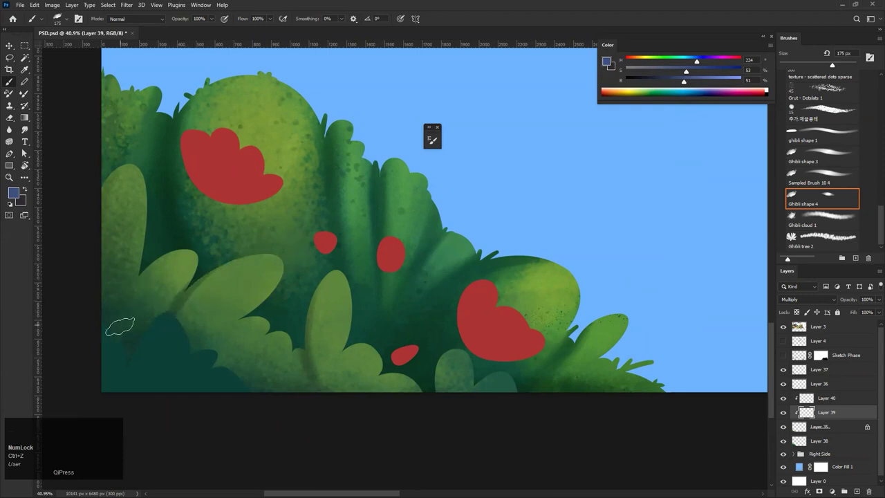
pyautogui.hotkey('ctrl', 'z')
pyautogui.moveTo(142, 273); pyautogui.dragTo(134, 315)
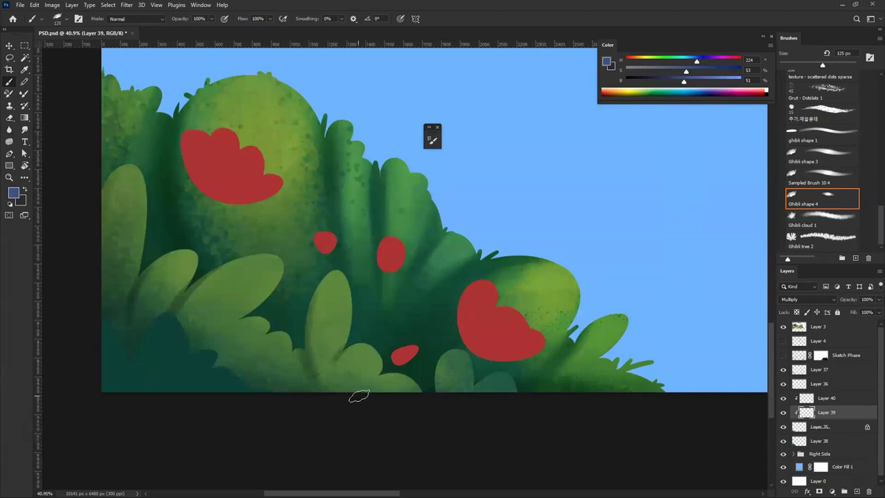
# Shade the edges of the small rounded leaves along the bush's bottom edge with the 125 px brush
pyautogui.hotkey('ctrl', 'z')
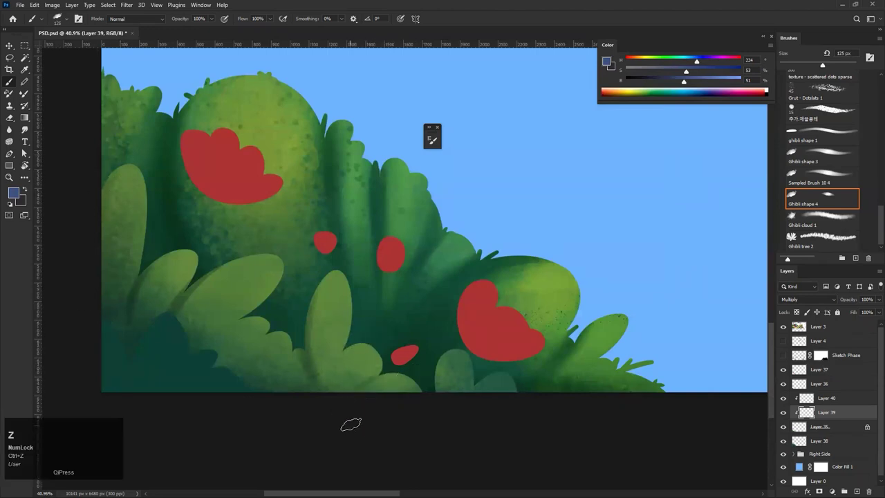
pyautogui.moveTo(402, 370); pyautogui.dragTo(360, 388)
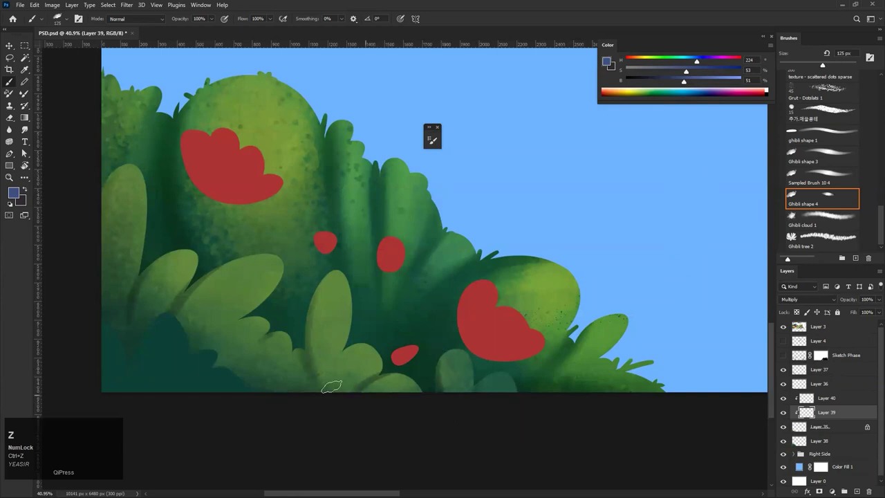
pyautogui.moveTo(300, 358)
pyautogui.mouseDown()
pyautogui.moveTo(195, 362)
pyautogui.moveTo(270, 310)
pyautogui.moveTo(336, 280)
pyautogui.mouseUp()
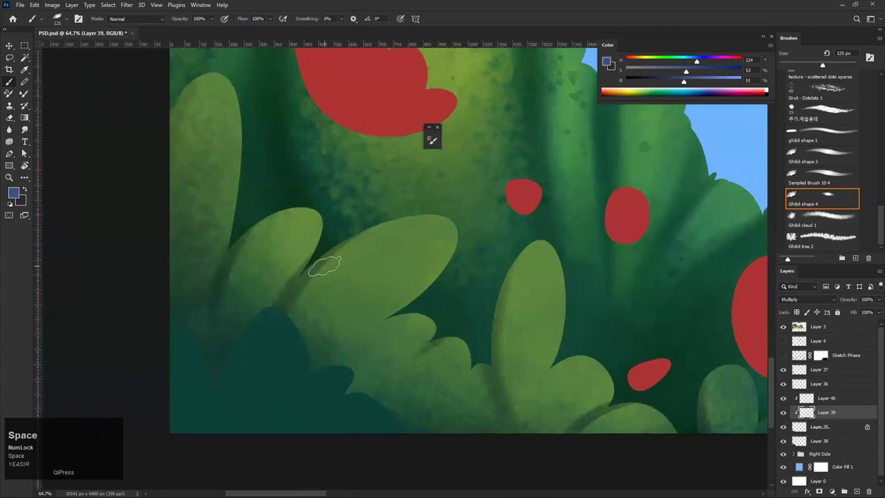
# Deepen the shadows at the bases of the left front leaves with a 100 px brush, undoing unwanted strokes
pyautogui.press('[')
pyautogui.hotkey('ctrl', 'z')
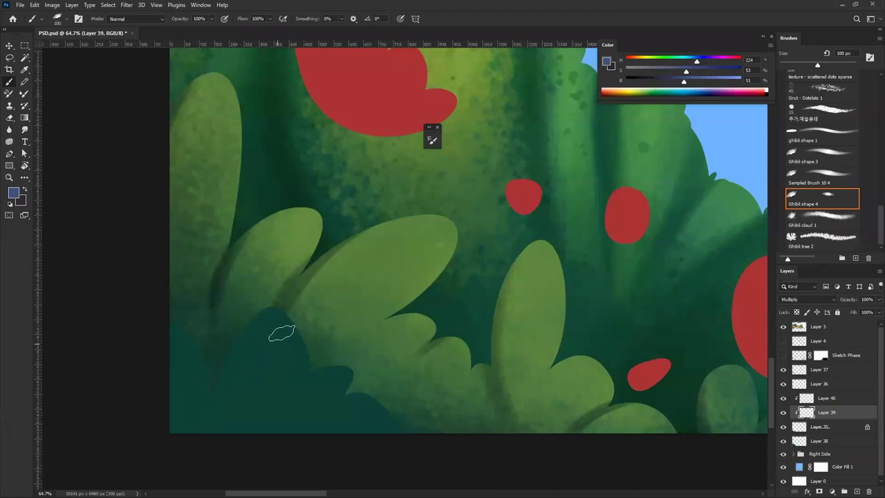
pyautogui.hotkey('ctrl', 'z')
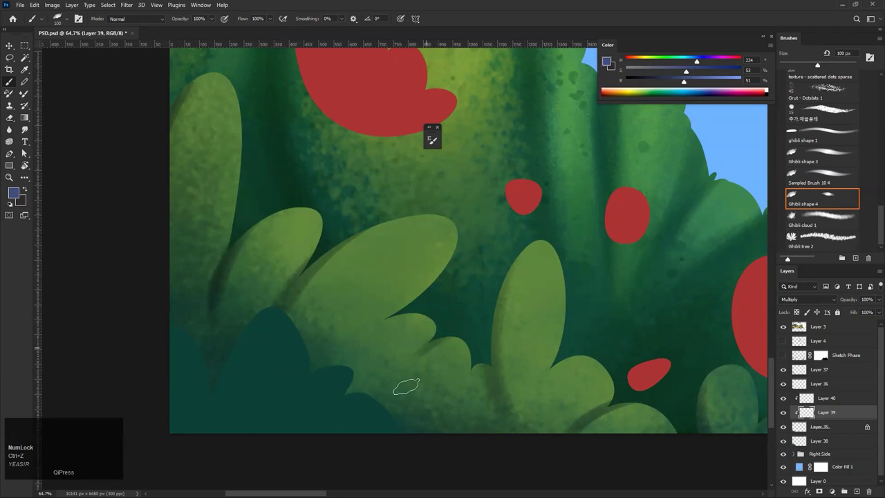
pyautogui.moveTo(407, 393); pyautogui.dragTo(336, 364)
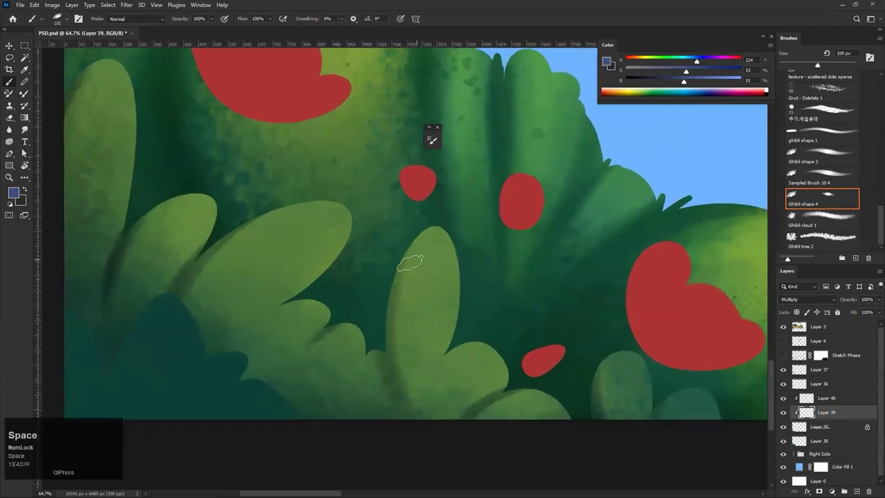
pyautogui.moveTo(397, 401); pyautogui.dragTo(406, 369)
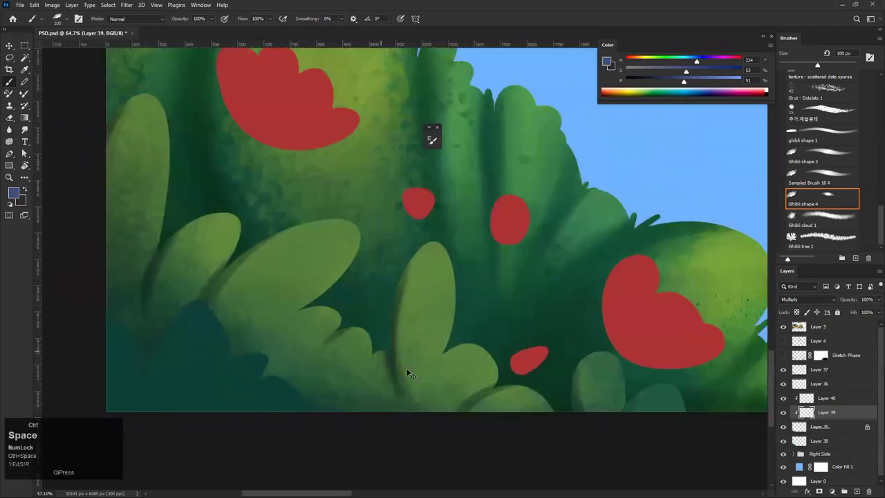
# Sample a mid green from the bushes and shade the front leaves with a 250 px brush, undoing unwanted strokes
pyautogui.keyDown('alt'); pyautogui.click(447, 172); pyautogui.keyUp('alt')
pyautogui.moveTo(415, 388)
pyautogui.mouseDown()
pyautogui.moveTo(407, 367)
pyautogui.moveTo(348, 326)
pyautogui.moveTo(322, 343)
pyautogui.mouseUp()
pyautogui.keyDown('alt'); pyautogui.click(350, 212); pyautogui.keyUp('alt')
pyautogui.keyDown('alt'); pyautogui.click(302, 161); pyautogui.keyUp('alt')
pyautogui.moveTo(311, 280); pyautogui.dragTo(330, 371)
pyautogui.hotkey('ctrl', 'z')
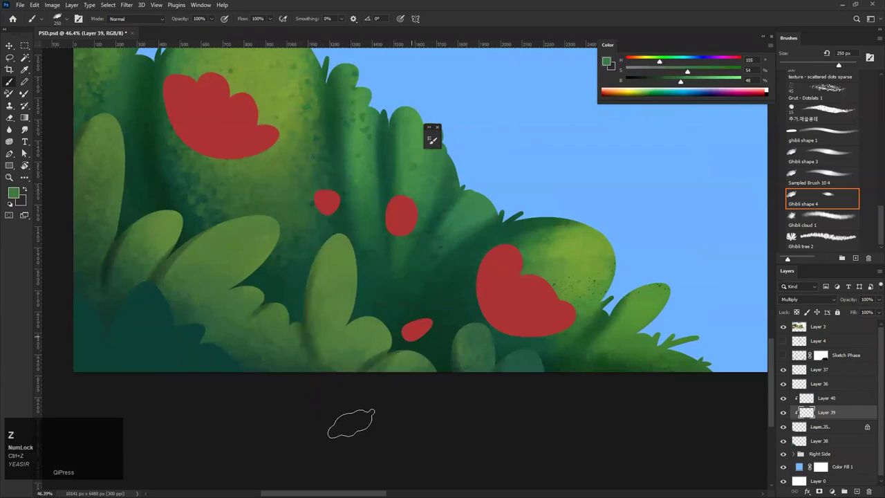
pyautogui.moveTo(445, 360); pyautogui.dragTo(399, 403)
pyautogui.moveTo(329, 331)
pyautogui.mouseDown()
pyautogui.moveTo(396, 330)
pyautogui.moveTo(360, 348)
pyautogui.mouseUp()
pyautogui.hotkey('ctrl', 'z')
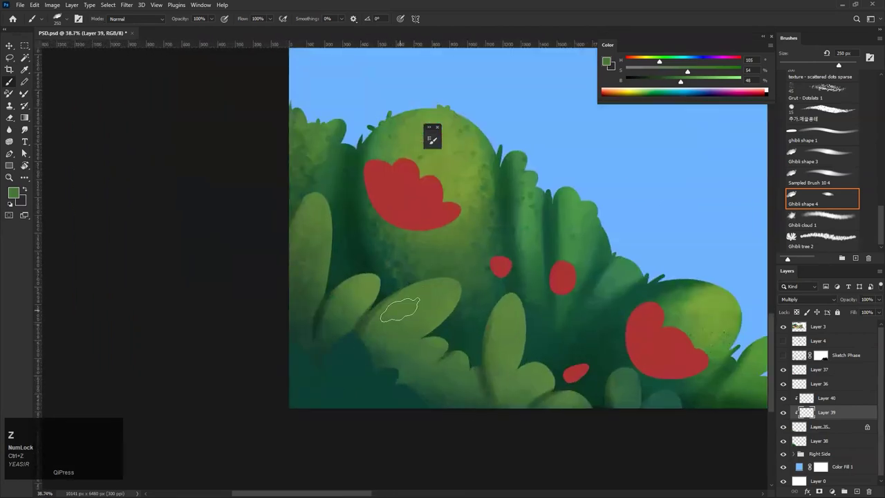
# Sample the dark green (H 141, S 64, B 36) beside the rounded rear bush and shade the left front leaves, undoing unwanted strokes
pyautogui.keyDown('alt'); pyautogui.click(423, 277); pyautogui.keyUp('alt')
pyautogui.keyDown('alt'); pyautogui.click(375, 308); pyautogui.keyUp('alt')
pyautogui.moveTo(474, 274); pyautogui.dragTo(386, 330)
pyautogui.hotkey('ctrl', 'z')
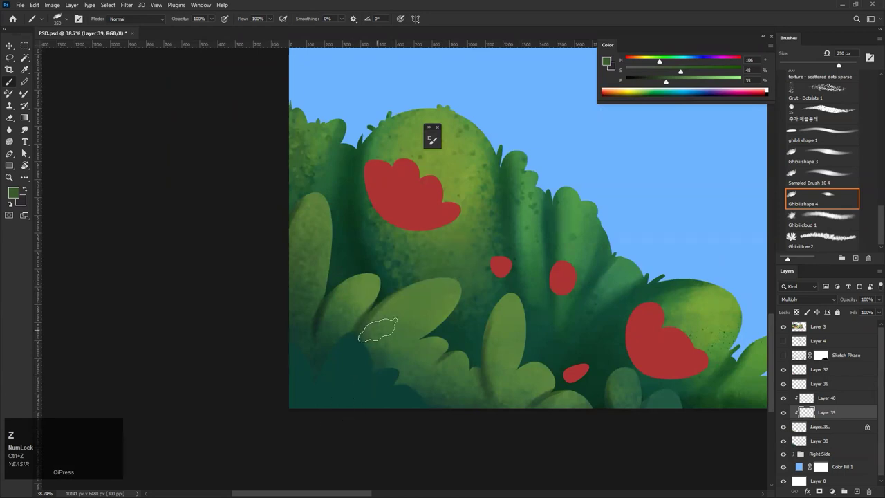
pyautogui.keyDown('alt'); pyautogui.click(334, 172); pyautogui.keyUp('alt')
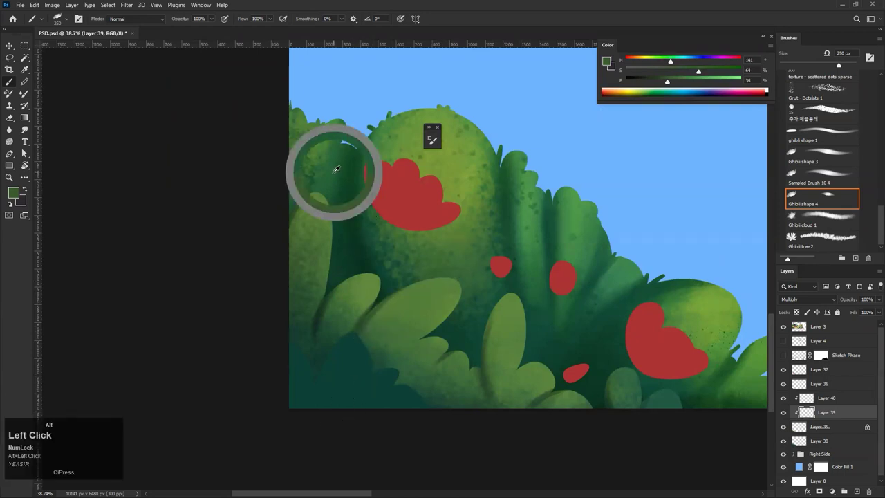
pyautogui.hotkey('ctrl', 'z')
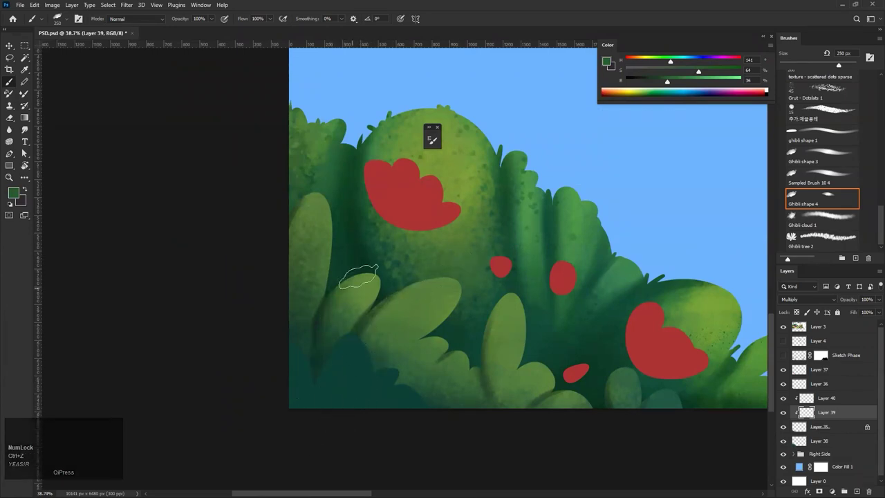
pyautogui.moveTo(352, 406); pyautogui.dragTo(344, 376)
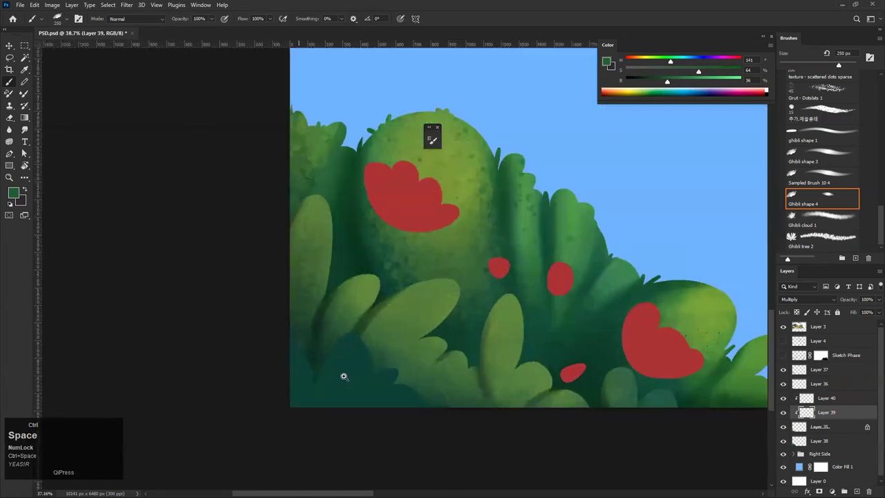
pyautogui.hotkey('ctrl', 'z')
pyautogui.hotkey('ctrl', 'space')
pyautogui.moveTo(373, 297)
pyautogui.mouseDown()
pyautogui.moveTo(325, 299)
pyautogui.moveTo(352, 248)
pyautogui.mouseUp()
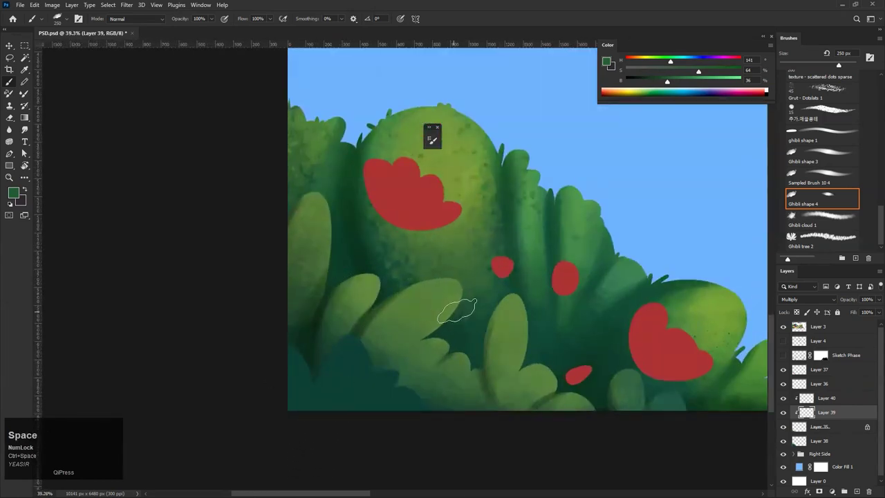
# Shade the large left front leaf with the brush enlarged to 600 px, undoing the unwanted stroke
pyautogui.press(']')
pyautogui.press(']')
pyautogui.press(']')
pyautogui.press(']')
pyautogui.press(']')
pyautogui.press(']')
pyautogui.press(']')
pyautogui.press(']')
pyautogui.hotkey('ctrl', 'z')
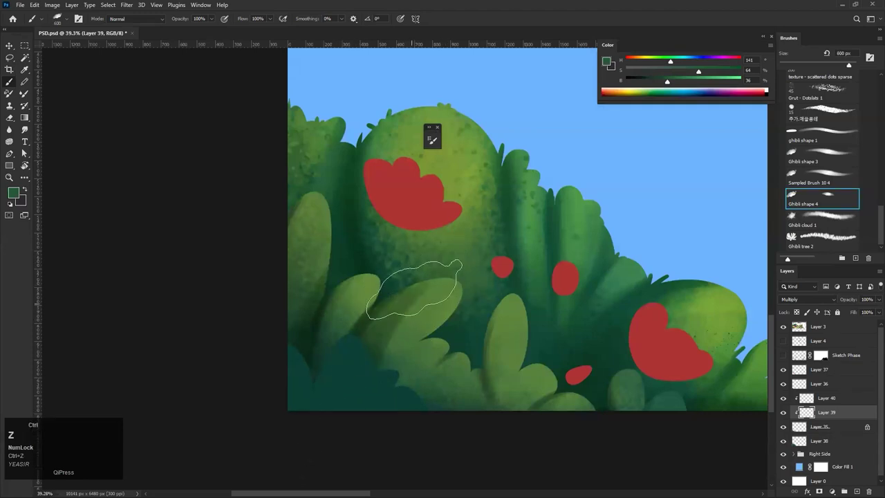
# Shade around the upright middle leaf and the leaves at its base with a 300 px brush, undoing unwanted strokes
pyautogui.hotkey('ctrl', 'space')
pyautogui.moveTo(389, 339)
pyautogui.mouseDown()
pyautogui.moveTo(395, 365)
pyautogui.moveTo(309, 326)
pyautogui.mouseUp()
pyautogui.hotkey('ctrl', 'space')
pyautogui.moveTo(432, 312); pyautogui.dragTo(456, 311)
pyautogui.press('[')
pyautogui.press('[')
pyautogui.press('[')
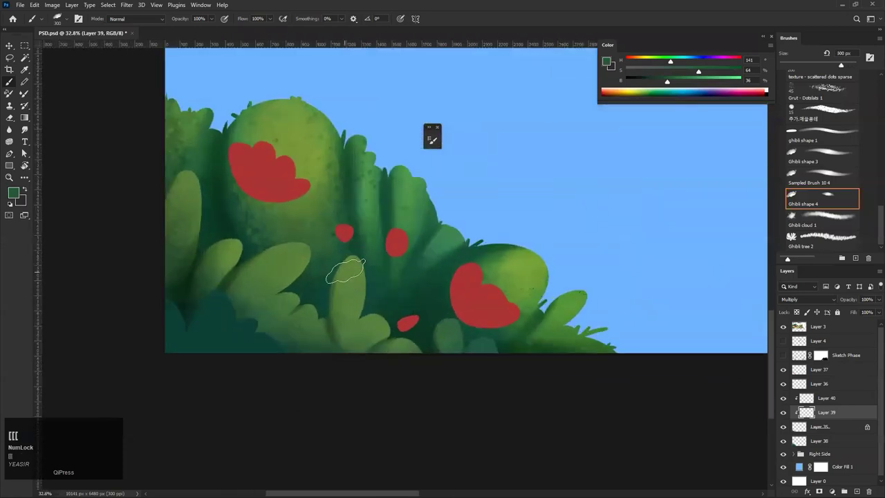
pyautogui.hotkey('ctrl', 'z')
pyautogui.hotkey('ctrl', 'z')
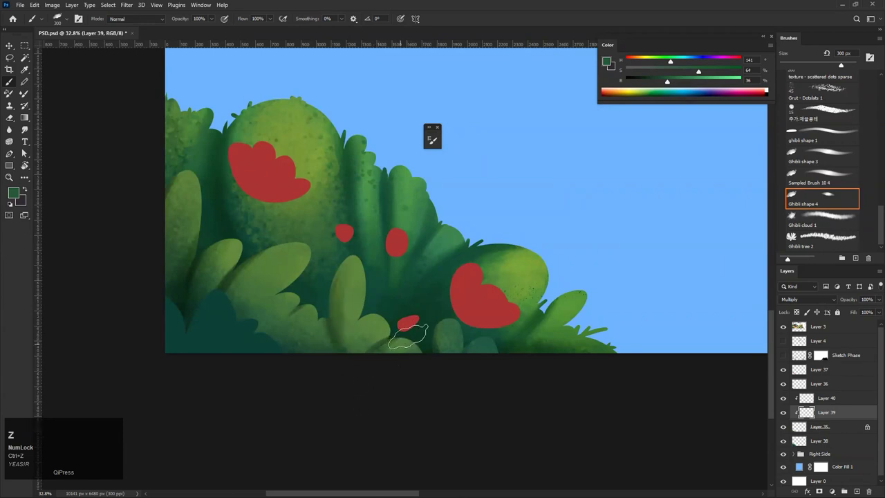
pyautogui.hotkey('ctrl', 'z')
# Shade the two small rounded leaves below the large right flower with 200 px and 150 px brushes, undoing unwanted strokes
pyautogui.press('[')
pyautogui.press('[')
pyautogui.hotkey('ctrl', 'z')
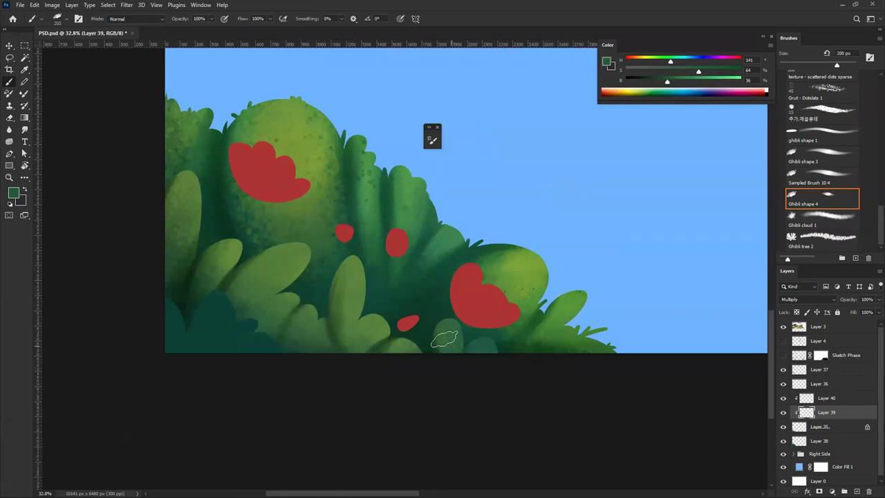
pyautogui.hotkey('ctrl', 'z')
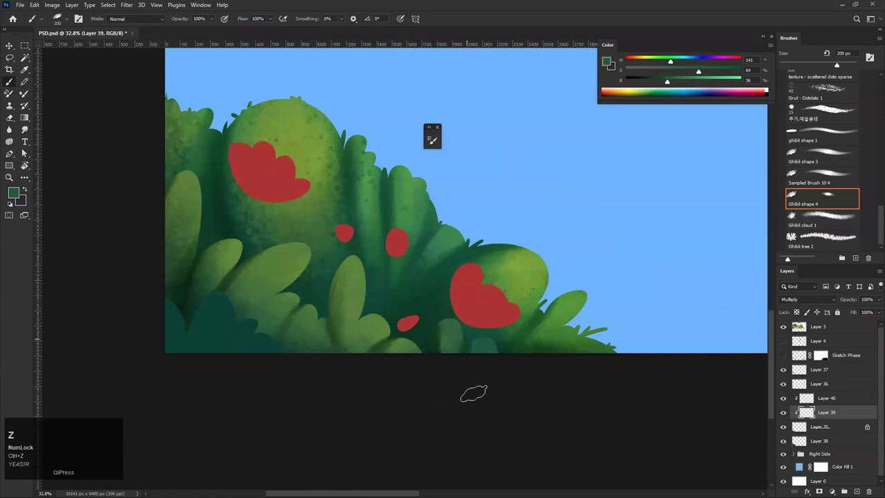
pyautogui.click(484, 387)
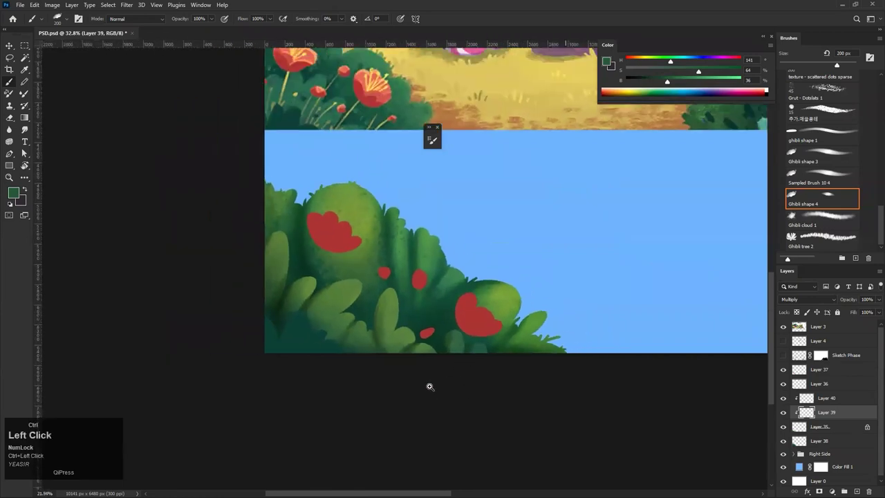
pyautogui.press('[')
pyautogui.press('[')
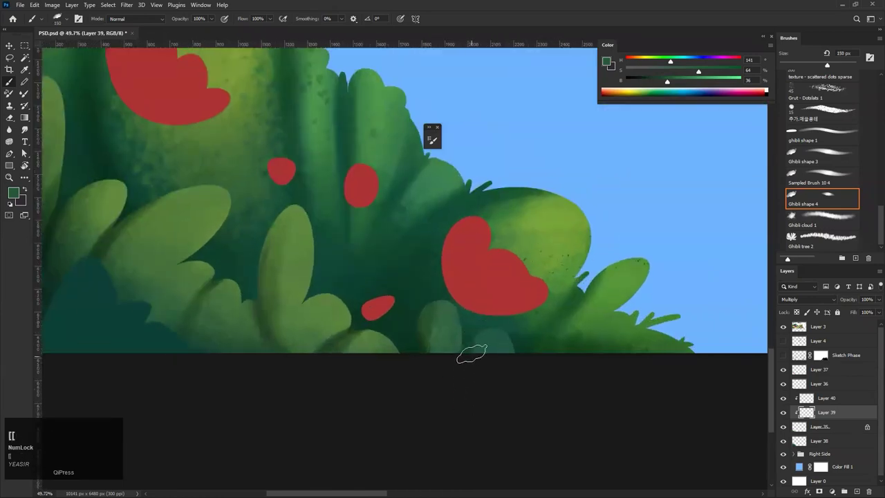
pyautogui.moveTo(470, 355)
pyautogui.mouseDown()
pyautogui.moveTo(420, 415)
pyautogui.moveTo(473, 362)
pyautogui.mouseUp()
pyautogui.hotkey('ctrl', 'z')
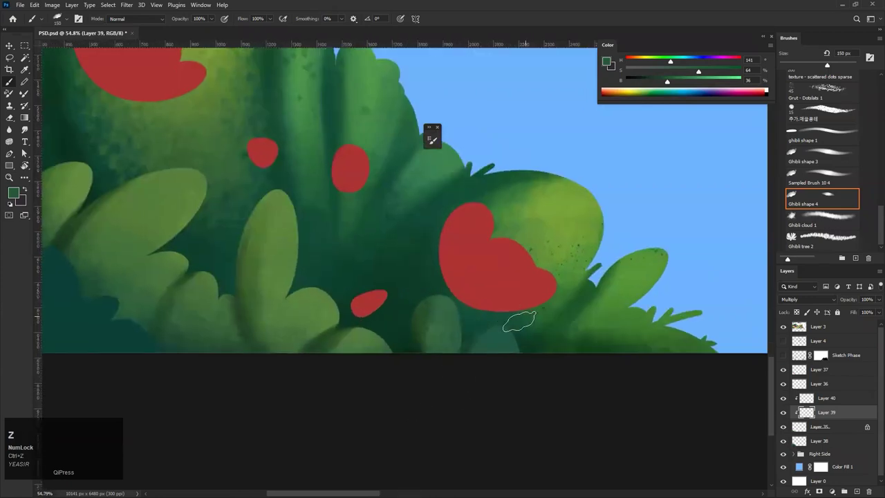
# Darken the bases of the left front leaves above the dark corner foliage with a 300 px brush, undoing unwanted strokes
pyautogui.moveTo(479, 325); pyautogui.dragTo(415, 324)
pyautogui.moveTo(405, 288); pyautogui.dragTo(450, 288)
pyautogui.keyDown('ctrl'); pyautogui.click(361, 284); pyautogui.keyUp('ctrl')
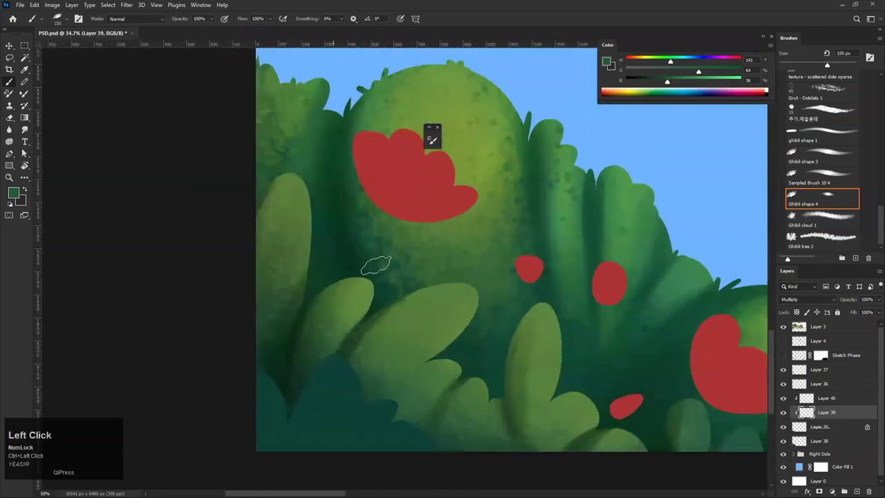
pyautogui.press(']')
pyautogui.press(']')
pyautogui.press(']')
pyautogui.press(']')
pyautogui.hotkey('ctrl', 'z')
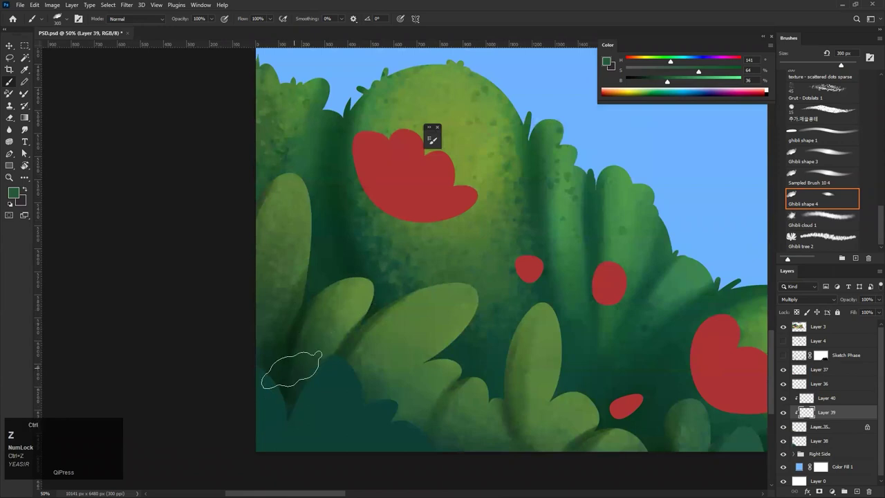
pyautogui.moveTo(314, 272)
pyautogui.mouseDown()
pyautogui.moveTo(267, 272)
pyautogui.moveTo(302, 223)
pyautogui.mouseUp()
pyautogui.hotkey('ctrl', 'z')
pyautogui.hotkey('ctrl', 'z')
# Shade the tall leaf along the canvas's left edge with the 300 px brush, undoing unwanted strokes
pyautogui.moveTo(287, 293); pyautogui.dragTo(263, 293)
pyautogui.hotkey('ctrl', 'z')
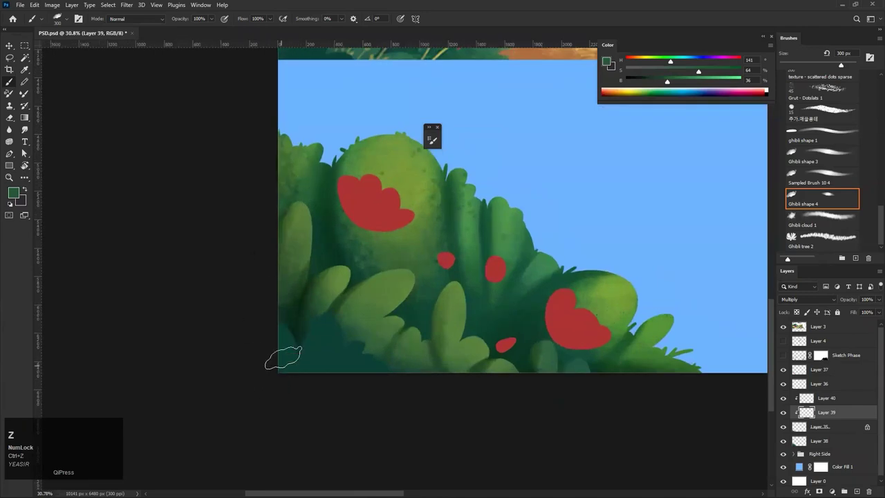
pyautogui.hotkey('ctrl', 'z')
pyautogui.moveTo(296, 191); pyautogui.dragTo(279, 383)
pyautogui.moveTo(291, 207); pyautogui.dragTo(286, 362)
pyautogui.moveTo(326, 225)
pyautogui.mouseDown()
pyautogui.moveTo(265, 288)
pyautogui.moveTo(294, 278)
pyautogui.mouseUp()
pyautogui.moveTo(406, 209); pyautogui.dragTo(300, 208)
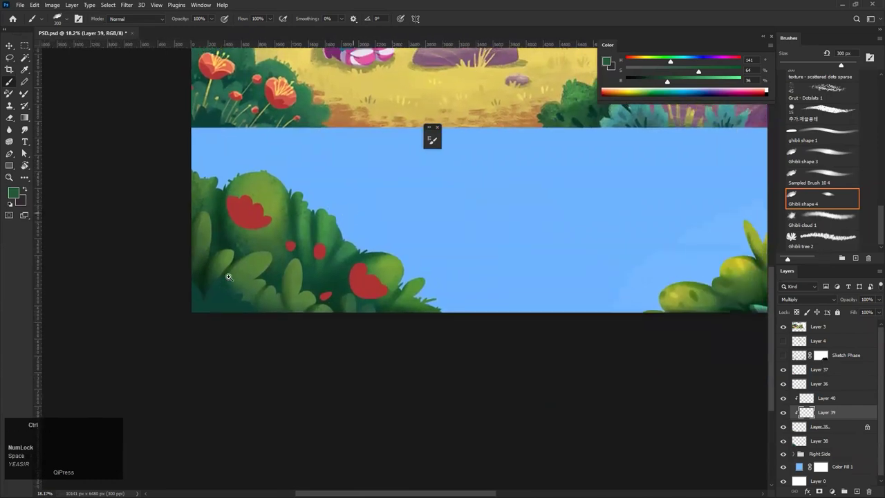
# Shade the overlap between the two large left front leaves with the 300 px brush, undoing unwanted strokes
pyautogui.moveTo(224, 283); pyautogui.dragTo(266, 284)
pyautogui.moveTo(295, 216); pyautogui.dragTo(242, 263)
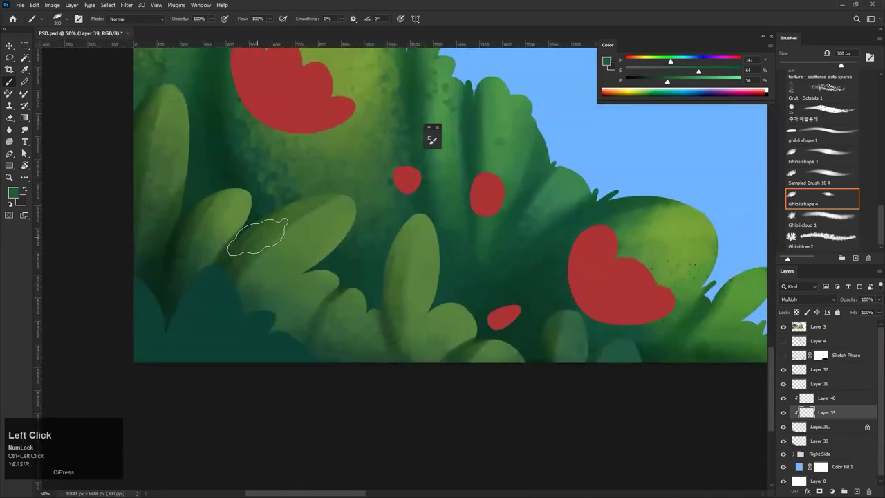
pyautogui.hotkey('ctrl', 'z')
pyautogui.moveTo(343, 206)
pyautogui.mouseDown()
pyautogui.moveTo(277, 266)
pyautogui.moveTo(310, 267)
pyautogui.mouseUp()
pyautogui.hotkey('ctrl', 'z')
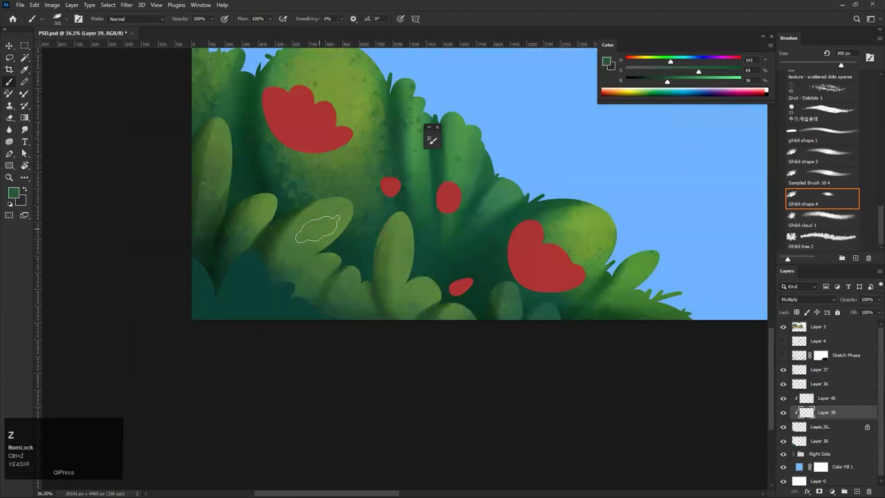
pyautogui.moveTo(336, 182); pyautogui.dragTo(402, 226)
pyautogui.hotkey('ctrl', 'z')
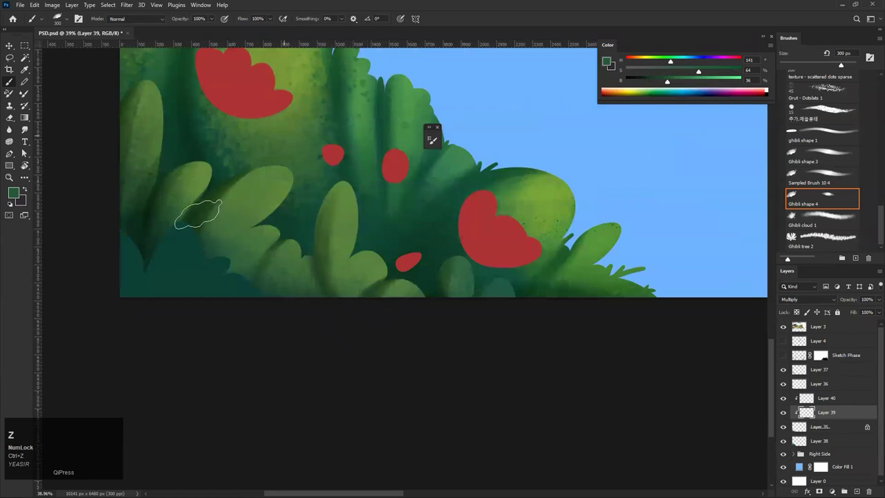
pyautogui.moveTo(217, 259); pyautogui.dragTo(325, 256)
pyautogui.keyDown('ctrl'); pyautogui.click(347, 205); pyautogui.keyUp('ctrl')
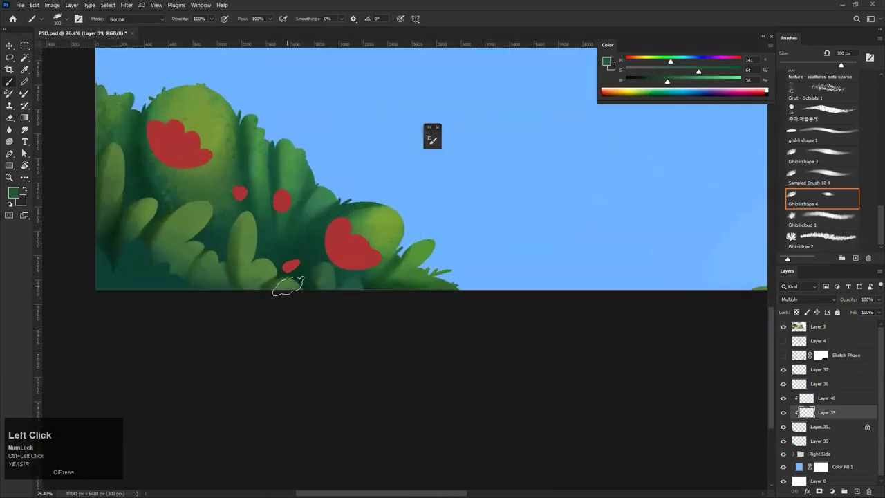
# Refine the shading of the small rounded leaves near the canvas's bottom edge with a 200 px brush, undoing unwanted strokes
pyautogui.hotkey('ctrl', 'z')
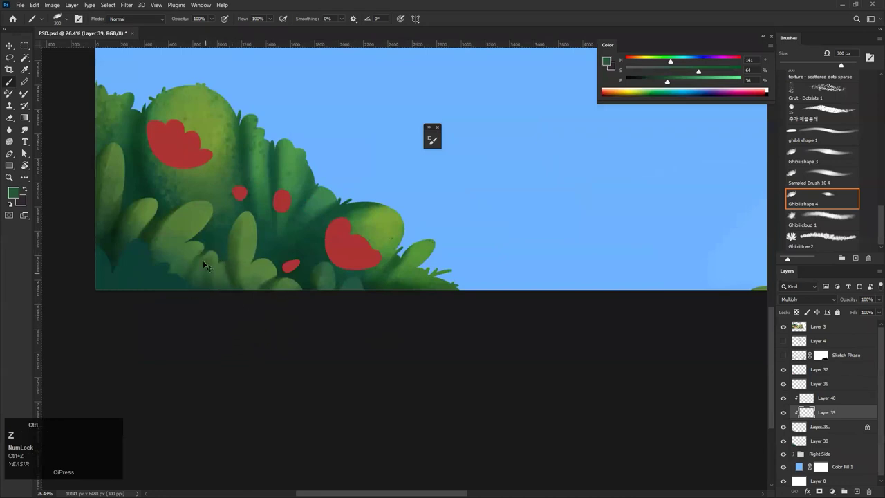
pyautogui.moveTo(223, 277); pyautogui.dragTo(249, 290)
pyautogui.hotkey('ctrl', 'z')
pyautogui.moveTo(217, 242)
pyautogui.mouseDown()
pyautogui.moveTo(199, 287)
pyautogui.moveTo(176, 279)
pyautogui.moveTo(214, 253)
pyautogui.mouseUp()
pyautogui.hotkey('ctrl', 'z')
pyautogui.press('[')
pyautogui.press('[')
pyautogui.hotkey('ctrl', 'z')
pyautogui.hotkey('ctrl', 'z')
pyautogui.moveTo(183, 283)
pyautogui.mouseDown()
pyautogui.moveTo(182, 267)
pyautogui.moveTo(169, 273)
pyautogui.mouseUp()
pyautogui.press('space')
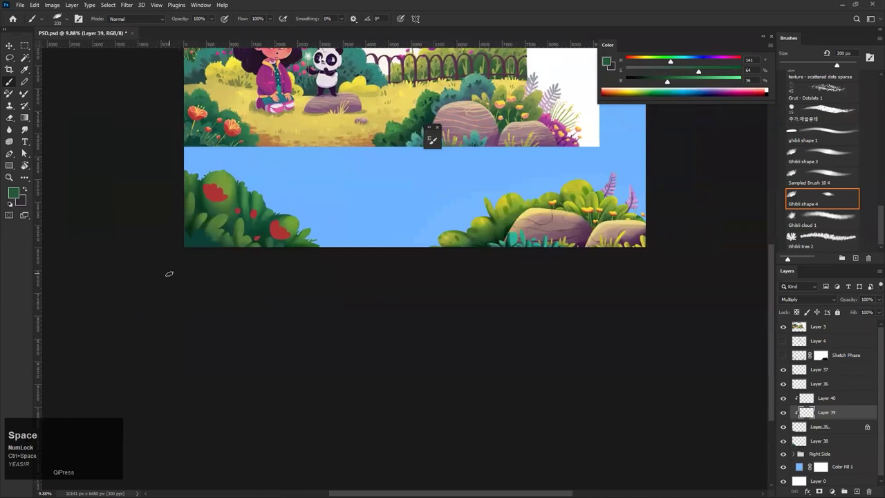
pyautogui.moveTo(226, 249)
pyautogui.mouseDown()
pyautogui.moveTo(237, 302)
pyautogui.moveTo(282, 273)
pyautogui.mouseUp()
# Activate Layer 40 and set the foreground colour to a warm orange with H 35, S 70 and B 81
pyautogui.click(836, 400)
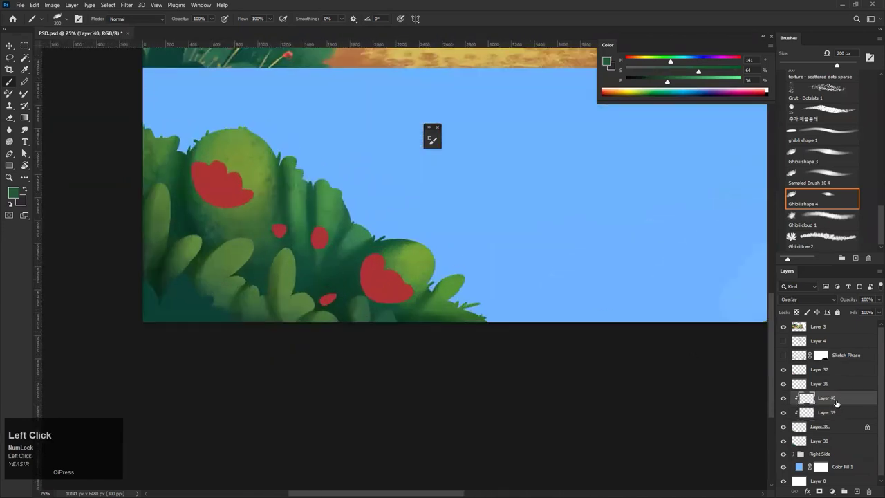
pyautogui.press('b')
pyautogui.keyDown('alt'); pyautogui.click(256, 140); pyautogui.keyUp('alt')
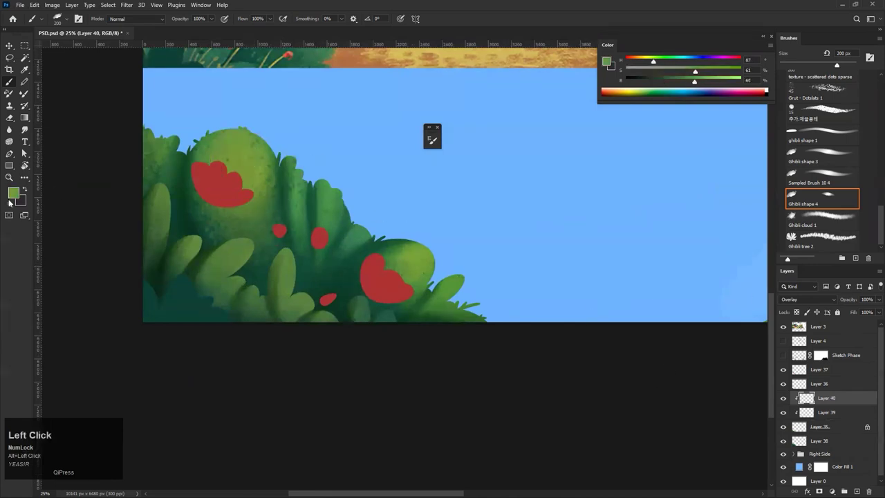
pyautogui.click(13, 195)
pyautogui.click(365, 350)
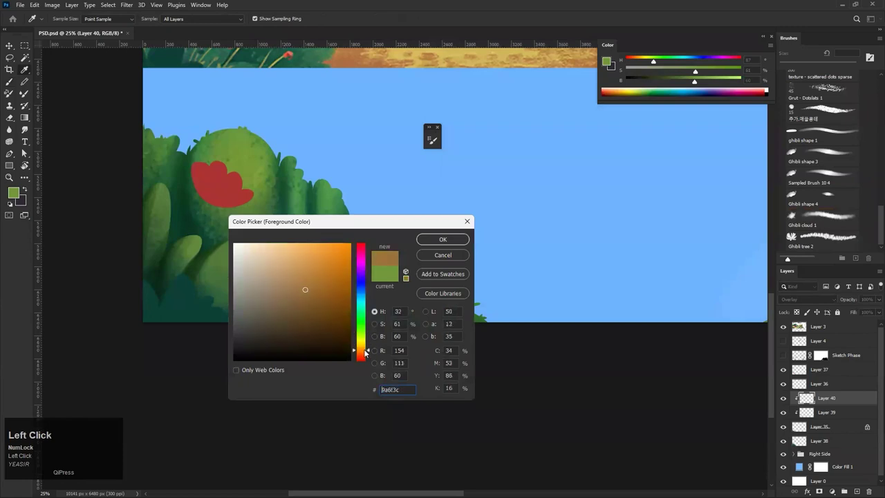
pyautogui.click(443, 239)
pyautogui.press('b')
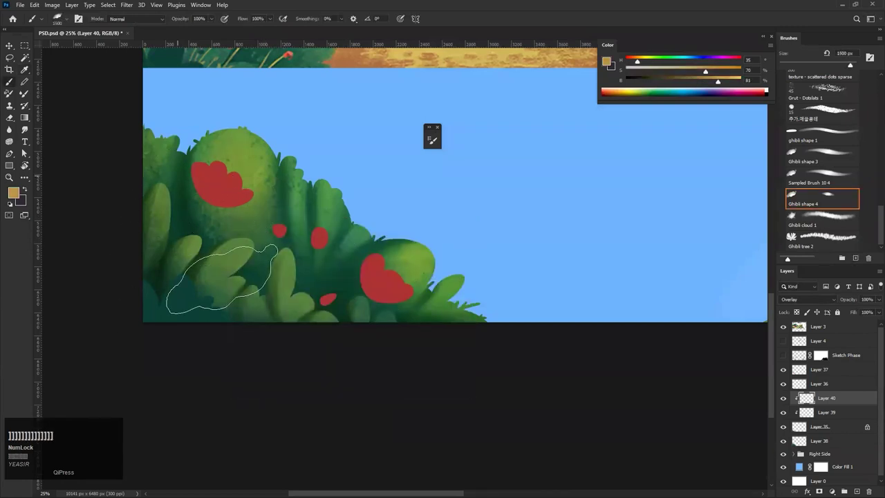
# Brush warm orange highlights over the front leaves on Layer 40 with a 1500 px brush, undoing the unwanted stroke
pyautogui.click(349, 302)
pyautogui.hotkey('ctrl', 'z')
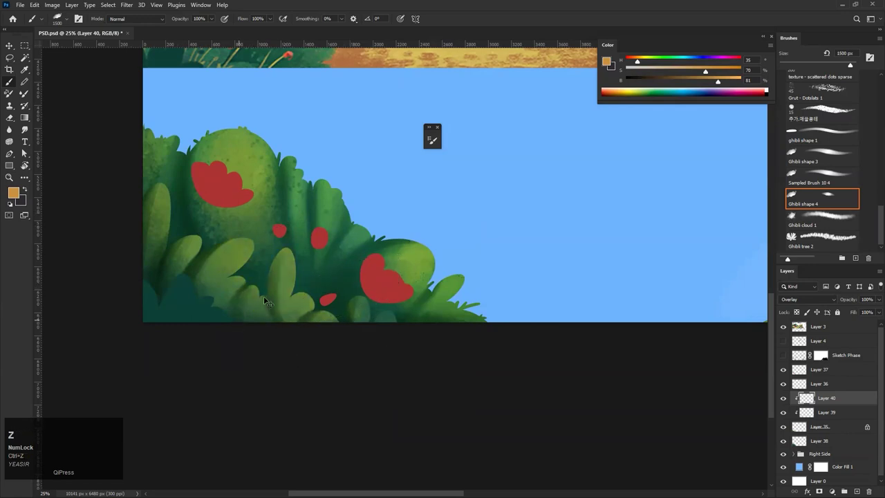
pyautogui.moveTo(321, 352); pyautogui.dragTo(304, 324)
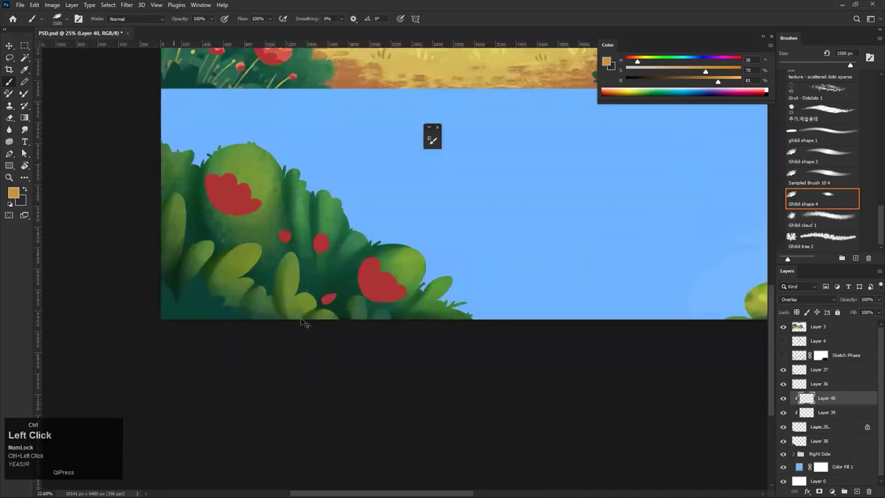
# Retouch the warm orange highlights on the front leaves with the brush reduced to 300 px, undoing unwanted strokes
pyautogui.hotkey('ctrl', 'z')
pyautogui.press('[')
pyautogui.press('[')
pyautogui.press('[')
pyautogui.press('[')
pyautogui.press('[')
pyautogui.press('[')
pyautogui.press('[')
pyautogui.press('[')
pyautogui.press('[')
pyautogui.press('[')
pyautogui.press('[')
pyautogui.hotkey('ctrl', 'z')
pyautogui.hotkey('ctrl', 'z')
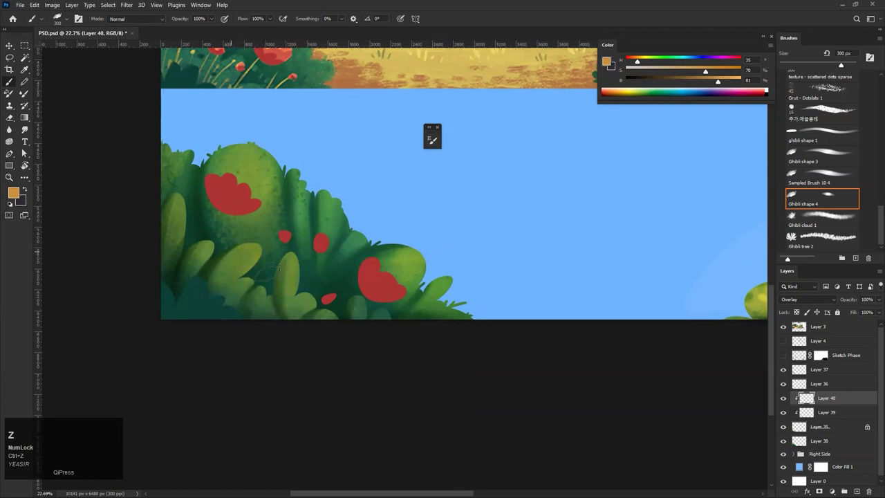
# Refine the orange highlights on the tall leaf at the canvas's left edge and the middle front leaves at 300 px, undoing unwanted strokes
pyautogui.press(']')
pyautogui.press(']')
pyautogui.press(']')
pyautogui.press(']')
pyautogui.hotkey('ctrl', 'z')
pyautogui.press('[')
pyautogui.press('[')
pyautogui.press('[')
pyautogui.press('[')
pyautogui.moveTo(173, 238); pyautogui.dragTo(180, 200)
pyautogui.hotkey('ctrl', 'z')
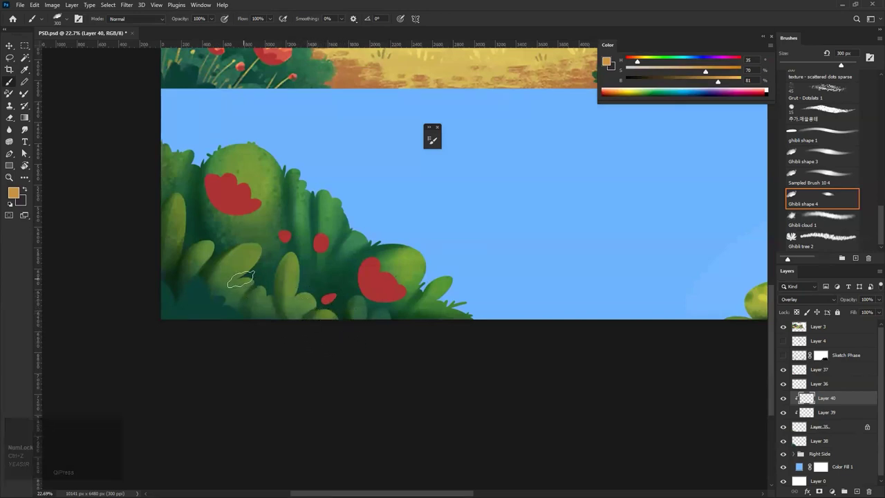
pyautogui.moveTo(291, 250); pyautogui.dragTo(257, 290)
pyautogui.hotkey('ctrl', 'z')
pyautogui.moveTo(290, 249); pyautogui.dragTo(226, 332)
pyautogui.moveTo(249, 299); pyautogui.dragTo(198, 358)
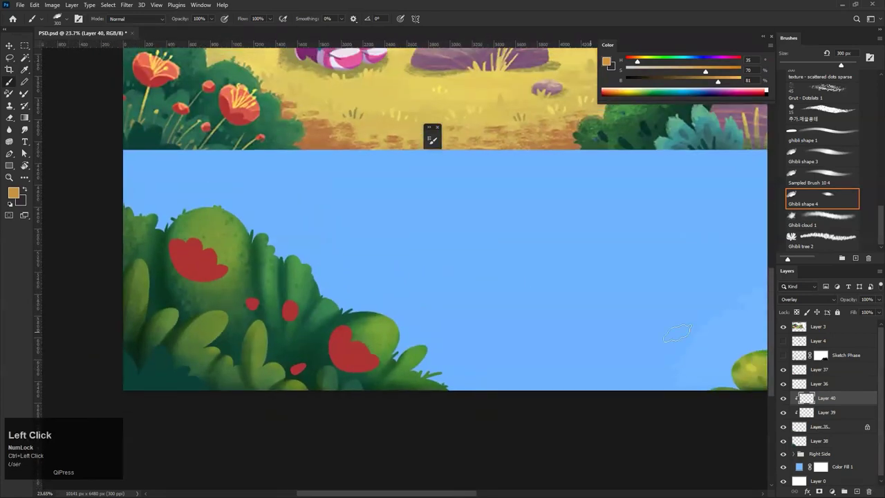
# Choose the "Kyle's Spatter Brushes - Supre..." brush from the Special Effects Brushes at 284 px
pyautogui.scroll(10, 871, 219)
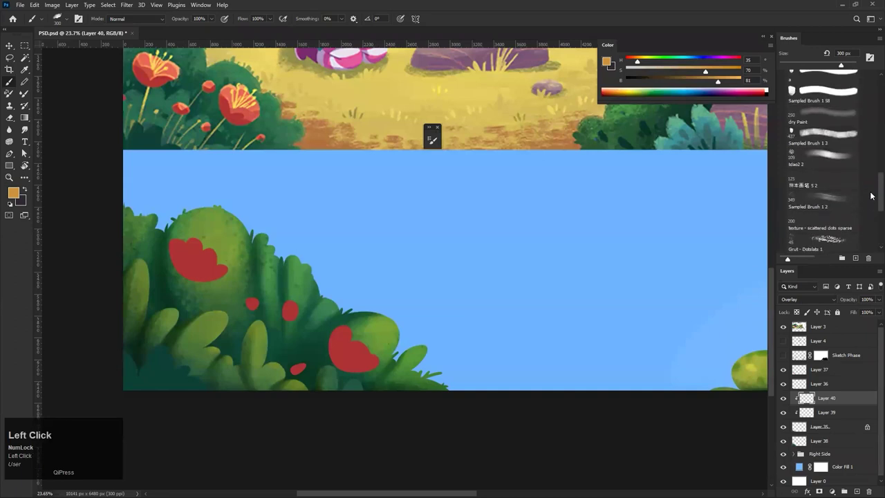
pyautogui.scroll(8, 871, 176)
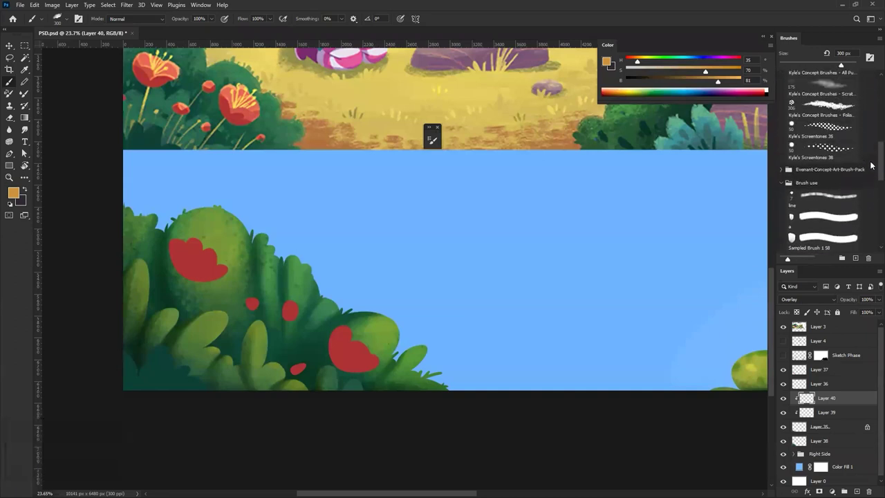
pyautogui.scroll(-3, 871, 133)
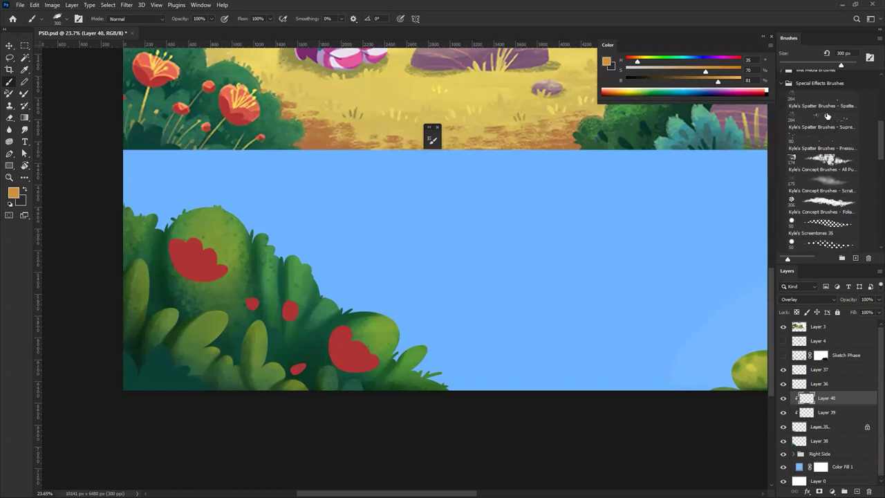
pyautogui.click(805, 125)
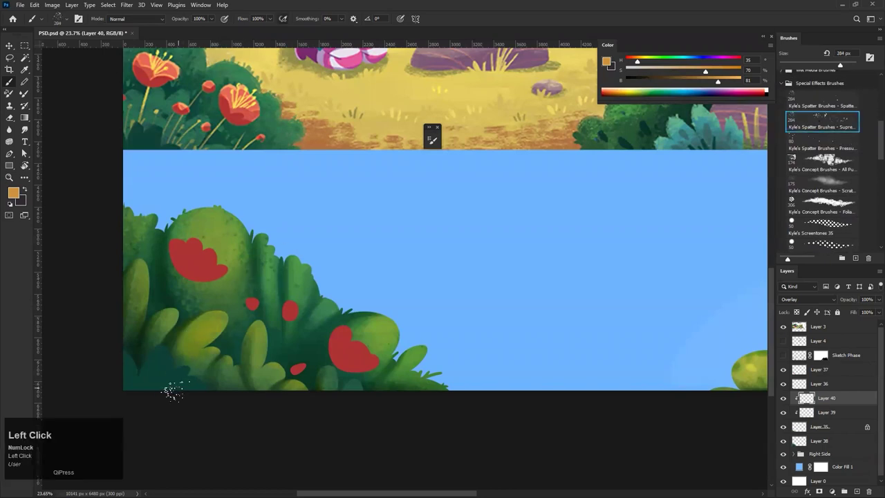
# Spatter warm orange specks over the front leaves on Layer 40 with the 284 px brush, undoing unwanted strokes
pyautogui.moveTo(308, 342); pyautogui.dragTo(254, 360)
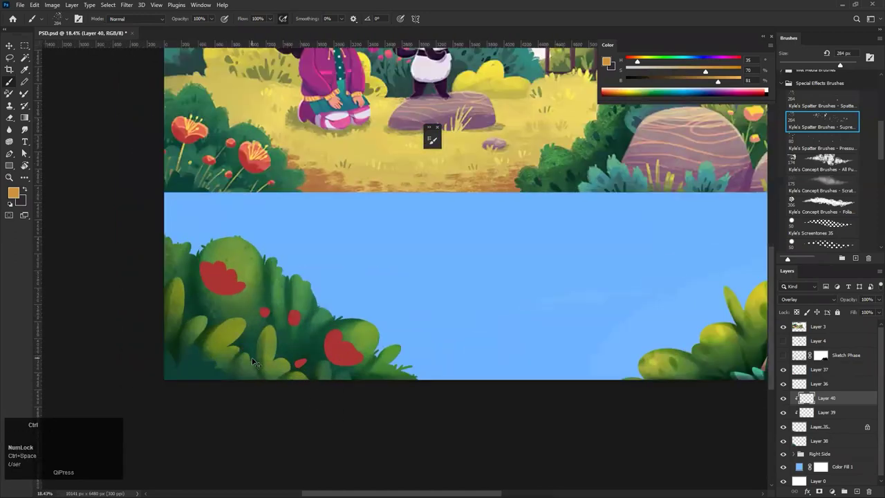
pyautogui.hotkey('ctrl', 'z')
pyautogui.hotkey('ctrl', 'z')
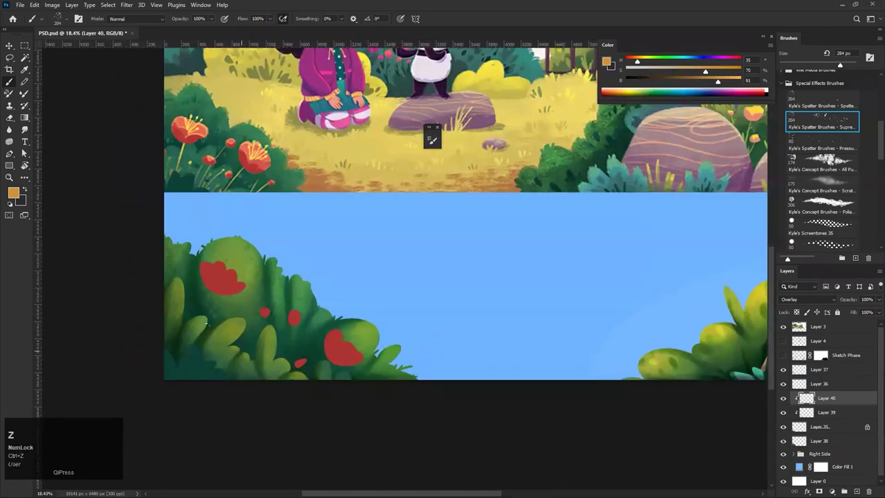
pyautogui.moveTo(237, 344); pyautogui.dragTo(266, 305)
pyautogui.hotkey('ctrl', 'z')
pyautogui.moveTo(291, 355); pyautogui.dragTo(242, 330)
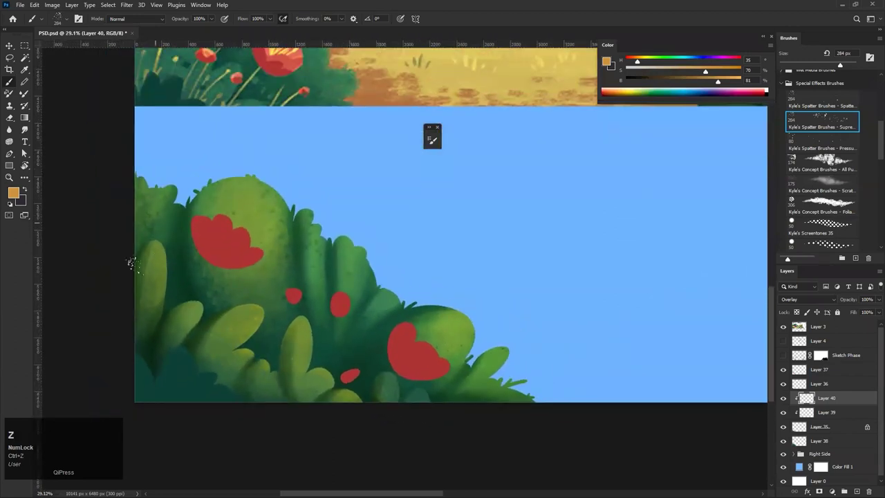
# Set the foreground colour to light orange #ffc168 with H 35, S 59 and B 100
pyautogui.click(14, 193)
pyautogui.moveTo(324, 263); pyautogui.dragTo(300, 234)
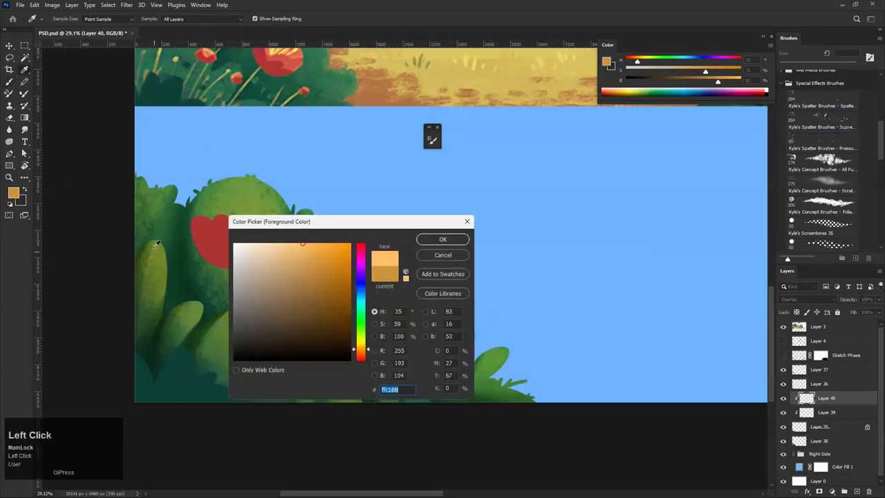
pyautogui.click(430, 239)
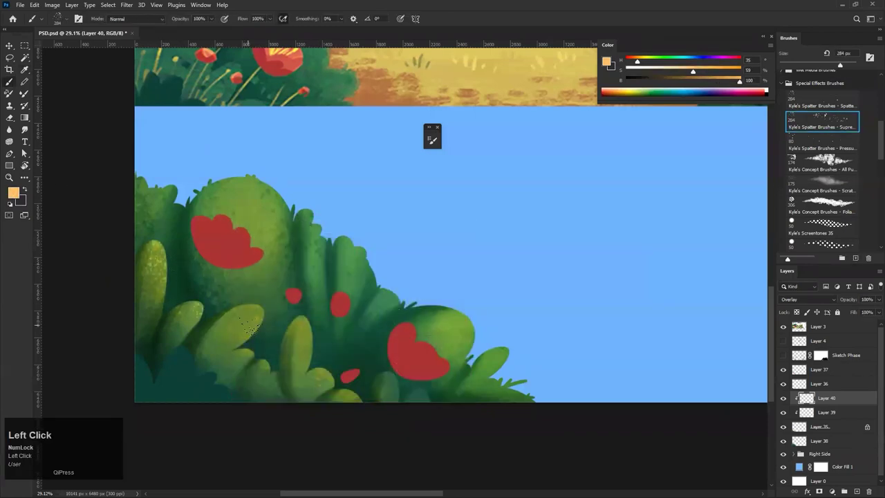
# Spatter light orange specks on the large front leaves, enlarging the brush to 700 px and undoing unwanted marks
pyautogui.click(241, 323)
pyautogui.hotkey('ctrl', 'z')
pyautogui.click(251, 318)
pyautogui.press(']')
pyautogui.press(']')
pyautogui.press(']')
pyautogui.hotkey('ctrl', 'z')
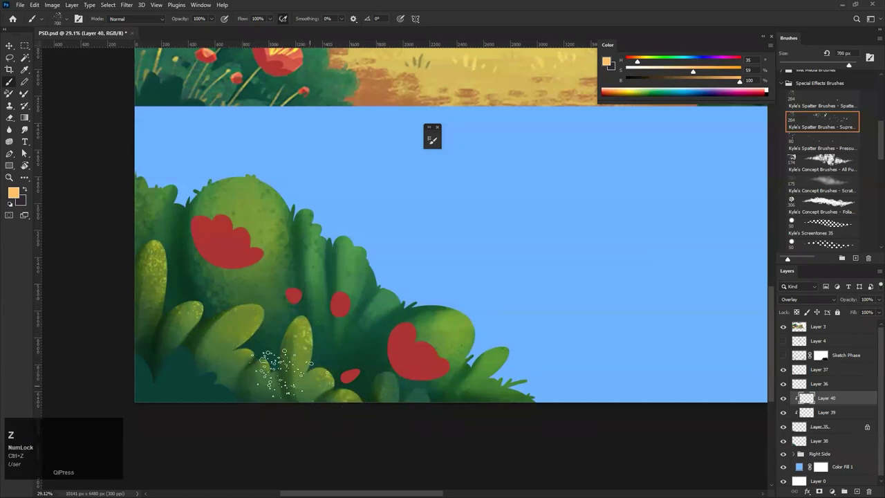
# Build up the light orange speckle texture across the front leaves with the 700 px spatter brush, undoing unwanted strokes
pyautogui.moveTo(300, 360); pyautogui.dragTo(271, 363)
pyautogui.hotkey('ctrl', 'z')
pyautogui.click(244, 339)
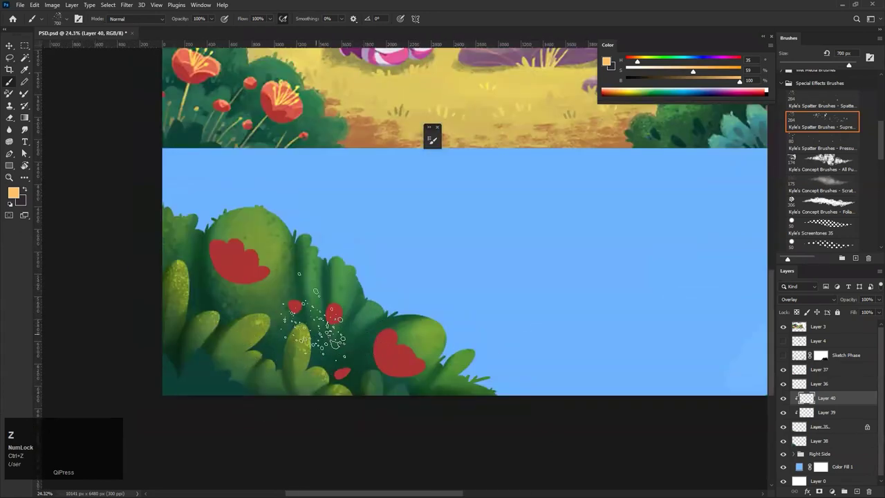
pyautogui.moveTo(360, 408)
pyautogui.mouseDown()
pyautogui.moveTo(341, 395)
pyautogui.moveTo(234, 374)
pyautogui.mouseUp()
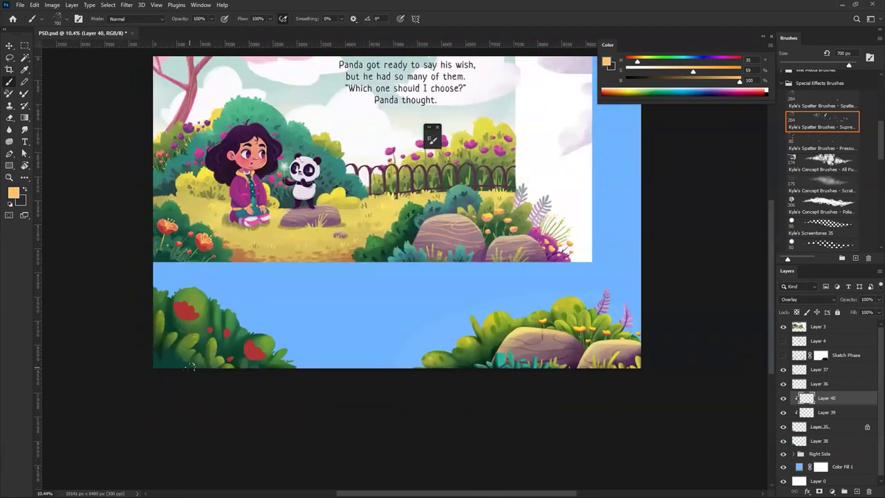
pyautogui.moveTo(179, 348); pyautogui.dragTo(247, 344)
pyautogui.hotkey('ctrl', 'z')
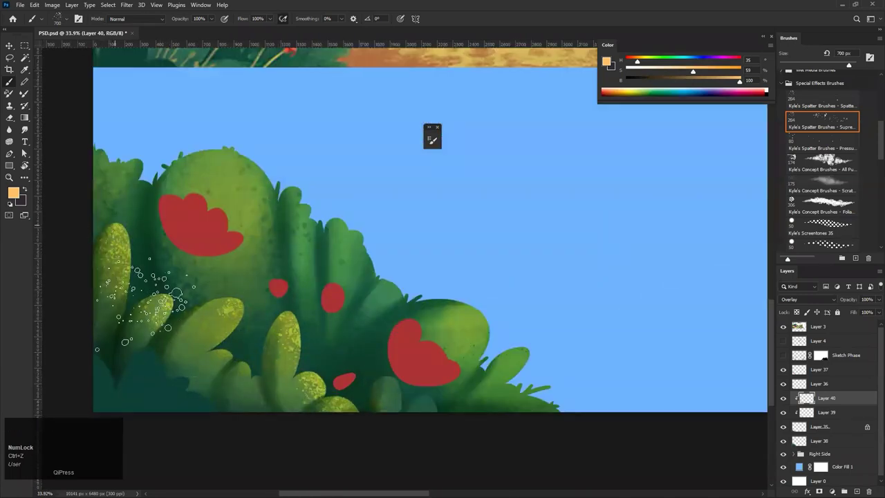
pyautogui.press('z')
pyautogui.moveTo(172, 295); pyautogui.dragTo(162, 296)
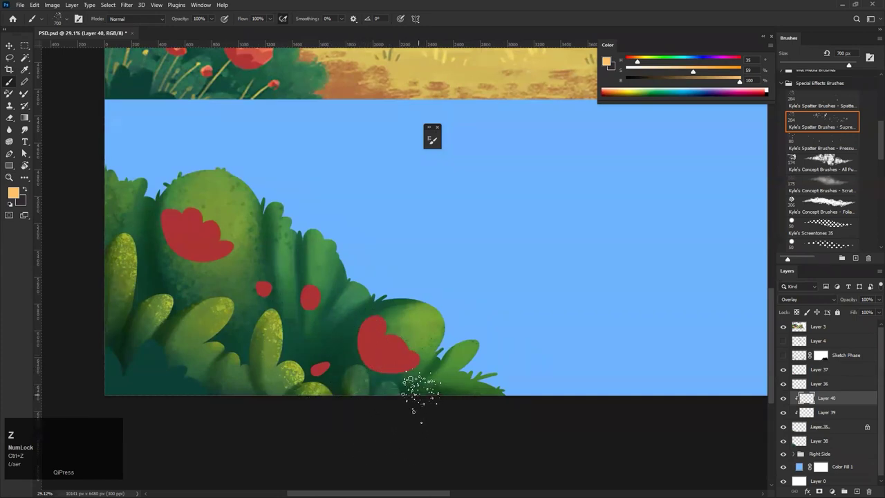
# Finish the leaf speckles with the spatter brush reduced to 300 px and save the document
pyautogui.press('[')
pyautogui.press('[')
pyautogui.press('[')
pyautogui.press('[')
pyautogui.moveTo(389, 432)
pyautogui.mouseDown()
pyautogui.moveTo(367, 417)
pyautogui.moveTo(341, 424)
pyautogui.mouseUp()
pyautogui.moveTo(304, 384); pyautogui.dragTo(196, 382)
pyautogui.hotkey('ctrl', 's')
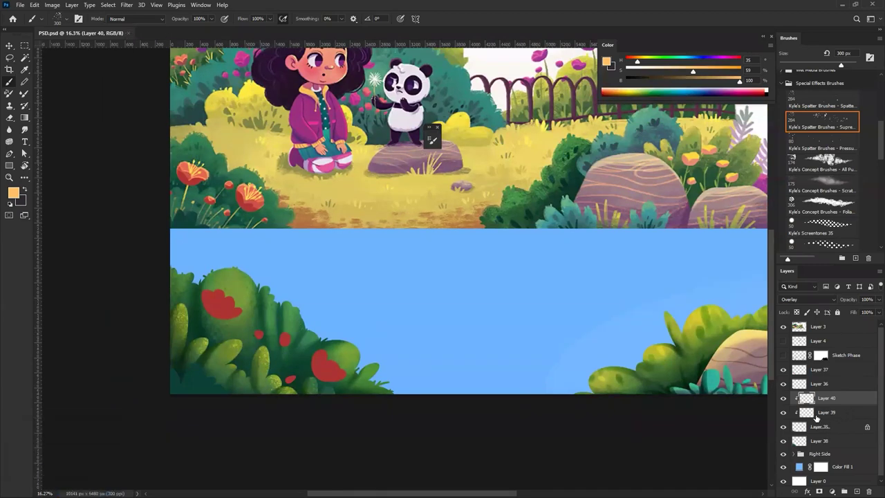
# Unlock Layer 35 and merge it with its clipped Layer 39 and Layer 40
pyautogui.press('space')
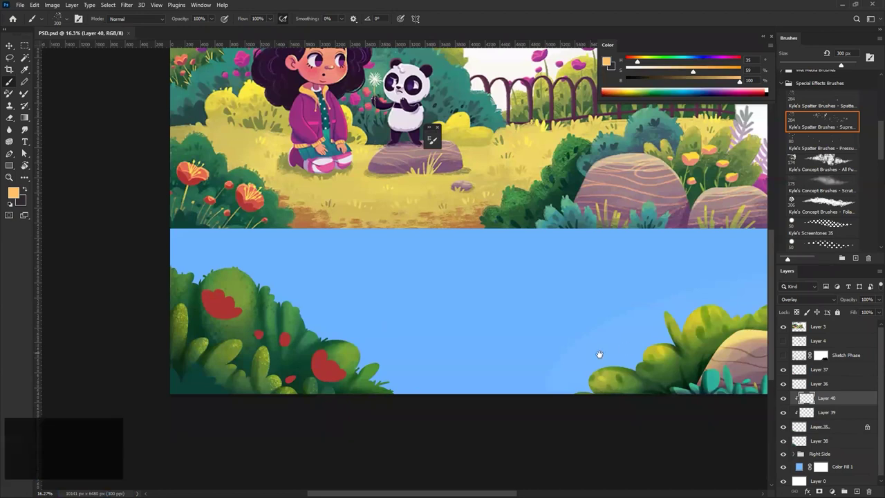
pyautogui.moveTo(597, 355); pyautogui.dragTo(573, 376)
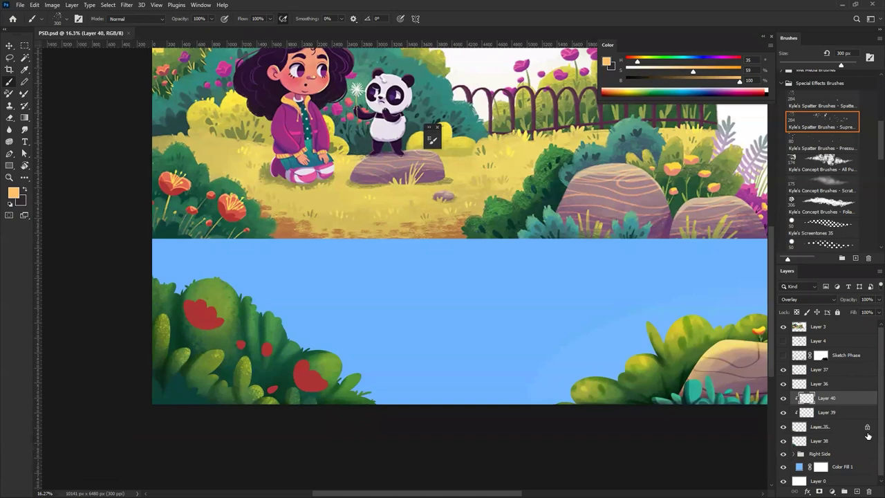
pyautogui.click(867, 428)
pyautogui.keyDown('shift'); pyautogui.click(844, 429); pyautogui.keyUp('shift')
pyautogui.hotkey('ctrl', 'e')
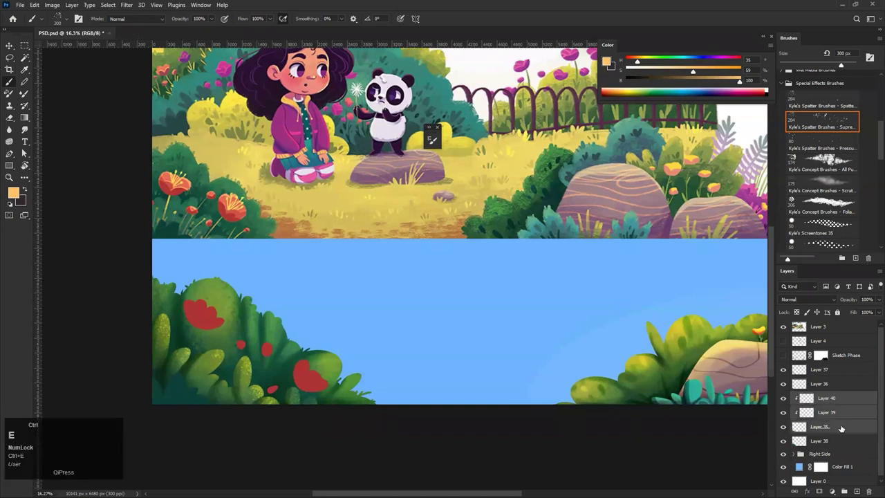
# Select Layer 38 and toggle its visibility several times to examine which foliage it contains
pyautogui.click(802, 414)
pyautogui.click(784, 413)
pyautogui.click(784, 413)
pyautogui.click(784, 413)
pyautogui.click(783, 413)
pyautogui.click(784, 413)
pyautogui.click(783, 413)
# Add a new layer clipped to Layer 38 and set its blend mode to Overlay
pyautogui.click(856, 491)
pyautogui.keyDown('alt'); pyautogui.click(799, 418); pyautogui.keyUp('alt')
pyautogui.click(797, 297)
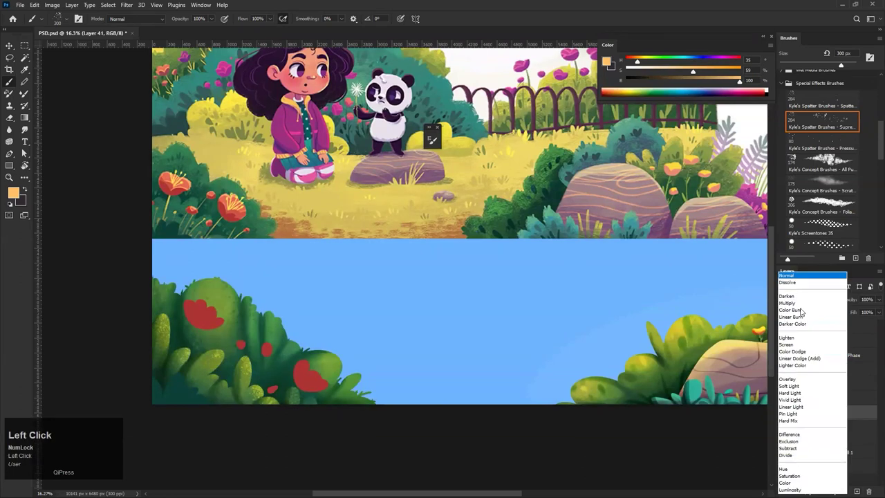
pyautogui.click(802, 383)
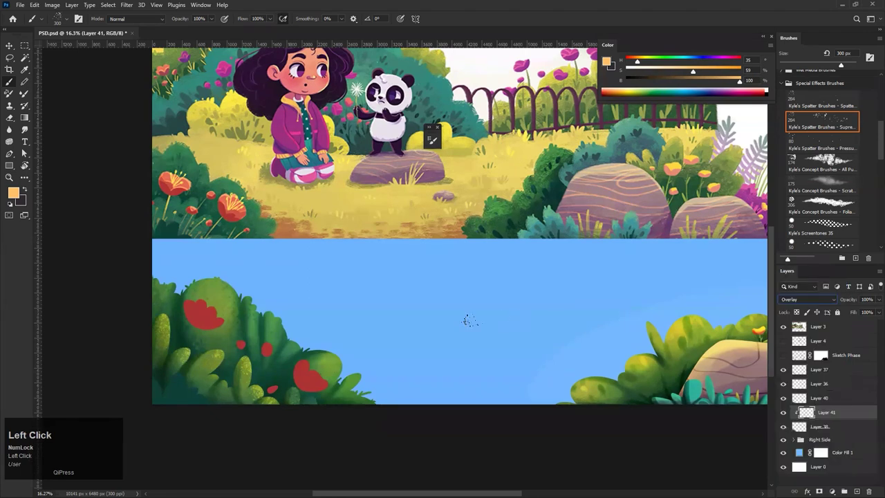
# Try spattering light orange speckles over the tall round bush with the spatter brush enlarged to about 900 px
pyautogui.press(']')
pyautogui.press('space')
pyautogui.moveTo(216, 294); pyautogui.dragTo(235, 292)
pyautogui.press(']')
pyautogui.press(']')
pyautogui.press(']')
pyautogui.press(']')
pyautogui.press(']')
pyautogui.press(']')
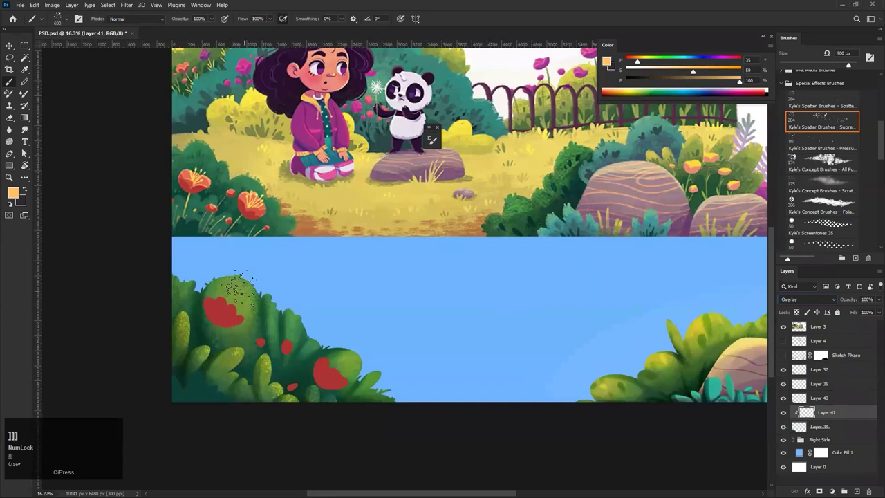
pyautogui.hotkey('ctrl', 'z')
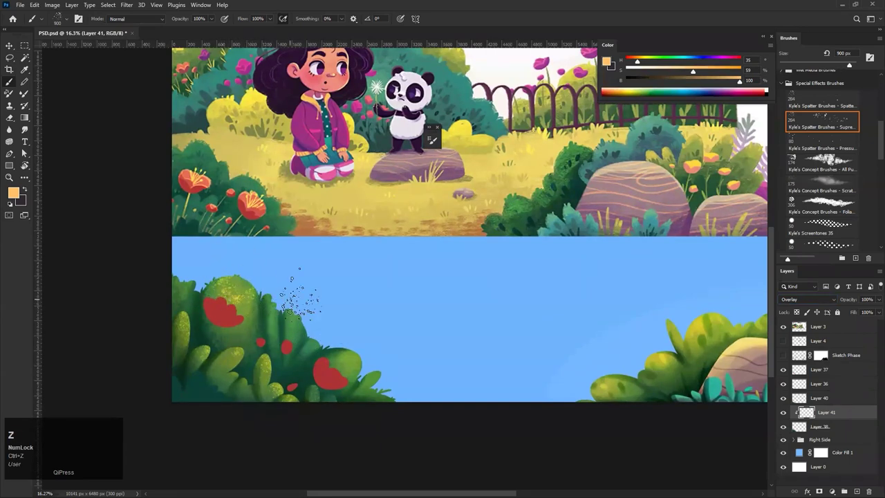
# Try spattering the round bush with the spatter brush enlarged to 2000 px, and undo the speckles
pyautogui.press(']')
pyautogui.press(']')
pyautogui.press(']')
pyautogui.press(']')
pyautogui.press(']')
pyautogui.press(']')
pyautogui.press(']')
pyautogui.press(']')
pyautogui.press(']')
pyautogui.press(']')
pyautogui.press(']')
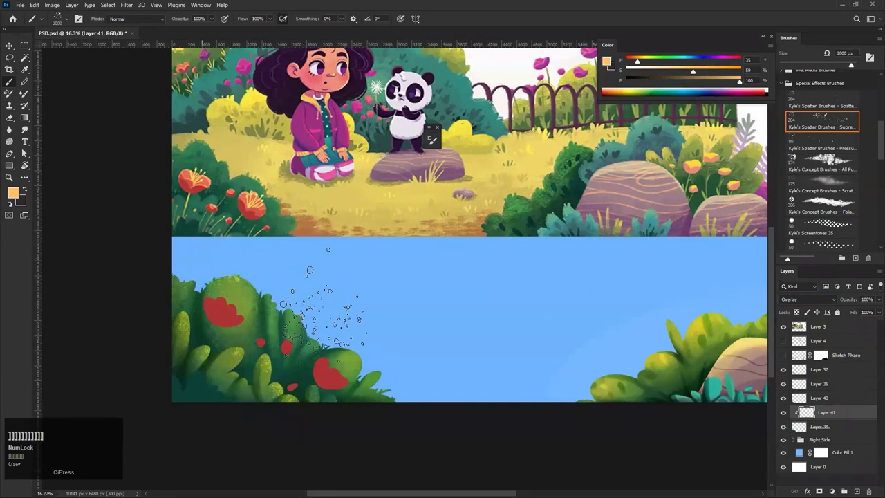
pyautogui.hotkey('ctrl', 'z')
pyautogui.hotkey('ctrl', 'z')
pyautogui.click(238, 289)
pyautogui.hotkey('ctrl', 'z')
pyautogui.hotkey('ctrl', 'z')
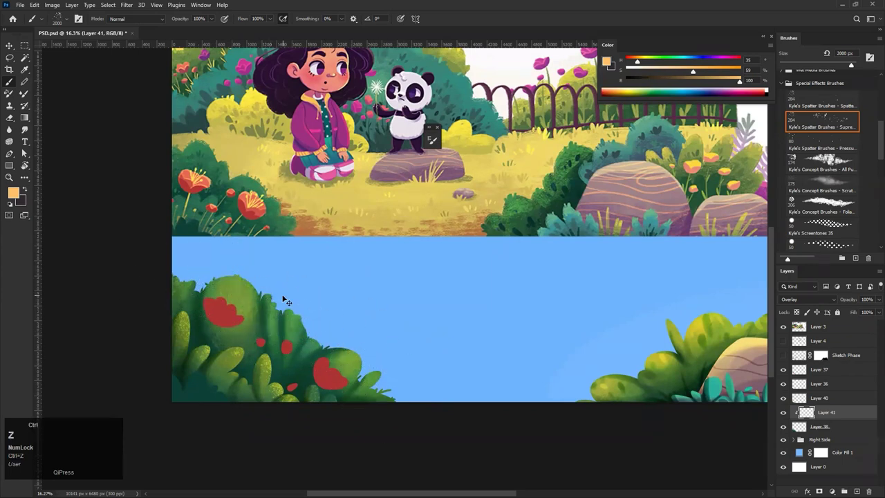
# Set the foreground colour to a darker orange with hue 35, saturation 64 and brightness 86, and undo the test spatter
pyautogui.click(12, 197)
pyautogui.click(309, 260)
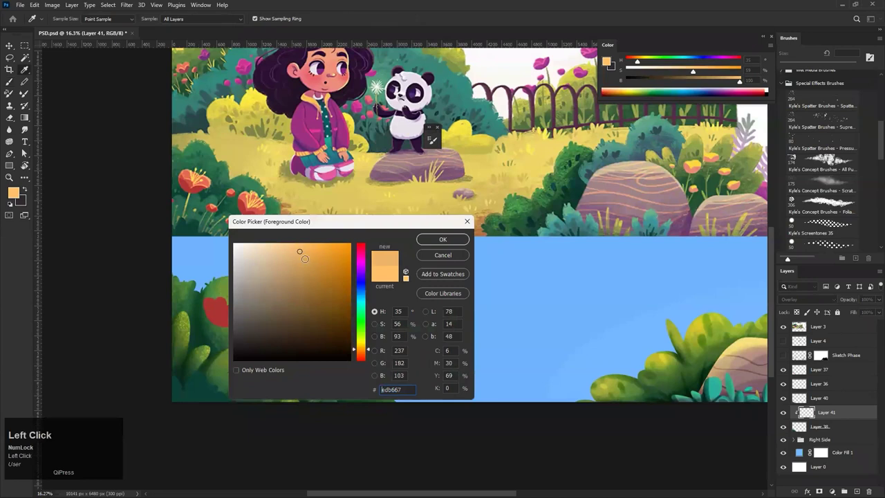
pyautogui.click(443, 240)
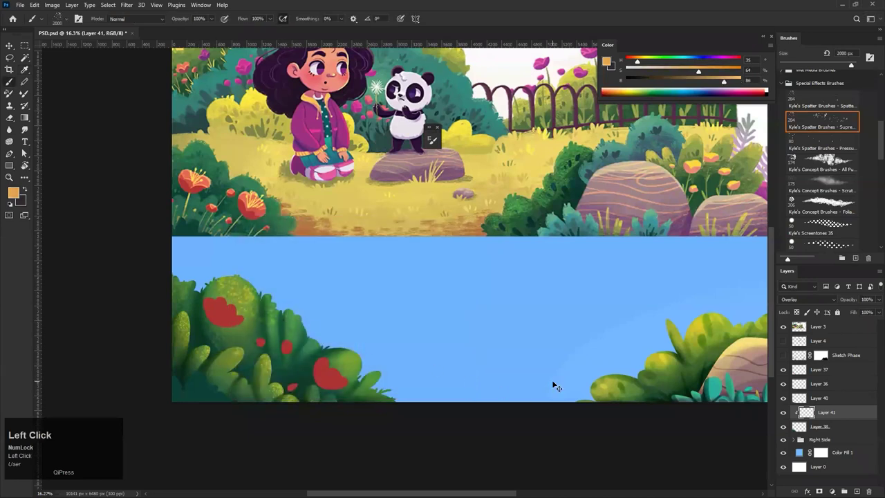
pyautogui.hotkey('ctrl', 'z')
# Release Layer 41 from its clipping mask and clip it to Layer 38 again
pyautogui.keyDown('alt'); pyautogui.click(806, 415); pyautogui.keyUp('alt')
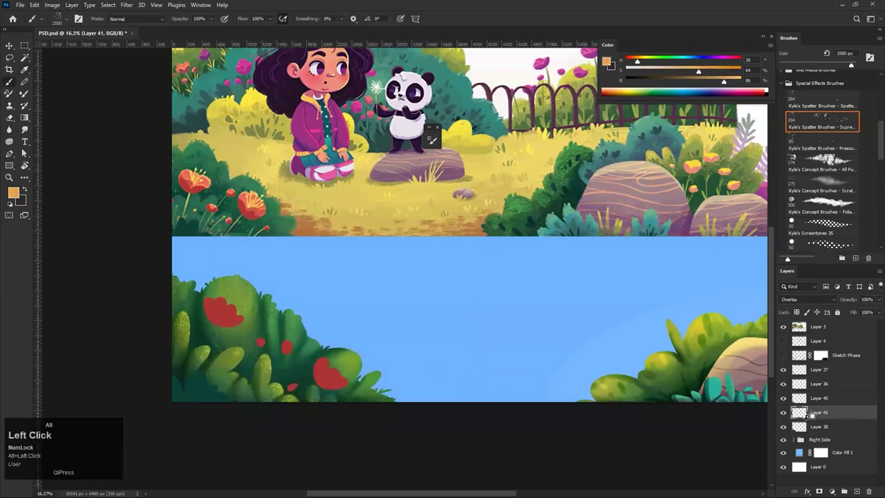
pyautogui.rightClick(826, 416)
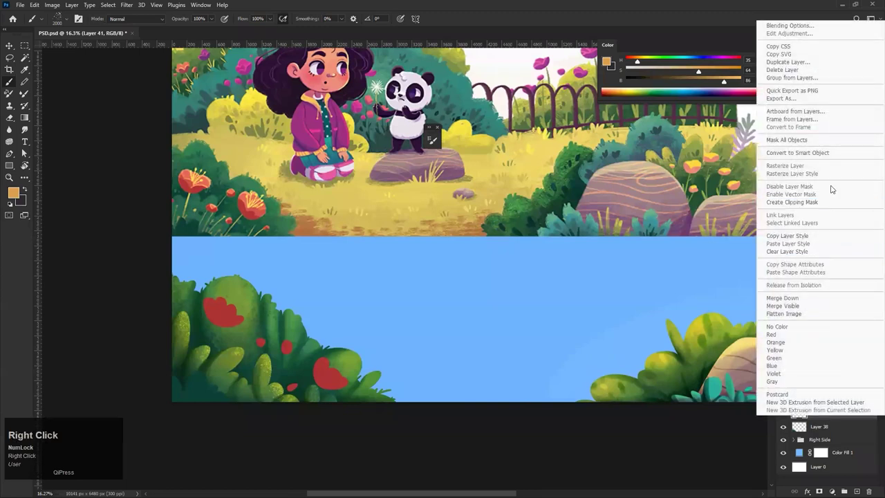
pyautogui.click(770, 442)
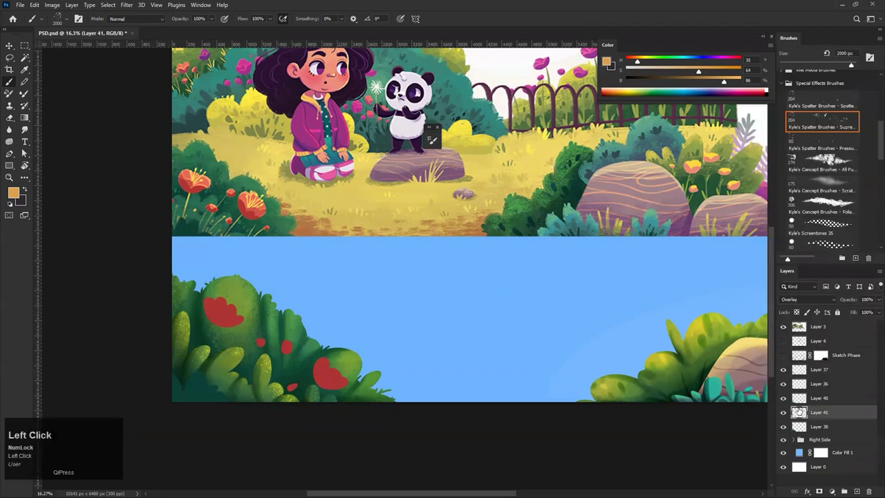
pyautogui.keyDown('alt'); pyautogui.click(800, 413); pyautogui.keyUp('alt')
pyautogui.keyDown('alt'); pyautogui.click(799, 418); pyautogui.keyUp('alt')
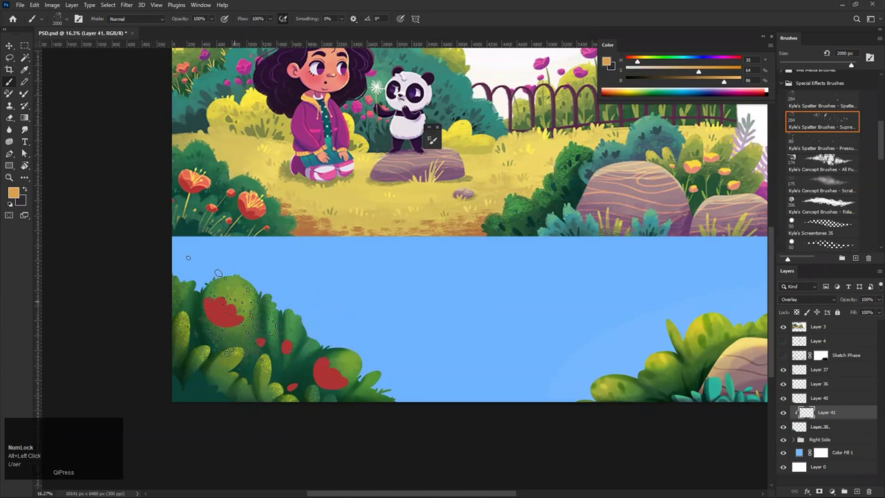
# Spatter orange speckles over the tall round bush on Layer 41 and reduce the brush to 1300 px
pyautogui.hotkey('ctrl', 'z')
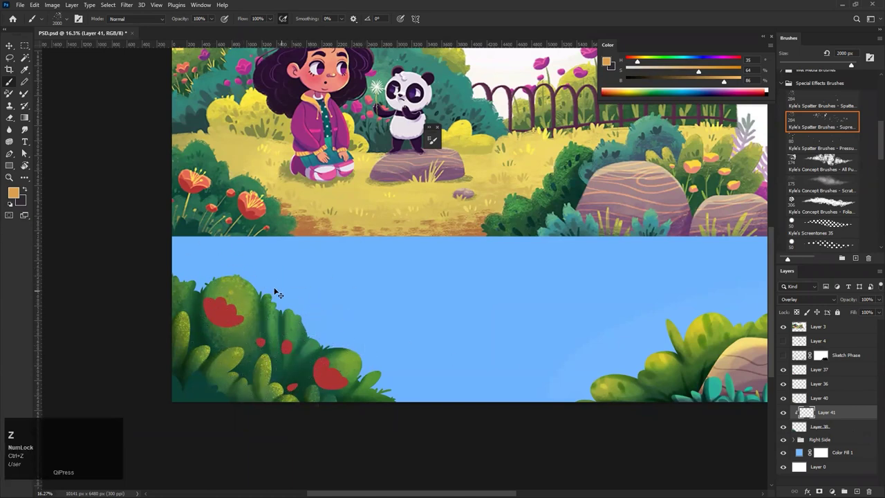
pyautogui.moveTo(289, 334)
pyautogui.mouseDown()
pyautogui.moveTo(259, 360)
pyautogui.moveTo(298, 342)
pyautogui.mouseUp()
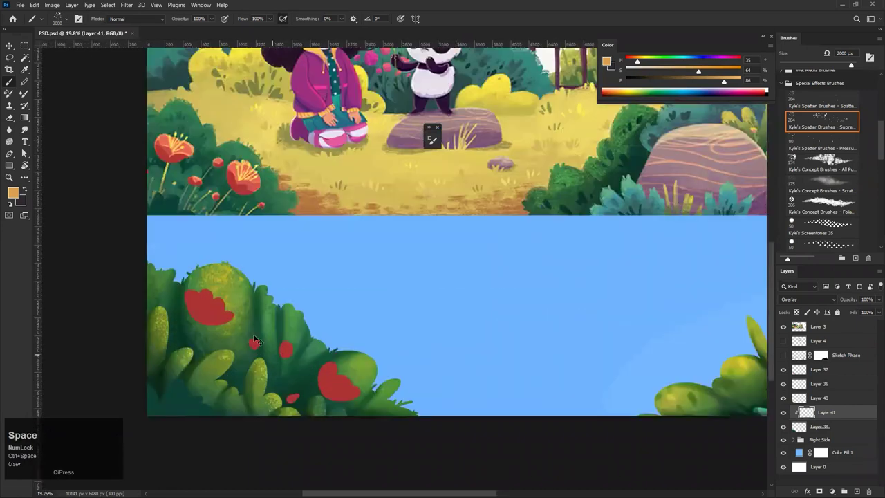
pyautogui.press('[')
pyautogui.press('[')
pyautogui.press('[')
pyautogui.press('[')
pyautogui.press('[')
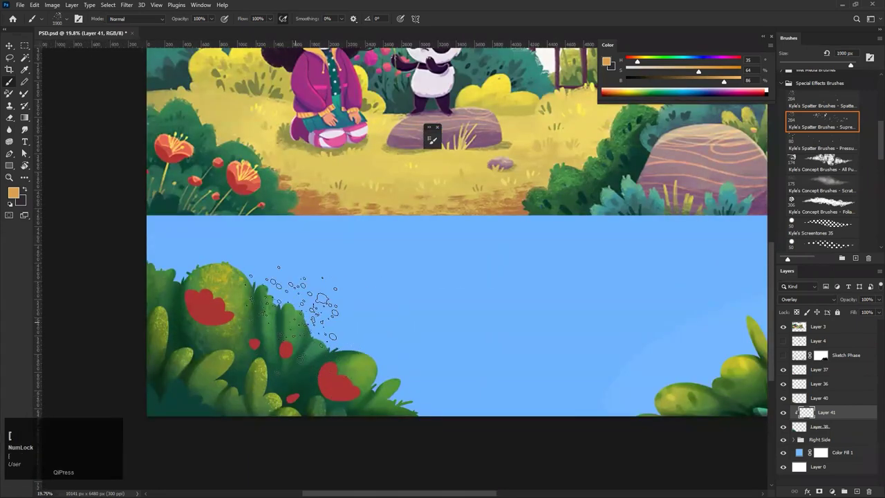
pyautogui.press('[')
pyautogui.press('[')
pyautogui.press('[')
pyautogui.click(295, 325)
pyautogui.hotkey('ctrl', 'z')
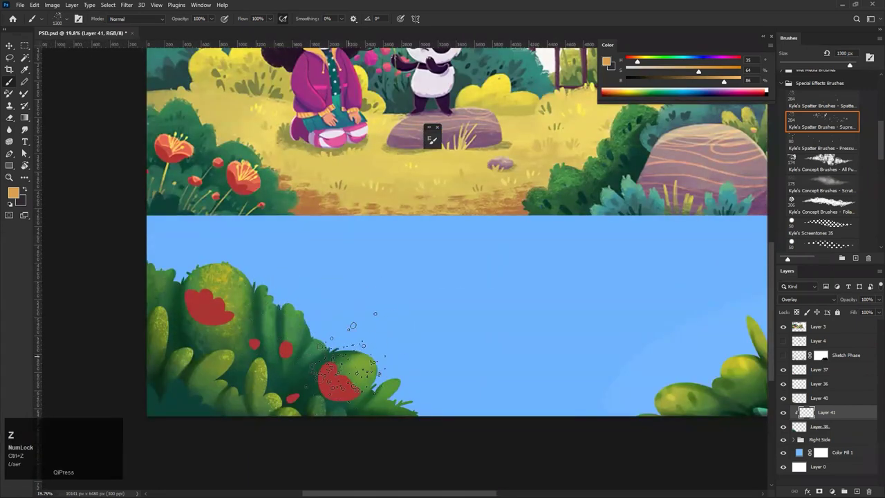
# Spatter orange speckles on the small round bush at lower right using smaller brushes, finishing at 800 px
pyautogui.press('[')
pyautogui.press('[')
pyautogui.press('[')
pyautogui.press('[')
pyautogui.press('[')
pyautogui.press('[')
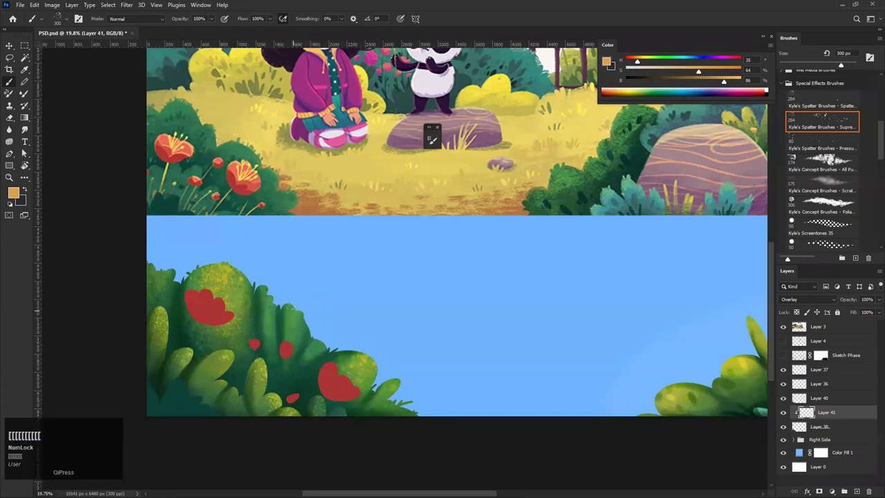
pyautogui.press(']')
pyautogui.press(']')
pyautogui.press(']')
pyautogui.press(']')
# Save the document and merge the clipped speckle Layer 41 with Layer 38 beneath it
pyautogui.keyDown('ctrl'); pyautogui.click(120, 345); pyautogui.keyUp('ctrl')
pyautogui.moveTo(119, 345); pyautogui.dragTo(127, 359)
pyautogui.hotkey('ctrl', 's')
pyautogui.moveTo(167, 336); pyautogui.dragTo(204, 334)
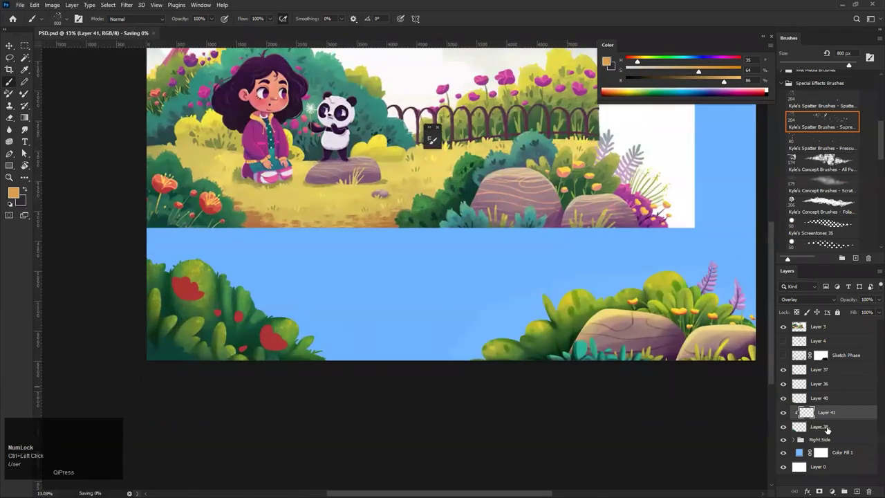
pyautogui.keyDown('shift'); pyautogui.click(847, 430); pyautogui.keyUp('shift')
pyautogui.hotkey('ctrl', 'e')
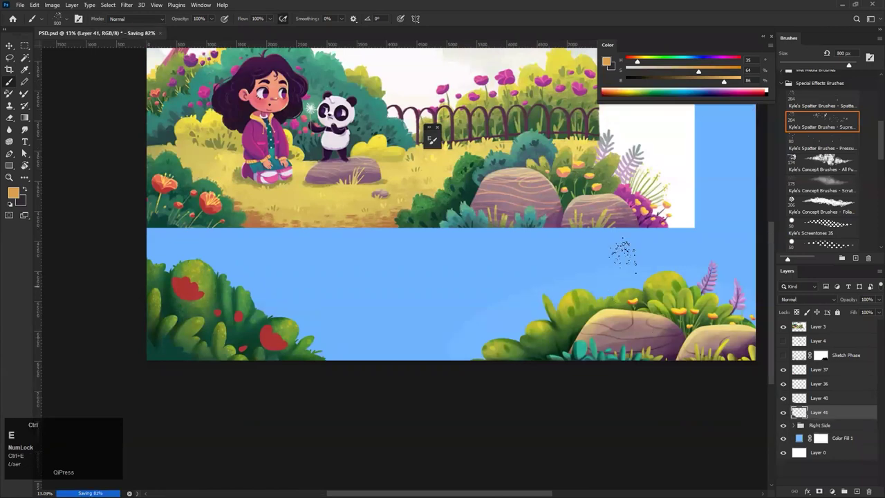
# Check Layers 41, 40 and 36 by toggling their visibility, and lock the transparent pixels of Layer 36
pyautogui.click(784, 412)
pyautogui.click(783, 412)
pyautogui.click(782, 399)
pyautogui.click(783, 400)
pyautogui.click(783, 387)
pyautogui.click(783, 388)
pyautogui.click(829, 389)
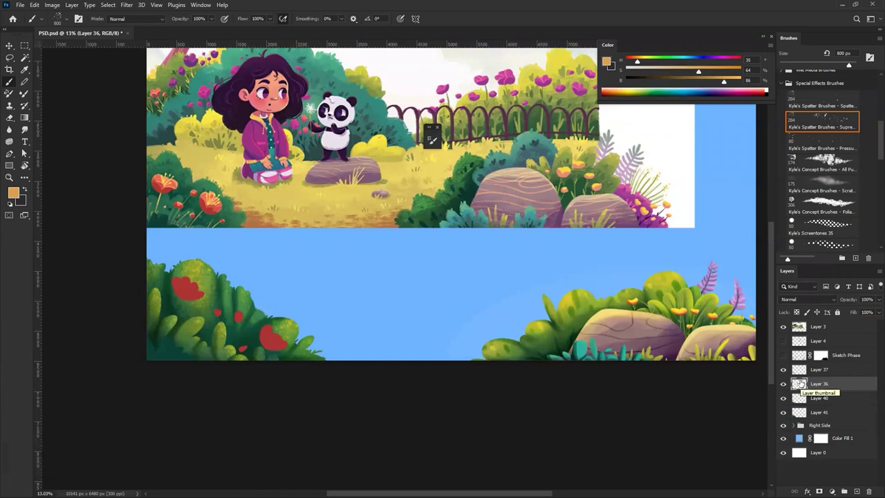
pyautogui.hotkey('ctrl', 'space')
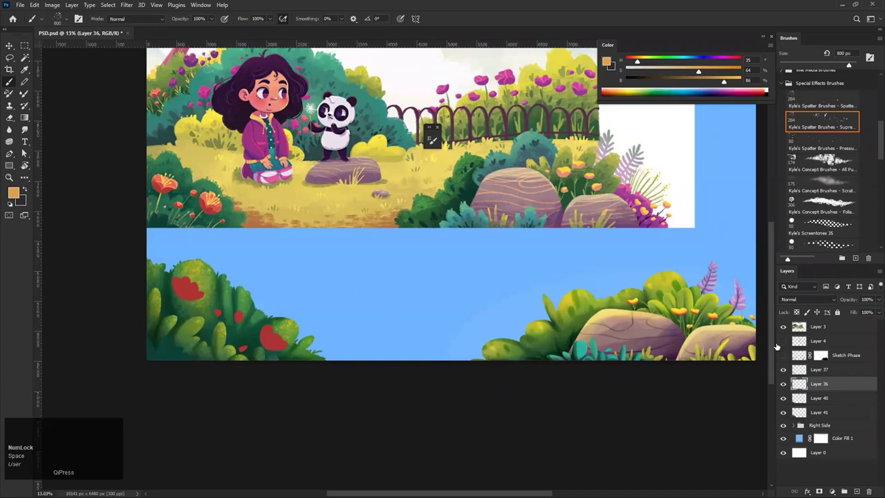
pyautogui.click(796, 313)
# Choose the Ghibli shape 4 brush at 300 px and sample the dark teal of the lower-left foliage as the colour
pyautogui.keyDown('ctrl'); pyautogui.click(194, 360); pyautogui.keyUp('ctrl')
pyautogui.moveTo(874, 156); pyautogui.dragTo(867, 244)
pyautogui.click(826, 199)
pyautogui.keyDown('ctrl'); pyautogui.click(117, 382); pyautogui.keyUp('ctrl')
pyautogui.keyDown('alt'); pyautogui.click(196, 348); pyautogui.keyUp('alt')
pyautogui.press('[')
pyautogui.press('[')
pyautogui.press('[')
pyautogui.press('[')
pyautogui.press('[')
pyautogui.hotkey('ctrl', 'space')
pyautogui.keyDown('ctrl'); pyautogui.click(223, 232); pyautogui.keyUp('ctrl')
pyautogui.press('space')
pyautogui.moveTo(154, 175)
pyautogui.mouseDown()
pyautogui.moveTo(180, 342)
pyautogui.moveTo(211, 199)
pyautogui.mouseUp()
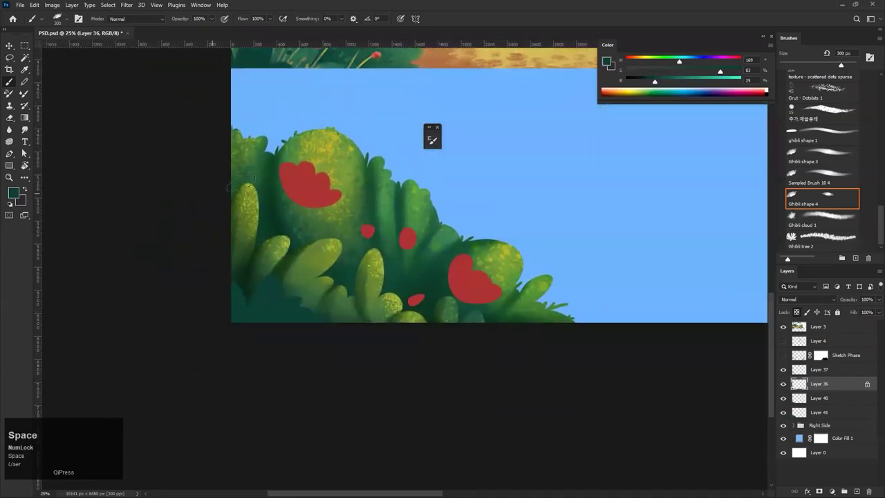
# Set the teal's brightness to 18 and shade the lower-left corner leaves with the brush reduced to 90 px
pyautogui.click(645, 81)
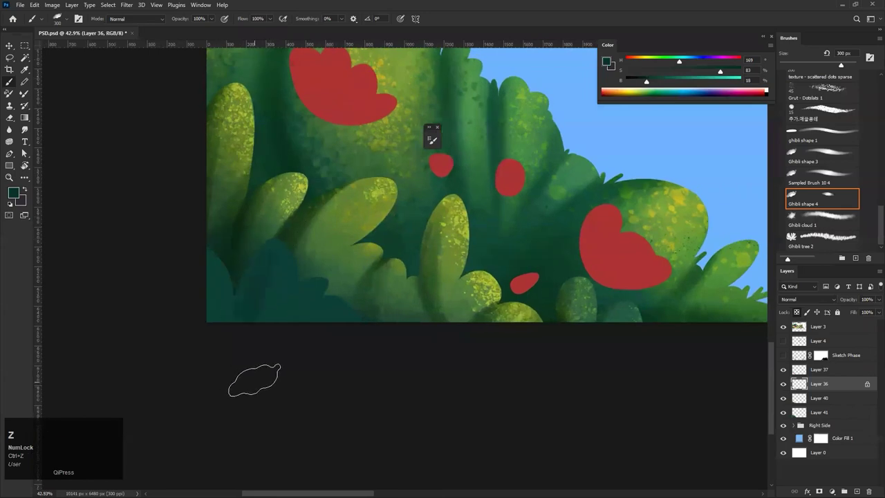
pyautogui.keyDown('ctrl'); pyautogui.moveTo(267, 315); pyautogui.dragTo(258, 316); pyautogui.keyUp('ctrl')
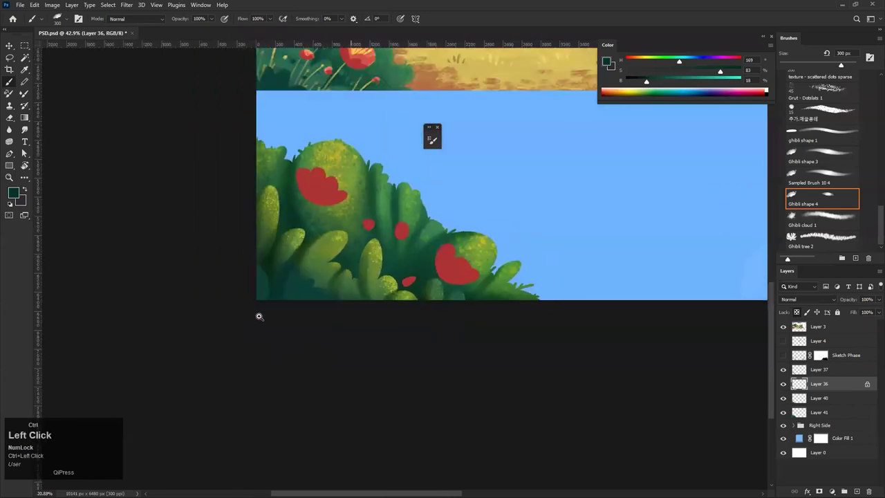
pyautogui.click(259, 316)
pyautogui.click(300, 274)
pyautogui.press('[')
pyautogui.press('[')
pyautogui.press('[')
pyautogui.press('[')
pyautogui.hotkey('ctrl', 'z')
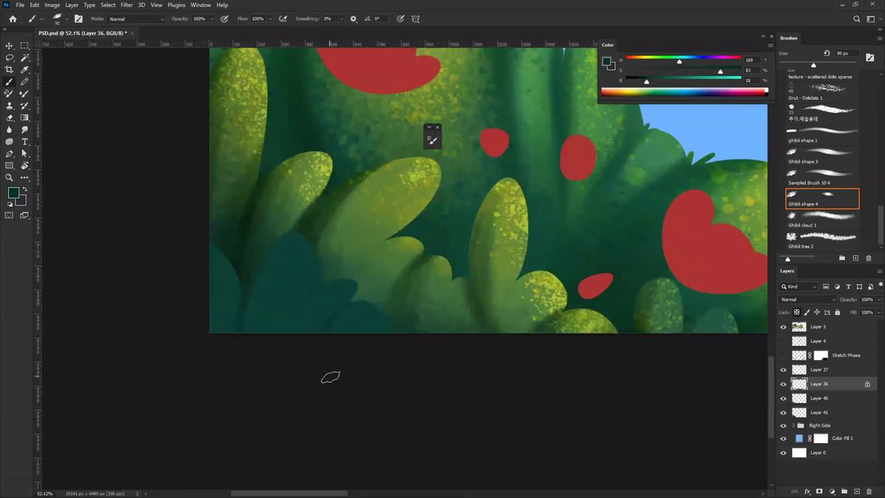
pyautogui.moveTo(328, 335)
pyautogui.mouseDown()
pyautogui.moveTo(267, 369)
pyautogui.moveTo(328, 351)
pyautogui.mouseUp()
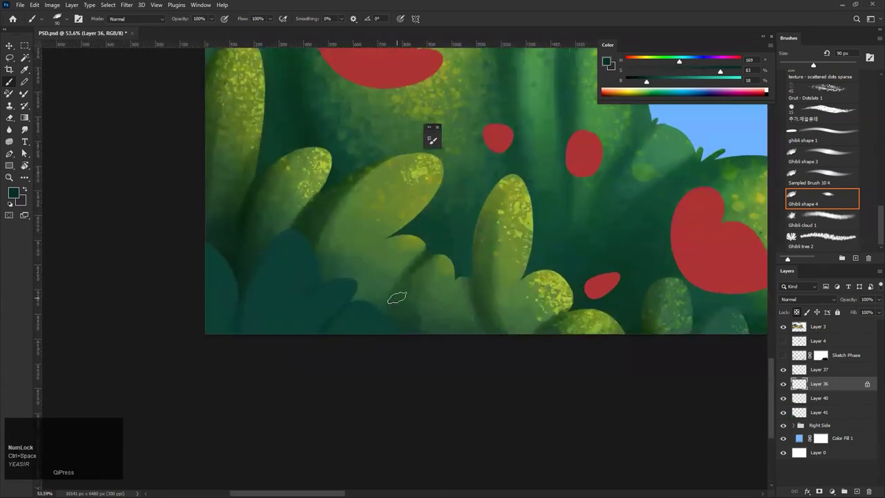
# Darken the base of the teal corner leaves with the brush enlarged to 175 px and 300 px
pyautogui.press(']')
pyautogui.press(']')
pyautogui.press(']')
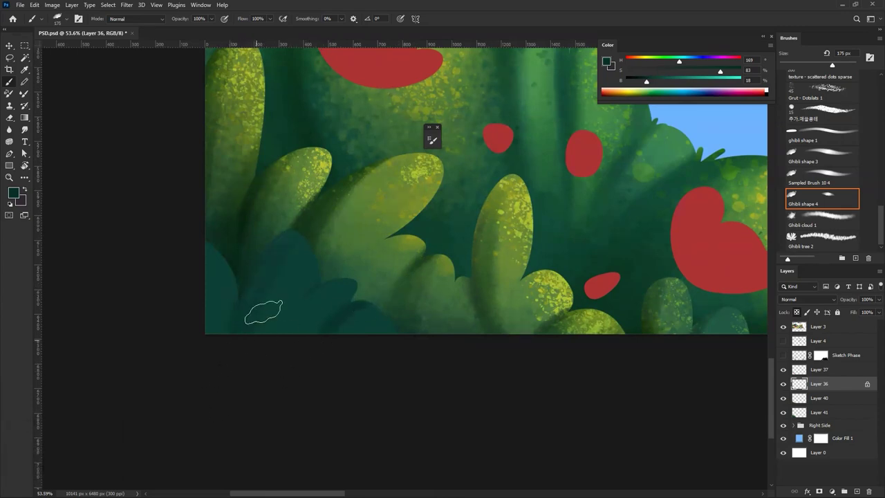
pyautogui.press(']')
pyautogui.press(']')
pyautogui.press(']')
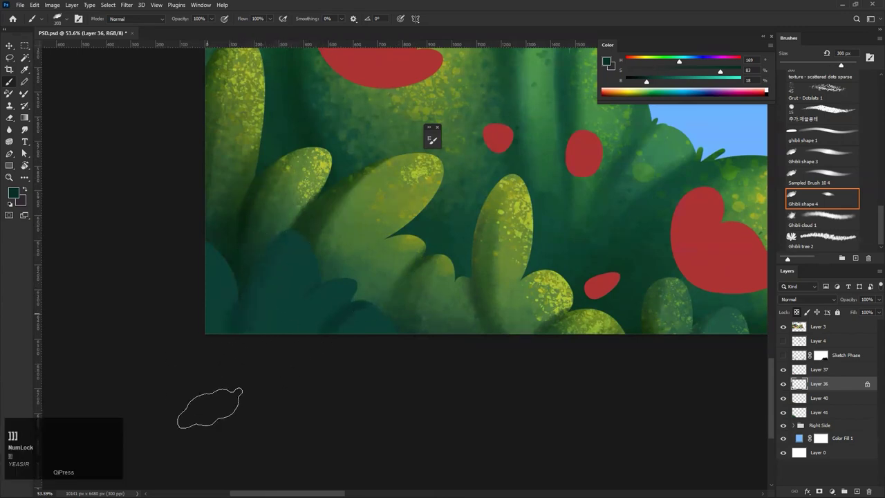
# Lower the teal's brightness to 15 and shade between the corner leaves with the brush reduced to about 80 px
pyautogui.hotkey('ctrl', 'space')
pyautogui.moveTo(335, 322)
pyautogui.mouseDown()
pyautogui.moveTo(309, 364)
pyautogui.moveTo(298, 306)
pyautogui.mouseUp()
pyautogui.click(643, 81)
pyautogui.press('[')
pyautogui.press('[')
pyautogui.press('[')
pyautogui.press('[')
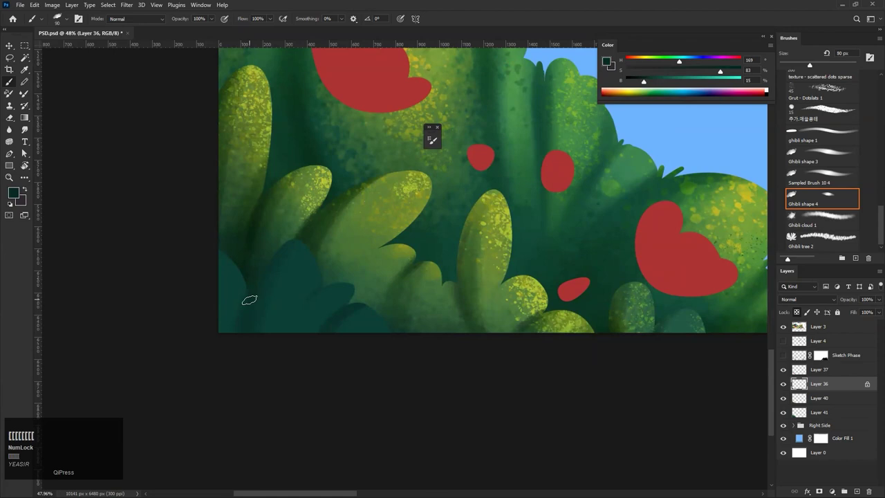
pyautogui.hotkey('ctrl', 'z')
# Enlarge the brush to 500 px, paint broad soft shadows over the corner leaves, and undo the last stroke
pyautogui.press(']')
pyautogui.press(']')
pyautogui.press(']')
pyautogui.press(']')
pyautogui.press(']')
pyautogui.press(']')
pyautogui.press(']')
pyautogui.press(']')
pyautogui.press(']')
pyautogui.press(']')
pyautogui.hotkey('ctrl', 'z')
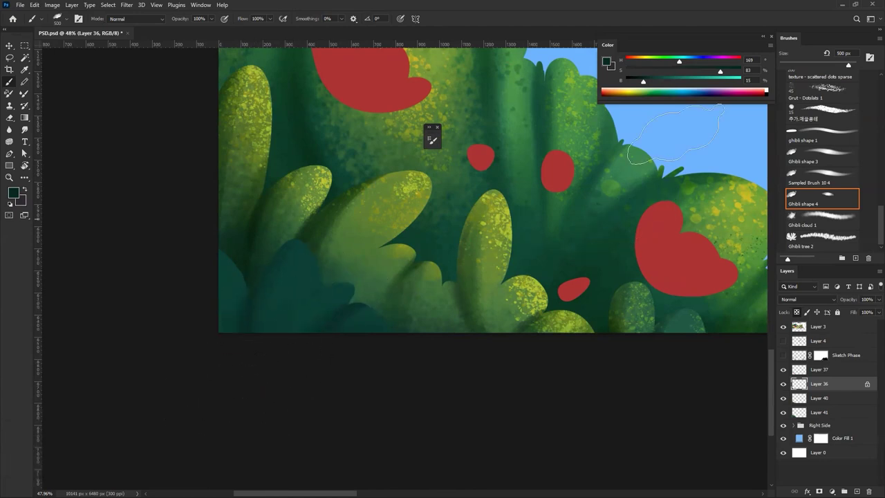
# Set the teal's brightness to 7 and deepen the shadows behind the teal corner leaves with the 500 px brush
pyautogui.click(630, 81)
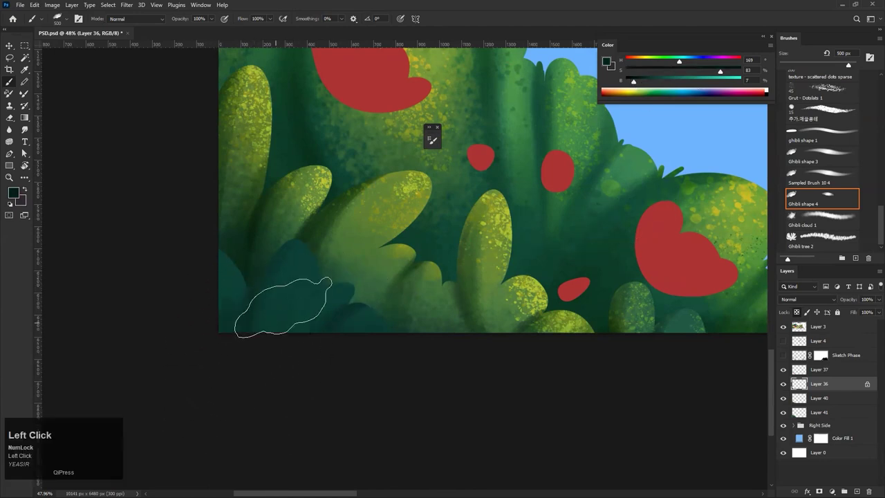
pyautogui.hotkey('ctrl', 'z')
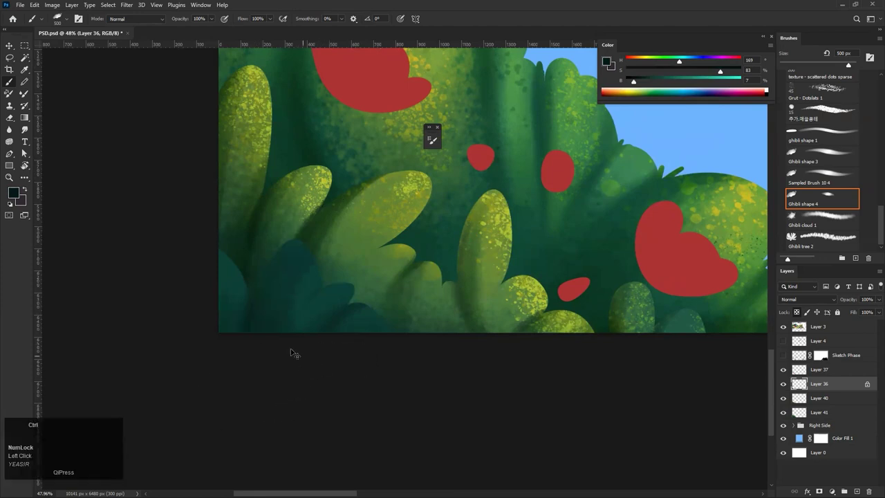
pyautogui.moveTo(365, 327); pyautogui.dragTo(242, 379)
pyautogui.moveTo(352, 314); pyautogui.dragTo(446, 309)
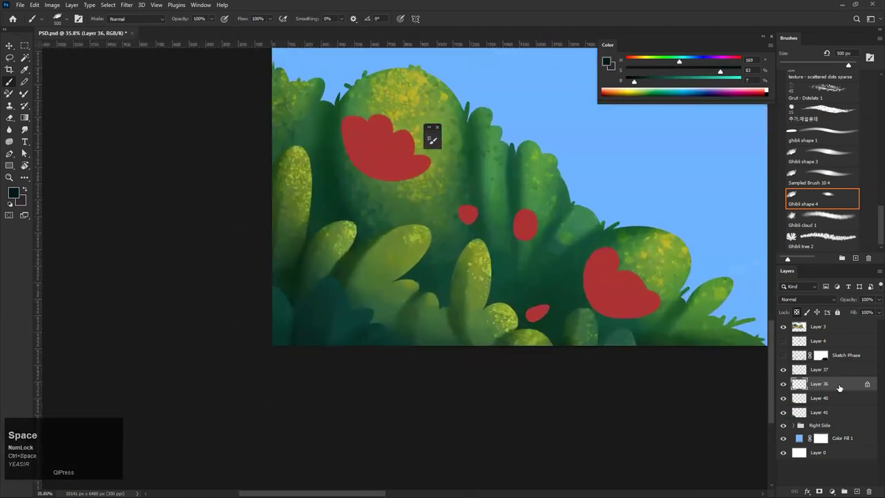
pyautogui.moveTo(537, 341); pyautogui.dragTo(607, 327)
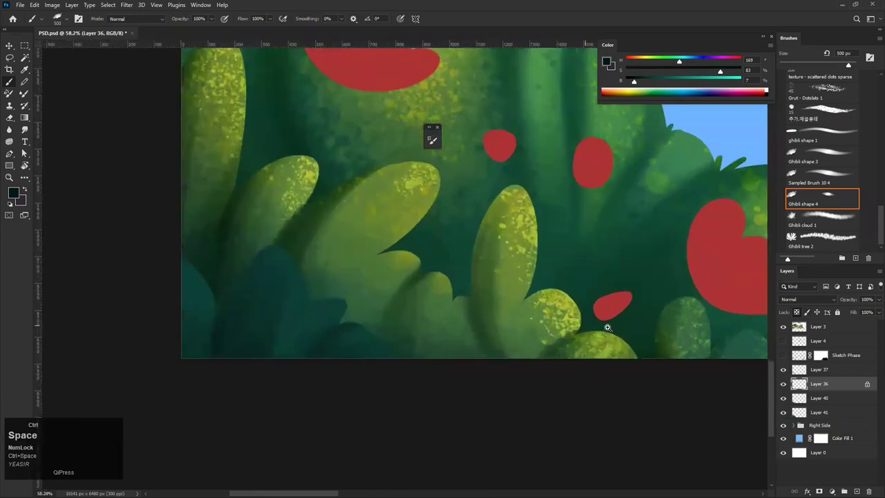
# Add a new layer above Layer 36, clip it to that layer and set its blend mode to Overlay
pyautogui.click(857, 491)
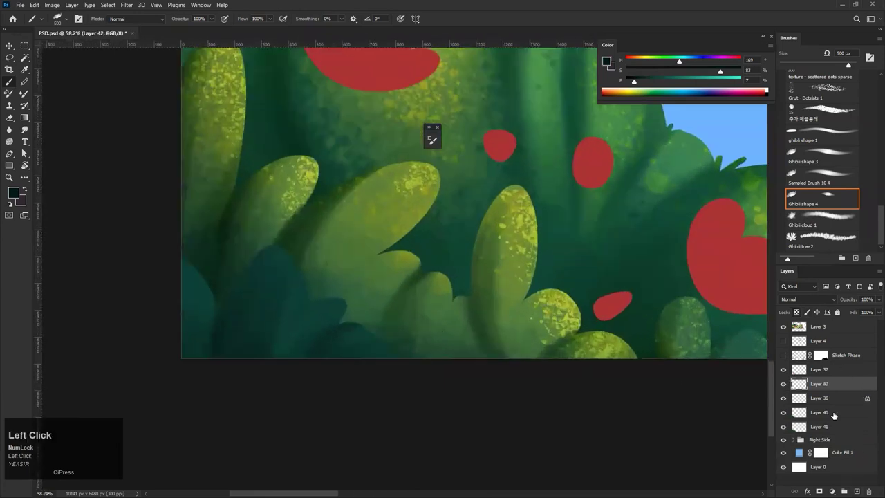
pyautogui.keyDown('alt'); pyautogui.click(802, 387); pyautogui.keyUp('alt')
pyautogui.click(806, 300)
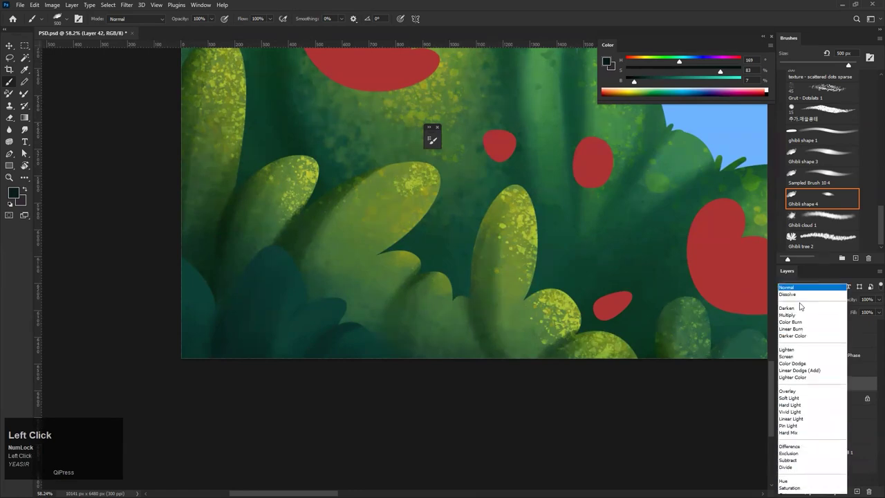
pyautogui.click(809, 382)
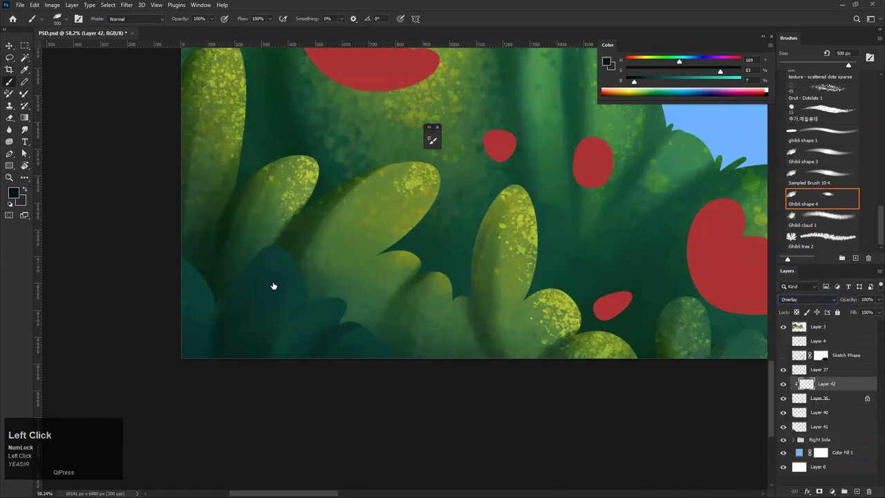
# Pick a pale yellow foreground colour with hue 48, saturation 49 and brightness 94
pyautogui.keyDown('alt'); pyautogui.click(351, 238); pyautogui.keyUp('alt')
pyautogui.hotkey('ctrl', 'z')
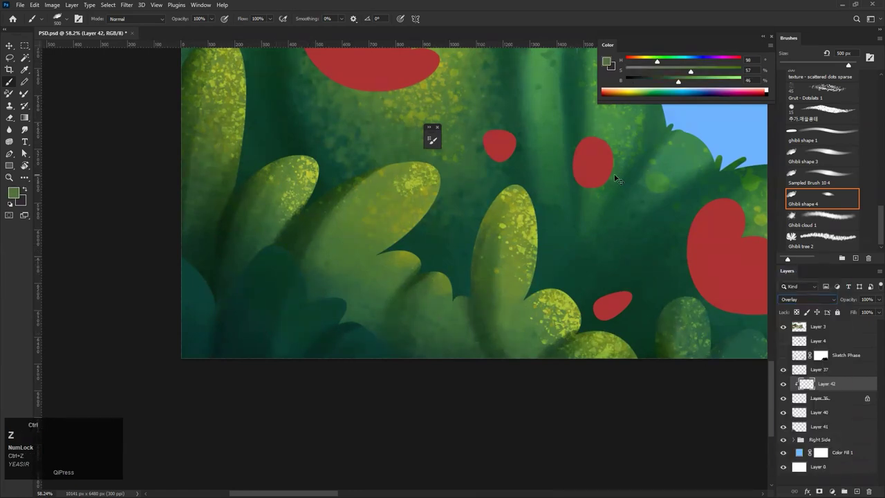
pyautogui.moveTo(656, 62); pyautogui.dragTo(644, 62)
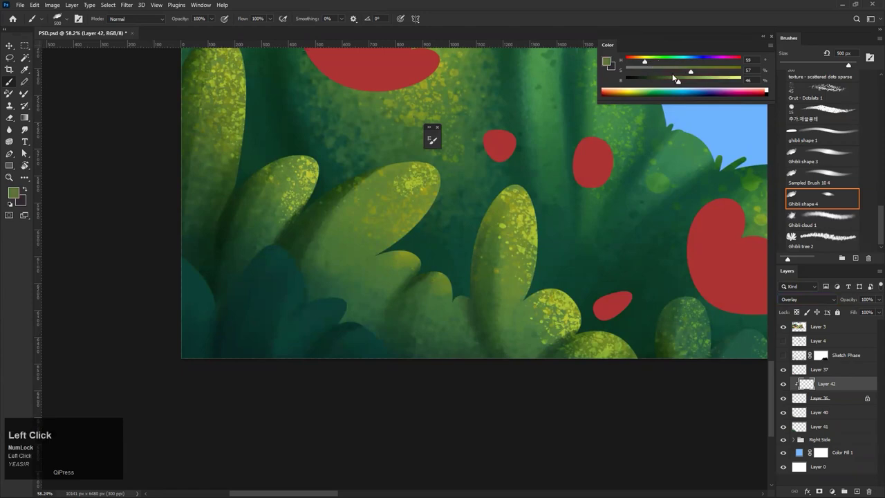
pyautogui.keyDown('alt'); pyautogui.click(420, 186); pyautogui.keyUp('alt')
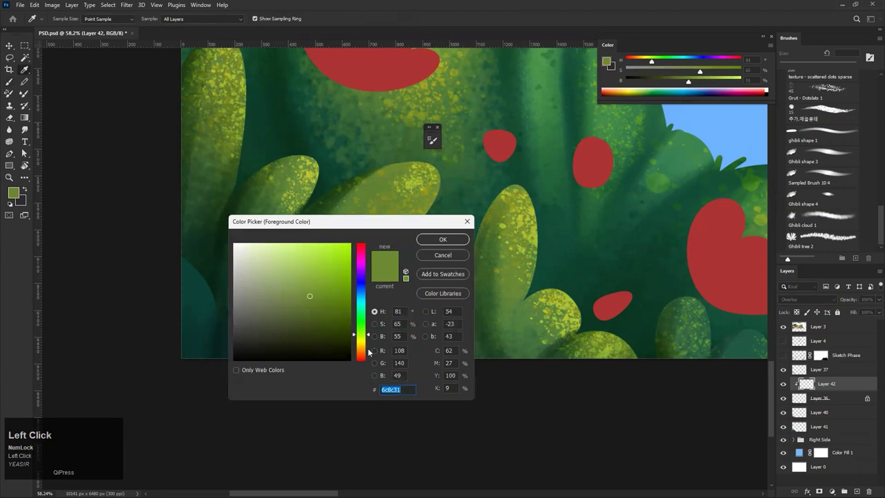
pyautogui.click(291, 250)
pyautogui.click(436, 238)
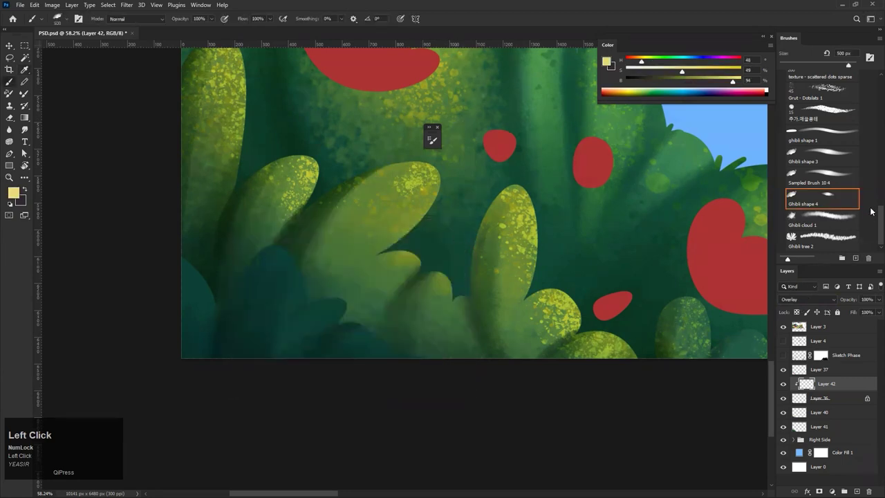
# Try pale yellow highlights on the teal corner leaves with the brush resized between 400 and 500 px, and undo them
pyautogui.scroll(5, 829, 179)
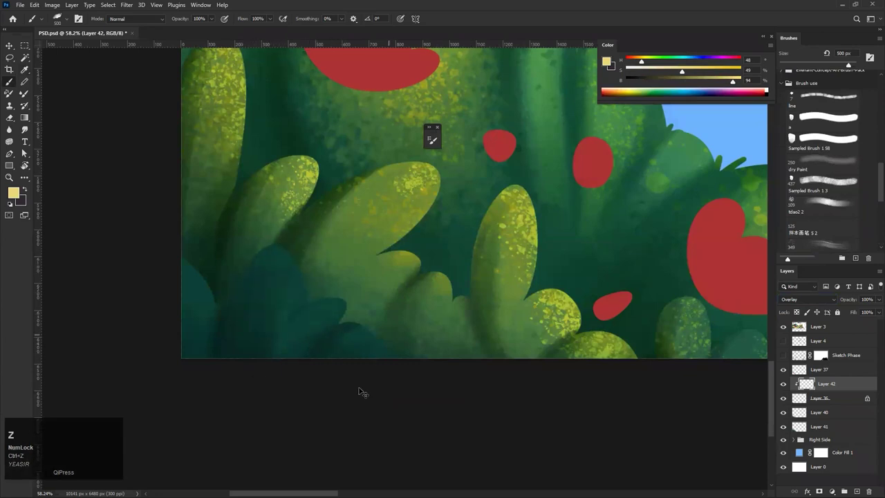
pyautogui.press('[')
pyautogui.press('[')
pyautogui.press('[')
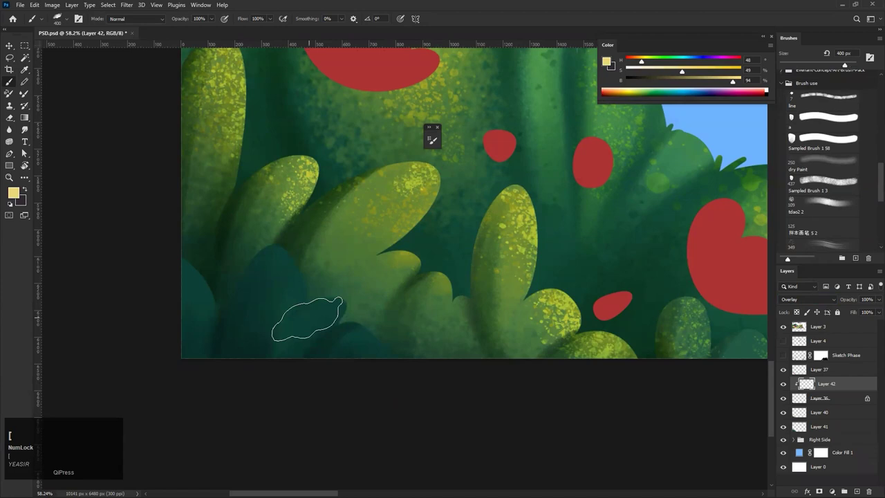
pyautogui.press(']')
pyautogui.press(']')
pyautogui.press(']')
pyautogui.moveTo(319, 325); pyautogui.dragTo(319, 319)
pyautogui.hotkey('ctrl', 'z')
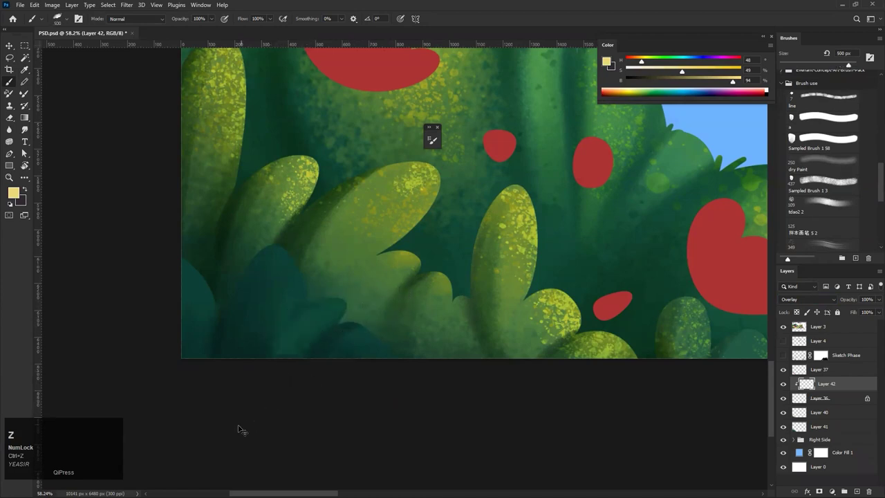
# Raise the yellow's brightness to 100, reduce the brush to 300 px and try highlights on the small corner leaves
pyautogui.press('[')
pyautogui.press('[')
pyautogui.click(739, 82)
pyautogui.moveTo(318, 326); pyautogui.dragTo(392, 285)
pyautogui.hotkey('ctrl', 'z')
pyautogui.moveTo(297, 352); pyautogui.dragTo(406, 287)
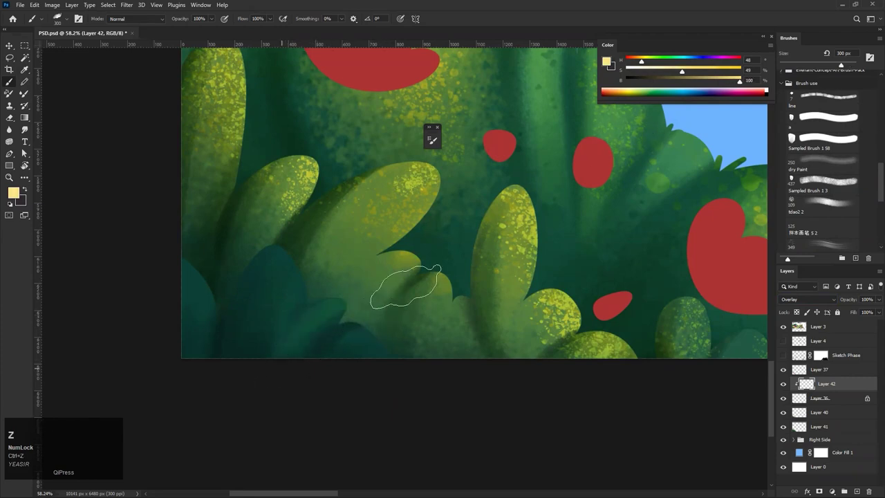
# Change the foreground colour to orange with hue 37, saturation 78 and brightness 100, and test it on the corner leaves
pyautogui.click(13, 193)
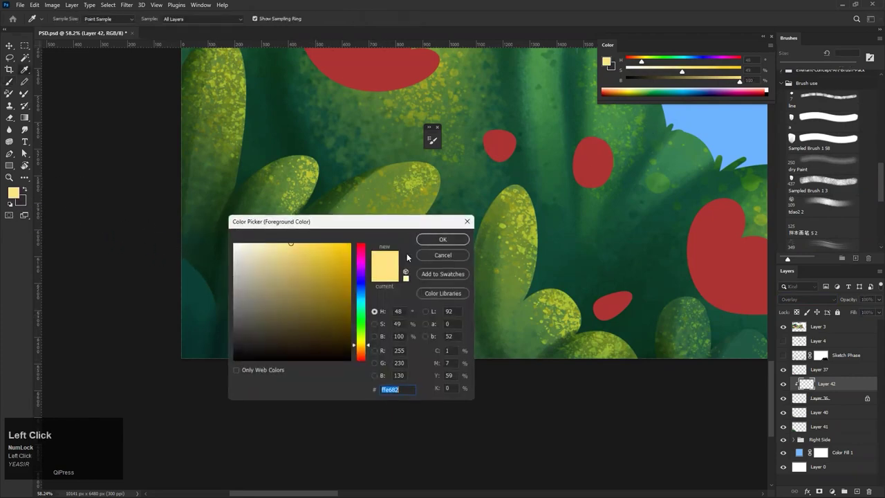
pyautogui.moveTo(367, 349); pyautogui.dragTo(364, 353)
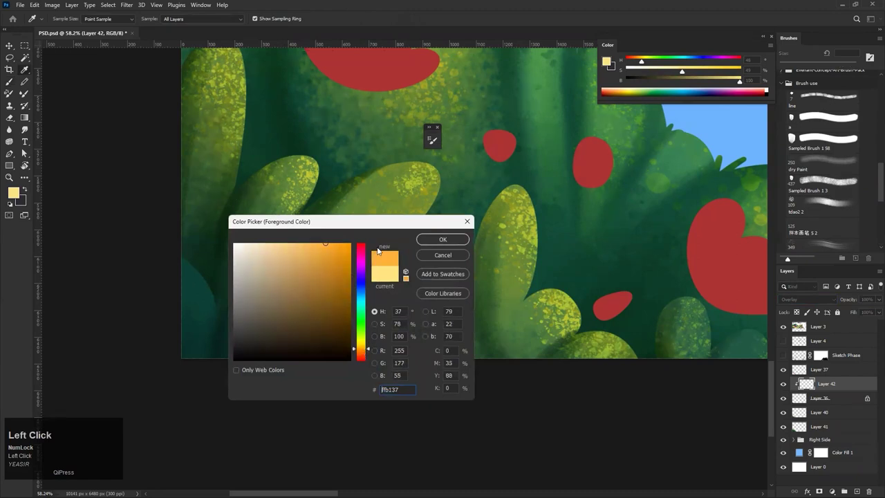
pyautogui.click(443, 239)
pyautogui.press('ctrl')
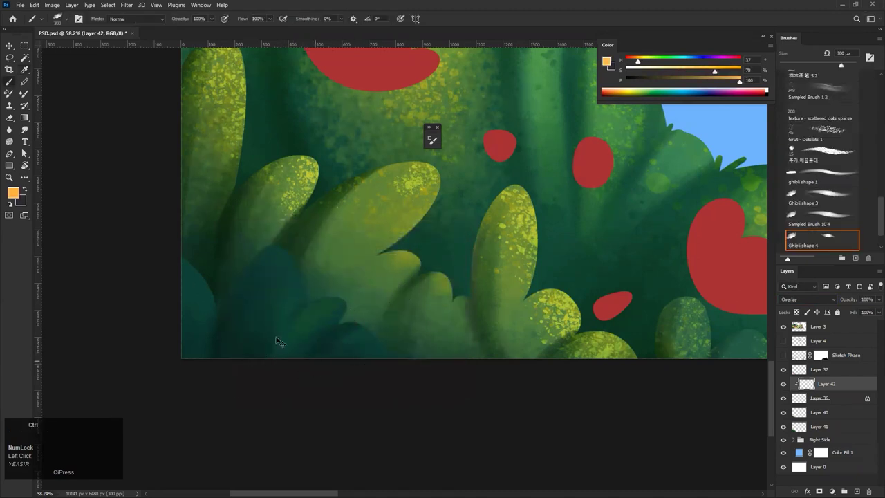
# Shift the foreground colour to cyan with hue 179 at full brightness, test it on the corner leaves and undo the test strokes
pyautogui.click(14, 194)
pyautogui.click(362, 307)
pyautogui.click(442, 239)
pyautogui.hotkey('ctrl', 'z')
pyautogui.hotkey('ctrl', 'space')
pyautogui.moveTo(374, 312)
pyautogui.mouseDown()
pyautogui.moveTo(280, 365)
pyautogui.moveTo(385, 319)
pyautogui.mouseUp()
pyautogui.hotkey('ctrl', 'z')
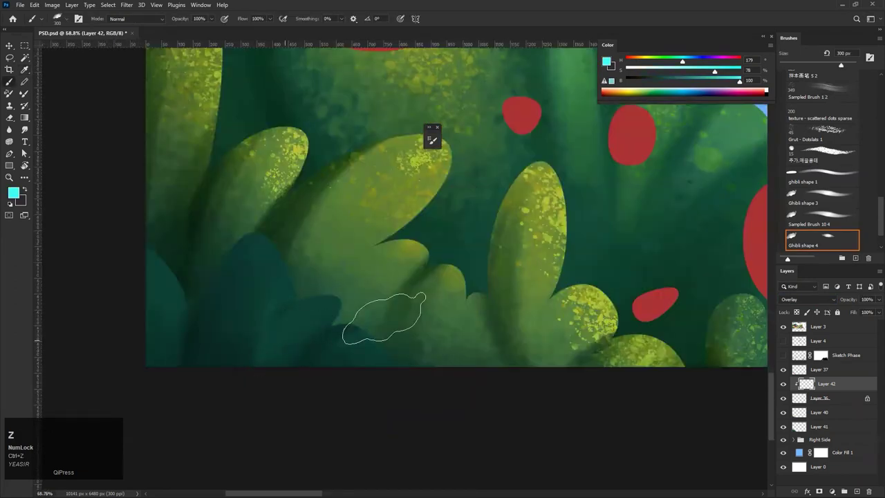
# Paint cyan overlay highlights on the small corner leaves with the 300 px brush, undoing the unwanted strokes
pyautogui.press(']')
pyautogui.press(']')
pyautogui.press(']')
pyautogui.moveTo(380, 350)
pyautogui.mouseDown()
pyautogui.moveTo(424, 396)
pyautogui.moveTo(360, 339)
pyautogui.moveTo(433, 416)
pyautogui.mouseUp()
pyautogui.hotkey('ctrl', 'z')
pyautogui.press('[')
pyautogui.press('[')
pyautogui.press('[')
pyautogui.hotkey('ctrl', 'z')
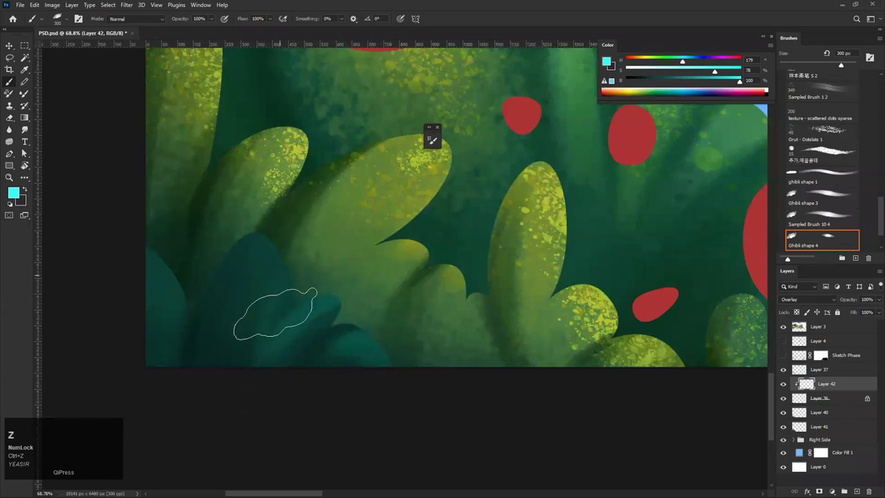
# Set the brush to 400 px, brush cyan light over the tall corner leaf and undo the last stroke
pyautogui.press(']')
pyautogui.press(']')
pyautogui.press(']')
pyautogui.hotkey('ctrl', 'z')
pyautogui.press('[')
pyautogui.press('[')
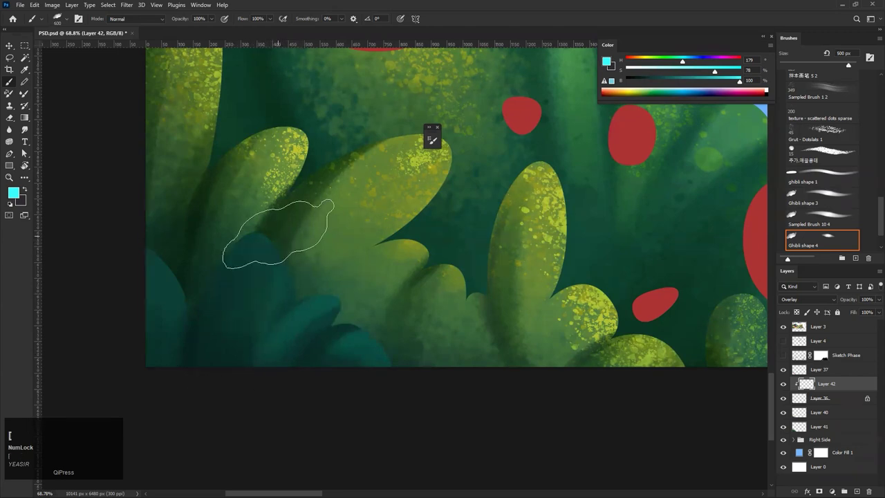
pyautogui.moveTo(306, 265)
pyautogui.mouseDown()
pyautogui.moveTo(242, 332)
pyautogui.moveTo(270, 325)
pyautogui.mouseUp()
pyautogui.moveTo(296, 295)
pyautogui.mouseDown()
pyautogui.moveTo(235, 367)
pyautogui.moveTo(285, 341)
pyautogui.moveTo(286, 294)
pyautogui.mouseUp()
pyautogui.hotkey('ctrl', 'z')
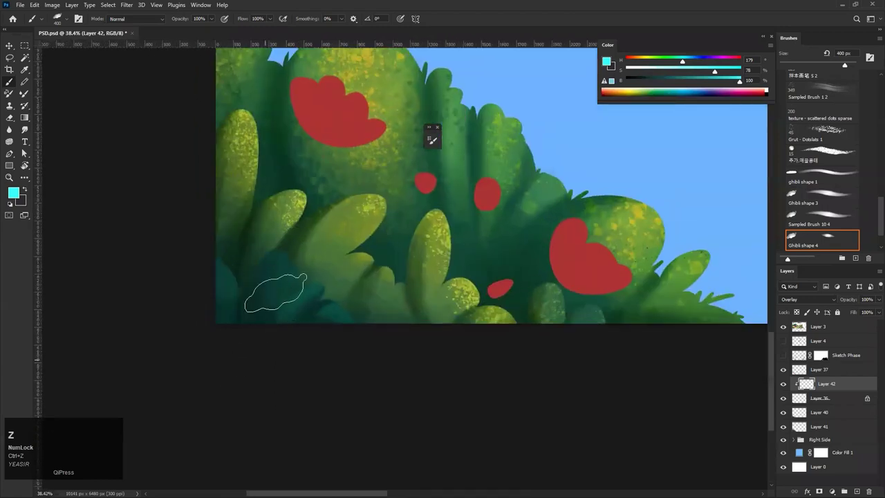
# Reduce the brush to 250 px and brighten the edges of the teal corner leaves, undoing stray strokes
pyautogui.press('[')
pyautogui.press('[')
pyautogui.press(']')
pyautogui.press(']')
pyautogui.hotkey('ctrl', 'z')
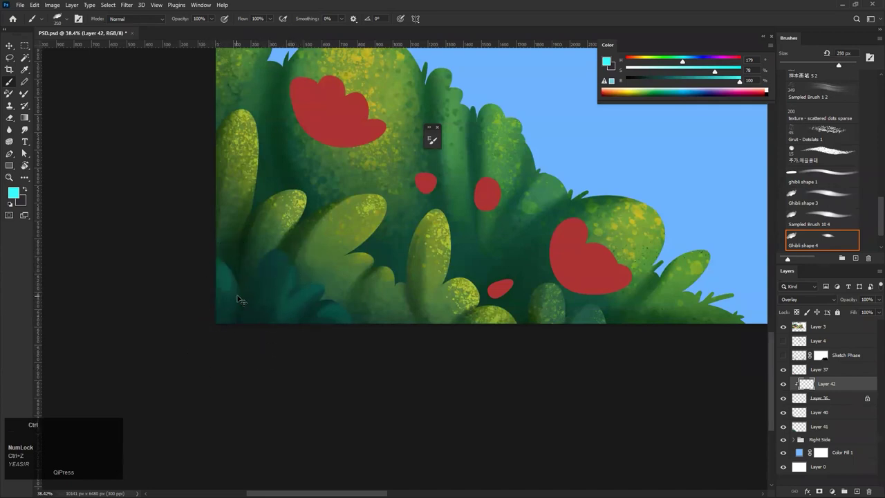
pyautogui.moveTo(334, 287); pyautogui.dragTo(270, 345)
pyautogui.moveTo(299, 285); pyautogui.dragTo(306, 310)
pyautogui.hotkey('ctrl', 'z')
pyautogui.moveTo(297, 280); pyautogui.dragTo(350, 281)
pyautogui.hotkey('ctrl', 'z')
pyautogui.moveTo(557, 286); pyautogui.dragTo(471, 313)
# Switch to Kyle's supreme spatter brush, try enlarged cyan spatter on the tall corner leaf and undo it
pyautogui.click(872, 197)
pyautogui.scroll(10, 852, 149)
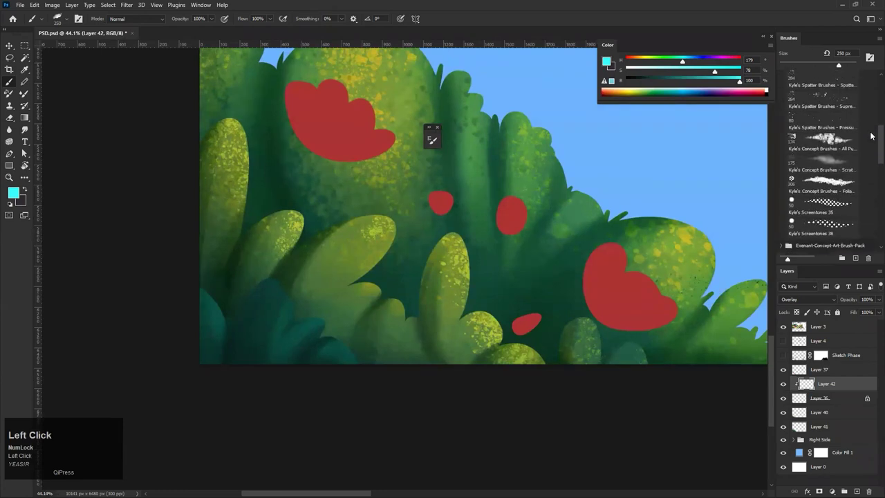
pyautogui.click(816, 142)
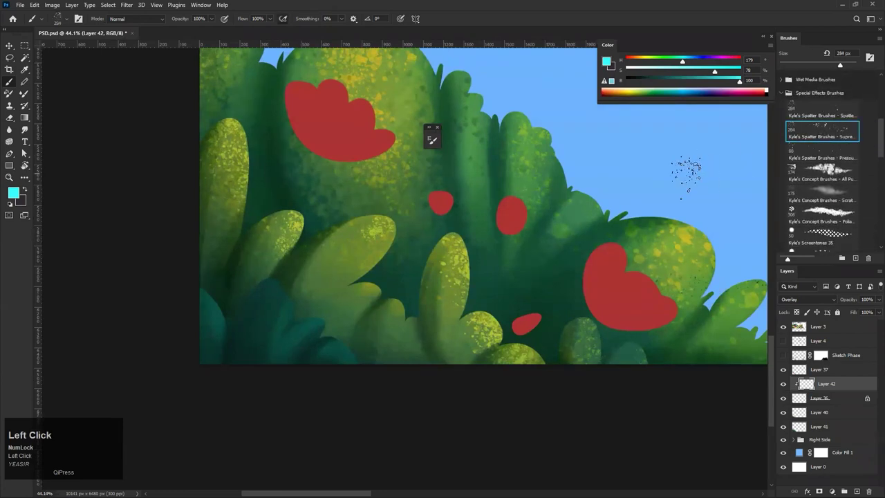
pyautogui.click(297, 314)
pyautogui.press(']')
pyautogui.press(']')
pyautogui.press(']')
pyautogui.press(']')
pyautogui.press(']')
pyautogui.press(']')
pyautogui.press(']')
pyautogui.press(']')
pyautogui.press(']')
pyautogui.hotkey('ctrl', 'z')
# Reduce the spatter brush to 400 px, try cyan speckles on the tall corner leaf and undo them
pyautogui.press('[')
pyautogui.press('[')
pyautogui.press('[')
pyautogui.press('[')
pyautogui.press('[')
pyautogui.press('[')
pyautogui.moveTo(278, 277); pyautogui.dragTo(245, 427)
pyautogui.hotkey('ctrl', 'z')
pyautogui.moveTo(289, 300); pyautogui.dragTo(316, 333)
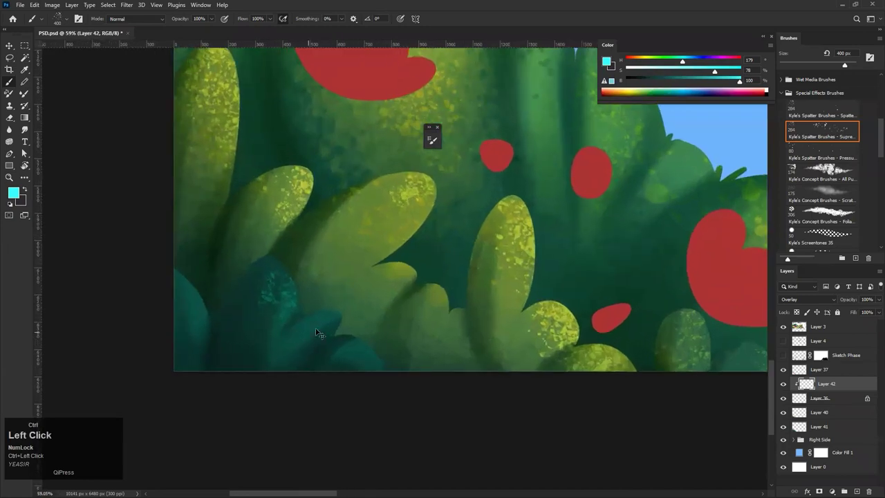
pyautogui.hotkey('ctrl', 'z')
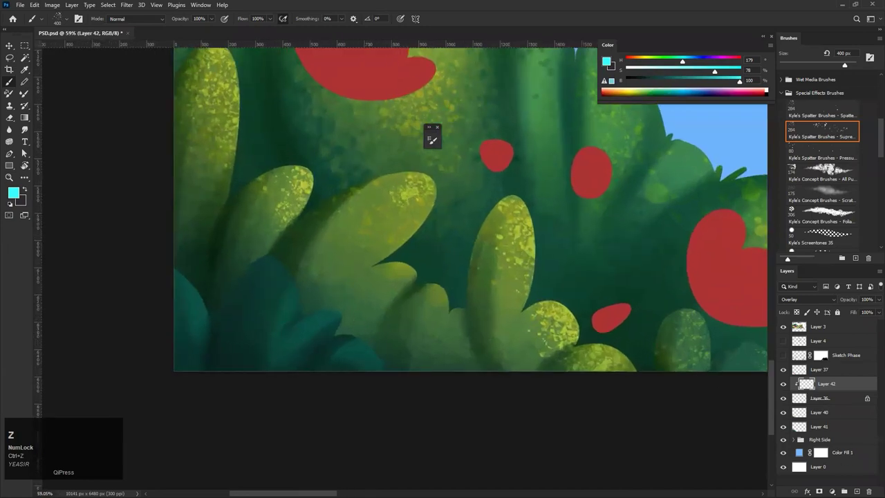
# Add a new clipped layer above Layer 42 and set its blend mode to Multiply
pyautogui.click(857, 490)
pyautogui.click(804, 383)
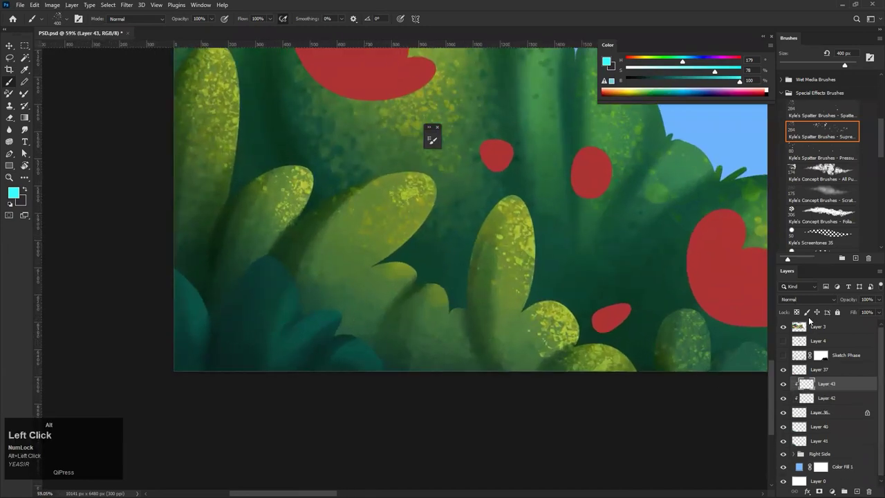
pyautogui.click(805, 299)
pyautogui.click(788, 303)
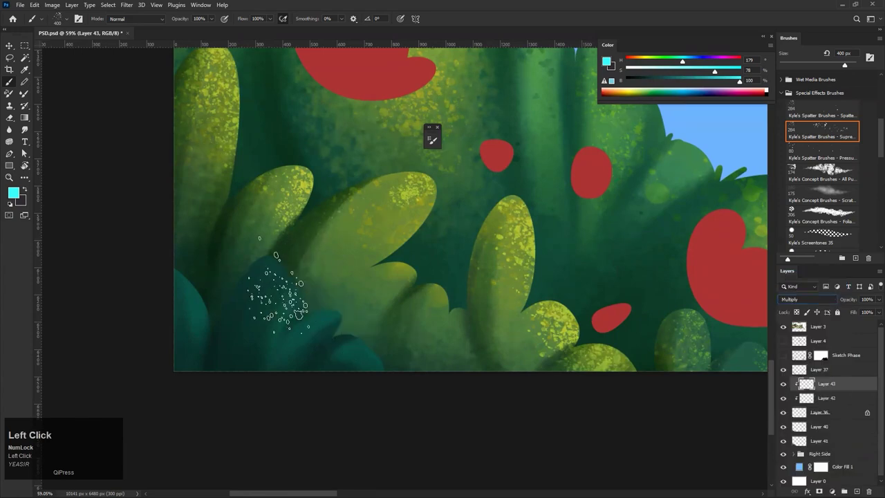
# Sample a very dark teal with brightness 14, try speckles on the corner leaves and undo them
pyautogui.keyDown('alt'); pyautogui.click(207, 356); pyautogui.keyUp('alt')
pyautogui.click(266, 293)
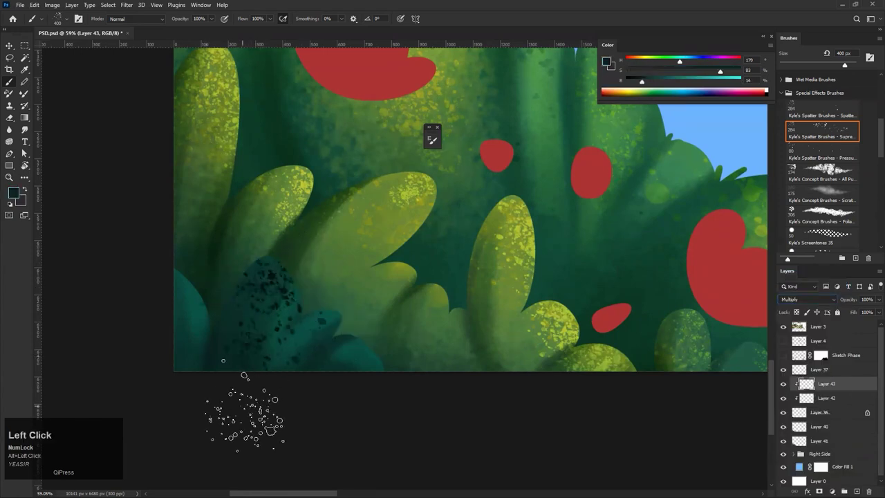
pyautogui.hotkey('ctrl', 'z')
pyautogui.click(178, 332)
pyautogui.hotkey('ctrl', 'z')
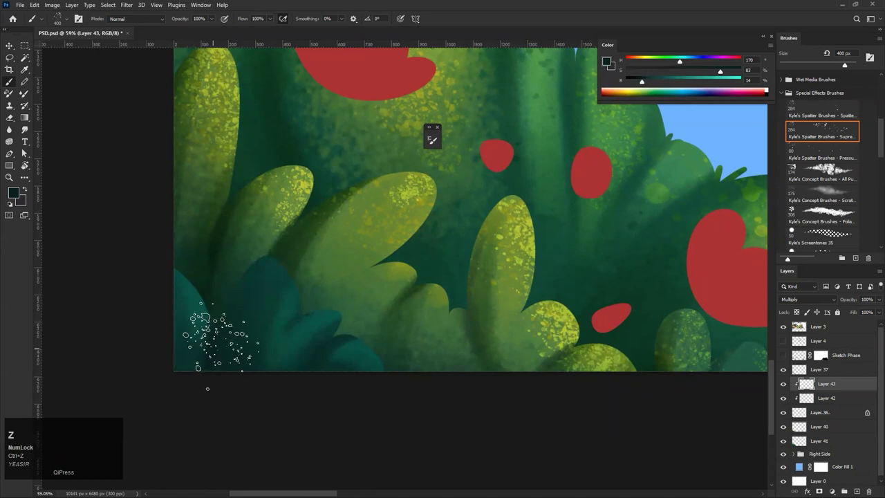
# Sample a teal with hue 169, saturation 83 and brightness 25, test speckles on the corner leaves and undo them
pyautogui.keyDown('alt'); pyautogui.click(300, 311); pyautogui.keyUp('alt')
pyautogui.click(194, 332)
pyautogui.click(289, 290)
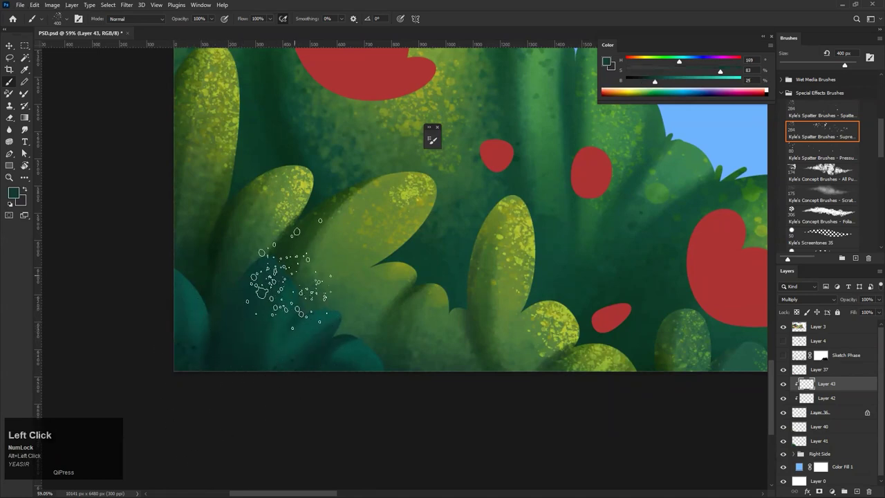
pyautogui.hotkey('ctrl', 'z')
pyautogui.hotkey('ctrl', 'z')
# Try spattering the sampled teal down the left-edge leaf and the tall corner leaf, and undo both strokes
pyautogui.moveTo(173, 309); pyautogui.dragTo(166, 363)
pyautogui.moveTo(258, 286); pyautogui.dragTo(229, 349)
pyautogui.hotkey('ctrl', 'z')
pyautogui.hotkey('ctrl', 'z')
# Try Kyle's pressure spatter brush and his first spatter brush at 284 px on the corner leaves, undoing the speckles
pyautogui.click(823, 153)
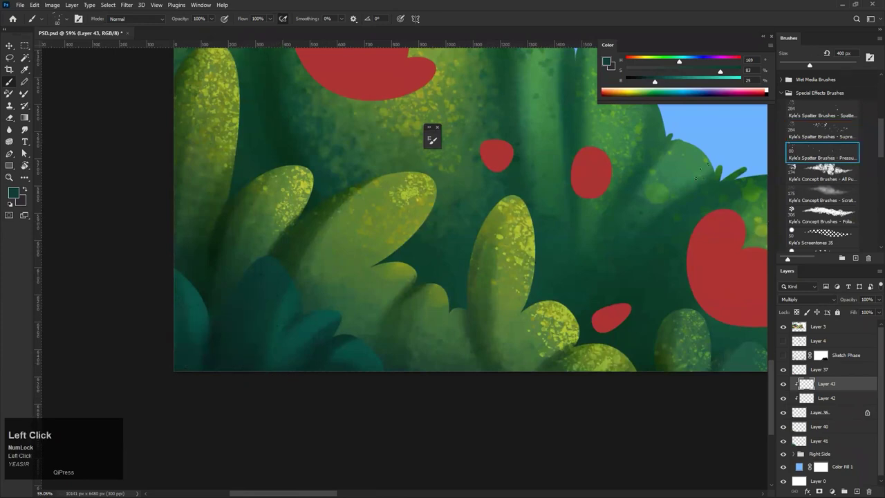
pyautogui.hotkey('ctrl', 'z')
pyautogui.click(819, 113)
pyautogui.click(235, 325)
pyautogui.click(239, 266)
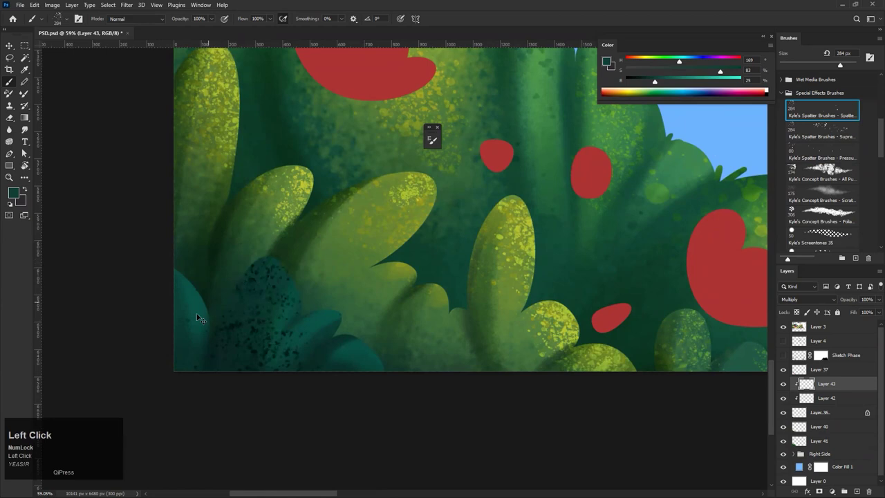
pyautogui.hotkey('ctrl', 'z')
pyautogui.click(190, 349)
pyautogui.moveTo(302, 346); pyautogui.dragTo(277, 361)
pyautogui.hotkey('ctrl', 'z')
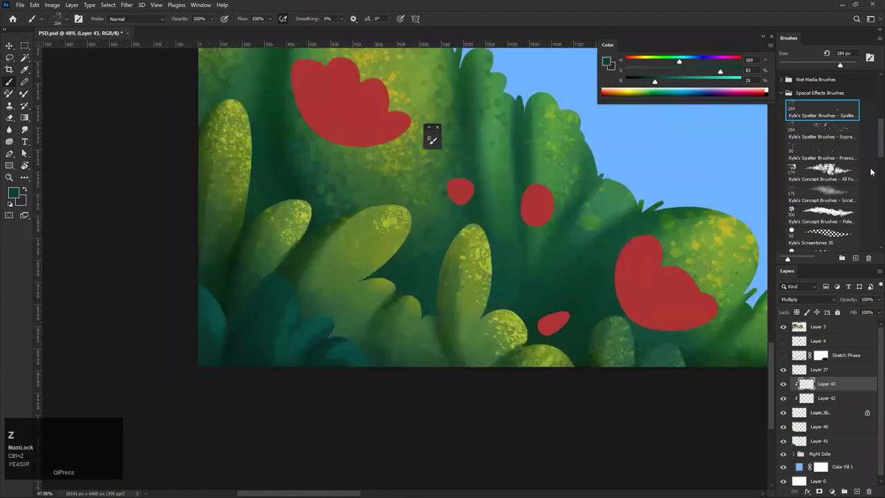
# Try a dark stroke on the tall corner leaf with Kyle's foliage concept brush at 306 px and undo it
pyautogui.click(837, 215)
pyautogui.moveTo(281, 323); pyautogui.dragTo(231, 399)
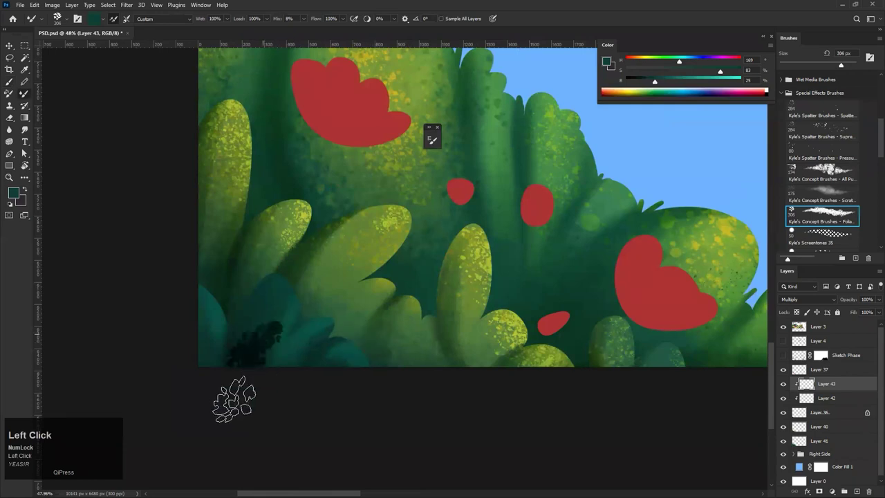
pyautogui.hotkey('ctrl', 'z')
# Spatter dark teal over the corner leaves with Kyle's pressure spatter brush at 300 px, and lower the layer's opacity to 31%
pyautogui.moveTo(871, 154)
pyautogui.mouseDown()
pyautogui.moveTo(871, 174)
pyautogui.moveTo(870, 129)
pyautogui.mouseUp()
pyautogui.scroll(-3, 823, 173)
pyautogui.click(820, 146)
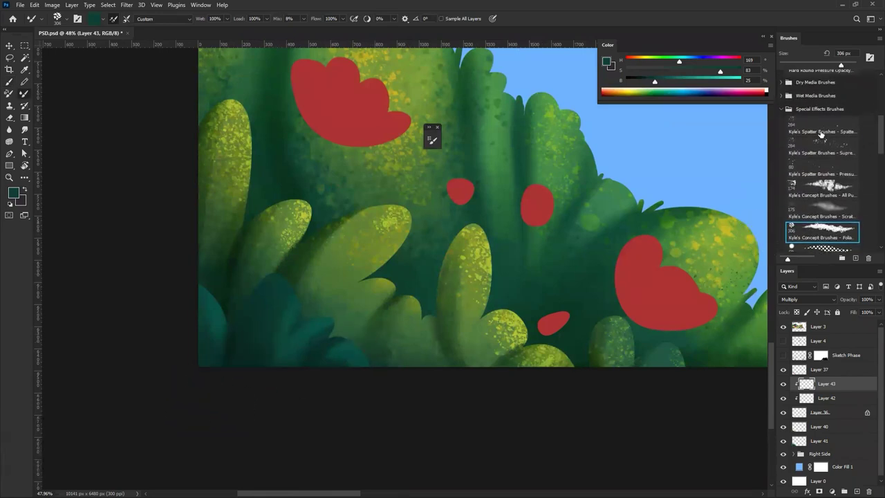
pyautogui.click(830, 168)
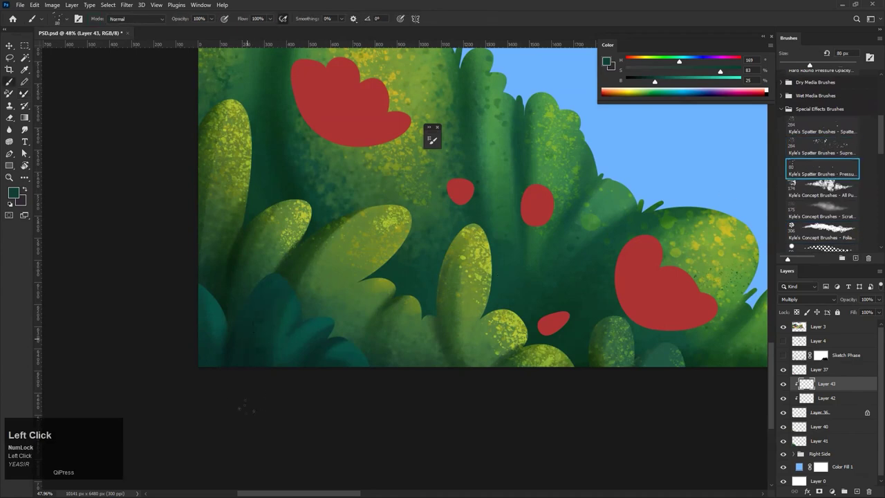
pyautogui.press(']')
pyautogui.press(']')
pyautogui.press(']')
pyautogui.press(']')
pyautogui.press(']')
pyautogui.press(']')
pyautogui.press(']')
pyautogui.moveTo(256, 339); pyautogui.dragTo(188, 430)
pyautogui.hotkey('ctrl', 'z')
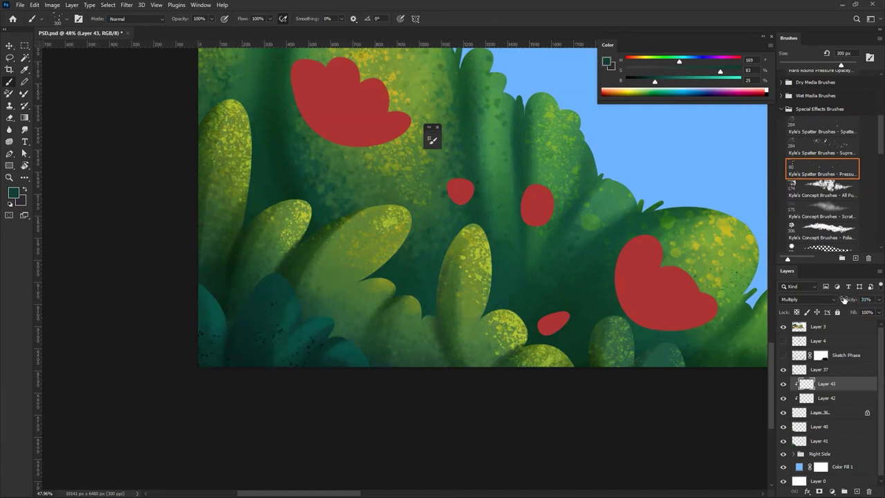
# Set the pressure spatter brush's tip spacing to 4%
pyautogui.moveTo(355, 332)
pyautogui.mouseDown()
pyautogui.moveTo(297, 355)
pyautogui.moveTo(359, 331)
pyautogui.mouseUp()
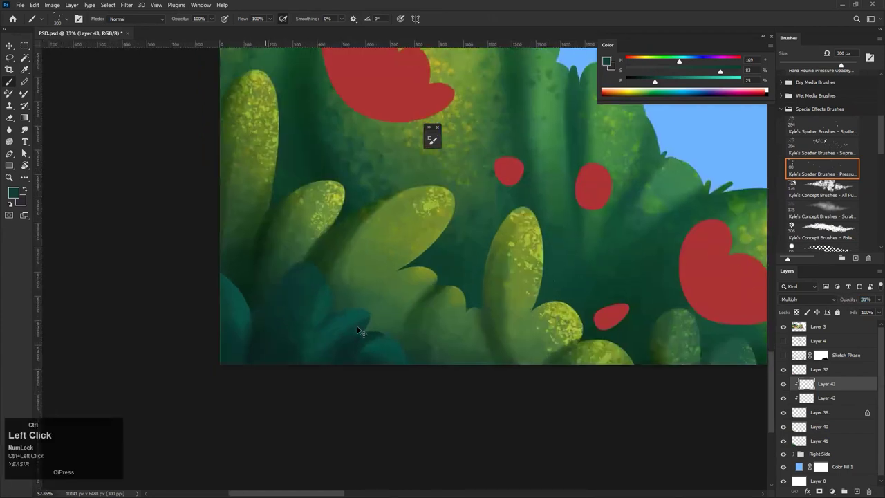
pyautogui.click(870, 58)
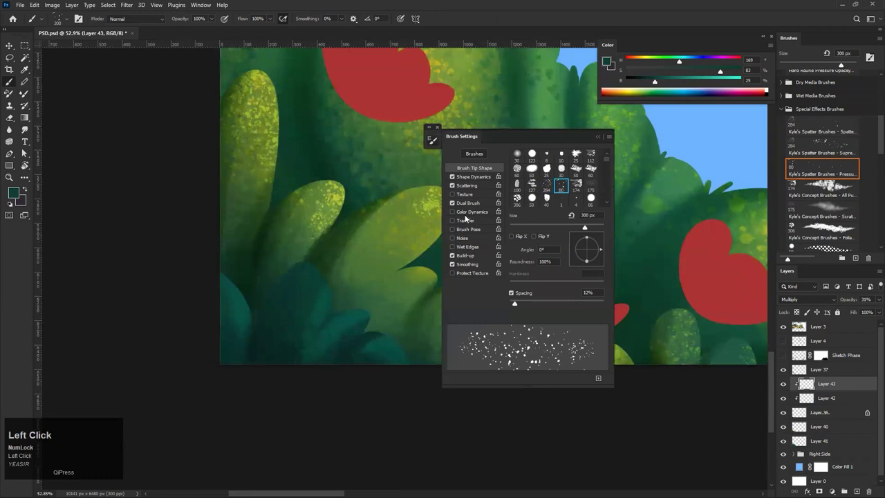
pyautogui.moveTo(515, 306); pyautogui.dragTo(512, 306)
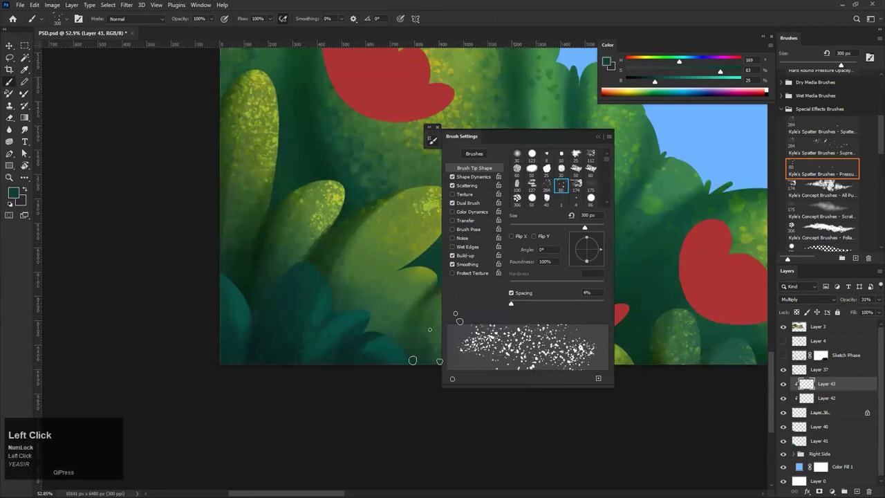
# Try another dark teal spatter over the corner leaves with Kyle's pressure spatter brush at 300 px, and undo it
pyautogui.moveTo(328, 310); pyautogui.dragTo(304, 339)
pyautogui.click(598, 136)
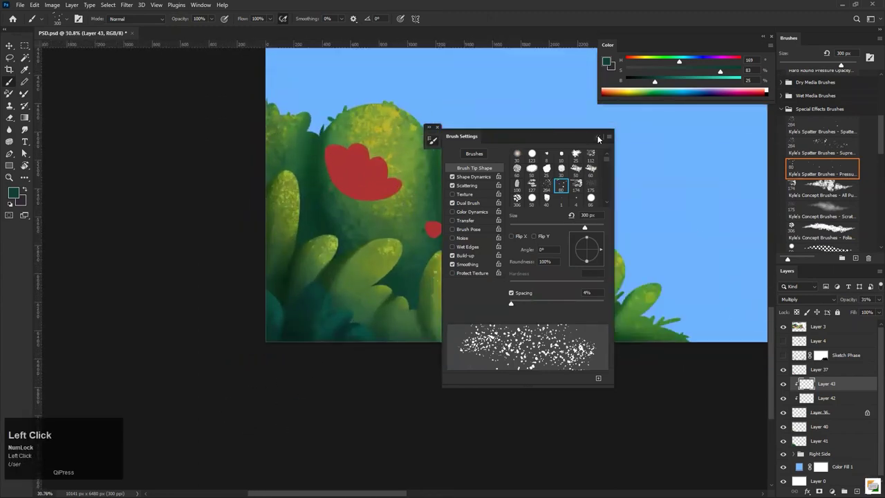
pyautogui.moveTo(333, 334)
pyautogui.mouseDown()
pyautogui.moveTo(306, 336)
pyautogui.moveTo(333, 329)
pyautogui.mouseUp()
pyautogui.hotkey('ctrl', 'z')
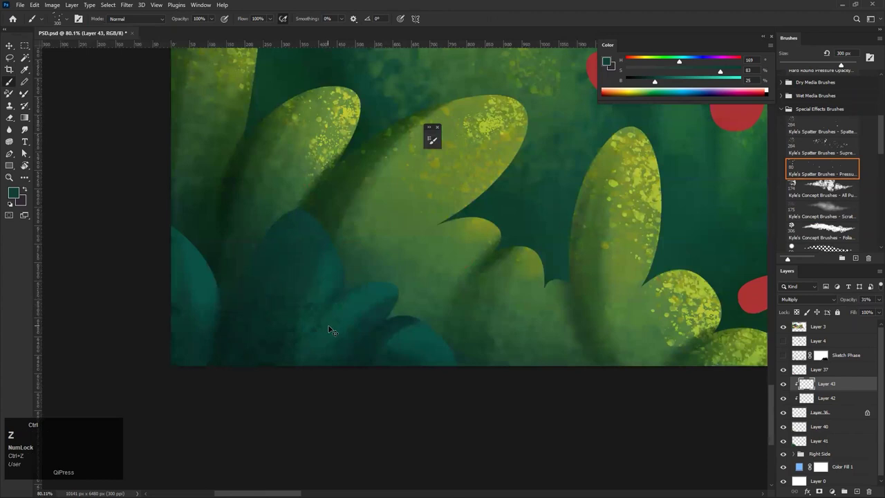
pyautogui.click(338, 297)
pyautogui.hotkey('ctrl', 'z')
pyautogui.hotkey('ctrl', 'shift', 'z')
pyautogui.moveTo(320, 317); pyautogui.dragTo(276, 360)
pyautogui.hotkey('ctrl', 'z')
# Undo the earlier spatter and layer opacity change, and try the spatter brush at 175 px on the leftmost corner leaf
pyautogui.press('[')
pyautogui.press('[')
pyautogui.press('[')
pyautogui.hotkey('ctrl', 'z')
pyautogui.click(224, 297)
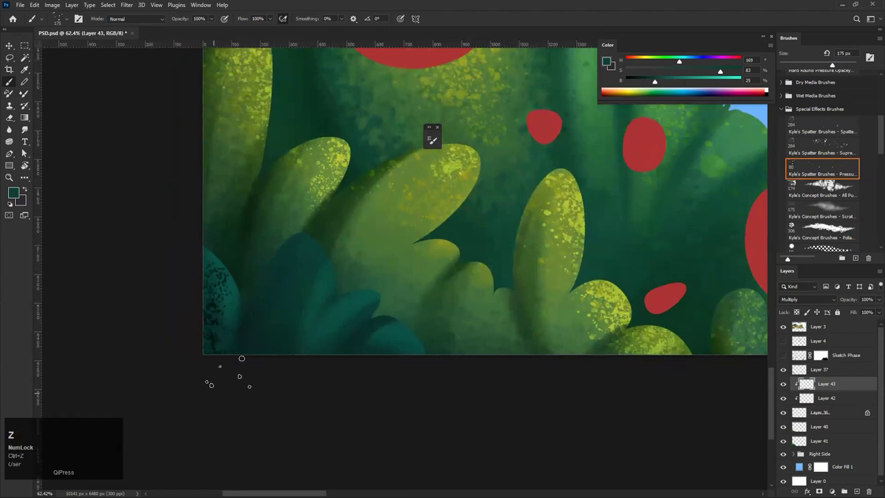
pyautogui.hotkey('ctrl', 'z')
# Enlarge the spatter brush back to 300 px, test it on the corner leaves and undo the marks
pyautogui.press(']')
pyautogui.press(']')
pyautogui.press(']')
pyautogui.click(287, 307)
pyautogui.click(194, 335)
pyautogui.moveTo(336, 343)
pyautogui.mouseDown()
pyautogui.moveTo(305, 380)
pyautogui.moveTo(332, 366)
pyautogui.mouseUp()
pyautogui.hotkey('ctrl', 'z')
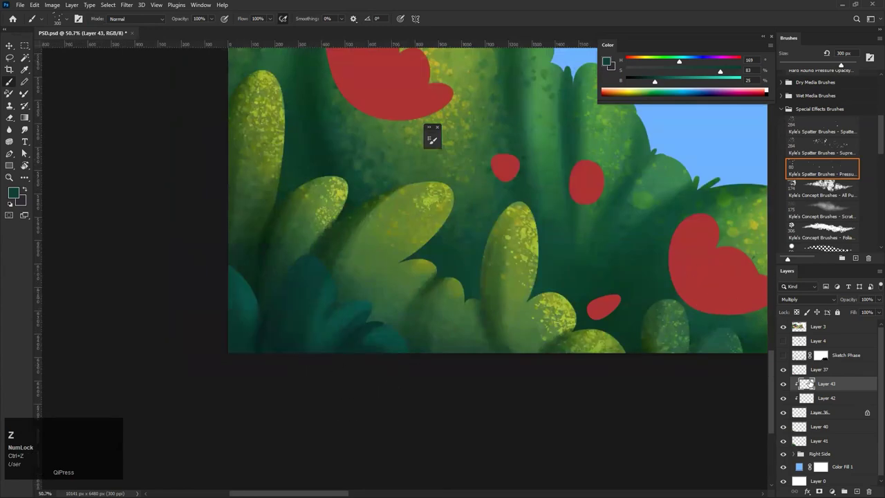
# Reload Kyle's pressure spatter brush and set its tip spacing to 6%
pyautogui.click(838, 173)
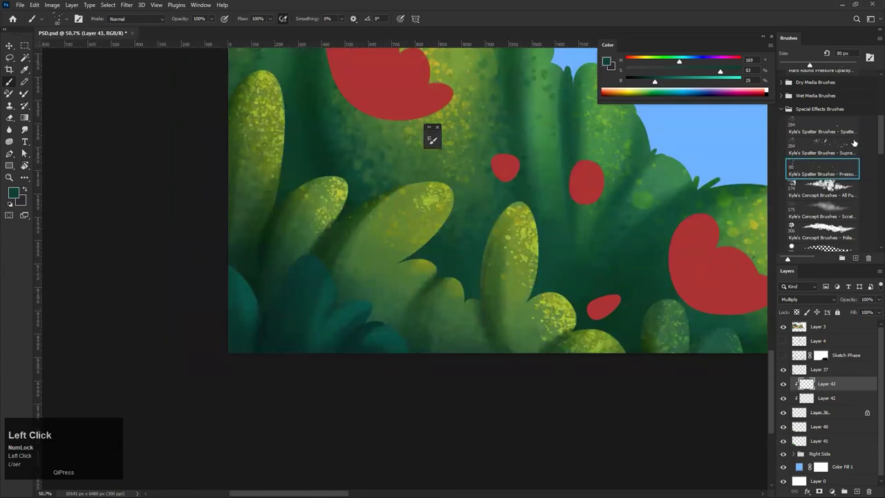
pyautogui.click(870, 60)
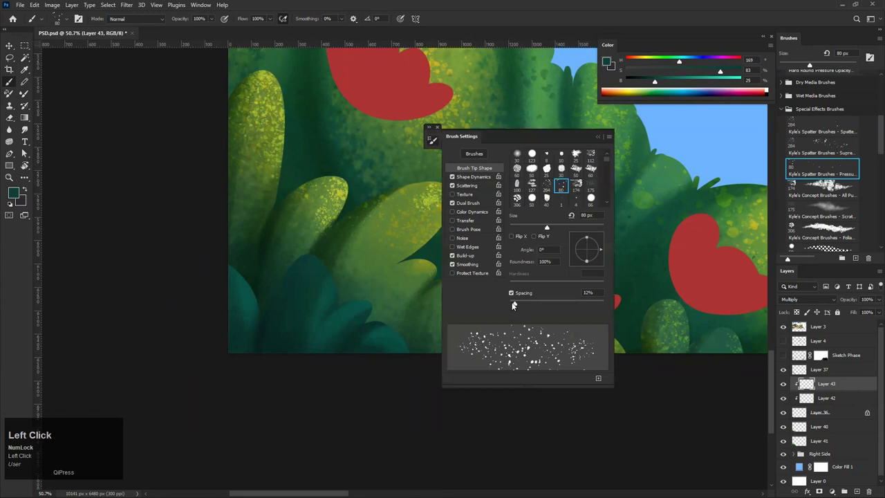
pyautogui.moveTo(513, 306); pyautogui.dragTo(512, 306)
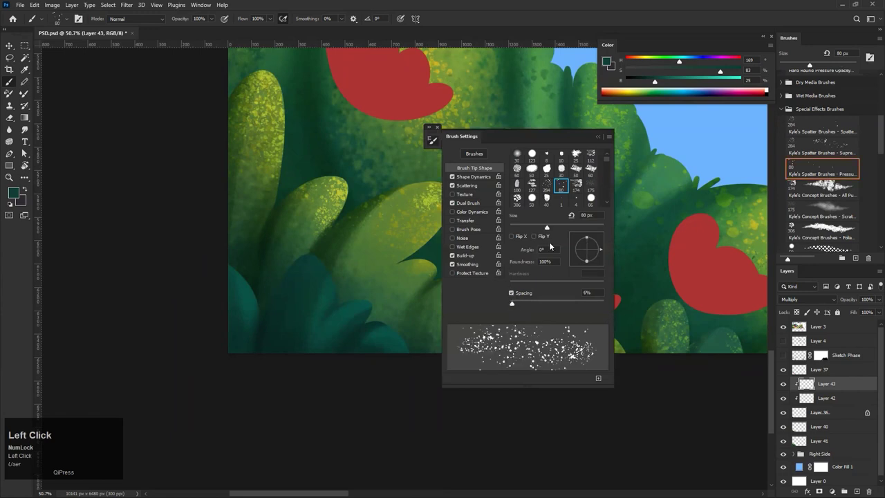
pyautogui.click(474, 267)
pyautogui.click(598, 136)
# Spatter dark teal speckles over the corner leaves with the pressure spatter brush at 150 px, undoing unwanted strokes
pyautogui.press('space')
pyautogui.moveTo(328, 276)
pyautogui.mouseDown()
pyautogui.moveTo(313, 237)
pyautogui.moveTo(269, 320)
pyautogui.mouseUp()
pyautogui.press(']')
pyautogui.press(']')
pyautogui.press(']')
pyautogui.press(']')
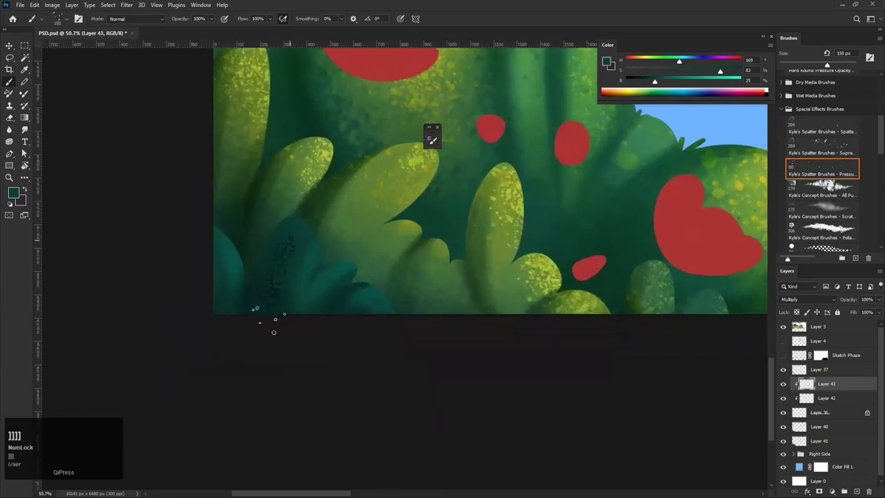
pyautogui.hotkey('ctrl', 'z')
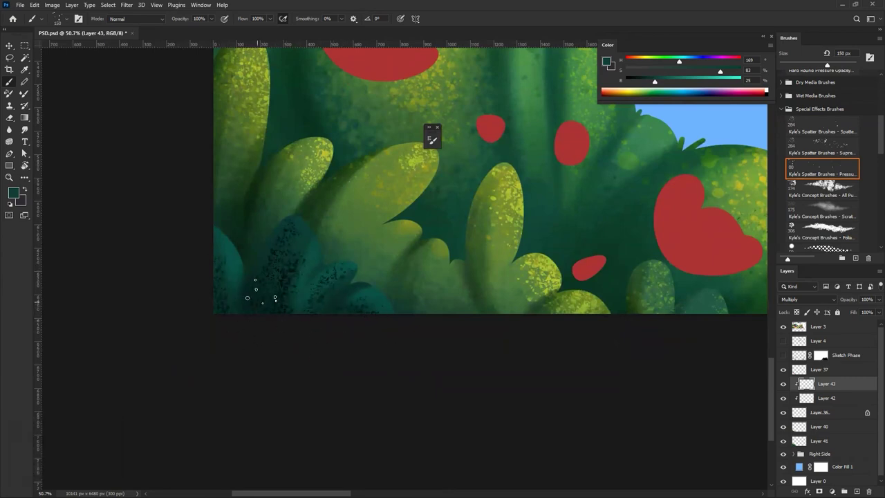
pyautogui.hotkey('ctrl', 'z')
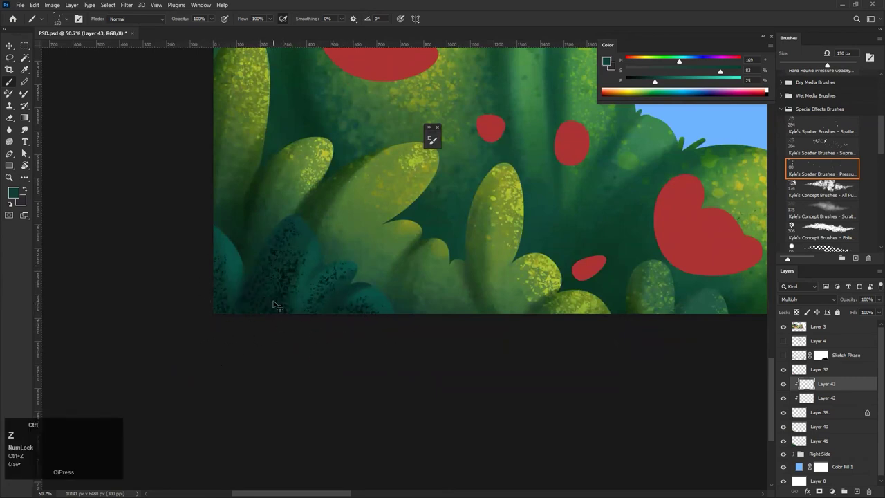
# Lower the opacity of the Multiply spatter layer to 34%
pyautogui.click(806, 299)
pyautogui.moveTo(854, 296); pyautogui.dragTo(849, 300)
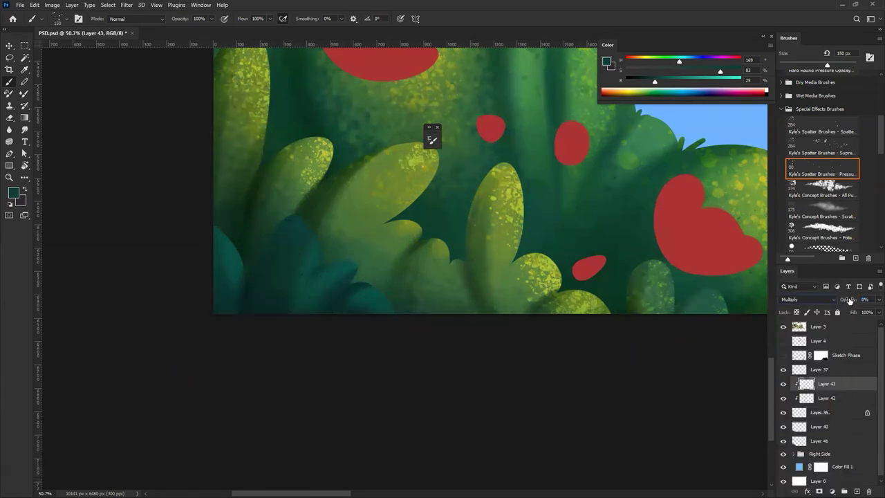
pyautogui.moveTo(426, 269); pyautogui.dragTo(320, 302)
pyautogui.moveTo(352, 269); pyautogui.dragTo(293, 340)
pyautogui.moveTo(379, 341); pyautogui.dragTo(359, 362)
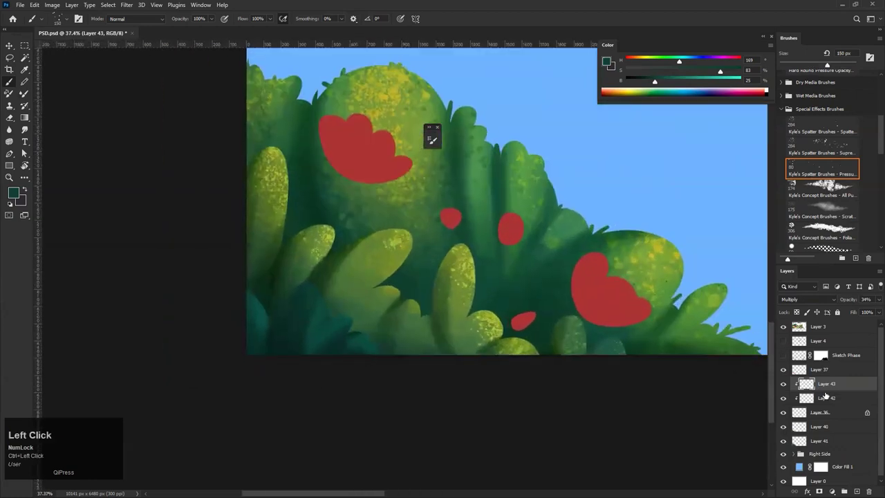
# Shade the corner leaves with the Ghibli shape 3 brush at 150 px, using the teal darkened to 13% brightness
pyautogui.scroll(-10, 845, 215)
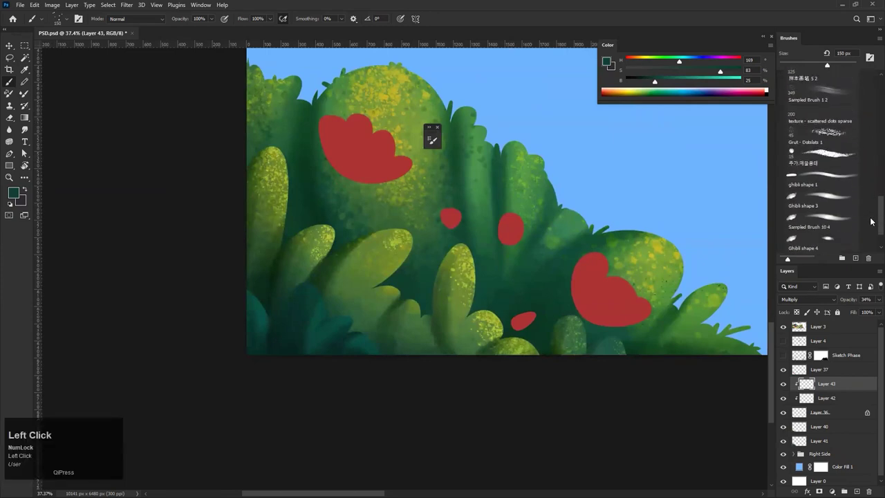
pyautogui.click(823, 157)
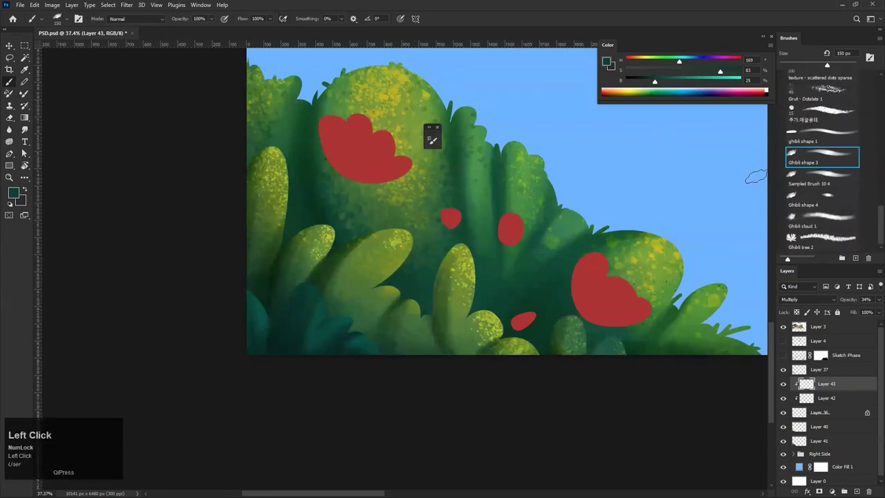
pyautogui.moveTo(342, 338); pyautogui.dragTo(360, 337)
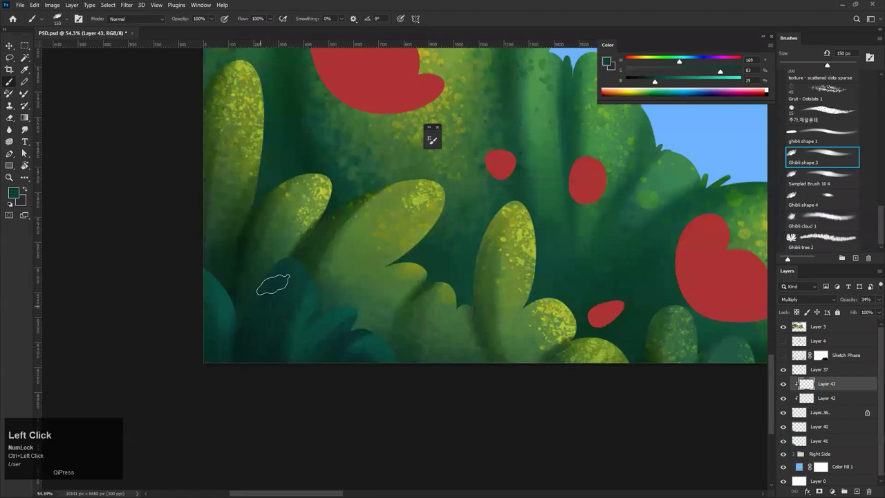
pyautogui.hotkey('ctrl', 'z')
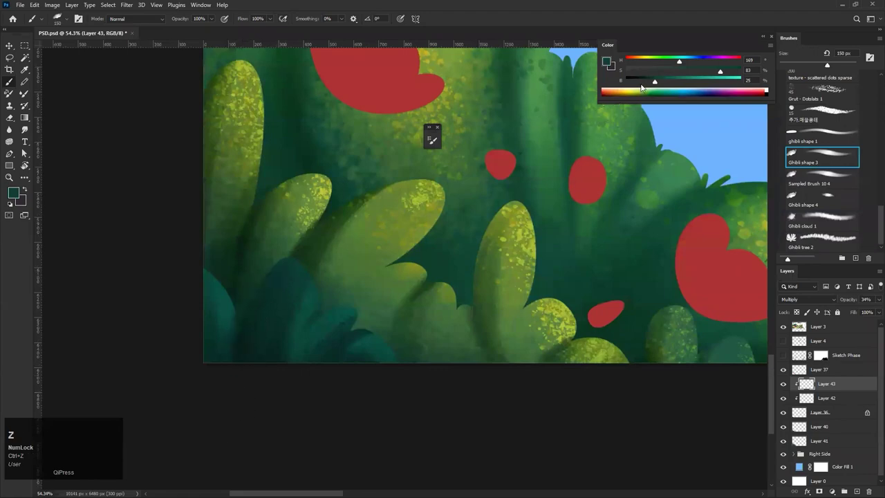
pyautogui.click(642, 87)
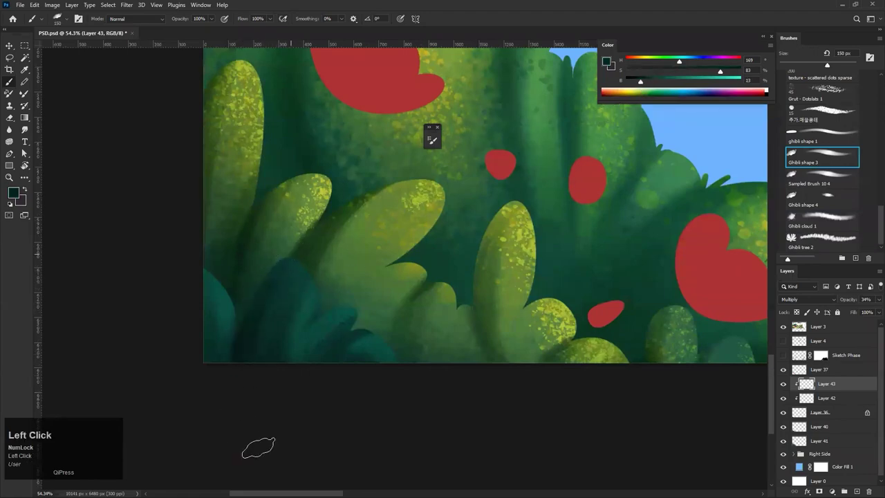
pyautogui.hotkey('ctrl', 'z')
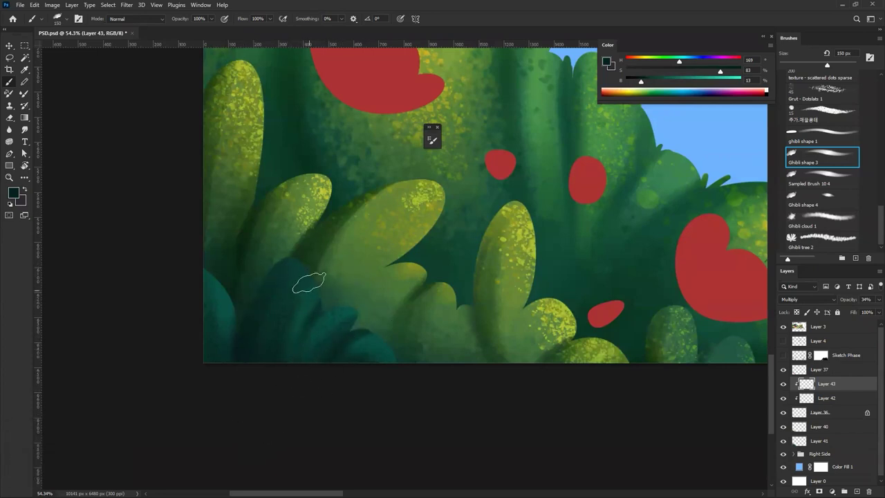
pyautogui.moveTo(232, 351); pyautogui.dragTo(193, 386)
pyautogui.moveTo(237, 334); pyautogui.dragTo(298, 333)
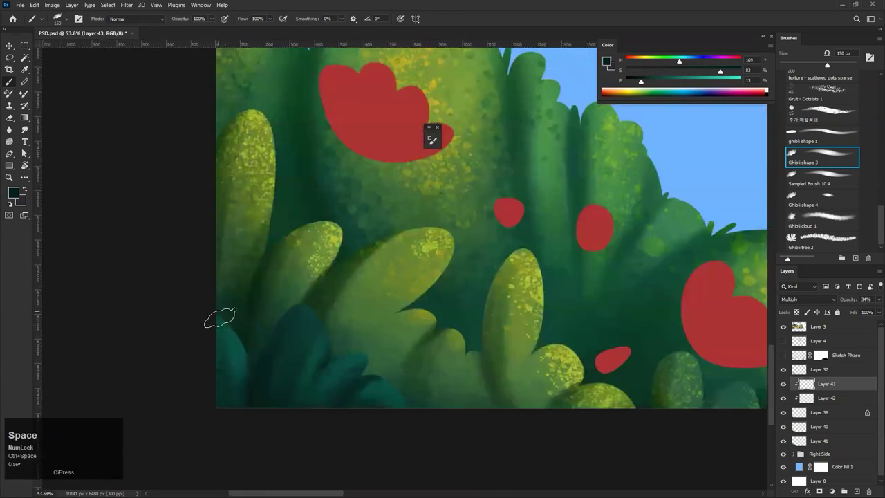
# Try broader shading on the corner foliage with the Ghibli shape 4 brush at 700 px and 9% brightness, undoing the stroke
pyautogui.moveTo(378, 381); pyautogui.dragTo(294, 423)
pyautogui.press(']')
pyautogui.press(']')
pyautogui.press(']')
pyautogui.press(']')
pyautogui.press(']')
pyautogui.moveTo(371, 417)
pyautogui.mouseDown()
pyautogui.moveTo(459, 381)
pyautogui.moveTo(665, 245)
pyautogui.mouseUp()
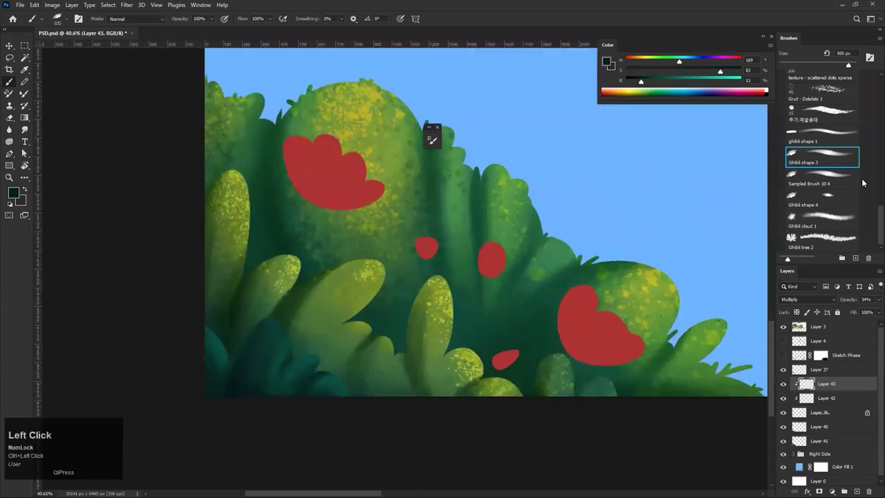
pyautogui.click(806, 199)
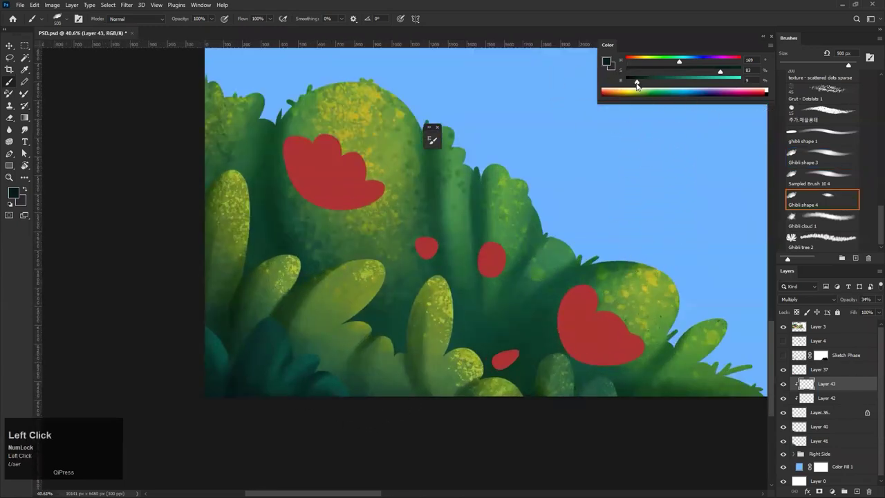
pyautogui.press(']')
pyautogui.press(']')
pyautogui.press(']')
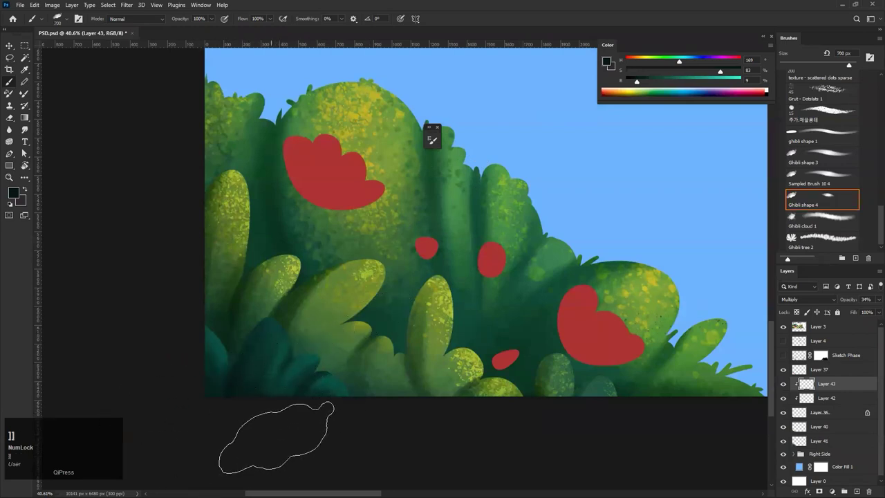
pyautogui.hotkey('ctrl', 'z')
# Save the document and merge clipped Layers 43 and 42 with their base, Layer 36
pyautogui.moveTo(420, 308); pyautogui.dragTo(366, 340)
pyautogui.hotkey('ctrl', 's')
pyautogui.moveTo(520, 263)
pyautogui.mouseDown()
pyautogui.moveTo(417, 295)
pyautogui.moveTo(282, 362)
pyautogui.moveTo(296, 350)
pyautogui.moveTo(290, 382)
pyautogui.moveTo(281, 385)
pyautogui.mouseUp()
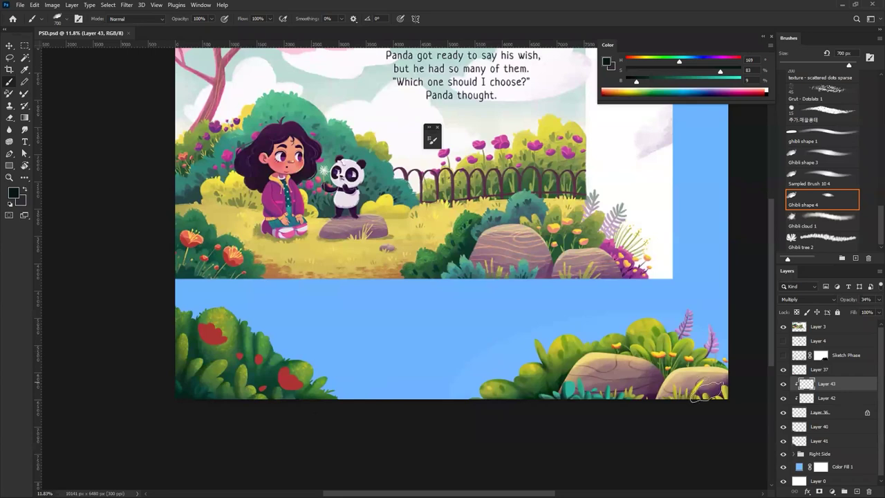
pyautogui.keyDown('shift'); pyautogui.click(844, 407); pyautogui.keyUp('shift')
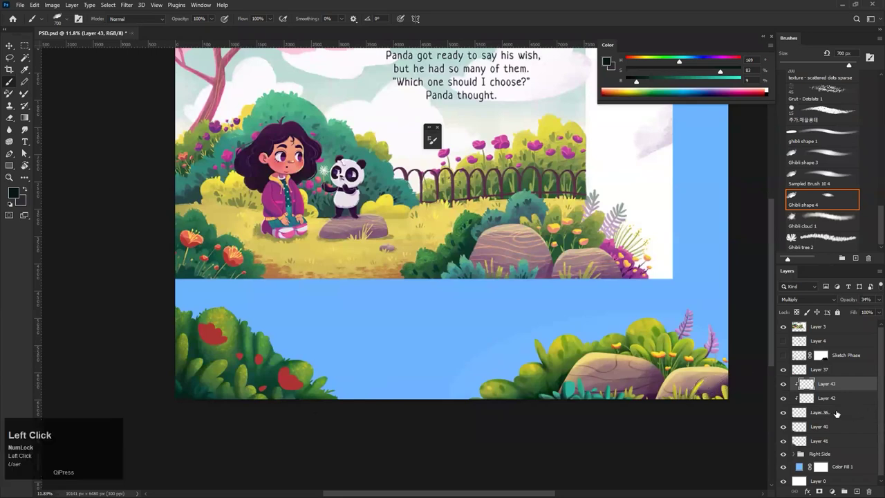
pyautogui.hotkey('ctrl', 'e')
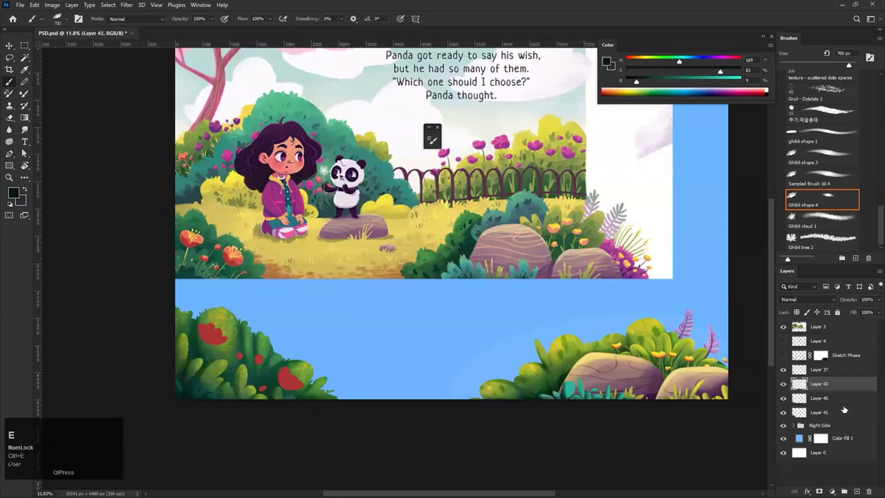
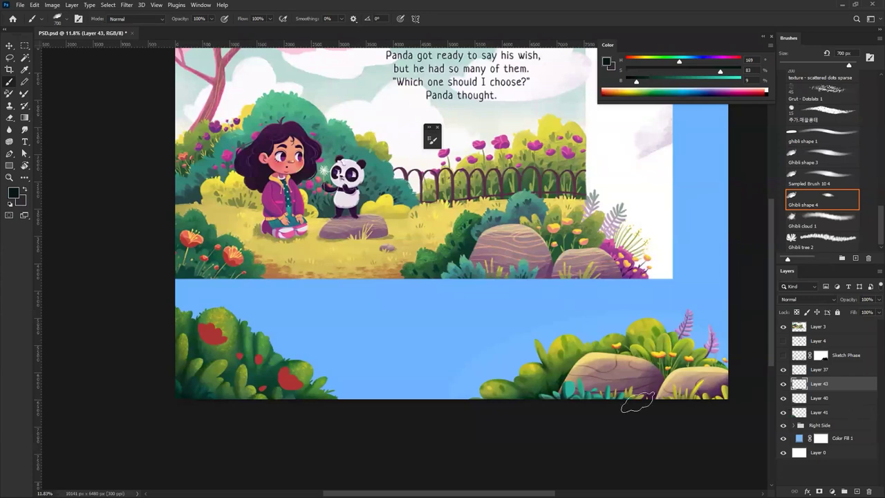
# Add a new layer clipped to Layer 41 and set its blend mode to Color Dodge
pyautogui.moveTo(213, 332); pyautogui.dragTo(243, 336)
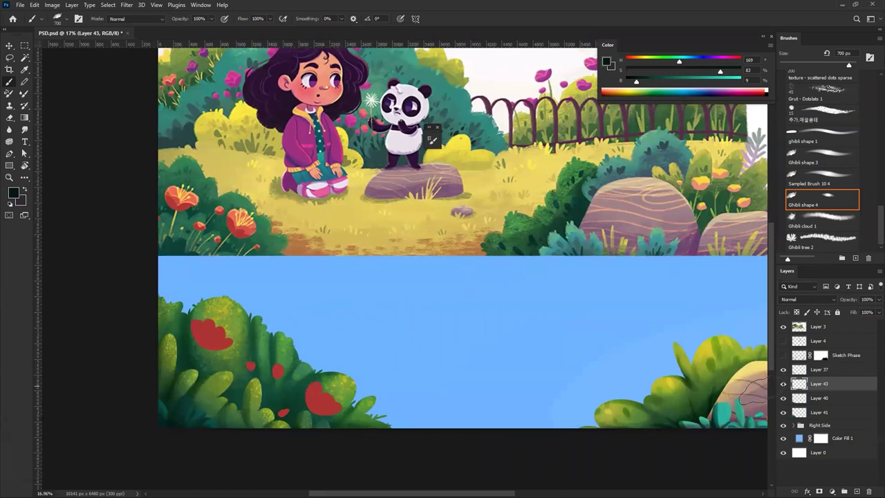
pyautogui.click(822, 412)
pyautogui.click(784, 413)
pyautogui.click(784, 413)
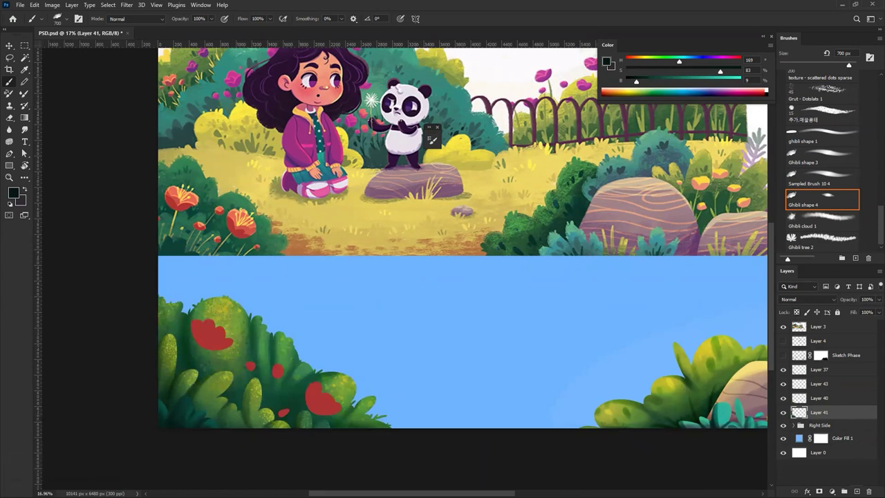
pyautogui.click(857, 491)
pyautogui.keyDown('alt'); pyautogui.click(800, 415); pyautogui.keyUp('alt')
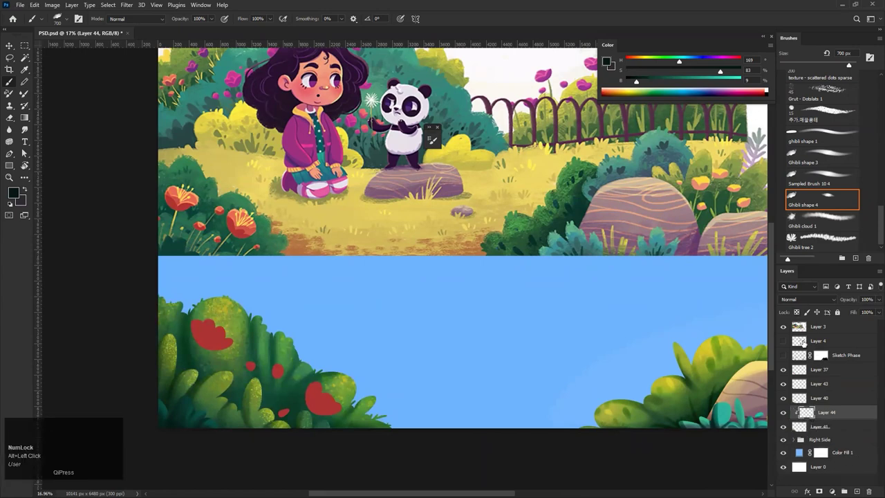
pyautogui.click(800, 299)
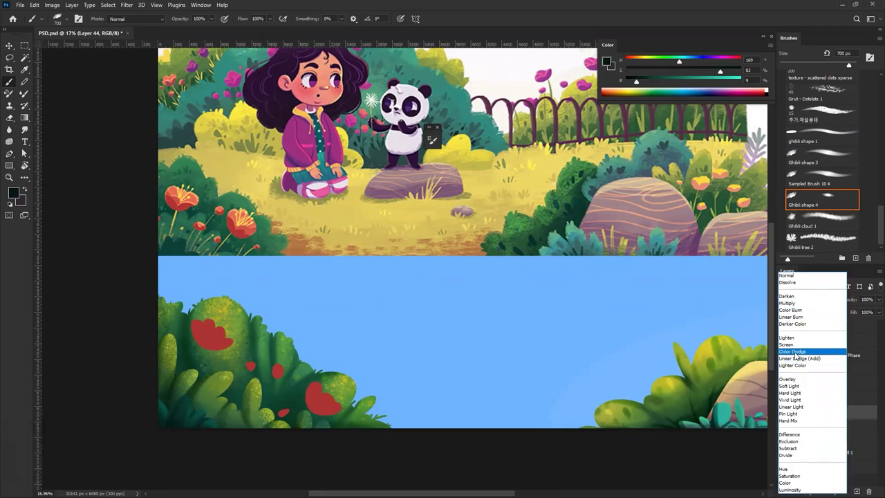
pyautogui.click(794, 352)
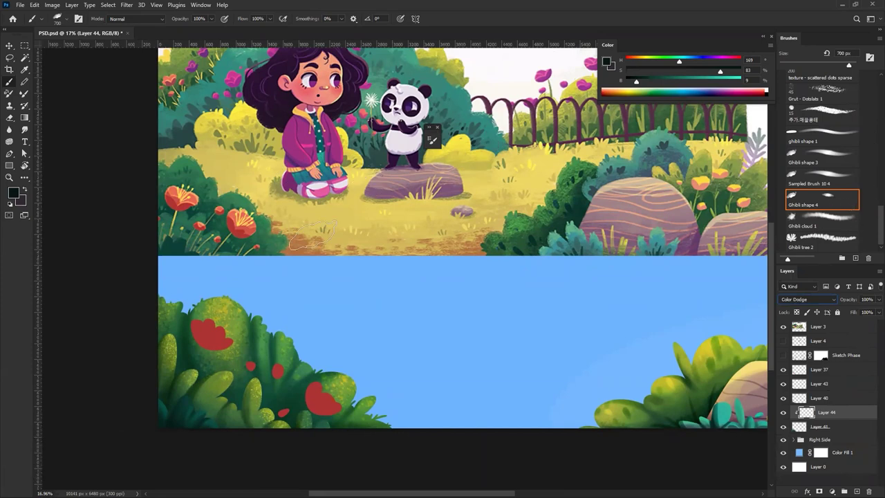
# Sample yellow from the reference picture's ground, set the brush to 300 px, and undo the test mark
pyautogui.keyDown('alt'); pyautogui.click(357, 214); pyautogui.keyUp('alt')
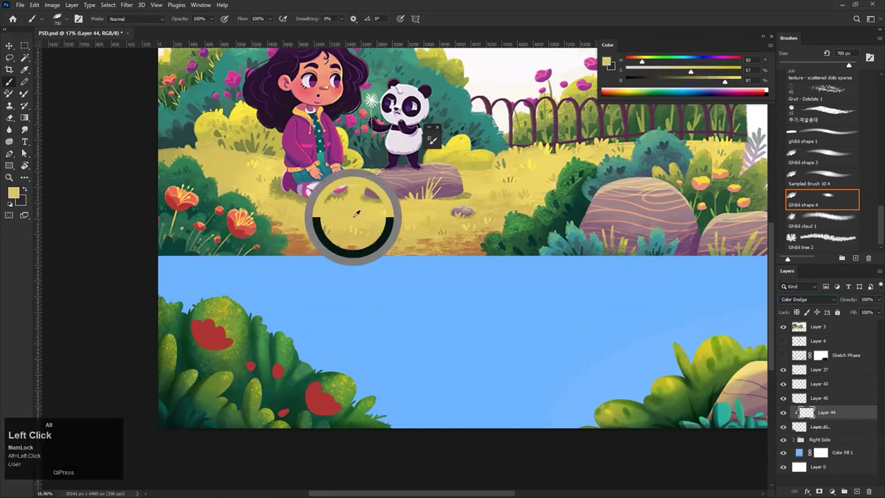
pyautogui.moveTo(214, 315)
pyautogui.mouseDown()
pyautogui.moveTo(271, 304)
pyautogui.moveTo(276, 281)
pyautogui.mouseUp()
pyautogui.press('[')
pyautogui.press('[')
pyautogui.press('[')
pyautogui.press('[')
pyautogui.press('[')
pyautogui.press('[')
pyautogui.press(']')
pyautogui.hotkey('ctrl', 'z')
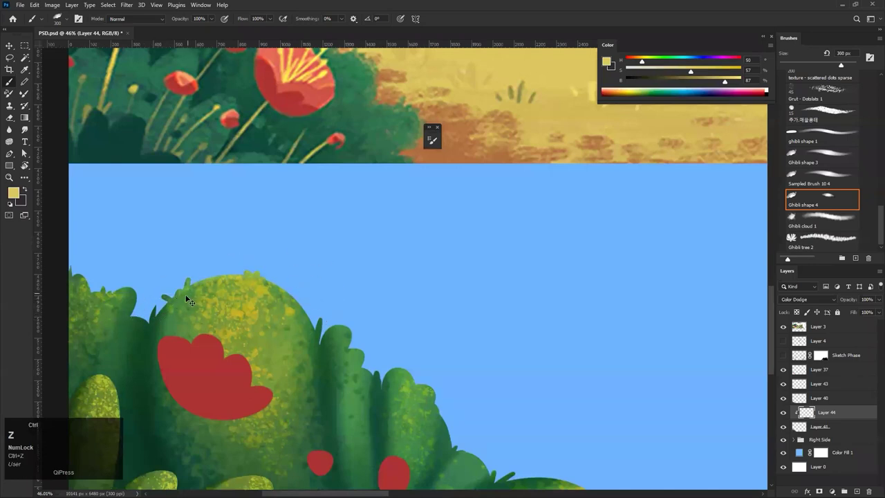
# Try yellow highlight strokes along the crest of the large rounded bush with the 300 px brush, undoing them
pyautogui.moveTo(187, 299); pyautogui.dragTo(323, 331)
pyautogui.moveTo(294, 305); pyautogui.dragTo(215, 362)
pyautogui.moveTo(271, 312); pyautogui.dragTo(325, 298)
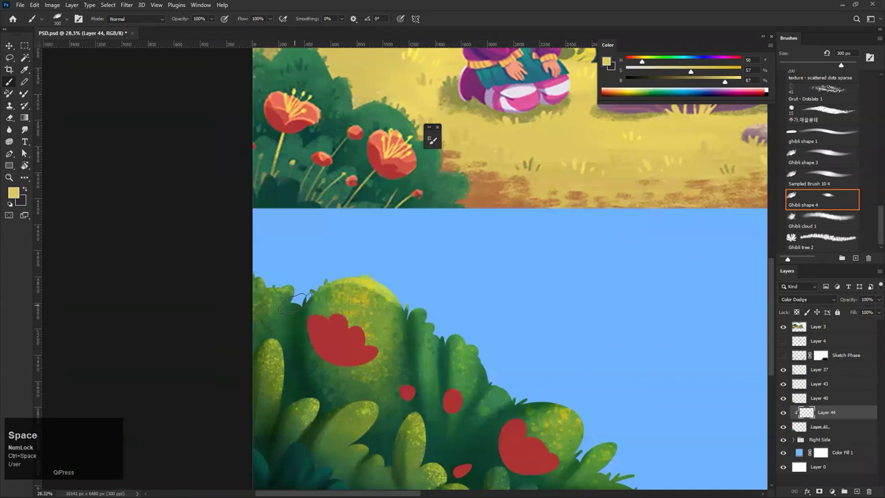
pyautogui.moveTo(452, 317)
pyautogui.mouseDown()
pyautogui.moveTo(394, 325)
pyautogui.moveTo(449, 330)
pyautogui.mouseUp()
pyautogui.click(408, 309)
pyautogui.moveTo(466, 345)
pyautogui.mouseDown()
pyautogui.moveTo(404, 357)
pyautogui.moveTo(448, 370)
pyautogui.mouseUp()
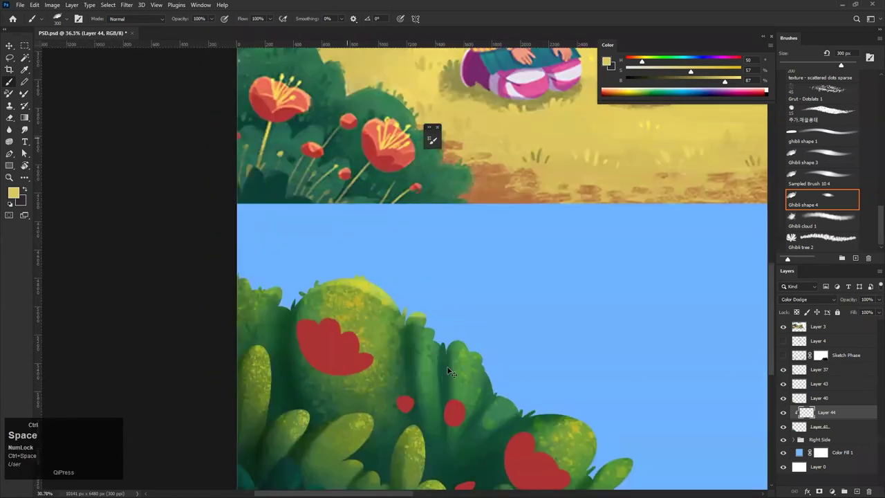
pyautogui.hotkey('ctrl', 'z')
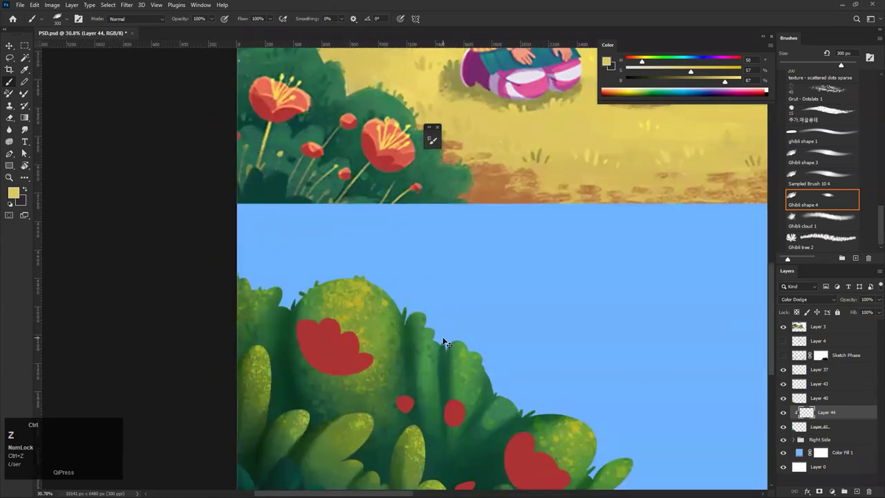
# Try a very broad highlight over the foliage's upper edge with the brush enlarged to 1100 px, undoing it
pyautogui.press(']')
pyautogui.press(']')
pyautogui.press(']')
pyautogui.press(']')
pyautogui.press(']')
pyautogui.press(']')
pyautogui.press(']')
pyautogui.press(']')
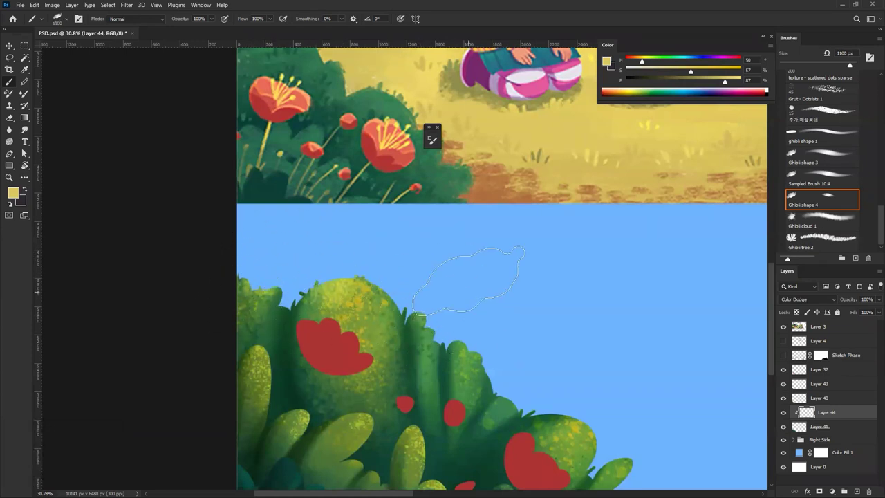
pyautogui.press('space')
pyautogui.moveTo(425, 340); pyautogui.dragTo(327, 306)
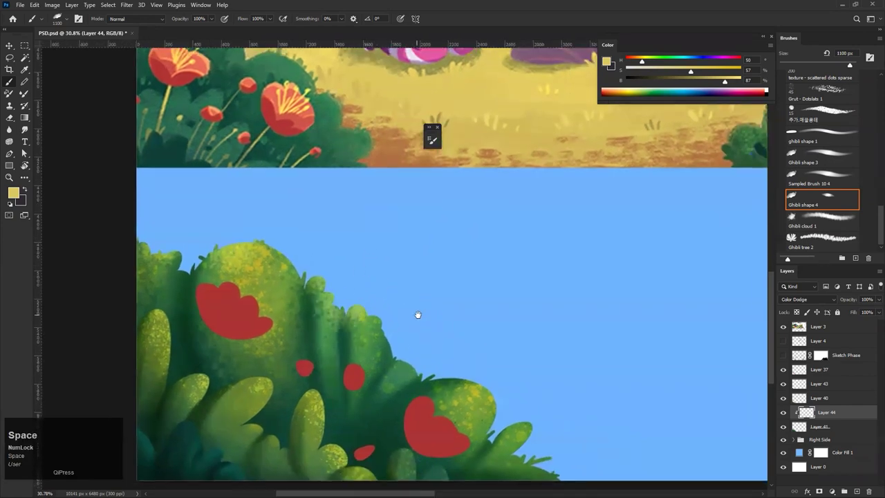
pyautogui.hotkey('ctrl', 'z')
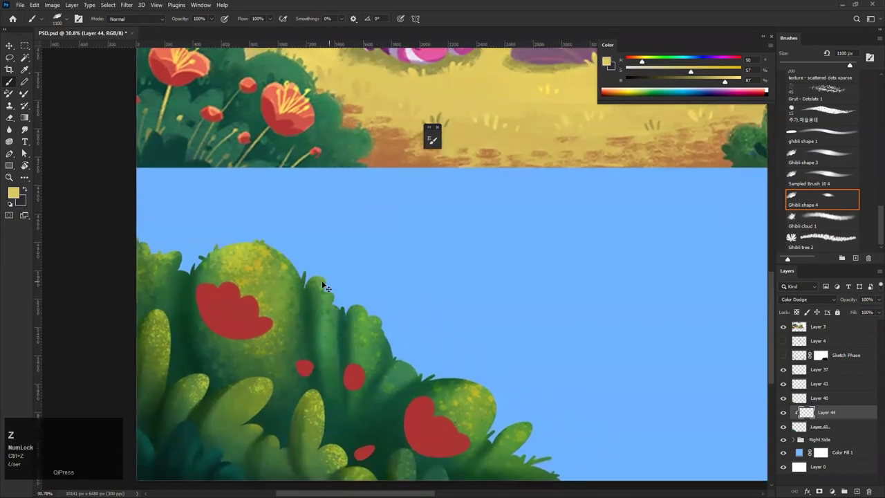
# Try broad highlights on the descending bushes with the brush reduced to 600 px, undoing the strokes
pyautogui.press('[')
pyautogui.press('[')
pyautogui.press('[')
pyautogui.press('[')
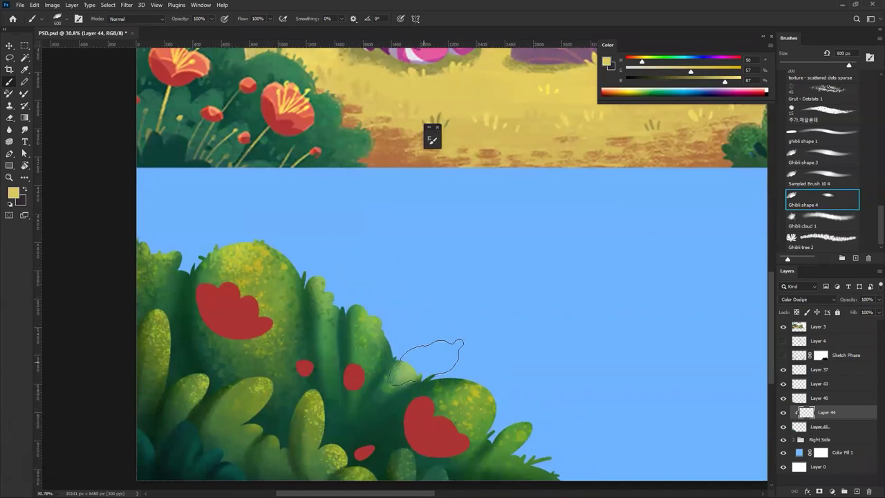
pyautogui.hotkey('ctrl', 'z')
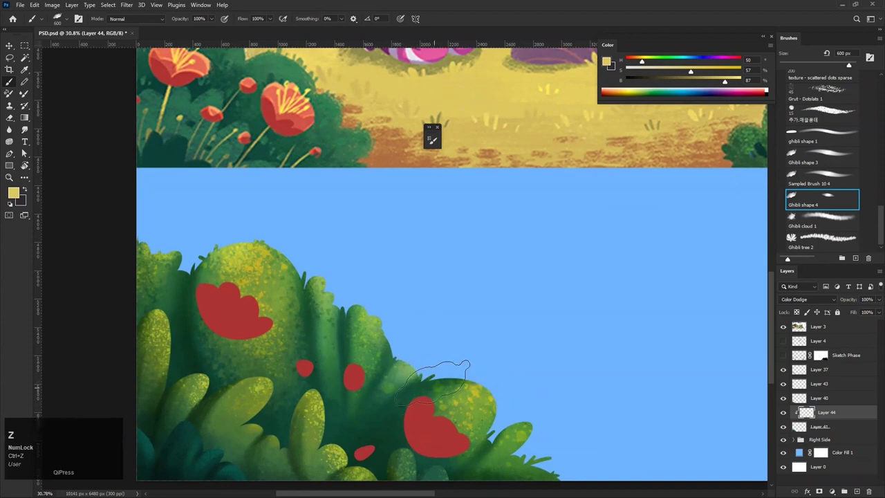
pyautogui.moveTo(483, 398); pyautogui.dragTo(441, 444)
pyautogui.moveTo(479, 446); pyautogui.dragTo(525, 366)
pyautogui.hotkey('ctrl', 'z')
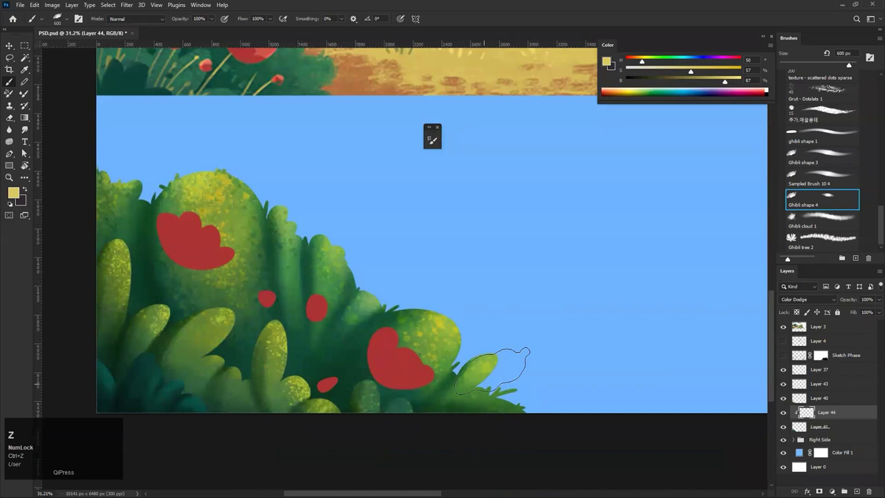
# Reduce the brush to 175 px and add a yellow highlight to the pointed leaf beside the lower large flower
pyautogui.press('[')
pyautogui.press('[')
pyautogui.press('[')
pyautogui.press('[')
pyautogui.press('[')
pyautogui.press('[')
pyautogui.press('[')
pyautogui.press('[')
pyautogui.press('[')
pyautogui.moveTo(497, 373); pyautogui.dragTo(412, 397)
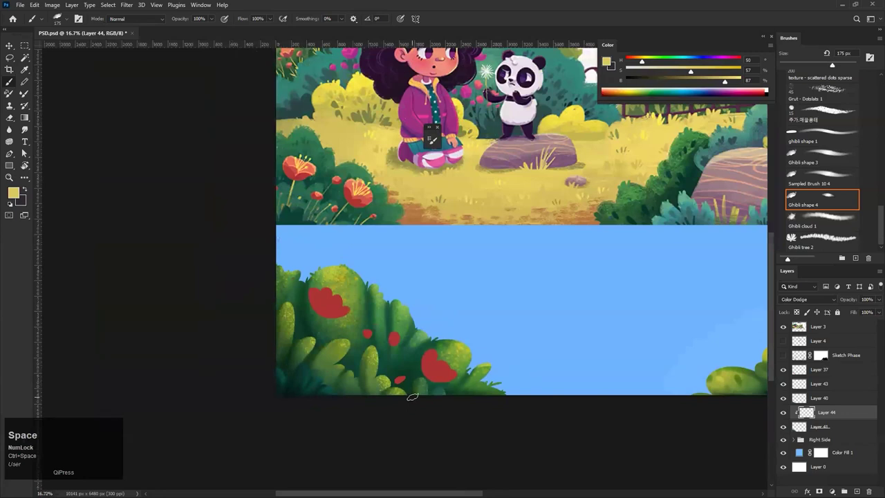
# Undo the test strokes and paint a thin yellow highlight along the crest of the large rounded bush
pyautogui.moveTo(329, 264); pyautogui.dragTo(489, 239)
pyautogui.hotkey('ctrl', 'z')
pyautogui.hotkey('ctrl', 'z')
pyautogui.hotkey('ctrl', 'z')
pyautogui.hotkey('ctrl', 'z')
pyautogui.hotkey('ctrl', 'z')
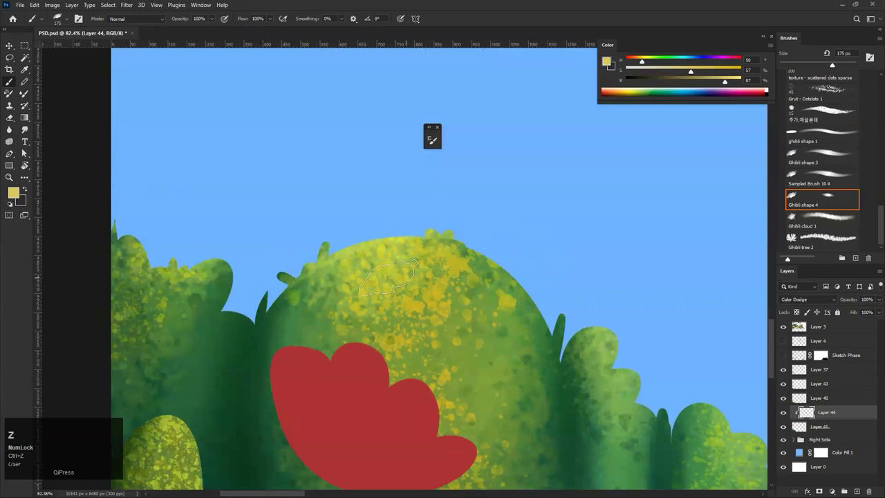
pyautogui.moveTo(386, 252); pyautogui.dragTo(581, 338)
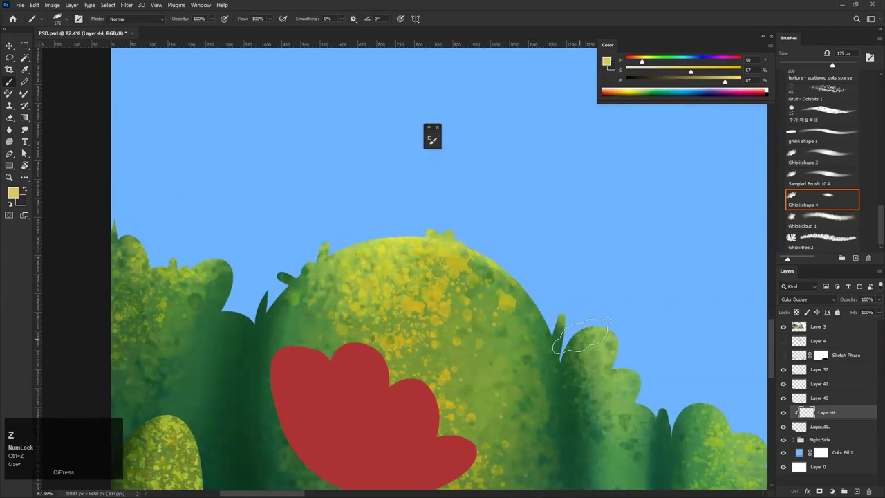
pyautogui.hotkey('ctrl', 'z')
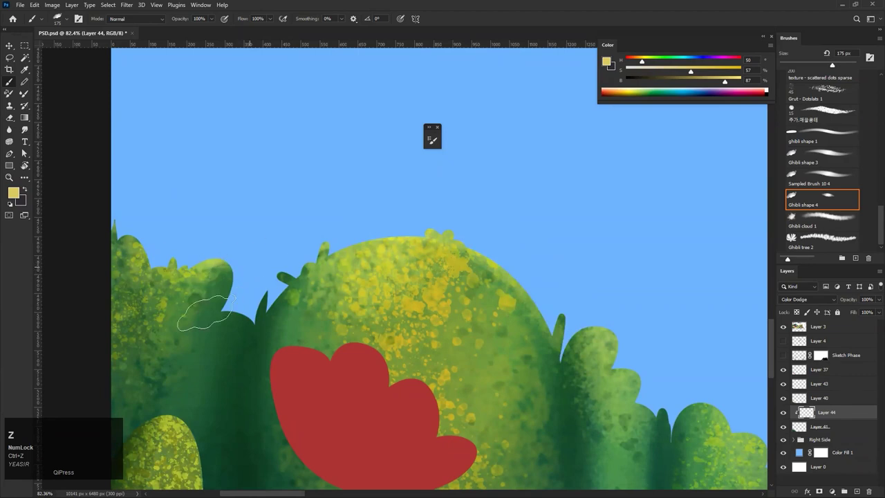
# Highlight the top lobe of the scalloped bush next to the large rounded bush, undoing stray strokes
pyautogui.press('space')
pyautogui.moveTo(511, 316); pyautogui.dragTo(390, 273)
pyautogui.moveTo(453, 300)
pyautogui.mouseDown()
pyautogui.moveTo(512, 307)
pyautogui.moveTo(388, 260)
pyautogui.mouseUp()
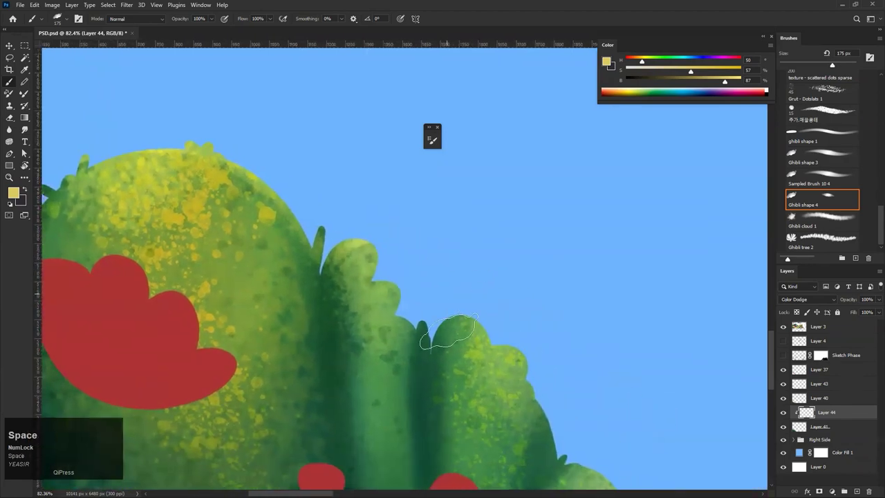
pyautogui.hotkey('ctrl', 'z')
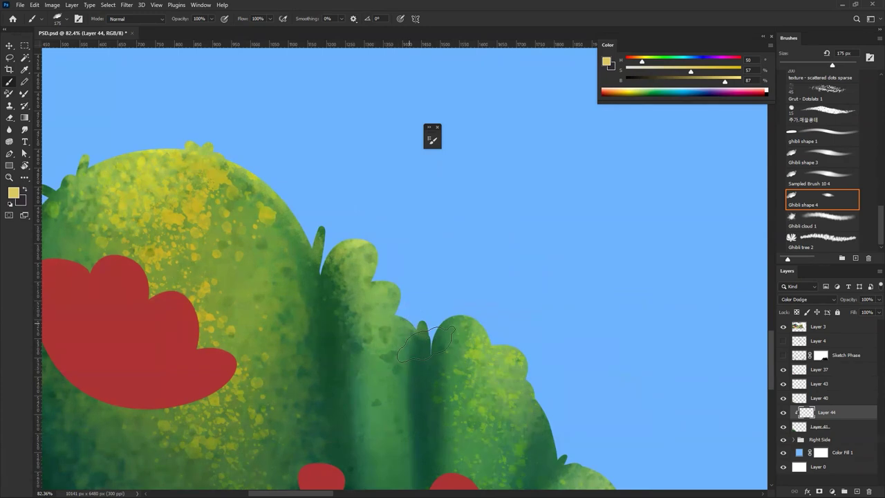
pyautogui.hotkey('ctrl', 'z')
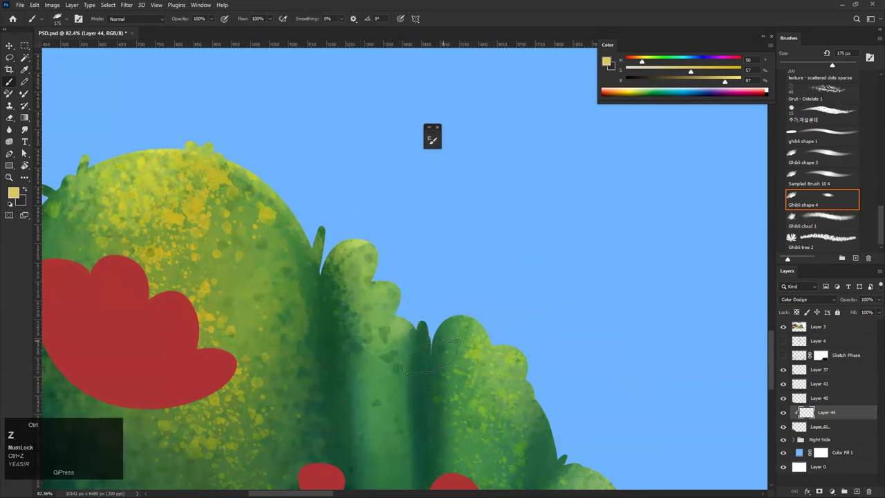
# Reduce the brush to 100 px and highlight the upper edge of the small mound and its adjoining grass tip
pyautogui.moveTo(527, 387); pyautogui.dragTo(448, 282)
pyautogui.press('[')
pyautogui.press('[')
pyautogui.press('[')
pyautogui.hotkey('ctrl', 'z')
pyautogui.moveTo(493, 399); pyautogui.dragTo(459, 332)
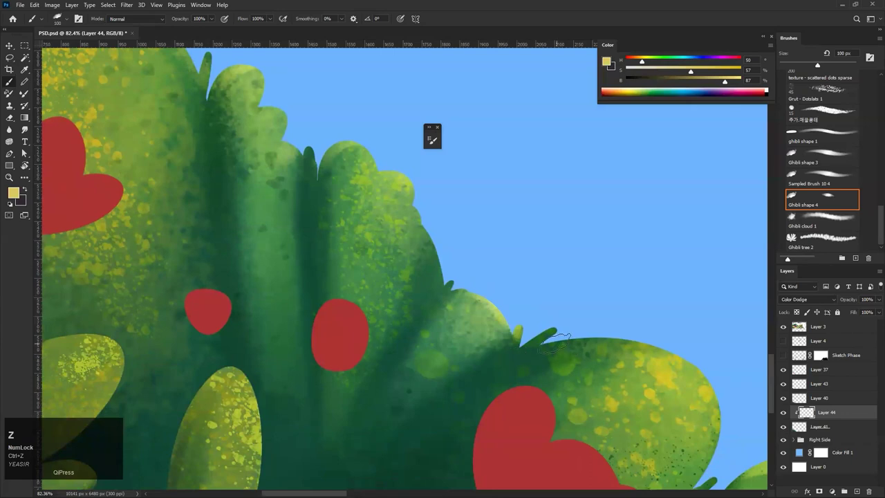
# Set the brush to 150 px and highlight the lower rounded bush's outer edge and the grass blades beyond it
pyautogui.moveTo(681, 394); pyautogui.dragTo(539, 276)
pyautogui.press(']')
pyautogui.press(']')
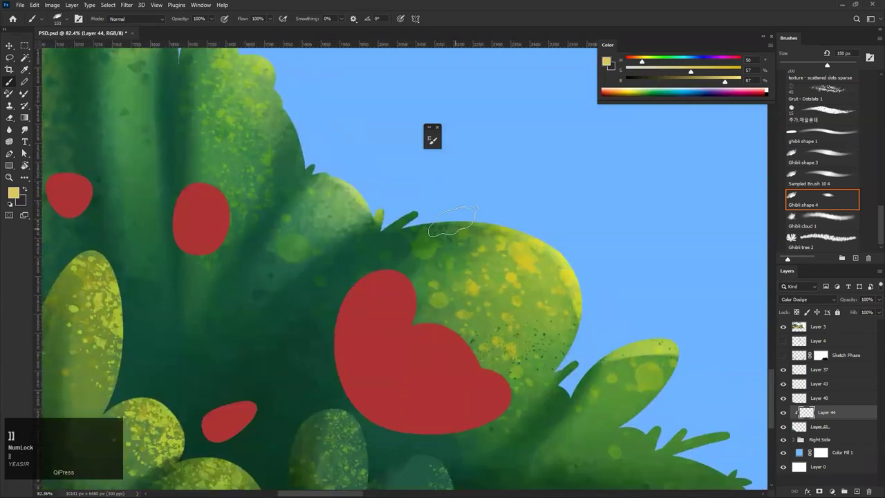
pyautogui.moveTo(621, 300)
pyautogui.mouseDown()
pyautogui.moveTo(518, 249)
pyautogui.moveTo(477, 298)
pyautogui.mouseUp()
pyautogui.hotkey('ctrl', 'z')
pyautogui.moveTo(657, 276); pyautogui.dragTo(486, 320)
pyautogui.moveTo(593, 254); pyautogui.dragTo(592, 254)
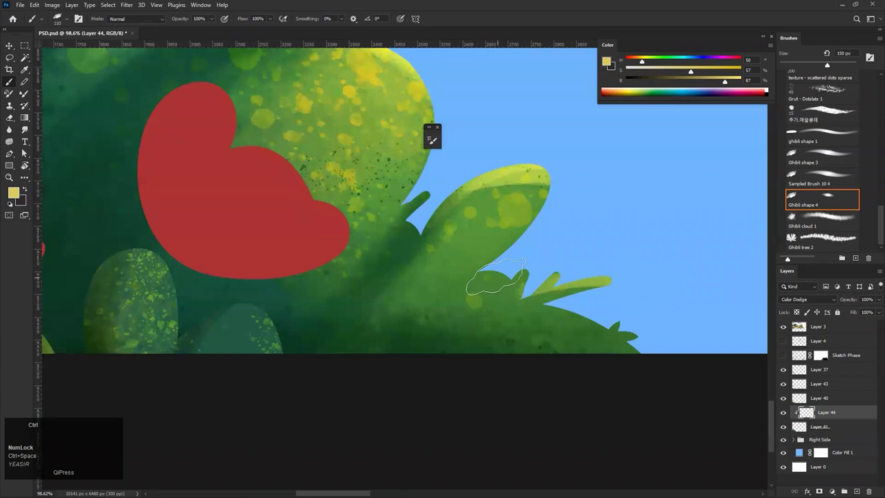
# Add a yellow highlight to the second lobe of the scalloped bush, undoing the unwanted strokes
pyautogui.hotkey('ctrl', 'space')
pyautogui.moveTo(588, 332)
pyautogui.mouseDown()
pyautogui.moveTo(419, 342)
pyautogui.moveTo(354, 318)
pyautogui.mouseUp()
pyautogui.moveTo(418, 314); pyautogui.dragTo(526, 315)
pyautogui.moveTo(449, 356); pyautogui.dragTo(296, 249)
pyautogui.moveTo(308, 181)
pyautogui.mouseDown()
pyautogui.moveTo(360, 180)
pyautogui.moveTo(325, 265)
pyautogui.mouseUp()
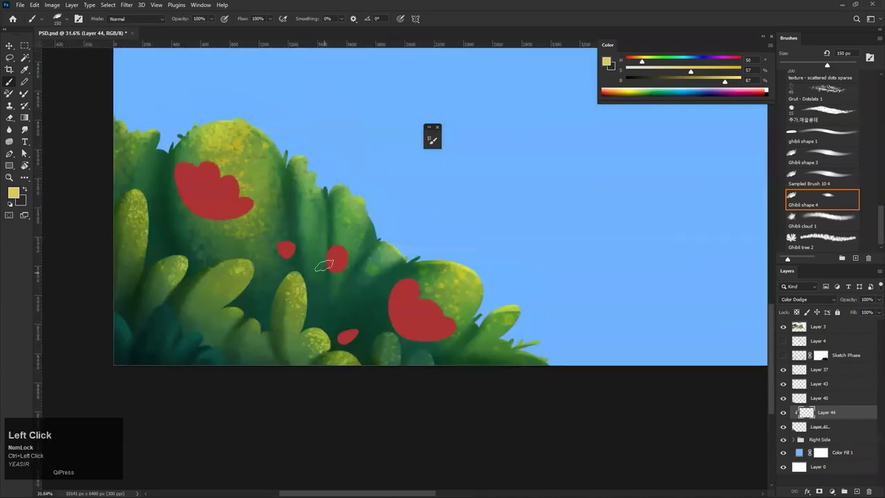
pyautogui.hotkey('ctrl', 'z')
pyautogui.moveTo(295, 155); pyautogui.dragTo(418, 155)
pyautogui.moveTo(335, 215); pyautogui.dragTo(407, 253)
pyautogui.hotkey('ctrl', 'z')
pyautogui.hotkey('ctrl', 'z')
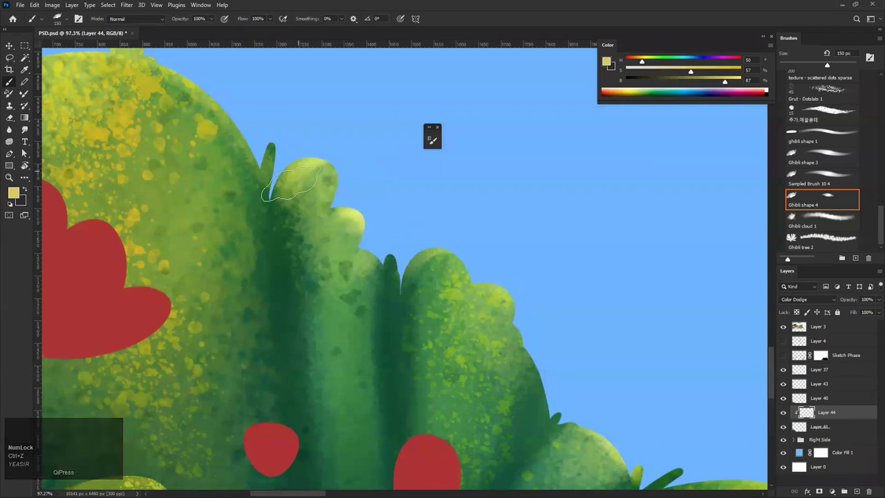
# Paint a vertical highlight down the bush above the small oval flower, undoing the extra strokes
pyautogui.moveTo(374, 261); pyautogui.dragTo(307, 285)
pyautogui.moveTo(421, 282); pyautogui.dragTo(459, 284)
pyautogui.moveTo(413, 230)
pyautogui.mouseDown()
pyautogui.moveTo(447, 233)
pyautogui.moveTo(447, 257)
pyautogui.mouseUp()
pyautogui.press(']')
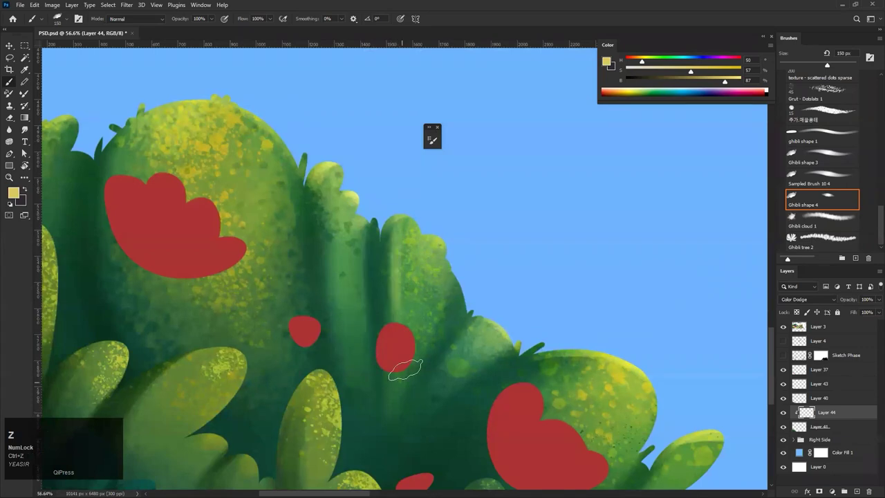
pyautogui.press('[')
pyautogui.moveTo(394, 191); pyautogui.dragTo(395, 346)
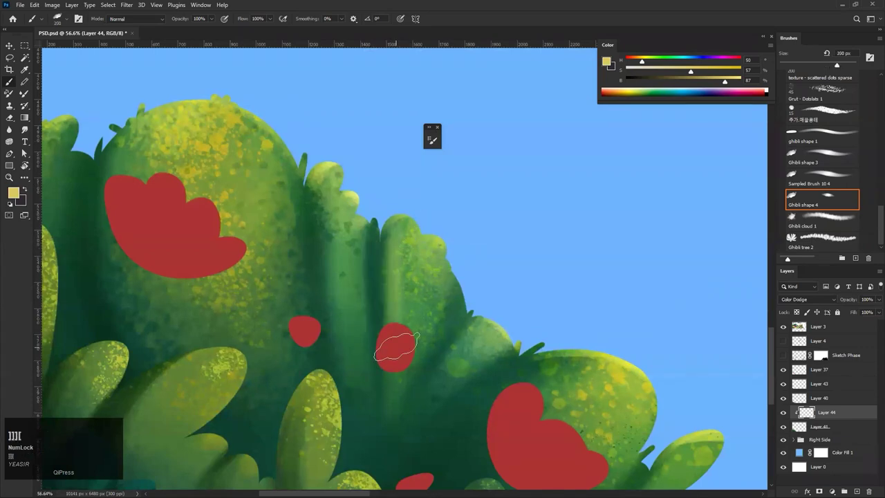
pyautogui.hotkey('ctrl', 'z')
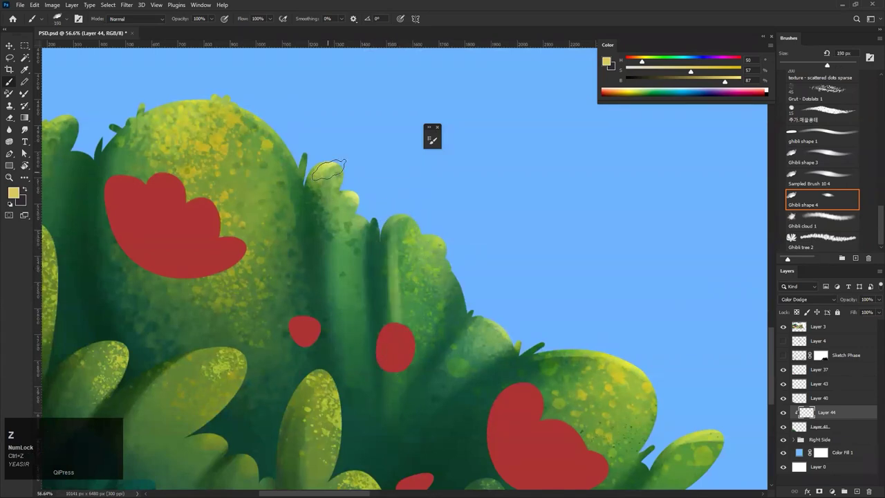
pyautogui.moveTo(342, 312)
pyautogui.mouseDown()
pyautogui.moveTo(319, 328)
pyautogui.moveTo(349, 329)
pyautogui.mouseUp()
pyautogui.hotkey('ctrl', 'z')
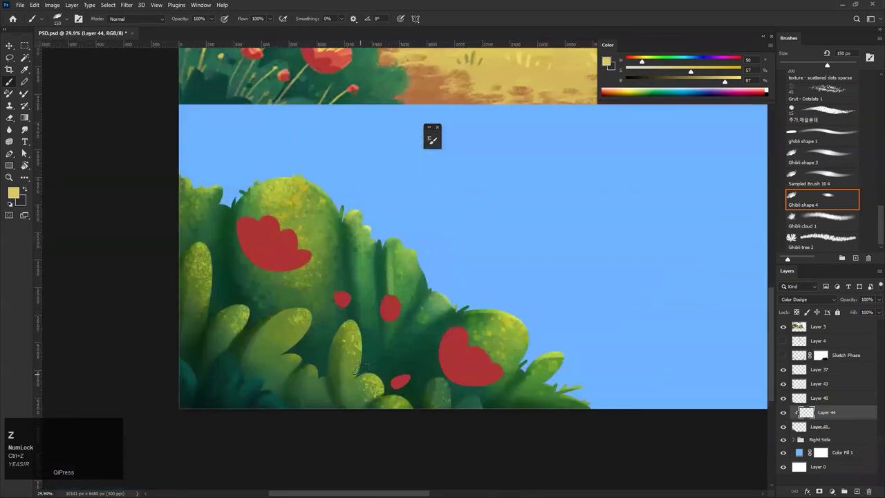
# Enlarge the brush to 400 px and try broader highlights across the bushes, undoing the strokes
pyautogui.press(']')
pyautogui.press(']')
pyautogui.press(']')
pyautogui.press(']')
pyautogui.press(']')
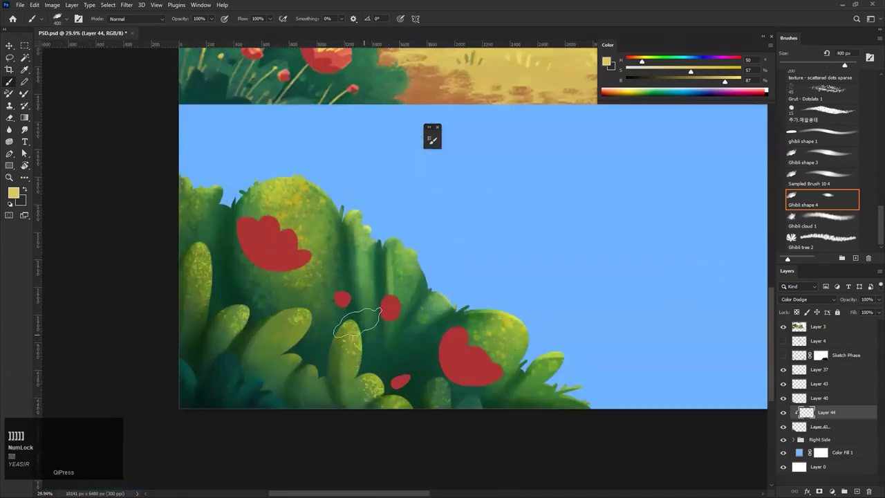
pyautogui.moveTo(246, 185); pyautogui.dragTo(298, 363)
pyautogui.hotkey('ctrl', 'z')
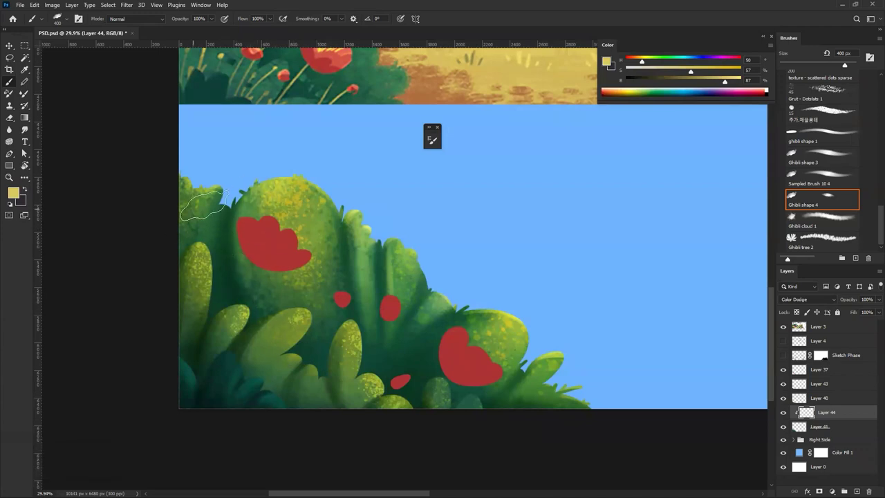
pyautogui.moveTo(497, 339); pyautogui.dragTo(446, 281)
pyautogui.moveTo(432, 315); pyautogui.dragTo(401, 356)
pyautogui.hotkey('ctrl', 'z')
pyautogui.moveTo(472, 315)
pyautogui.keyDown('ctrl'); pyautogui.mouseDown()
pyautogui.moveTo(387, 356)
pyautogui.moveTo(447, 268)
pyautogui.moveTo(415, 273)
pyautogui.mouseUp(); pyautogui.keyUp('ctrl')
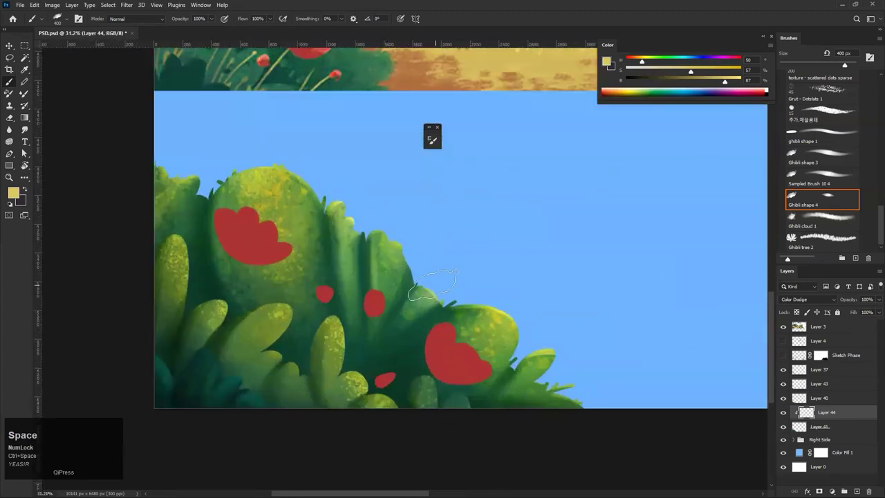
# Try softening the foliage highlights with the Eraser enlarged to 600 px, undoing the stroke
pyautogui.press('e')
pyautogui.press(']')
pyautogui.press(']')
pyautogui.press(']')
pyautogui.press(']')
pyautogui.press(']')
pyautogui.press(']')
pyautogui.press(']')
pyautogui.press(']')
pyautogui.press(']')
pyautogui.press(']')
pyautogui.hotkey('ctrl', 'z')
pyautogui.moveTo(375, 263)
pyautogui.keyDown('ctrl'); pyautogui.mouseDown()
pyautogui.moveTo(346, 242)
pyautogui.moveTo(365, 232)
pyautogui.mouseUp(); pyautogui.keyUp('ctrl')
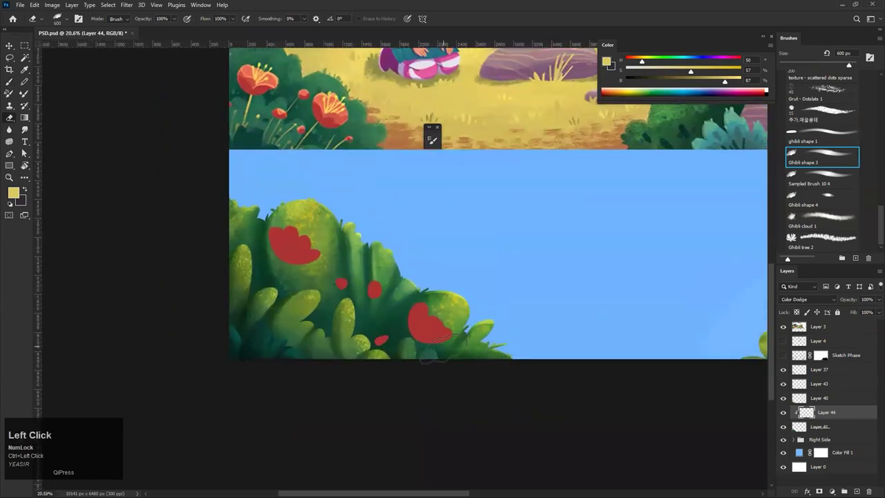
# Check the erased highlights against the whole foliage group and undo the last eraser changes
pyautogui.hotkey('ctrl', 'space')
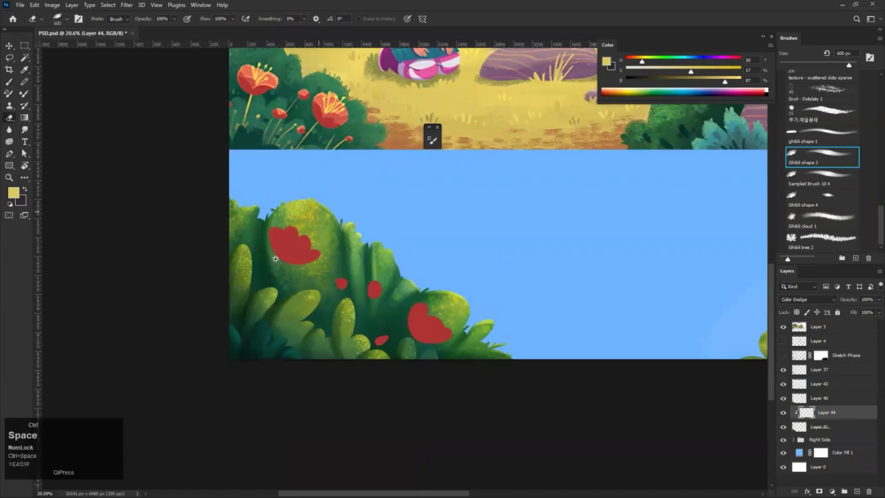
pyautogui.keyDown('ctrl'); pyautogui.moveTo(317, 213); pyautogui.dragTo(276, 228); pyautogui.keyUp('ctrl')
pyautogui.keyDown('ctrl'); pyautogui.moveTo(357, 233); pyautogui.dragTo(384, 228); pyautogui.keyUp('ctrl')
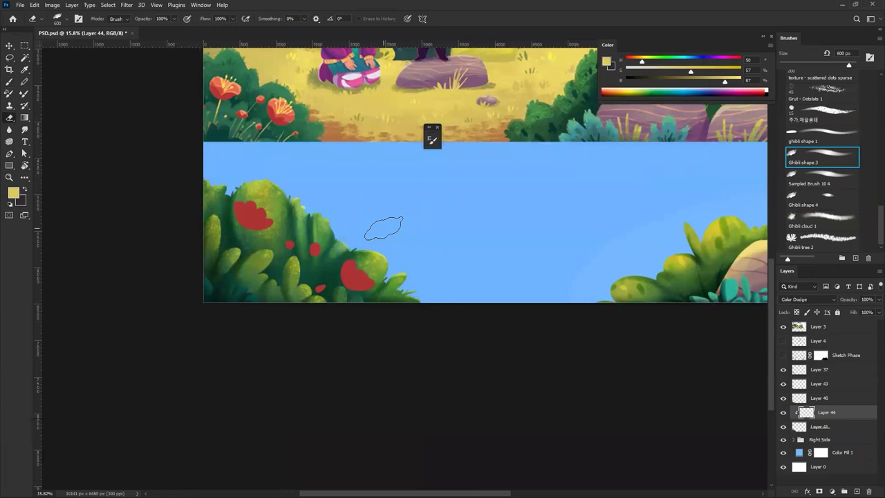
pyautogui.press('z')
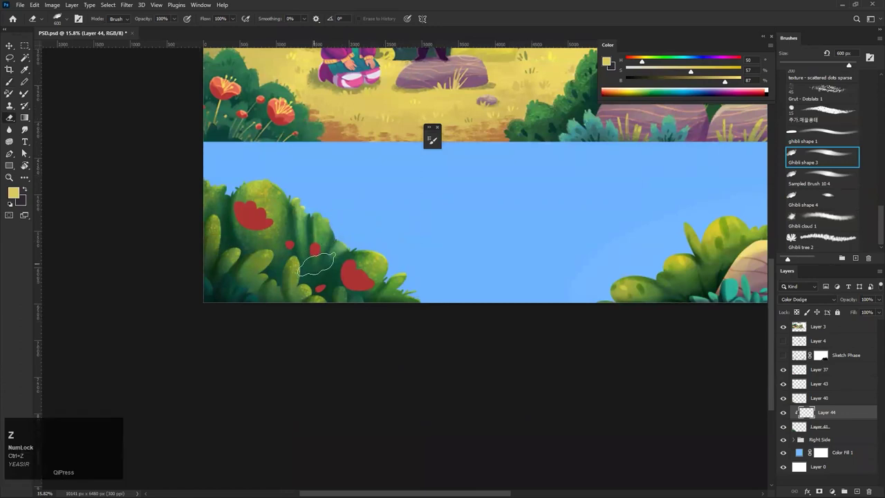
pyautogui.hotkey('ctrl', 'z')
pyautogui.moveTo(311, 228)
pyautogui.keyDown('ctrl'); pyautogui.mouseDown()
pyautogui.moveTo(353, 211)
pyautogui.moveTo(337, 234)
pyautogui.moveTo(335, 317)
pyautogui.mouseUp(); pyautogui.keyUp('ctrl')
pyautogui.hotkey('ctrl', 'z')
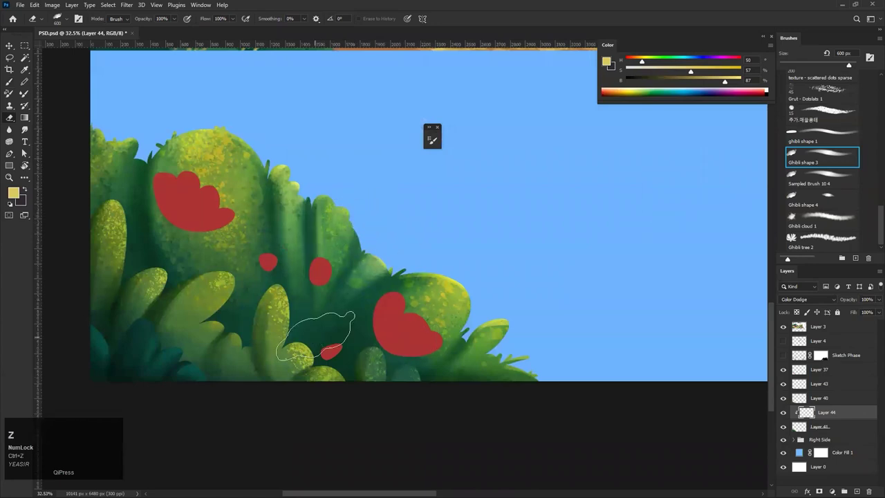
# Try broad yellow highlights down the middle bushes with the 400 px brush, undoing the strokes
pyautogui.press('b')
pyautogui.moveTo(323, 225); pyautogui.dragTo(334, 346)
pyautogui.hotkey('ctrl', 'z')
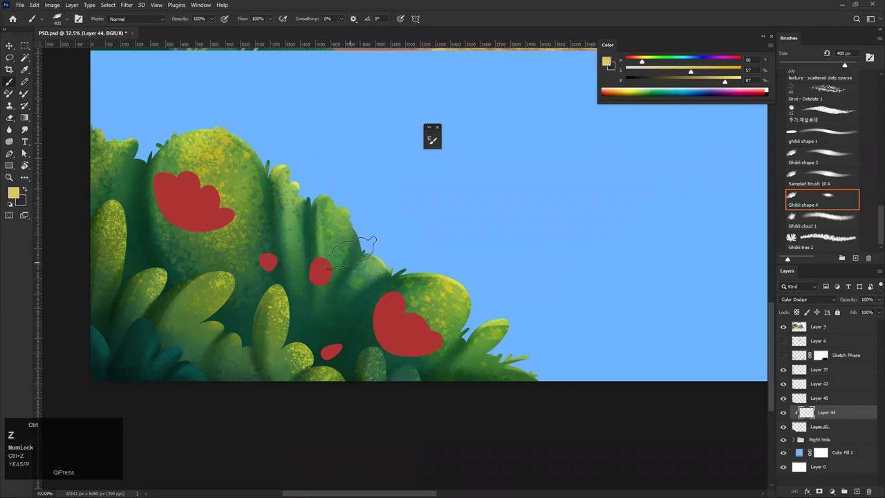
pyautogui.moveTo(332, 207)
pyautogui.mouseDown()
pyautogui.moveTo(342, 227)
pyautogui.moveTo(373, 259)
pyautogui.mouseUp()
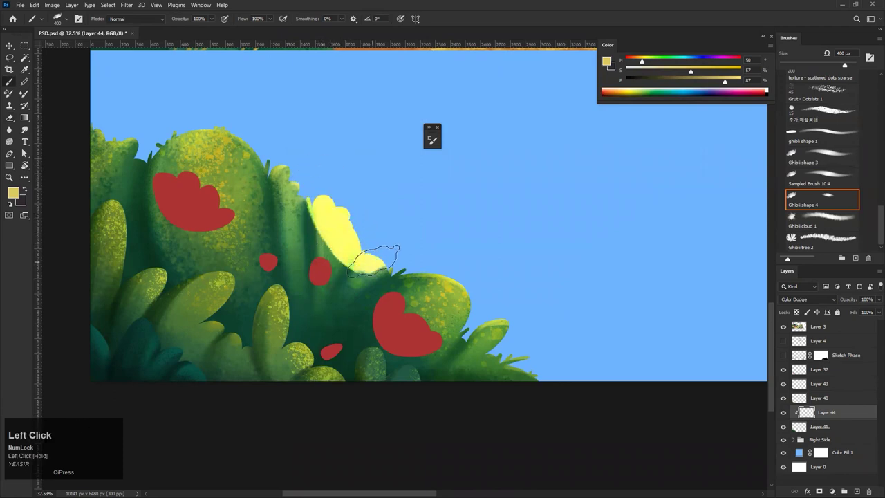
pyautogui.hotkey('ctrl', 'z')
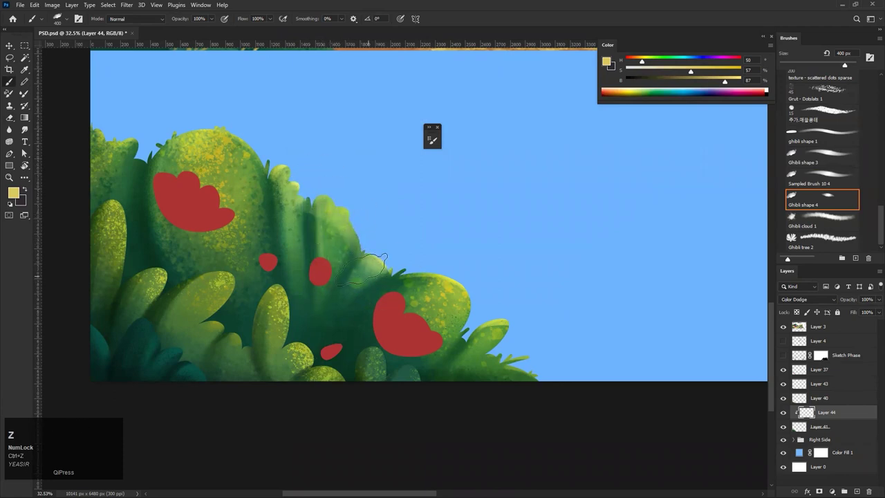
pyautogui.hotkey('ctrl', 'z')
pyautogui.moveTo(372, 240)
pyautogui.mouseDown()
pyautogui.moveTo(339, 242)
pyautogui.moveTo(387, 242)
pyautogui.mouseUp()
pyautogui.hotkey('ctrl', 'z')
pyautogui.hotkey('ctrl', 'z')
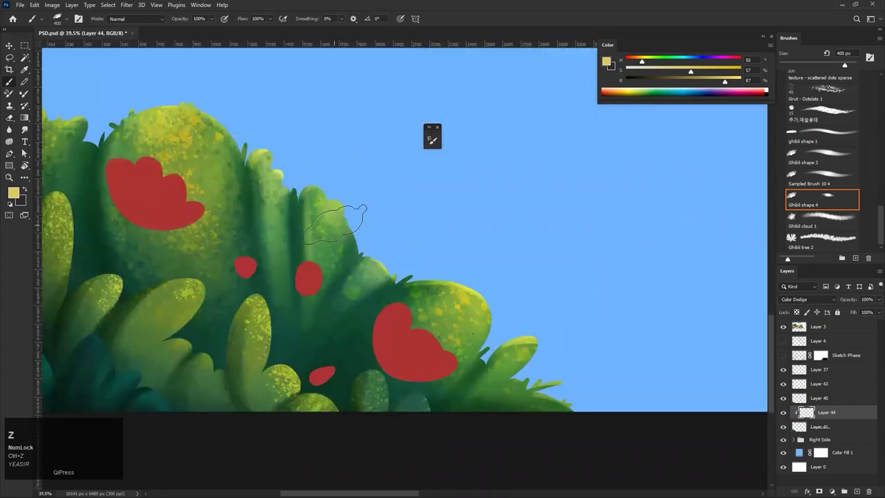
# Reduce the brush to 150 px and try a smaller highlight on the bush above the oval flower, undoing it
pyautogui.press('[')
pyautogui.press('[')
pyautogui.press('[')
pyautogui.press('[')
pyautogui.press('[')
pyautogui.hotkey('ctrl', 'z')
pyautogui.hotkey('ctrl', 'z')
pyautogui.moveTo(325, 193)
pyautogui.mouseDown()
pyautogui.moveTo(322, 222)
pyautogui.moveTo(276, 235)
pyautogui.moveTo(329, 235)
pyautogui.mouseUp()
pyautogui.hotkey('ctrl', 'z')
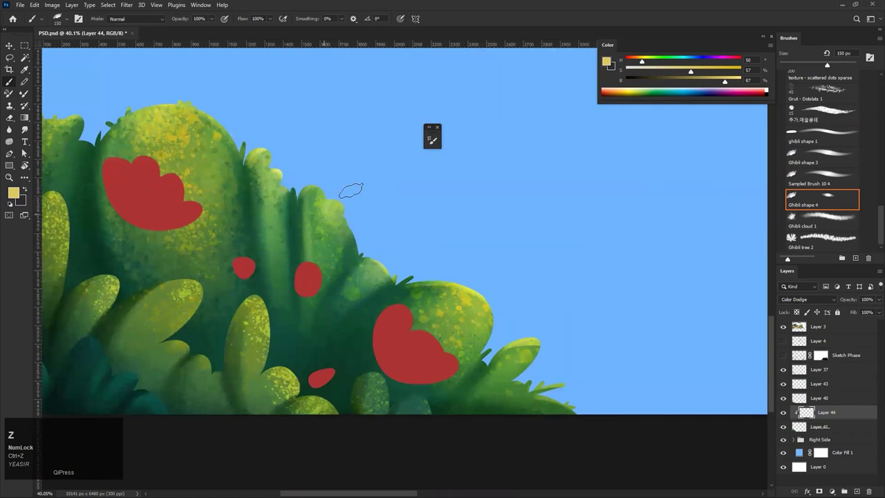
# Review the foliage against the finished scene, undo the last highlight change and save the document
pyautogui.moveTo(357, 210); pyautogui.dragTo(274, 291)
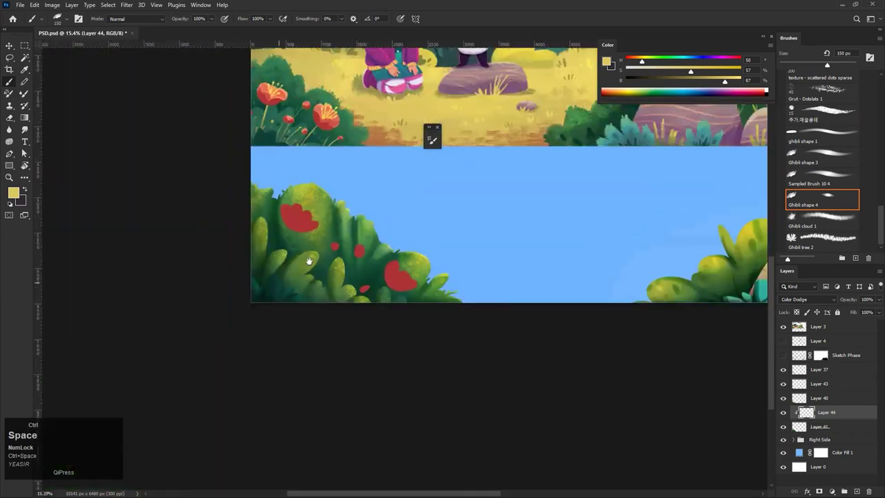
pyautogui.moveTo(376, 238); pyautogui.dragTo(320, 258)
pyautogui.hotkey('ctrl', 'z')
pyautogui.moveTo(365, 220)
pyautogui.mouseDown()
pyautogui.moveTo(314, 253)
pyautogui.moveTo(305, 226)
pyautogui.moveTo(246, 246)
pyautogui.moveTo(290, 252)
pyautogui.moveTo(336, 280)
pyautogui.mouseUp()
pyautogui.hotkey('ctrl', 's')
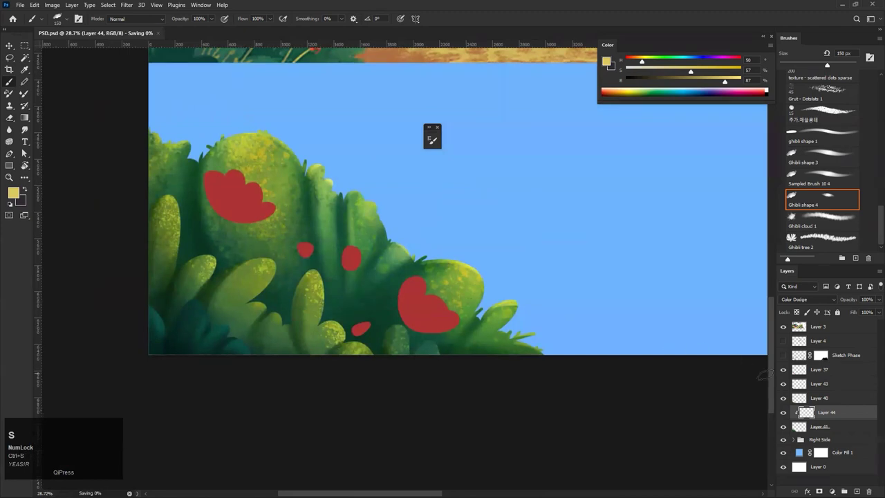
# Compare the foliage with and without the Color Dodge highlights on Layer 44
pyautogui.click(782, 414)
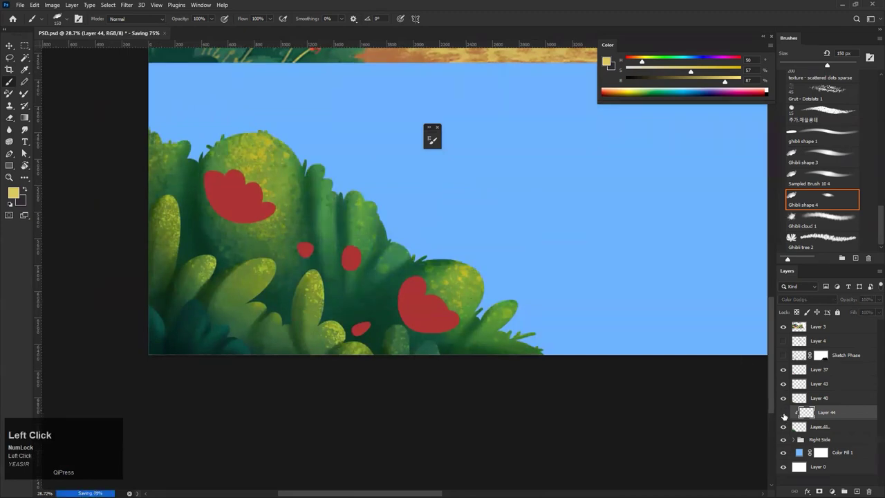
pyautogui.click(783, 413)
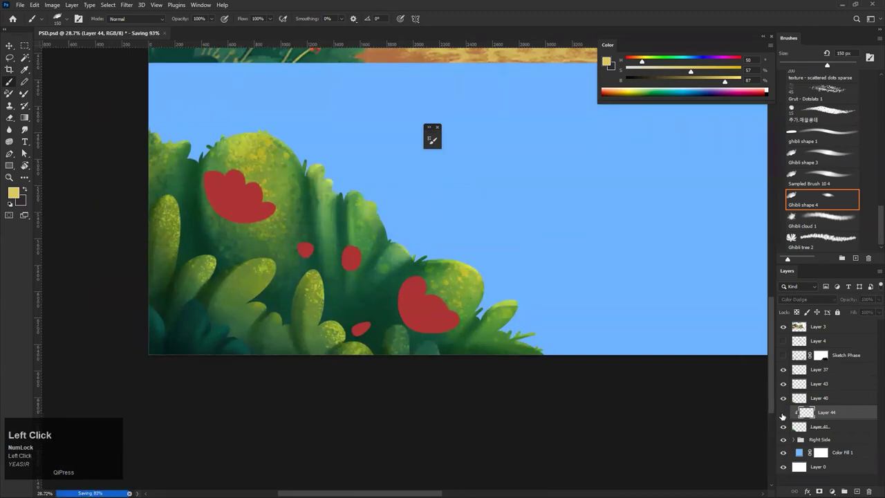
pyautogui.click(783, 413)
pyautogui.click(782, 413)
pyautogui.click(783, 415)
pyautogui.click(782, 416)
pyautogui.moveTo(379, 312); pyautogui.dragTo(321, 327)
pyautogui.click(784, 417)
pyautogui.click(783, 417)
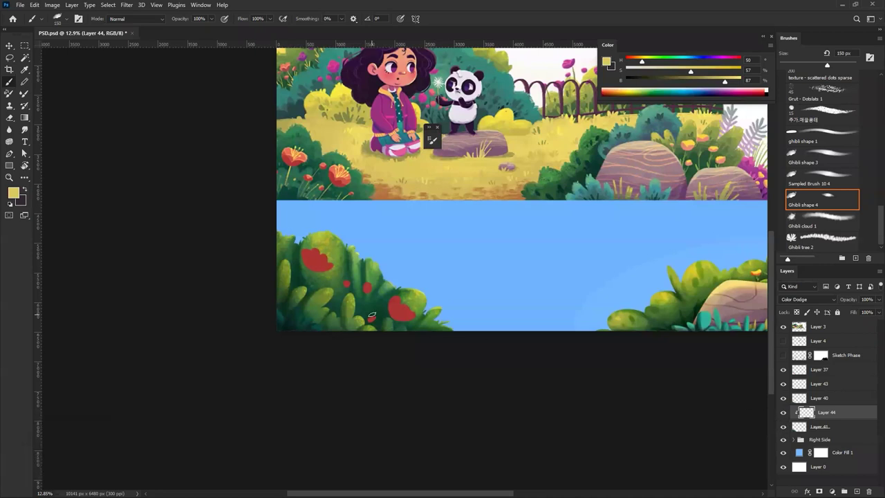
# Save the document and merge Layer 44 with the foliage layer it is clipped to
pyautogui.moveTo(369, 310); pyautogui.dragTo(371, 322)
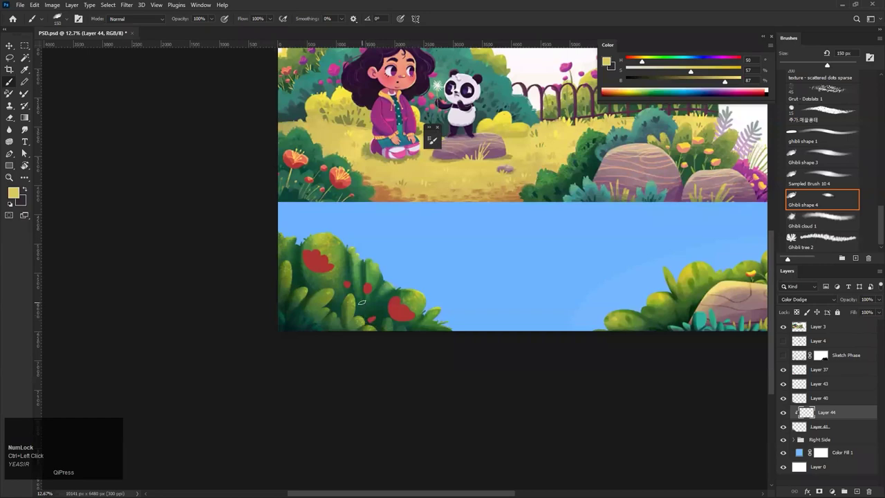
pyautogui.moveTo(361, 303); pyautogui.dragTo(357, 312)
pyautogui.moveTo(629, 257); pyautogui.dragTo(533, 267)
pyautogui.hotkey('ctrl', 's')
pyautogui.keyDown('ctrl'); pyautogui.click(830, 426); pyautogui.keyUp('ctrl')
pyautogui.hotkey('ctrl', 'e')
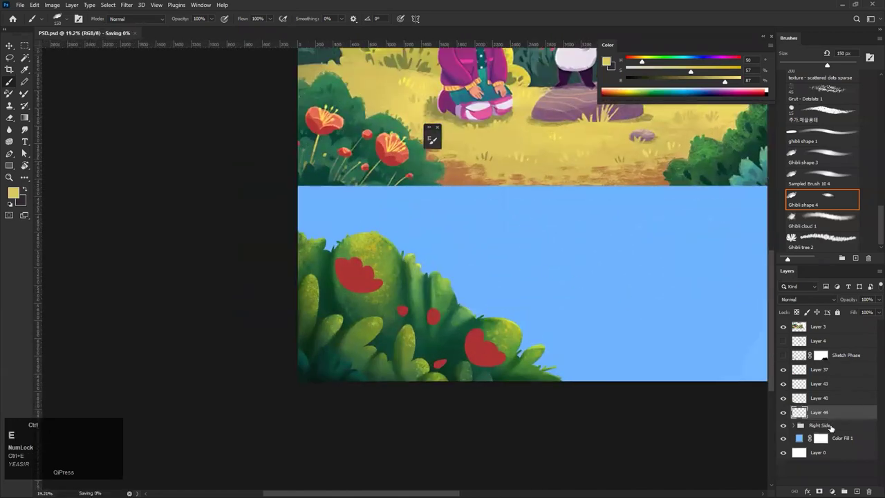
# Toggle the visibility of Layers 44, 40, 43 and 37 to check what each one contains
pyautogui.click(784, 413)
pyautogui.click(783, 413)
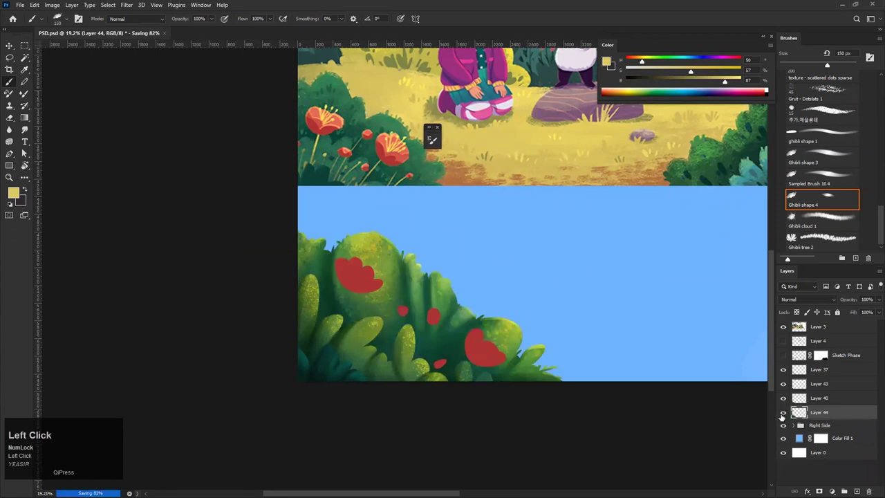
pyautogui.click(783, 412)
pyautogui.click(783, 409)
pyautogui.click(783, 399)
pyautogui.click(784, 400)
pyautogui.click(784, 385)
pyautogui.click(783, 385)
pyautogui.click(784, 386)
pyautogui.click(784, 385)
pyautogui.click(784, 370)
pyautogui.click(784, 370)
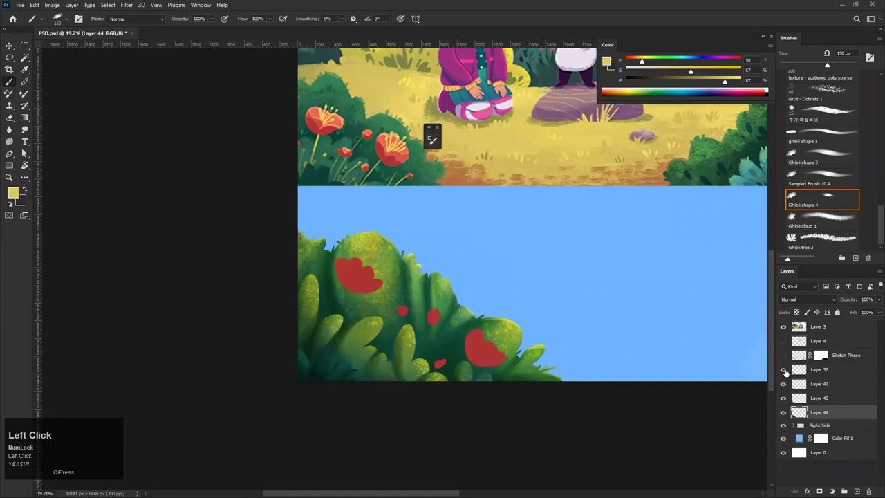
# Select the red flower layer, Layer 37, and lock its transparent pixels for painting
pyautogui.click(825, 371)
pyautogui.click(784, 370)
pyautogui.click(784, 370)
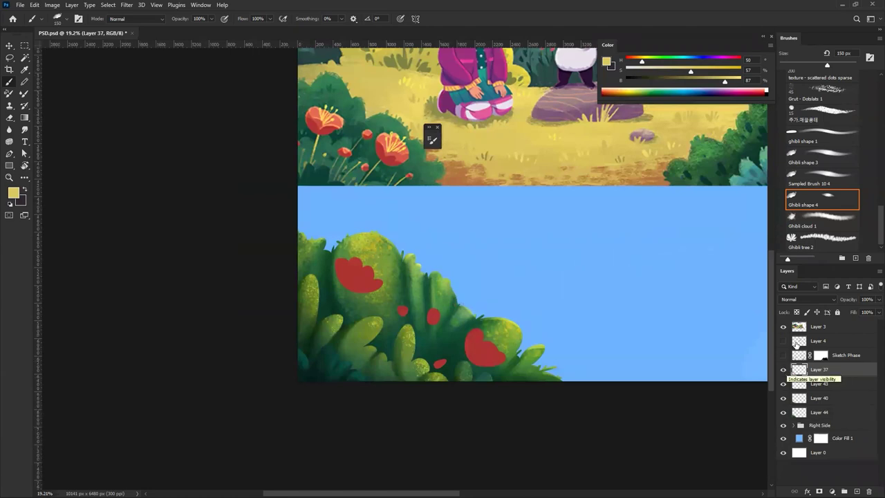
pyautogui.click(798, 312)
pyautogui.moveTo(408, 304); pyautogui.dragTo(435, 304)
pyautogui.moveTo(532, 338)
pyautogui.mouseDown()
pyautogui.moveTo(549, 333)
pyautogui.moveTo(524, 311)
pyautogui.mouseUp()
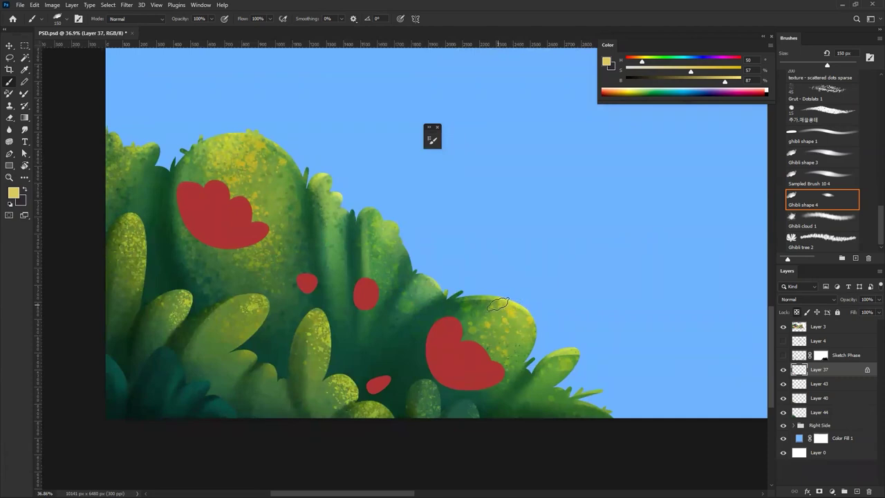
pyautogui.click(797, 371)
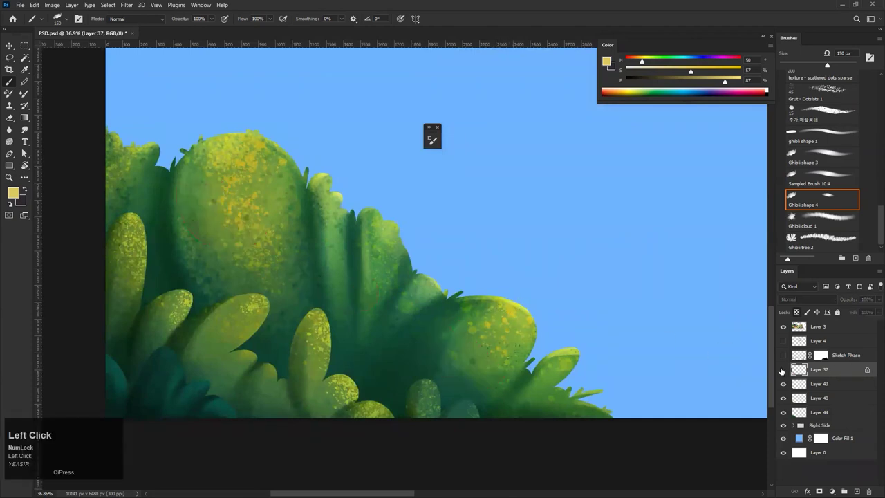
pyautogui.press('b')
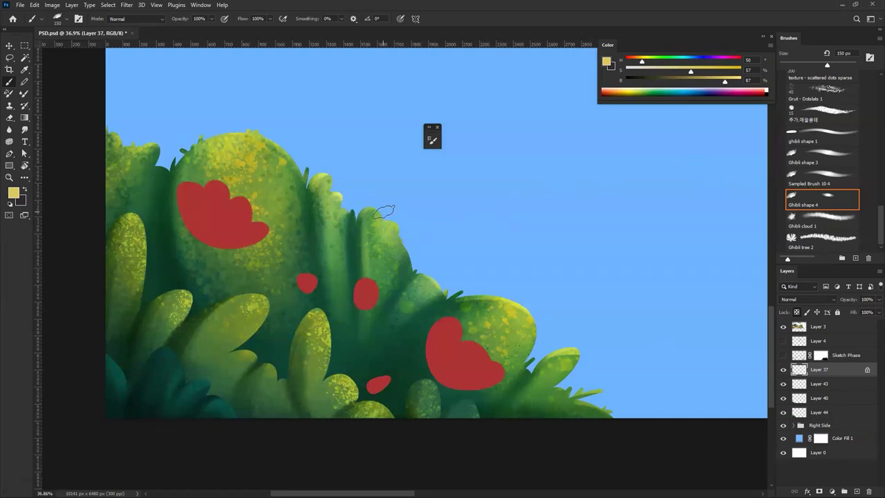
# Enlarge the brush to 600 px and sample the red of the large upper flower
pyautogui.press(']')
pyautogui.press(']')
pyautogui.press(']')
pyautogui.press(']')
pyautogui.press(']')
pyautogui.press(']')
pyautogui.press(']')
pyautogui.press(']')
pyautogui.press(']')
pyautogui.press(']')
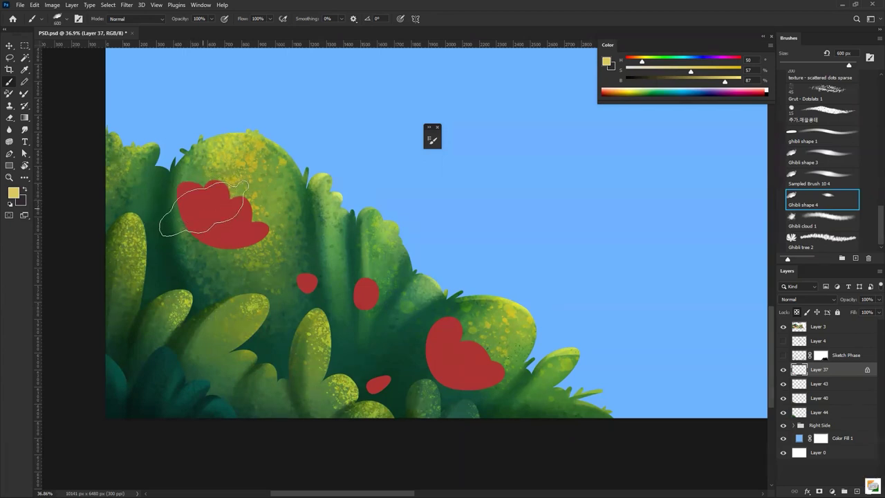
pyautogui.press('alt')
pyautogui.keyDown('alt'); pyautogui.click(216, 210); pyautogui.keyUp('alt')
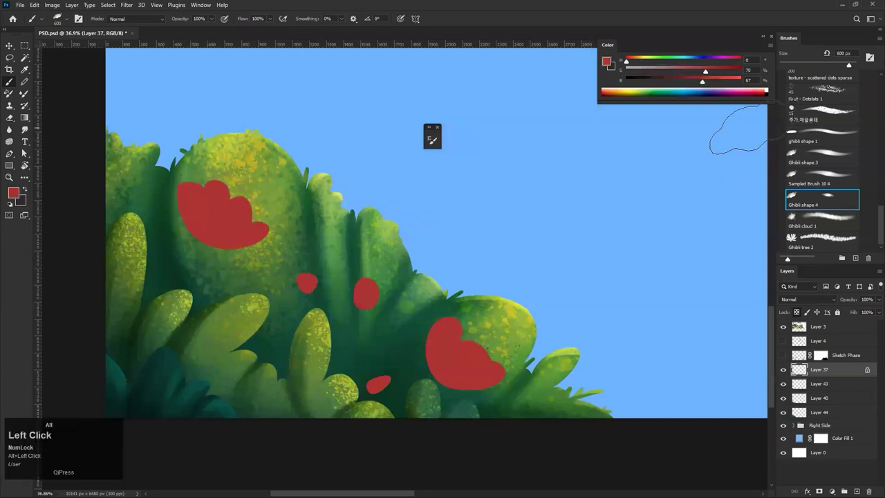
# Try shading the upper flower with the red darkened to 50% brightness, undo it and resample the flower's red
pyautogui.click(685, 84)
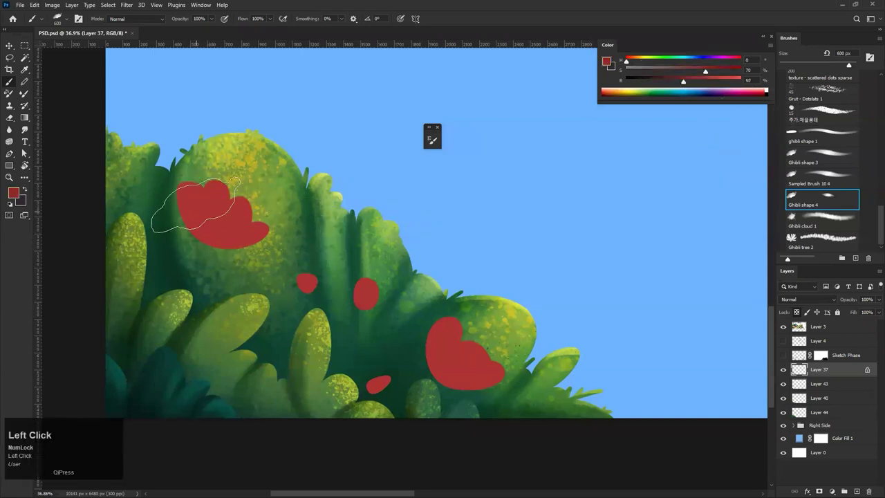
pyautogui.moveTo(283, 237); pyautogui.dragTo(255, 241)
pyautogui.hotkey('ctrl', 'z')
pyautogui.click(230, 229)
pyautogui.keyDown('alt'); pyautogui.click(243, 219); pyautogui.keyUp('alt')
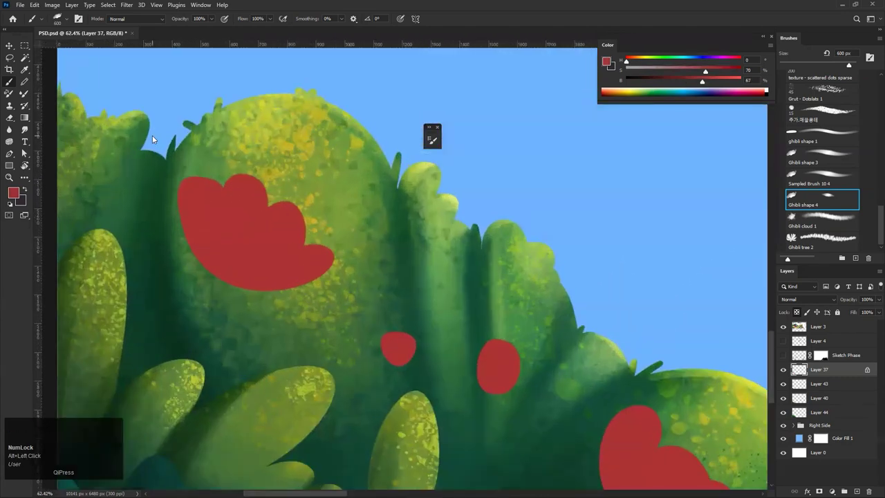
pyautogui.click(606, 63)
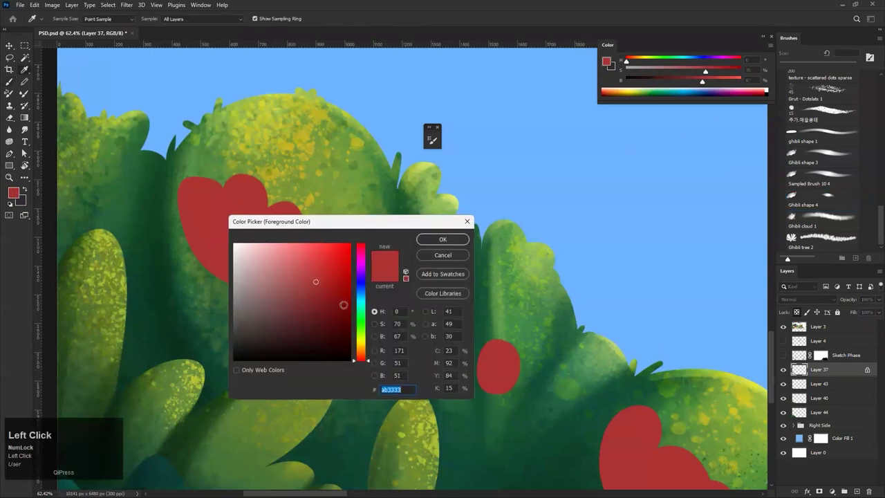
pyautogui.moveTo(365, 364); pyautogui.dragTo(359, 250)
pyautogui.click(322, 292)
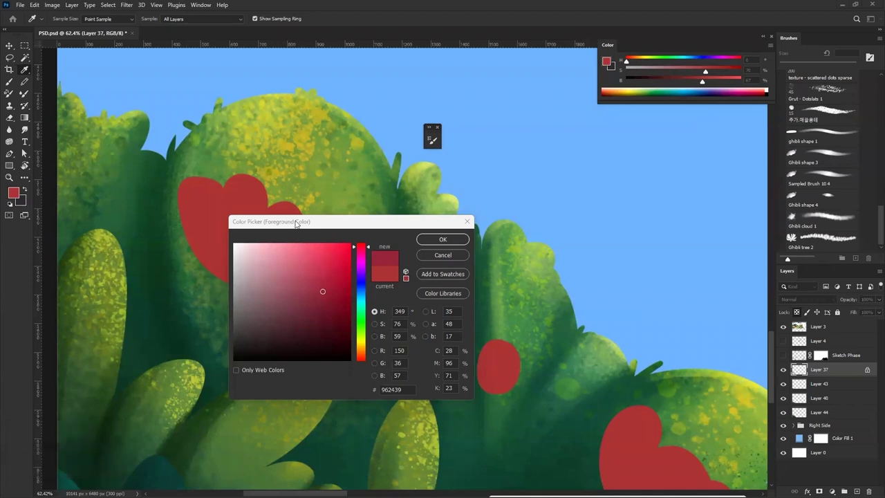
pyautogui.moveTo(287, 225); pyautogui.dragTo(454, 230)
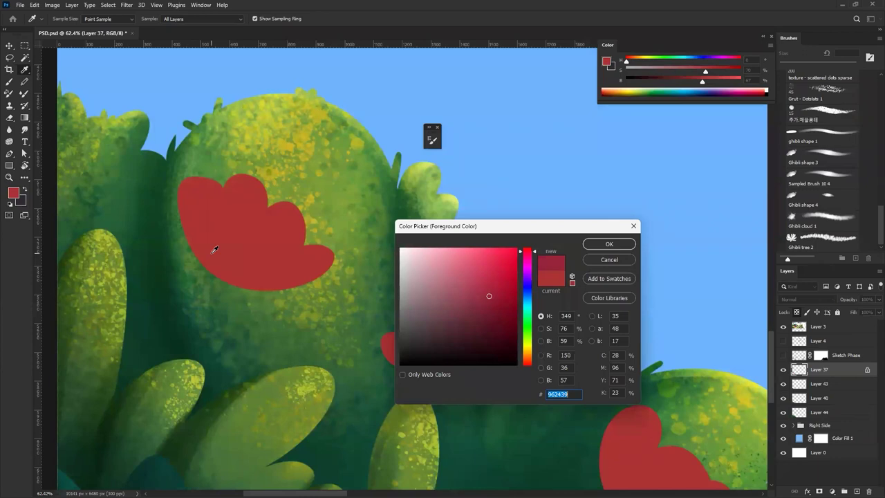
pyautogui.click(606, 260)
pyautogui.keyDown('alt'); pyautogui.click(237, 211); pyautogui.keyUp('alt')
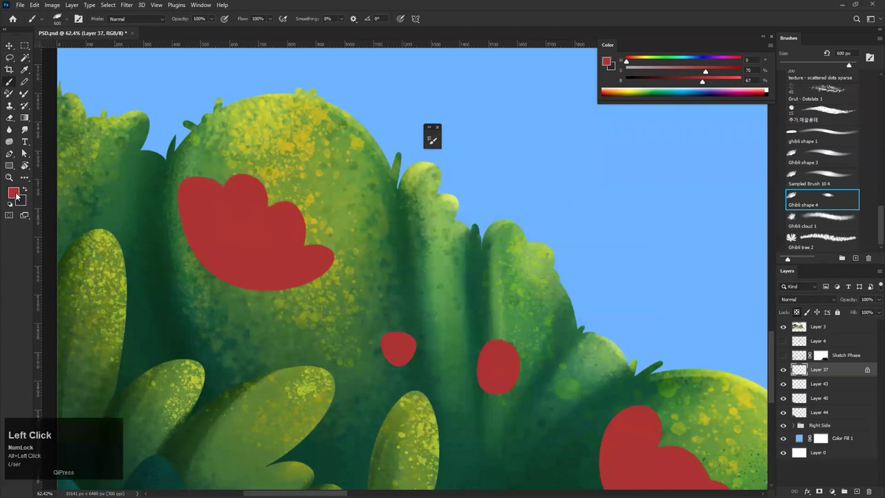
# Set the foreground color to a dark crimson, hex 9b283d
pyautogui.moveTo(480, 293)
pyautogui.mouseDown()
pyautogui.moveTo(473, 323)
pyautogui.moveTo(485, 286)
pyautogui.mouseUp()
pyautogui.moveTo(533, 346); pyautogui.dragTo(525, 273)
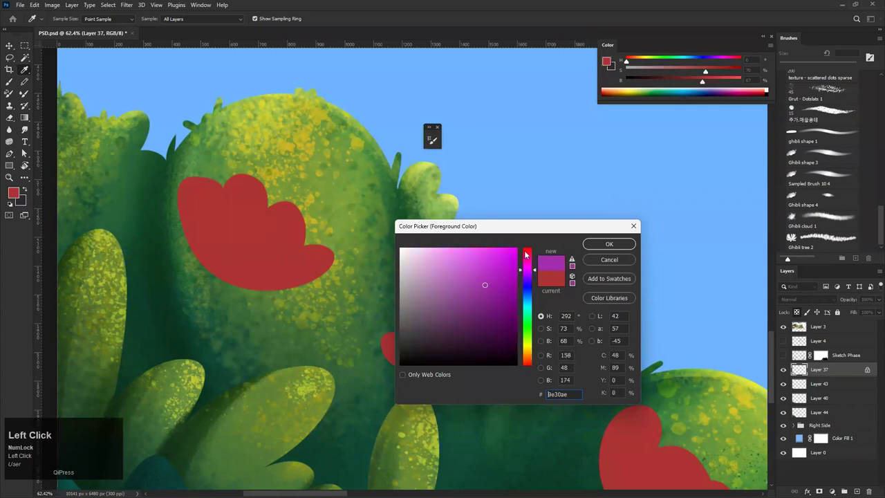
pyautogui.click(526, 255)
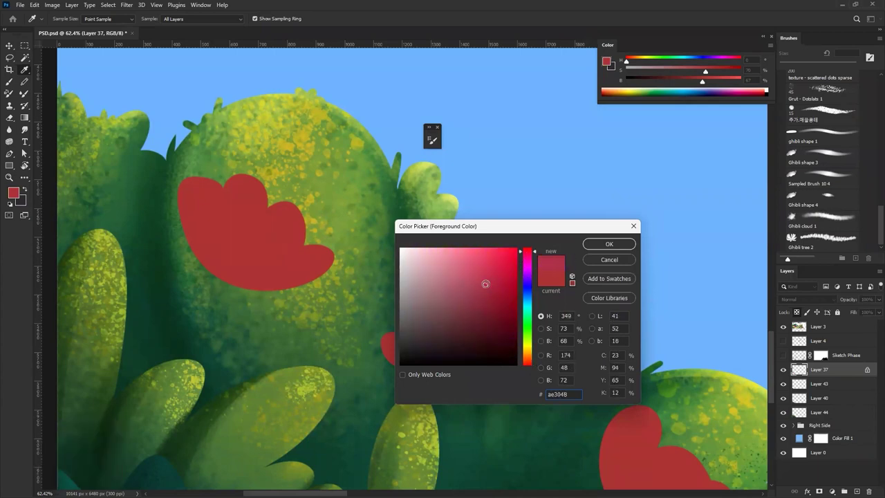
pyautogui.click(475, 297)
pyautogui.moveTo(486, 293)
pyautogui.mouseDown()
pyautogui.moveTo(478, 291)
pyautogui.moveTo(493, 294)
pyautogui.mouseUp()
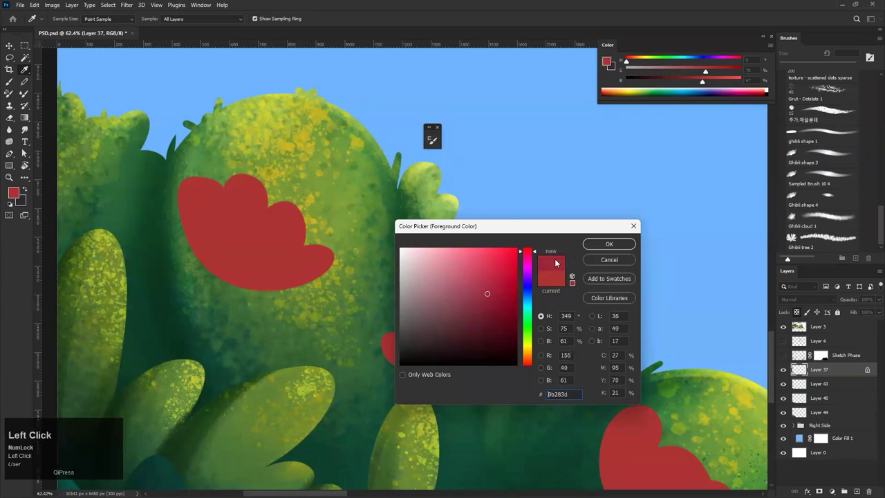
pyautogui.click(609, 243)
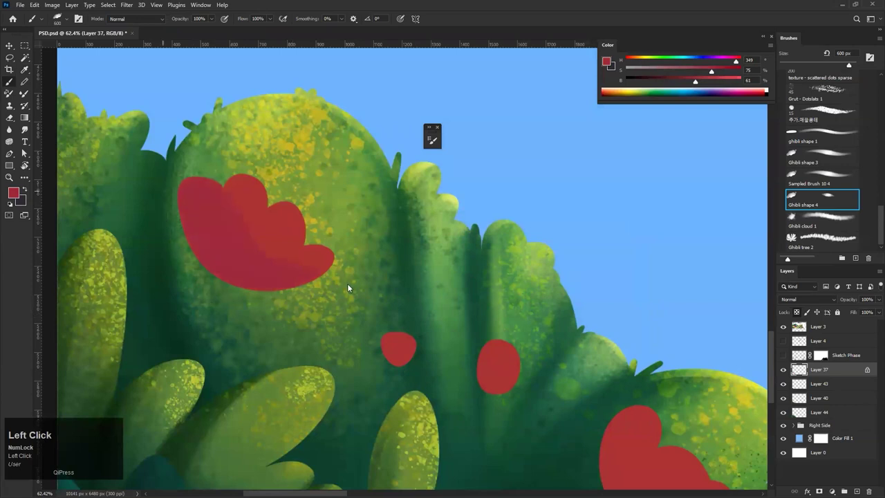
# Adjust the crimson to 71% saturation and 59% brightness and reduce the brush to 400 px for shading the upper flower
pyautogui.moveTo(106, 229); pyautogui.dragTo(77, 228)
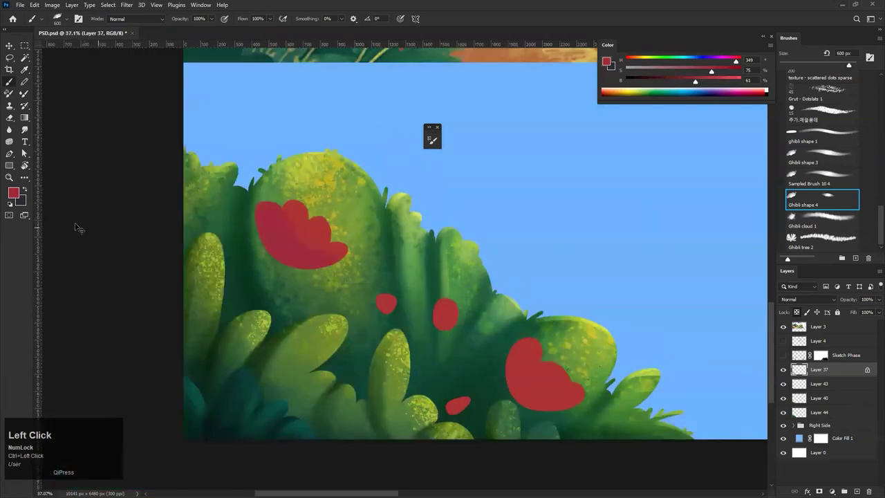
pyautogui.click(14, 193)
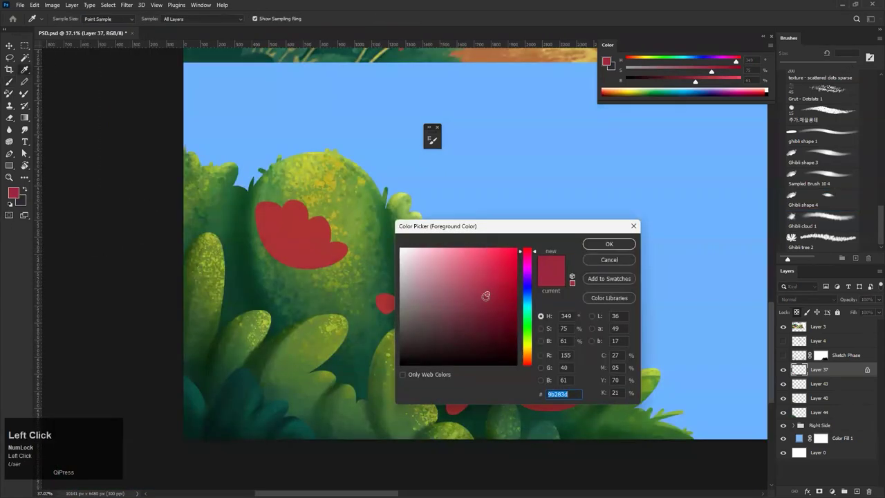
pyautogui.click(599, 247)
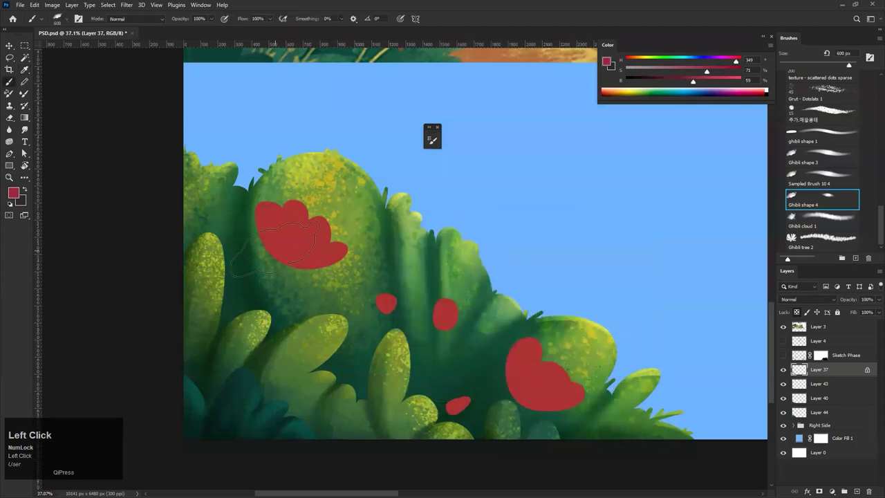
pyautogui.scroll(3, 280, 242)
pyautogui.press('[')
pyautogui.press('[')
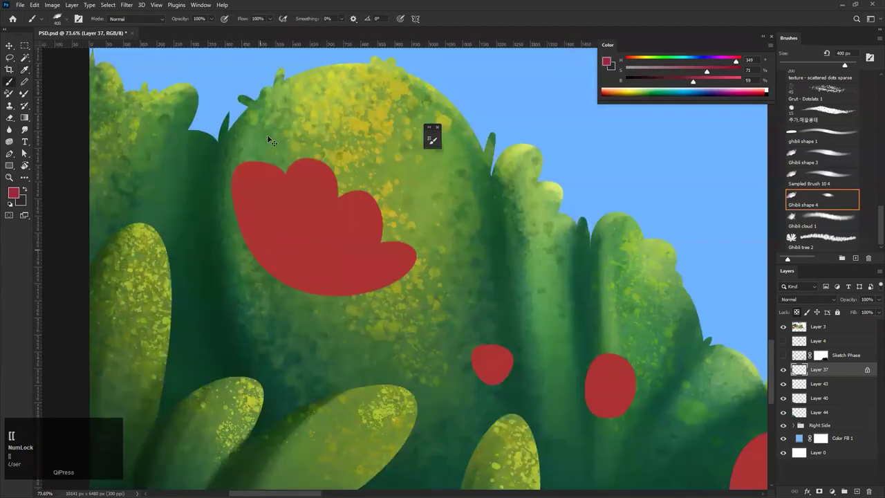
pyautogui.moveTo(307, 252); pyautogui.dragTo(258, 261)
# Set the foreground color to crimson, hex 80182b, and shade the upper flower's left side with an 800 px brush
pyautogui.click(13, 193)
pyautogui.moveTo(484, 309); pyautogui.dragTo(495, 305)
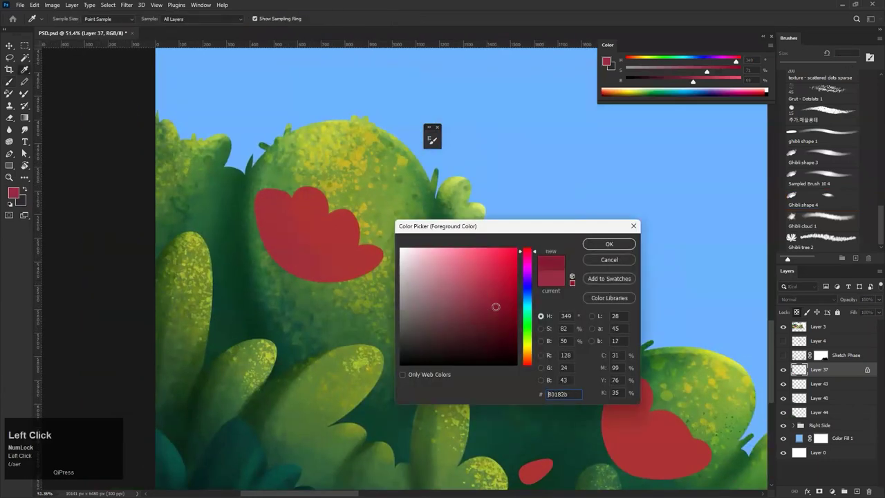
pyautogui.press('Return')
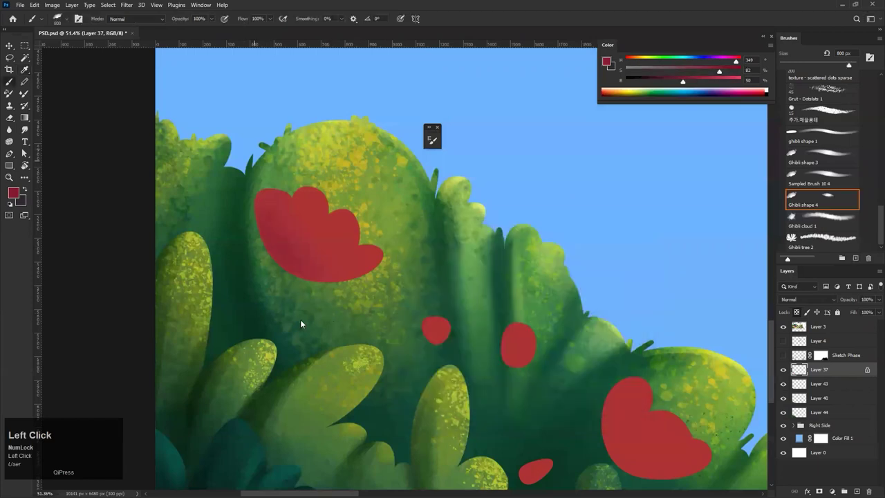
pyautogui.press('space')
pyautogui.moveTo(519, 344); pyautogui.dragTo(341, 260)
pyautogui.hotkey('ctrl', 'z')
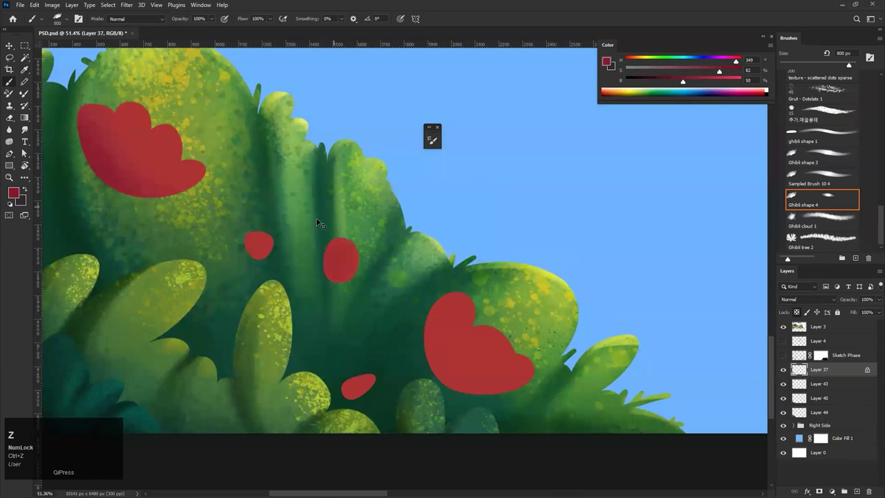
# Shade the small buds between the two large flowers with the crimson, reducing the brush to 400 px
pyautogui.press('[')
pyautogui.press('[')
pyautogui.press('[')
pyautogui.press('[')
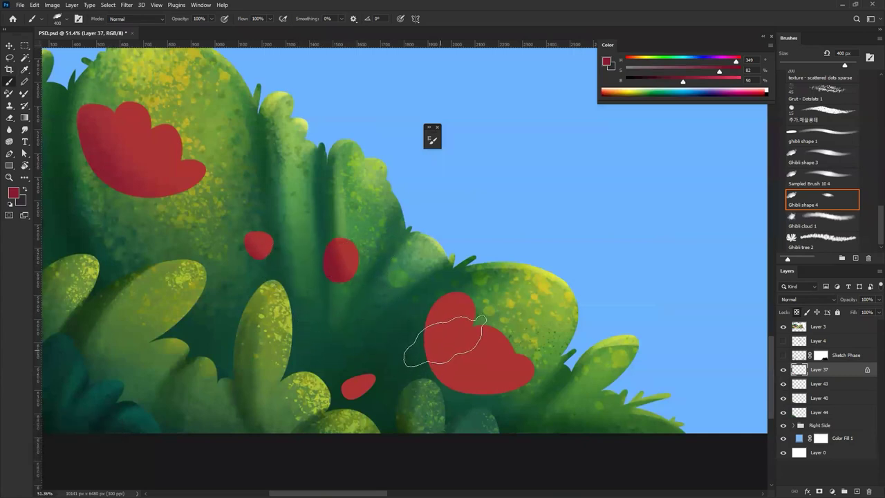
# Shade the left side of the lower large flower and the small bud beside it, varying the brush between 700 and 250 px
pyautogui.press(']')
pyautogui.press(']')
pyautogui.press(']')
pyautogui.press(']')
pyautogui.press(']')
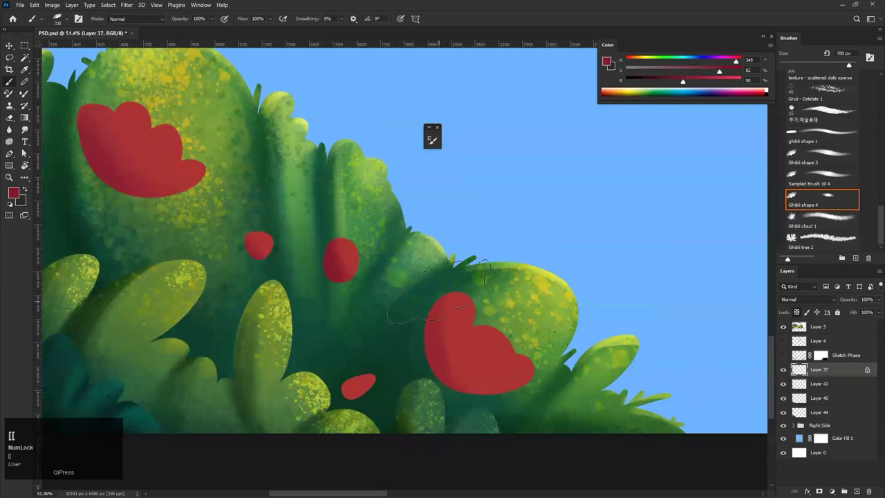
pyautogui.press('[')
pyautogui.press('[')
pyautogui.press('[')
pyautogui.press('[')
pyautogui.press('[')
pyautogui.press('[')
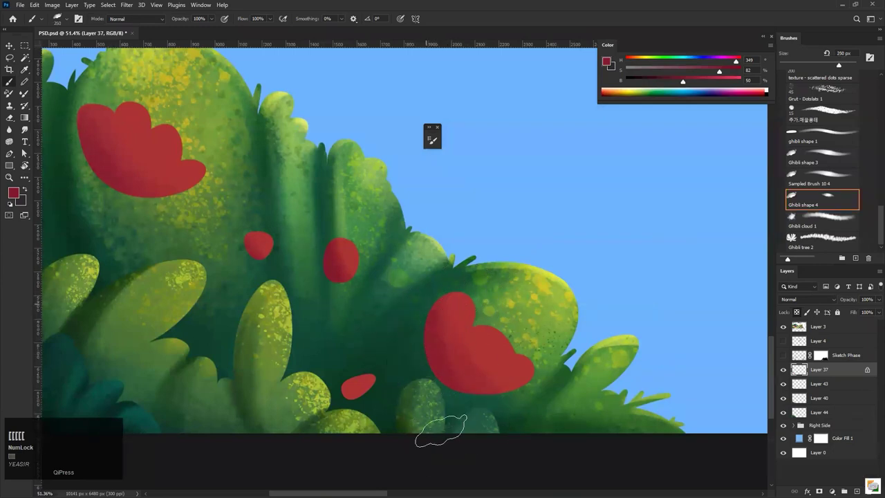
pyautogui.hotkey('ctrl', 'z')
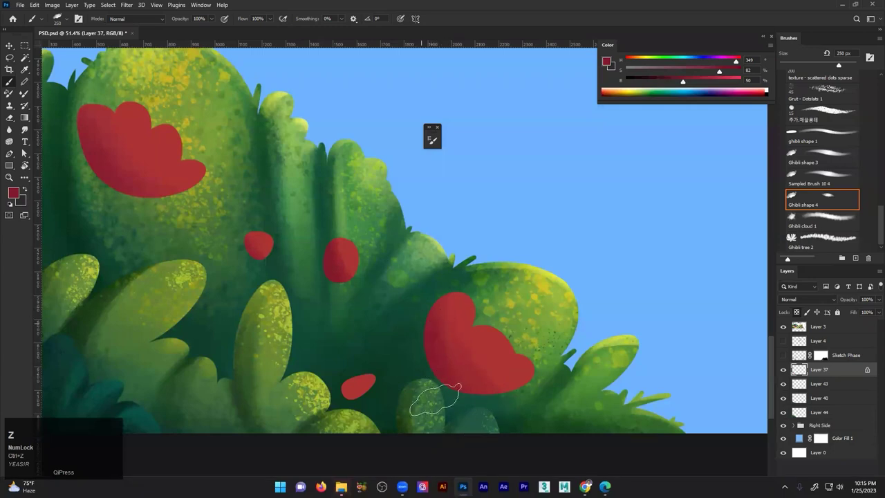
pyautogui.press('z')
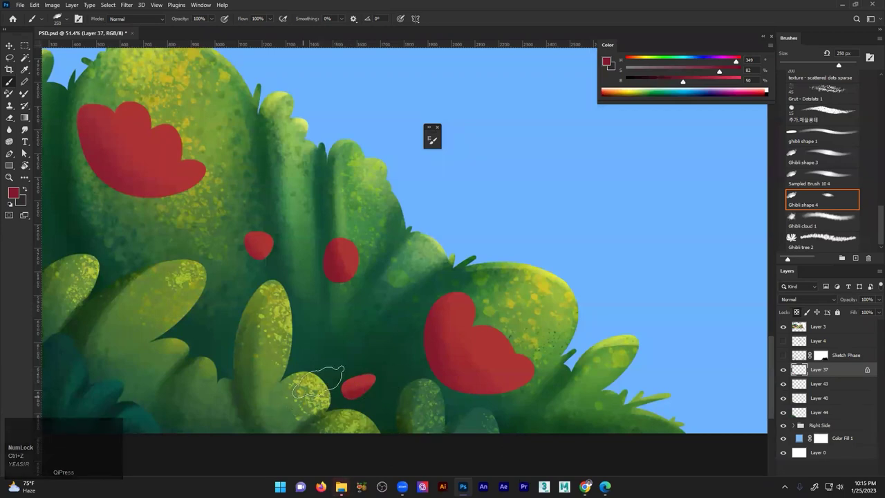
# Darken the foreground crimson to 91% saturation and 38% brightness
pyautogui.hotkey('ctrl', 'space')
pyautogui.moveTo(299, 301); pyautogui.dragTo(250, 265)
pyautogui.moveTo(246, 235); pyautogui.dragTo(305, 239)
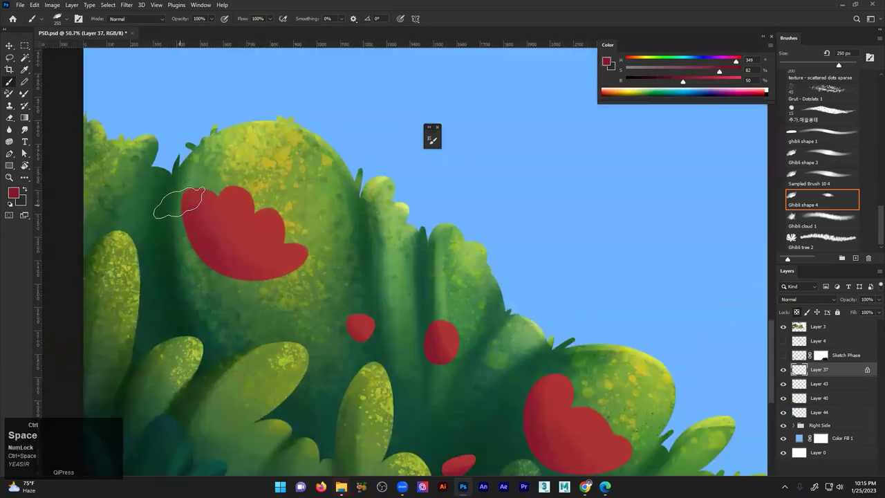
pyautogui.hotkey('ctrl', 'z')
pyautogui.click(13, 195)
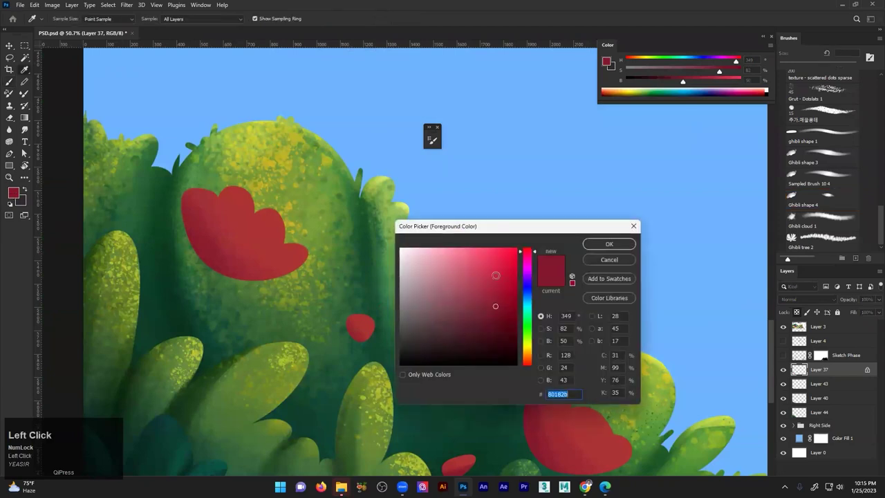
pyautogui.click(491, 320)
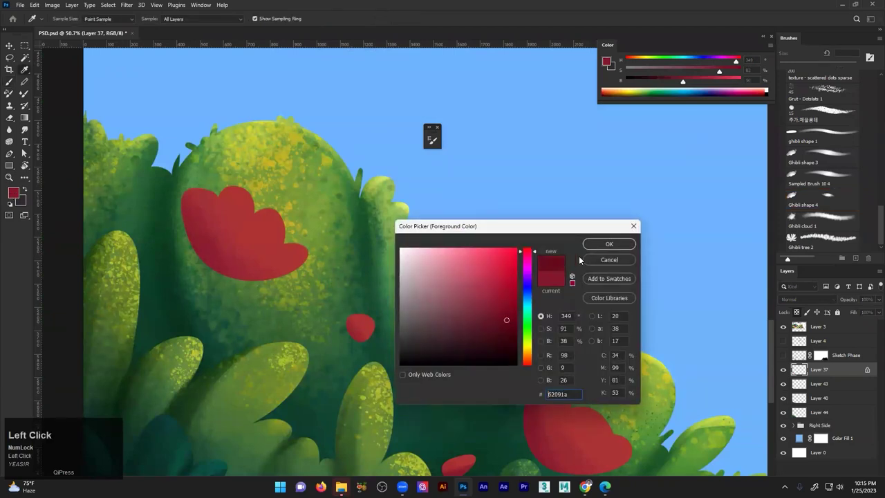
pyautogui.click(603, 244)
# Deepen the shadow along the upper flower's left edge with the dark crimson and the 250 px brush
pyautogui.moveTo(213, 229); pyautogui.dragTo(246, 234)
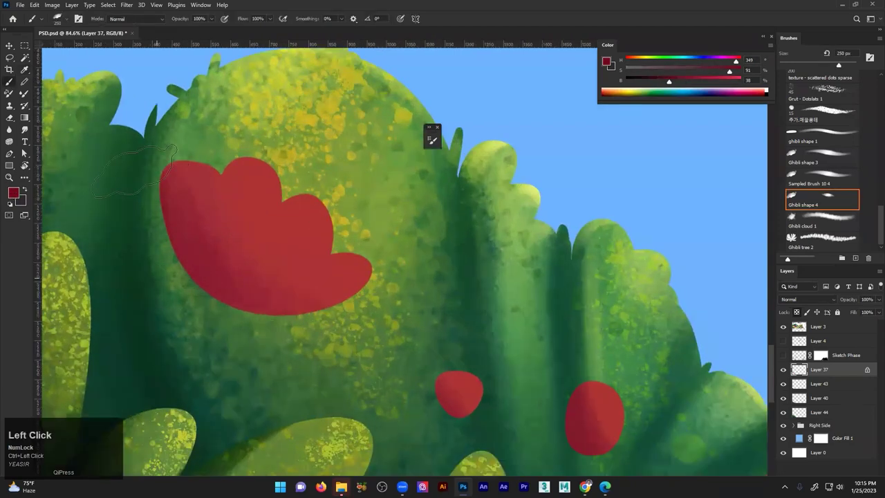
pyautogui.hotkey('ctrl', 'z')
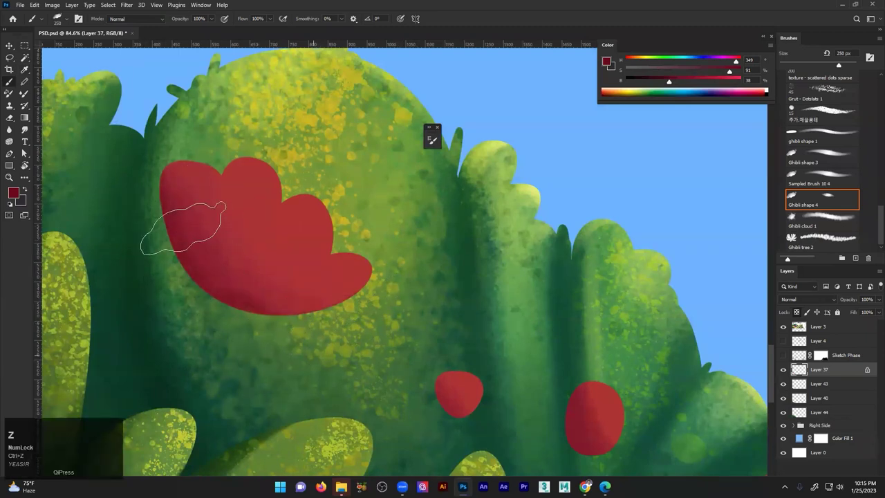
pyautogui.hotkey('ctrl', 'space')
pyautogui.moveTo(293, 259); pyautogui.dragTo(257, 237)
pyautogui.keyDown('ctrl'); pyautogui.click(256, 236); pyautogui.keyUp('ctrl')
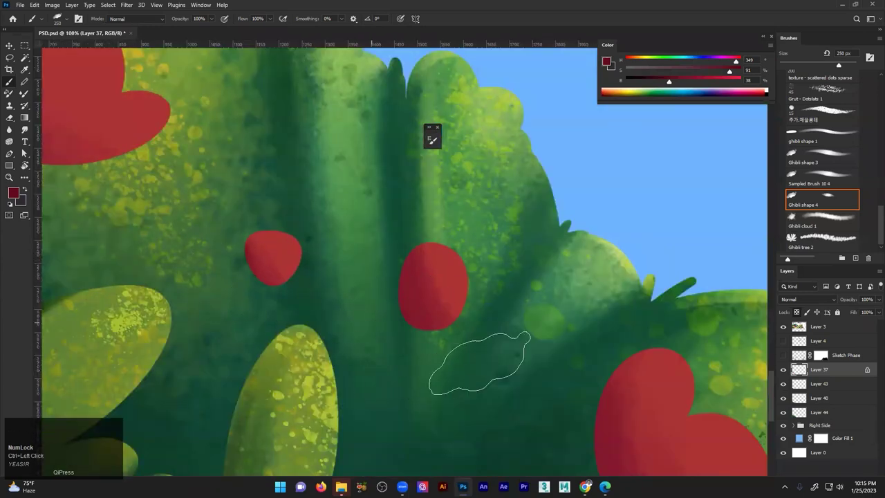
# Try a broad dark crimson shadow stroke along the left and bottom of the lower large flower, and undo it
pyautogui.moveTo(466, 369); pyautogui.dragTo(216, 176)
pyautogui.press('space')
pyautogui.moveTo(397, 187); pyautogui.dragTo(374, 171)
pyautogui.moveTo(374, 171); pyautogui.dragTo(477, 339)
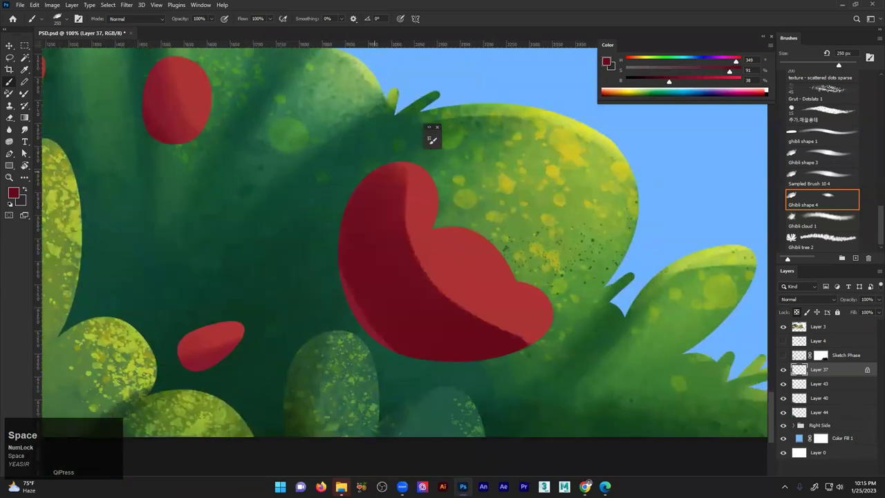
pyautogui.hotkey('ctrl', 'z')
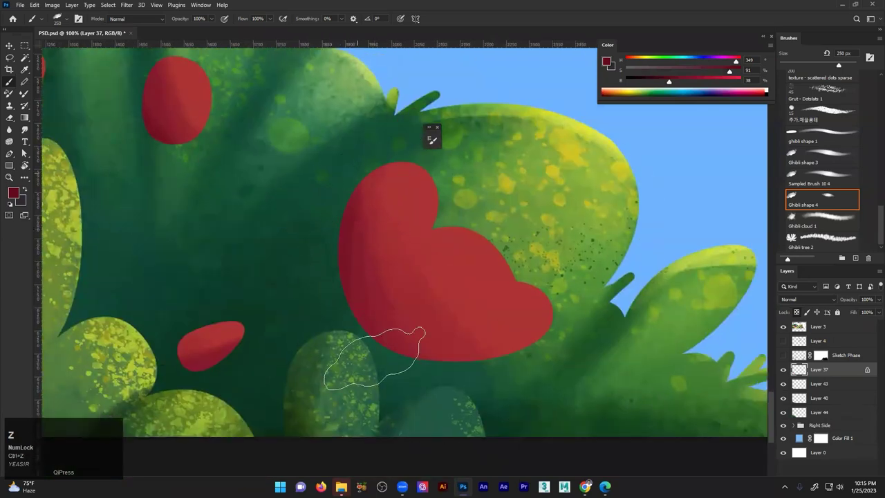
# Build up a soft dark crimson shadow along the lower large flower's left and bottom edge
pyautogui.hotkey('ctrl', 'space')
pyautogui.moveTo(337, 301)
pyautogui.mouseDown()
pyautogui.moveTo(328, 312)
pyautogui.moveTo(391, 286)
pyautogui.mouseUp()
pyautogui.hotkey('ctrl', 'z')
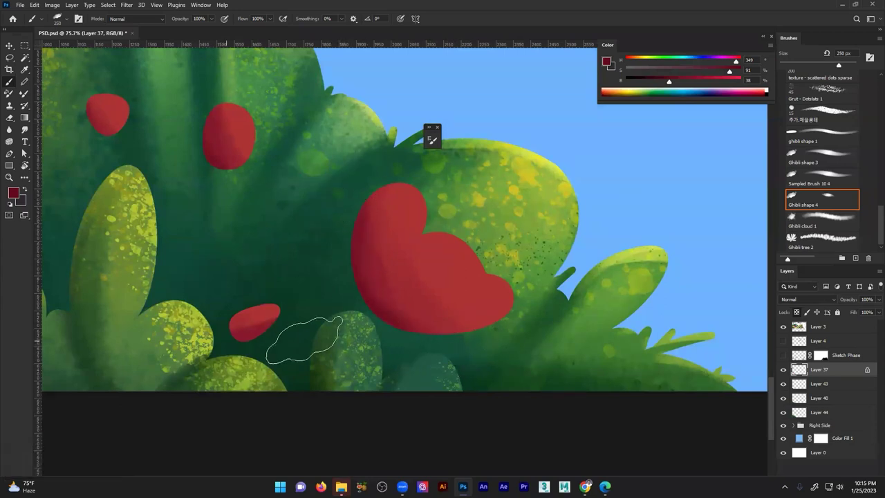
pyautogui.moveTo(362, 245); pyautogui.dragTo(344, 290)
pyautogui.hotkey('ctrl', 'z')
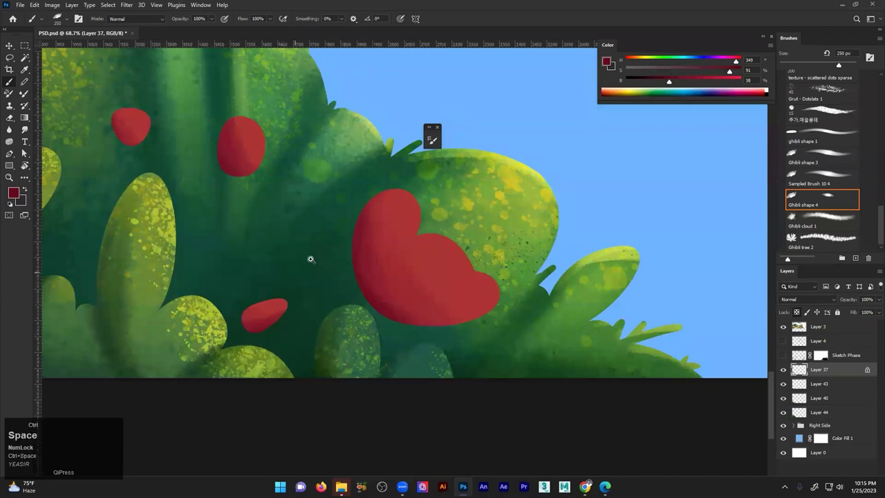
# Reduce the brush to 35 px for detailing the petals of the upper flower
pyautogui.moveTo(310, 256); pyautogui.dragTo(241, 311)
pyautogui.moveTo(306, 257); pyautogui.dragTo(234, 307)
pyautogui.moveTo(268, 222); pyautogui.dragTo(289, 249)
pyautogui.moveTo(235, 237); pyautogui.dragTo(288, 218)
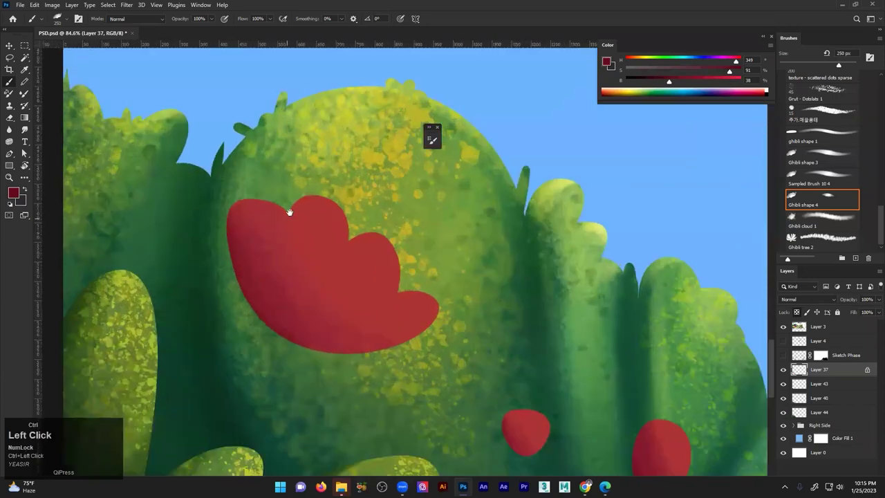
pyautogui.press('[')
pyautogui.press('[')
pyautogui.press('[')
pyautogui.press('[')
pyautogui.press('[')
pyautogui.press('[')
pyautogui.press('[')
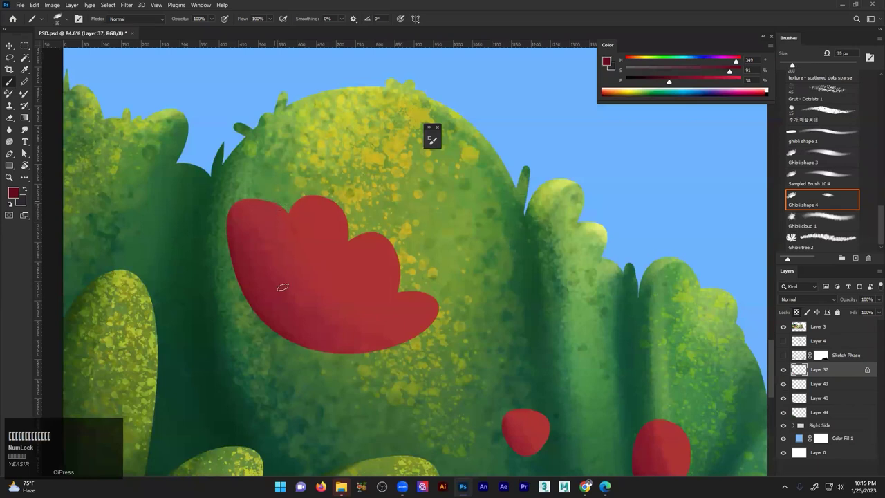
# Try drawing the fold between the upper flower's first two petals in dark crimson at 50 px, and undo it
pyautogui.hotkey('ctrl', 'z')
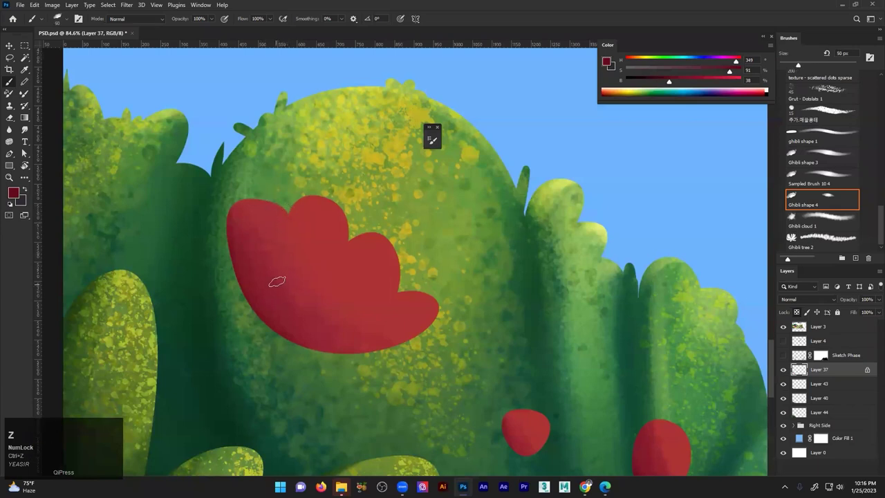
pyautogui.moveTo(290, 215); pyautogui.dragTo(290, 276)
pyautogui.hotkey('ctrl', 'z')
# Sample the shaded crimson of the upper flower and paint a soft fold between its first two petals at 50 px
pyautogui.keyDown('alt'); pyautogui.click(264, 277); pyautogui.keyUp('alt')
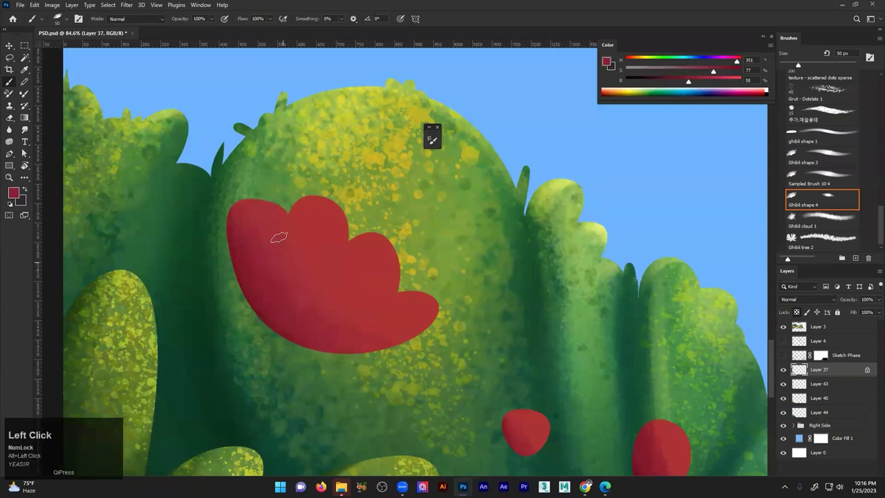
pyautogui.hotkey('ctrl', 'z')
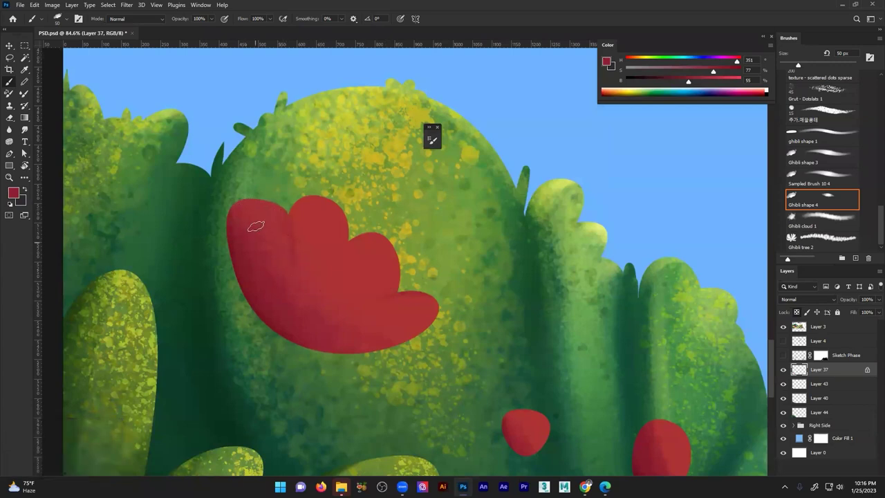
pyautogui.hotkey('ctrl', 'z')
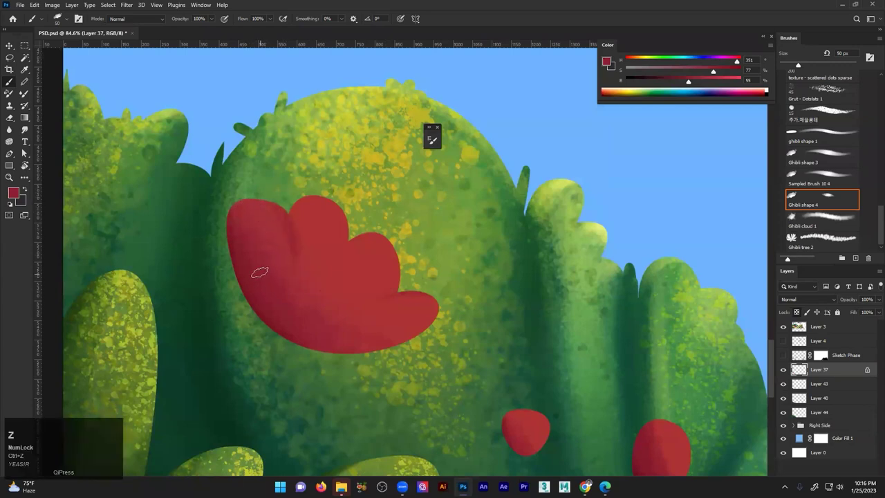
# Deepen the fold shading beside the upper flower's first petal, setting the brush to 80 px
pyautogui.press(']')
pyautogui.press(']')
pyautogui.press(']')
pyautogui.press(']')
pyautogui.press(']')
pyautogui.hotkey('ctrl', 'z')
pyautogui.press('[')
pyautogui.press('[')
pyautogui.hotkey('ctrl', 'z')
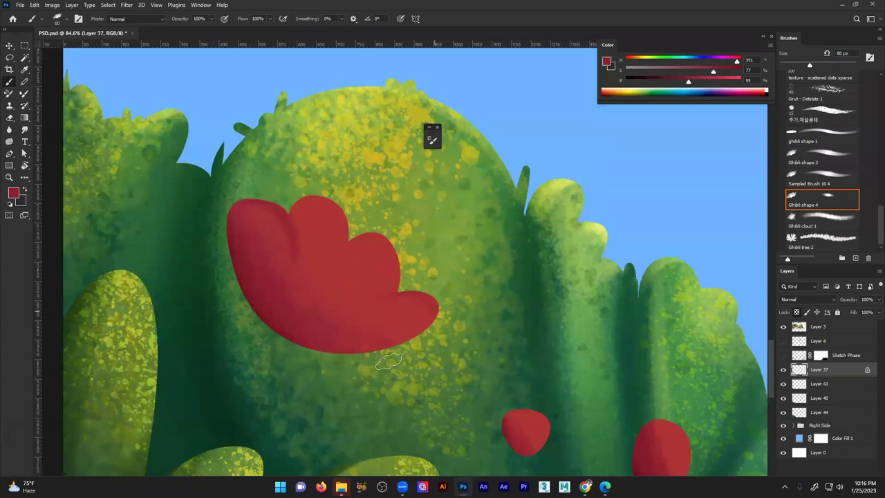
# Shade the inner edges of the upper flower's remaining petals with the sampled crimson at 80 px
pyautogui.hotkey('ctrl', 'z')
pyautogui.moveTo(401, 303); pyautogui.dragTo(341, 328)
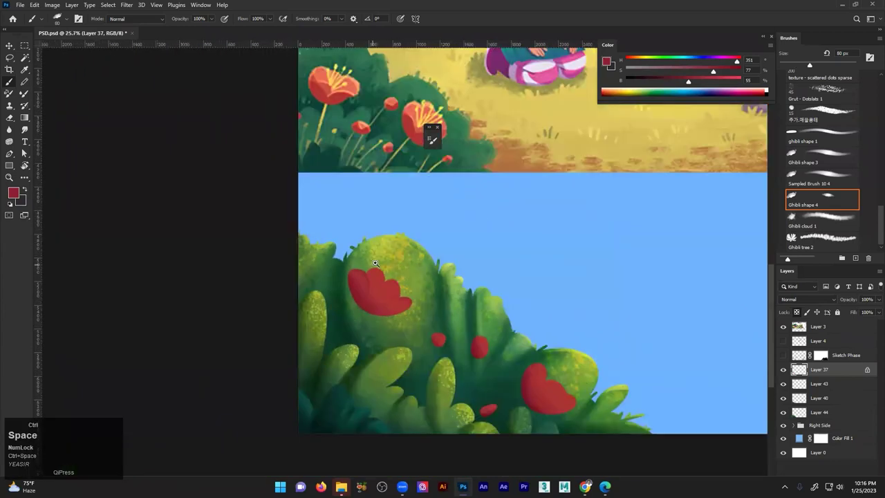
pyautogui.moveTo(377, 263); pyautogui.dragTo(420, 250)
pyautogui.moveTo(391, 304); pyautogui.dragTo(374, 291)
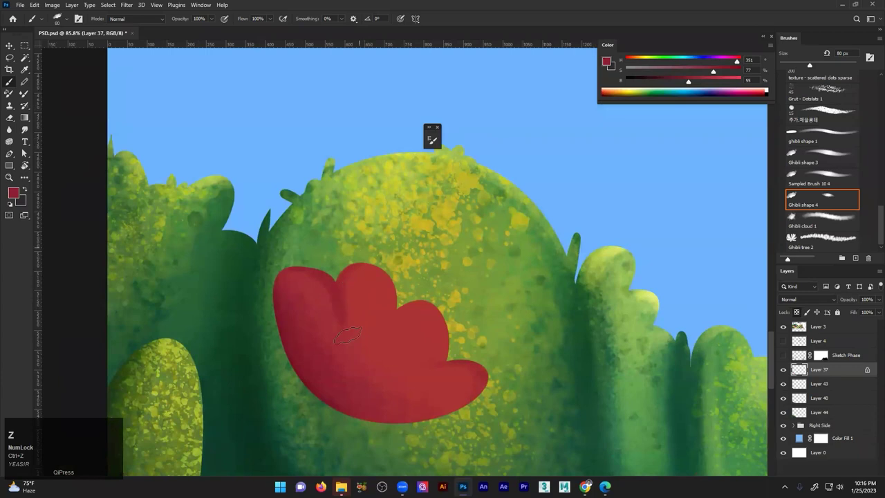
pyautogui.moveTo(351, 330); pyautogui.dragTo(391, 322)
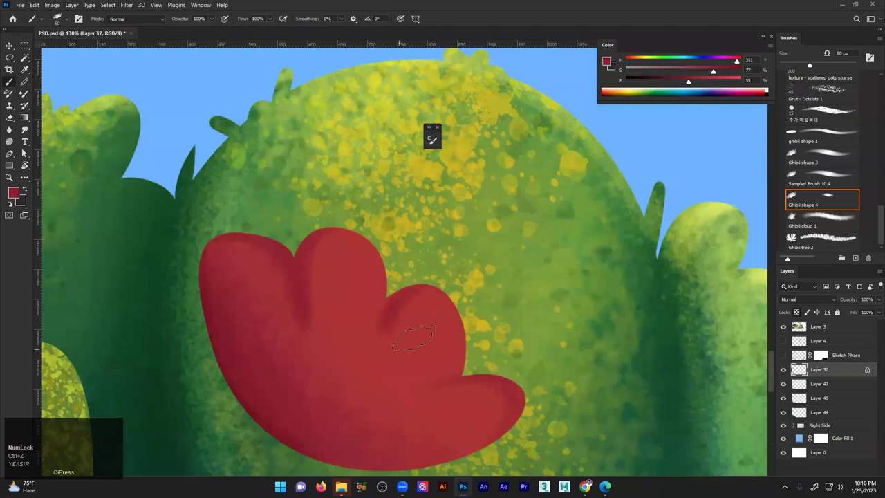
# Blend the third petal's fold on the upper flower by alternately sampling the flower's base red and its shadow crimson
pyautogui.keyDown('alt'); pyautogui.click(391, 333); pyautogui.keyUp('alt')
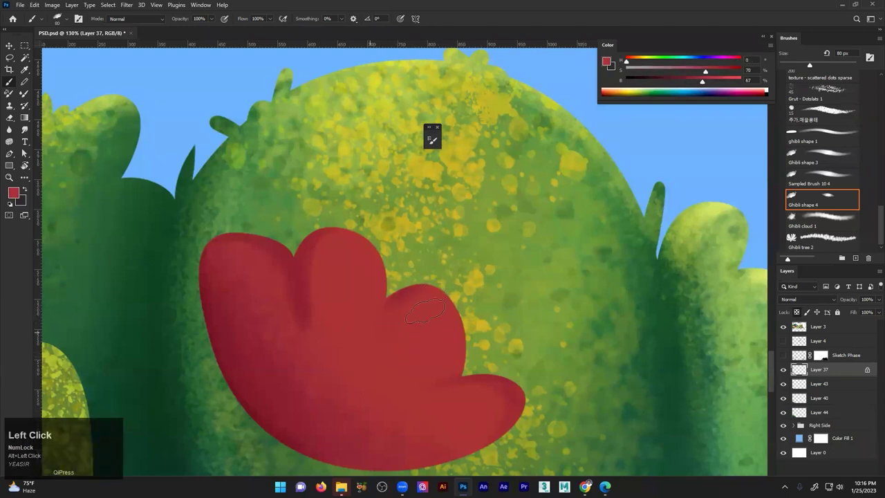
pyautogui.keyDown('alt'); pyautogui.click(302, 262); pyautogui.keyUp('alt')
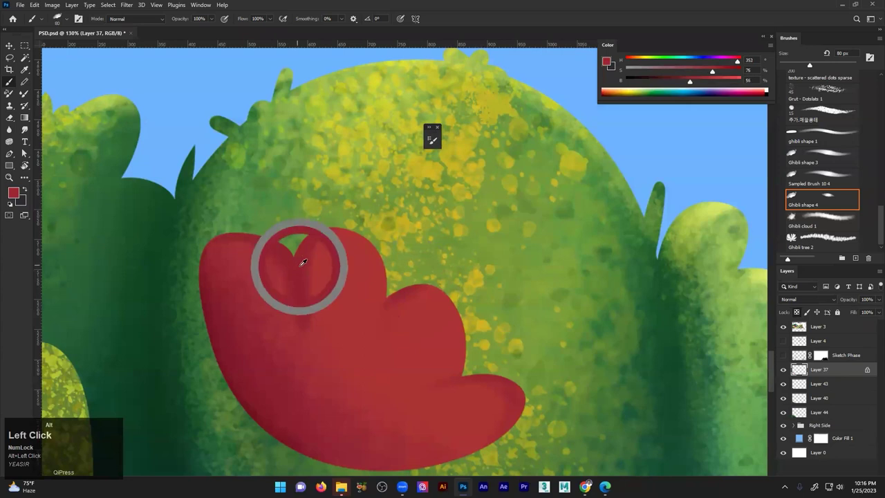
pyautogui.keyDown('alt'); pyautogui.click(415, 330); pyautogui.keyUp('alt')
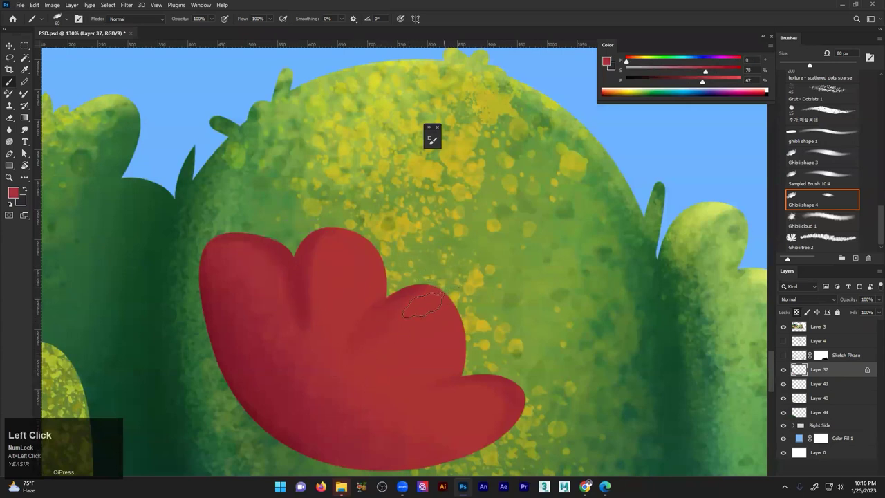
pyautogui.keyDown('alt'); pyautogui.click(330, 248); pyautogui.keyUp('alt')
pyautogui.moveTo(361, 300); pyautogui.dragTo(321, 333)
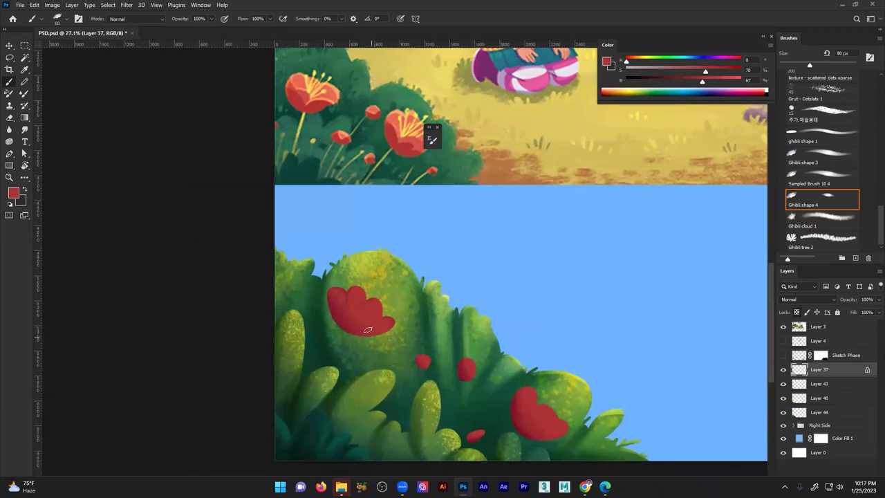
pyautogui.hotkey('ctrl', 'space')
pyautogui.moveTo(360, 329); pyautogui.dragTo(383, 307)
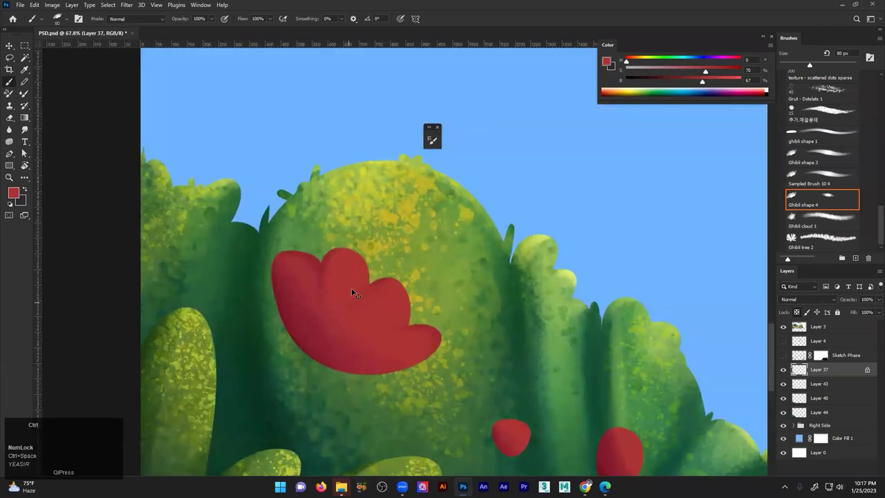
pyautogui.keyDown('alt'); pyautogui.click(346, 263); pyautogui.keyUp('alt')
# Sample the light orange-red, hue 10, saturation 65%, brightness 90%, from a flower in the reference painting
pyautogui.hotkey('ctrl', 'space')
pyautogui.moveTo(462, 168); pyautogui.dragTo(433, 194)
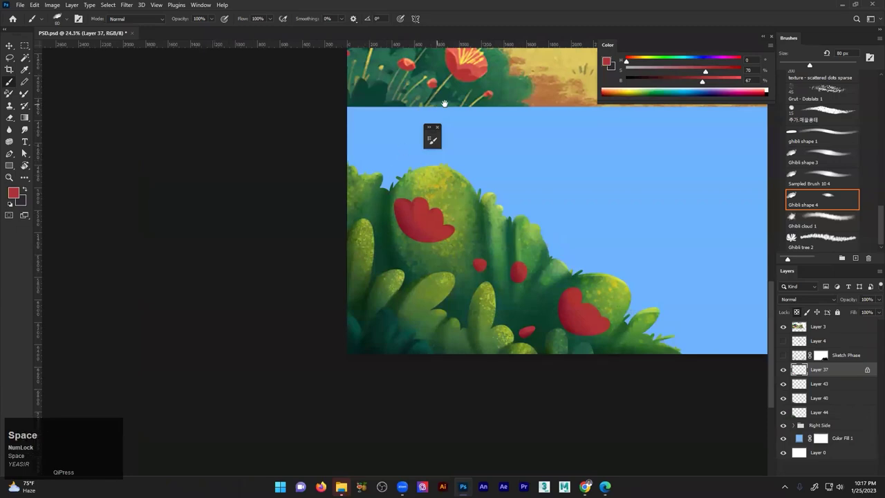
pyautogui.moveTo(444, 103); pyautogui.dragTo(355, 168)
pyautogui.hotkey('ctrl', 'space')
pyautogui.moveTo(374, 134); pyautogui.dragTo(386, 129)
pyautogui.keyDown('alt'); pyautogui.click(361, 105); pyautogui.keyUp('alt')
# Brush the sampled orange-red highlight onto the upper flower's first two petals with the brush enlarged to 300 px
pyautogui.hotkey('ctrl', 'space')
pyautogui.moveTo(302, 367)
pyautogui.mouseDown()
pyautogui.moveTo(338, 328)
pyautogui.moveTo(308, 356)
pyautogui.moveTo(328, 357)
pyautogui.mouseUp()
pyautogui.press(']')
pyautogui.press(']')
pyautogui.press(']')
pyautogui.press(']')
pyautogui.press(']')
pyautogui.hotkey('ctrl', 'z')
pyautogui.press(']')
pyautogui.press(']')
pyautogui.press(']')
pyautogui.press(']')
pyautogui.press(']')
pyautogui.moveTo(308, 324); pyautogui.dragTo(300, 361)
pyautogui.press('[')
pyautogui.press('[')
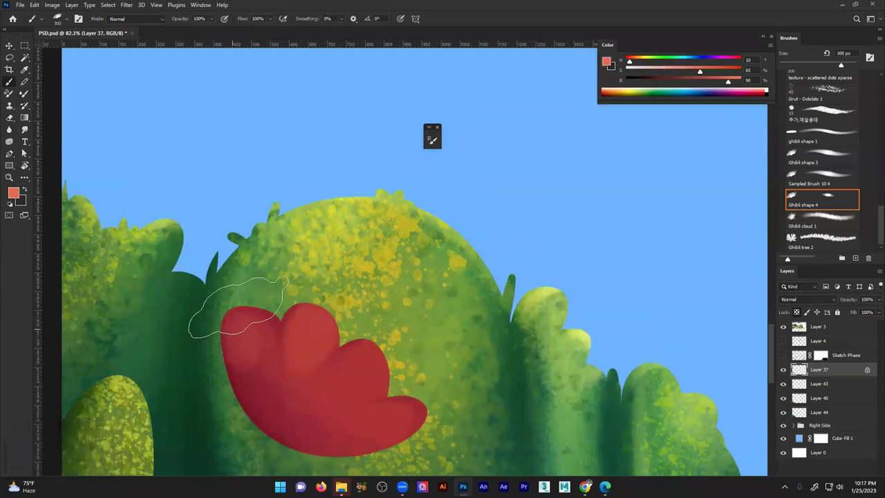
# Extend the orange-red highlight to the upper flower's third and fourth petals at 300 px
pyautogui.hotkey('ctrl', 'z')
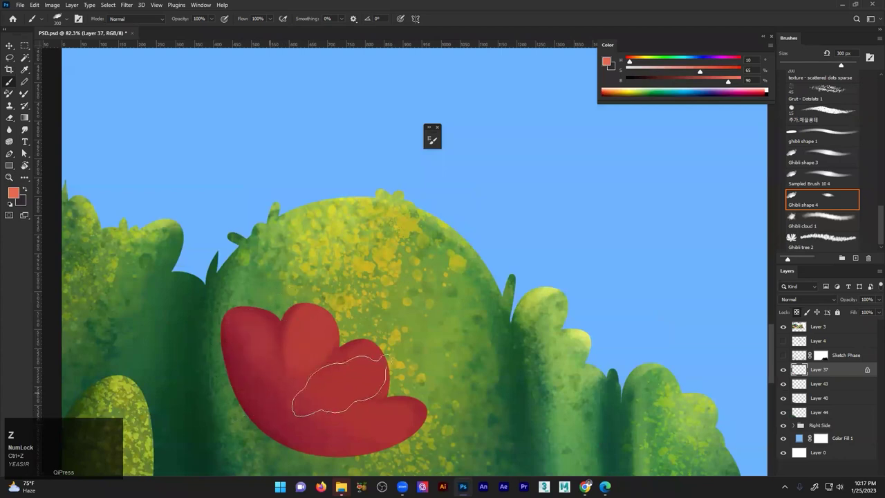
pyautogui.hotkey('ctrl', 'z')
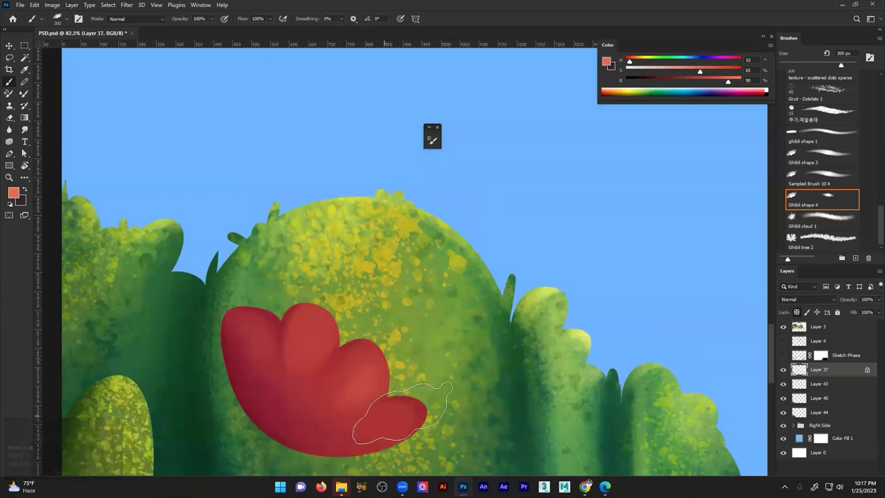
pyautogui.moveTo(332, 429); pyautogui.dragTo(303, 405)
pyautogui.moveTo(346, 373)
pyautogui.mouseDown()
pyautogui.moveTo(313, 285)
pyautogui.moveTo(457, 229)
pyautogui.mouseUp()
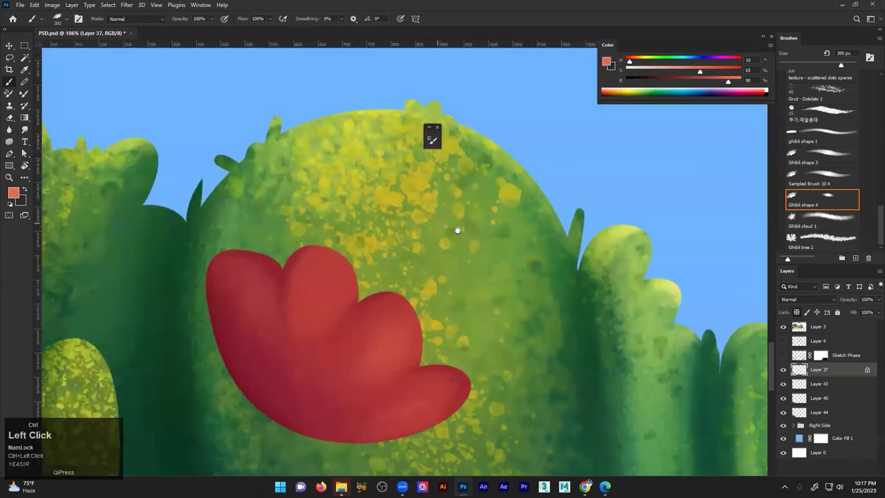
pyautogui.moveTo(397, 400); pyautogui.dragTo(367, 385)
# Set the foreground color to a bright orange with hue 24, saturation 74% and brightness 100%
pyautogui.click(12, 193)
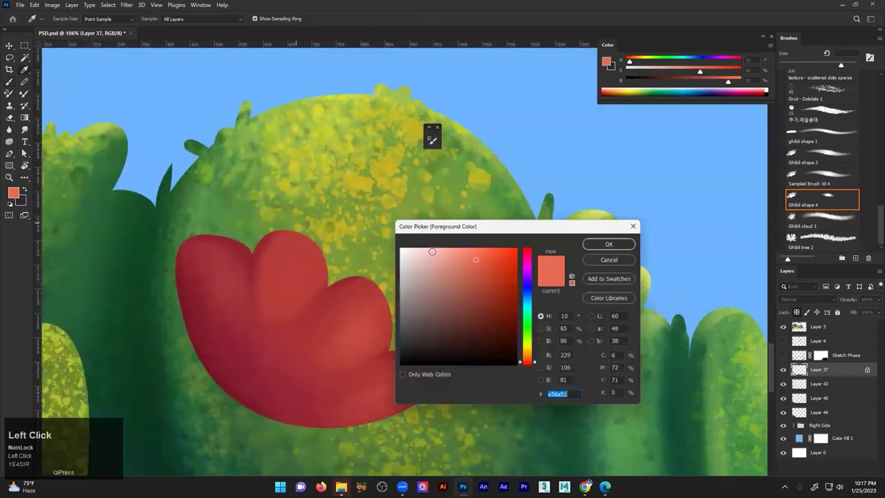
pyautogui.moveTo(532, 363); pyautogui.dragTo(525, 358)
pyautogui.moveTo(477, 258); pyautogui.dragTo(489, 250)
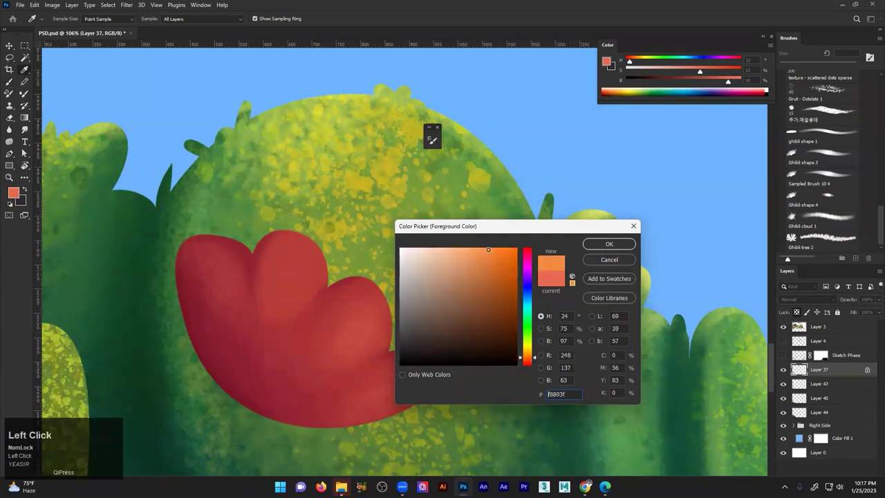
pyautogui.click(590, 247)
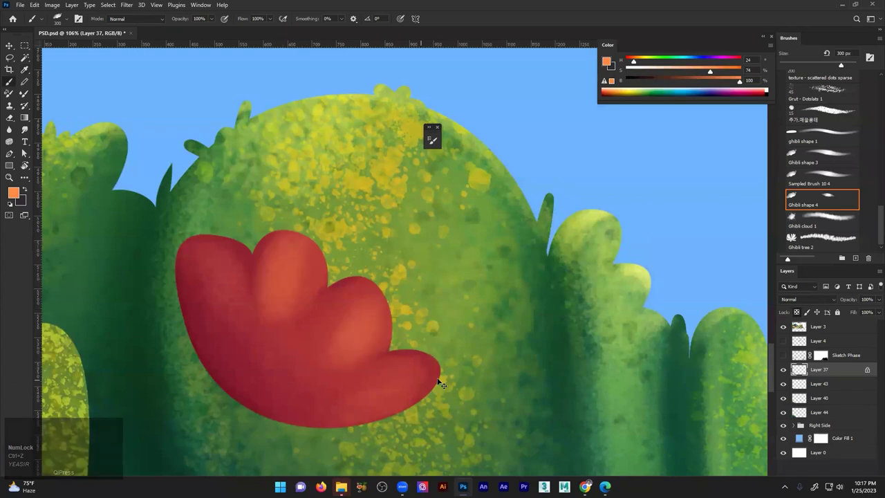
# Paint bright orange highlights into the centers of the upper flower's first two petals, reducing the brush to 200 px
pyautogui.hotkey('ctrl', 'space')
pyautogui.moveTo(362, 388)
pyautogui.mouseDown()
pyautogui.moveTo(338, 406)
pyautogui.moveTo(389, 376)
pyautogui.moveTo(359, 394)
pyautogui.moveTo(367, 400)
pyautogui.mouseUp()
pyautogui.hotkey('ctrl', 'z')
pyautogui.hotkey('ctrl', 'z')
pyautogui.hotkey('ctrl', 'space')
pyautogui.moveTo(303, 318)
pyautogui.mouseDown()
pyautogui.moveTo(159, 408)
pyautogui.moveTo(282, 320)
pyautogui.moveTo(284, 349)
pyautogui.mouseUp()
pyautogui.hotkey('ctrl', 'z')
pyautogui.press('[')
pyautogui.press('[')
pyautogui.hotkey('ctrl', 'z')
pyautogui.moveTo(267, 307); pyautogui.dragTo(280, 351)
pyautogui.hotkey('ctrl', 'z')
# Build up the bright orange highlights on the upper flower's third and fourth petals at 200 px, undoing unwanted strokes
pyautogui.hotkey('ctrl', 'space')
pyautogui.moveTo(297, 310)
pyautogui.mouseDown()
pyautogui.moveTo(270, 340)
pyautogui.moveTo(311, 308)
pyautogui.mouseUp()
pyautogui.hotkey('ctrl', 'space')
pyautogui.moveTo(338, 350)
pyautogui.mouseDown()
pyautogui.moveTo(330, 349)
pyautogui.moveTo(402, 325)
pyautogui.moveTo(370, 367)
pyautogui.mouseUp()
pyautogui.hotkey('ctrl', 'z')
pyautogui.hotkey('ctrl', 'space')
pyautogui.hotkey('ctrl', 'space')
pyautogui.moveTo(404, 324)
pyautogui.mouseDown()
pyautogui.moveTo(344, 362)
pyautogui.moveTo(392, 352)
pyautogui.moveTo(342, 383)
pyautogui.mouseUp()
pyautogui.hotkey('ctrl', 'z')
pyautogui.moveTo(366, 308); pyautogui.dragTo(348, 375)
pyautogui.moveTo(420, 390); pyautogui.dragTo(345, 397)
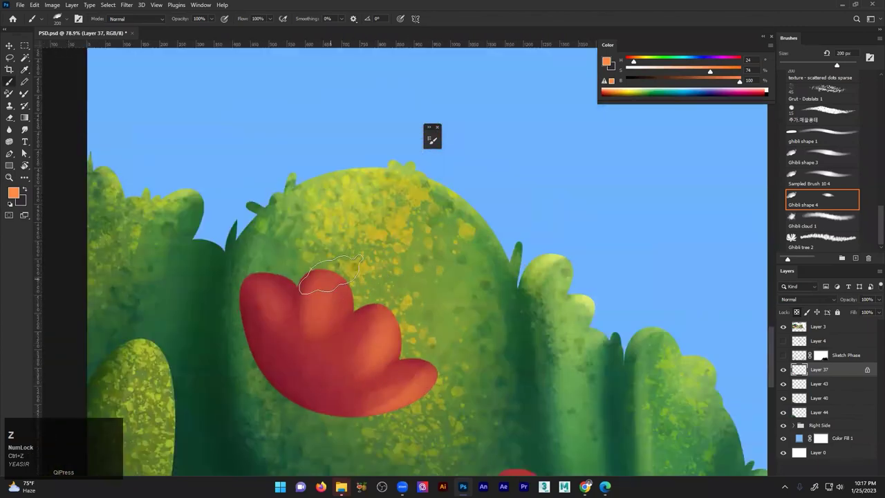
pyautogui.keyDown('ctrl'); pyautogui.click(306, 357); pyautogui.keyUp('ctrl')
pyautogui.hotkey('ctrl', 'z')
pyautogui.moveTo(306, 357)
pyautogui.mouseDown()
pyautogui.moveTo(316, 316)
pyautogui.moveTo(255, 392)
pyautogui.moveTo(322, 358)
pyautogui.mouseUp()
pyautogui.hotkey('ctrl', 'space')
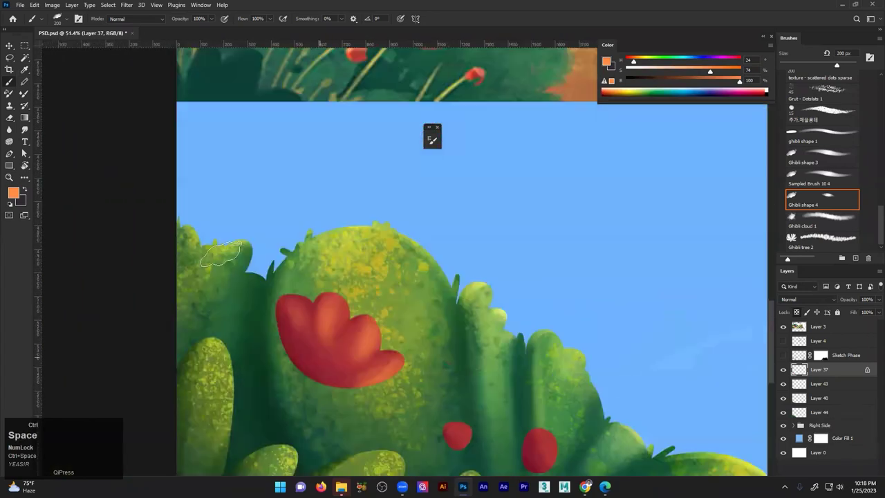
# Sample the base red from the upper flower's center and blend the fold between its first two petals at 90 px
pyautogui.moveTo(311, 273); pyautogui.dragTo(241, 304)
pyautogui.moveTo(317, 295); pyautogui.dragTo(350, 323)
pyautogui.keyDown('alt'); pyautogui.click(332, 340); pyautogui.keyUp('alt')
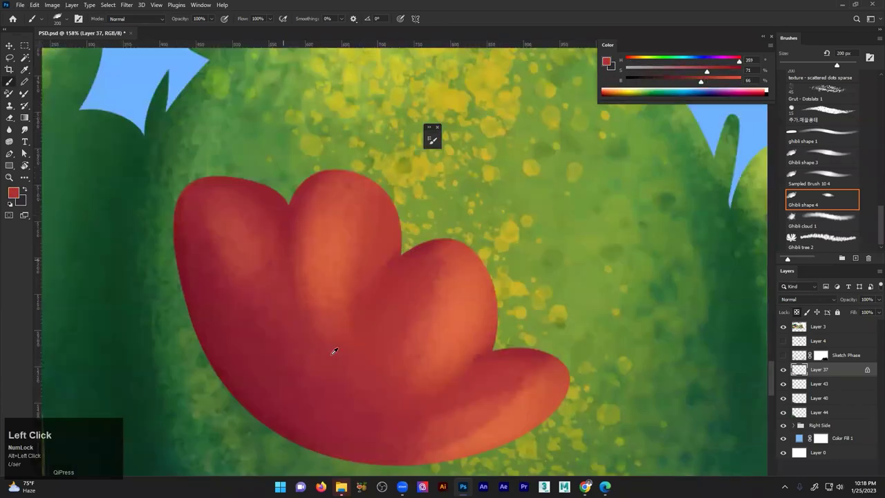
pyautogui.press('[')
pyautogui.press('[')
pyautogui.press('[')
pyautogui.press('[')
pyautogui.press('[')
pyautogui.press('[')
pyautogui.press('[')
pyautogui.press('[')
pyautogui.press('[')
pyautogui.press('[')
pyautogui.press('[')
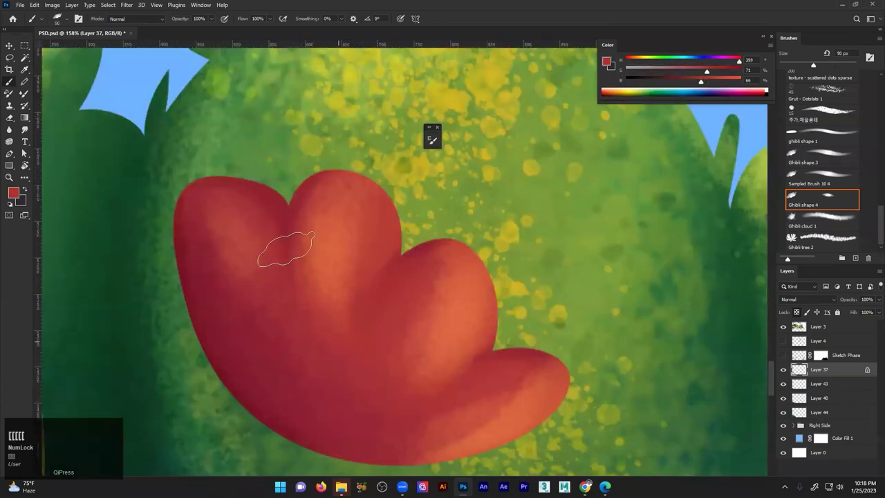
pyautogui.hotkey('ctrl', 'z')
# Soften the highlight edges on the upper flower's petals and outer rim with reds sampled from its folds, edge and base
pyautogui.keyDown('alt'); pyautogui.click(411, 311); pyautogui.keyUp('alt')
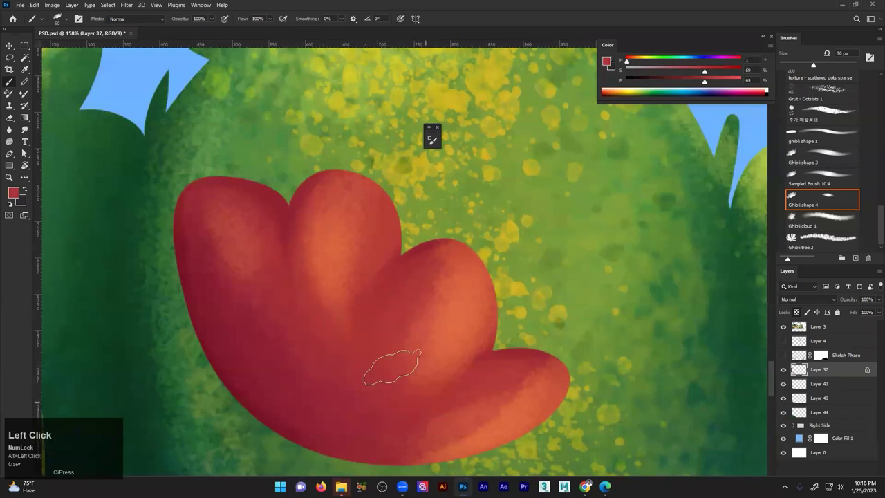
pyautogui.keyDown('alt'); pyautogui.click(201, 220); pyautogui.keyUp('alt')
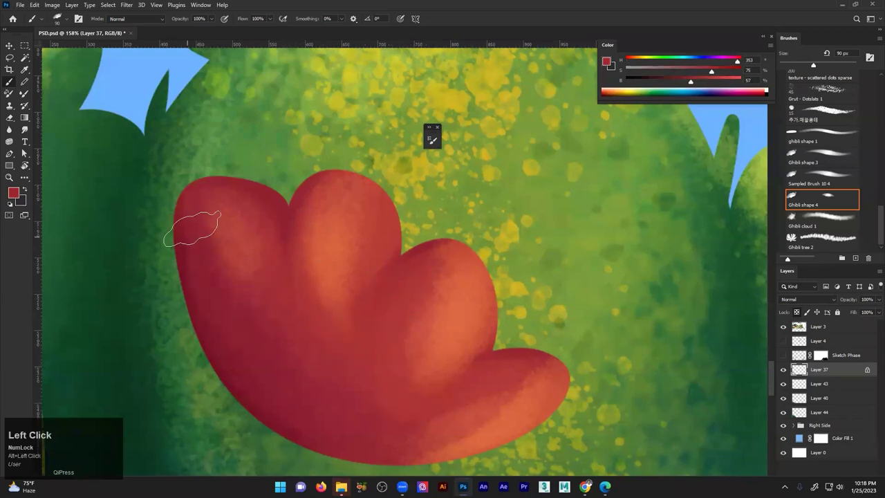
pyautogui.scroll(-2, 396, 317)
pyautogui.keyDown('alt'); pyautogui.click(454, 366); pyautogui.keyUp('alt')
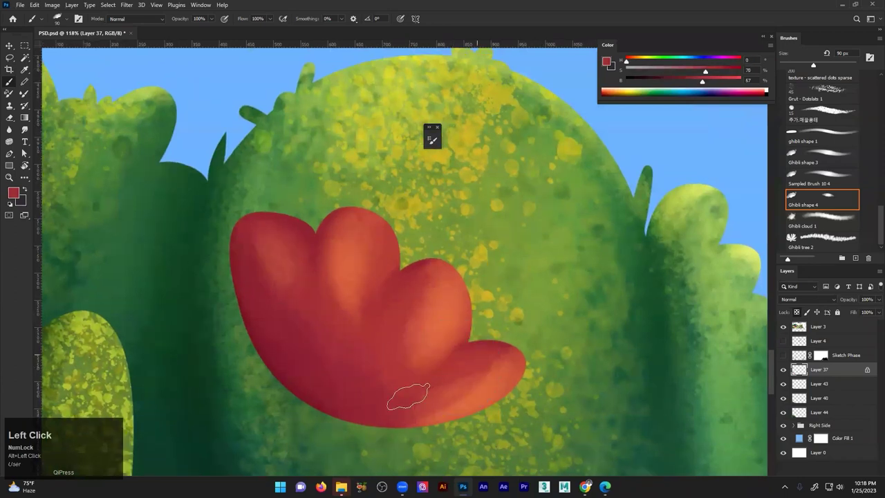
pyautogui.moveTo(414, 363); pyautogui.dragTo(484, 366)
pyautogui.hotkey('ctrl', 'z')
pyautogui.moveTo(410, 325); pyautogui.dragTo(591, 205)
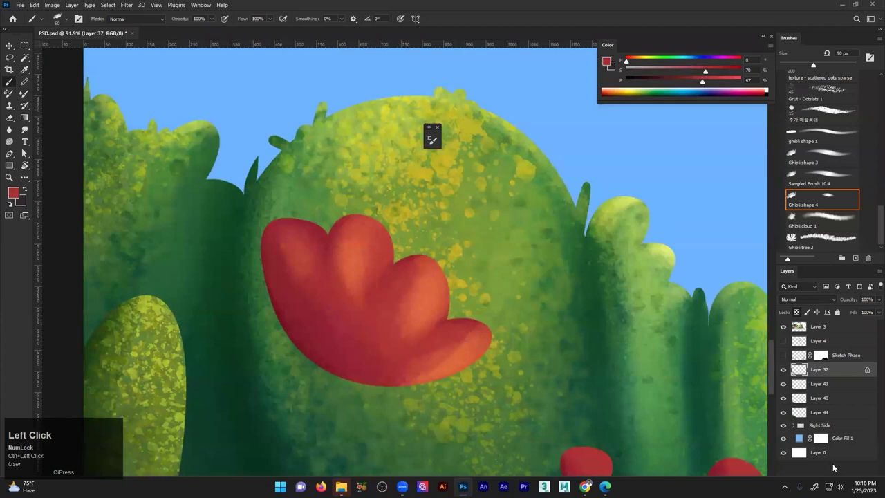
# Add a new layer above the flower layer, clip it to the flowers and set its blend mode to Overlay
pyautogui.click(341, 484)
pyautogui.click(341, 484)
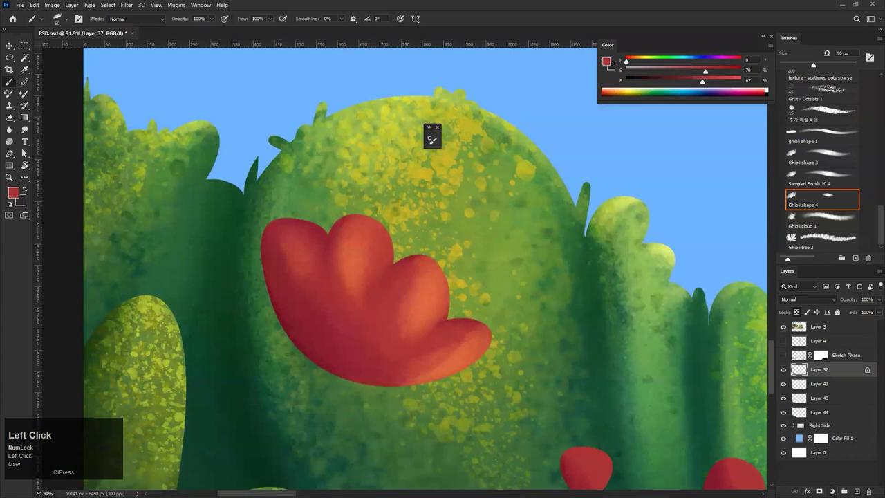
pyautogui.click(856, 491)
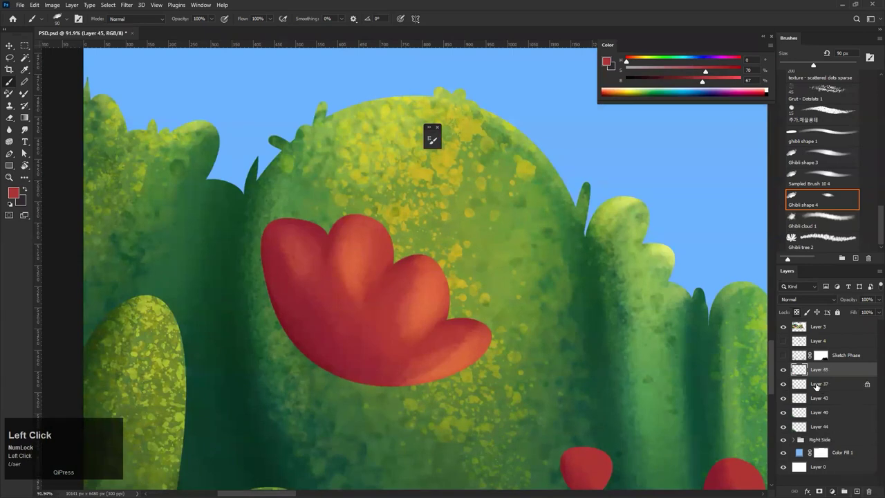
pyautogui.keyDown('alt'); pyautogui.click(799, 374); pyautogui.keyUp('alt')
pyautogui.click(796, 301)
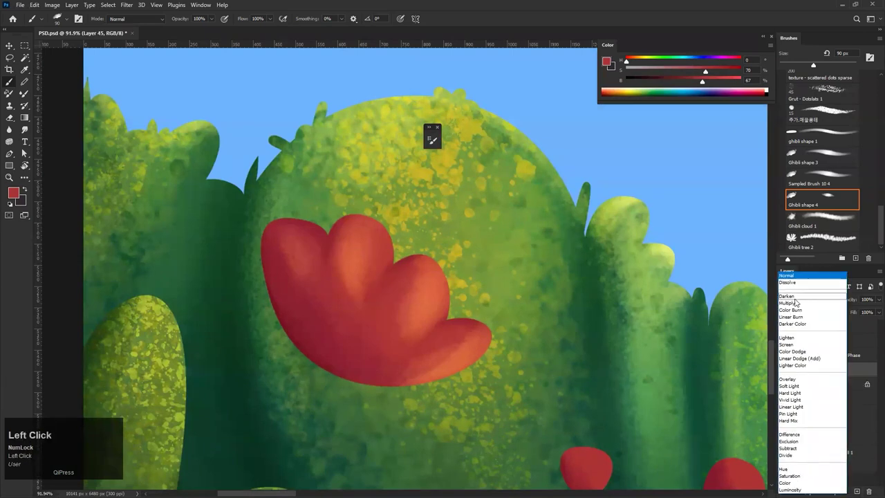
pyautogui.click(800, 383)
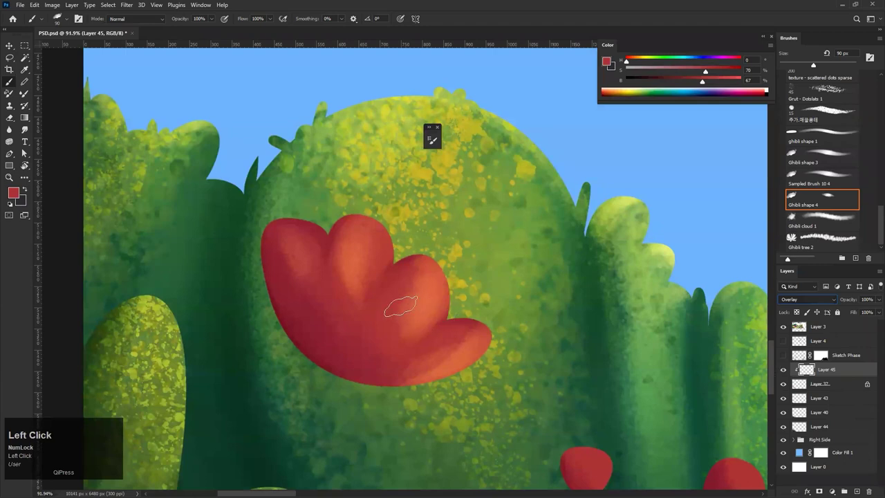
# Undo the red test stroke on the third petal and set the foreground color to golden yellow #ffc529
pyautogui.hotkey('ctrl', 'z')
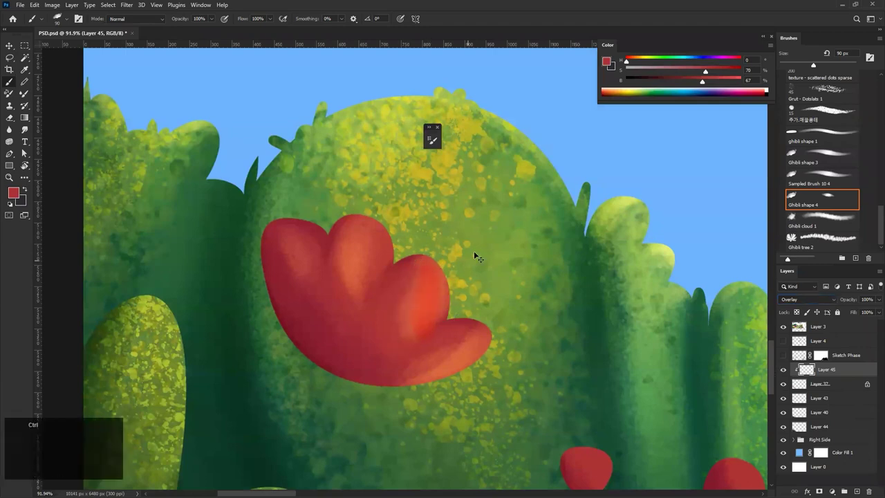
pyautogui.click(648, 62)
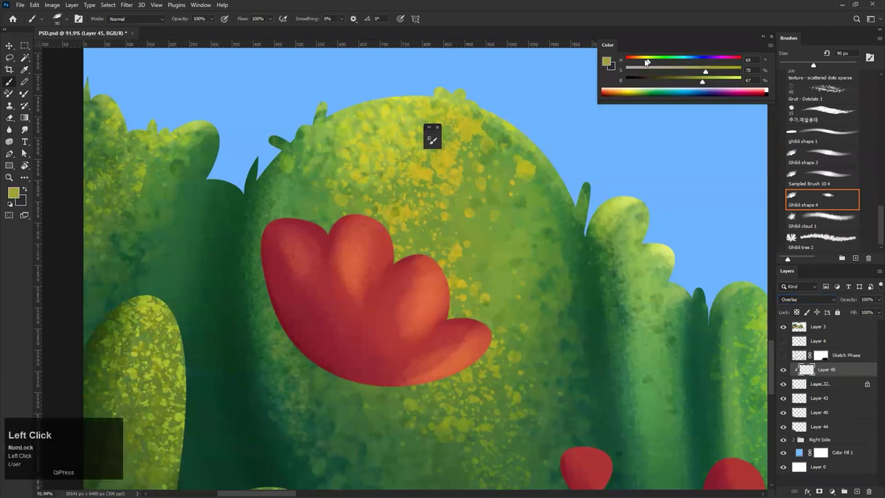
pyautogui.click(16, 193)
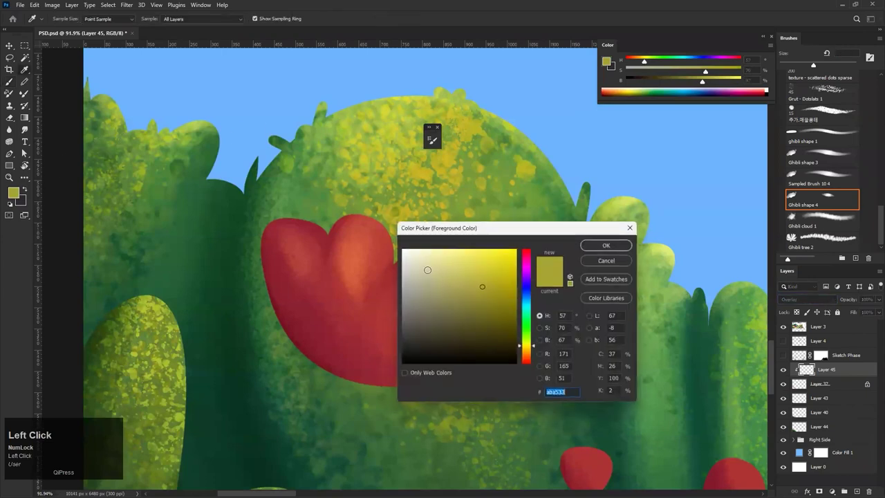
pyautogui.click(498, 247)
pyautogui.click(530, 350)
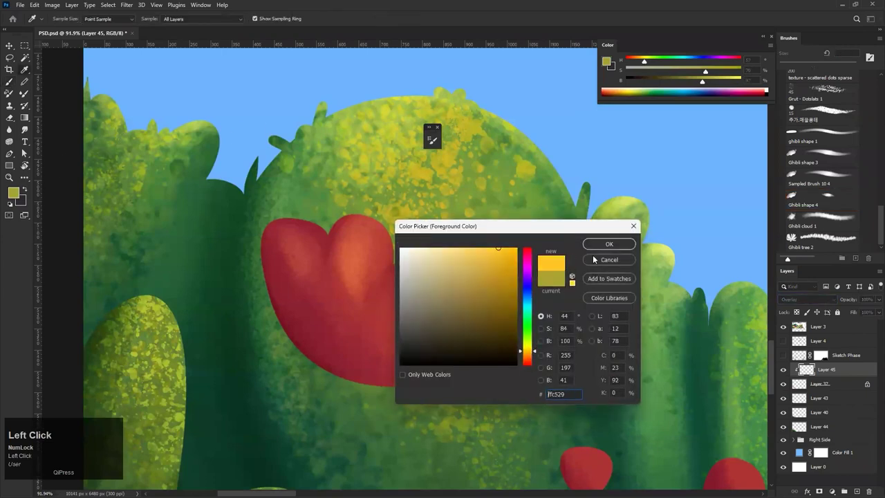
pyautogui.click(609, 244)
# Try a soft golden-yellow overlay glow across the upper flower's petals with the brush enlarged to 1200 px
pyautogui.press(']')
pyautogui.press(']')
pyautogui.press(']')
pyautogui.press(']')
pyautogui.press(']')
pyautogui.press(']')
pyautogui.press(']')
pyautogui.press(']')
pyautogui.press(']')
pyautogui.press(']')
pyautogui.press(']')
pyautogui.press(']')
pyautogui.press(']')
pyautogui.press(']')
pyautogui.press(']')
pyautogui.press(']')
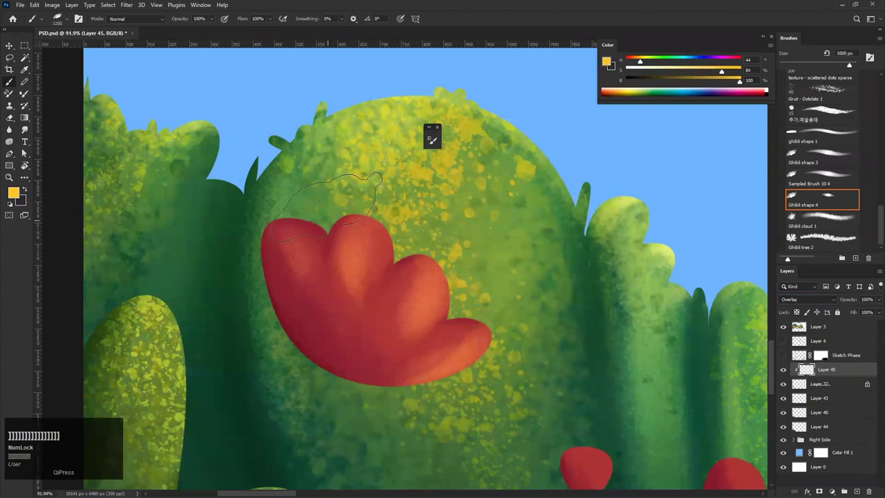
pyautogui.moveTo(351, 201); pyautogui.dragTo(388, 304)
pyautogui.moveTo(408, 239)
pyautogui.mouseDown()
pyautogui.moveTo(347, 277)
pyautogui.moveTo(276, 280)
pyautogui.mouseUp()
pyautogui.hotkey('ctrl', 'z')
pyautogui.hotkey('ctrl', 'z')
pyautogui.moveTo(411, 234); pyautogui.dragTo(477, 235)
pyautogui.hotkey('ctrl', 'z')
# Try tinting the upper flower's petals with cyan #29ffed on the overlay layer at 1200 px
pyautogui.click(13, 195)
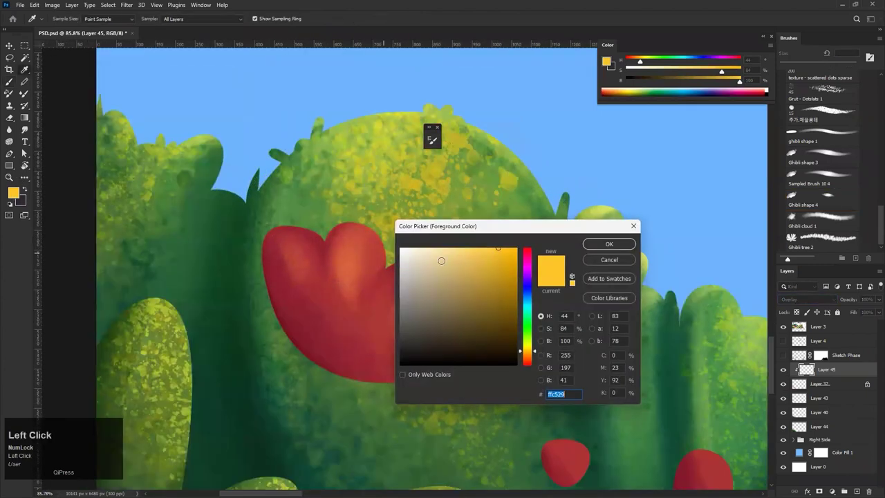
pyautogui.click(528, 311)
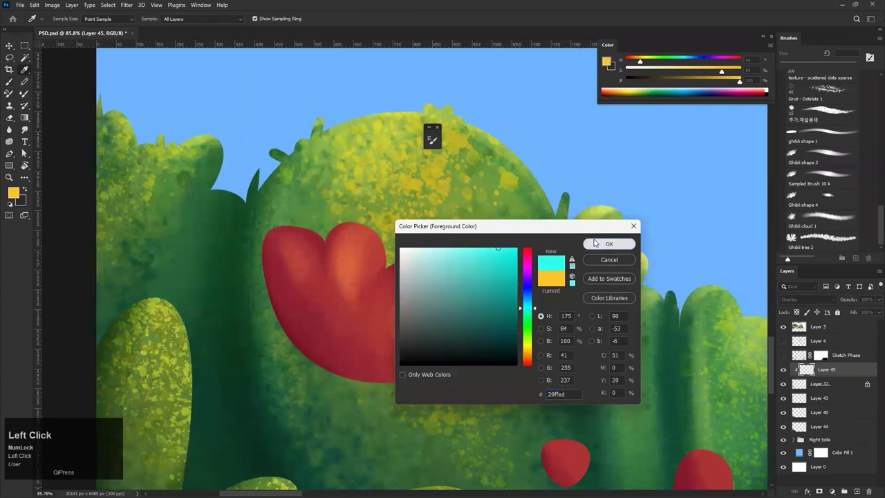
pyautogui.click(607, 243)
pyautogui.click(431, 267)
pyautogui.moveTo(448, 292); pyautogui.dragTo(406, 308)
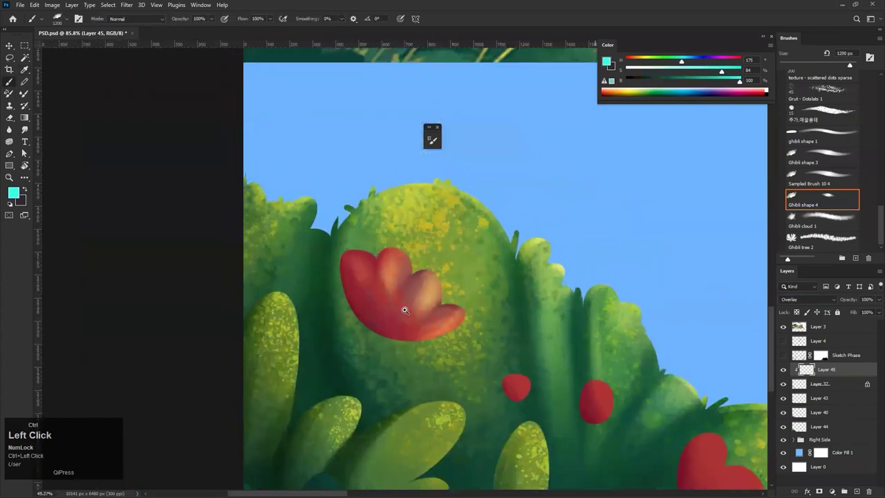
pyautogui.click(406, 308)
pyautogui.hotkey('ctrl', 'z')
pyautogui.hotkey('ctrl', 'z')
pyautogui.moveTo(382, 256); pyautogui.dragTo(276, 270)
pyautogui.click(387, 270)
pyautogui.moveTo(429, 276); pyautogui.dragTo(446, 276)
pyautogui.keyDown('ctrl'); pyautogui.click(446, 276); pyautogui.keyUp('ctrl')
pyautogui.hotkey('ctrl', 'z')
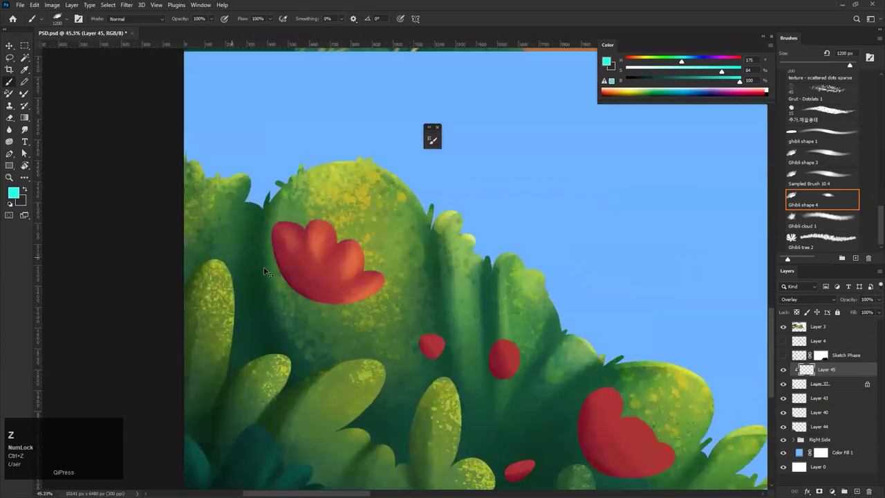
pyautogui.hotkey('ctrl', 'z')
pyautogui.moveTo(329, 296); pyautogui.dragTo(335, 318)
pyautogui.hotkey('ctrl', 'z')
# Pick magenta #ef30f6 and tint the upper flower's first two petals on the overlay layer with the brush reduced to 300 px
pyautogui.click(15, 194)
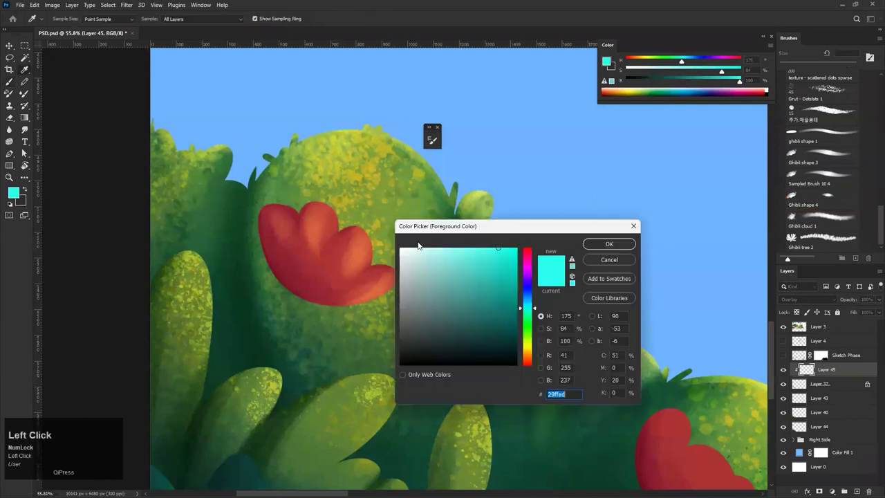
pyautogui.moveTo(537, 349); pyautogui.dragTo(525, 268)
pyautogui.click(494, 251)
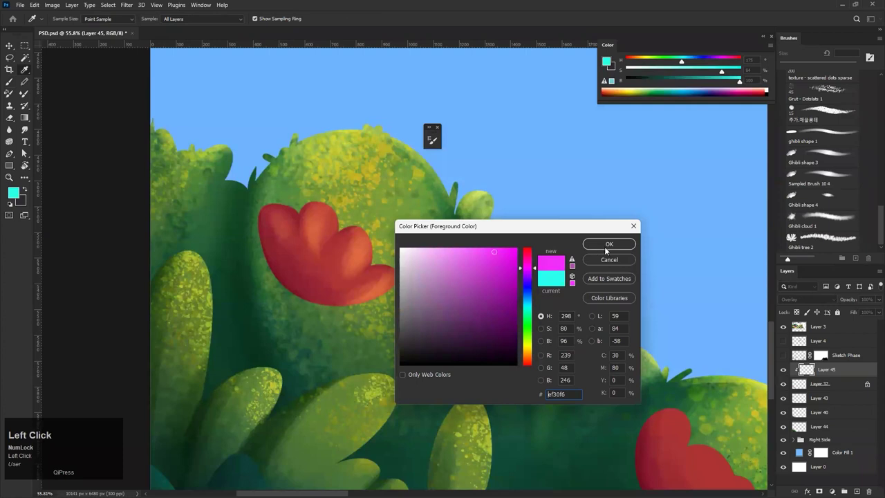
pyautogui.click(607, 245)
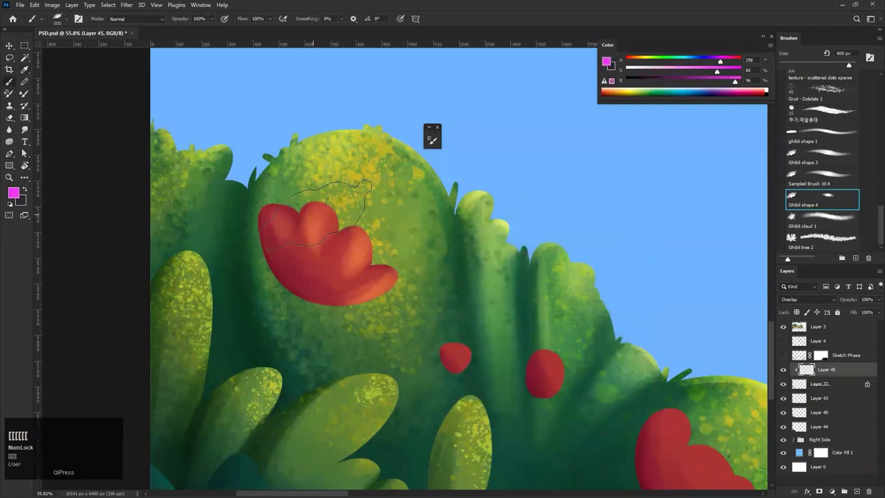
pyautogui.keyDown('ctrl'); pyautogui.click(351, 245); pyautogui.keyUp('ctrl')
pyautogui.hotkey('ctrl', 'z')
pyautogui.moveTo(314, 226); pyautogui.dragTo(299, 223)
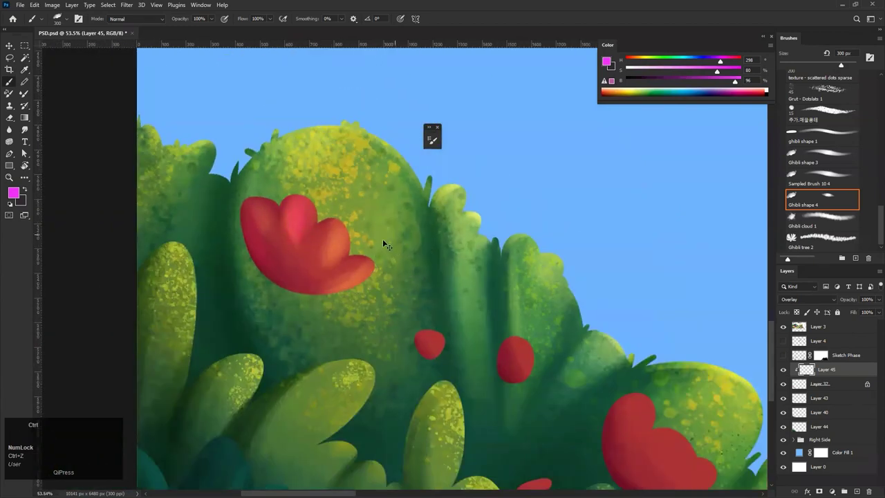
# Try a broader magenta wash over the upper flower with the brush enlarged to 1300 px
pyautogui.press(']')
pyautogui.press(']')
pyautogui.press(']')
pyautogui.press(']')
pyautogui.press(']')
pyautogui.press(']')
pyautogui.press(']')
pyautogui.press(']')
pyautogui.press(']')
pyautogui.press(']')
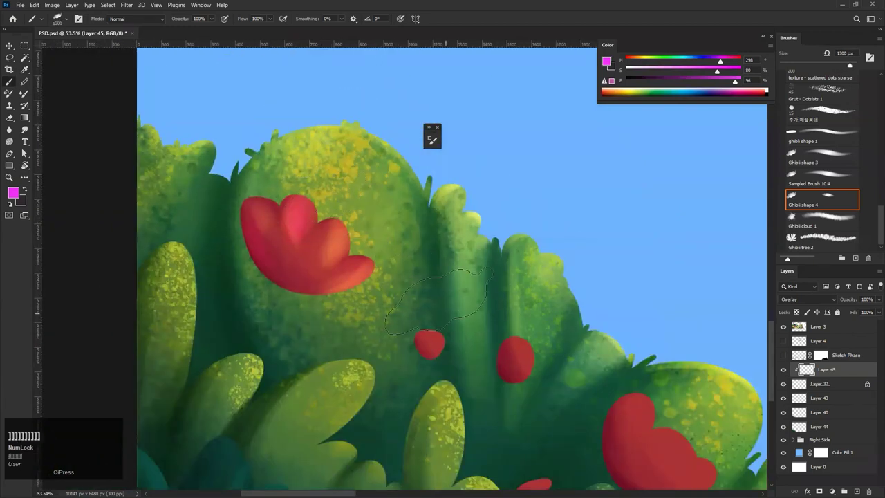
pyautogui.moveTo(346, 238); pyautogui.dragTo(379, 223)
pyautogui.hotkey('ctrl', 'z')
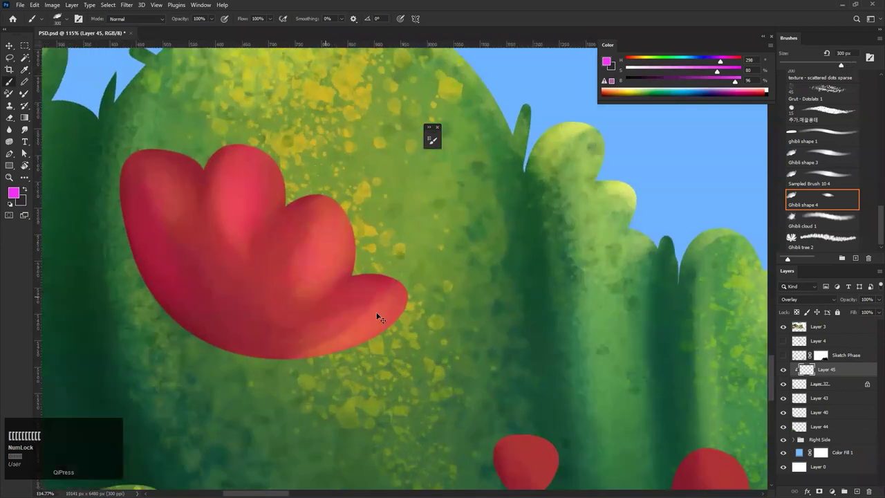
# Carry the magenta overlay tint across the upper flower's fourth petal at 300 px
pyautogui.moveTo(362, 297); pyautogui.dragTo(326, 311)
pyautogui.hotkey('ctrl', 'z')
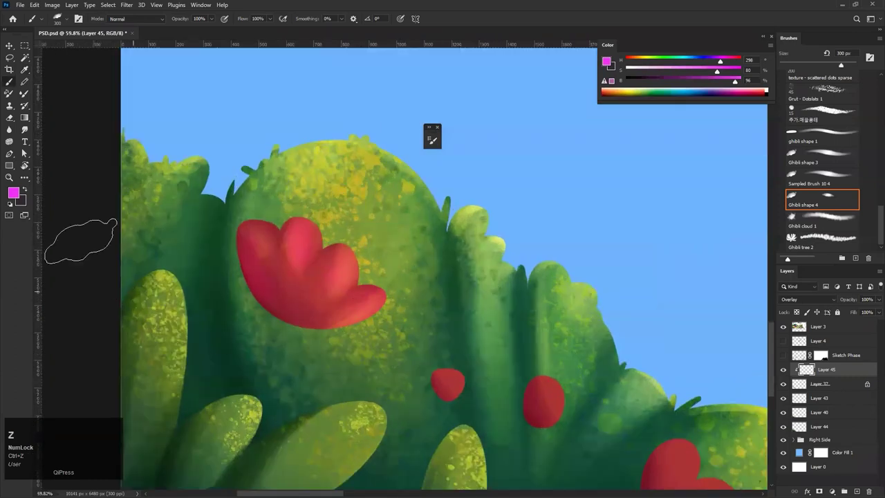
# Pick pink (H 328, S 59, B 100) and tint the upper flower's petals on the clipped overlay layer
pyautogui.click(15, 197)
pyautogui.moveTo(534, 271)
pyautogui.mouseDown()
pyautogui.moveTo(531, 258)
pyautogui.moveTo(531, 332)
pyautogui.moveTo(529, 259)
pyautogui.mouseUp()
pyautogui.click(467, 247)
pyautogui.click(607, 245)
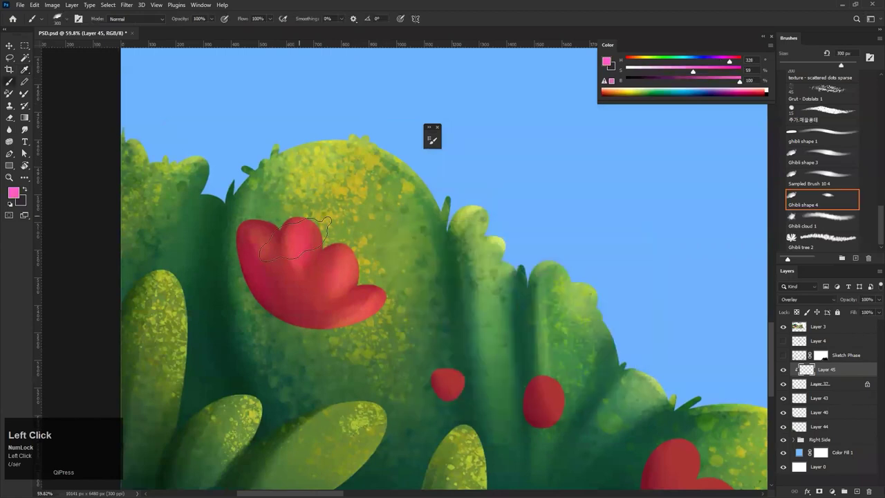
pyautogui.hotkey('ctrl', 'z')
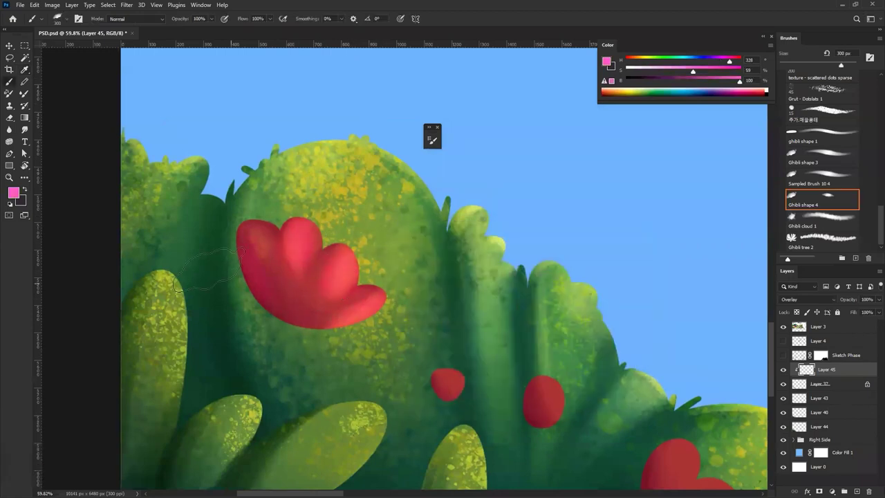
pyautogui.moveTo(377, 298); pyautogui.dragTo(311, 311)
pyautogui.moveTo(366, 273)
pyautogui.mouseDown()
pyautogui.moveTo(304, 275)
pyautogui.moveTo(349, 277)
pyautogui.moveTo(281, 314)
pyautogui.moveTo(339, 290)
pyautogui.moveTo(325, 273)
pyautogui.moveTo(363, 257)
pyautogui.moveTo(312, 275)
pyautogui.moveTo(339, 266)
pyautogui.mouseUp()
pyautogui.hotkey('ctrl', 'z')
# Try tinting the upper flower with light yellow sampled from the reference flower's stamens on the overlay layer
pyautogui.keyDown('alt'); pyautogui.click(373, 97); pyautogui.keyUp('alt')
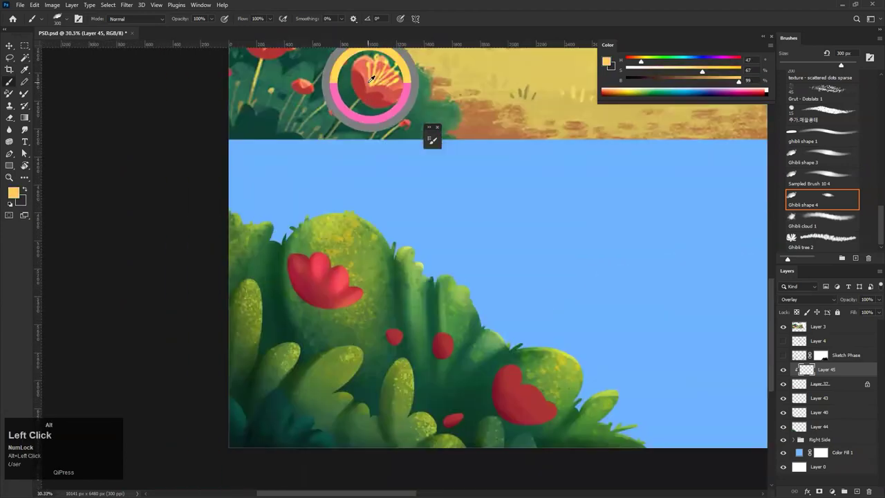
pyautogui.moveTo(316, 291)
pyautogui.mouseDown()
pyautogui.moveTo(281, 303)
pyautogui.moveTo(369, 286)
pyautogui.moveTo(456, 287)
pyautogui.mouseUp()
pyautogui.hotkey('ctrl', 'z')
# Switch to the red flower layer, Layer 37, and try orange (H 35, S 66, B 96) from the reference on the petals at 300 px
pyautogui.click(831, 387)
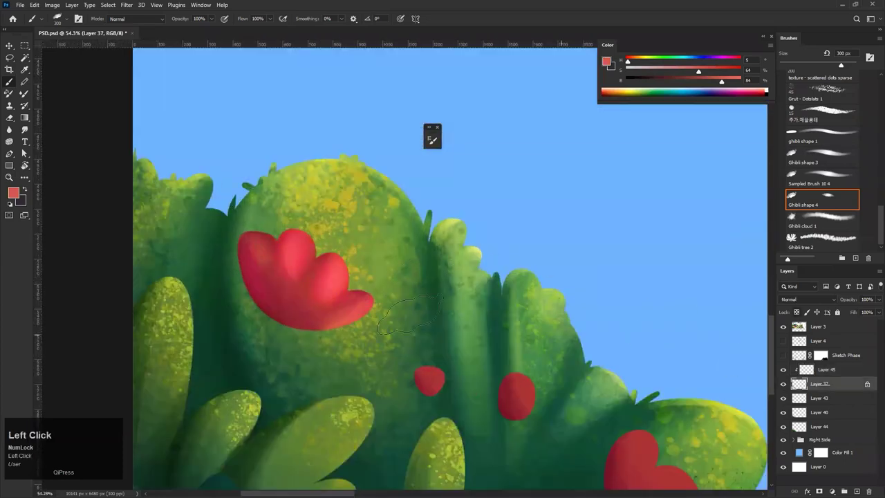
pyautogui.moveTo(309, 226); pyautogui.dragTo(309, 318)
pyautogui.hotkey('ctrl', 'z')
pyautogui.moveTo(346, 161); pyautogui.dragTo(315, 261)
pyautogui.moveTo(315, 261)
pyautogui.mouseDown()
pyautogui.moveTo(291, 399)
pyautogui.moveTo(334, 369)
pyautogui.mouseUp()
pyautogui.keyDown('alt'); pyautogui.click(346, 169); pyautogui.keyUp('alt')
pyautogui.moveTo(286, 325); pyautogui.dragTo(289, 346)
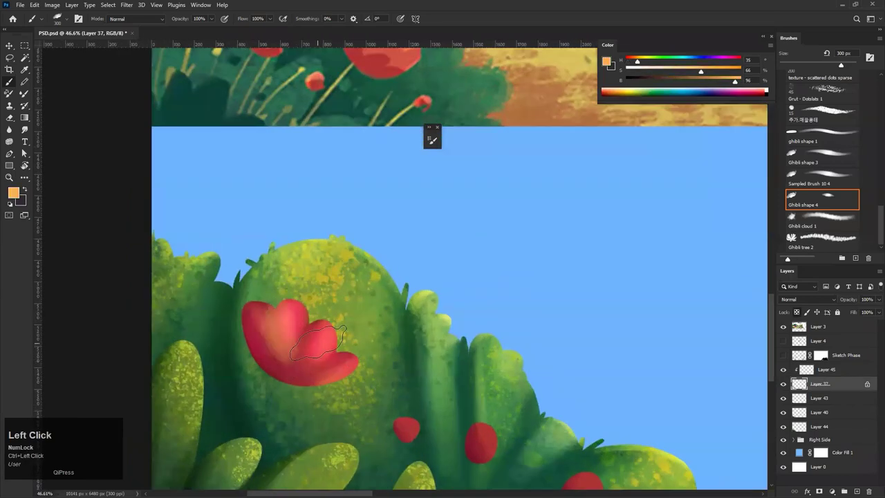
pyautogui.hotkey('ctrl', 'z')
# Reduce the brush to about 80 px and try orange edge strokes on the upper flower's first two petals
pyautogui.press('[')
pyautogui.press('[')
pyautogui.press('[')
pyautogui.press('[')
pyautogui.press('[')
pyautogui.press('[')
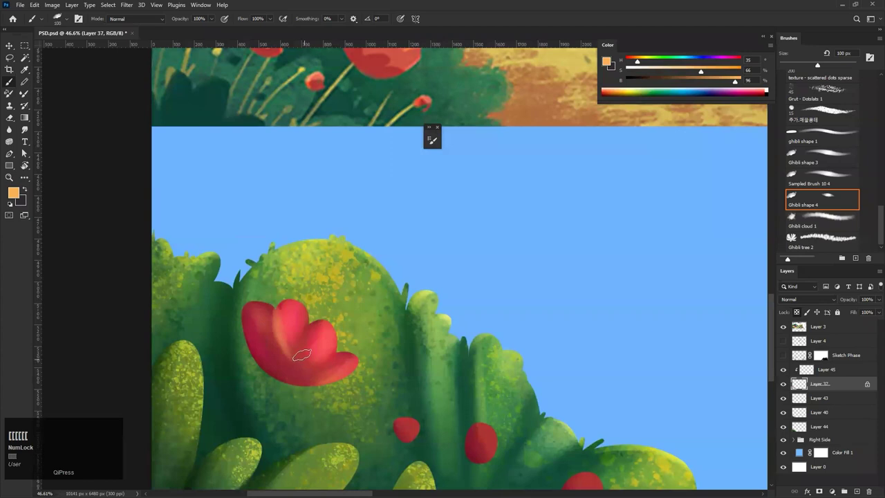
pyautogui.press('[')
pyautogui.press('[')
pyautogui.press('[')
pyautogui.hotkey('ctrl', 'space')
pyautogui.moveTo(289, 323); pyautogui.dragTo(318, 323)
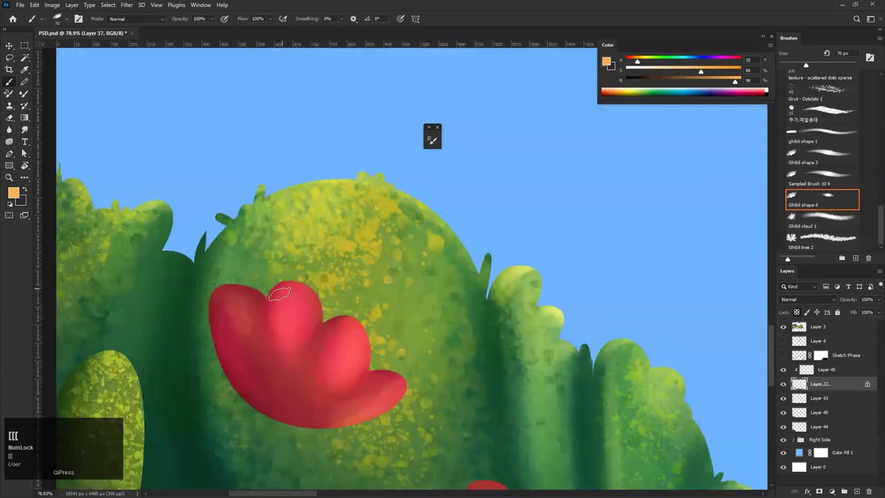
pyautogui.hotkey('ctrl', 'z')
pyautogui.moveTo(267, 301)
pyautogui.mouseDown()
pyautogui.moveTo(270, 352)
pyautogui.moveTo(255, 385)
pyautogui.moveTo(309, 351)
pyautogui.moveTo(240, 381)
pyautogui.moveTo(295, 346)
pyautogui.mouseUp()
pyautogui.hotkey('ctrl', 'space')
pyautogui.hotkey('ctrl', 'z')
pyautogui.hotkey('ctrl', 'space')
pyautogui.moveTo(231, 301); pyautogui.dragTo(269, 393)
pyautogui.hotkey('ctrl', 'z')
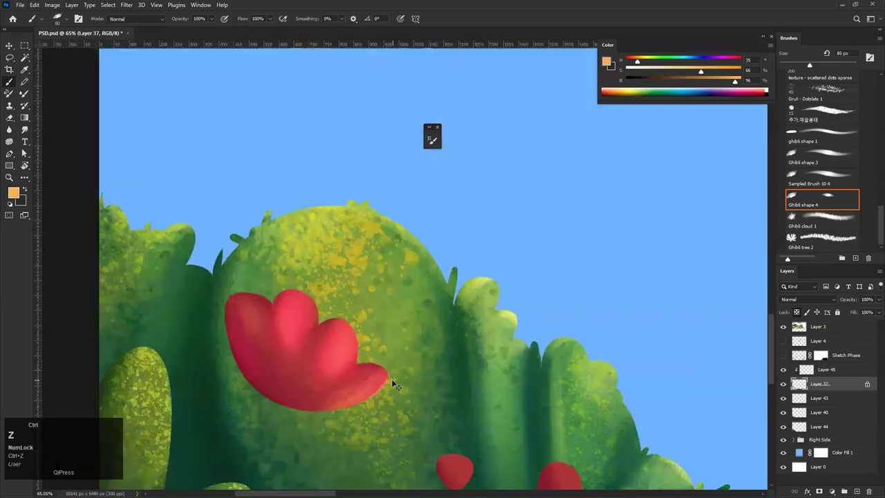
# Paint an orange rim along the lowest petal's underside and the third petal's outer edge on the upper flower
pyautogui.moveTo(393, 384); pyautogui.dragTo(307, 382)
pyautogui.hotkey('ctrl', 'space')
pyautogui.moveTo(339, 325); pyautogui.dragTo(354, 329)
pyautogui.moveTo(365, 373); pyautogui.dragTo(345, 318)
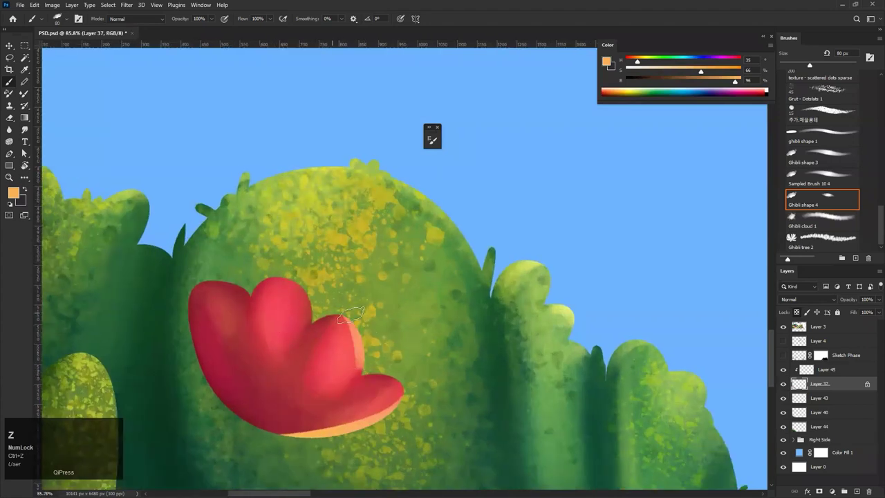
# Extend the soft orange edge light on the upper flower's third petal, retrying strokes on it and the second petal
pyautogui.moveTo(277, 283)
pyautogui.mouseDown()
pyautogui.moveTo(303, 325)
pyautogui.moveTo(221, 361)
pyautogui.moveTo(298, 332)
pyautogui.moveTo(273, 346)
pyautogui.mouseUp()
pyautogui.hotkey('ctrl', 'space')
pyautogui.hotkey('ctrl', 'z')
pyautogui.moveTo(365, 330)
pyautogui.mouseDown()
pyautogui.moveTo(290, 388)
pyautogui.moveTo(367, 330)
pyautogui.mouseUp()
pyautogui.moveTo(345, 385); pyautogui.dragTo(347, 362)
pyautogui.hotkey('ctrl', 'z')
pyautogui.moveTo(345, 322); pyautogui.dragTo(328, 398)
pyautogui.moveTo(353, 352)
pyautogui.mouseDown()
pyautogui.moveTo(271, 411)
pyautogui.moveTo(358, 369)
pyautogui.mouseUp()
pyautogui.hotkey('ctrl', 'z')
pyautogui.moveTo(345, 331); pyautogui.dragTo(311, 397)
pyautogui.hotkey('ctrl', 'z')
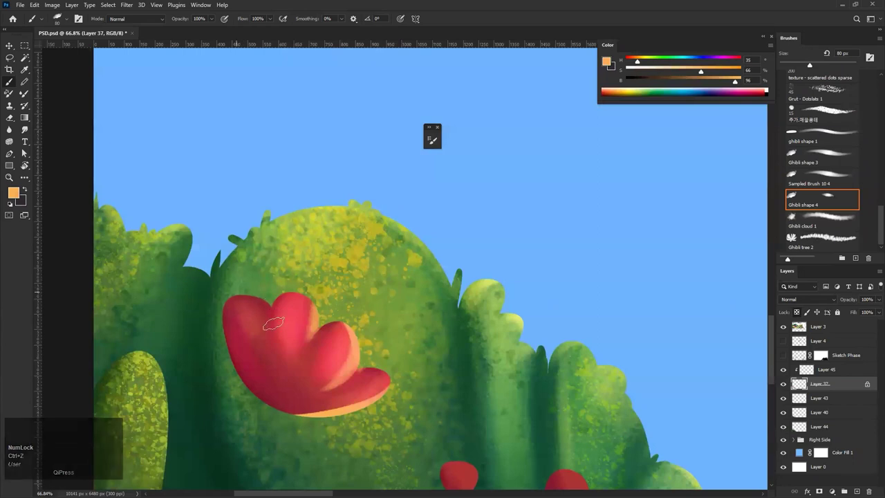
# Paint orange highlights on the lowest petal's tip and the second petal's outer edge of the upper flower
pyautogui.moveTo(375, 374); pyautogui.dragTo(368, 392)
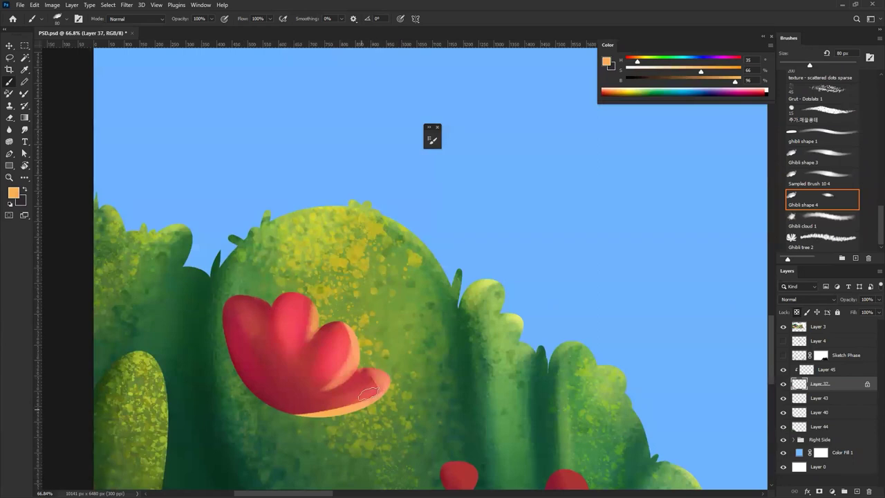
pyautogui.moveTo(368, 361)
pyautogui.mouseDown()
pyautogui.moveTo(370, 393)
pyautogui.moveTo(284, 435)
pyautogui.mouseUp()
pyautogui.moveTo(346, 402)
pyautogui.mouseDown()
pyautogui.moveTo(303, 376)
pyautogui.moveTo(337, 348)
pyautogui.moveTo(399, 354)
pyautogui.moveTo(373, 351)
pyautogui.mouseUp()
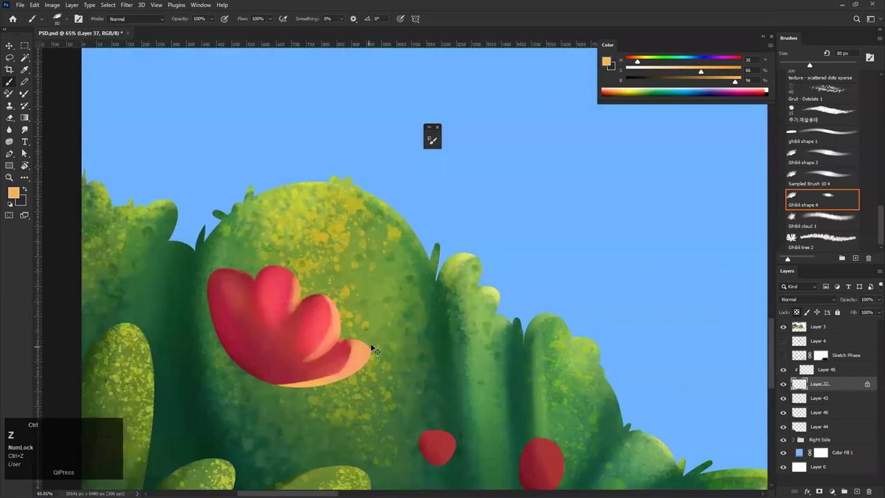
# Try a brighter orange (H 35, S 70, B 100) and a petal red (H 352, S 72, B 91) around the second petal
pyautogui.click(738, 82)
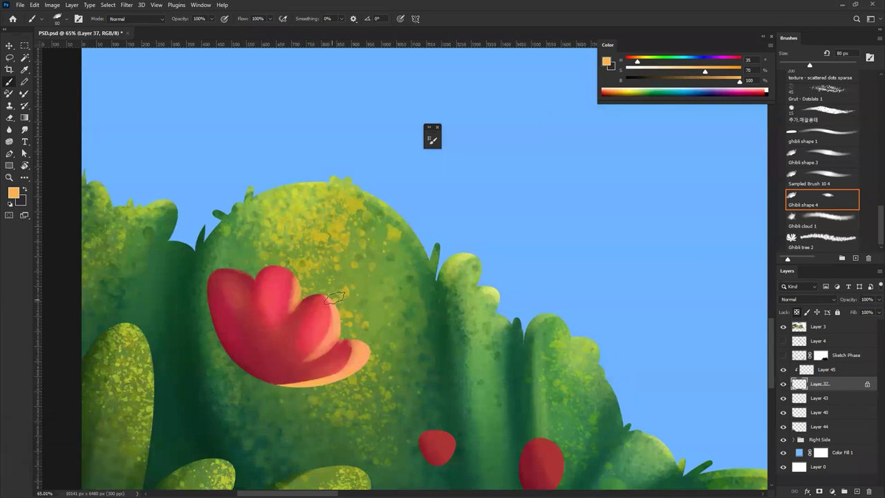
pyautogui.keyDown('alt'); pyautogui.click(293, 284); pyautogui.keyUp('alt')
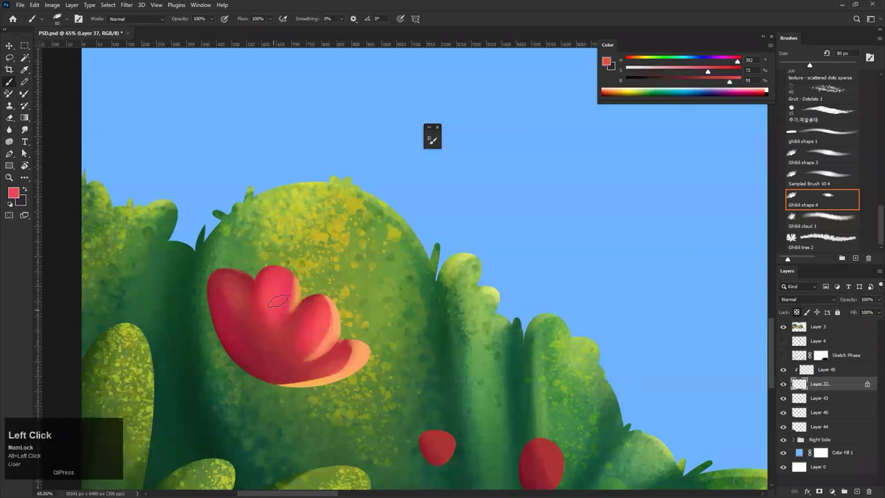
pyautogui.moveTo(287, 298); pyautogui.dragTo(318, 307)
pyautogui.hotkey('ctrl', 'z')
# Darken the top of the upper flower's third petal with sampled red (H 354, S 76, B 72)
pyautogui.keyDown('alt'); pyautogui.click(304, 345); pyautogui.keyUp('alt')
pyautogui.moveTo(289, 244); pyautogui.dragTo(328, 326)
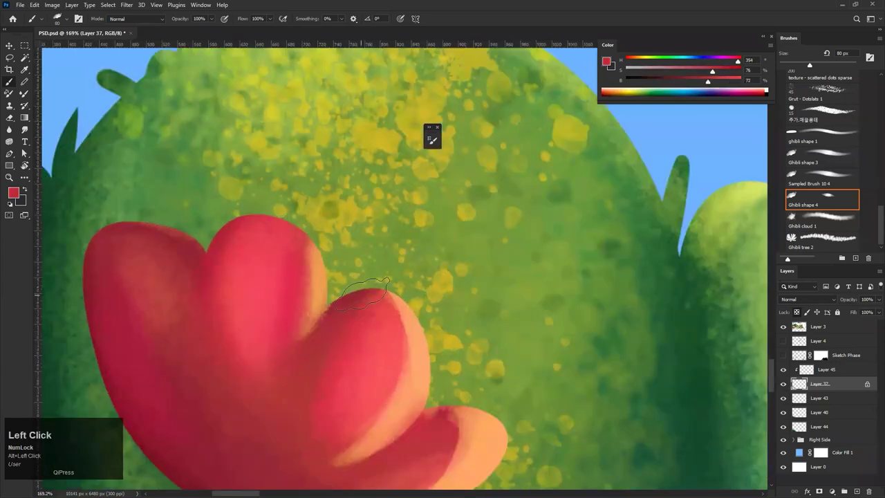
pyautogui.scroll(-2, 385, 385)
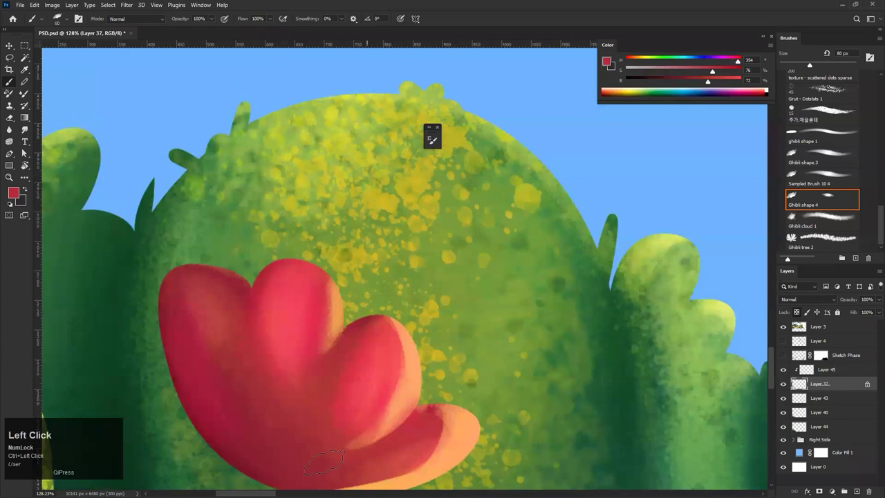
pyautogui.moveTo(324, 462); pyautogui.dragTo(345, 346)
pyautogui.hotkey('ctrl', 'z')
pyautogui.keyDown('alt'); pyautogui.click(403, 355); pyautogui.keyUp('alt')
pyautogui.moveTo(410, 357); pyautogui.dragTo(325, 371)
pyautogui.hotkey('ctrl', 'z')
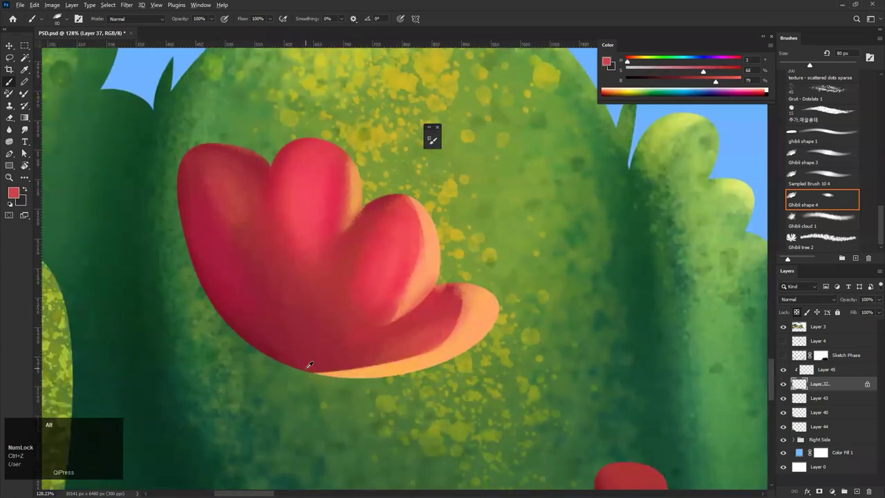
# Paint dark red (H 352, S 76, B 56) over the orange rim along the upper flower's underside
pyautogui.keyDown('alt'); pyautogui.click(309, 364); pyautogui.keyUp('alt')
pyautogui.moveTo(397, 358); pyautogui.dragTo(291, 376)
pyautogui.moveTo(446, 311); pyautogui.dragTo(291, 411)
pyautogui.moveTo(410, 345)
pyautogui.mouseDown()
pyautogui.moveTo(327, 381)
pyautogui.moveTo(417, 363)
pyautogui.mouseUp()
pyautogui.hotkey('ctrl', 'z')
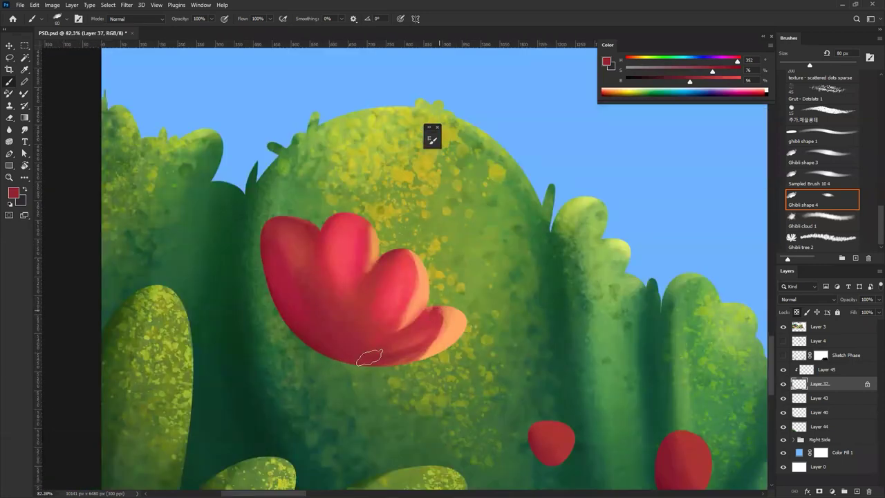
# Blend the shaded base and lowest petal of the upper flower with reds sampled from the petals
pyautogui.moveTo(418, 347)
pyautogui.mouseDown()
pyautogui.moveTo(385, 364)
pyautogui.moveTo(434, 331)
pyautogui.moveTo(310, 378)
pyautogui.mouseUp()
pyautogui.keyDown('alt'); pyautogui.click(433, 331); pyautogui.keyUp('alt')
pyautogui.moveTo(432, 325); pyautogui.dragTo(347, 347)
pyautogui.keyDown('alt'); pyautogui.click(419, 340); pyautogui.keyUp('alt')
pyautogui.moveTo(447, 316); pyautogui.dragTo(332, 392)
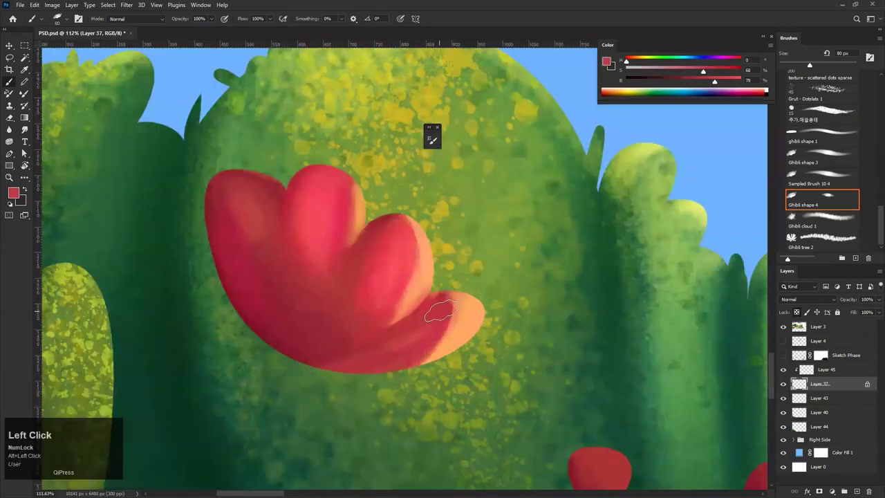
pyautogui.moveTo(373, 362); pyautogui.dragTo(318, 290)
pyautogui.moveTo(312, 266); pyautogui.dragTo(292, 303)
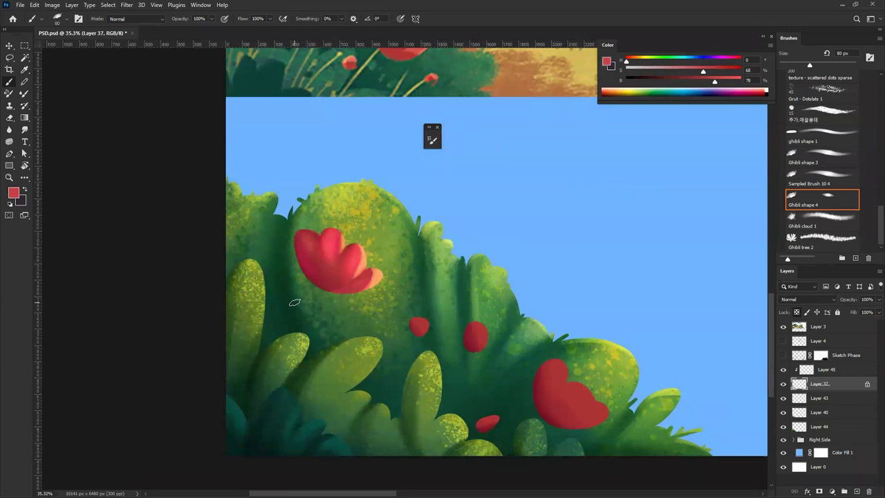
# Sample stem yellow (H 50, S 63, B 75) from the reference and add a new layer directly beneath the flower layer
pyautogui.moveTo(343, 215)
pyautogui.mouseDown()
pyautogui.moveTo(315, 246)
pyautogui.moveTo(312, 312)
pyautogui.mouseUp()
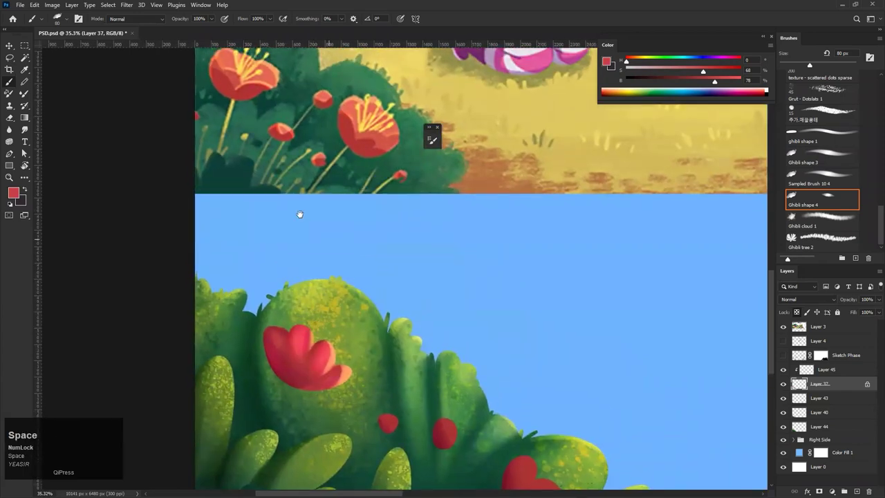
pyautogui.moveTo(230, 112); pyautogui.dragTo(230, 122)
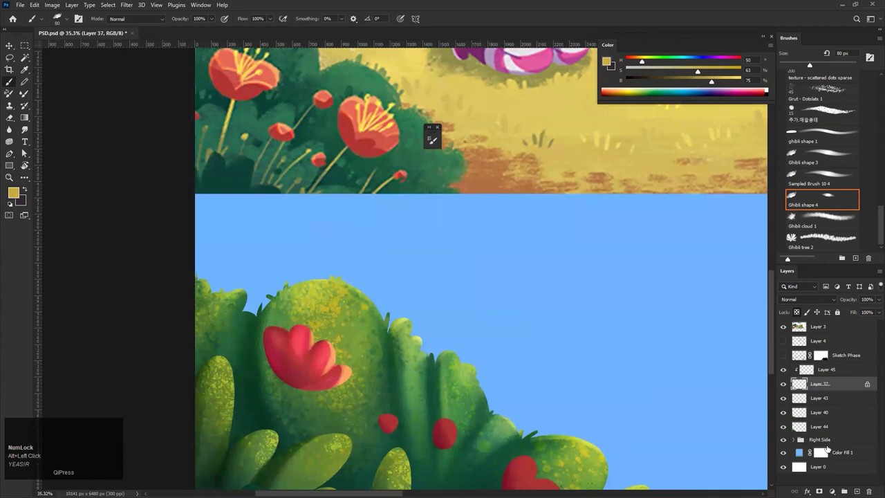
pyautogui.click(783, 384)
pyautogui.click(783, 384)
pyautogui.click(828, 401)
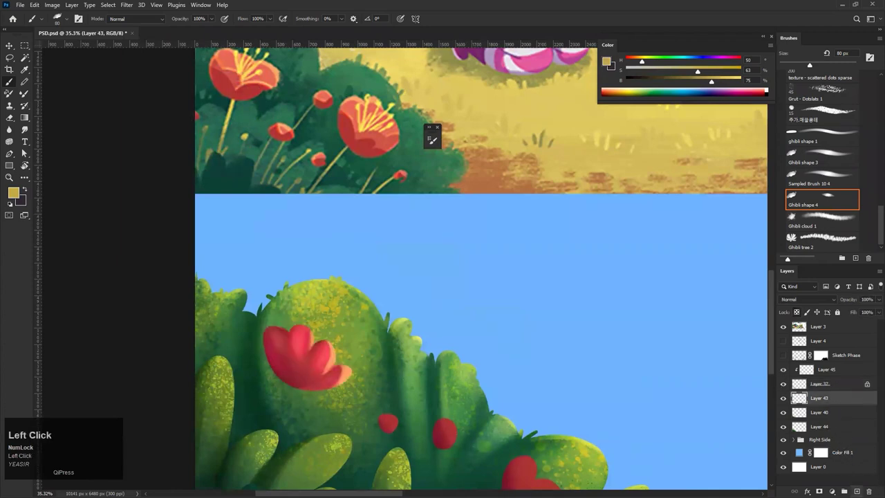
pyautogui.click(856, 491)
pyautogui.press('b')
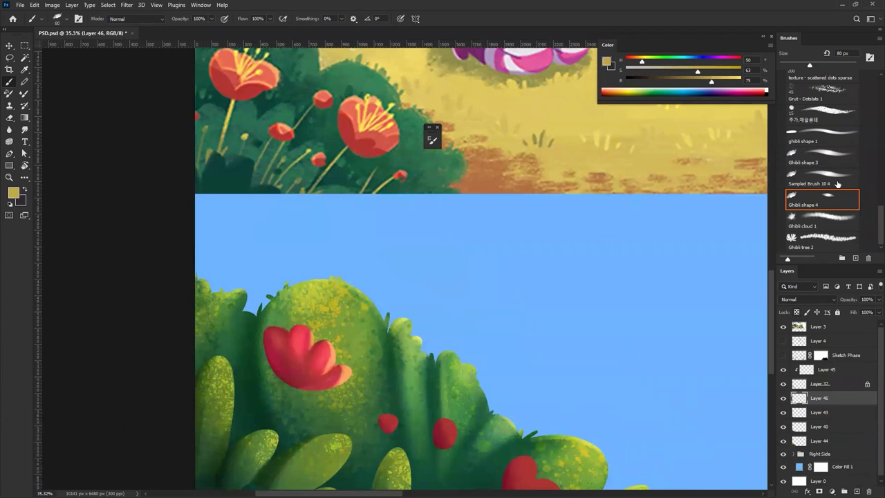
# Choose the Ghibli shape 3 brush and shrink it to a thin size for drawing stems
pyautogui.click(832, 161)
pyautogui.press('[')
pyautogui.press('[')
pyautogui.press('[')
pyautogui.press('[')
pyautogui.press('[')
pyautogui.press('[')
pyautogui.press('[')
pyautogui.press('[')
pyautogui.press(']')
pyautogui.press(']')
# Draw a curved yellow stem from the upper flower's base down into the foliage, redoing the stroke until it fits
pyautogui.moveTo(294, 384)
pyautogui.mouseDown()
pyautogui.moveTo(268, 446)
pyautogui.moveTo(298, 335)
pyautogui.moveTo(308, 331)
pyautogui.mouseUp()
pyautogui.hotkey('ctrl', 'z')
pyautogui.moveTo(313, 298); pyautogui.dragTo(256, 422)
pyautogui.hotkey('ctrl', 'z')
pyautogui.moveTo(311, 299); pyautogui.dragTo(279, 393)
pyautogui.hotkey('ctrl', 'z')
pyautogui.moveTo(313, 298); pyautogui.dragTo(276, 403)
pyautogui.hotkey('ctrl', 'z')
pyautogui.moveTo(314, 298)
pyautogui.mouseDown()
pyautogui.moveTo(302, 375)
pyautogui.moveTo(280, 401)
pyautogui.mouseUp()
pyautogui.hotkey('ctrl', 'z')
pyautogui.moveTo(311, 299)
pyautogui.mouseDown()
pyautogui.moveTo(255, 413)
pyautogui.moveTo(280, 407)
pyautogui.mouseUp()
pyautogui.hotkey('ctrl', 'z')
# Draw thin yellow stems beneath the two round red buds with the brush at 25 px
pyautogui.moveTo(394, 337); pyautogui.dragTo(388, 419)
pyautogui.hotkey('ctrl', 'z')
pyautogui.press('[')
pyautogui.moveTo(392, 335); pyautogui.dragTo(384, 414)
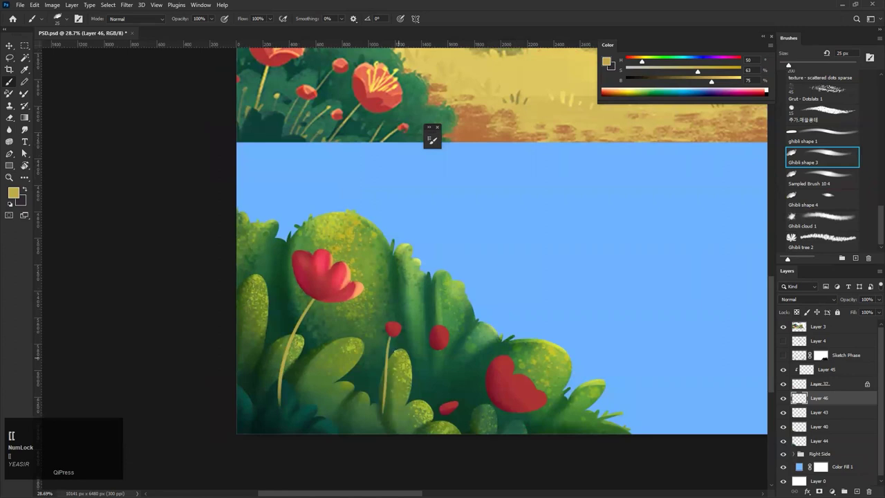
pyautogui.moveTo(441, 343); pyautogui.dragTo(423, 433)
pyautogui.hotkey('ctrl', 'z')
pyautogui.moveTo(437, 347); pyautogui.dragTo(419, 433)
# Draw yellow stems for the lowest small bud and the large lower flower, reducing the brush to 20 px
pyautogui.moveTo(504, 399)
pyautogui.mouseDown()
pyautogui.moveTo(487, 435)
pyautogui.moveTo(449, 433)
pyautogui.moveTo(485, 417)
pyautogui.moveTo(334, 387)
pyautogui.moveTo(405, 336)
pyautogui.moveTo(304, 413)
pyautogui.moveTo(409, 343)
pyautogui.moveTo(383, 361)
pyautogui.mouseUp()
pyautogui.hotkey('ctrl', 'z')
pyautogui.hotkey('ctrl', 'z')
pyautogui.press('[')
pyautogui.press('[')
pyautogui.press('[')
pyautogui.moveTo(330, 419); pyautogui.dragTo(394, 349)
pyautogui.hotkey('ctrl', 'z')
pyautogui.moveTo(328, 419); pyautogui.dragTo(390, 356)
pyautogui.moveTo(362, 362)
pyautogui.mouseDown()
pyautogui.moveTo(280, 410)
pyautogui.moveTo(344, 456)
pyautogui.mouseUp()
pyautogui.hotkey('ctrl', 'z')
pyautogui.moveTo(414, 349); pyautogui.dragTo(336, 405)
pyautogui.press('space')
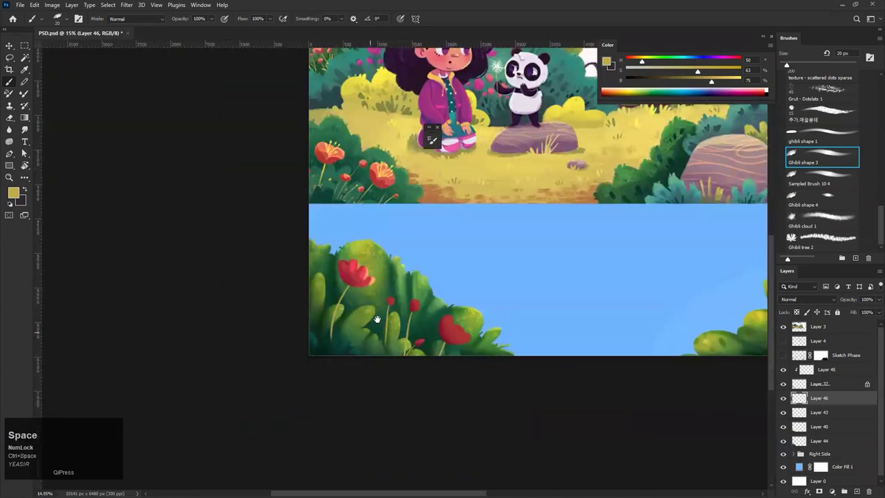
pyautogui.keyDown('ctrl'); pyautogui.click(361, 315); pyautogui.keyUp('ctrl')
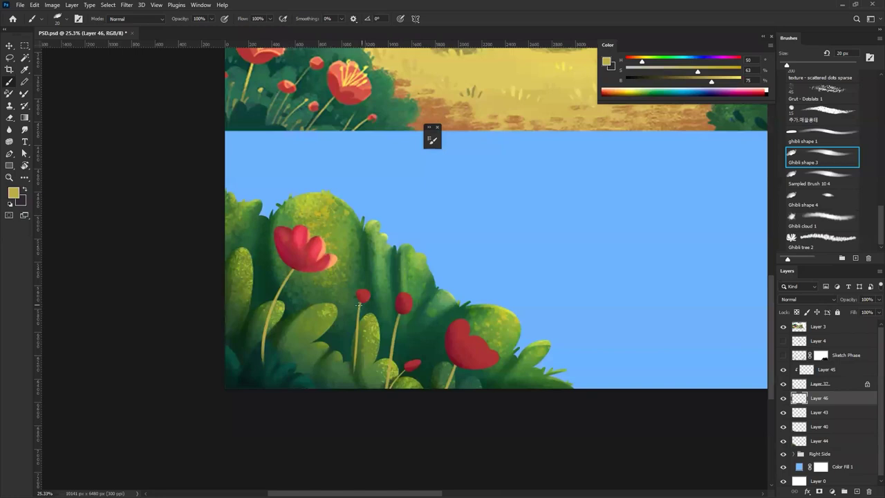
# Group the stem layer, the flower layer and its overlay tint layer, checking their contents by toggling visibility
pyautogui.click(836, 386)
pyautogui.click(784, 384)
pyautogui.click(784, 383)
pyautogui.click(832, 403)
pyautogui.click(784, 398)
pyautogui.click(783, 399)
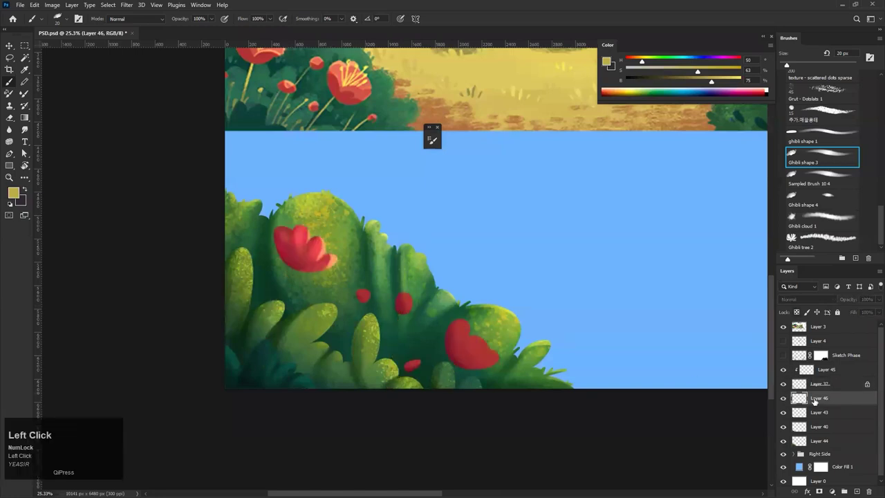
pyautogui.keyDown('shift'); pyautogui.click(833, 373); pyautogui.keyUp('shift')
pyautogui.press('ctrl')
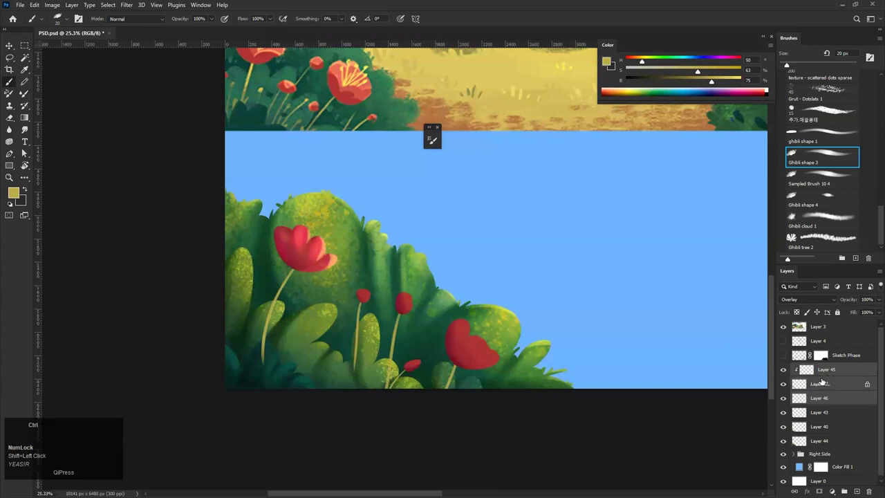
pyautogui.click(833, 401)
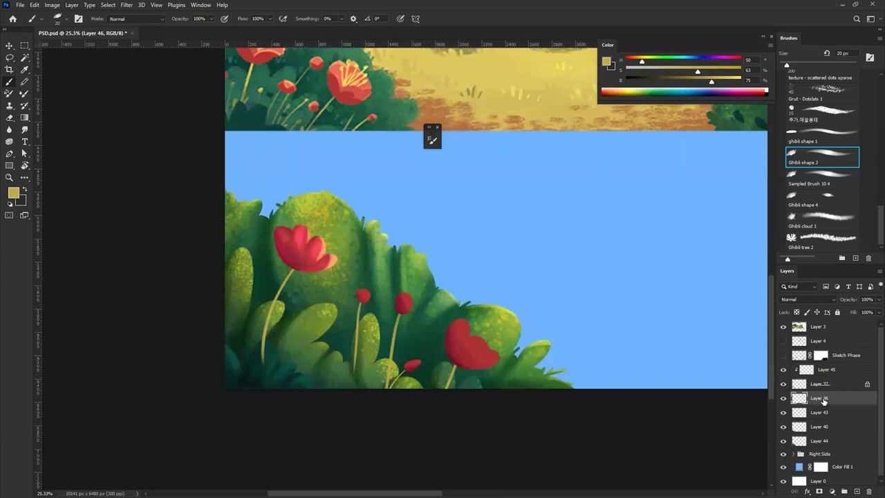
pyautogui.press('shift')
pyautogui.keyDown('shift'); pyautogui.click(833, 374); pyautogui.keyUp('shift')
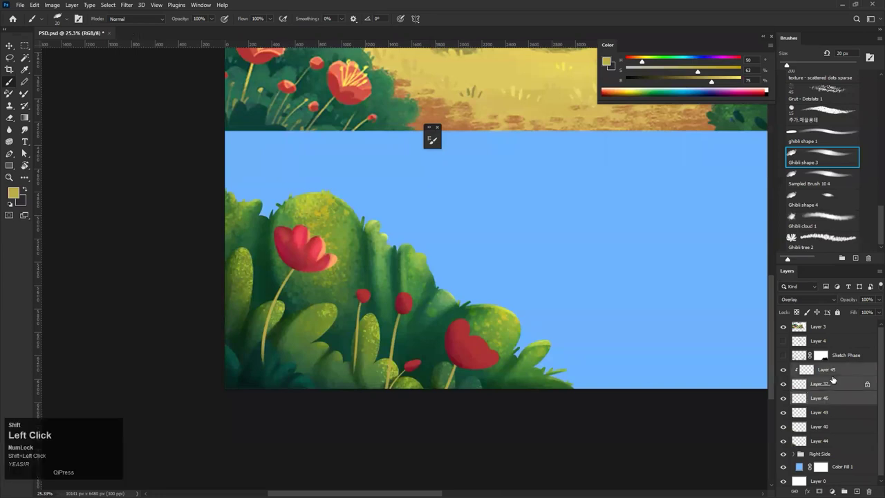
pyautogui.press('ctrl')
pyautogui.hotkey('ctrl', 'g')
pyautogui.click(783, 371)
pyautogui.click(783, 370)
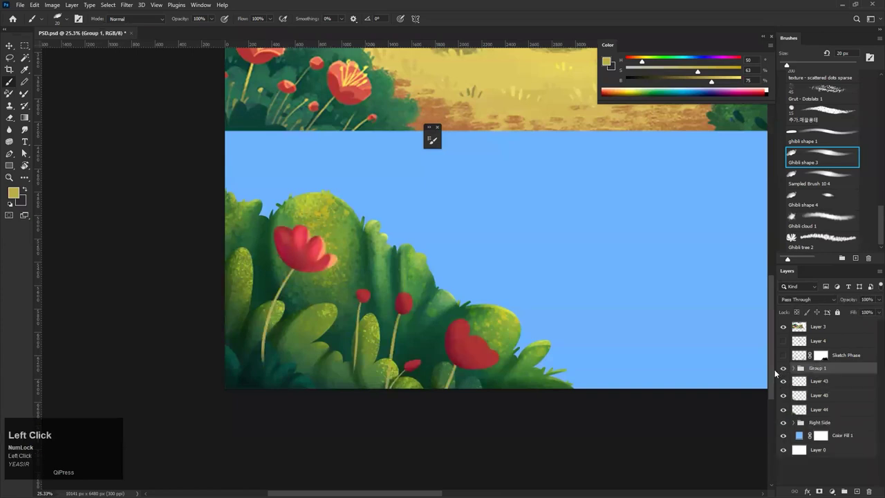
# Move the flower group between Layer 43 and Layer 40, expand it and select its stem layer, Layer 46
pyautogui.hotkey('ctrl', '[')
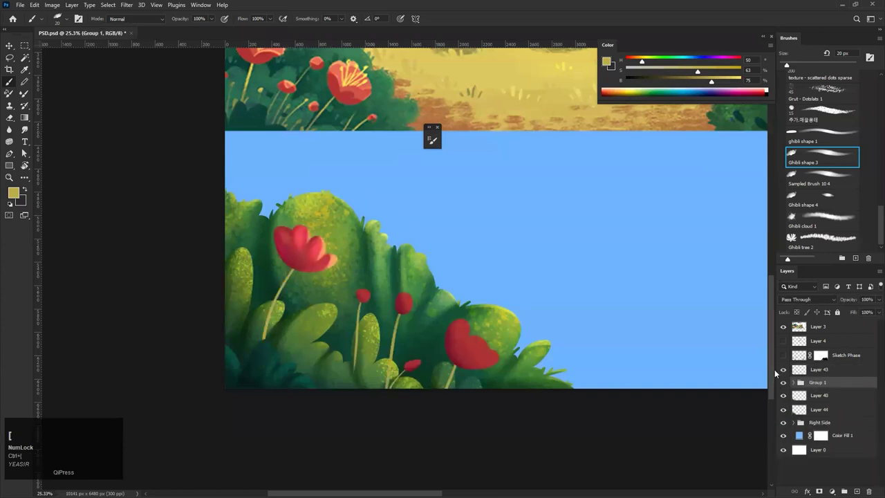
pyautogui.hotkey('ctrl', '[')
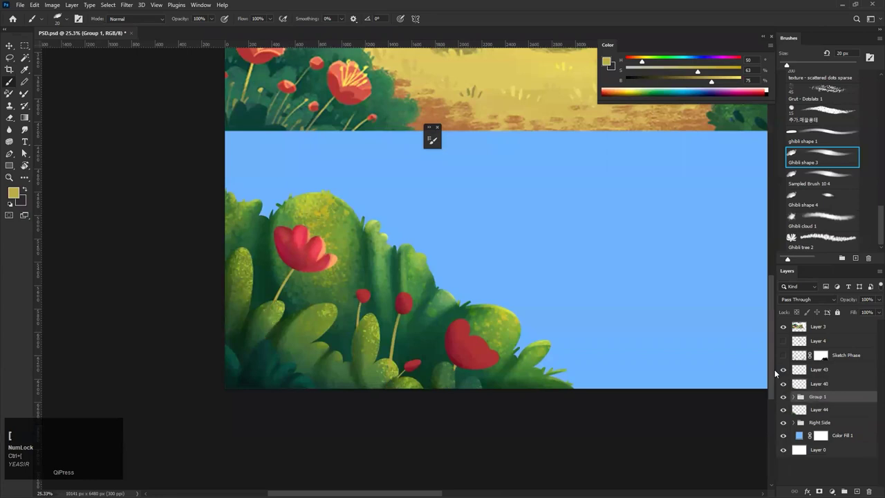
pyautogui.hotkey('ctrl', ']')
pyautogui.hotkey('ctrl', 'space')
pyautogui.moveTo(395, 343); pyautogui.dragTo(470, 332)
pyautogui.moveTo(365, 320); pyautogui.dragTo(735, 387)
pyautogui.click(799, 385)
pyautogui.click(831, 426)
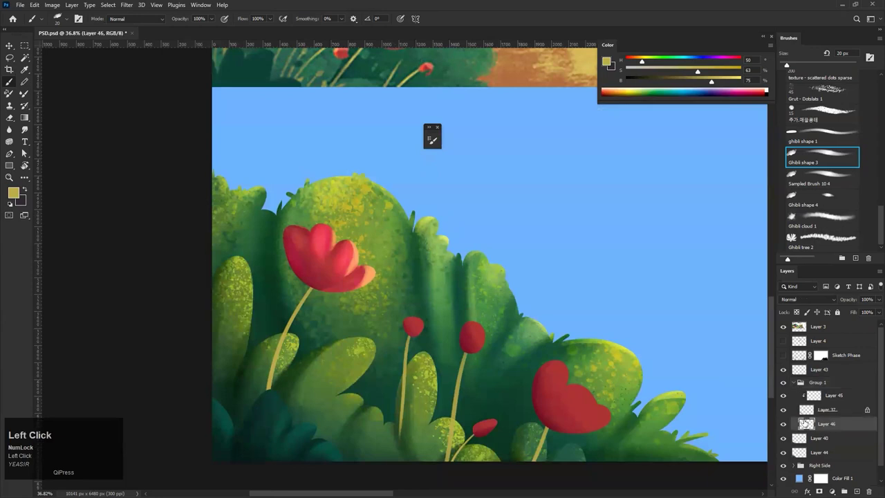
pyautogui.press('b')
pyautogui.moveTo(229, 417); pyautogui.dragTo(248, 291)
pyautogui.moveTo(270, 348); pyautogui.dragTo(235, 356)
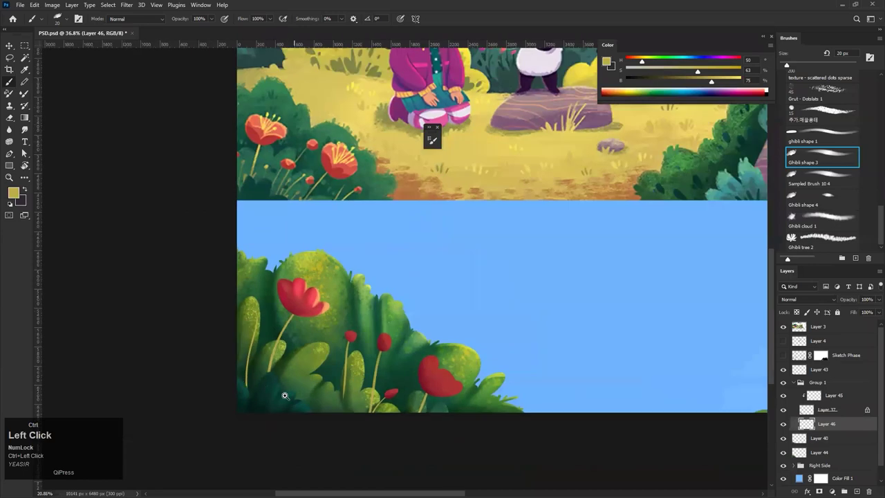
pyautogui.moveTo(277, 385); pyautogui.dragTo(311, 385)
pyautogui.hotkey('ctrl', 'z')
pyautogui.moveTo(231, 405); pyautogui.dragTo(255, 269)
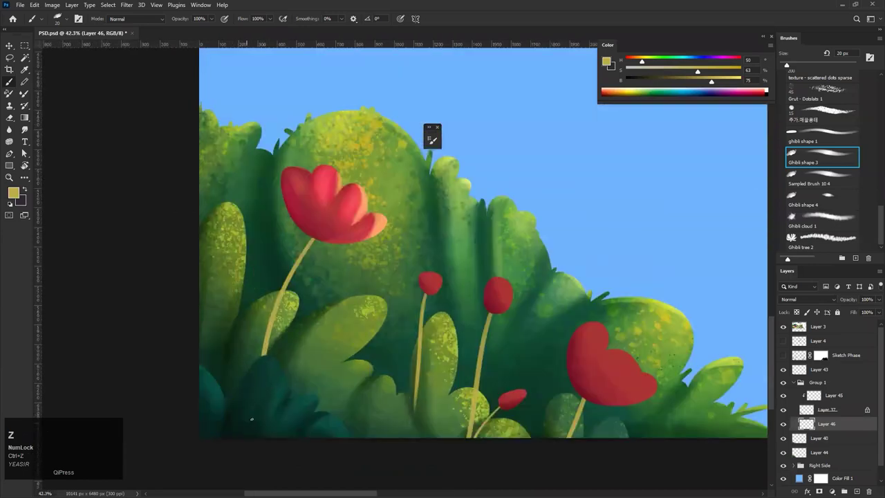
pyautogui.keyDown('ctrl'); pyautogui.click(261, 404); pyautogui.keyUp('ctrl')
pyautogui.moveTo(261, 404); pyautogui.dragTo(242, 404)
pyautogui.hotkey('ctrl', 'z')
pyautogui.moveTo(310, 405); pyautogui.dragTo(362, 313)
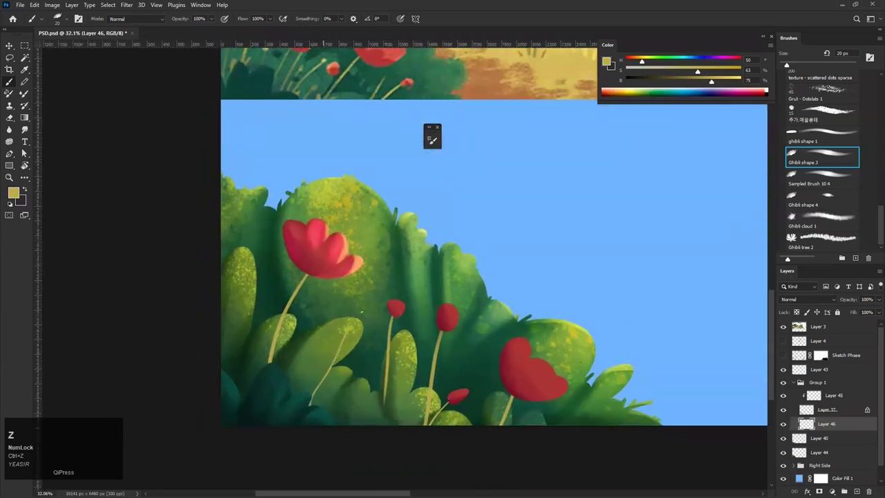
pyautogui.hotkey('ctrl', 'z')
# Try drawing short yellow stems above the dark lower-left leaves with the brush at 30 px
pyautogui.press(']')
pyautogui.press(']')
pyautogui.moveTo(310, 392); pyautogui.dragTo(334, 332)
pyautogui.hotkey('ctrl', 'z')
pyautogui.moveTo(300, 392); pyautogui.dragTo(309, 351)
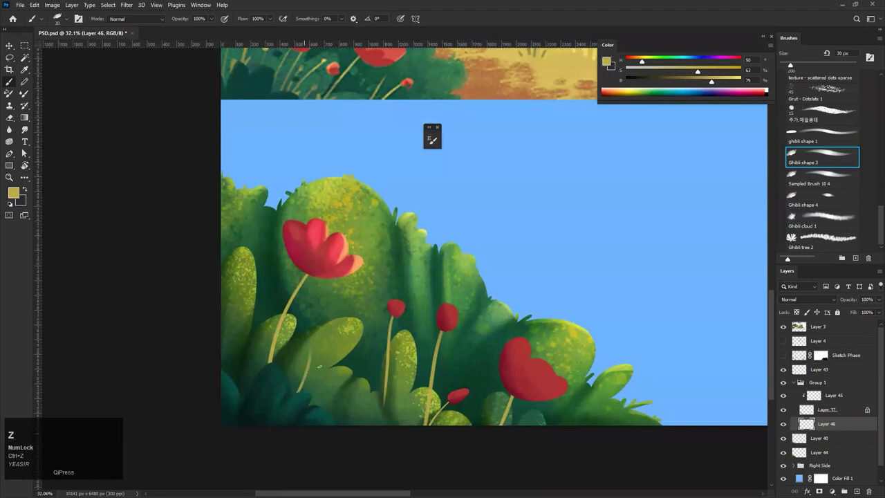
pyautogui.keyDown('ctrl'); pyautogui.click(311, 418); pyautogui.keyUp('ctrl')
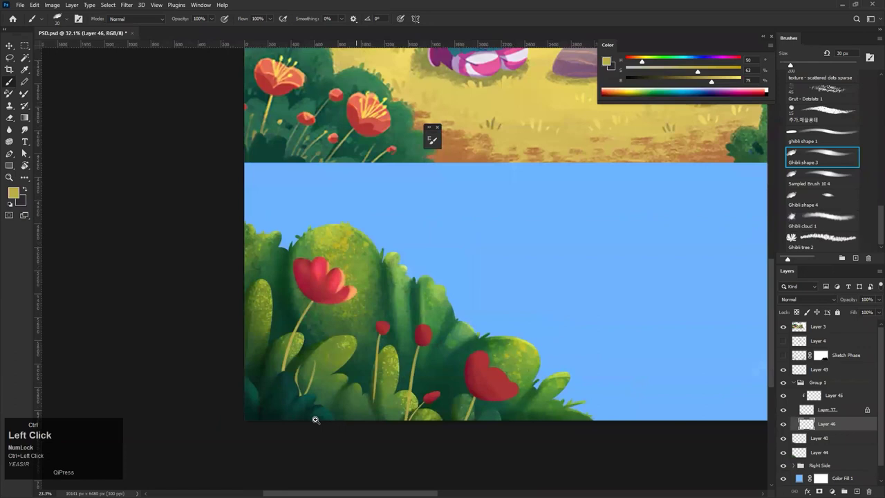
pyautogui.moveTo(316, 419); pyautogui.dragTo(335, 420)
pyautogui.hotkey('ctrl', 'z')
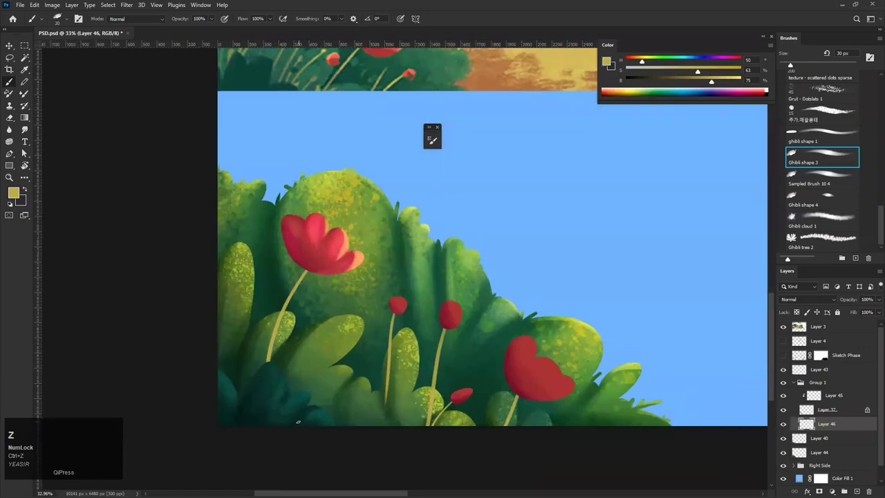
# Rotate the canvas and draw thin yellow stems among the front leaves and beside the taller round bud with the brush at 25 px
pyautogui.press('r')
pyautogui.moveTo(460, 361)
pyautogui.mouseDown()
pyautogui.moveTo(470, 351)
pyautogui.moveTo(461, 317)
pyautogui.mouseUp()
pyautogui.press('b')
pyautogui.moveTo(308, 381); pyautogui.dragTo(336, 423)
pyautogui.hotkey('ctrl', 'z')
pyautogui.press('[')
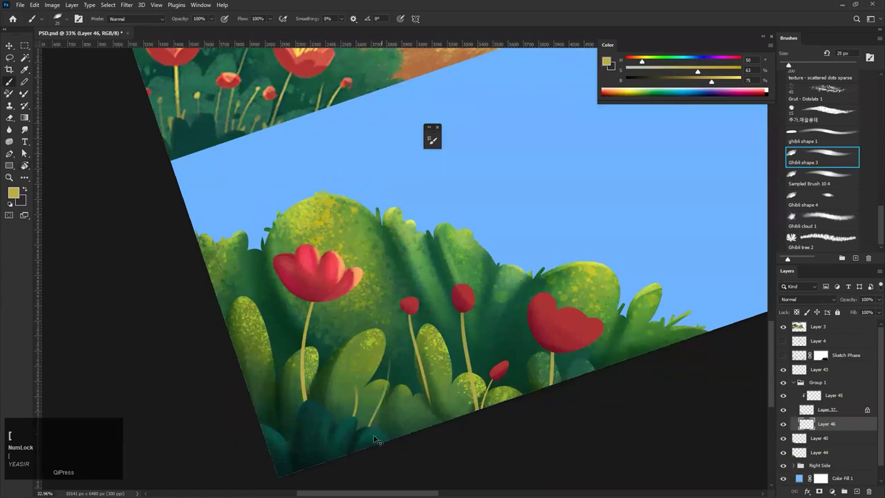
pyautogui.moveTo(425, 426); pyautogui.dragTo(397, 373)
pyautogui.hotkey('ctrl', 'z')
pyautogui.moveTo(454, 380); pyautogui.dragTo(462, 325)
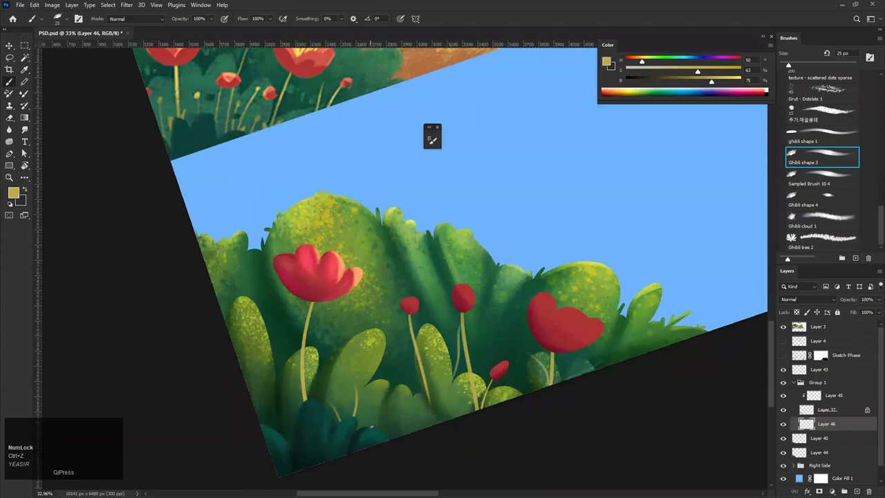
# Add more thin curved stems between the dark front leaves, along the bottom foliage and beside the large lower flower
pyautogui.keyDown('ctrl'); pyautogui.click(268, 428); pyautogui.keyUp('ctrl')
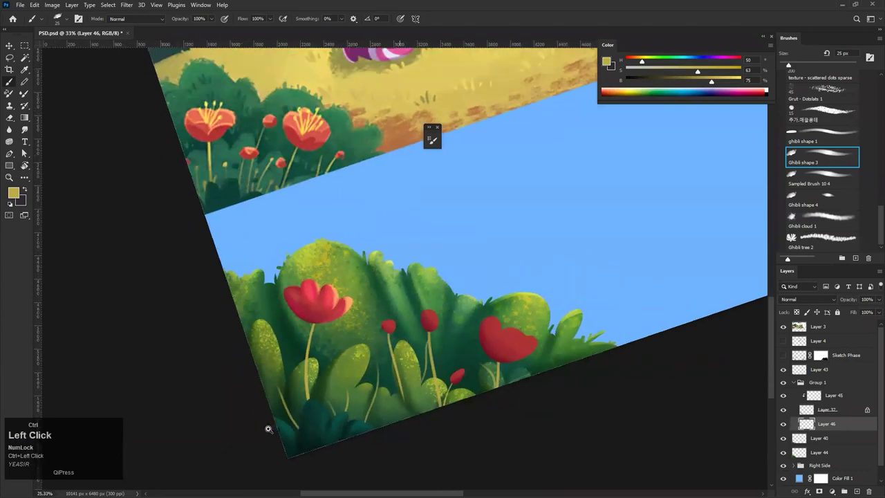
pyautogui.moveTo(533, 397); pyautogui.dragTo(568, 397)
pyautogui.hotkey('ctrl', 'z')
pyautogui.moveTo(250, 444); pyautogui.dragTo(232, 405)
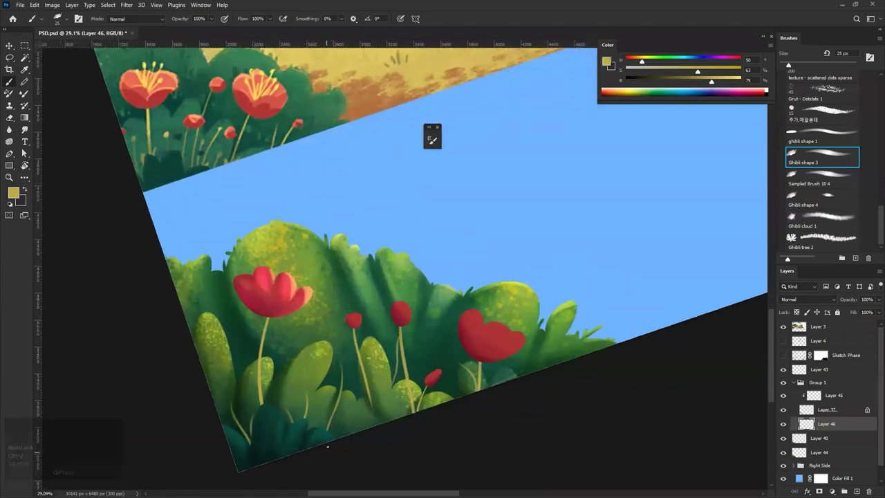
pyautogui.hotkey('ctrl', 'z')
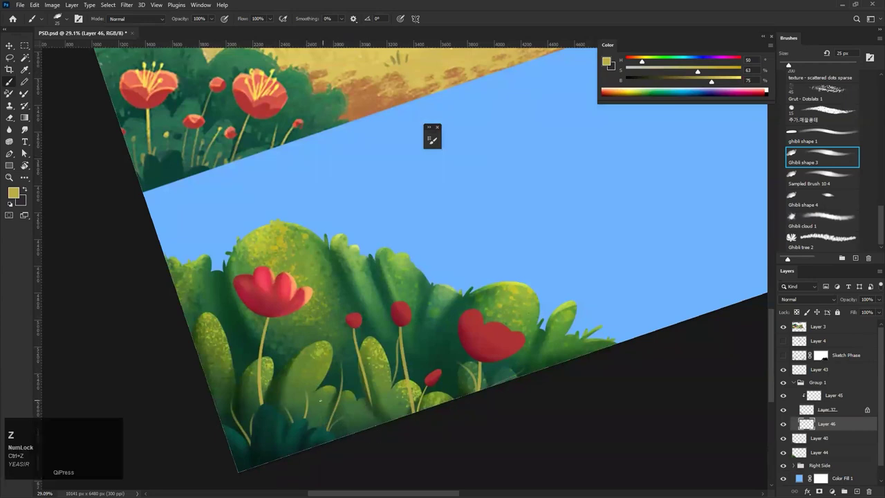
pyautogui.moveTo(397, 417)
pyautogui.mouseDown()
pyautogui.moveTo(360, 450)
pyautogui.moveTo(516, 387)
pyautogui.mouseUp()
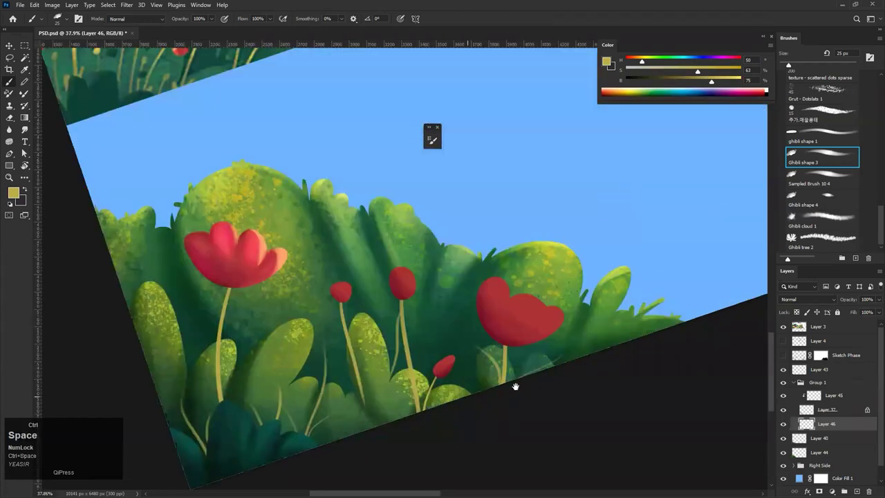
pyautogui.moveTo(470, 361); pyautogui.dragTo(401, 394)
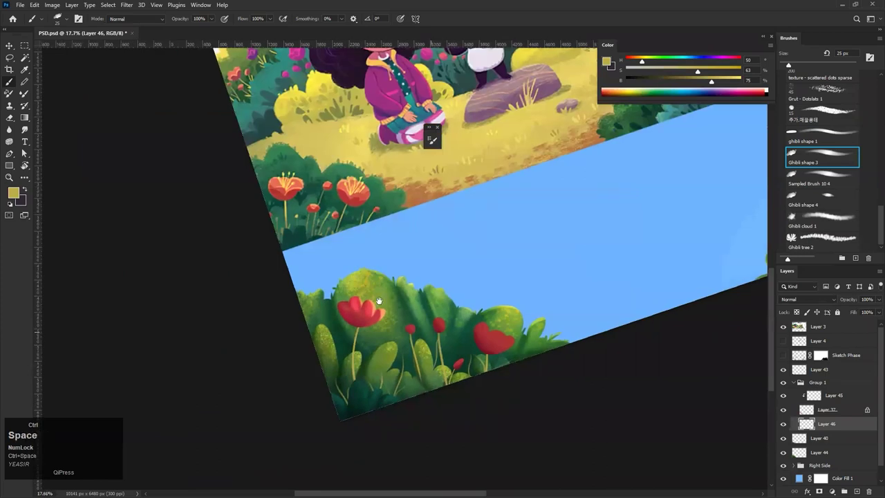
pyautogui.moveTo(375, 293); pyautogui.dragTo(428, 429)
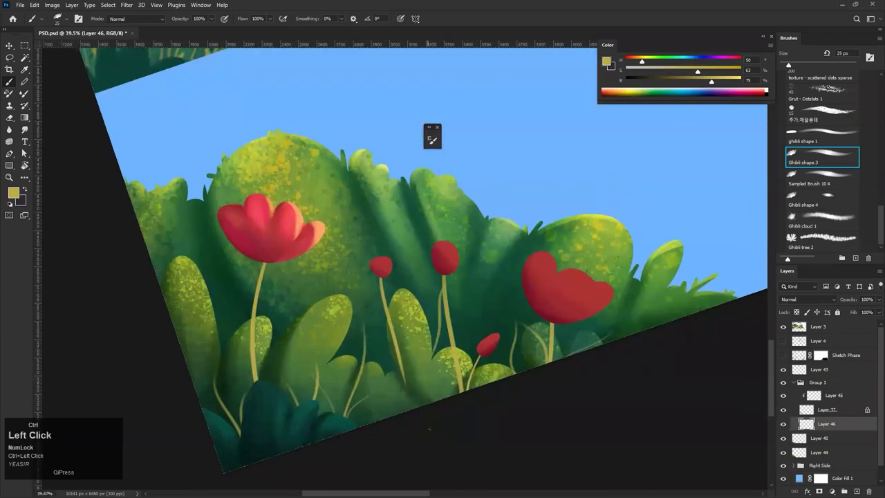
# Paint a tiny bud on the short stem near the bottom edge using sampled flower red, with a sampled orange petal highlight
pyautogui.keyDown('alt'); pyautogui.click(450, 265); pyautogui.keyUp('alt')
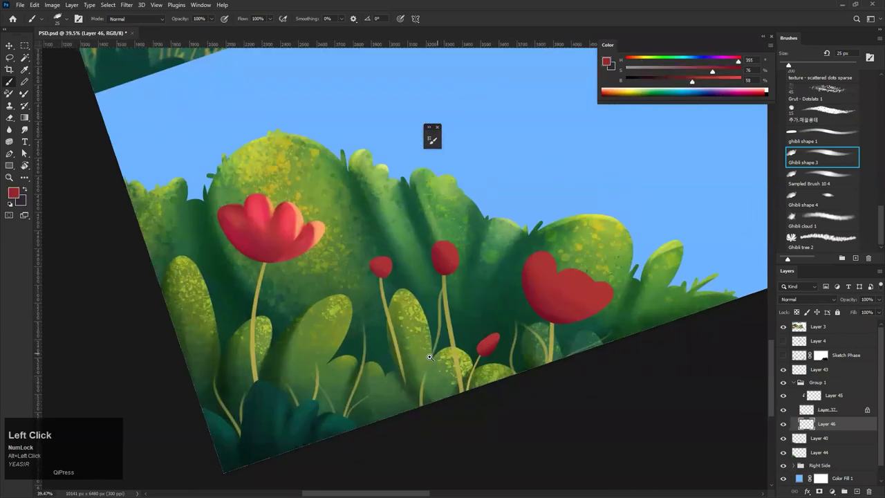
pyautogui.moveTo(419, 364); pyautogui.dragTo(427, 377)
pyautogui.hotkey('ctrl', 'z')
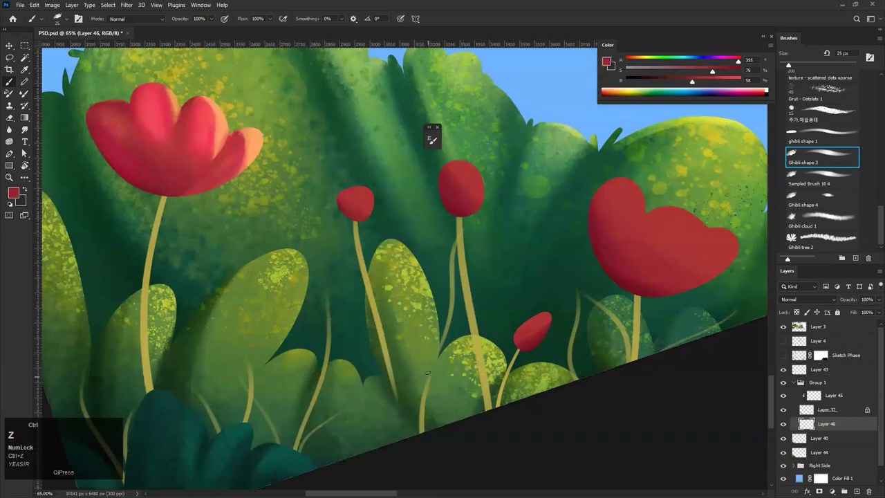
pyautogui.keyDown('alt'); pyautogui.click(256, 141); pyautogui.keyUp('alt')
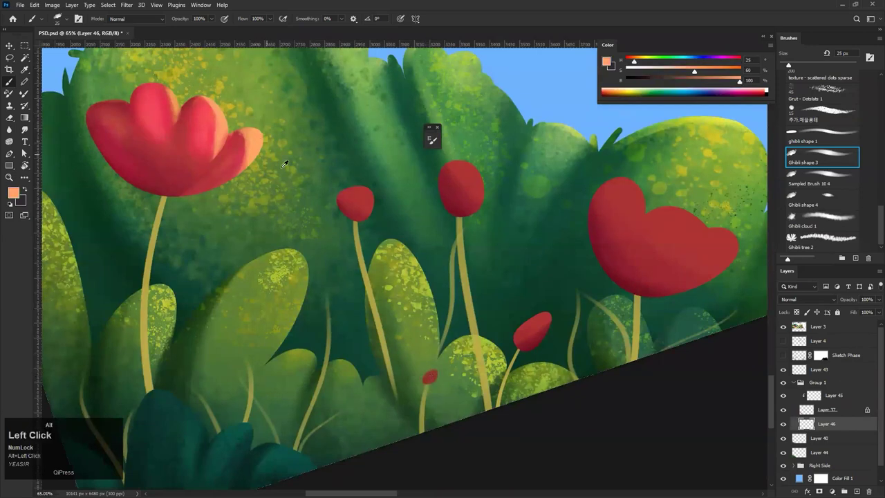
pyautogui.moveTo(437, 380); pyautogui.dragTo(462, 381)
pyautogui.moveTo(434, 368); pyautogui.dragTo(428, 374)
pyautogui.hotkey('ctrl', 'z')
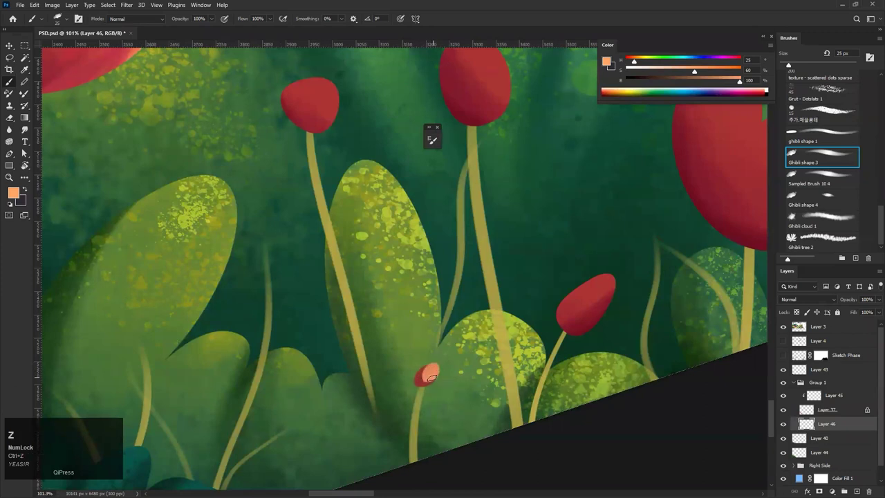
pyautogui.moveTo(434, 370); pyautogui.dragTo(312, 403)
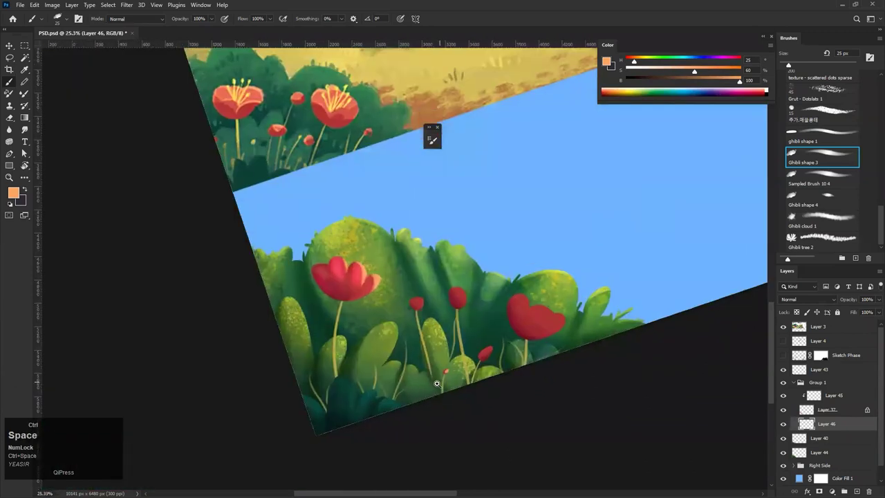
pyautogui.moveTo(436, 393); pyautogui.dragTo(515, 391)
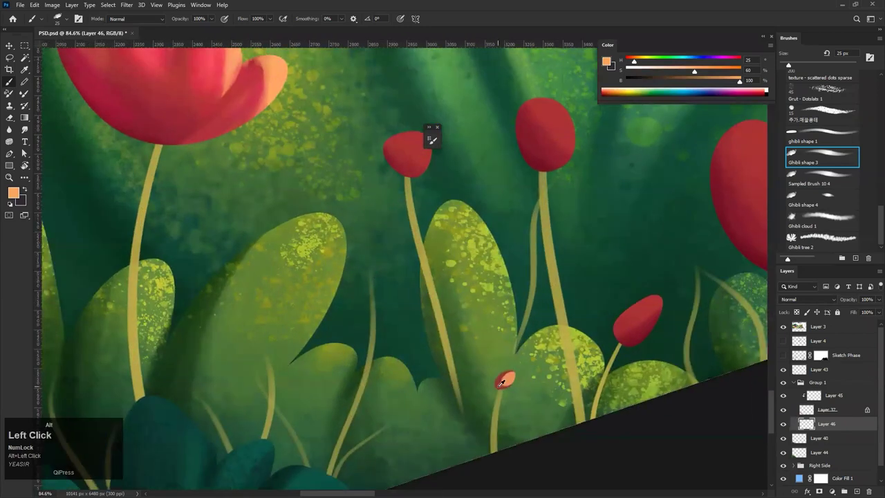
# Paint a small dark red bud with an orange highlight on the tall thin stem, sampling both colors from the finished tiny bud
pyautogui.keyDown('alt'); pyautogui.click(501, 382); pyautogui.keyUp('alt')
pyautogui.moveTo(368, 279); pyautogui.dragTo(366, 266)
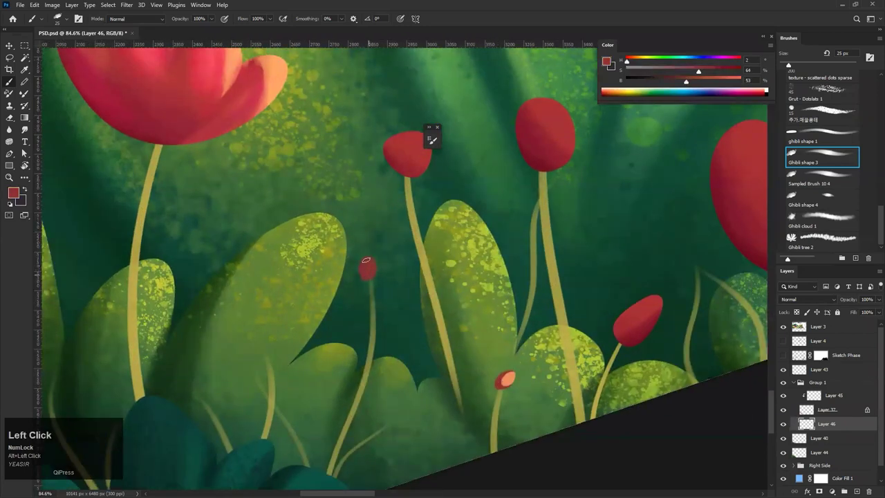
pyautogui.keyDown('alt'); pyautogui.click(513, 379); pyautogui.keyUp('alt')
pyautogui.moveTo(372, 269); pyautogui.dragTo(304, 284)
pyautogui.moveTo(436, 289)
pyautogui.mouseDown()
pyautogui.moveTo(427, 314)
pyautogui.moveTo(415, 316)
pyautogui.moveTo(579, 225)
pyautogui.mouseUp()
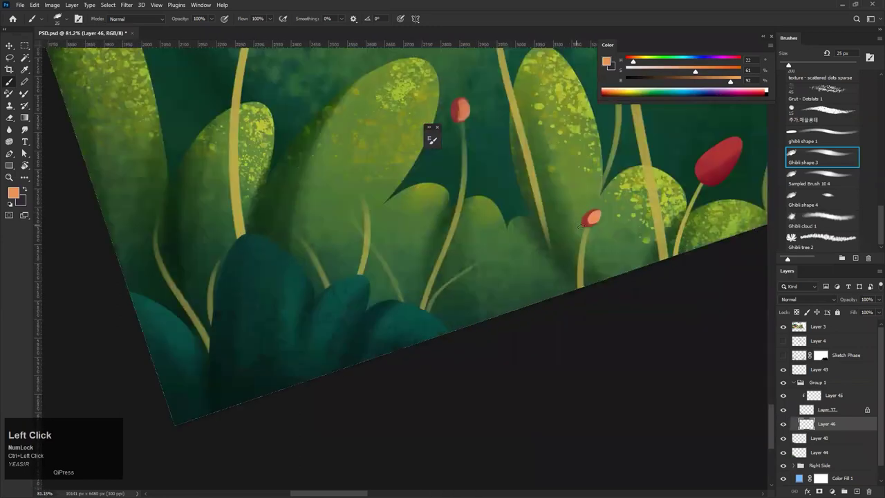
# Sample the bud's dark red and paint small buds on the remaining thin stems around the dark front leaves
pyautogui.keyDown('alt'); pyautogui.click(581, 223); pyautogui.keyUp('alt')
pyautogui.scroll(2, 362, 205)
pyautogui.moveTo(361, 197)
pyautogui.mouseDown()
pyautogui.moveTo(358, 178)
pyautogui.moveTo(363, 190)
pyautogui.mouseUp()
pyautogui.hotkey('ctrl', 'z')
pyautogui.moveTo(281, 242); pyautogui.dragTo(274, 235)
pyautogui.moveTo(102, 219); pyautogui.dragTo(103, 204)
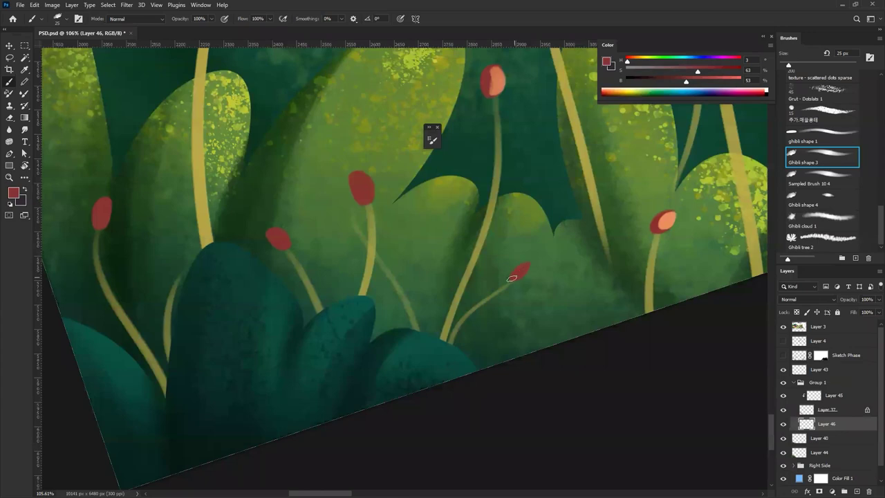
# Paint orange highlights on the new red buds with the sampled highlight color and the brush at 20 px
pyautogui.keyDown('alt'); pyautogui.click(666, 221); pyautogui.keyUp('alt')
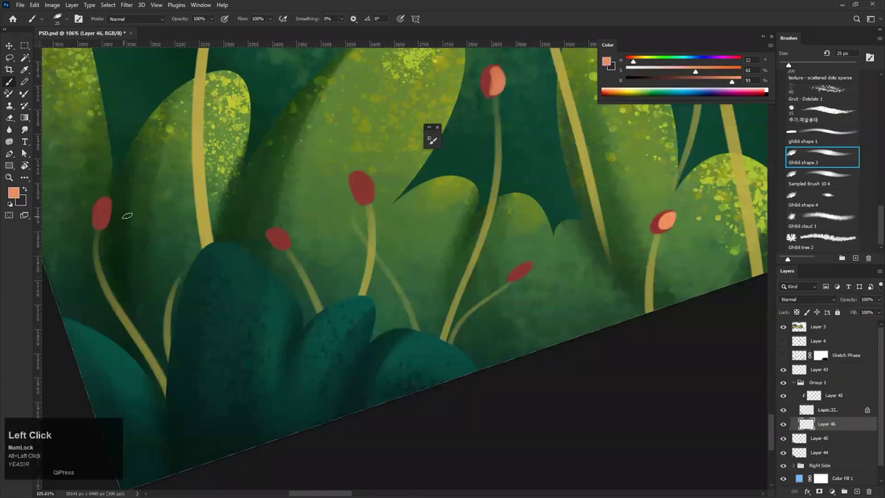
pyautogui.press('[')
pyautogui.moveTo(103, 207)
pyautogui.mouseDown()
pyautogui.moveTo(103, 219)
pyautogui.moveTo(108, 201)
pyautogui.mouseUp()
pyautogui.hotkey('ctrl', 'z')
pyautogui.moveTo(271, 233); pyautogui.dragTo(284, 238)
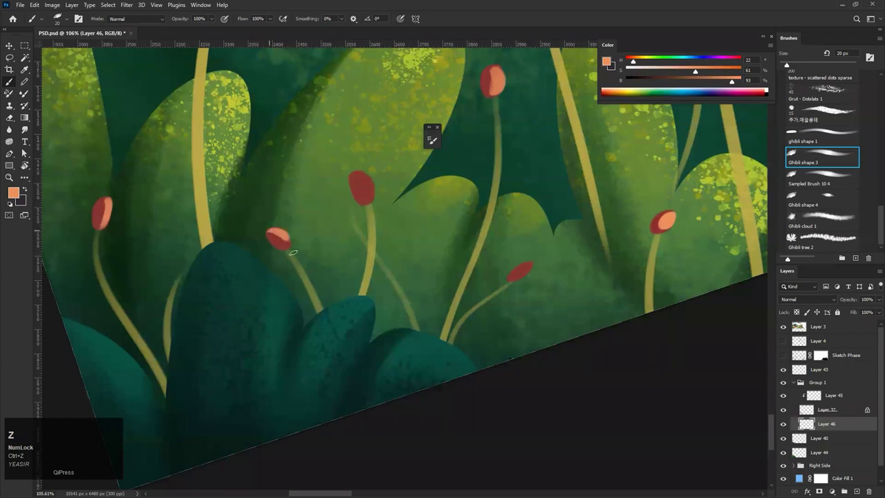
pyautogui.moveTo(363, 176)
pyautogui.mouseDown()
pyautogui.moveTo(370, 201)
pyautogui.moveTo(357, 182)
pyautogui.mouseUp()
pyautogui.hotkey('ctrl', 'z')
pyautogui.hotkey('ctrl', 'z')
pyautogui.hotkey('ctrl', 'z')
pyautogui.hotkey('ctrl', 'z')
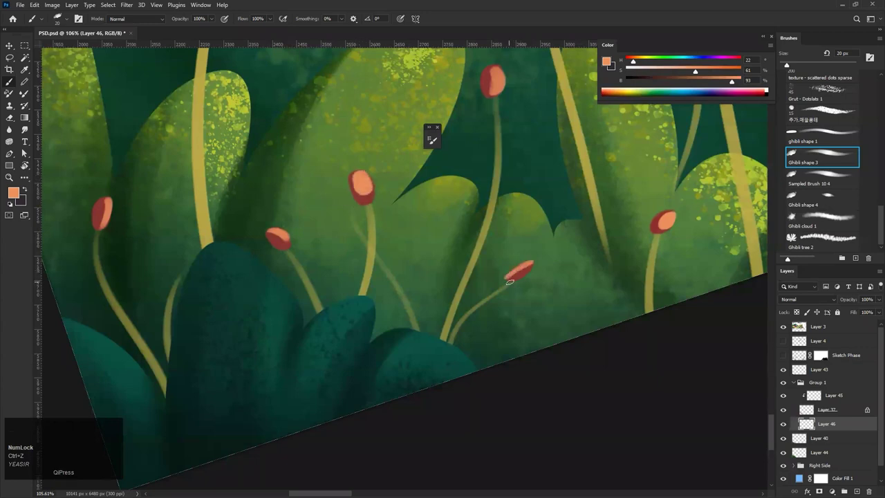
# Touch up the orange highlight on the slanted bud of the lowest branching stem
pyautogui.moveTo(517, 268); pyautogui.dragTo(415, 314)
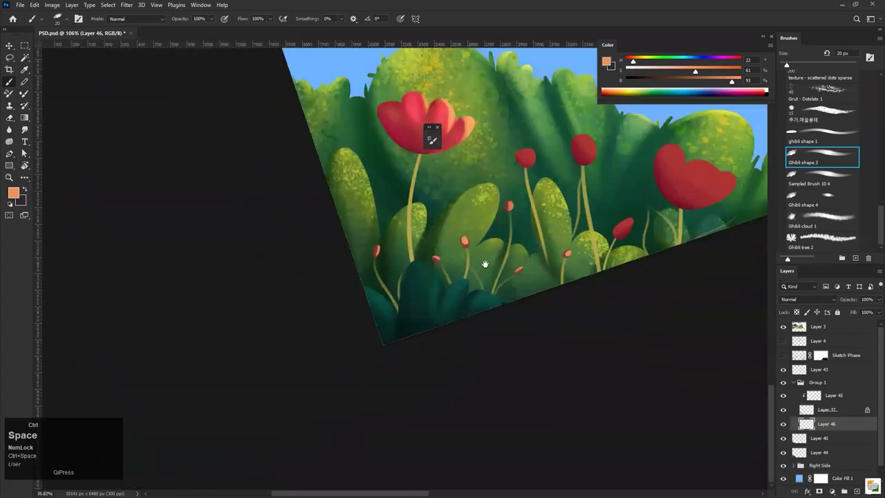
pyautogui.moveTo(484, 265); pyautogui.dragTo(462, 270)
pyautogui.moveTo(535, 270)
pyautogui.mouseDown()
pyautogui.moveTo(553, 268)
pyautogui.moveTo(543, 269)
pyautogui.mouseUp()
pyautogui.hotkey('ctrl', 'z')
pyautogui.hotkey('ctrl', 'z')
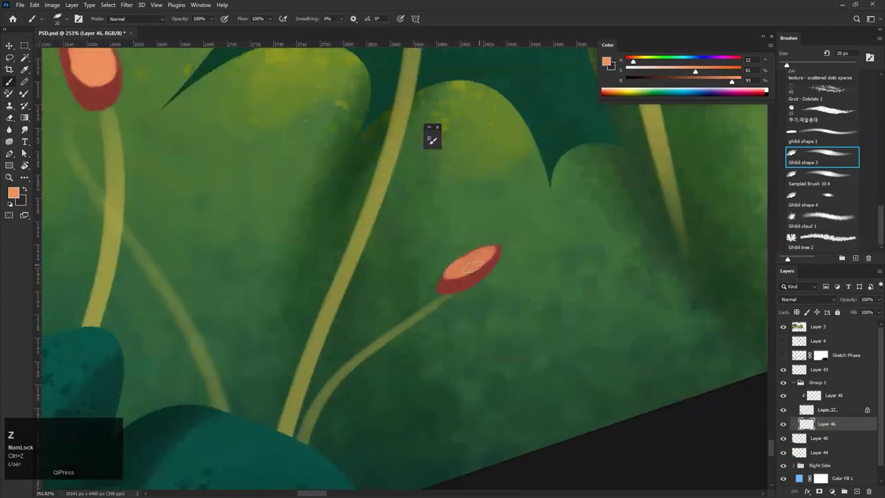
# Rotate the canvas back upright and reshape the tall thin stem's bud with sampled orange and dark red strokes
pyautogui.moveTo(445, 237); pyautogui.dragTo(415, 235)
pyautogui.press('r')
pyautogui.moveTo(489, 234)
pyautogui.mouseDown()
pyautogui.moveTo(311, 276)
pyautogui.moveTo(389, 258)
pyautogui.moveTo(352, 237)
pyautogui.moveTo(361, 227)
pyautogui.moveTo(341, 255)
pyautogui.moveTo(354, 253)
pyautogui.mouseUp()
pyautogui.press('b')
pyautogui.keyDown('alt'); pyautogui.click(352, 236); pyautogui.keyUp('alt')
pyautogui.hotkey('ctrl', 'z')
pyautogui.hotkey('ctrl', 'z')
pyautogui.keyDown('alt'); pyautogui.click(352, 254); pyautogui.keyUp('alt')
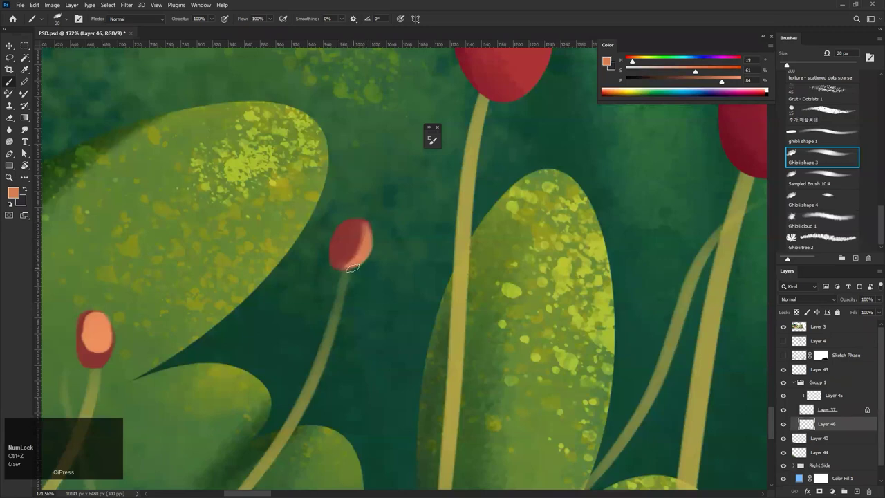
pyautogui.moveTo(356, 262); pyautogui.dragTo(385, 255)
pyautogui.keyDown('alt'); pyautogui.click(370, 257); pyautogui.keyUp('alt')
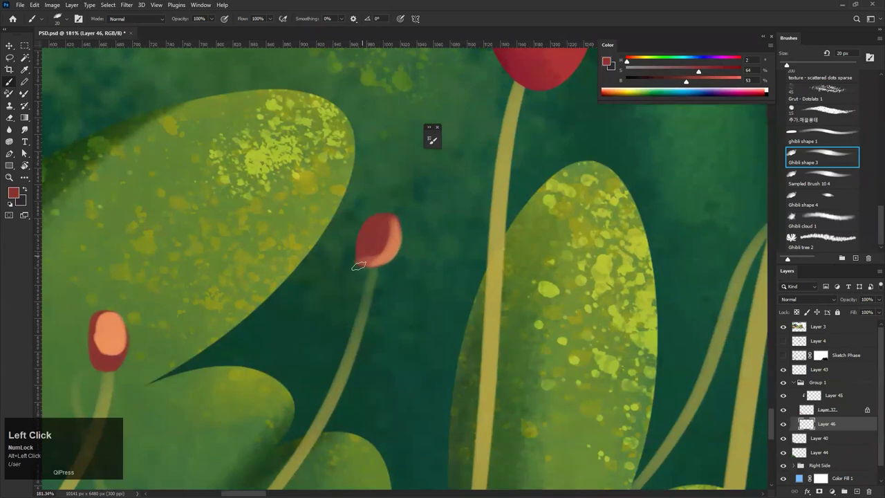
# Clean up the lower edge of the tall thin stem's bud with the eraser reduced to 8 px
pyautogui.press('e')
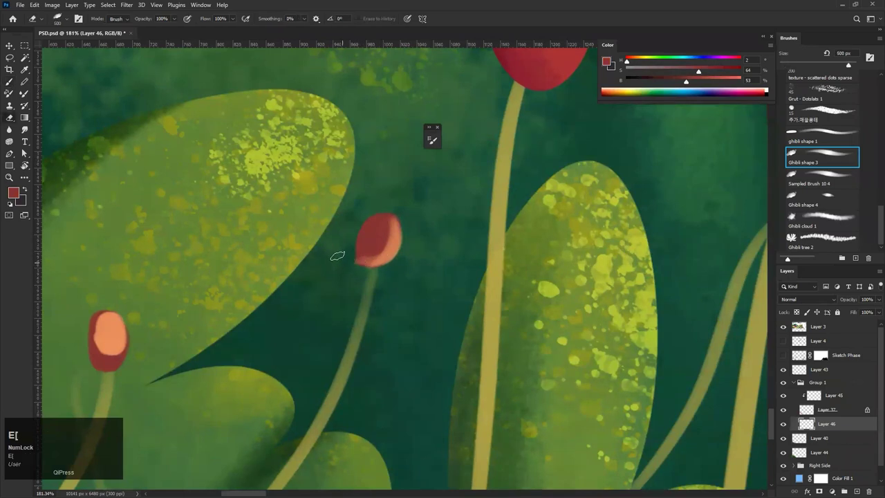
pyautogui.press('[')
pyautogui.press('[')
pyautogui.press('[')
pyautogui.press('[')
pyautogui.press('[')
pyautogui.press('[')
pyautogui.press('[')
pyautogui.press('[')
pyautogui.press('[')
pyautogui.press('[')
pyautogui.press('[')
pyautogui.press('[')
pyautogui.press('[')
pyautogui.press('[')
pyautogui.press('[')
pyautogui.press('[')
pyautogui.press('[')
pyautogui.press('[')
pyautogui.press('[')
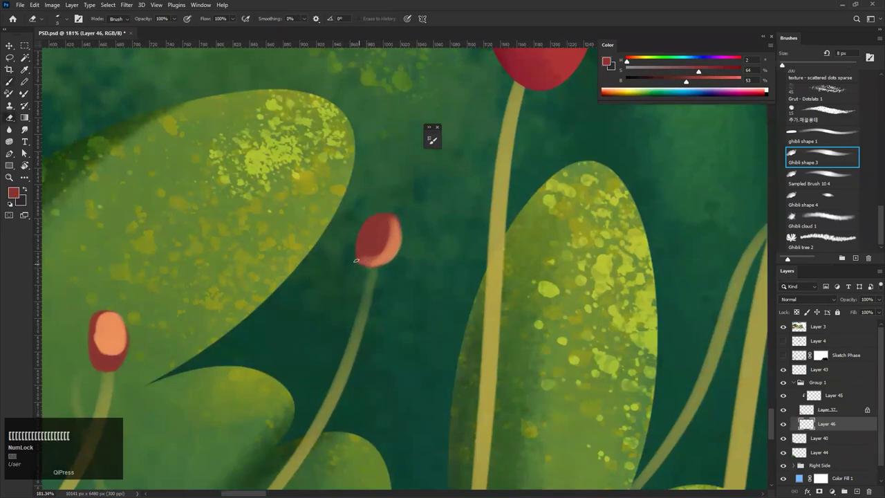
pyautogui.moveTo(289, 294)
pyautogui.mouseDown()
pyautogui.moveTo(242, 332)
pyautogui.moveTo(224, 299)
pyautogui.moveTo(353, 308)
pyautogui.mouseUp()
# Refine the upright bud beside the large spotted leaf, reshaping its edges and blending its highlight with sampled red and orange tones
pyautogui.press('b')
pyautogui.keyDown('alt'); pyautogui.click(249, 301); pyautogui.keyUp('alt')
pyautogui.moveTo(252, 235)
pyautogui.mouseDown()
pyautogui.moveTo(261, 312)
pyautogui.moveTo(270, 310)
pyautogui.mouseUp()
pyautogui.moveTo(251, 237)
pyautogui.mouseDown()
pyautogui.moveTo(271, 304)
pyautogui.moveTo(208, 312)
pyautogui.mouseUp()
pyautogui.moveTo(275, 271)
pyautogui.mouseDown()
pyautogui.moveTo(329, 286)
pyautogui.moveTo(307, 309)
pyautogui.mouseUp()
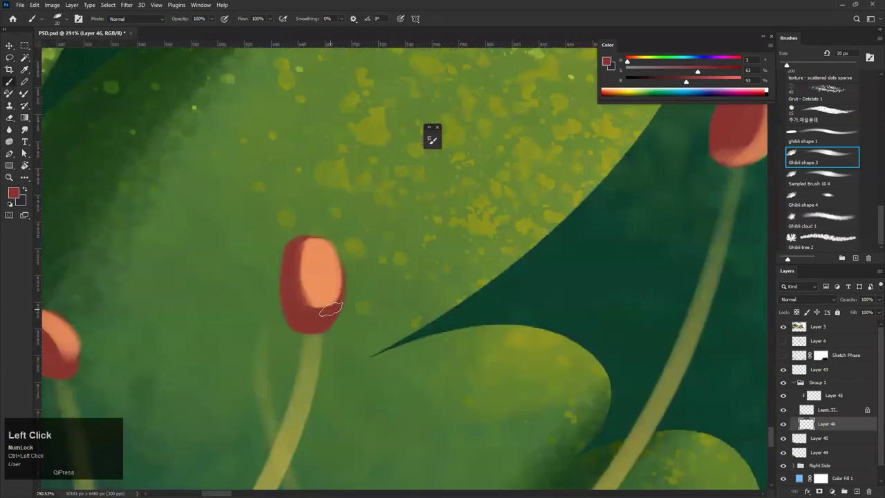
pyautogui.keyDown('alt'); pyautogui.click(304, 302); pyautogui.keyUp('alt')
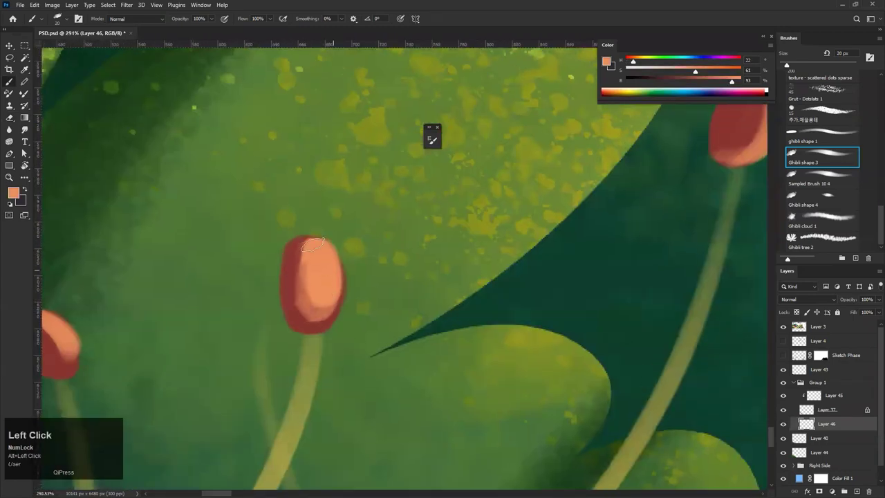
pyautogui.keyDown('alt'); pyautogui.click(297, 257); pyautogui.keyUp('alt')
pyautogui.moveTo(310, 315); pyautogui.dragTo(260, 289)
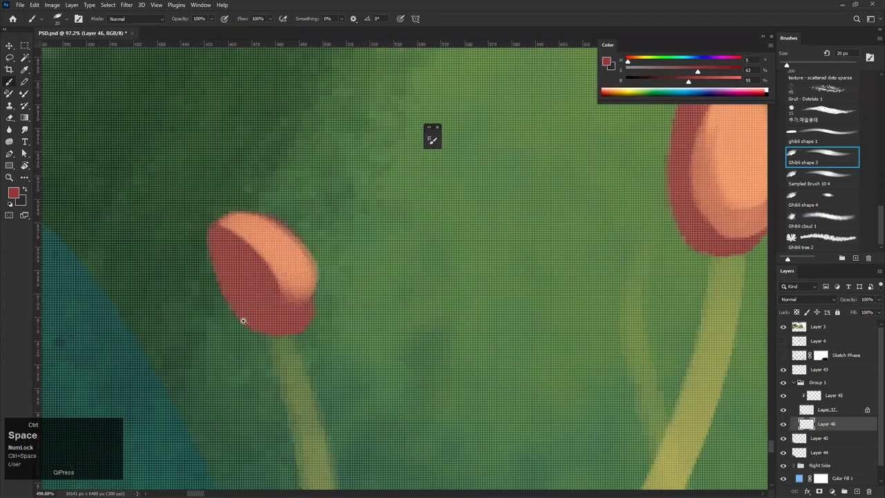
# Refine the shading of the small upright bud on the far-left curved stem with sampled dark red and orange tones
pyautogui.moveTo(244, 321); pyautogui.dragTo(173, 321)
pyautogui.moveTo(214, 235); pyautogui.dragTo(263, 235)
pyautogui.keyDown('alt'); pyautogui.click(208, 191); pyautogui.keyUp('alt')
pyautogui.moveTo(211, 188); pyautogui.dragTo(175, 244)
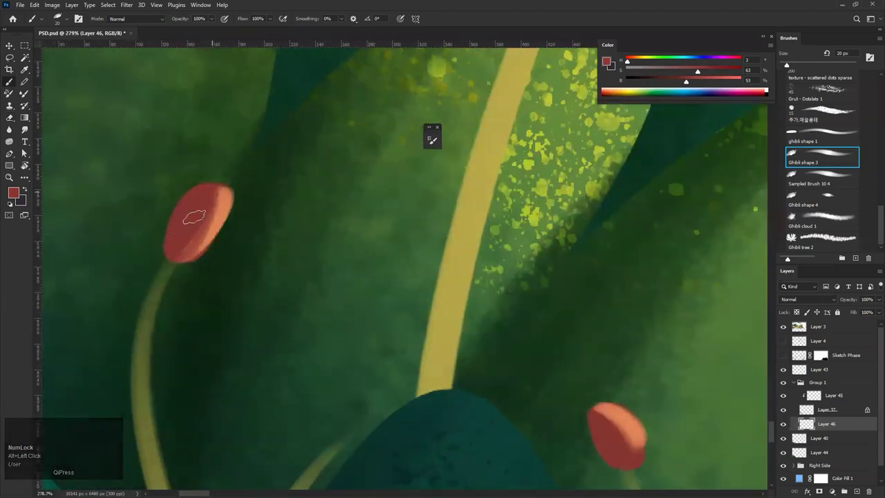
pyautogui.keyDown('alt'); pyautogui.click(217, 203); pyautogui.keyUp('alt')
pyautogui.hotkey('ctrl', 'z')
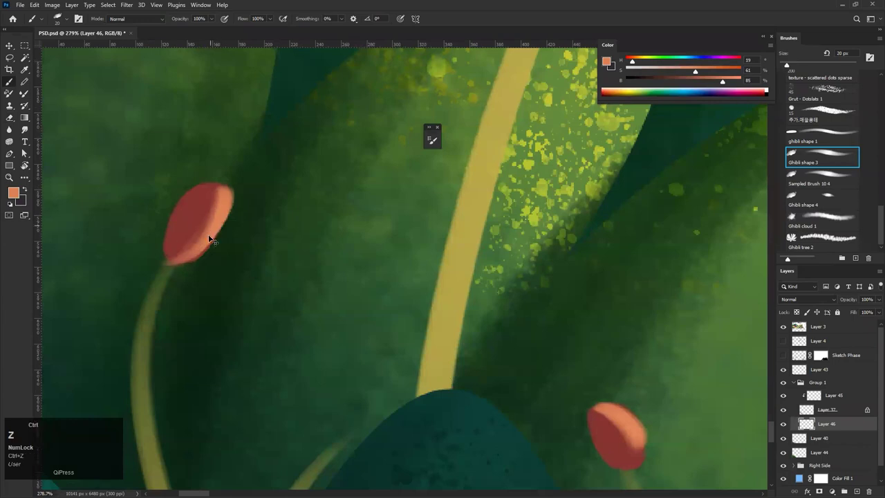
# Sample orange from the highlight of a low bud and enlarge the brush to 45 px
pyautogui.moveTo(244, 231); pyautogui.dragTo(186, 286)
pyautogui.moveTo(559, 371); pyautogui.dragTo(421, 279)
pyautogui.moveTo(471, 298); pyautogui.dragTo(311, 291)
pyautogui.moveTo(453, 270); pyautogui.dragTo(465, 291)
pyautogui.keyDown('alt'); pyautogui.click(328, 269); pyautogui.keyUp('alt')
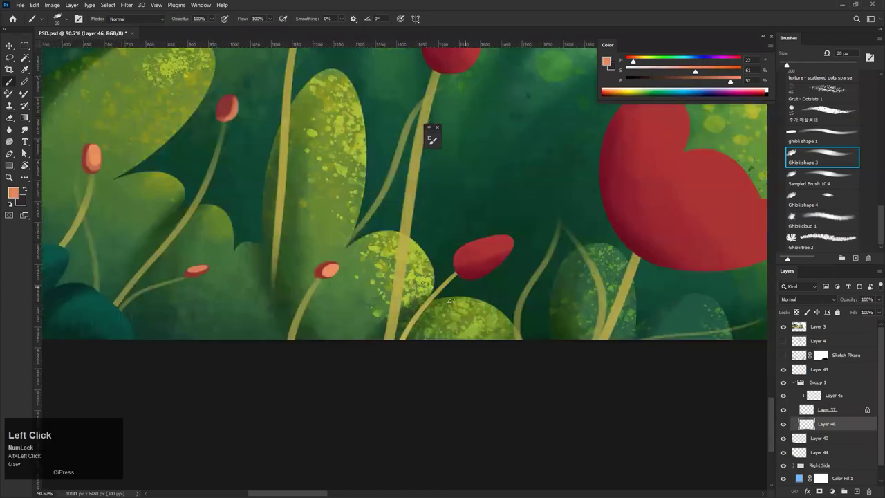
pyautogui.press(']')
pyautogui.press(']')
pyautogui.press(']')
pyautogui.press(']')
pyautogui.press(']')
# Make Layer 37 the active layer, switching its visibility off and on to check its contents
pyautogui.hotkey('ctrl', 'space')
pyautogui.moveTo(558, 312); pyautogui.dragTo(368, 324)
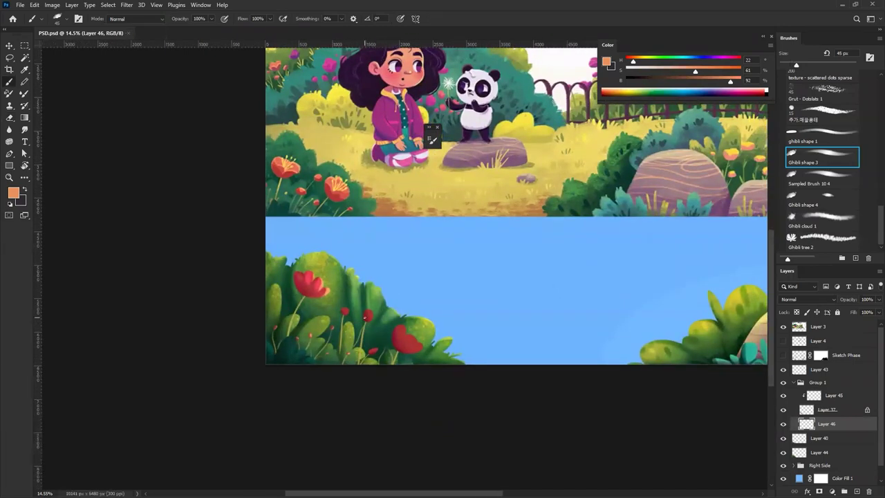
pyautogui.moveTo(302, 285); pyautogui.dragTo(615, 365)
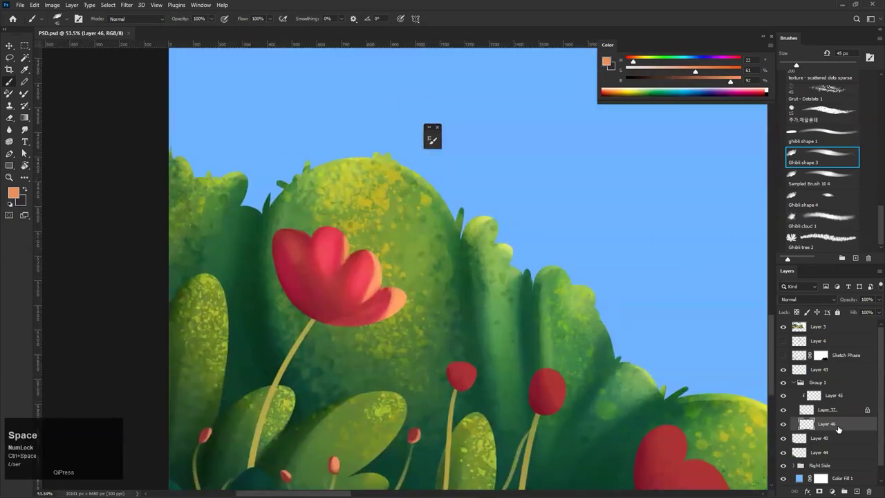
pyautogui.click(821, 416)
pyautogui.click(783, 410)
pyautogui.click(783, 410)
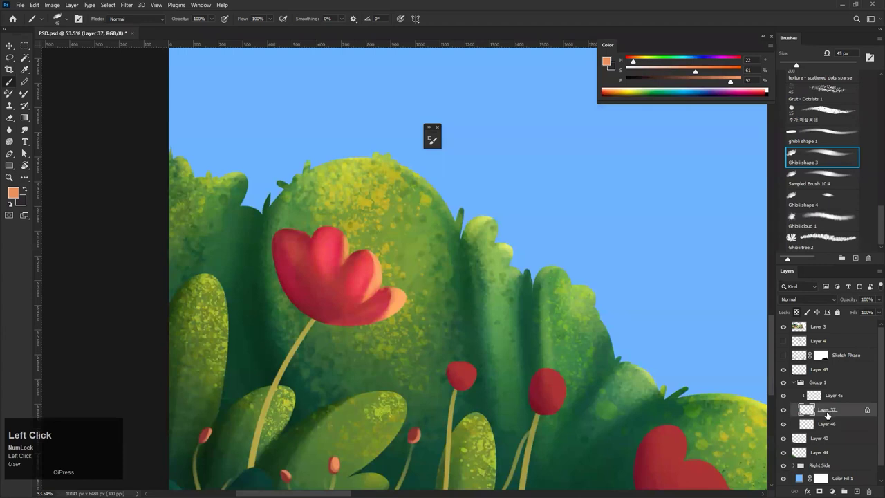
# Start a scalloped Pen path across the large open red flower from its left tip along the base of the back petals
pyautogui.press('p')
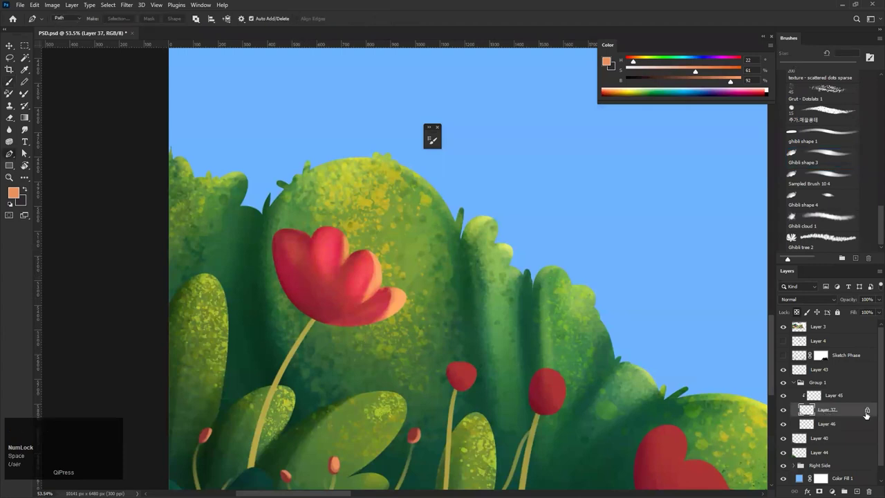
pyautogui.moveTo(338, 278); pyautogui.dragTo(381, 263)
pyautogui.click(299, 239)
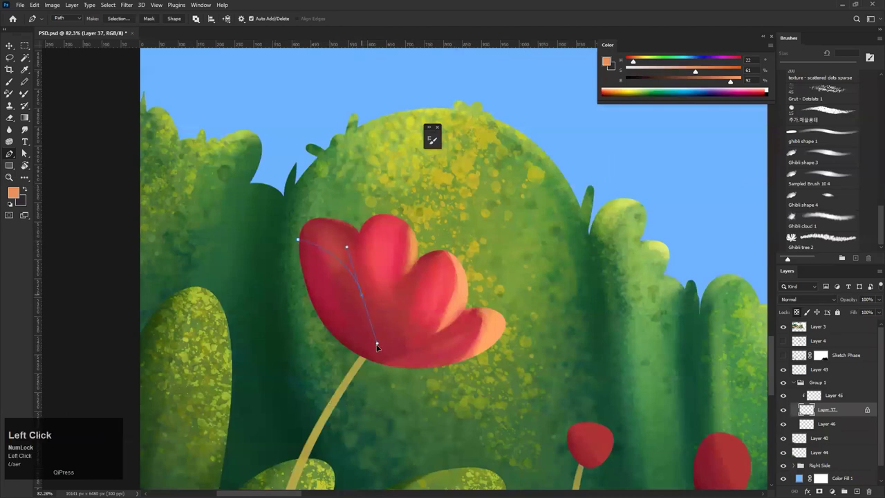
pyautogui.keyDown('alt'); pyautogui.click(363, 296); pyautogui.keyUp('alt')
pyautogui.moveTo(421, 318); pyautogui.dragTo(405, 377)
pyautogui.hotkey('ctrl', 'z')
pyautogui.keyDown('alt'); pyautogui.click(403, 320); pyautogui.keyUp('alt')
# Continue the path to the flower's right petal tip, close it around the underside, and convert it into a selection
pyautogui.moveTo(511, 335); pyautogui.dragTo(531, 382)
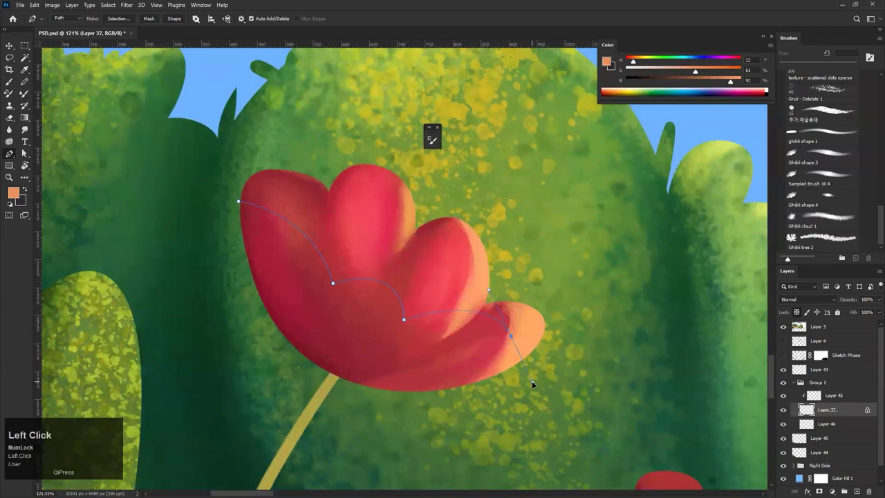
pyautogui.hotkey('ctrl', 'z')
pyautogui.moveTo(536, 349); pyautogui.dragTo(508, 399)
pyautogui.moveTo(195, 250); pyautogui.dragTo(200, 214)
pyautogui.click(240, 205)
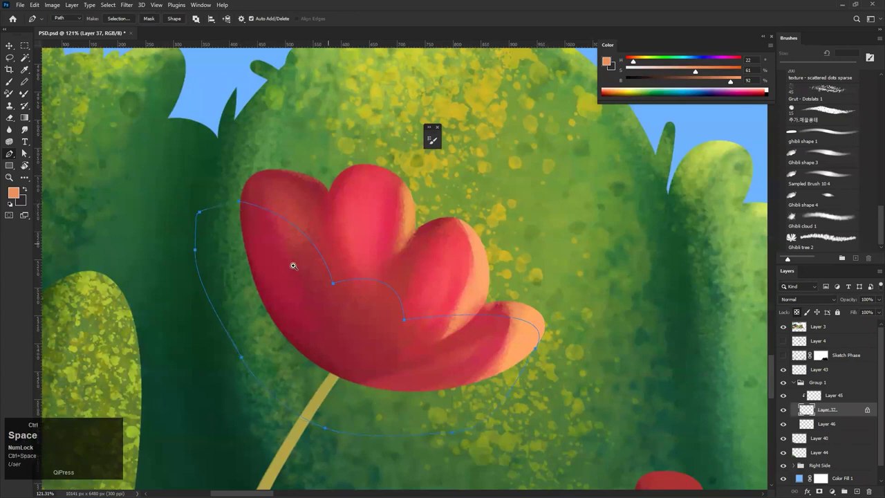
pyautogui.keyDown('alt'); pyautogui.click(292, 263); pyautogui.keyUp('alt')
pyautogui.hotkey('ctrl', 'Return')
# Try filling the selected front petals with light orange sampled from the reference flower
pyautogui.press('i')
pyautogui.moveTo(318, 221); pyautogui.dragTo(277, 221)
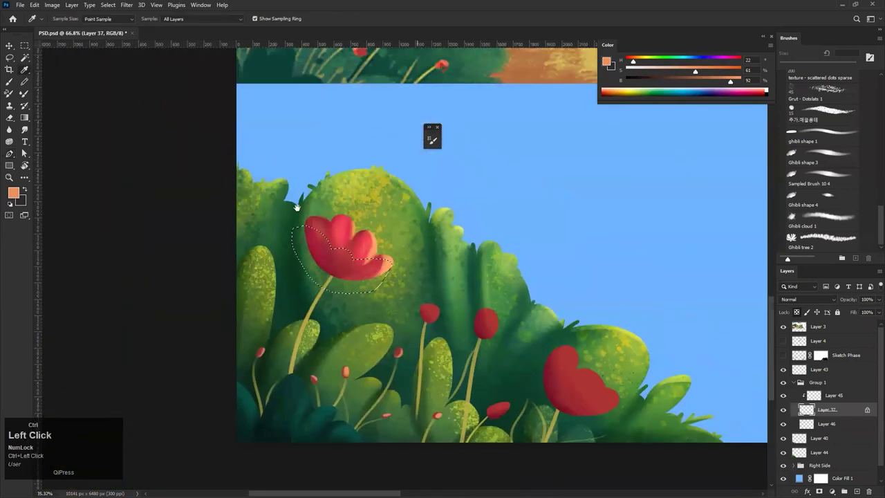
pyautogui.moveTo(304, 92); pyautogui.dragTo(279, 192)
pyautogui.click(268, 80)
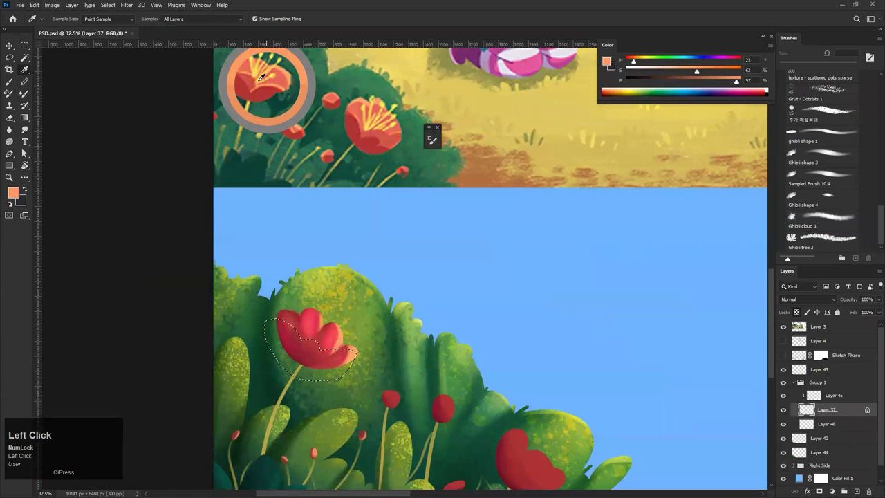
pyautogui.hotkey('alt', 'BackSpace')
pyautogui.moveTo(302, 351); pyautogui.dragTo(291, 329)
pyautogui.hotkey('ctrl', 'z')
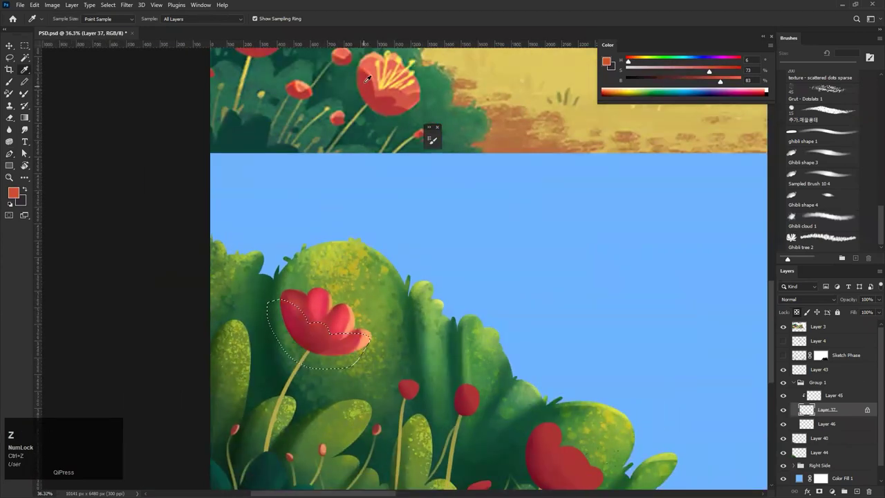
# Shade the selected front petals with sampled reds and a dark red of 51% brightness, and clear the selection
pyautogui.click(367, 79)
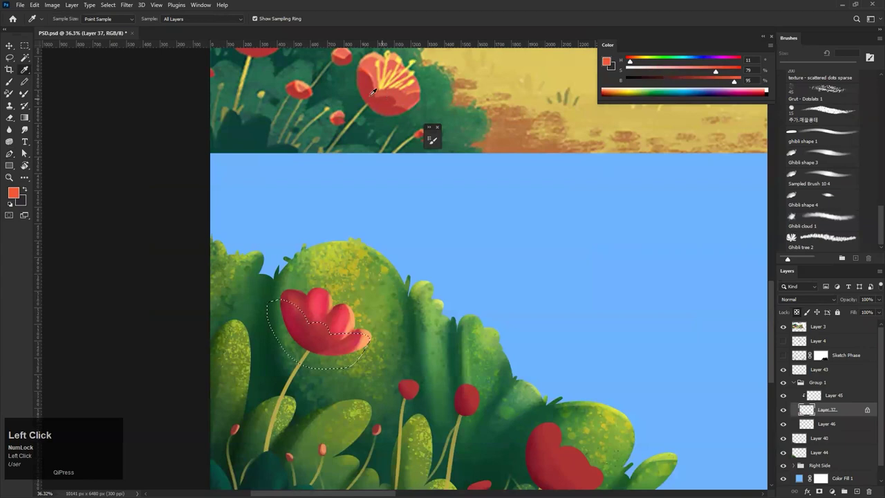
pyautogui.click(372, 84)
pyautogui.click(302, 336)
pyautogui.keyDown('alt'); pyautogui.click(302, 335); pyautogui.keyUp('alt')
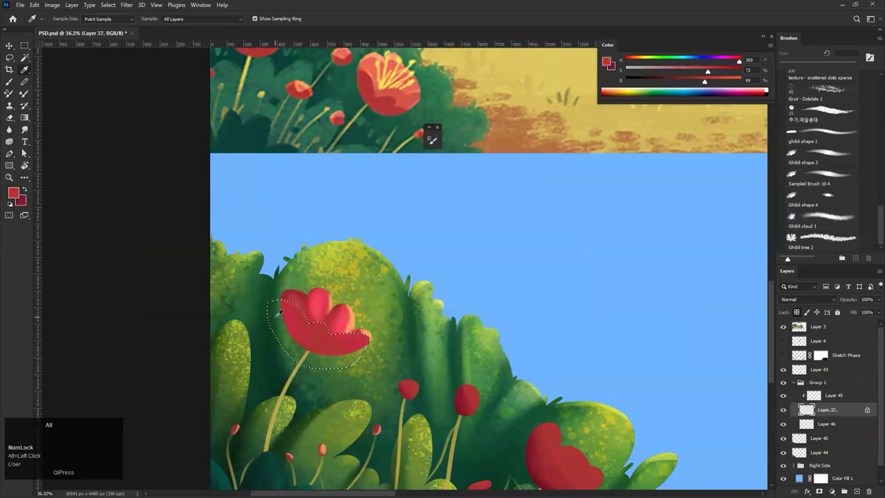
pyautogui.moveTo(331, 346)
pyautogui.mouseDown()
pyautogui.moveTo(321, 356)
pyautogui.moveTo(347, 351)
pyautogui.mouseUp()
pyautogui.moveTo(297, 329); pyautogui.dragTo(340, 322)
pyautogui.hotkey('ctrl', 'z')
pyautogui.click(684, 82)
pyautogui.hotkey('alt', 'BackSpace')
pyautogui.hotkey('ctrl', 'd')
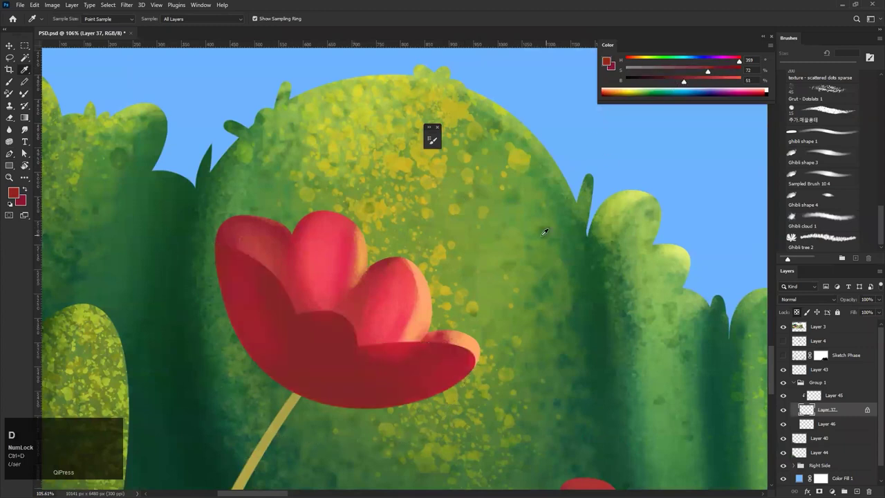
# Try a dark red brush stroke on the petals of the large open flower
pyautogui.moveTo(395, 351)
pyautogui.mouseDown()
pyautogui.moveTo(336, 389)
pyautogui.moveTo(372, 334)
pyautogui.moveTo(450, 367)
pyautogui.moveTo(392, 340)
pyautogui.moveTo(341, 366)
pyautogui.moveTo(317, 325)
pyautogui.moveTo(384, 324)
pyautogui.moveTo(367, 275)
pyautogui.mouseUp()
pyautogui.press('b')
pyautogui.moveTo(404, 298); pyautogui.dragTo(375, 281)
pyautogui.hotkey('ctrl', 'z')
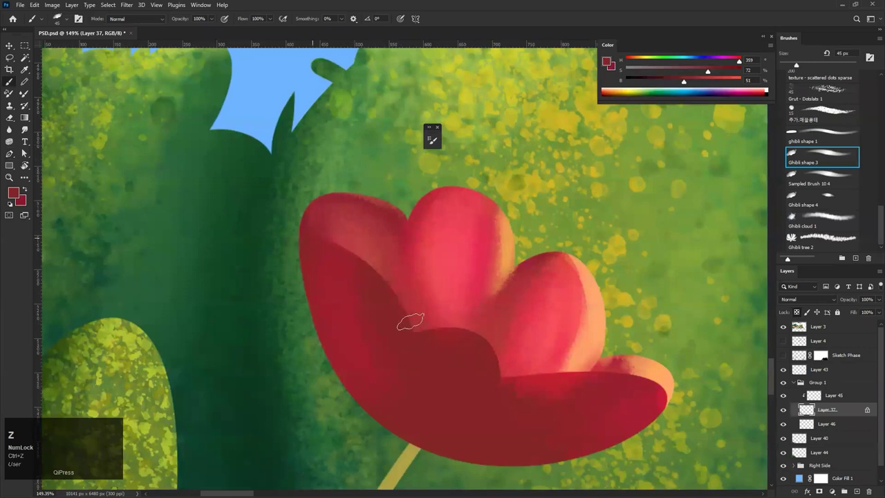
# Sample light orange from the right back petal's highlight, rotate the canvas, and reduce the brush to 35 px
pyautogui.keyDown('alt'); pyautogui.click(591, 301); pyautogui.keyUp('alt')
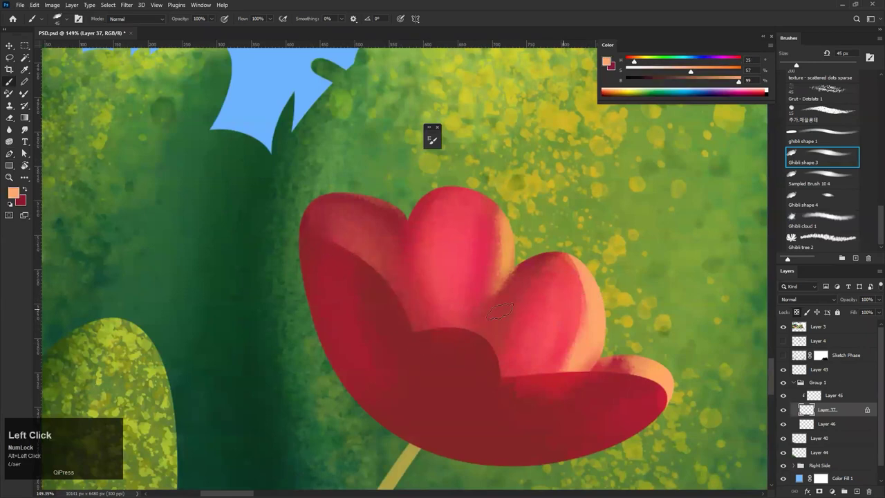
pyautogui.press('r')
pyautogui.moveTo(478, 292)
pyautogui.mouseDown()
pyautogui.moveTo(458, 243)
pyautogui.moveTo(375, 307)
pyautogui.mouseUp()
pyautogui.press('b')
pyautogui.moveTo(297, 320); pyautogui.dragTo(411, 311)
pyautogui.hotkey('ctrl', 'z')
pyautogui.press('[')
# Try painting a light orange rim along the upper edge of the left front petal
pyautogui.moveTo(308, 307); pyautogui.dragTo(447, 300)
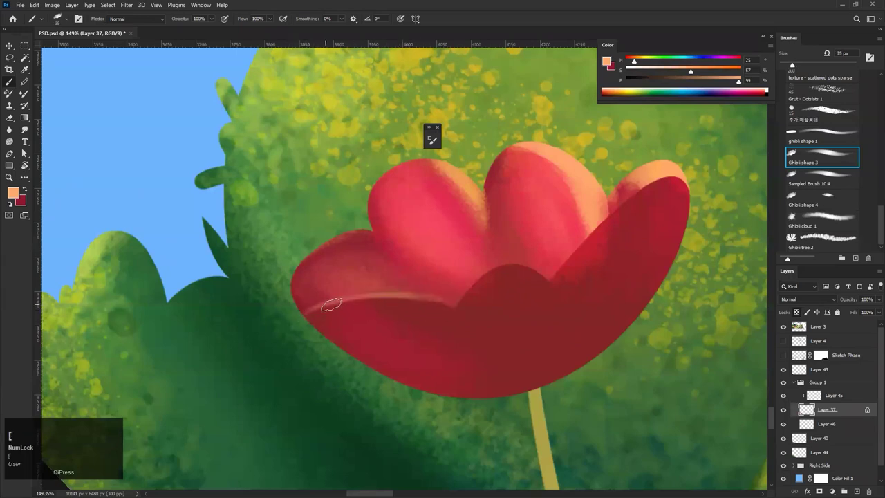
pyautogui.hotkey('ctrl', 'z')
pyautogui.moveTo(310, 306); pyautogui.dragTo(422, 295)
pyautogui.moveTo(353, 304); pyautogui.dragTo(453, 312)
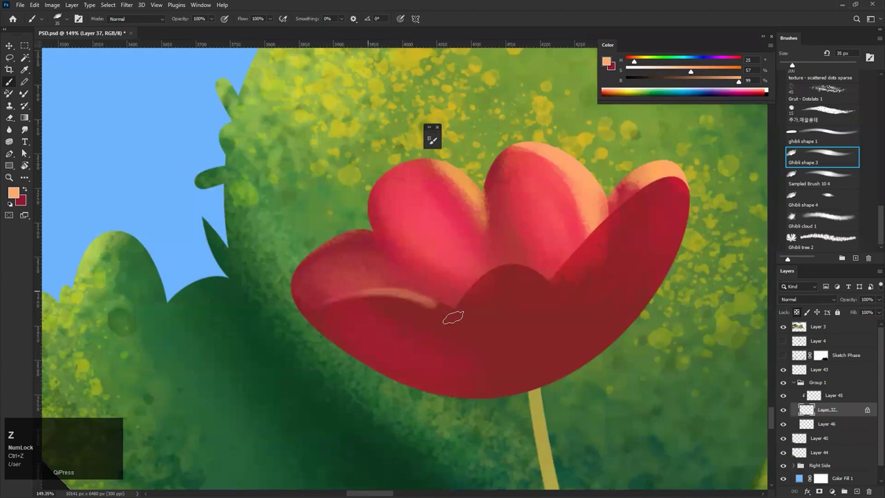
pyautogui.hotkey('ctrl', 'z')
# Sample pink-red from the back petals and paint a thin rim along the left front petal's upper edge
pyautogui.keyDown('alt'); pyautogui.click(342, 294); pyautogui.keyUp('alt')
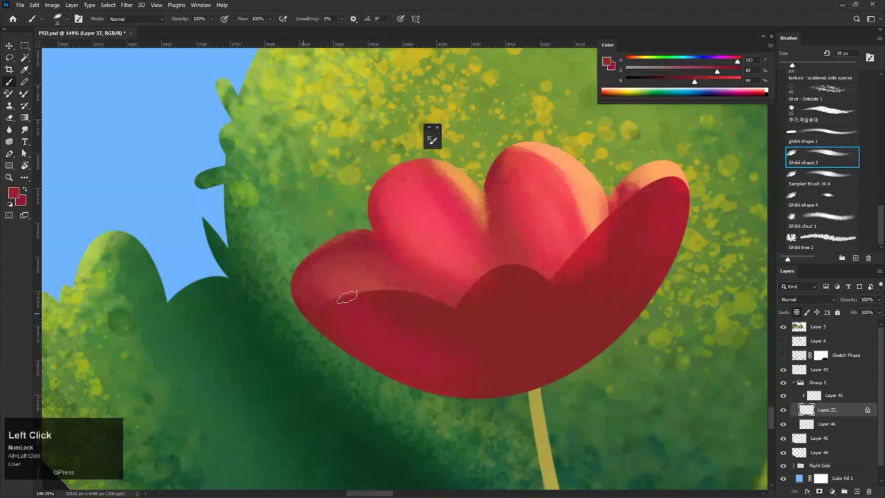
pyautogui.keyDown('alt'); pyautogui.click(432, 236); pyautogui.keyUp('alt')
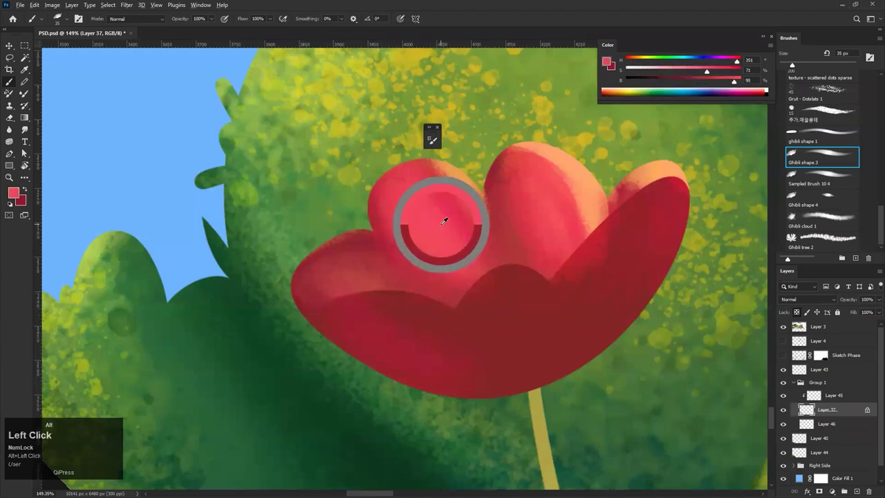
pyautogui.moveTo(312, 306)
pyautogui.mouseDown()
pyautogui.moveTo(436, 302)
pyautogui.moveTo(357, 308)
pyautogui.moveTo(388, 314)
pyautogui.mouseUp()
pyautogui.hotkey('ctrl', 'z')
pyautogui.moveTo(296, 310)
pyautogui.mouseDown()
pyautogui.moveTo(432, 309)
pyautogui.moveTo(367, 307)
pyautogui.moveTo(415, 307)
pyautogui.mouseUp()
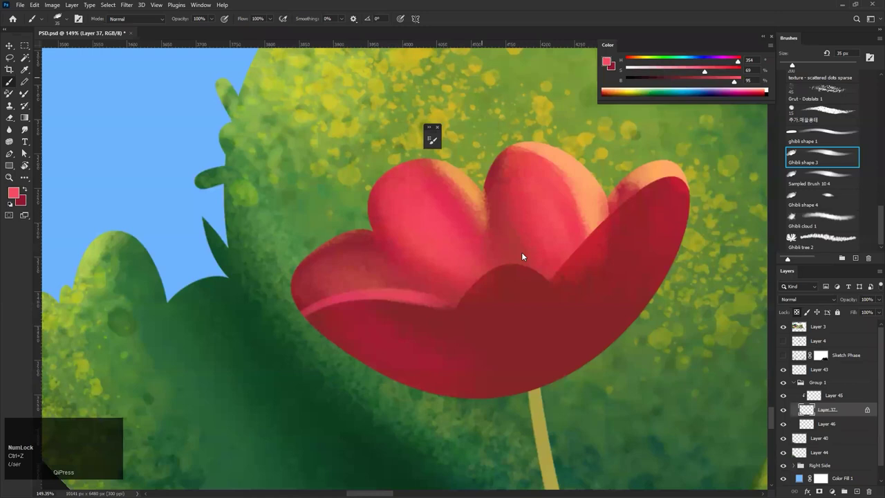
pyautogui.click(530, 421)
pyautogui.moveTo(430, 298); pyautogui.dragTo(383, 302)
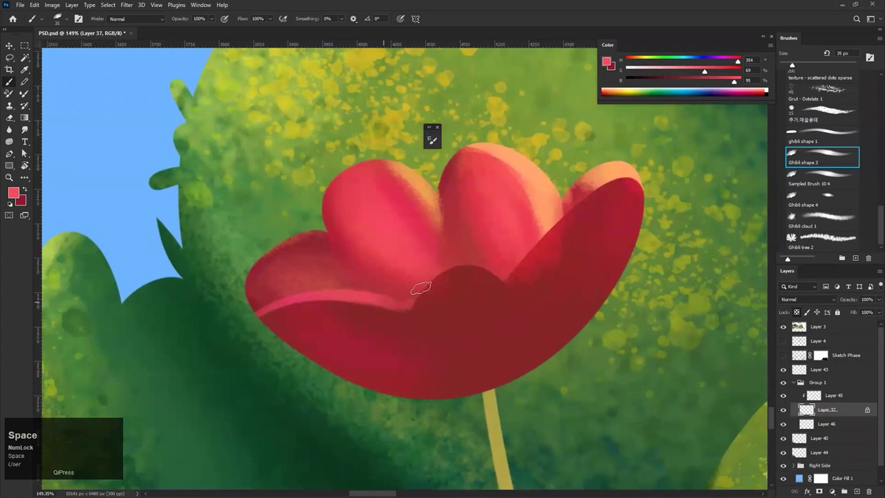
# Try extending the pink-red rim over the middle and right front petals, and undo the brushed rim strokes
pyautogui.moveTo(440, 278); pyautogui.dragTo(425, 298)
pyautogui.moveTo(471, 272); pyautogui.dragTo(423, 295)
pyautogui.moveTo(456, 271)
pyautogui.mouseDown()
pyautogui.moveTo(494, 284)
pyautogui.moveTo(468, 277)
pyautogui.moveTo(445, 311)
pyautogui.moveTo(373, 308)
pyautogui.mouseUp()
pyautogui.hotkey('ctrl', 'z')
pyautogui.moveTo(500, 299); pyautogui.dragTo(549, 285)
pyautogui.hotkey('ctrl', 'z')
pyautogui.hotkey('ctrl', 'z')
pyautogui.hotkey('ctrl', 'z')
pyautogui.hotkey('ctrl', 'z')
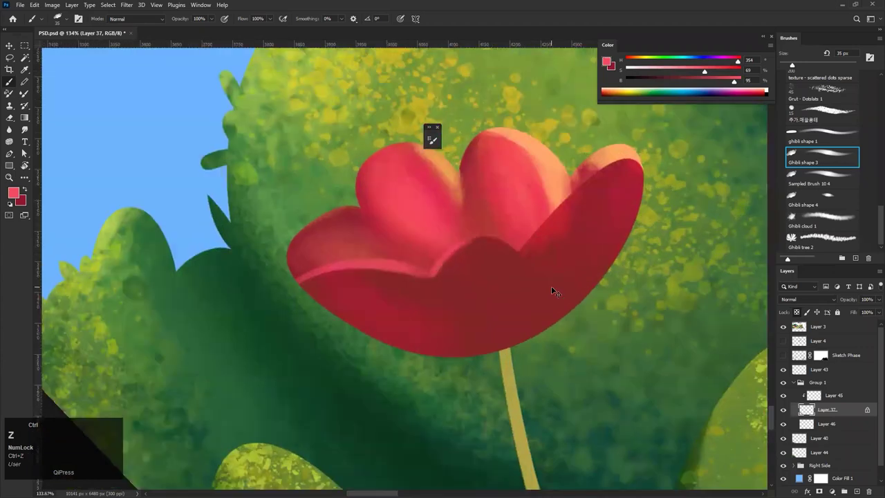
pyautogui.hotkey('ctrl', 'z')
pyautogui.hotkey('ctrl', 'z')
pyautogui.hotkey('ctrl', 'shift', 'z')
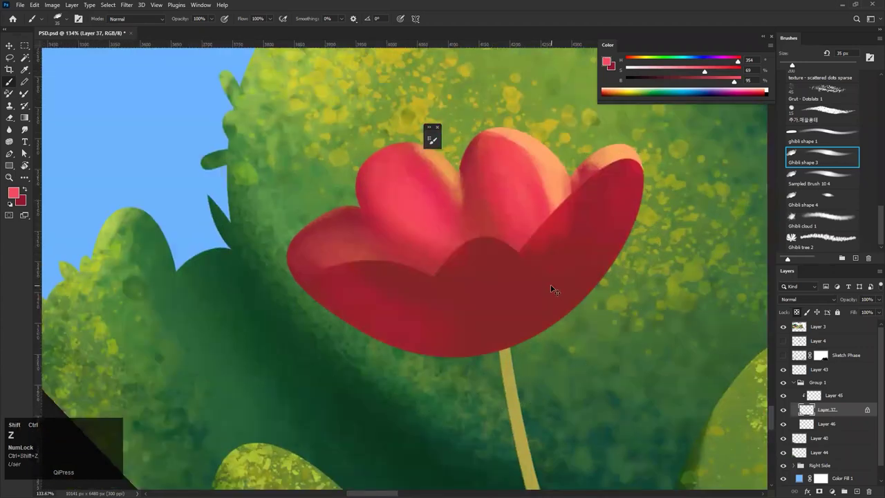
# Draw a Pen path just above the upper edges of the left and middle front petals
pyautogui.press('p')
pyautogui.moveTo(334, 275); pyautogui.dragTo(373, 275)
pyautogui.moveTo(276, 303); pyautogui.dragTo(253, 284)
pyautogui.moveTo(341, 245); pyautogui.dragTo(362, 247)
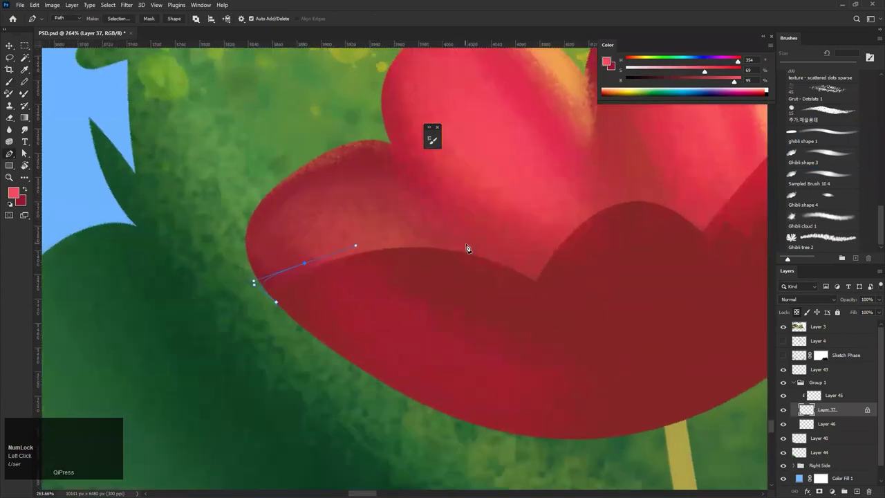
pyautogui.moveTo(466, 244); pyautogui.dragTo(517, 260)
pyautogui.moveTo(470, 244); pyautogui.dragTo(291, 255)
pyautogui.click(455, 209)
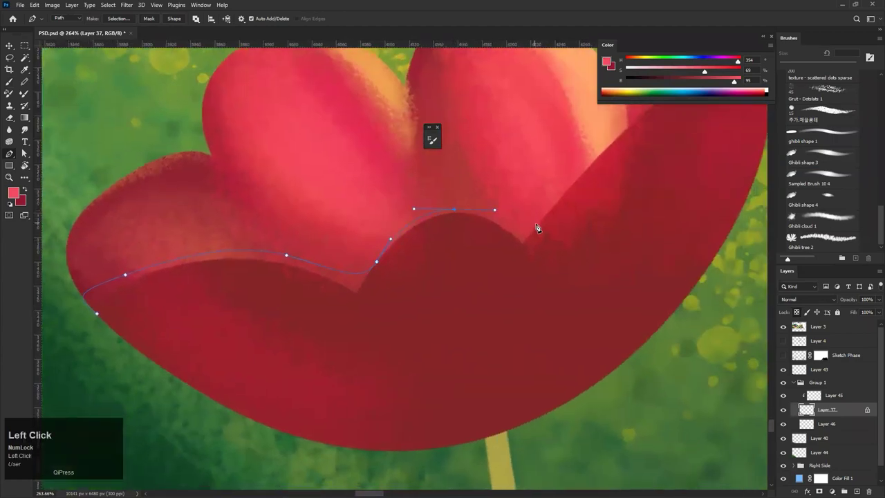
# Continue the rim path along the right front petal's upper edge and around its tip
pyautogui.moveTo(560, 193); pyautogui.dragTo(562, 189)
pyautogui.moveTo(561, 195); pyautogui.dragTo(332, 328)
pyautogui.moveTo(439, 219); pyautogui.dragTo(440, 213)
pyautogui.moveTo(437, 210); pyautogui.dragTo(480, 177)
pyautogui.click(482, 177)
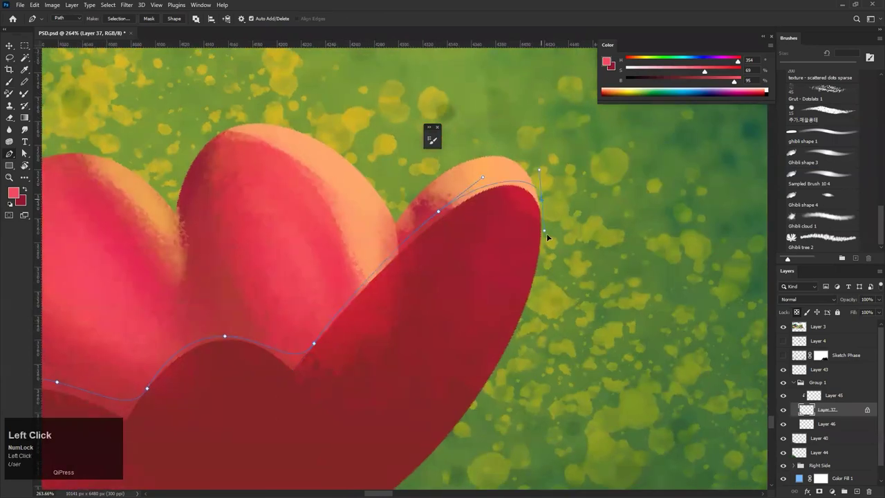
# Trace the path back below the front petals' edges to the left tip, closing a thin rim shape
pyautogui.moveTo(478, 212); pyautogui.dragTo(436, 242)
pyautogui.moveTo(318, 356); pyautogui.dragTo(354, 255)
pyautogui.moveTo(268, 321); pyautogui.dragTo(393, 275)
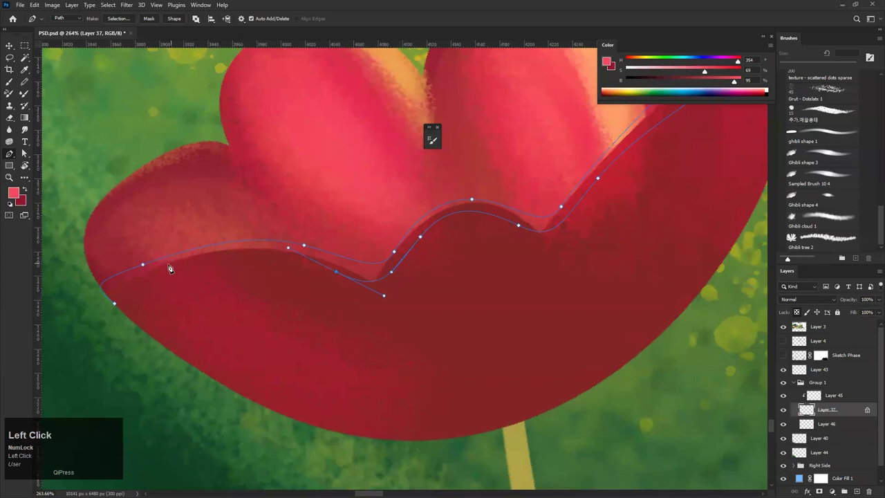
pyautogui.moveTo(121, 309); pyautogui.dragTo(205, 280)
pyautogui.moveTo(416, 234); pyautogui.dragTo(336, 277)
pyautogui.moveTo(446, 225); pyautogui.dragTo(395, 215)
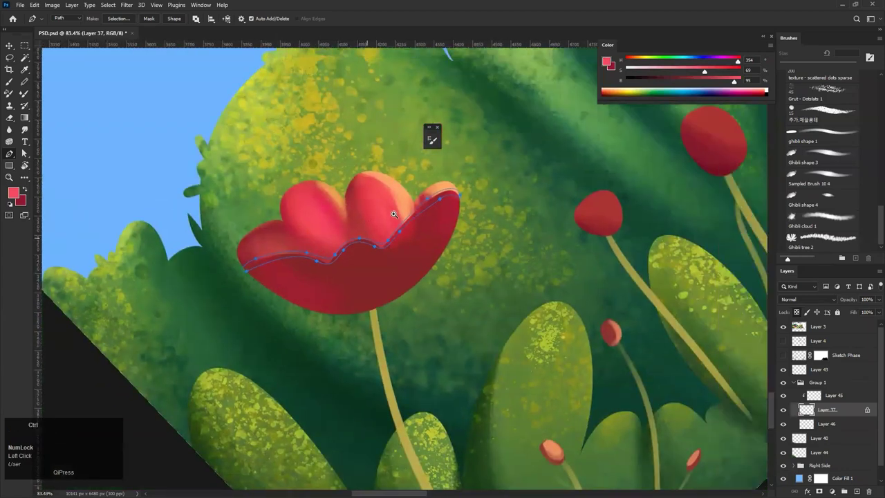
# Turn the rim path into a selection, fill it with the sampled pink-red, and deselect
pyautogui.hotkey('ctrl', 'Return')
pyautogui.hotkey('alt', 'BackSpace')
pyautogui.hotkey('ctrl', 'd')
pyautogui.moveTo(351, 301); pyautogui.dragTo(378, 266)
pyautogui.scroll(-4, 378, 266)
pyautogui.scroll(1, 402, 219)
pyautogui.scroll(-1, 424, 229)
pyautogui.scroll(3, 424, 228)
# Rotate the canvas back upright and thin the pink rim's lower edge with dark red strokes sampled from the front petals
pyautogui.press('r')
pyautogui.moveTo(528, 202); pyautogui.dragTo(484, 271)
pyautogui.moveTo(478, 204)
pyautogui.mouseDown()
pyautogui.moveTo(399, 265)
pyautogui.moveTo(546, 236)
pyautogui.mouseUp()
pyautogui.press('b')
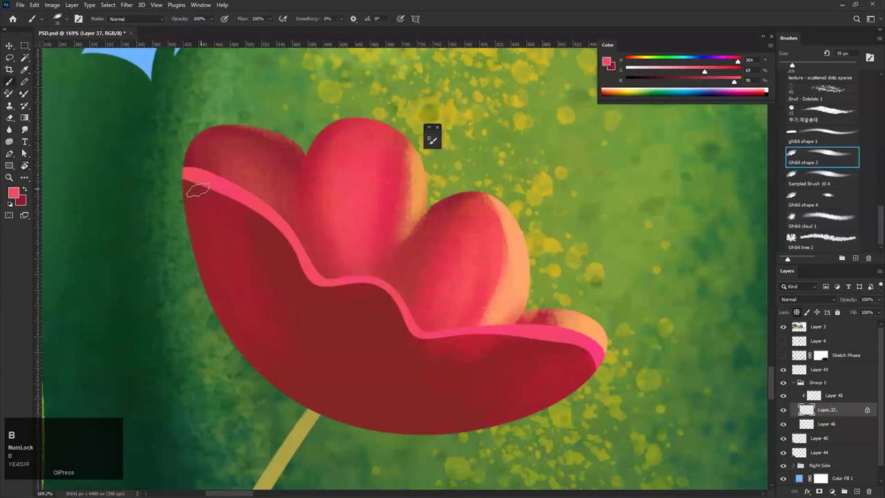
pyautogui.keyDown('alt'); pyautogui.click(194, 193); pyautogui.keyUp('alt')
pyautogui.hotkey('ctrl', 'z')
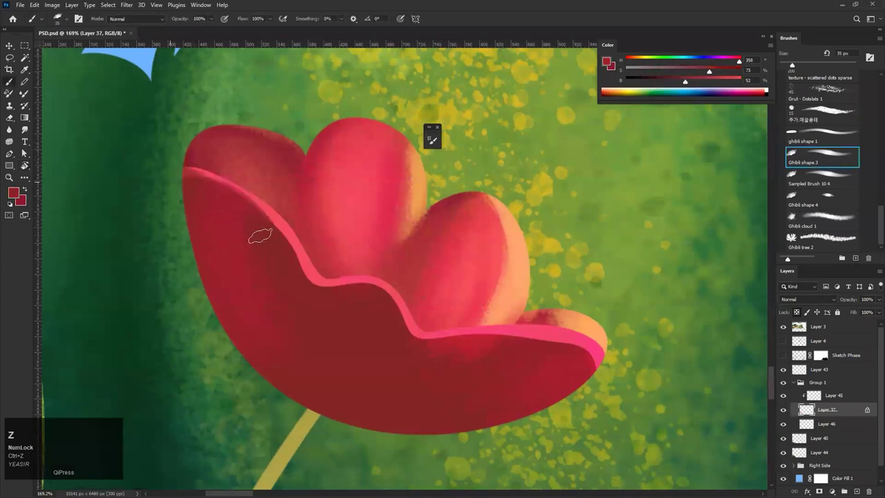
pyautogui.moveTo(233, 219)
pyautogui.mouseDown()
pyautogui.moveTo(293, 283)
pyautogui.moveTo(364, 306)
pyautogui.moveTo(398, 341)
pyautogui.mouseUp()
pyautogui.hotkey('ctrl', 'z')
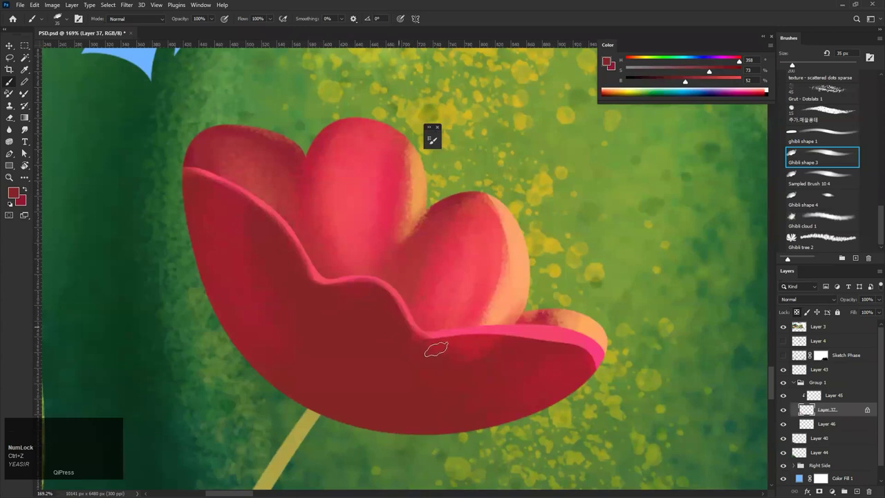
pyautogui.moveTo(438, 355)
pyautogui.mouseDown()
pyautogui.moveTo(495, 349)
pyautogui.moveTo(469, 349)
pyautogui.moveTo(589, 369)
pyautogui.moveTo(550, 369)
pyautogui.mouseUp()
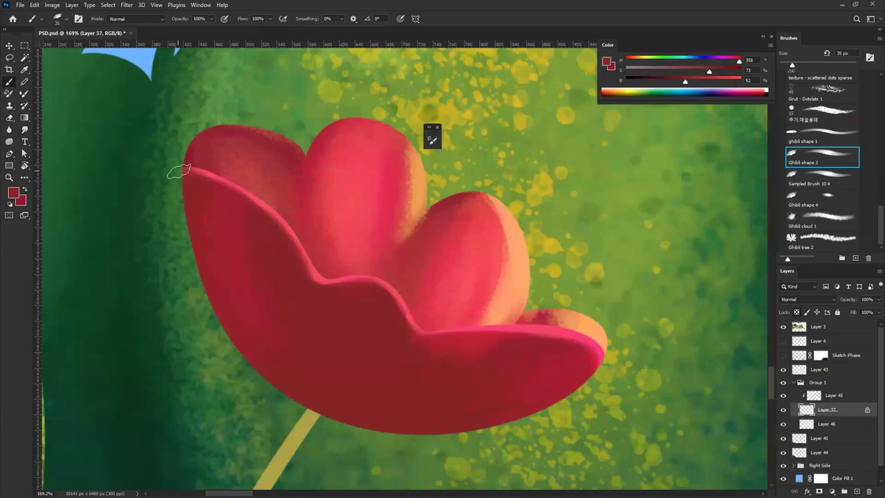
# Sample the light pink-red from the right back petal and set up the Ghibli shape 4 brush at 400 px
pyautogui.moveTo(325, 227); pyautogui.dragTo(251, 270)
pyautogui.moveTo(365, 245); pyautogui.dragTo(280, 248)
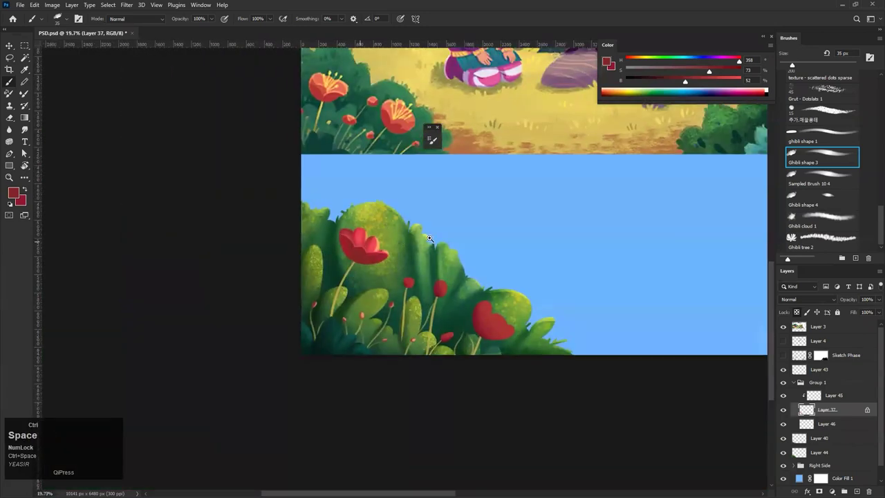
pyautogui.moveTo(428, 238); pyautogui.dragTo(406, 247)
pyautogui.keyDown('alt'); pyautogui.click(436, 240); pyautogui.keyUp('alt')
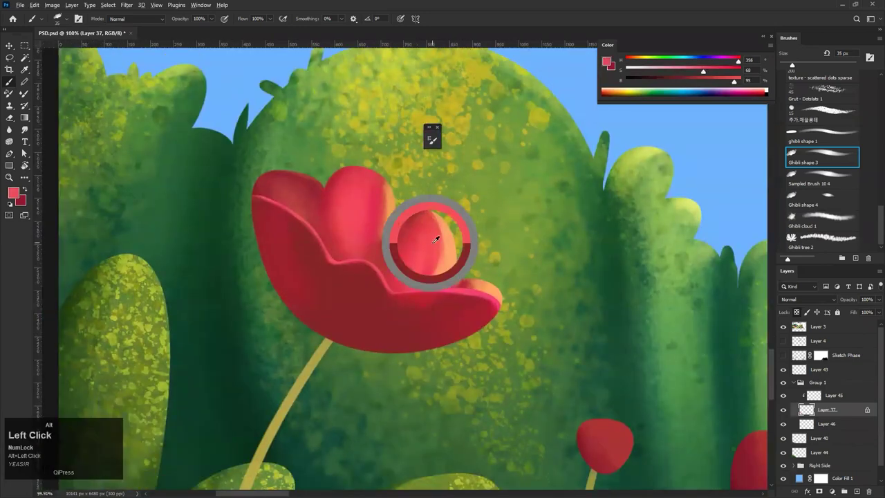
pyautogui.press(']')
pyautogui.press(']')
pyautogui.press(']')
pyautogui.press(']')
pyautogui.press(']')
pyautogui.press(']')
pyautogui.press(']')
pyautogui.press(']')
pyautogui.press(']')
pyautogui.press(']')
pyautogui.press(']')
pyautogui.click(794, 201)
pyautogui.press(']')
pyautogui.press(']')
pyautogui.press(']')
pyautogui.press(']')
pyautogui.press(']')
pyautogui.press('[')
pyautogui.press('[')
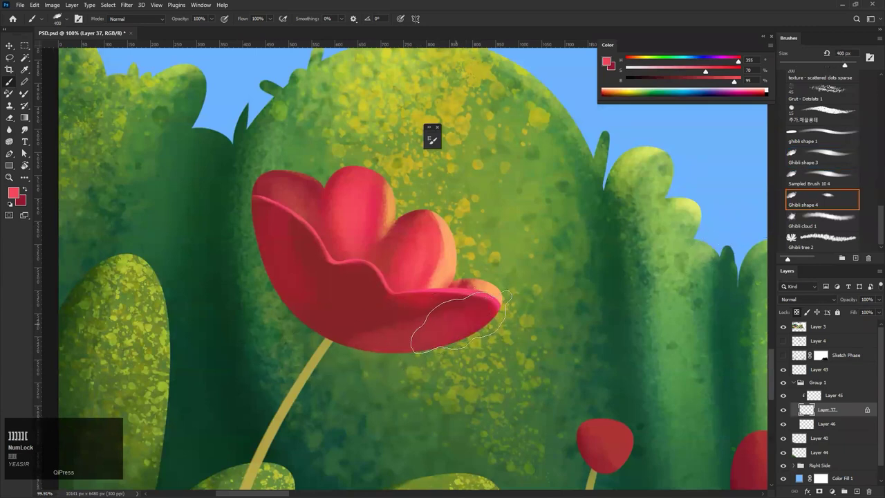
# Undo the oversized brush stroke and paint soft pink-red highlights inside the three front petals with the brush reduced to 200 px
pyautogui.hotkey('ctrl', 'z')
pyautogui.moveTo(465, 314); pyautogui.dragTo(311, 354)
pyautogui.press('[')
pyautogui.press('[')
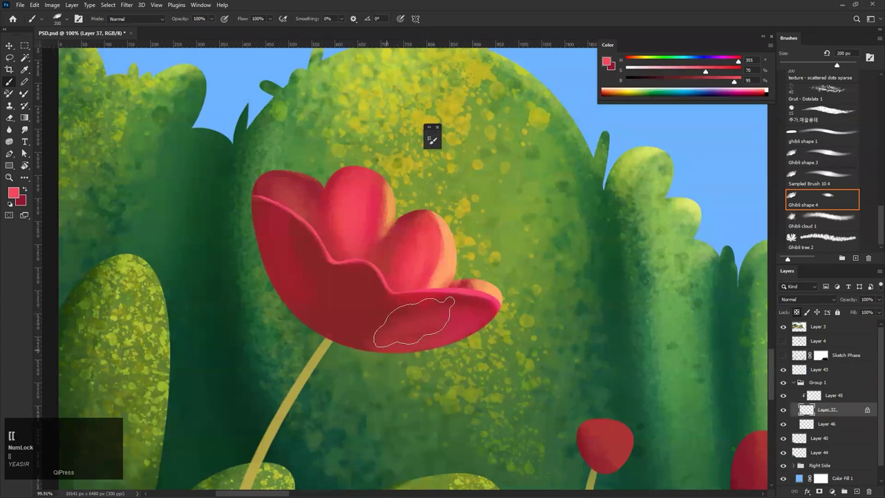
pyautogui.moveTo(278, 250)
pyautogui.mouseDown()
pyautogui.moveTo(272, 237)
pyautogui.moveTo(233, 280)
pyautogui.mouseUp()
pyautogui.moveTo(368, 281)
pyautogui.mouseDown()
pyautogui.moveTo(279, 337)
pyautogui.moveTo(440, 279)
pyautogui.mouseUp()
pyautogui.moveTo(257, 210); pyautogui.dragTo(254, 325)
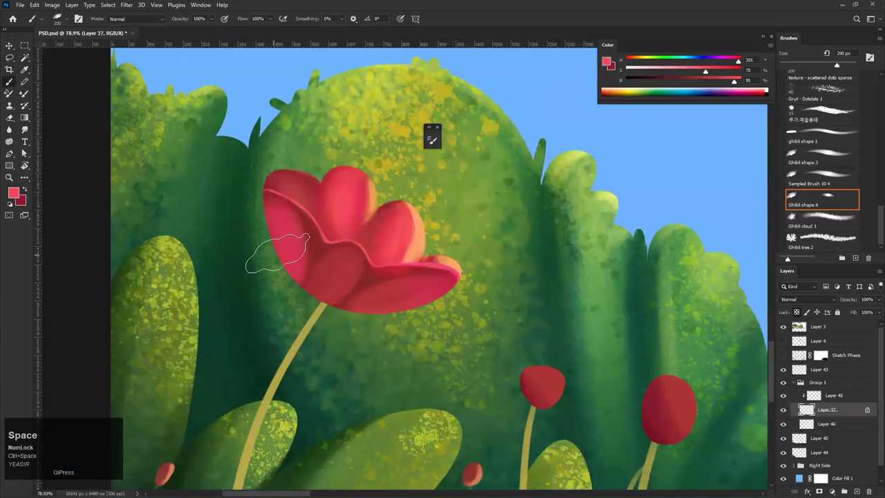
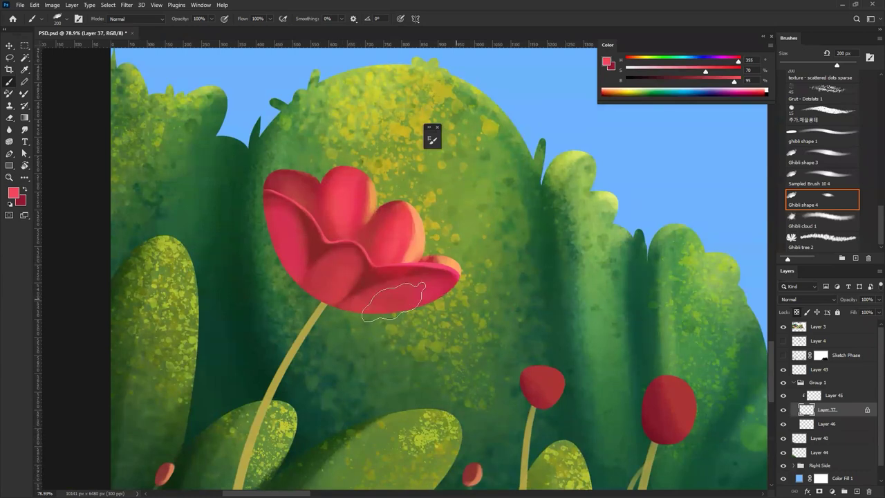
pyautogui.moveTo(566, 254); pyautogui.dragTo(681, 239)
# Add a clipped layer directly above the front petals' layer and set its blending mode to Multiply
pyautogui.click(853, 400)
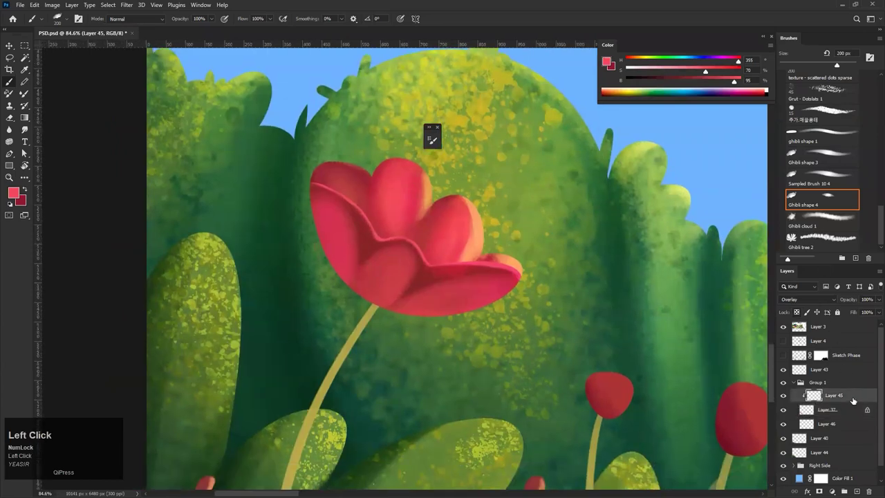
pyautogui.click(840, 412)
pyautogui.click(856, 491)
pyautogui.click(799, 299)
pyautogui.click(794, 304)
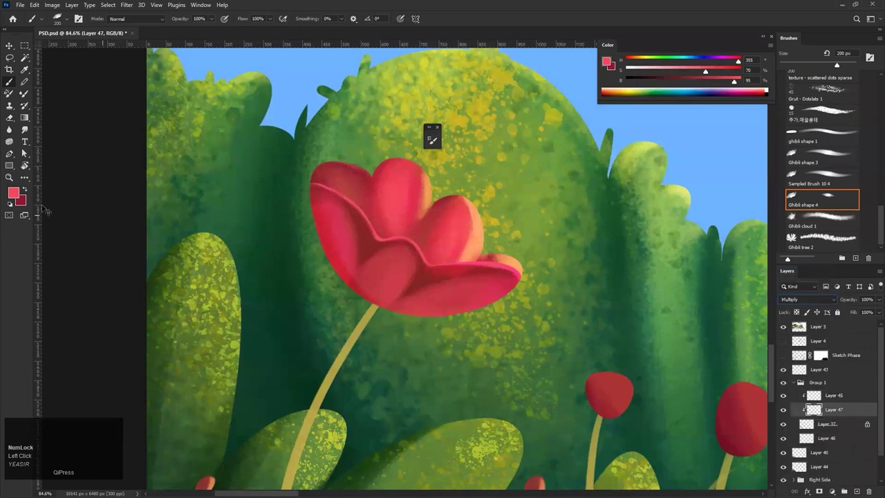
# Try shading the front petals on the Multiply layer with the swapped dark red, and undo the strokes
pyautogui.click(25, 189)
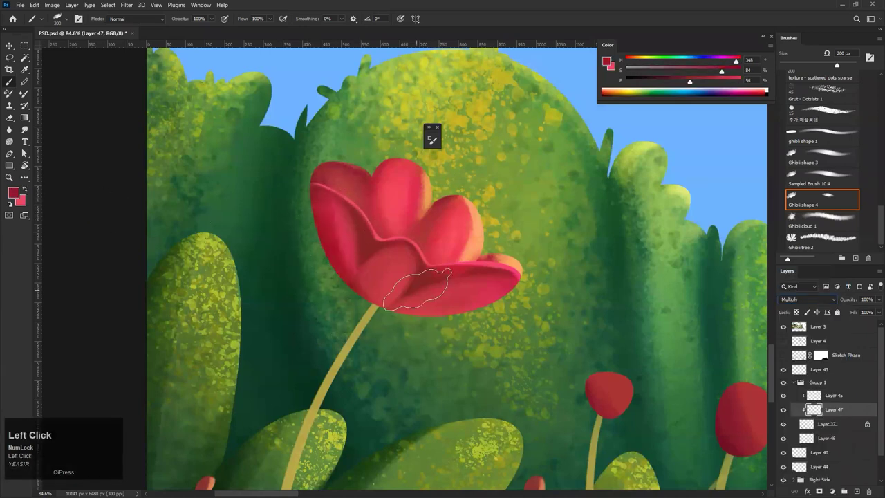
pyautogui.moveTo(415, 318)
pyautogui.mouseDown()
pyautogui.moveTo(494, 302)
pyautogui.moveTo(401, 307)
pyautogui.mouseUp()
pyautogui.hotkey('ctrl', 'space')
pyautogui.moveTo(437, 280)
pyautogui.mouseDown()
pyautogui.moveTo(401, 320)
pyautogui.moveTo(431, 279)
pyautogui.mouseUp()
pyautogui.hotkey('ctrl', 'z')
pyautogui.hotkey('ctrl', 'z')
pyautogui.hotkey('ctrl', 'z')
pyautogui.hotkey('ctrl', 'z')
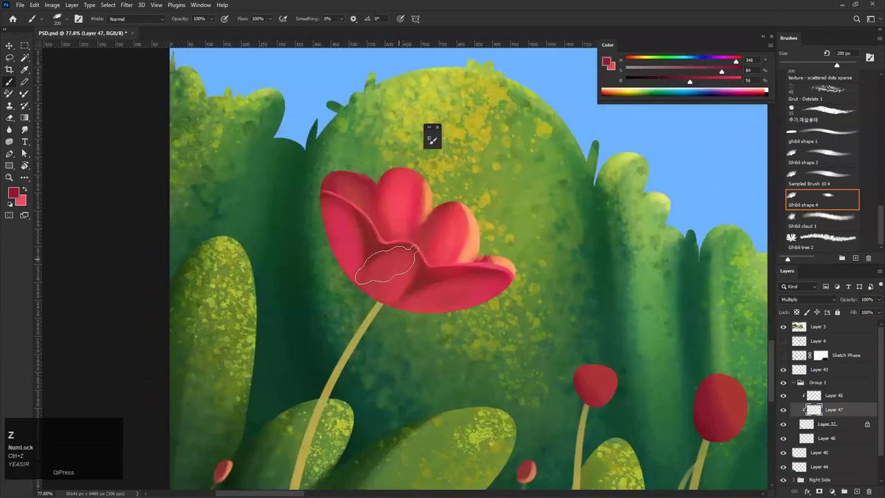
# Try broader dark red shading on the front petals with the brush enlarged to 500 px, and undo it
pyautogui.press(']')
pyautogui.press(']')
pyautogui.press(']')
pyautogui.press(']')
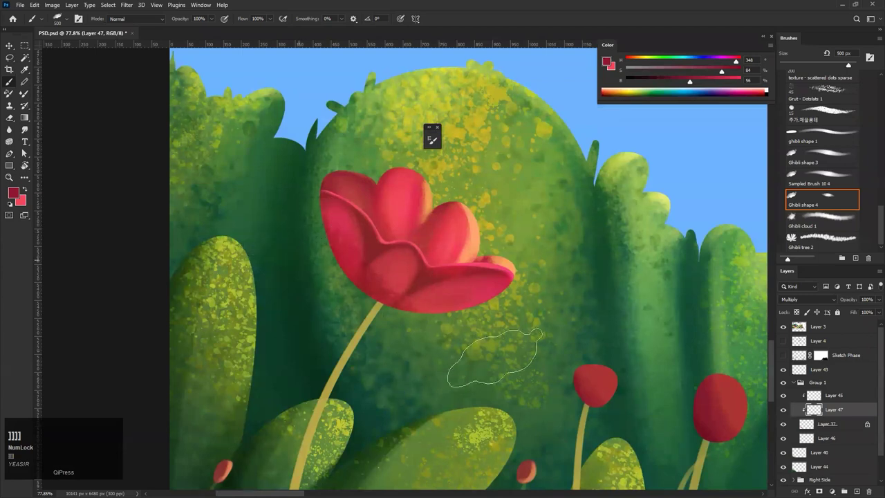
pyautogui.hotkey('ctrl', 'z')
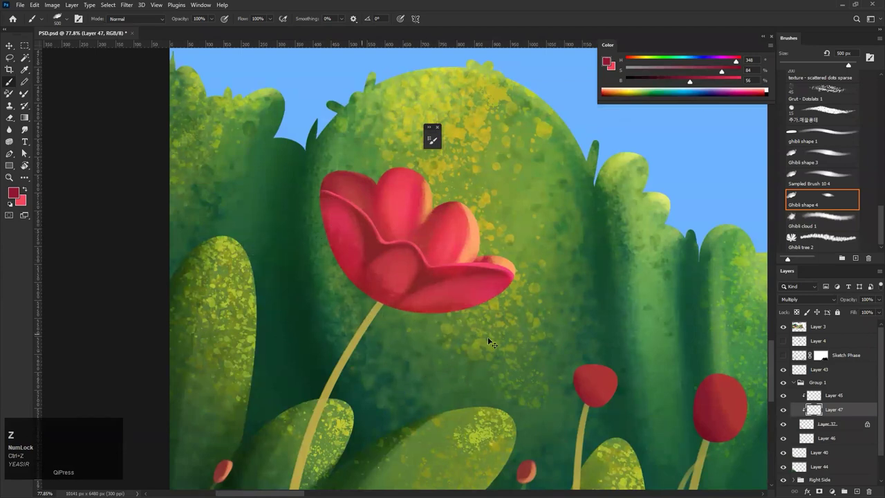
# Shade the front petals' lower edges and folds with dark red, using the brush reduced to 90 px
pyautogui.keyDown('ctrl'); pyautogui.click(387, 247); pyautogui.keyUp('ctrl')
pyautogui.press('[')
pyautogui.press('[')
pyautogui.press('[')
pyautogui.press('[')
pyautogui.press('[')
pyautogui.press('[')
pyautogui.press('[')
pyautogui.press('[')
pyautogui.press('[')
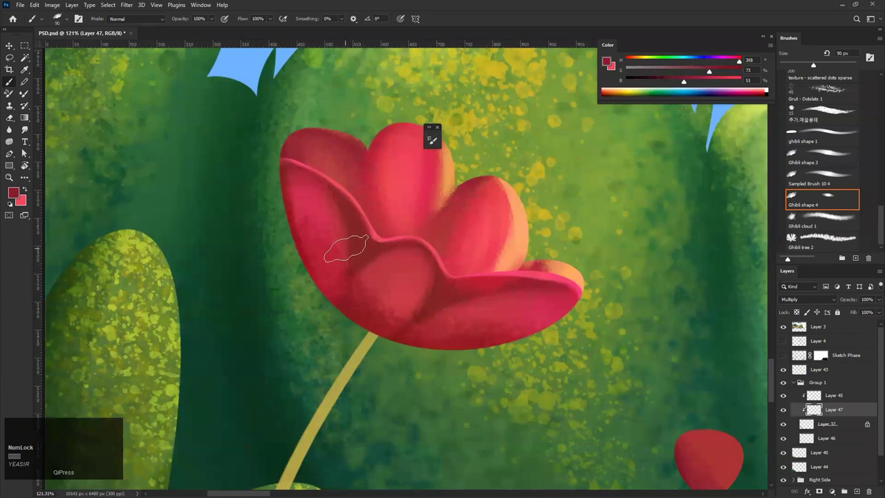
# Refine the front petals' shading with a 50 px brush, sampling the dark red between the back petals and lowering its brightness to 38%
pyautogui.press('[')
pyautogui.press('[')
pyautogui.keyDown('alt'); pyautogui.click(447, 217); pyautogui.keyUp('alt')
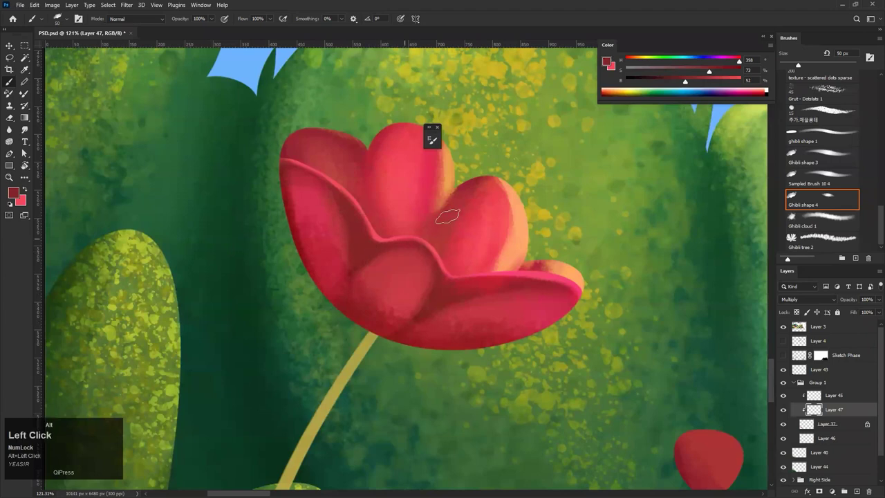
pyautogui.click(669, 80)
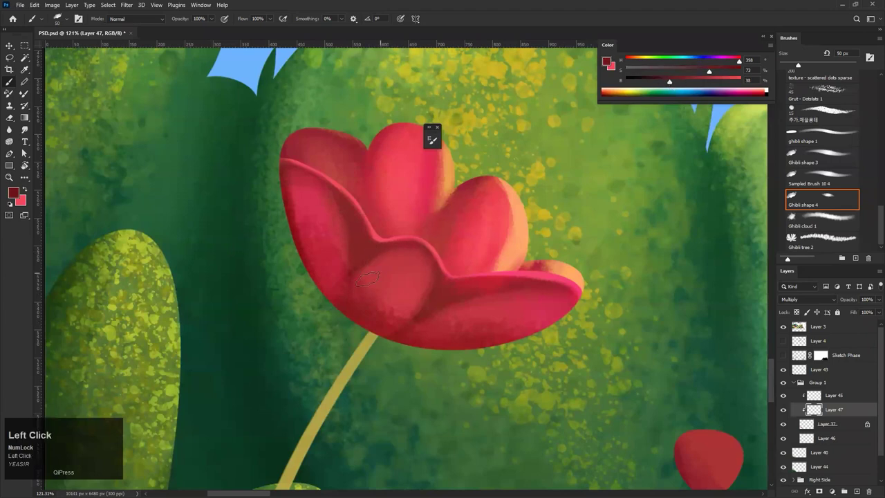
# Paint dark red shading around the front-center petal on Layer 47 with the 50 px brush
pyautogui.moveTo(408, 241); pyautogui.dragTo(340, 304)
pyautogui.hotkey('ctrl', 'z')
pyautogui.moveTo(378, 245); pyautogui.dragTo(379, 319)
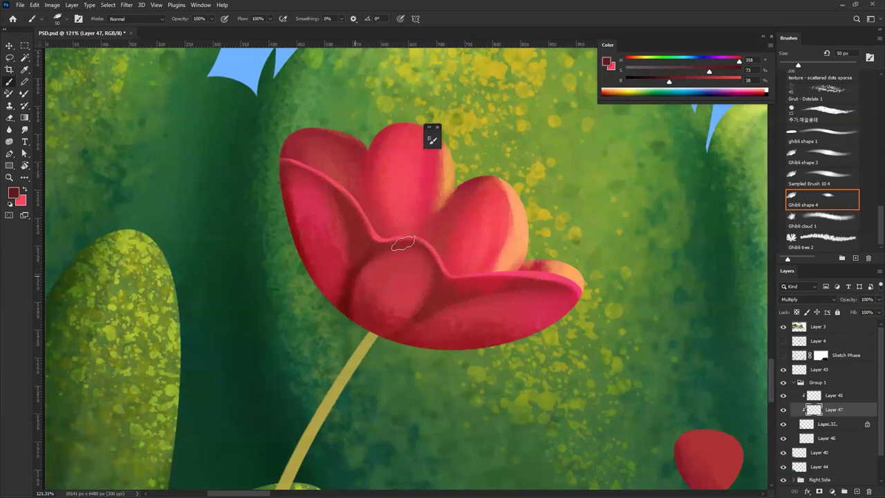
pyautogui.moveTo(305, 246); pyautogui.dragTo(322, 291)
pyautogui.moveTo(432, 305); pyautogui.dragTo(383, 332)
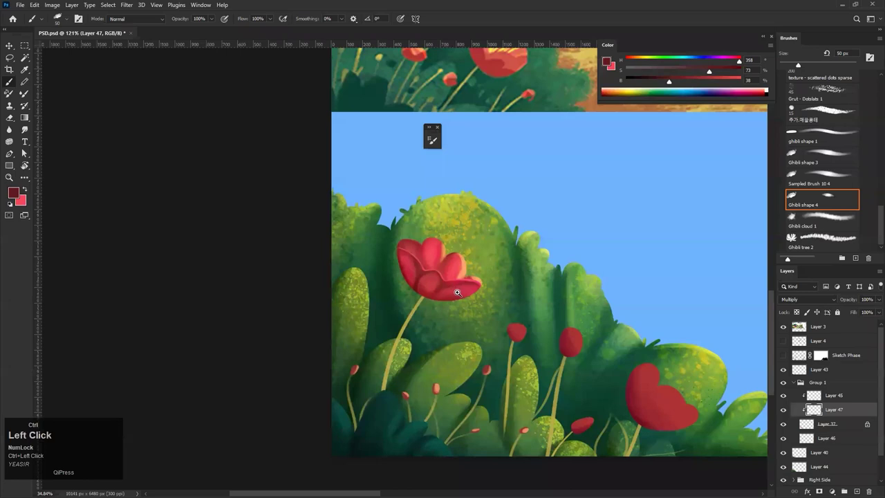
pyautogui.moveTo(457, 293); pyautogui.dragTo(511, 293)
# Sample a dark red (H 358, S 73, B 52) and deepen the front petals' shading with a 90 px brush
pyautogui.keyDown('alt'); pyautogui.click(346, 240); pyautogui.keyUp('alt')
pyautogui.press(']')
pyautogui.press(']')
pyautogui.press(']')
pyautogui.press(']')
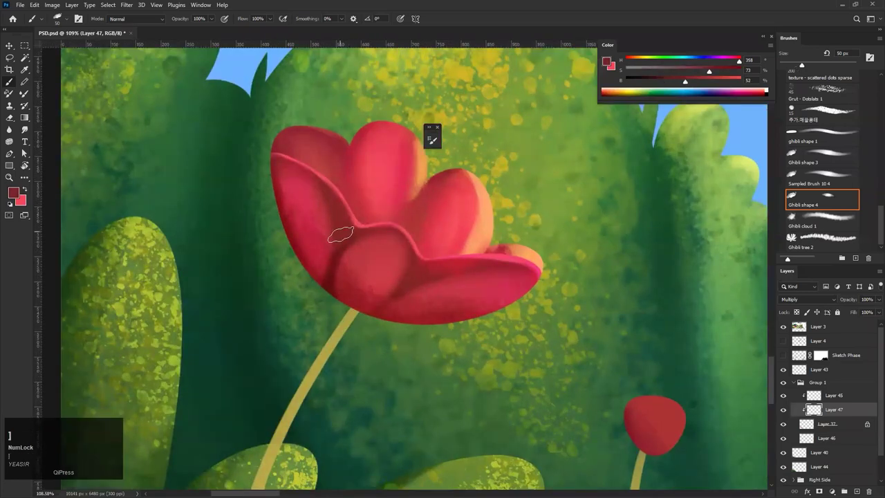
pyautogui.hotkey('ctrl', 'z')
pyautogui.hotkey('ctrl', 'z')
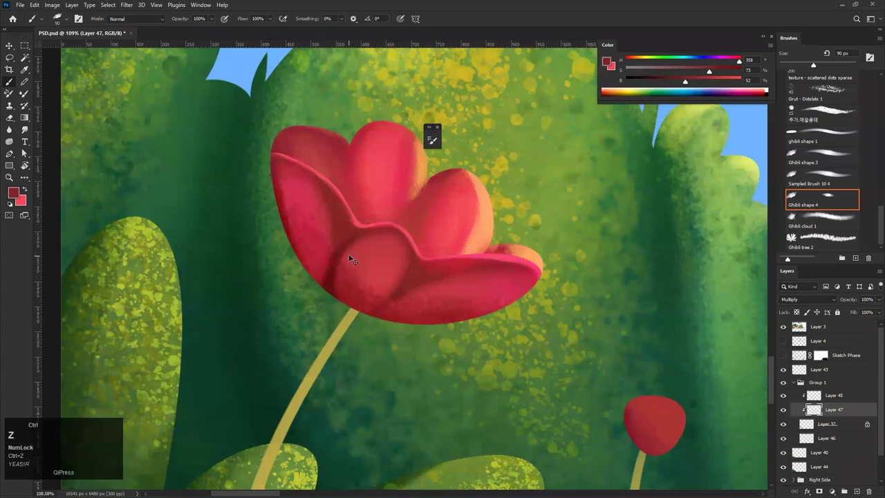
pyautogui.hotkey('ctrl', 'z')
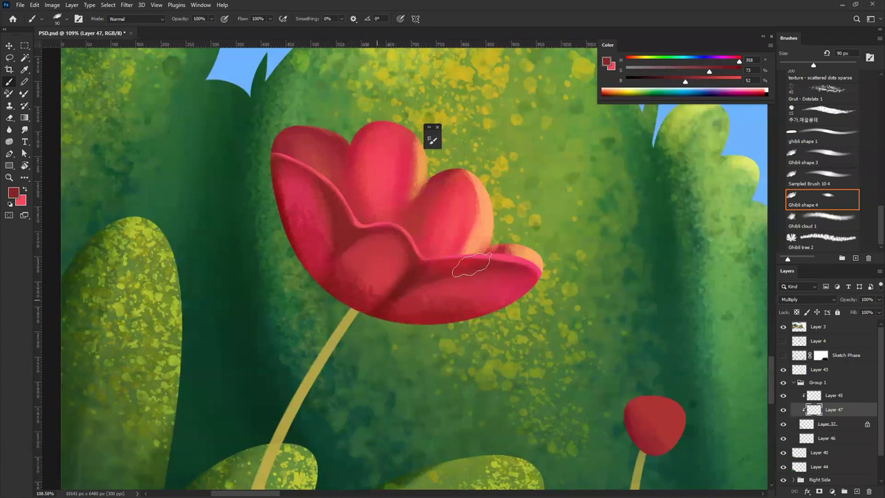
pyautogui.moveTo(408, 285); pyautogui.dragTo(393, 320)
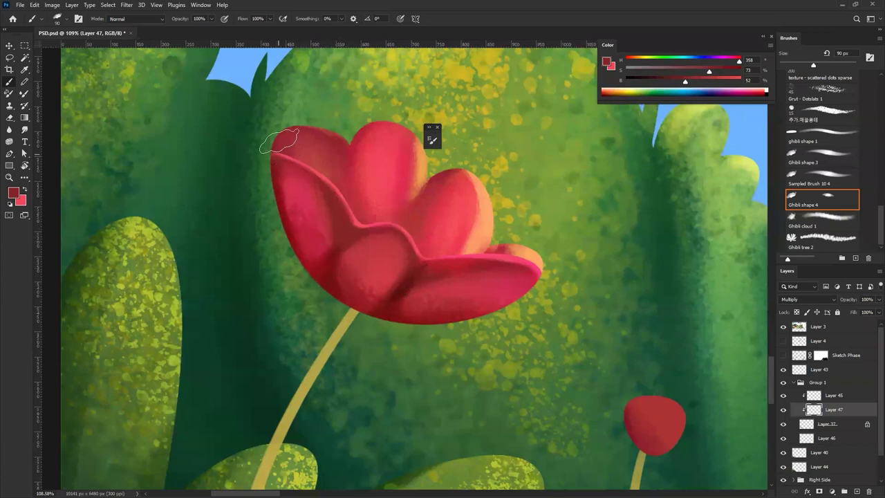
# Reduce the brush to 60 px and shade the back petals where they overlap and meet the front rim
pyautogui.hotkey('ctrl', 'z')
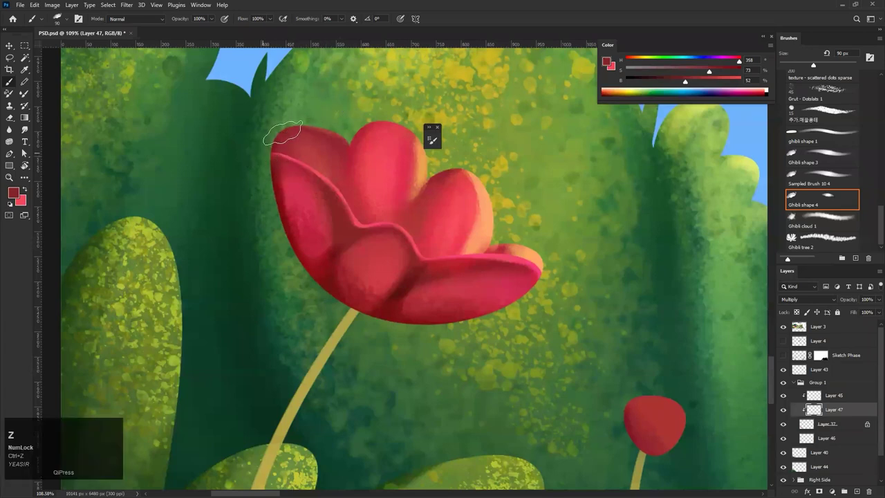
pyautogui.press('[')
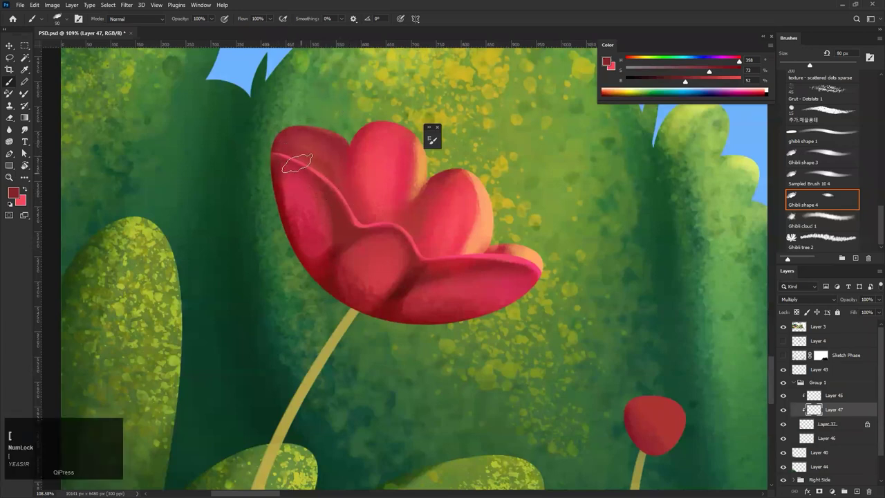
pyautogui.hotkey('ctrl', 'z')
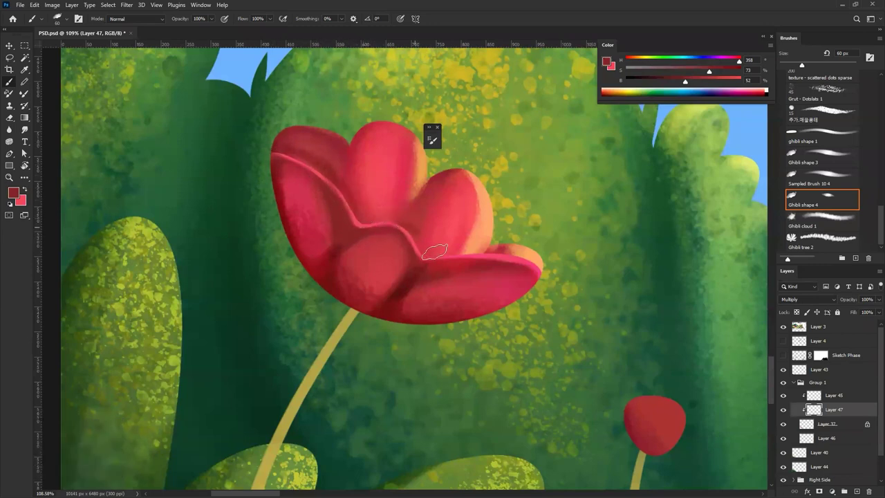
pyautogui.hotkey('ctrl', 'z')
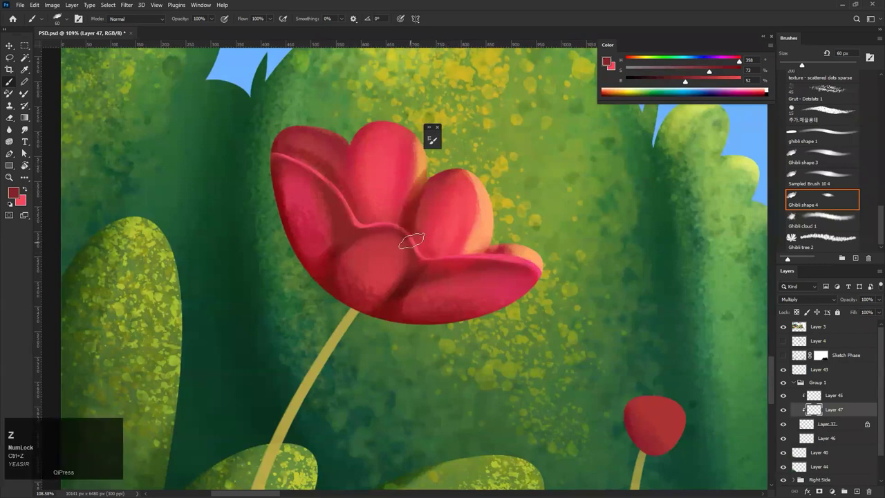
# Sample a crimson (H 351, S 78, B 58) and add shading to the upper back petals
pyautogui.keyDown('alt'); pyautogui.click(442, 173); pyautogui.keyUp('alt')
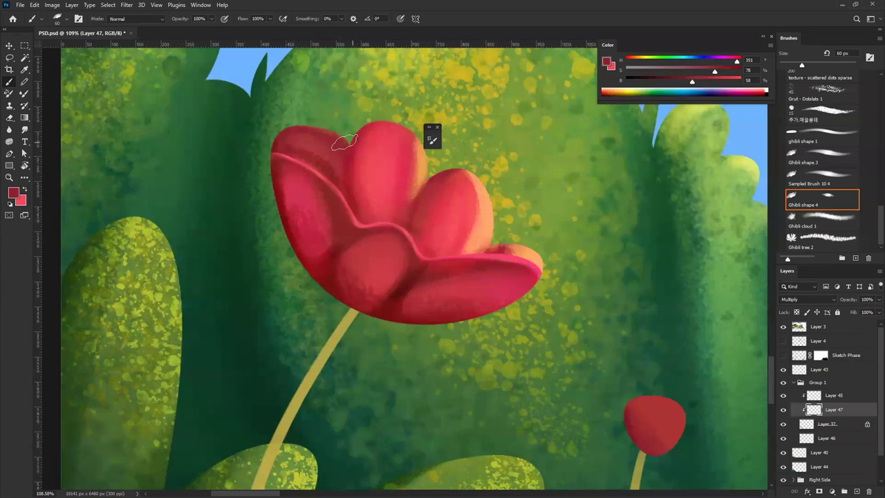
pyautogui.moveTo(385, 163); pyautogui.dragTo(372, 185)
pyautogui.hotkey('ctrl', 'z')
pyautogui.moveTo(374, 133); pyautogui.dragTo(274, 289)
pyautogui.press('ctrl')
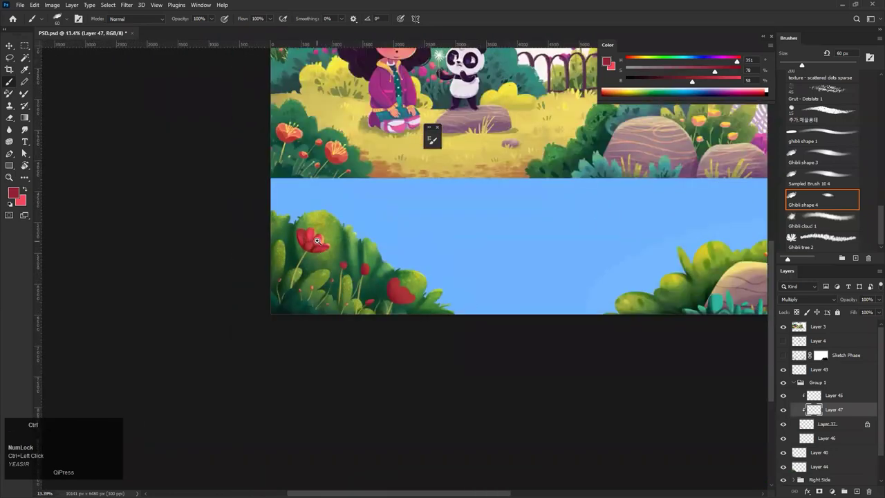
pyautogui.moveTo(343, 239); pyautogui.dragTo(385, 208)
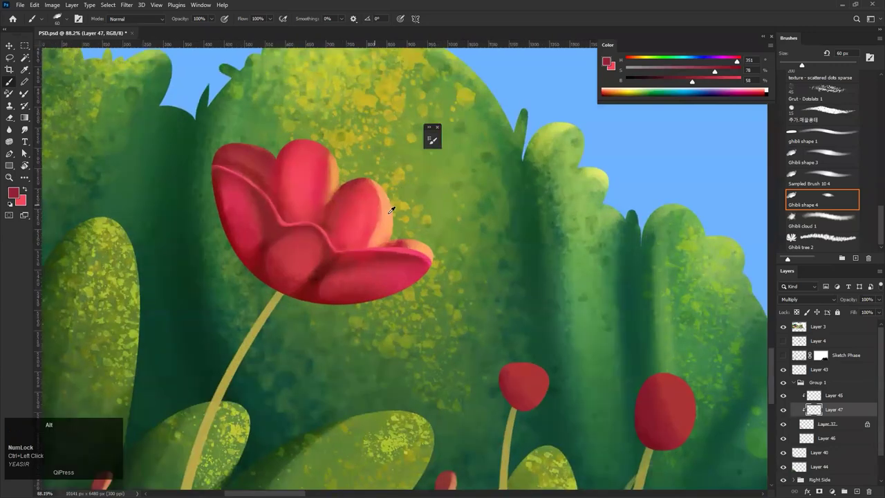
# Brush a light orange glow (H 37, S 67, B 99) over the flower's petals on Layer 45 with a 400 px brush
pyautogui.keyDown('alt'); pyautogui.click(388, 210); pyautogui.keyUp('alt')
pyautogui.click(638, 62)
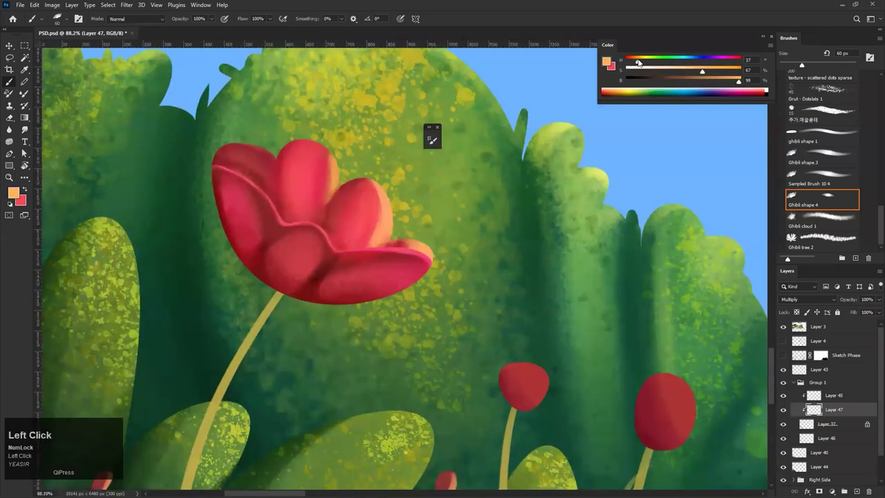
pyautogui.press(']')
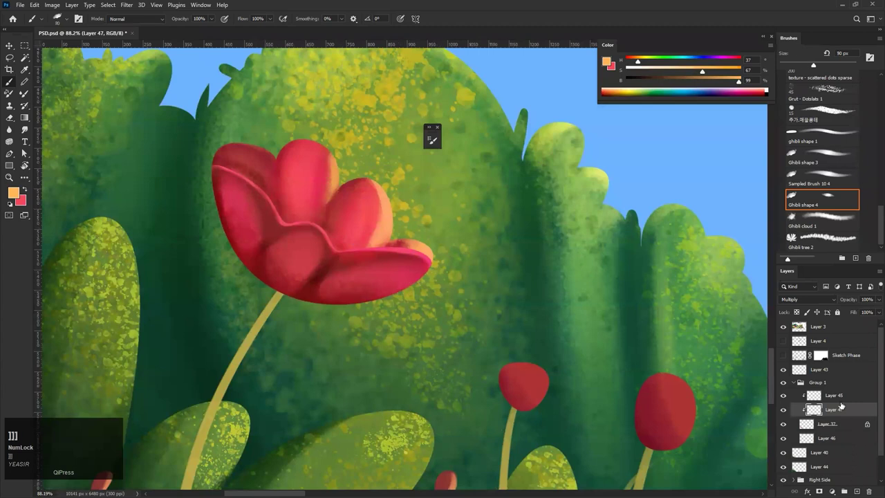
pyautogui.click(835, 396)
pyautogui.press(']')
pyautogui.press(']')
pyautogui.press(']')
pyautogui.press(']')
pyautogui.press(']')
pyautogui.press(']')
pyautogui.press(']')
pyautogui.press(']')
pyautogui.moveTo(395, 225); pyautogui.dragTo(361, 226)
pyautogui.moveTo(349, 173); pyautogui.dragTo(308, 242)
pyautogui.hotkey('ctrl', 'z')
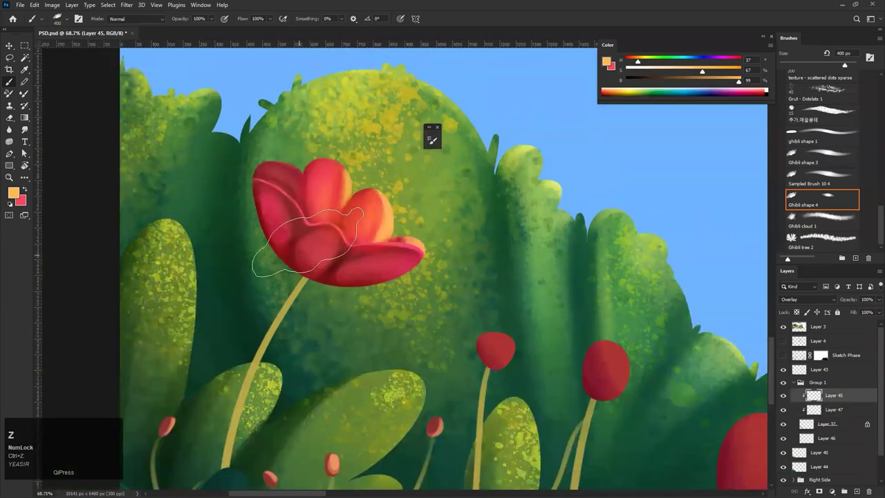
pyautogui.moveTo(403, 232); pyautogui.dragTo(400, 261)
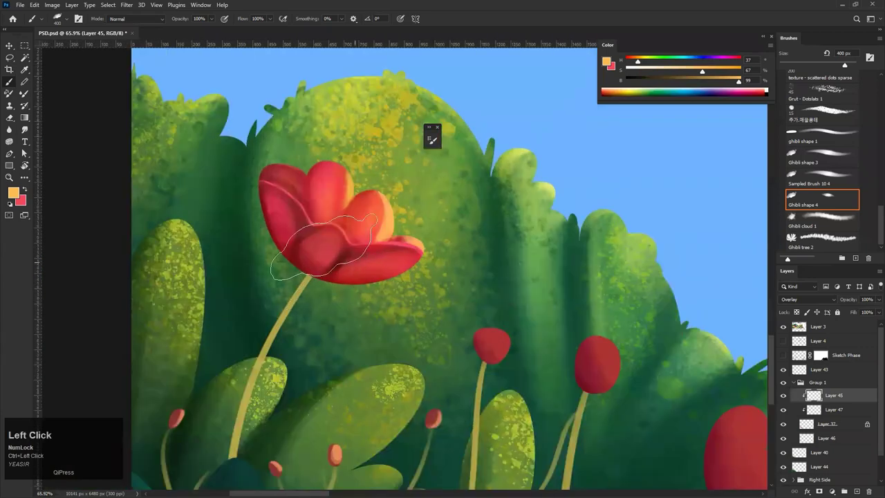
pyautogui.hotkey('ctrl', 'z')
pyautogui.moveTo(407, 227)
pyautogui.mouseDown()
pyautogui.moveTo(368, 261)
pyautogui.moveTo(374, 252)
pyautogui.mouseUp()
# Enlarge the brush to 1400 px, undo the test glow strokes, and switch to the Ghibli shape 3 brush
pyautogui.press(']')
pyautogui.press(']')
pyautogui.press(']')
pyautogui.press(']')
pyautogui.press(']')
pyautogui.press(']')
pyautogui.press(']')
pyautogui.press(']')
pyautogui.press(']')
pyautogui.press(']')
pyautogui.moveTo(461, 205); pyautogui.dragTo(482, 205)
pyautogui.hotkey('ctrl', 'z')
pyautogui.hotkey('ctrl', 'z')
pyautogui.hotkey('ctrl', 'z')
pyautogui.hotkey('ctrl', 'z')
pyautogui.hotkey('ctrl', 'z')
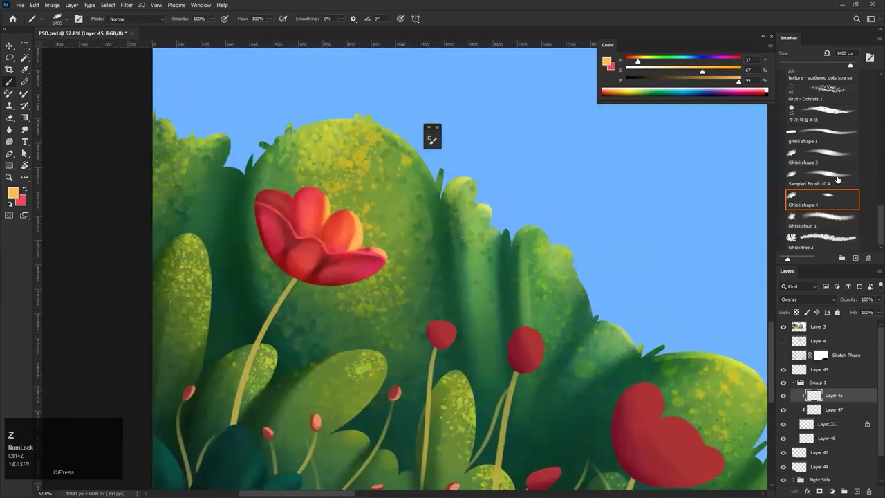
pyautogui.click(838, 178)
pyautogui.click(827, 159)
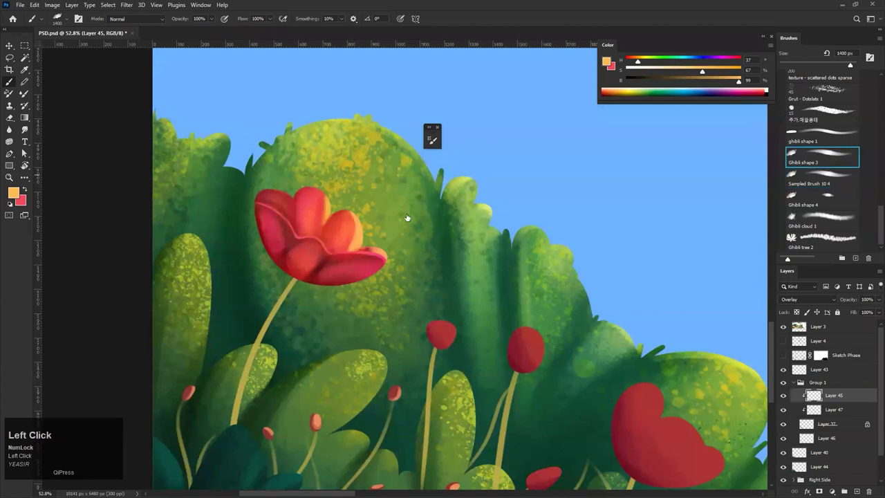
# Try broad orange glow strokes around the flower on Layer 45 with the Ghibli shape 3 brush and undo them
pyautogui.click(253, 305)
pyautogui.hotkey('ctrl', 'z')
pyautogui.moveTo(451, 222); pyautogui.dragTo(401, 222)
pyautogui.click(404, 253)
pyautogui.moveTo(473, 247); pyautogui.dragTo(492, 247)
pyautogui.moveTo(436, 235); pyautogui.dragTo(283, 293)
pyautogui.moveTo(333, 271); pyautogui.dragTo(285, 283)
pyautogui.hotkey('ctrl', 'z')
pyautogui.hotkey('ctrl', 'z')
pyautogui.hotkey('ctrl', 'z')
pyautogui.hotkey('ctrl', 'z')
pyautogui.hotkey('ctrl', 'z')
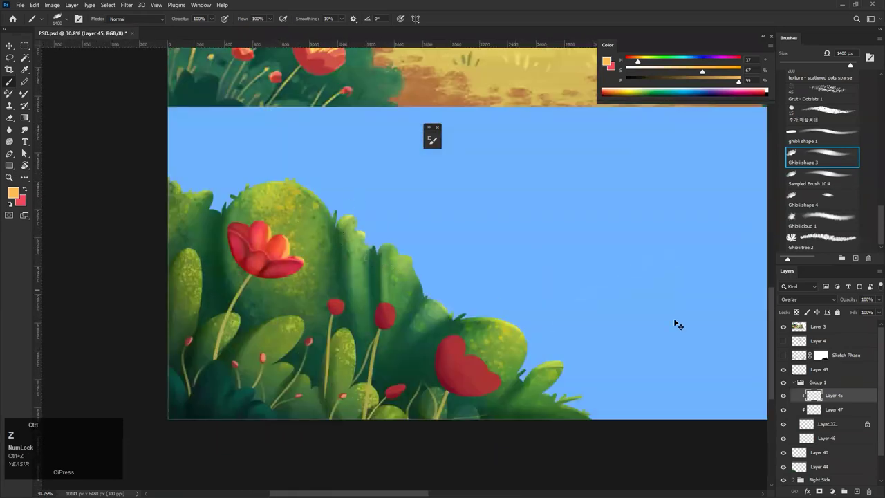
# Add a new layer above Layer 45, clip it to the flower, and set its blend mode to Soft Light
pyautogui.click(857, 490)
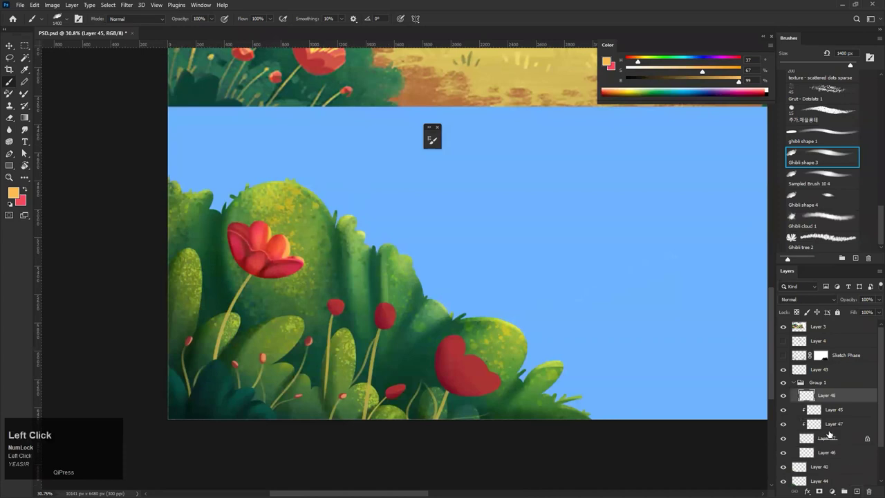
pyautogui.keyDown('alt'); pyautogui.click(813, 402); pyautogui.keyUp('alt')
pyautogui.click(809, 300)
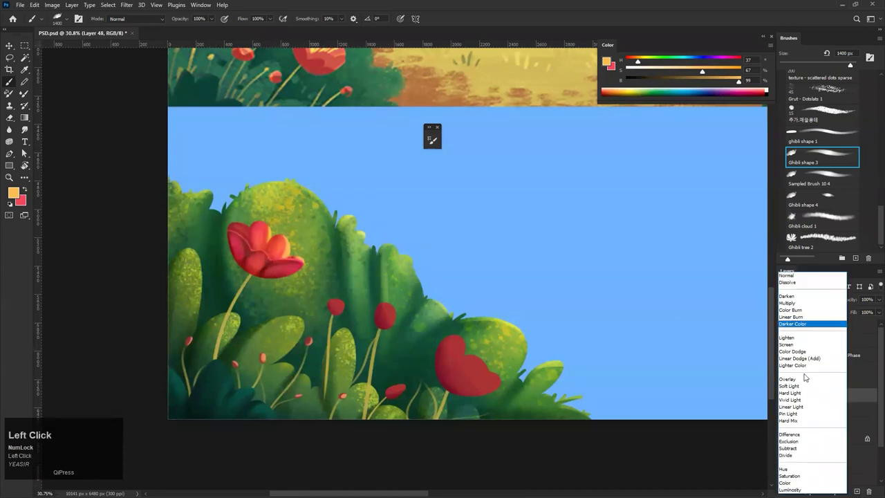
pyautogui.click(804, 385)
# Try orange glow strokes over the flower on the Soft Light layer and undo them
pyautogui.click(271, 235)
pyautogui.moveTo(321, 253); pyautogui.dragTo(367, 253)
pyautogui.hotkey('ctrl', 'z')
pyautogui.hotkey('ctrl', 'z')
pyautogui.hotkey('ctrl', 'z')
# Change Layer 48's blend mode to Linear Light and test broad orange glow strokes over the flower
pyautogui.click(800, 299)
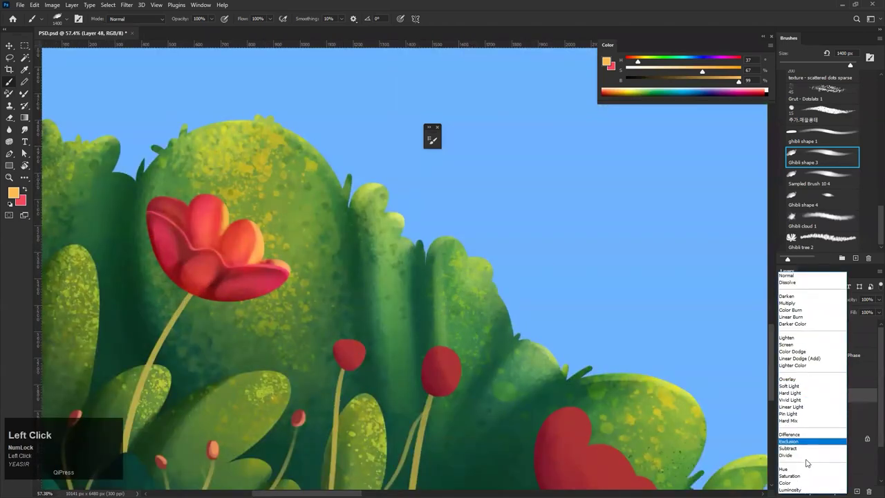
pyautogui.click(802, 407)
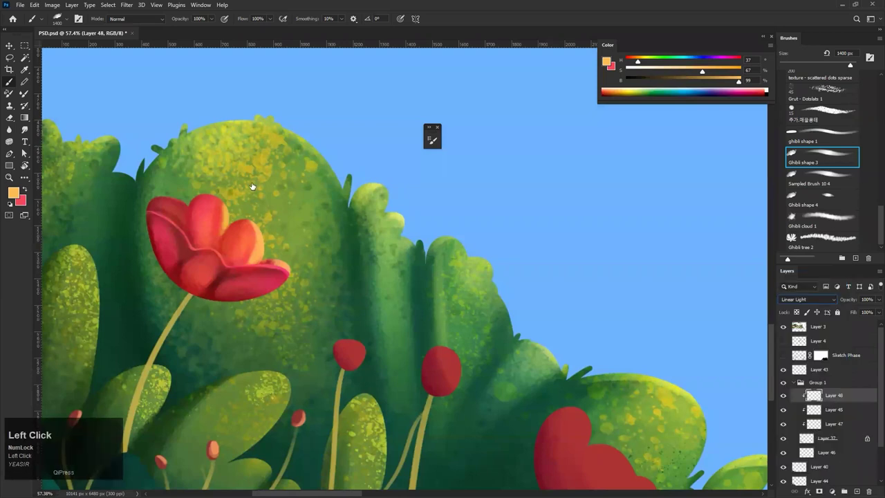
pyautogui.click(253, 187)
pyautogui.keyDown('ctrl'); pyautogui.click(302, 244); pyautogui.keyUp('ctrl')
pyautogui.hotkey('ctrl', 'z')
pyautogui.moveTo(313, 234); pyautogui.dragTo(262, 235)
pyautogui.click(257, 239)
pyautogui.moveTo(354, 245)
pyautogui.mouseDown()
pyautogui.moveTo(299, 263)
pyautogui.moveTo(324, 262)
pyautogui.mouseUp()
pyautogui.press('z')
pyautogui.moveTo(293, 192); pyautogui.dragTo(302, 194)
# Reduce the brush to 150 px and paint orange highlights on the outer edges of the two tall back petals
pyautogui.press('[')
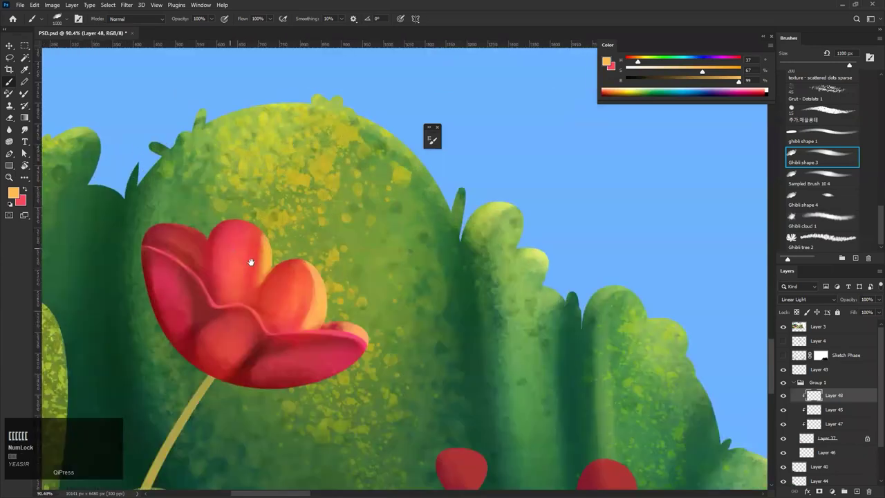
pyautogui.press('[')
pyautogui.press('[')
pyautogui.press('[')
pyautogui.press('[')
pyautogui.press('[')
pyautogui.press('[')
pyautogui.press('[')
pyautogui.press('[')
pyautogui.press('[')
pyautogui.press('[')
pyautogui.press('[')
pyautogui.press('[')
pyautogui.press('[')
pyautogui.moveTo(298, 260); pyautogui.dragTo(293, 297)
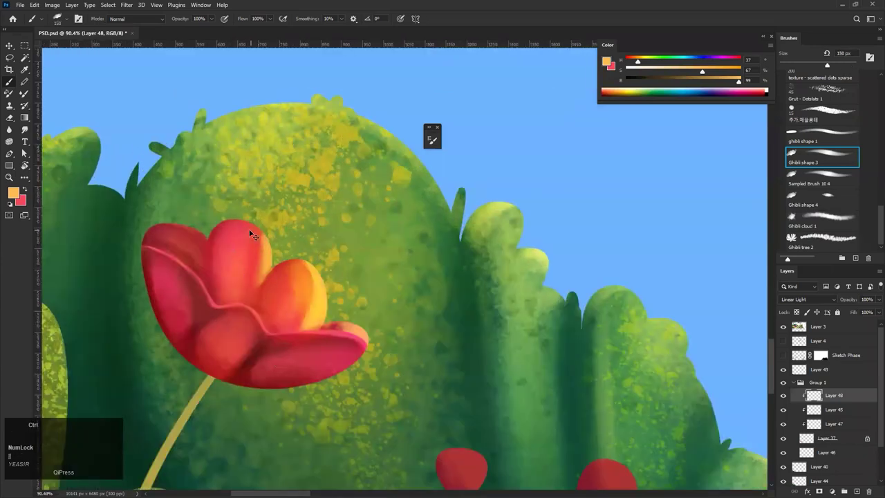
pyautogui.moveTo(253, 235); pyautogui.dragTo(249, 304)
pyautogui.hotkey('ctrl', 'z')
# Reduce the brush to 70 px and highlight the left back petal's edge and the small right petal in orange
pyautogui.moveTo(181, 235)
pyautogui.mouseDown()
pyautogui.moveTo(203, 241)
pyautogui.moveTo(149, 232)
pyautogui.moveTo(205, 251)
pyautogui.moveTo(177, 228)
pyautogui.mouseUp()
pyautogui.hotkey('ctrl', 'z')
pyautogui.hotkey('ctrl', 'z')
pyautogui.press('[')
pyautogui.press('[')
pyautogui.press('[')
pyautogui.press('[')
pyautogui.press('[')
pyautogui.hotkey('ctrl', 'z')
pyautogui.moveTo(104, 244); pyautogui.dragTo(178, 230)
pyautogui.moveTo(176, 237)
pyautogui.mouseDown()
pyautogui.moveTo(141, 236)
pyautogui.moveTo(211, 236)
pyautogui.mouseUp()
pyautogui.hotkey('ctrl', 'z')
pyautogui.moveTo(218, 268)
pyautogui.mouseDown()
pyautogui.moveTo(173, 270)
pyautogui.moveTo(229, 269)
pyautogui.mouseUp()
pyautogui.moveTo(293, 263); pyautogui.dragTo(325, 273)
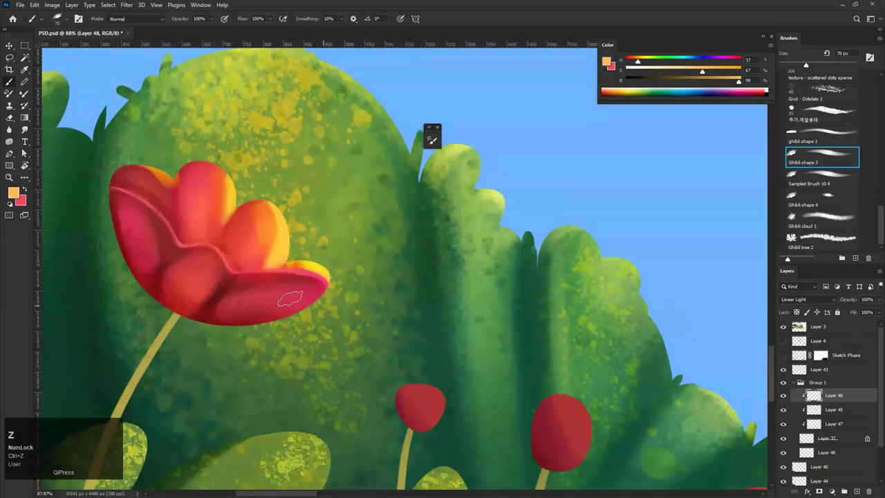
# Try a light orange highlight along the front-left petal's rim with a 45 px brush
pyautogui.moveTo(227, 291); pyautogui.dragTo(242, 258)
pyautogui.press('[')
pyautogui.moveTo(214, 203); pyautogui.dragTo(280, 242)
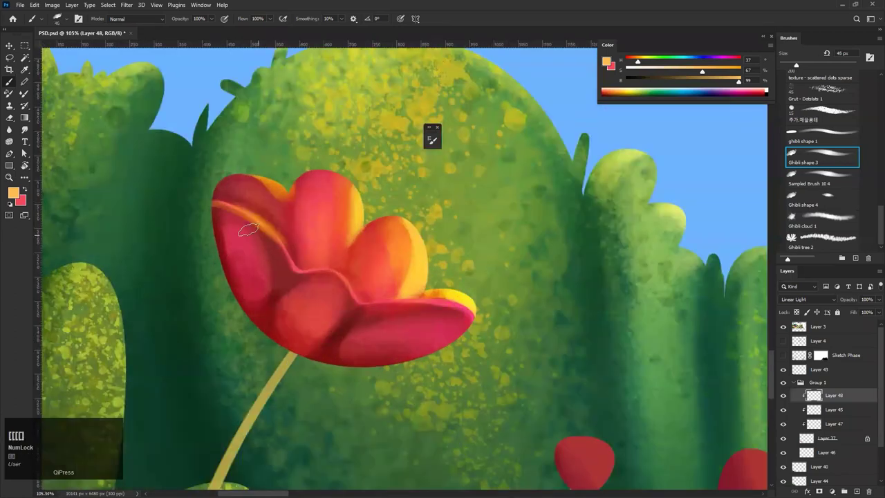
pyautogui.hotkey('ctrl', 'z')
pyautogui.moveTo(387, 360); pyautogui.dragTo(335, 353)
pyautogui.moveTo(430, 341); pyautogui.dragTo(402, 354)
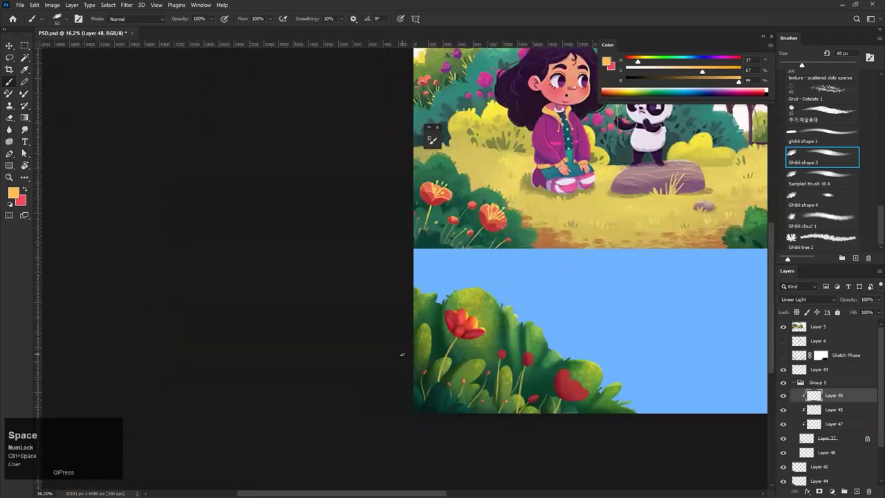
pyautogui.moveTo(500, 329); pyautogui.dragTo(461, 330)
pyautogui.moveTo(415, 334); pyautogui.dragTo(500, 328)
# Try a sampled red (H 356, S 67, B 96) along the front-left petal's rim with a 40 px brush
pyautogui.press('[')
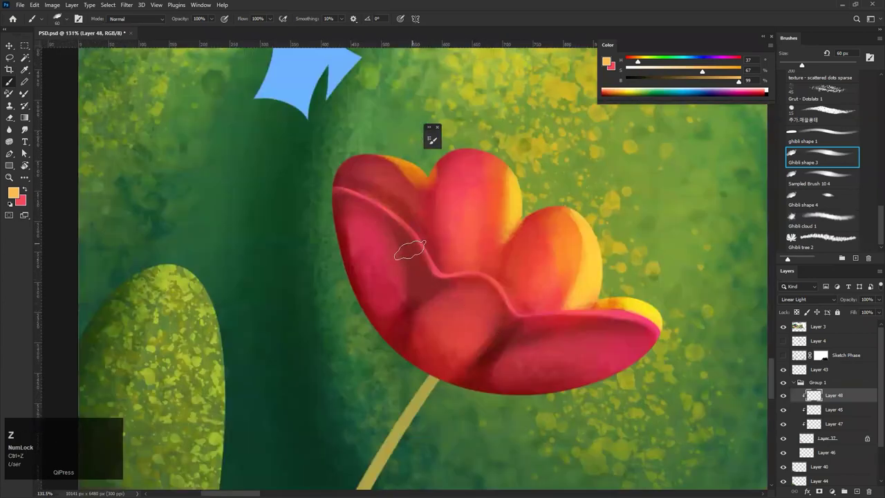
pyautogui.keyDown('alt'); pyautogui.click(388, 218); pyautogui.keyUp('alt')
pyautogui.moveTo(336, 187); pyautogui.dragTo(417, 276)
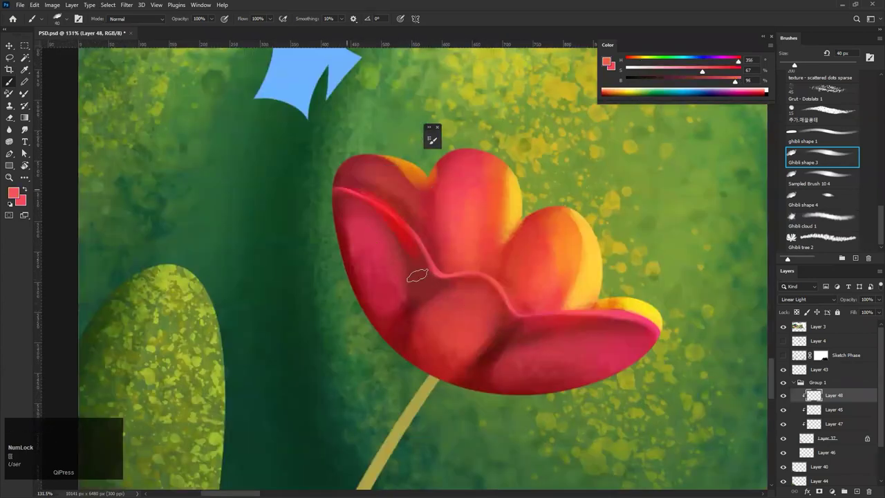
# Sample a deeper orange (H 33, S 82, B 95) and paint a highlight along the front petals' curved rim
pyautogui.keyDown('alt'); pyautogui.click(506, 202); pyautogui.keyUp('alt')
pyautogui.moveTo(339, 192)
pyautogui.mouseDown()
pyautogui.moveTo(412, 243)
pyautogui.moveTo(419, 275)
pyautogui.mouseUp()
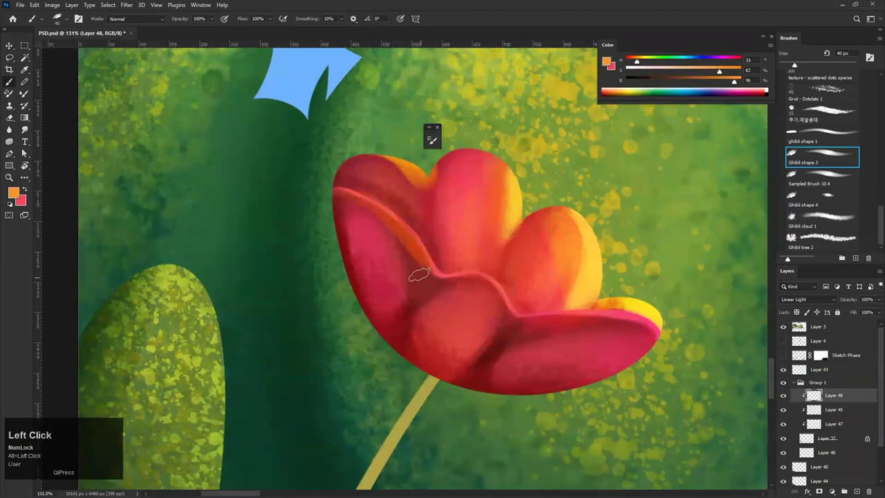
pyautogui.hotkey('ctrl', 'z')
pyautogui.moveTo(340, 188); pyautogui.dragTo(429, 265)
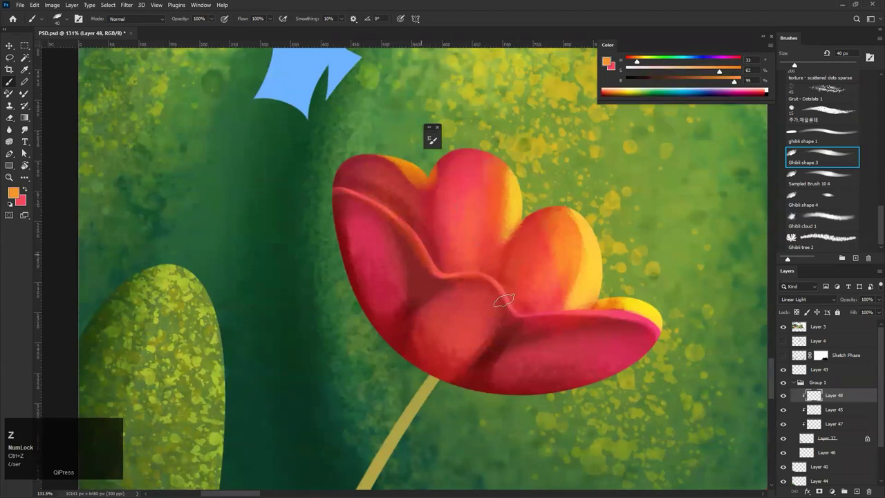
pyautogui.moveTo(488, 289)
pyautogui.mouseDown()
pyautogui.moveTo(534, 325)
pyautogui.moveTo(508, 305)
pyautogui.moveTo(640, 325)
pyautogui.mouseUp()
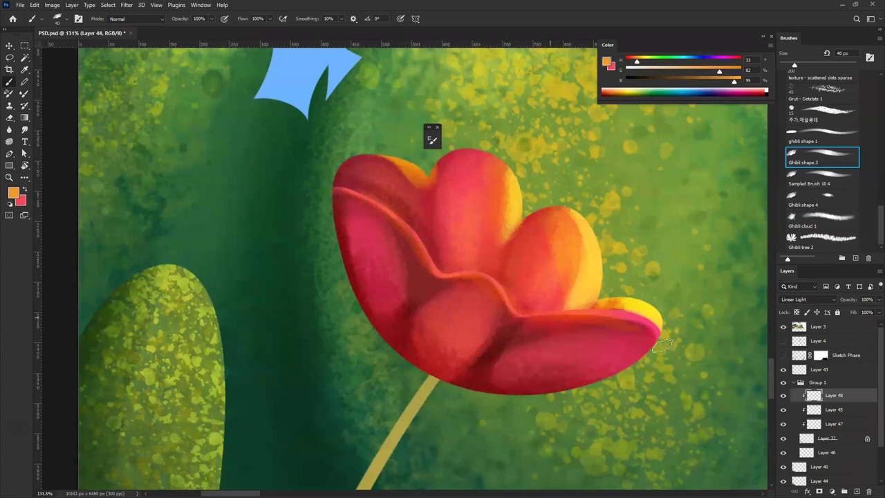
pyautogui.hotkey('ctrl', 'z')
# Add a thin orange highlight along the lower edge of the front-right petal and undo the last stroke
pyautogui.moveTo(542, 316)
pyautogui.mouseDown()
pyautogui.moveTo(658, 346)
pyautogui.moveTo(595, 379)
pyautogui.moveTo(544, 363)
pyautogui.moveTo(498, 363)
pyautogui.mouseUp()
pyautogui.moveTo(576, 364); pyautogui.dragTo(479, 318)
pyautogui.moveTo(511, 305); pyautogui.dragTo(599, 305)
pyautogui.moveTo(434, 343); pyautogui.dragTo(540, 313)
pyautogui.hotkey('ctrl', 'z')
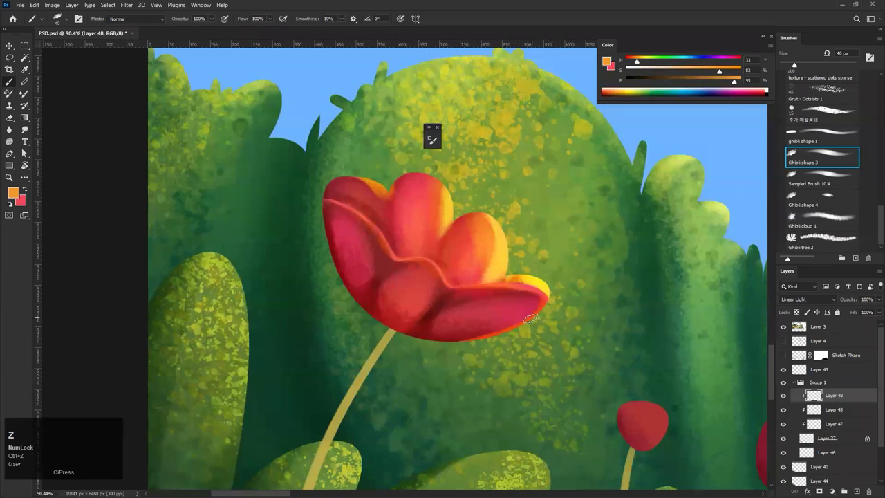
# Brush an orange highlight along the lower rim of the front petals and undo the last stroke
pyautogui.moveTo(539, 305)
pyautogui.mouseDown()
pyautogui.moveTo(493, 320)
pyautogui.moveTo(365, 333)
pyautogui.moveTo(449, 337)
pyautogui.mouseUp()
pyautogui.moveTo(435, 304)
pyautogui.mouseDown()
pyautogui.moveTo(371, 336)
pyautogui.moveTo(339, 293)
pyautogui.mouseUp()
pyautogui.moveTo(341, 293)
pyautogui.mouseDown()
pyautogui.moveTo(393, 291)
pyautogui.moveTo(403, 280)
pyautogui.mouseUp()
pyautogui.hotkey('ctrl', 'z')
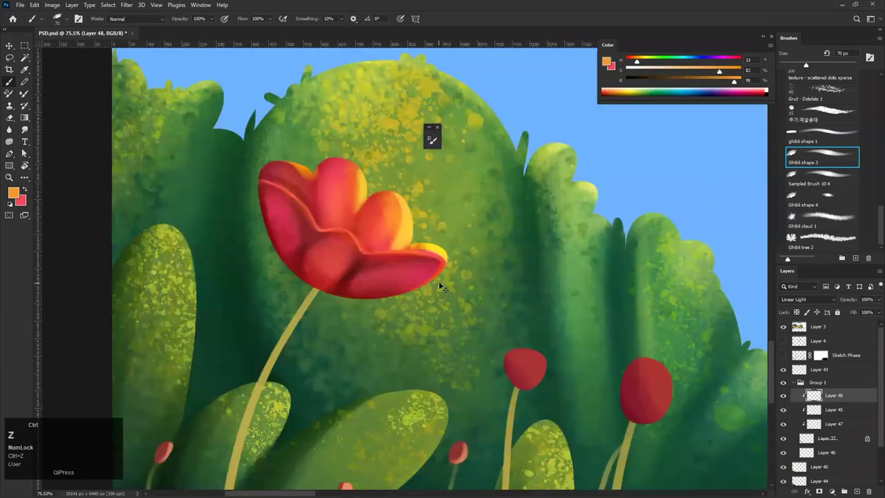
# Try an orange-red sampled from the petals (H 3, S 69, B 94) on the front-right petal with a 70 px brush
pyautogui.keyDown('alt'); pyautogui.click(442, 267); pyautogui.keyUp('alt')
pyautogui.keyDown('alt'); pyautogui.click(420, 253); pyautogui.keyUp('alt')
pyautogui.moveTo(416, 253)
pyautogui.mouseDown()
pyautogui.moveTo(420, 247)
pyautogui.moveTo(433, 262)
pyautogui.mouseUp()
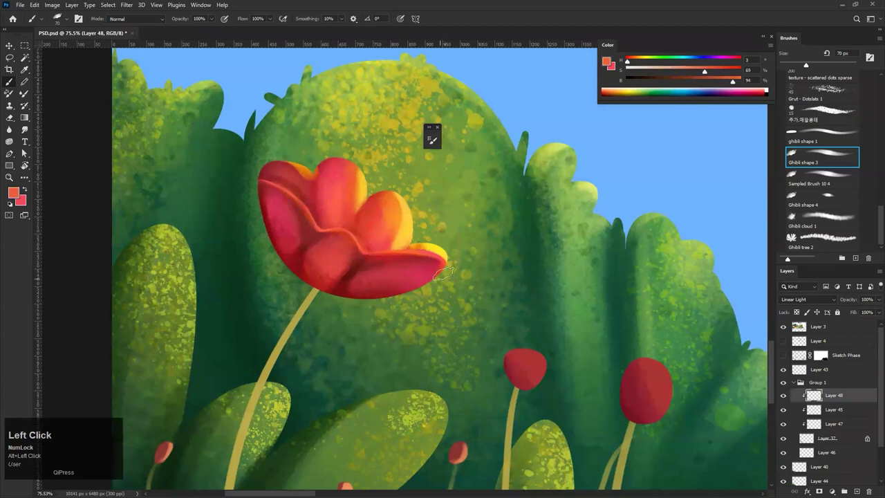
pyautogui.keyDown('alt'); pyautogui.click(432, 273); pyautogui.keyUp('alt')
pyautogui.moveTo(383, 273); pyautogui.dragTo(451, 272)
pyautogui.hotkey('ctrl', 'z')
# Change Layer 48's blend mode to Color Dodge and test a sampled red (H 5, S 73, B 94) along the front petals' lower edge
pyautogui.keyDown('alt'); pyautogui.click(401, 265); pyautogui.keyUp('alt')
pyautogui.click(790, 300)
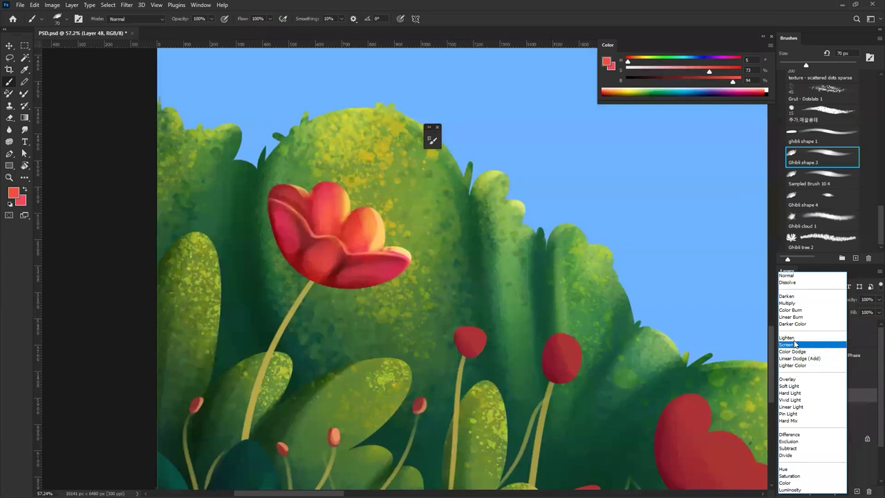
pyautogui.click(795, 352)
pyautogui.moveTo(302, 293)
pyautogui.mouseDown()
pyautogui.moveTo(176, 293)
pyautogui.moveTo(346, 293)
pyautogui.mouseUp()
pyautogui.moveTo(385, 259); pyautogui.dragTo(430, 272)
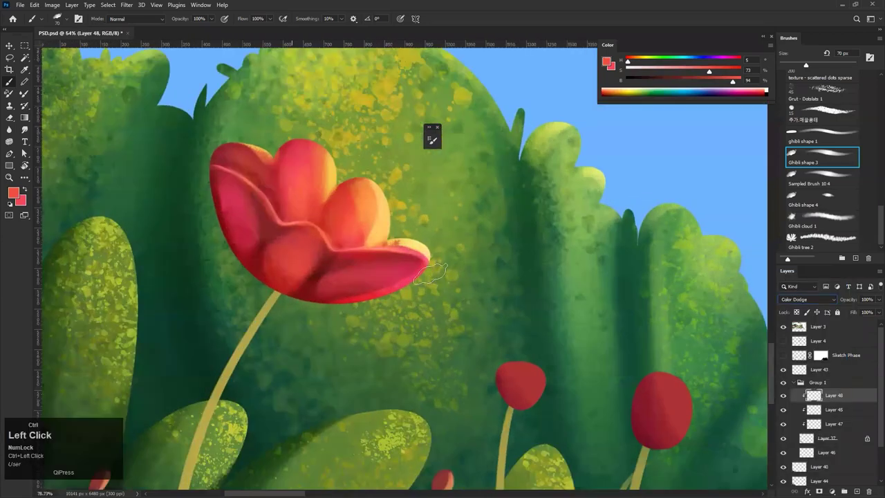
pyautogui.hotkey('ctrl', 'z')
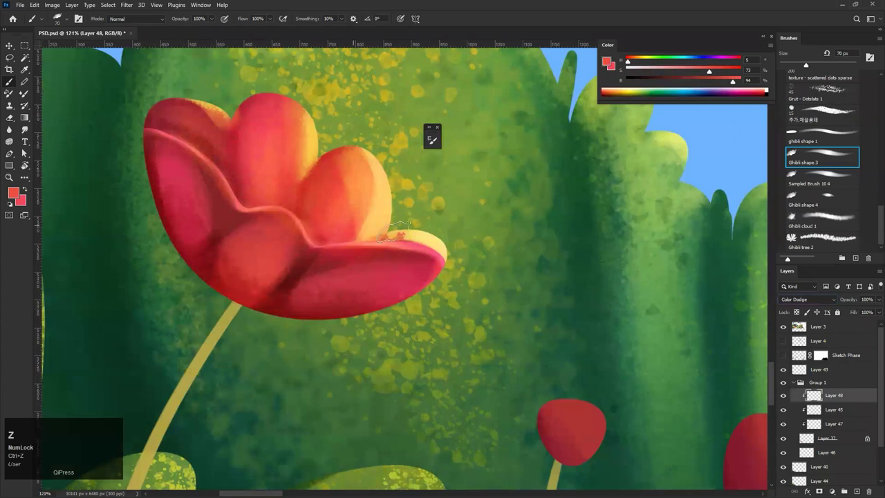
# Brush the red glow along the underside of the front petals and save the document
pyautogui.moveTo(365, 296); pyautogui.dragTo(256, 325)
pyautogui.moveTo(347, 322); pyautogui.dragTo(373, 311)
pyautogui.hotkey('ctrl', 's')
pyautogui.moveTo(426, 241); pyautogui.dragTo(359, 335)
# Add a new layer above Layer 48 and prepare a 15 px brush with a bright stamen yellow (H 54, S 69, B 98)
pyautogui.click(856, 491)
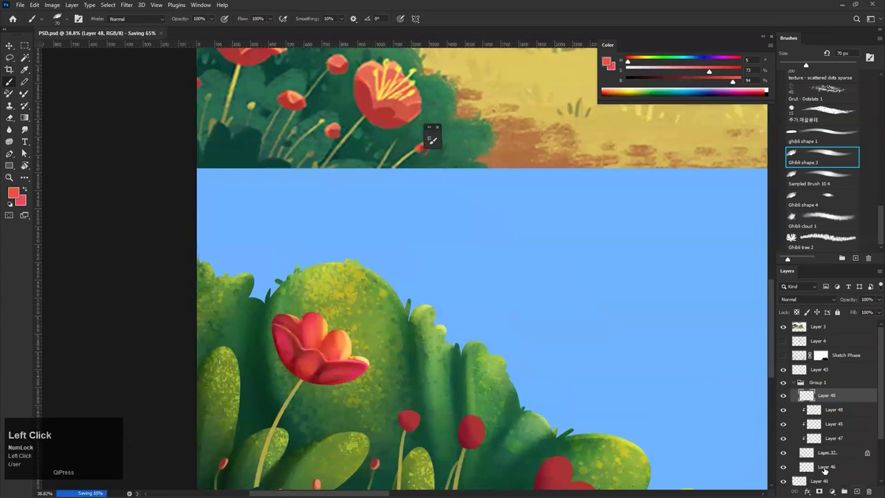
pyautogui.press('b')
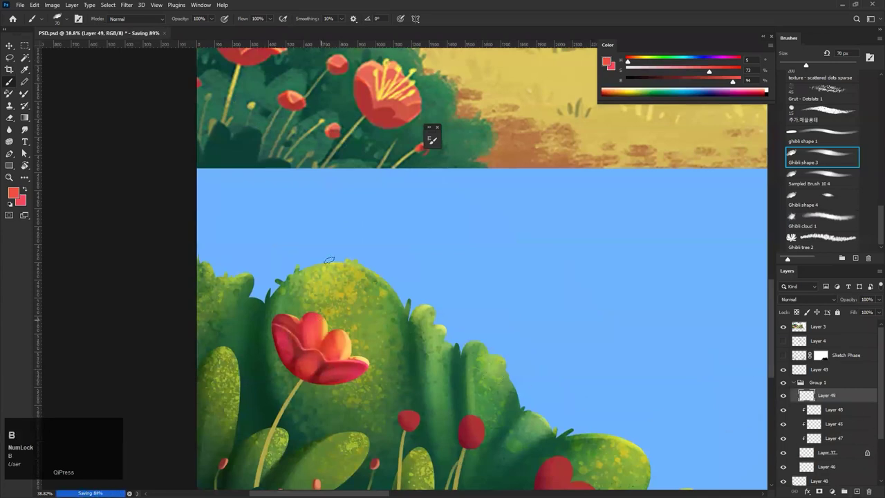
pyautogui.moveTo(357, 168); pyautogui.dragTo(348, 225)
pyautogui.keyDown('alt'); pyautogui.click(366, 134); pyautogui.keyUp('alt')
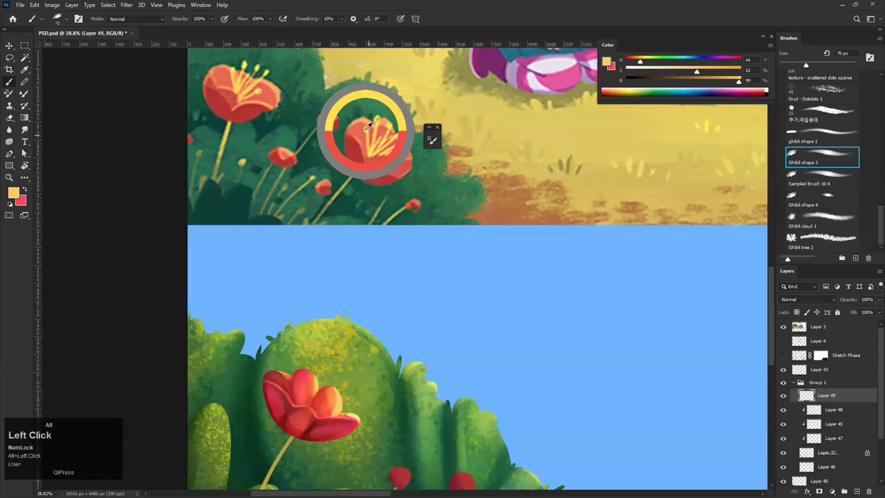
pyautogui.moveTo(312, 389); pyautogui.dragTo(308, 228)
pyautogui.press('[')
pyautogui.press('[')
pyautogui.press('[')
pyautogui.press('z')
pyautogui.moveTo(307, 237); pyautogui.dragTo(311, 238)
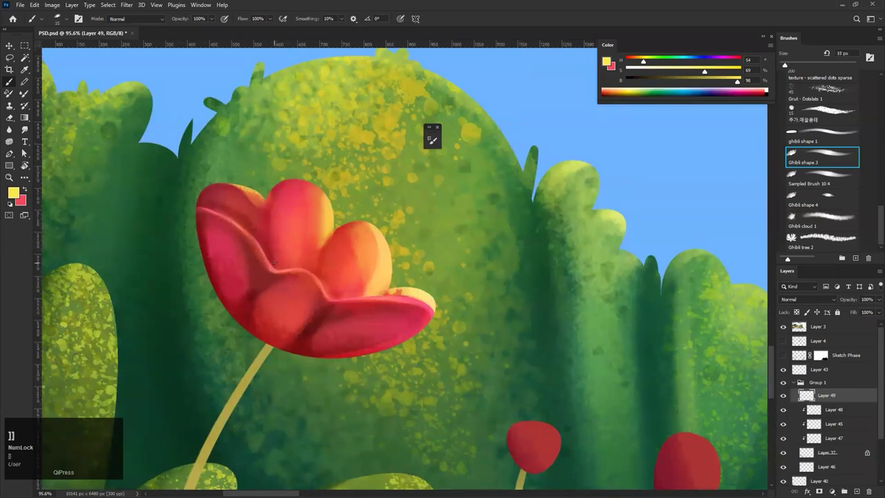
# Try yellow stamen strokes rising from the flower's centre, varying the brush size up to 20 px
pyautogui.hotkey('ctrl', 'z')
pyautogui.moveTo(273, 268); pyautogui.dragTo(295, 219)
pyautogui.hotkey('ctrl', 'z')
pyautogui.press('[')
pyautogui.moveTo(268, 249); pyautogui.dragTo(296, 204)
pyautogui.hotkey('ctrl', 'z')
pyautogui.hotkey('ctrl', 'z')
pyautogui.moveTo(257, 276); pyautogui.dragTo(296, 204)
pyautogui.hotkey('ctrl', 'z')
pyautogui.press(']')
pyautogui.moveTo(258, 274)
pyautogui.mouseDown()
pyautogui.moveTo(302, 206)
pyautogui.moveTo(276, 211)
pyautogui.moveTo(293, 284)
pyautogui.moveTo(299, 295)
pyautogui.moveTo(339, 294)
pyautogui.mouseUp()
pyautogui.hotkey('ctrl', 'z')
pyautogui.moveTo(279, 288); pyautogui.dragTo(275, 210)
pyautogui.hotkey('ctrl', 'z')
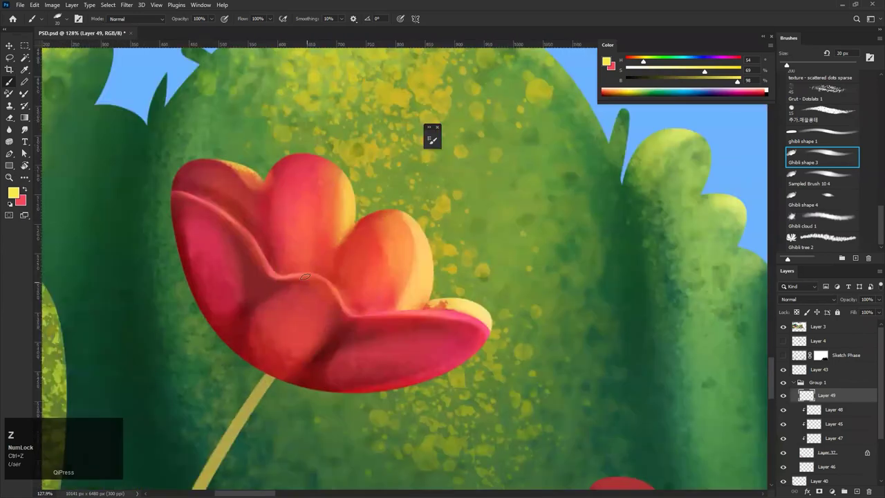
# Paint three long yellow stamens fanning out from the flower's centre across the back petals
pyautogui.moveTo(292, 295); pyautogui.dragTo(291, 216)
pyautogui.moveTo(287, 317)
pyautogui.mouseDown()
pyautogui.moveTo(385, 276)
pyautogui.moveTo(423, 271)
pyautogui.mouseUp()
pyautogui.hotkey('ctrl', 'z')
pyautogui.moveTo(309, 290); pyautogui.dragTo(365, 240)
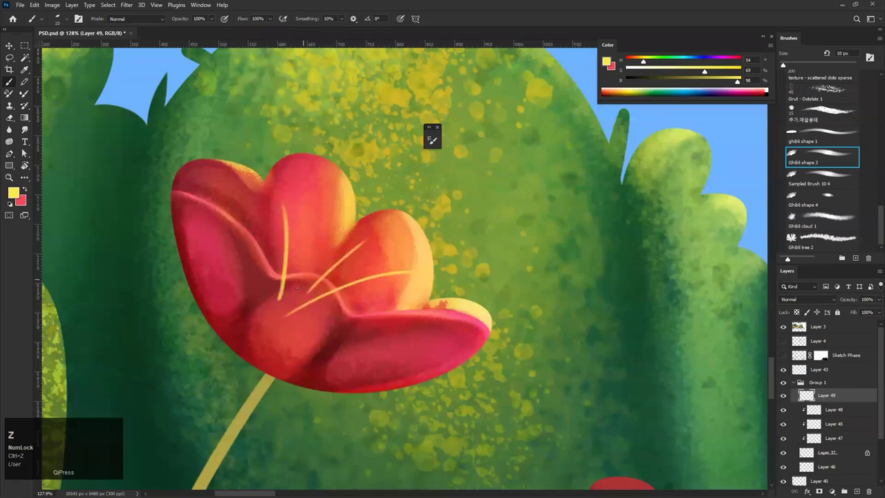
# Add shorter and outer yellow stamens around the long ones with a 10 px brush
pyautogui.hotkey('ctrl', 'space')
pyautogui.moveTo(279, 270)
pyautogui.mouseDown()
pyautogui.moveTo(235, 270)
pyautogui.moveTo(306, 264)
pyautogui.mouseUp()
pyautogui.moveTo(289, 300); pyautogui.dragTo(303, 188)
pyautogui.hotkey('ctrl', 'z')
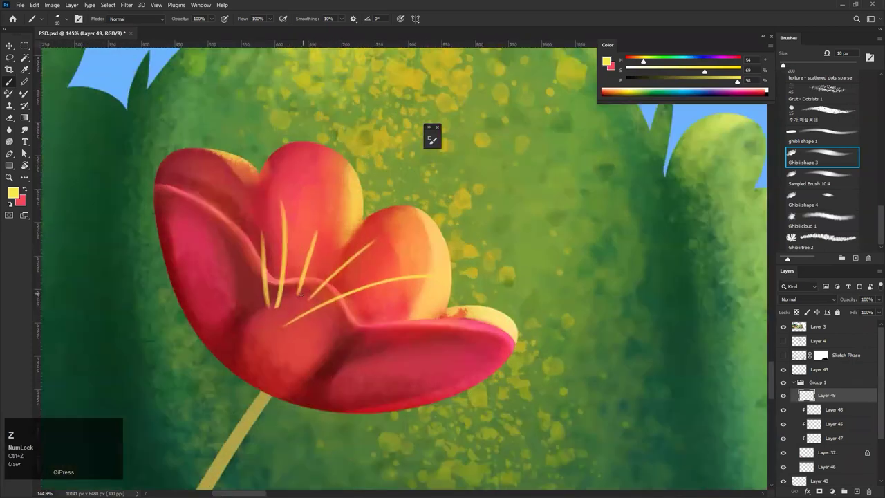
pyautogui.moveTo(324, 312)
pyautogui.mouseDown()
pyautogui.moveTo(385, 301)
pyautogui.moveTo(329, 312)
pyautogui.moveTo(362, 289)
pyautogui.moveTo(417, 283)
pyautogui.mouseUp()
pyautogui.hotkey('ctrl', 'space')
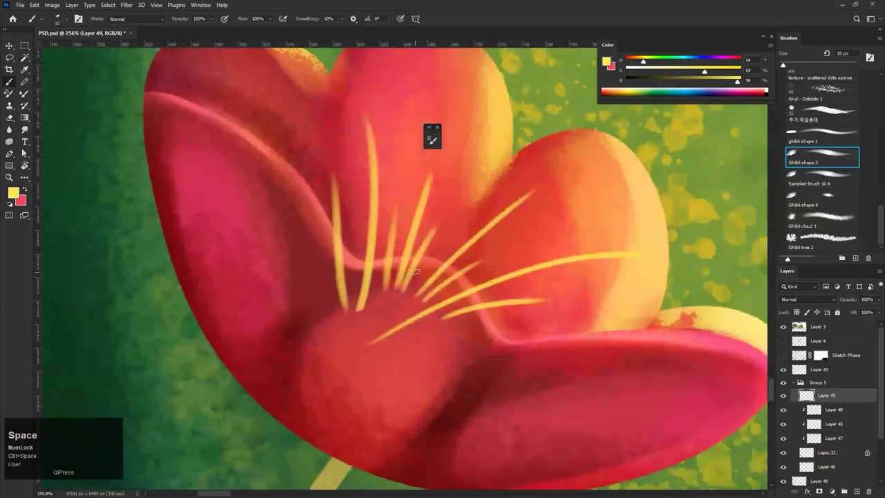
# Erase the stamen bases that overlap the front petals, using a 25 px eraser
pyautogui.press('e')
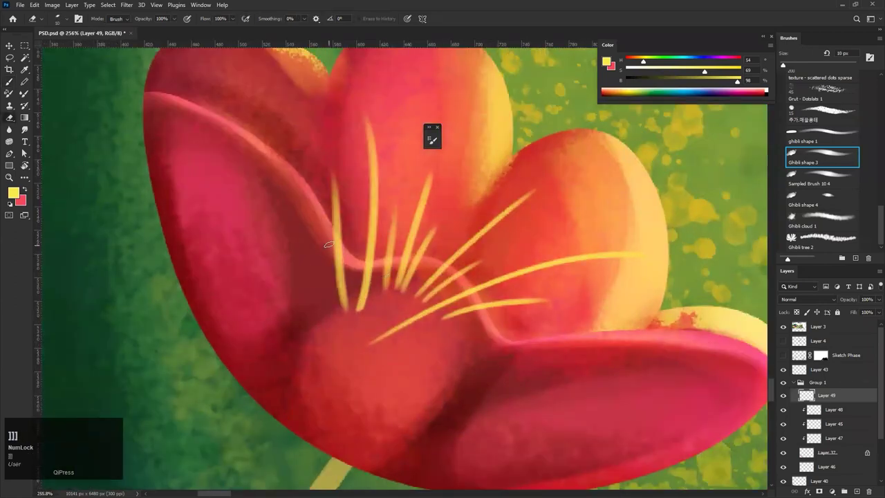
pyautogui.press(']')
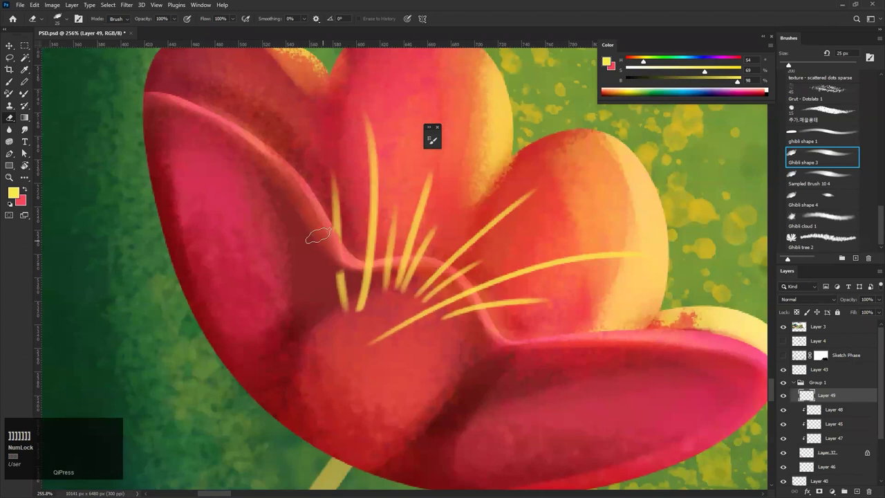
pyautogui.moveTo(352, 307)
pyautogui.mouseDown()
pyautogui.moveTo(382, 296)
pyautogui.moveTo(364, 269)
pyautogui.moveTo(399, 283)
pyautogui.moveTo(427, 274)
pyautogui.moveTo(388, 267)
pyautogui.mouseUp()
pyautogui.moveTo(456, 297); pyautogui.dragTo(441, 284)
pyautogui.moveTo(456, 328)
pyautogui.mouseDown()
pyautogui.moveTo(374, 332)
pyautogui.moveTo(437, 319)
pyautogui.mouseUp()
pyautogui.moveTo(480, 238); pyautogui.dragTo(360, 312)
pyautogui.moveTo(462, 260)
pyautogui.mouseDown()
pyautogui.moveTo(425, 294)
pyautogui.moveTo(509, 276)
pyautogui.moveTo(380, 173)
pyautogui.moveTo(335, 178)
pyautogui.mouseUp()
# Paint round yellow tips on the three long stamens over the middle and right back petals with a 10 px brush
pyautogui.press('b')
pyautogui.moveTo(388, 136)
pyautogui.mouseDown()
pyautogui.moveTo(360, 174)
pyautogui.moveTo(336, 178)
pyautogui.moveTo(349, 186)
pyautogui.mouseUp()
pyautogui.moveTo(419, 253)
pyautogui.mouseDown()
pyautogui.moveTo(425, 259)
pyautogui.moveTo(378, 294)
pyautogui.moveTo(345, 299)
pyautogui.mouseUp()
pyautogui.moveTo(479, 269); pyautogui.dragTo(553, 267)
pyautogui.hotkey('ctrl', 'z')
pyautogui.moveTo(390, 244); pyautogui.dragTo(484, 249)
pyautogui.click(487, 255)
# Add yellow tips to the longest curved stamen, the lowest stamen and the remaining short and outer ones
pyautogui.moveTo(680, 365); pyautogui.dragTo(670, 362)
pyautogui.moveTo(499, 419); pyautogui.dragTo(514, 423)
pyautogui.moveTo(392, 372); pyautogui.dragTo(400, 360)
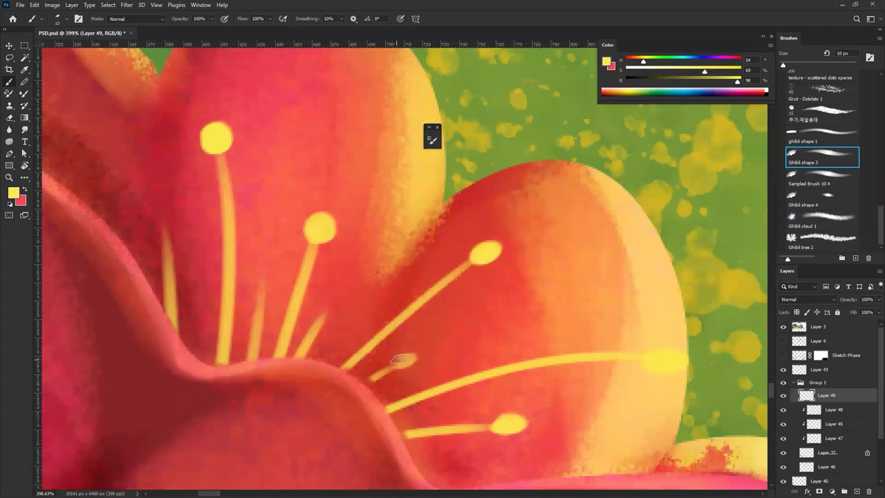
pyautogui.moveTo(316, 304); pyautogui.dragTo(332, 301)
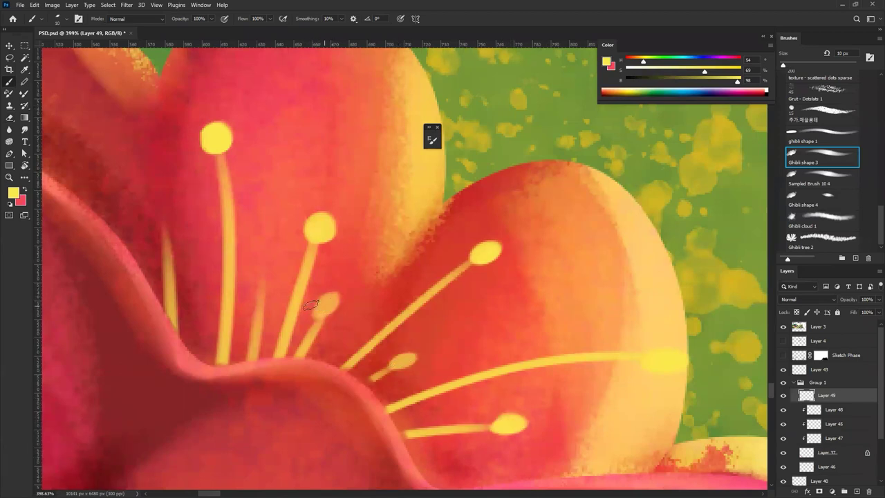
pyautogui.hotkey('ctrl', 'z')
pyautogui.moveTo(263, 284); pyautogui.dragTo(260, 275)
pyautogui.moveTo(166, 209)
pyautogui.mouseDown()
pyautogui.moveTo(159, 227)
pyautogui.moveTo(163, 220)
pyautogui.mouseUp()
# Select the layer holding the flower stems by picking the large flower's stem, and toggle its visibility to check its contents
pyautogui.moveTo(277, 224); pyautogui.dragTo(138, 261)
pyautogui.moveTo(304, 232); pyautogui.dragTo(265, 264)
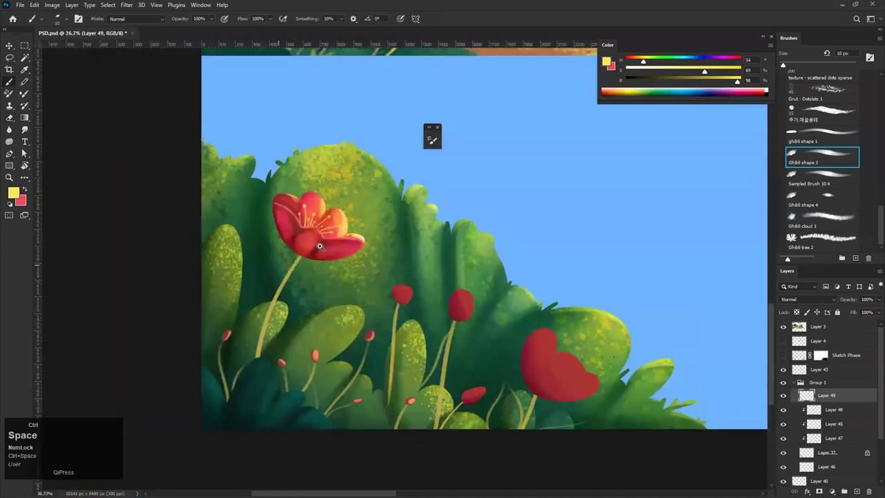
pyautogui.moveTo(333, 245); pyautogui.dragTo(259, 277)
pyautogui.keyDown('ctrl'); pyautogui.click(304, 268); pyautogui.keyUp('ctrl')
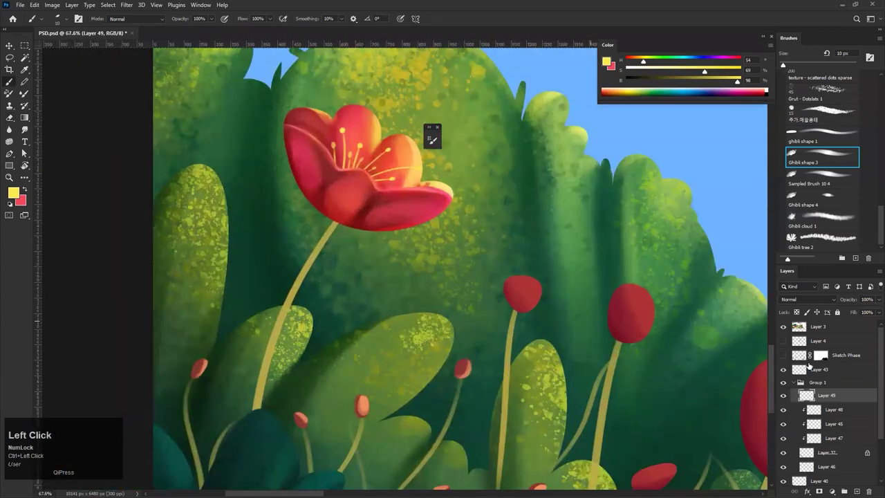
pyautogui.press('v')
pyautogui.click(302, 280)
pyautogui.click(784, 468)
pyautogui.click(785, 468)
pyautogui.scroll(-3, 342, 265)
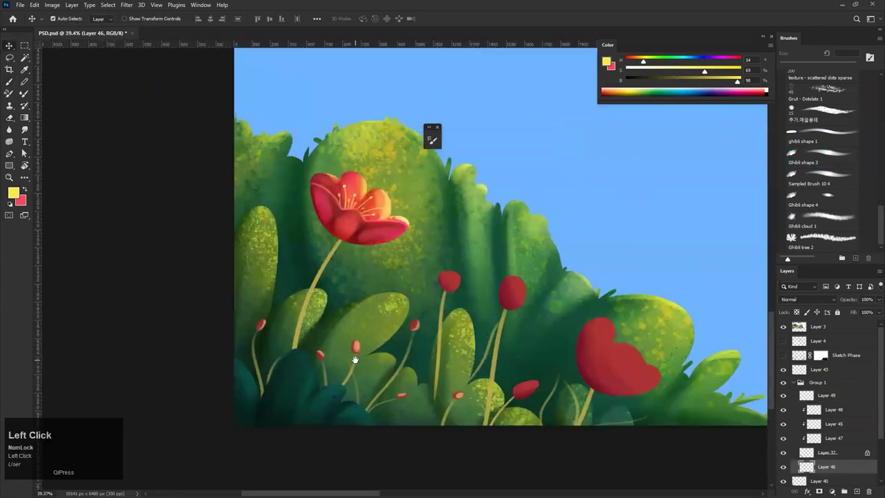
pyautogui.click(784, 468)
pyautogui.click(784, 468)
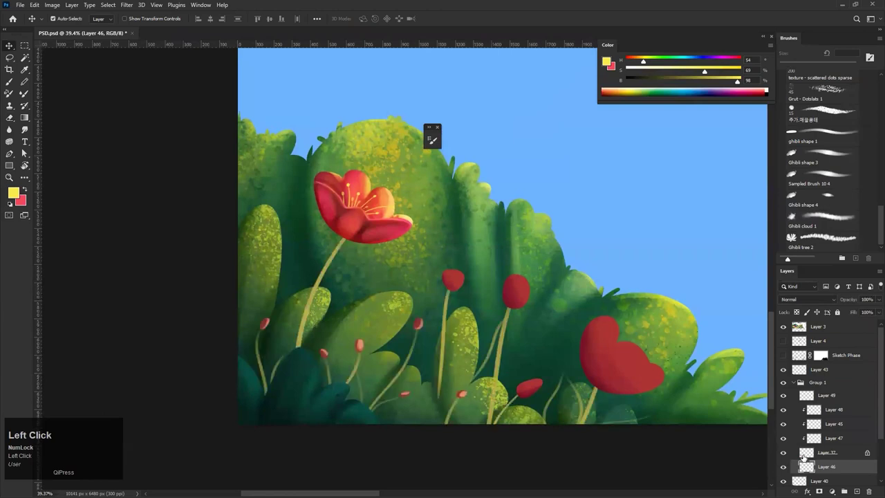
# Lock the stem layer's transparent pixels and sample the stem's yellow (H 53, S 60, B 69) with a 70 px brush
pyautogui.press('b')
pyautogui.moveTo(336, 290); pyautogui.dragTo(355, 290)
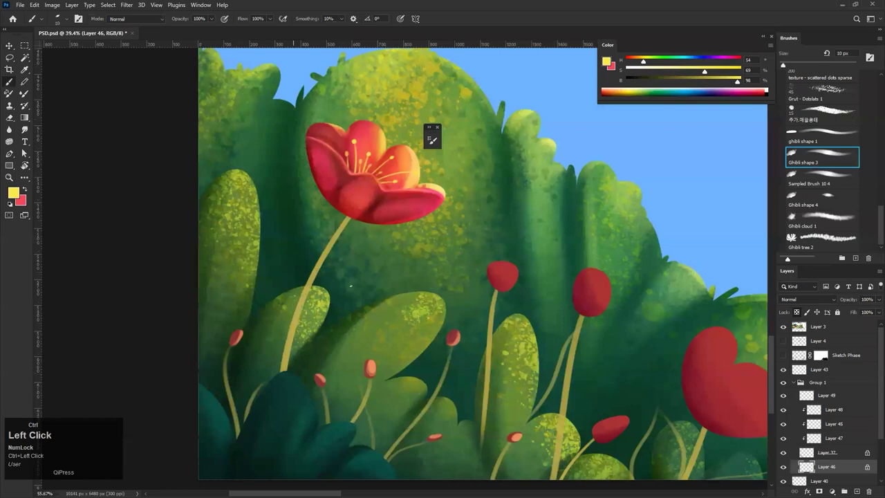
pyautogui.press(']')
pyautogui.press(']')
pyautogui.press(']')
pyautogui.press(']')
pyautogui.press(']')
pyautogui.press(']')
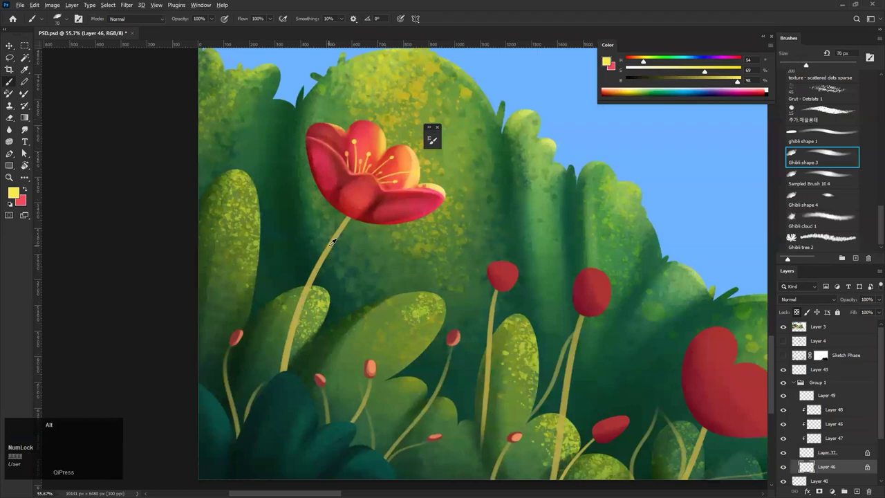
pyautogui.keyDown('alt'); pyautogui.click(336, 239); pyautogui.keyUp('alt')
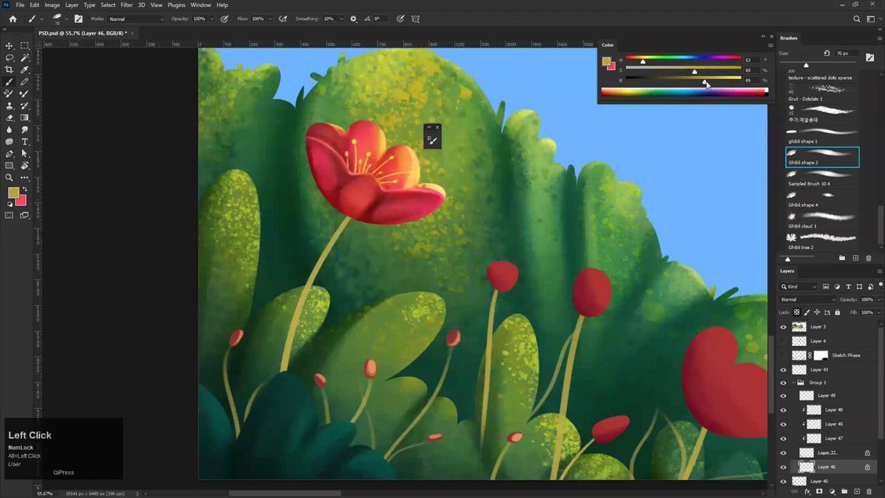
# Try shading the large flower's stem in a darker tone (brightness 38) with a 200 px brush
pyautogui.moveTo(690, 84); pyautogui.dragTo(669, 83)
pyautogui.press(']')
pyautogui.press(']')
pyautogui.press(']')
pyautogui.press(']')
pyautogui.press(']')
pyautogui.press(']')
pyautogui.press(']')
pyautogui.press(']')
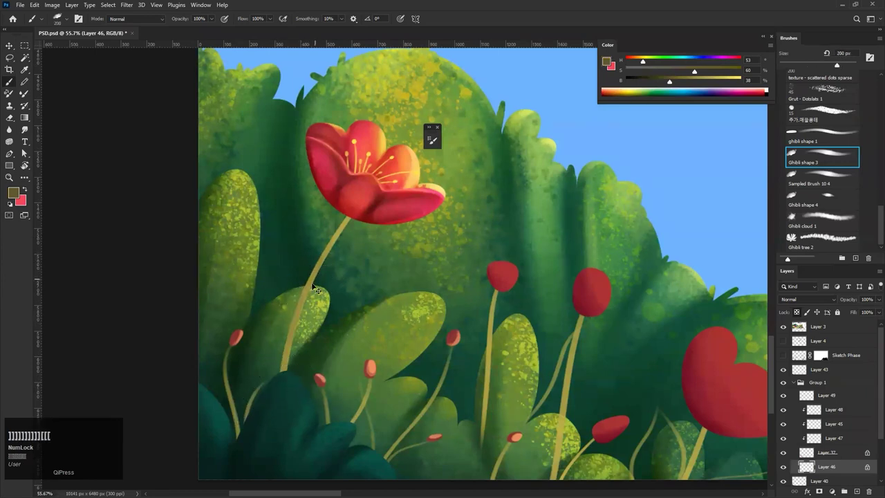
pyautogui.hotkey('ctrl', 'z')
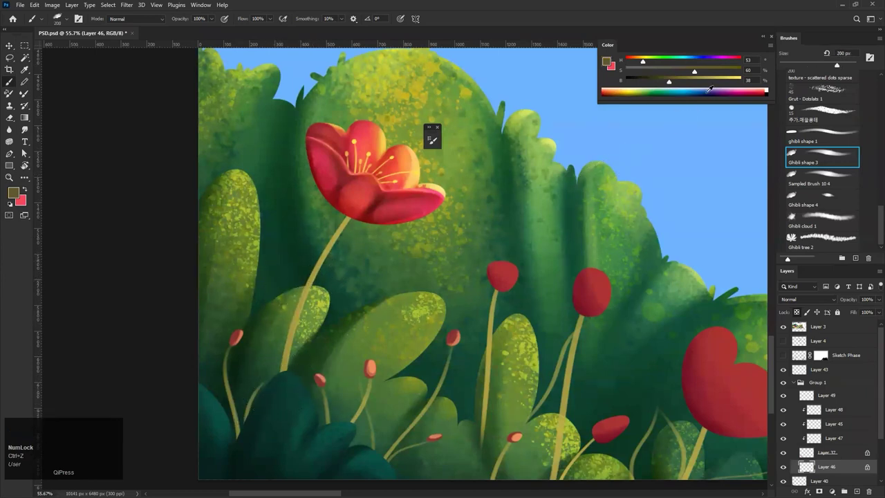
# Raise the colour's brightness to 91 and brush a light yellow highlight on the large flower's stem with a smaller brush
pyautogui.click(729, 80)
pyautogui.press('[')
pyautogui.press('[')
pyautogui.press('[')
pyautogui.press('[')
pyautogui.press('[')
pyautogui.press('[')
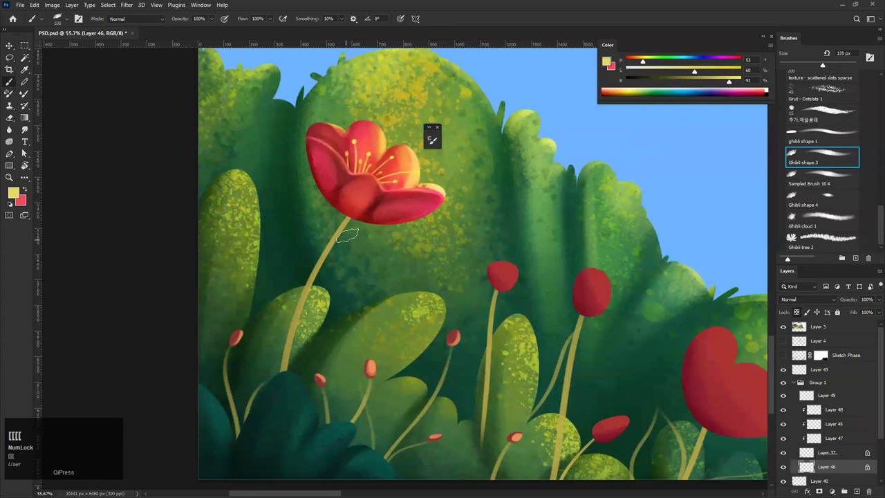
pyautogui.moveTo(340, 250)
pyautogui.keyDown('ctrl'); pyautogui.mouseDown()
pyautogui.moveTo(375, 229)
pyautogui.moveTo(380, 198)
pyautogui.mouseUp(); pyautogui.keyUp('ctrl')
pyautogui.moveTo(292, 371)
pyautogui.mouseDown()
pyautogui.moveTo(356, 229)
pyautogui.moveTo(328, 297)
pyautogui.moveTo(308, 276)
pyautogui.mouseUp()
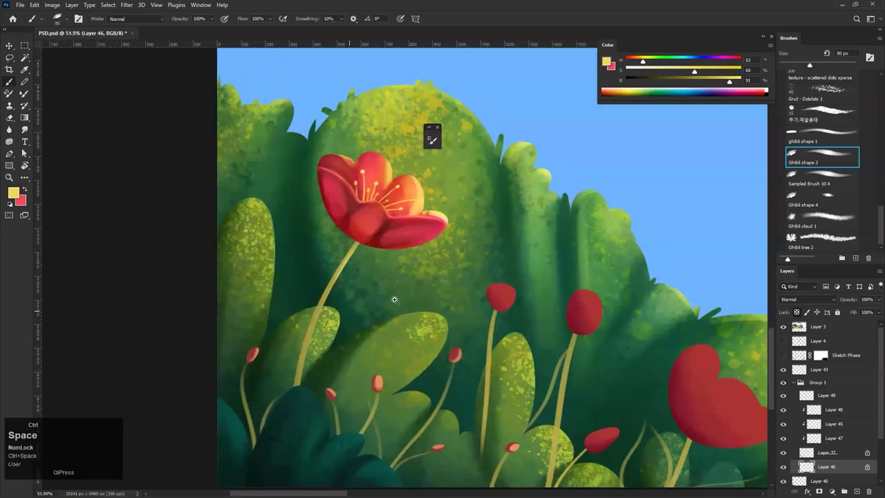
# Rotate the canvas so the large flower's stem lies flat and refine its highlight with an 80 px brush
pyautogui.keyDown('ctrl'); pyautogui.moveTo(364, 299); pyautogui.dragTo(394, 283); pyautogui.keyUp('ctrl')
pyautogui.press('r')
pyautogui.moveTo(379, 146); pyautogui.dragTo(480, 187)
pyautogui.moveTo(149, 241); pyautogui.dragTo(181, 226)
pyautogui.press('b')
pyautogui.moveTo(138, 250); pyautogui.dragTo(273, 206)
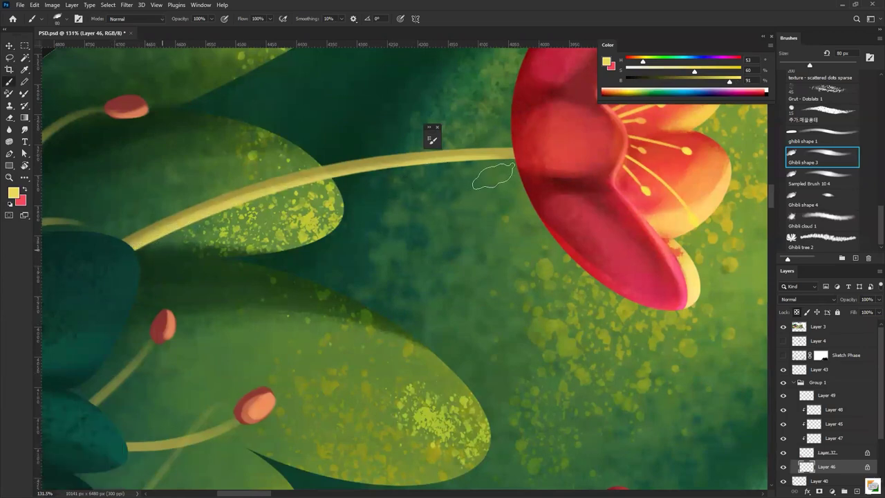
# Brush light yellow highlights along the thin stems of the small buds with a 40 px brush
pyautogui.press('space')
pyautogui.moveTo(285, 232); pyautogui.dragTo(463, 214)
pyautogui.moveTo(262, 224); pyautogui.dragTo(316, 157)
pyautogui.moveTo(326, 274)
pyautogui.mouseDown()
pyautogui.moveTo(317, 193)
pyautogui.moveTo(323, 143)
pyautogui.mouseUp()
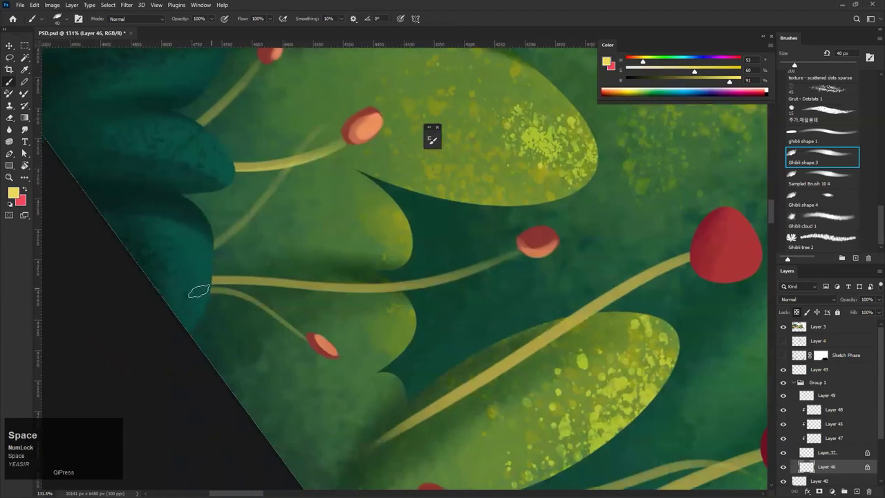
pyautogui.moveTo(449, 312); pyautogui.dragTo(260, 221)
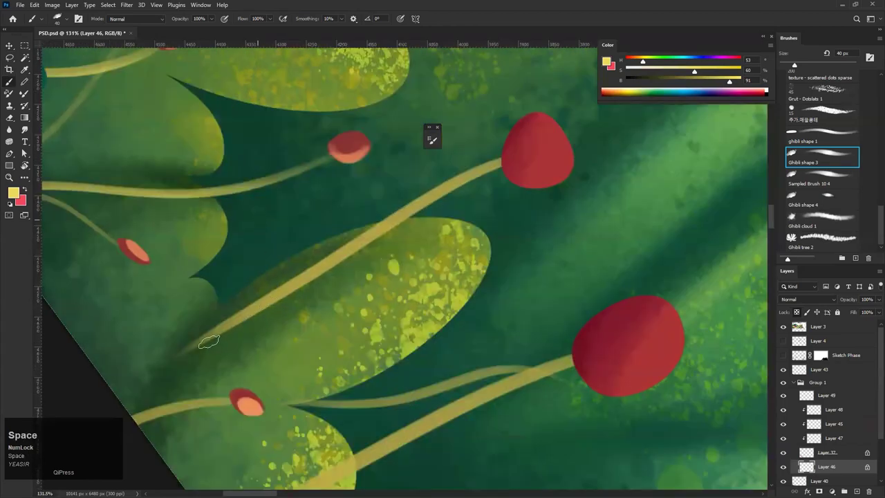
# Highlight the stems of the two round red buds, rotating the canvas to follow them and enlarging the brush to 45 px
pyautogui.moveTo(494, 170); pyautogui.dragTo(344, 273)
pyautogui.moveTo(417, 267)
pyautogui.mouseDown()
pyautogui.moveTo(380, 173)
pyautogui.moveTo(392, 150)
pyautogui.mouseUp()
pyautogui.moveTo(466, 244); pyautogui.dragTo(403, 152)
pyautogui.press('r')
pyautogui.moveTo(538, 162)
pyautogui.mouseDown()
pyautogui.moveTo(561, 204)
pyautogui.moveTo(553, 194)
pyautogui.mouseUp()
pyautogui.press('b')
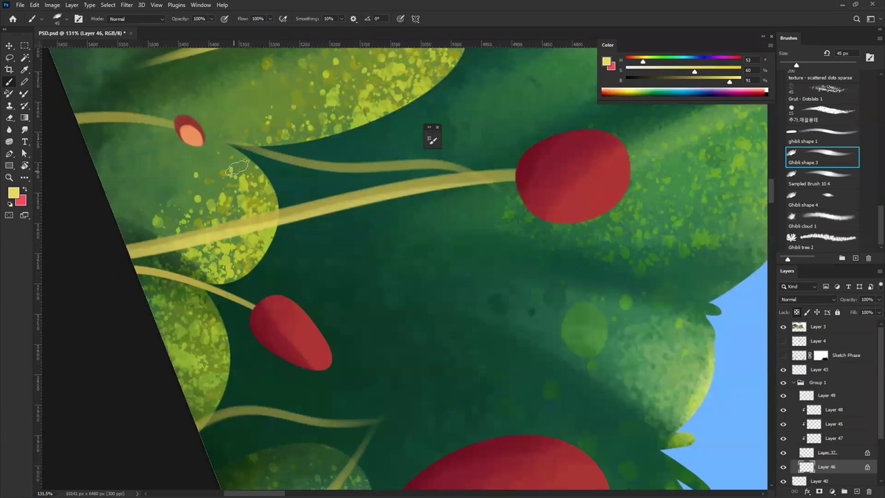
# Highlight the curved stem below the oval bud and the straight stem of the large unshaded flower, undoing the last stroke
pyautogui.press('space')
pyautogui.moveTo(299, 325); pyautogui.dragTo(286, 203)
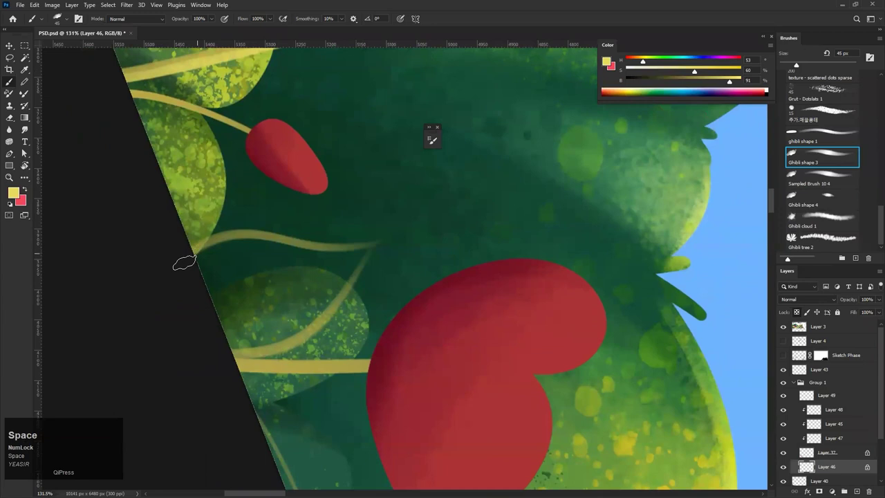
pyautogui.moveTo(185, 257); pyautogui.dragTo(325, 246)
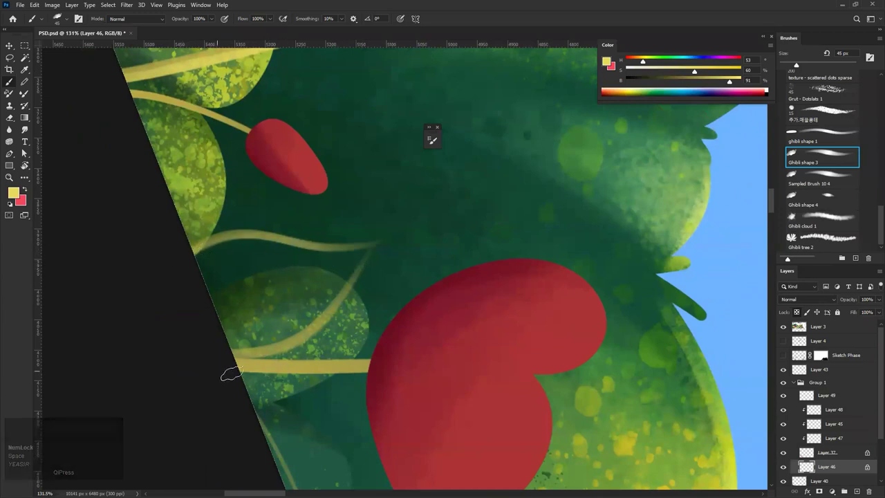
pyautogui.moveTo(222, 369); pyautogui.dragTo(380, 368)
pyautogui.hotkey('ctrl', 'z')
pyautogui.moveTo(238, 375); pyautogui.dragTo(386, 380)
pyautogui.press('space')
pyautogui.moveTo(325, 387)
pyautogui.mouseDown()
pyautogui.moveTo(286, 246)
pyautogui.moveTo(256, 245)
pyautogui.moveTo(300, 238)
pyautogui.mouseUp()
pyautogui.hotkey('ctrl', 'space')
pyautogui.hotkey('ctrl', 'z')
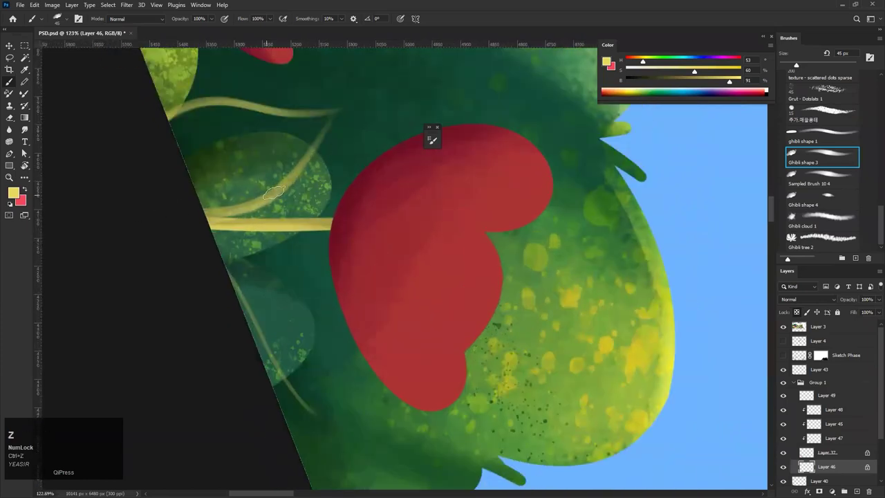
# Touch up the light yellow highlight on the curved stem of the oval red bud with the 45 px brush, undoing a stray stroke
pyautogui.press('space')
pyautogui.moveTo(284, 227); pyautogui.dragTo(309, 273)
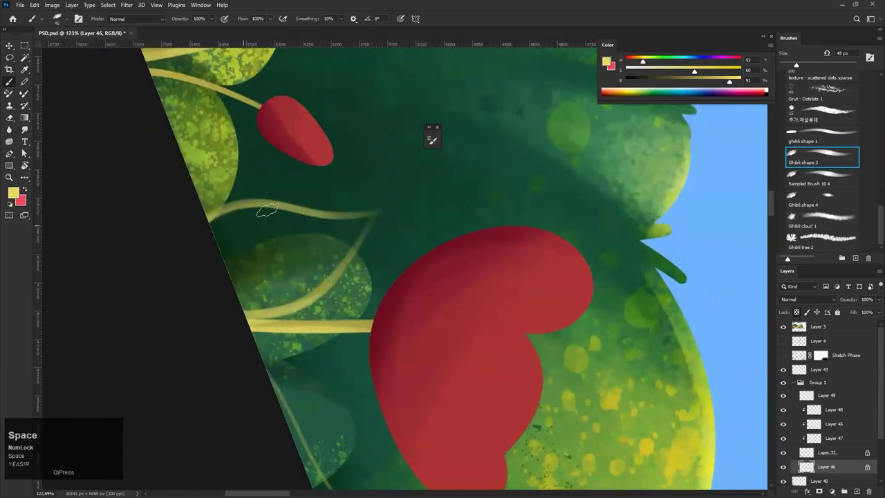
pyautogui.moveTo(272, 216); pyautogui.dragTo(384, 324)
pyautogui.moveTo(268, 186); pyautogui.dragTo(348, 226)
pyautogui.hotkey('ctrl', 'z')
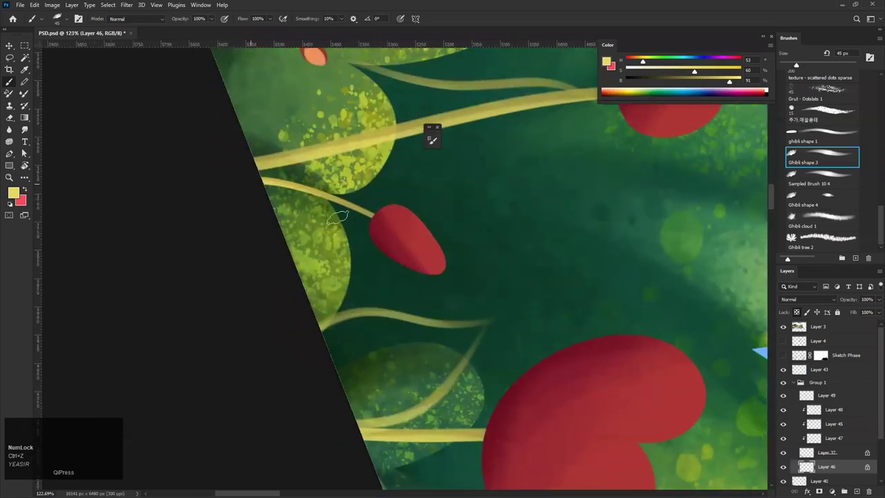
# Refine the highlight on the short stem of the small orange bud above the oval bud, undoing the strokes that miss
pyautogui.hotkey('ctrl', 'space')
pyautogui.moveTo(360, 210); pyautogui.dragTo(332, 218)
pyautogui.moveTo(334, 209)
pyautogui.mouseDown()
pyautogui.moveTo(408, 220)
pyautogui.moveTo(258, 262)
pyautogui.mouseUp()
pyautogui.hotkey('ctrl', 'z')
pyautogui.moveTo(239, 176); pyautogui.dragTo(329, 206)
pyautogui.moveTo(239, 206); pyautogui.dragTo(377, 234)
pyautogui.hotkey('ctrl', 'z')
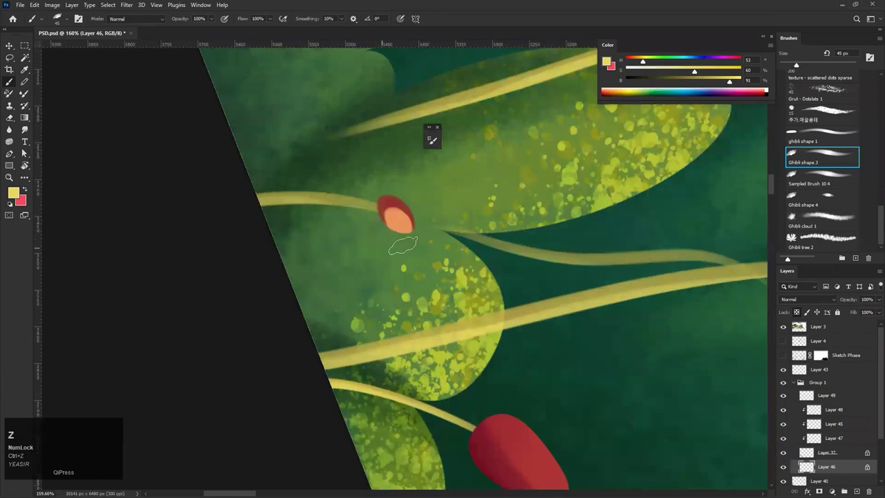
# Touch up the highlights on the thin stems of the small buds beside the dark teal leaves, undoing a misplaced stroke
pyautogui.moveTo(506, 217); pyautogui.dragTo(465, 223)
pyautogui.moveTo(466, 223); pyautogui.dragTo(395, 336)
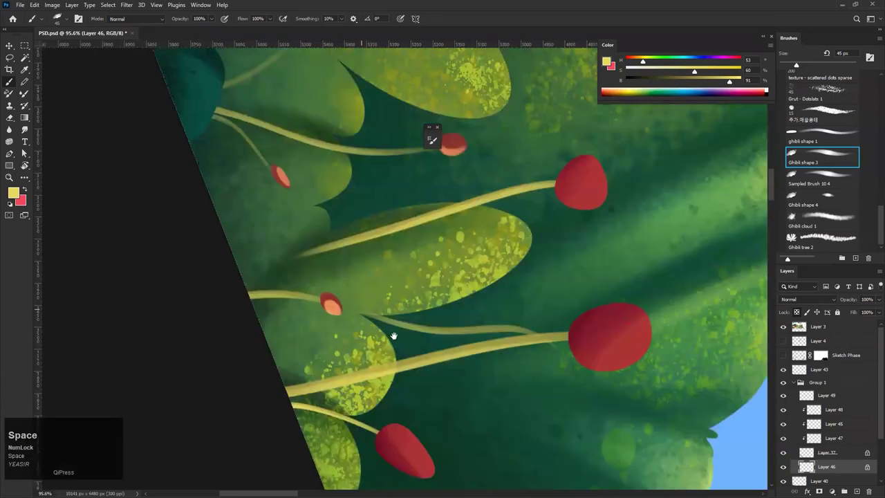
pyautogui.keyDown('ctrl'); pyautogui.click(245, 146); pyautogui.keyUp('ctrl')
pyautogui.moveTo(322, 174); pyautogui.dragTo(237, 263)
pyautogui.moveTo(306, 131); pyautogui.dragTo(340, 200)
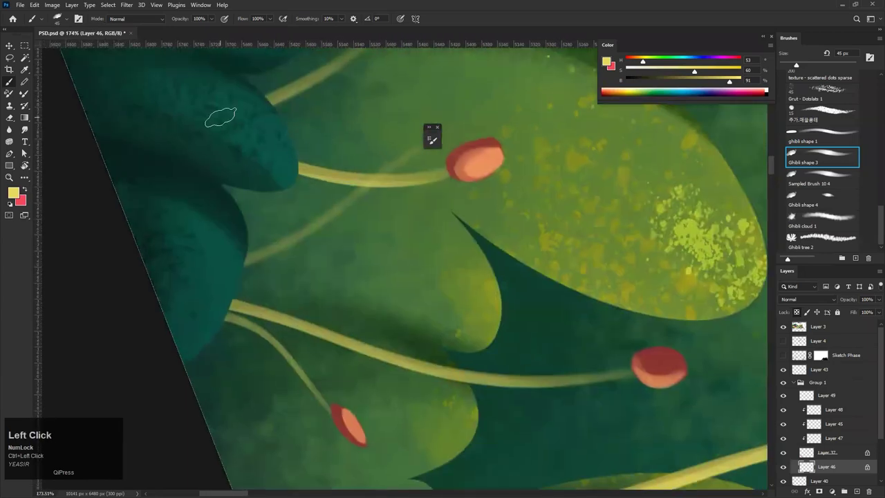
pyautogui.moveTo(320, 104); pyautogui.dragTo(293, 157)
pyautogui.hotkey('ctrl', 'z')
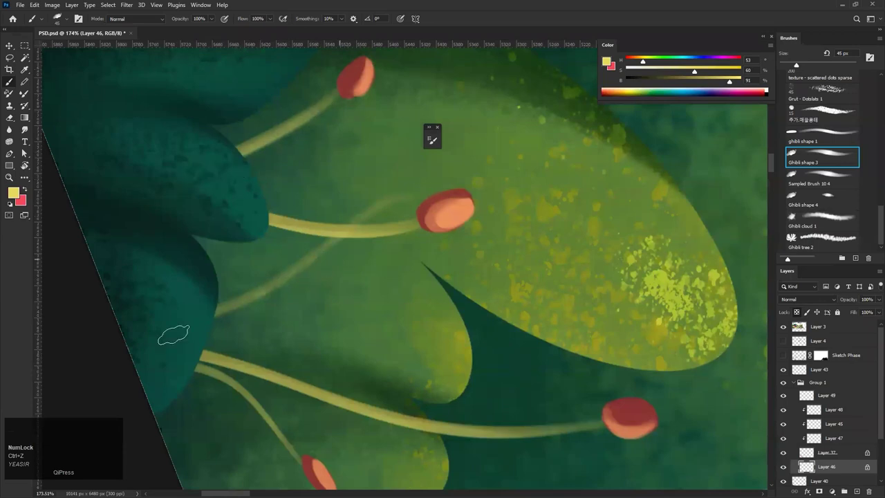
pyautogui.moveTo(320, 264); pyautogui.dragTo(202, 312)
pyautogui.moveTo(325, 200); pyautogui.dragTo(380, 200)
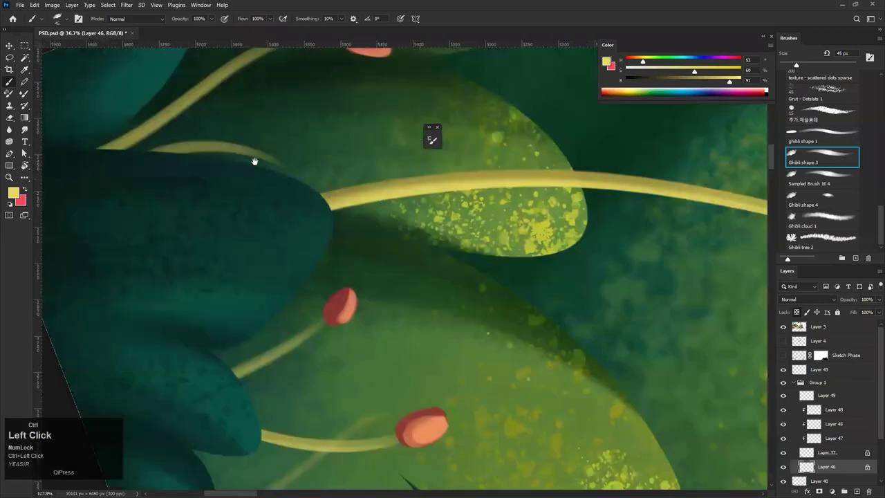
pyautogui.moveTo(218, 113); pyautogui.dragTo(148, 114)
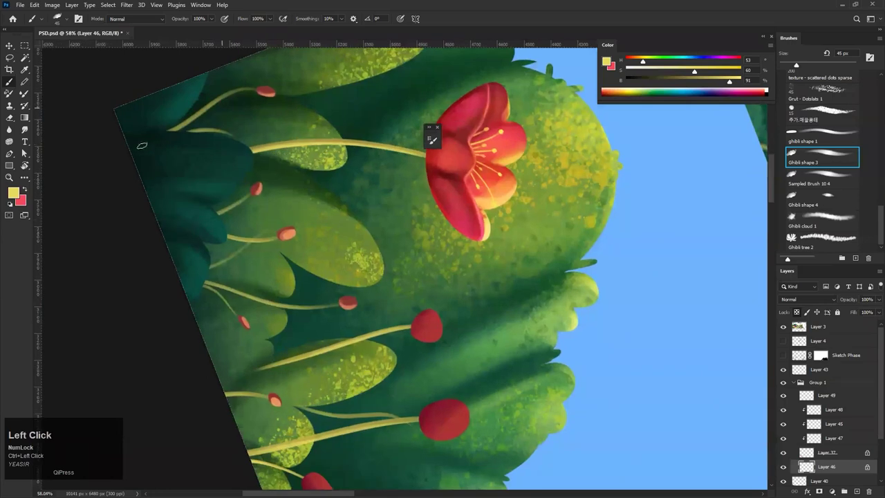
# Rotate the canvas back to 0° and save the illustration
pyautogui.scroll(-2, 247, 112)
pyautogui.press('r')
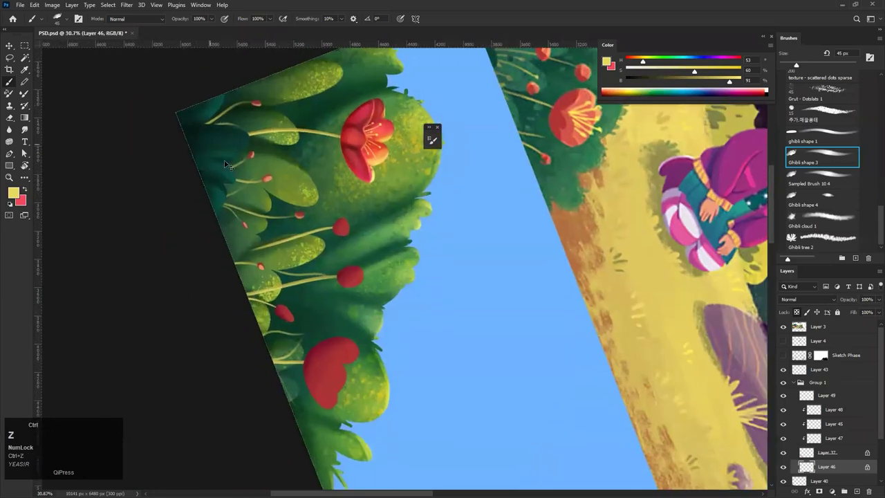
pyautogui.moveTo(465, 223); pyautogui.dragTo(332, 191)
pyautogui.press('space')
pyautogui.moveTo(277, 316); pyautogui.dragTo(352, 292)
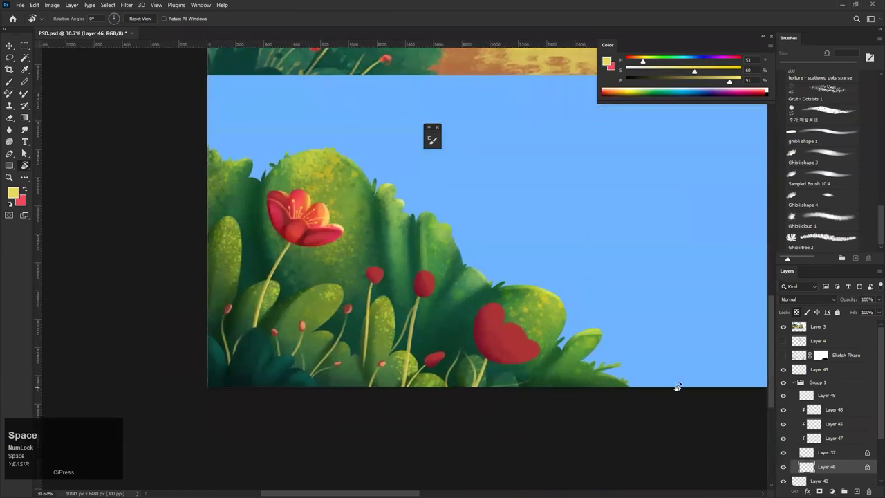
pyautogui.moveTo(536, 339)
pyautogui.mouseDown()
pyautogui.moveTo(492, 305)
pyautogui.moveTo(554, 346)
pyautogui.moveTo(626, 341)
pyautogui.moveTo(488, 328)
pyautogui.moveTo(428, 385)
pyautogui.mouseUp()
pyautogui.hotkey('ctrl', 's')
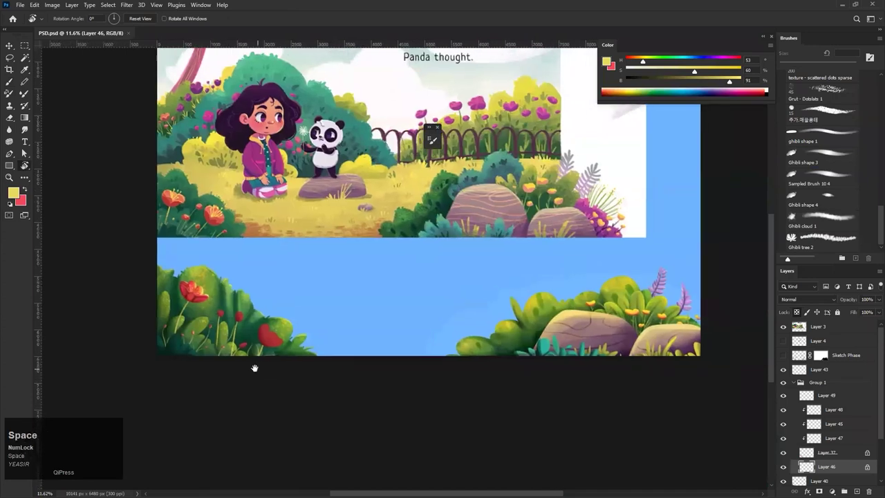
# Select the layer that holds the large unshaded red flower with the Move tool
pyautogui.keyDown('ctrl'); pyautogui.click(244, 321); pyautogui.keyUp('ctrl')
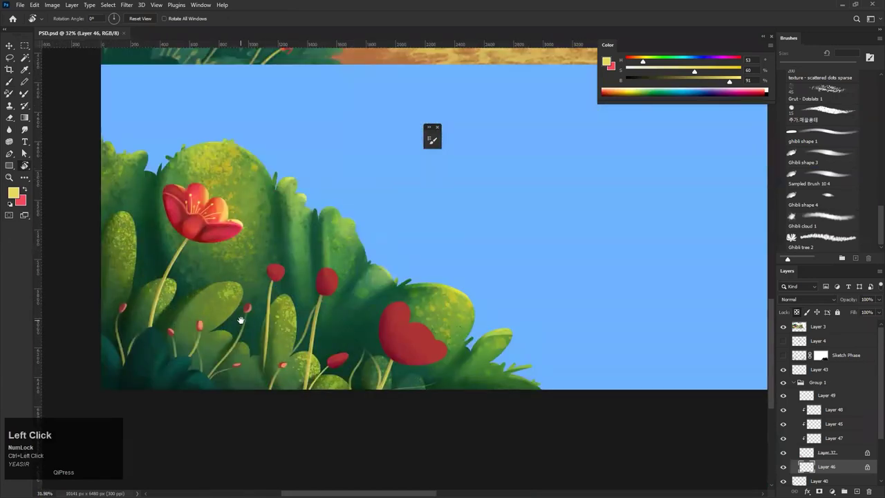
pyautogui.moveTo(367, 346); pyautogui.dragTo(513, 350)
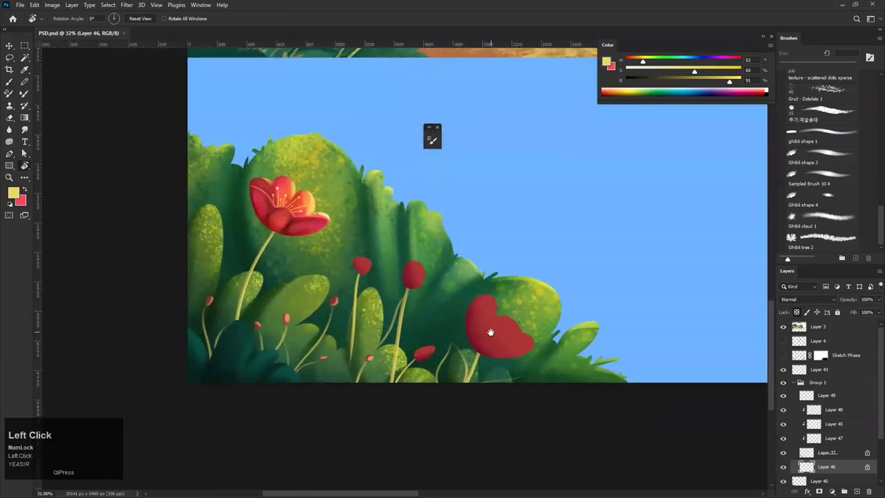
pyautogui.press('v')
pyautogui.keyDown('ctrl'); pyautogui.click(491, 332); pyautogui.keyUp('ctrl')
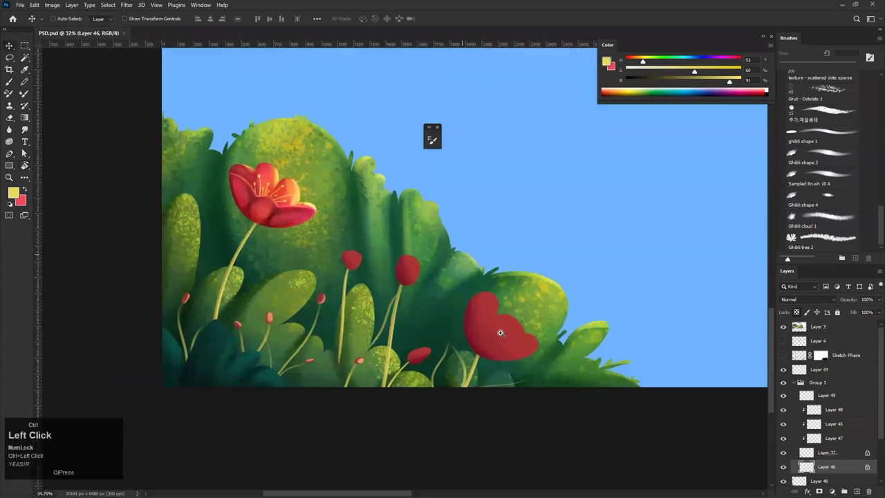
pyautogui.moveTo(240, 202); pyautogui.dragTo(269, 192)
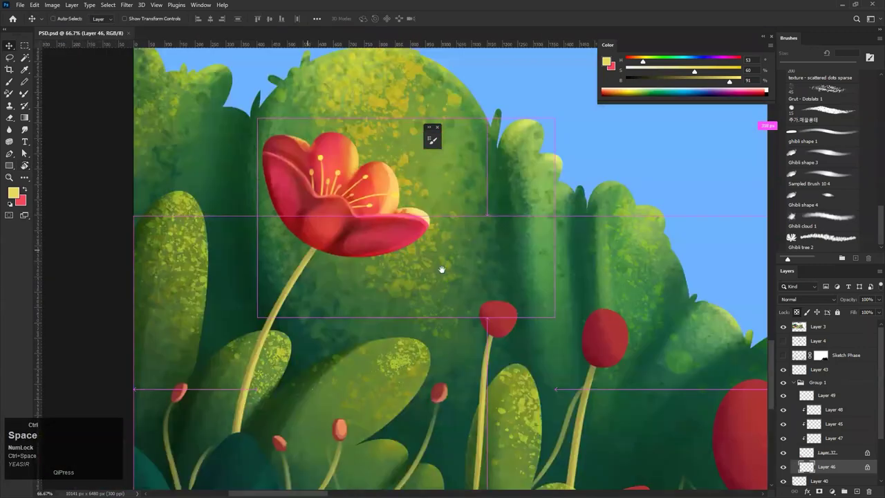
pyautogui.moveTo(452, 267); pyautogui.dragTo(332, 231)
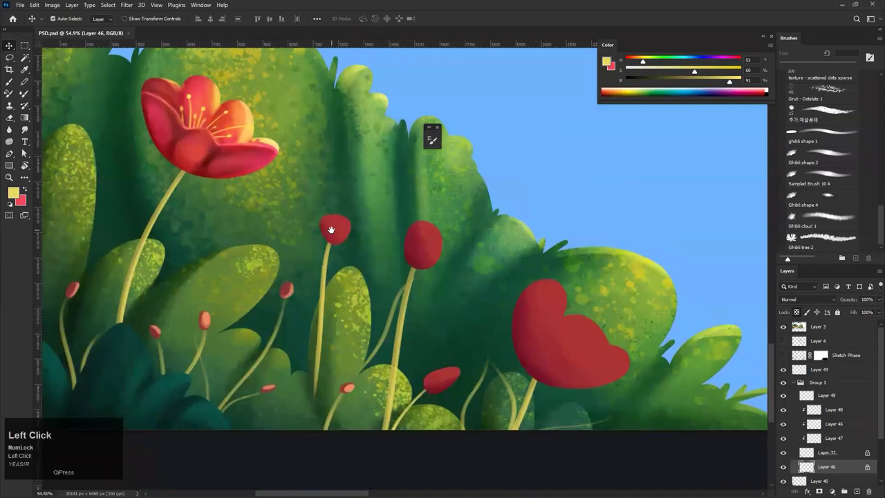
pyautogui.click(557, 350)
# Toggle the visibility of Layer 37 repeatedly to examine which flower shapes it contains
pyautogui.click(781, 454)
pyautogui.click(781, 453)
pyautogui.click(783, 454)
pyautogui.click(782, 454)
pyautogui.click(783, 454)
pyautogui.click(782, 455)
pyautogui.click(783, 454)
pyautogui.click(783, 454)
pyautogui.click(783, 455)
pyautogui.click(784, 456)
pyautogui.click(782, 456)
pyautogui.click(782, 457)
pyautogui.moveTo(607, 361); pyautogui.dragTo(615, 320)
pyautogui.moveTo(712, 402); pyautogui.dragTo(751, 408)
pyautogui.click(784, 456)
pyautogui.click(786, 454)
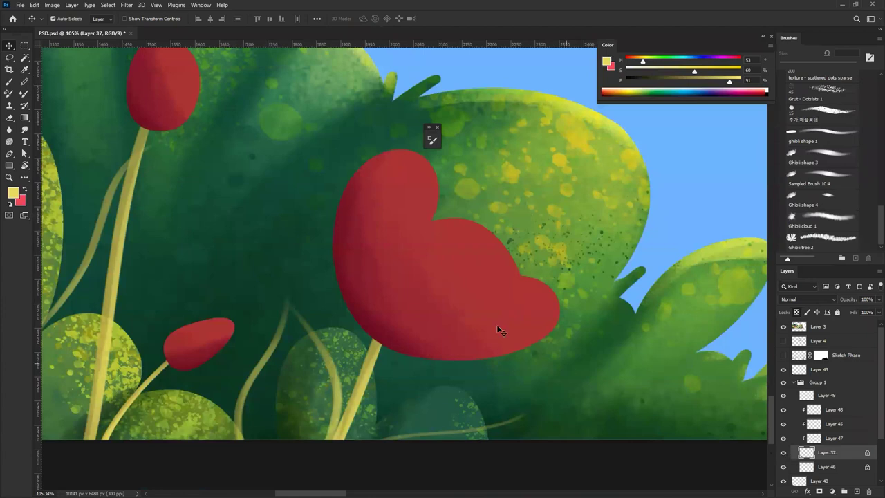
pyautogui.press('p')
pyautogui.moveTo(338, 196); pyautogui.dragTo(371, 158)
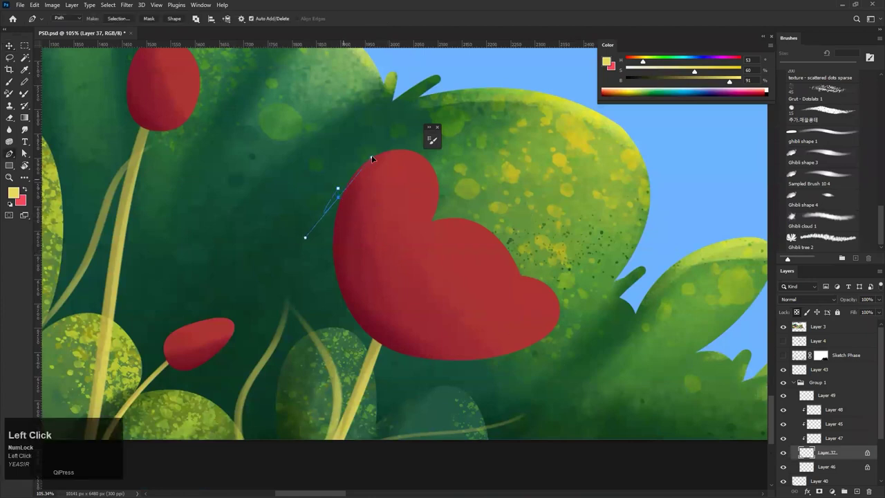
pyautogui.hotkey('ctrl', 'z')
pyautogui.moveTo(339, 186); pyautogui.dragTo(364, 161)
pyautogui.hotkey('ctrl', 'z')
pyautogui.hotkey('ctrl', 'z')
# Outline the lower part of the large unshaded flower with a closed wavy pen path and convert it to a selection
pyautogui.moveTo(408, 213); pyautogui.dragTo(316, 201)
pyautogui.moveTo(200, 78); pyautogui.dragTo(232, 80)
pyautogui.moveTo(537, 296); pyautogui.dragTo(573, 281)
pyautogui.moveTo(404, 231); pyautogui.dragTo(429, 212)
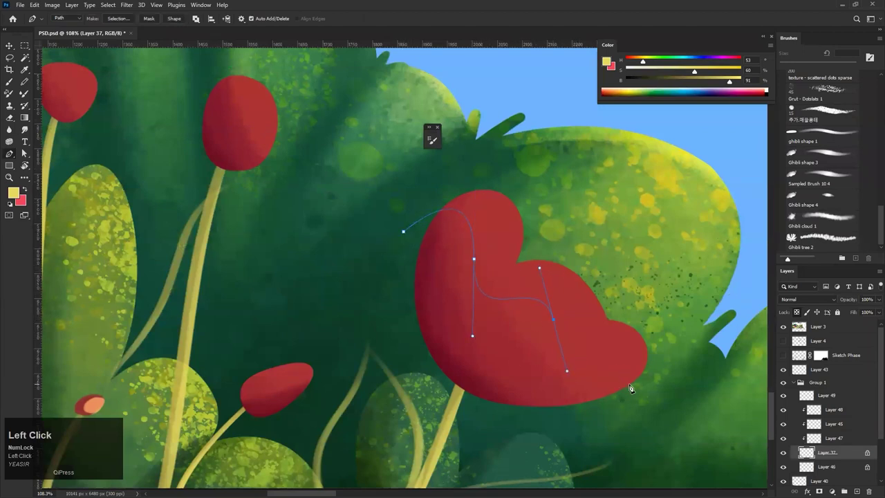
pyautogui.moveTo(536, 435); pyautogui.dragTo(469, 447)
pyautogui.moveTo(402, 418); pyautogui.dragTo(371, 407)
pyautogui.moveTo(338, 351); pyautogui.dragTo(325, 313)
pyautogui.moveTo(329, 253); pyautogui.dragTo(337, 241)
pyautogui.click(404, 231)
pyautogui.moveTo(406, 235); pyautogui.dragTo(371, 213)
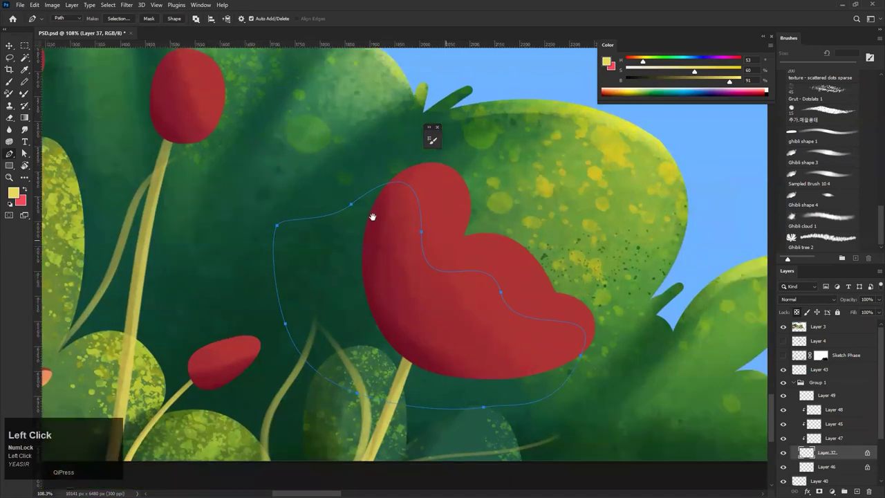
pyautogui.hotkey('ctrl', 'Return')
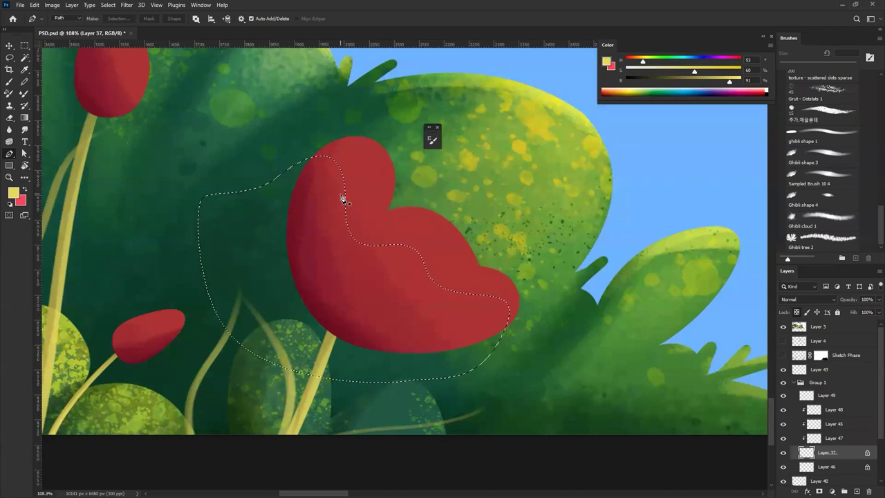
# Try filling the selected flower base with a dark red sampled from the flower's shaded edge, and undo the fill
pyautogui.press('b')
pyautogui.keyDown('alt'); pyautogui.click(296, 217); pyautogui.keyUp('alt')
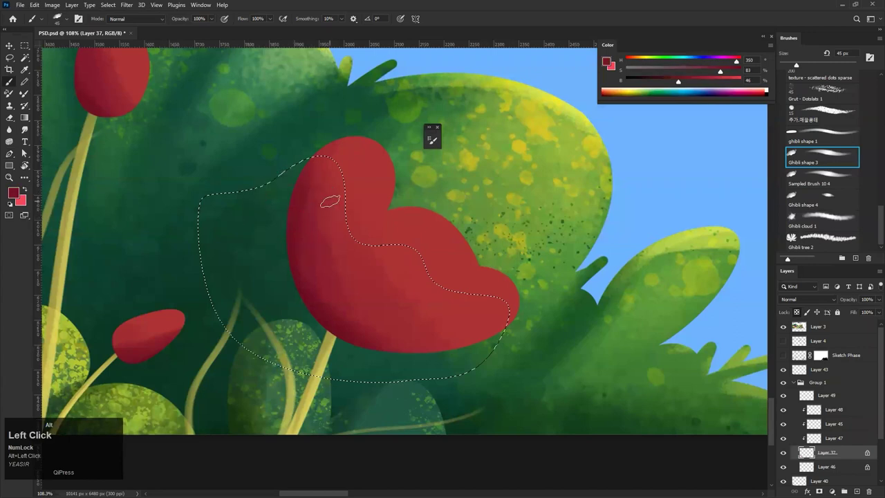
pyautogui.hotkey('alt', 'BackSpace')
pyautogui.hotkey('ctrl', 'space')
pyautogui.moveTo(351, 264); pyautogui.dragTo(360, 286)
pyautogui.hotkey('ctrl', 'z')
pyautogui.hotkey('ctrl', 'z')
# Sample a slightly brighter dark red (H 350, S 80, B 51), try it as the base fill, undo it and discard the outline
pyautogui.keyDown('alt'); pyautogui.moveTo(325, 263); pyautogui.dragTo(294, 259); pyautogui.keyUp('alt')
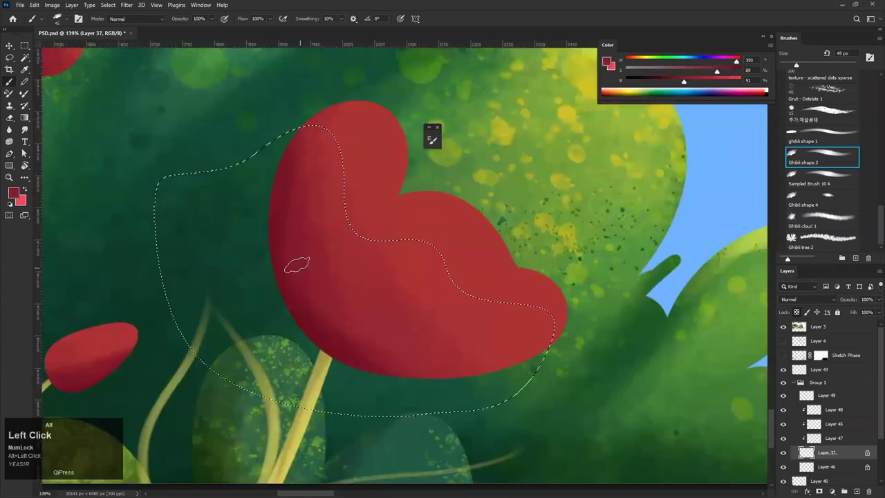
pyautogui.hotkey('alt', 'BackSpace')
pyautogui.hotkey('ctrl', 'd')
pyautogui.moveTo(370, 308); pyautogui.dragTo(381, 327)
pyautogui.hotkey('ctrl', 'z')
pyautogui.hotkey('ctrl', 'z')
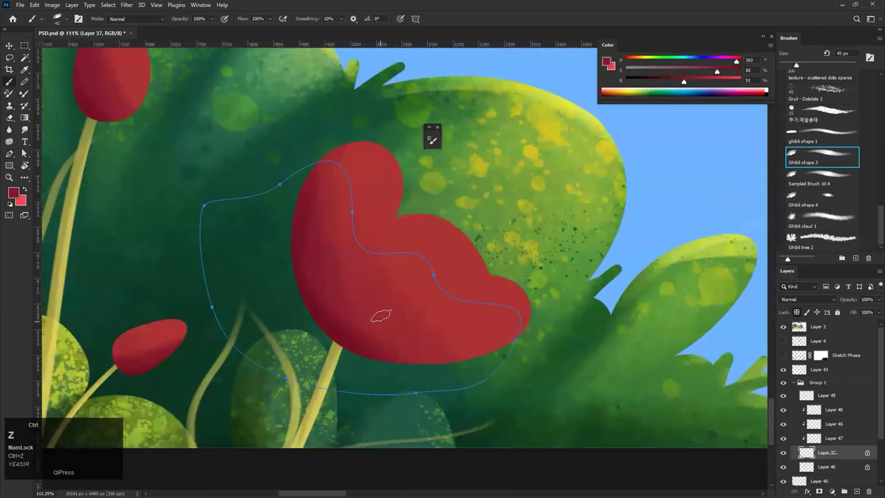
pyautogui.hotkey('ctrl', 'd')
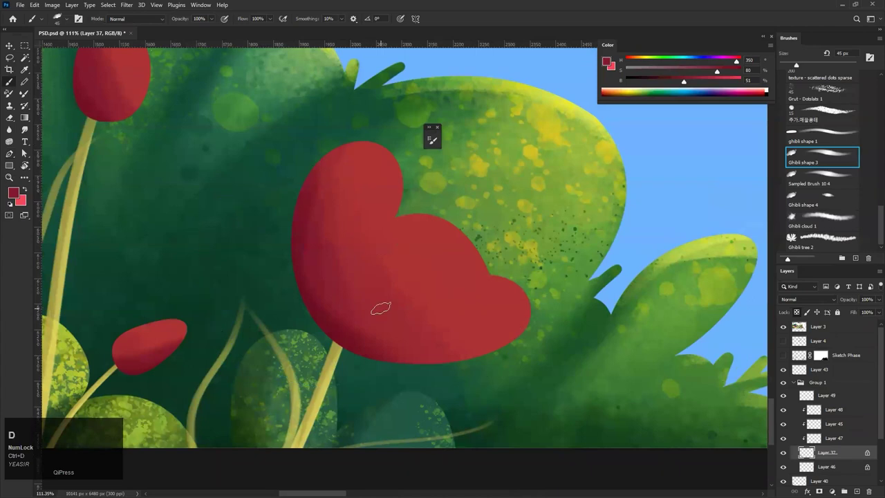
# Draw another closed pen path around the flower's base, with a lower wavy edge running across the petals
pyautogui.press('p')
pyautogui.moveTo(280, 180); pyautogui.dragTo(309, 162)
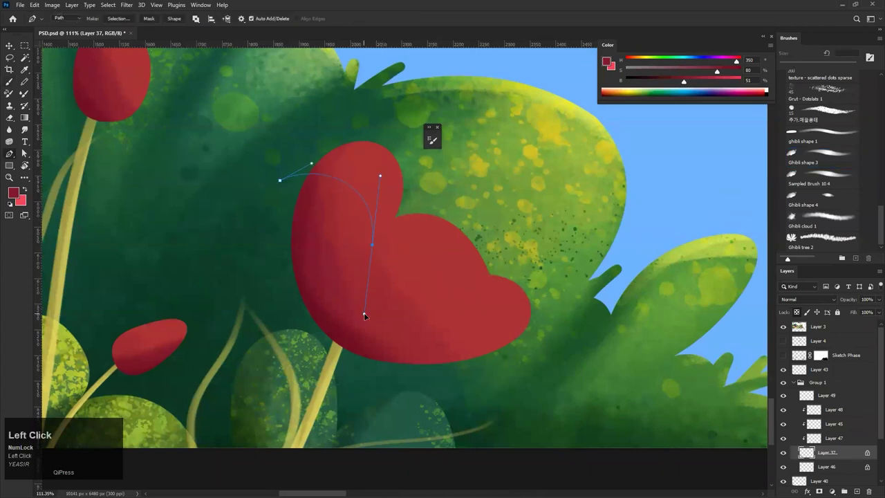
pyautogui.moveTo(368, 312); pyautogui.dragTo(371, 280)
pyautogui.moveTo(434, 354); pyautogui.dragTo(460, 334)
pyautogui.moveTo(412, 411); pyautogui.dragTo(376, 409)
pyautogui.moveTo(313, 401); pyautogui.dragTo(291, 388)
pyautogui.moveTo(236, 303); pyautogui.dragTo(232, 281)
pyautogui.moveTo(241, 182); pyautogui.dragTo(241, 172)
pyautogui.click(248, 158)
pyautogui.click(279, 181)
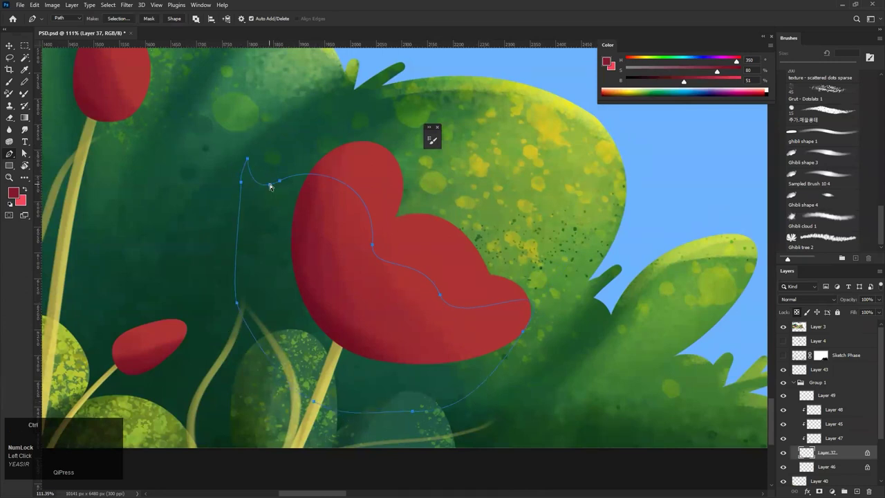
# Try filling the outlined flower base with the dark red, undo the fill and clear the selection
pyautogui.hotkey('ctrl', 'Return')
pyautogui.hotkey('alt', 'BackSpace')
pyautogui.hotkey('ctrl', 'd')
pyautogui.moveTo(353, 158); pyautogui.dragTo(311, 202)
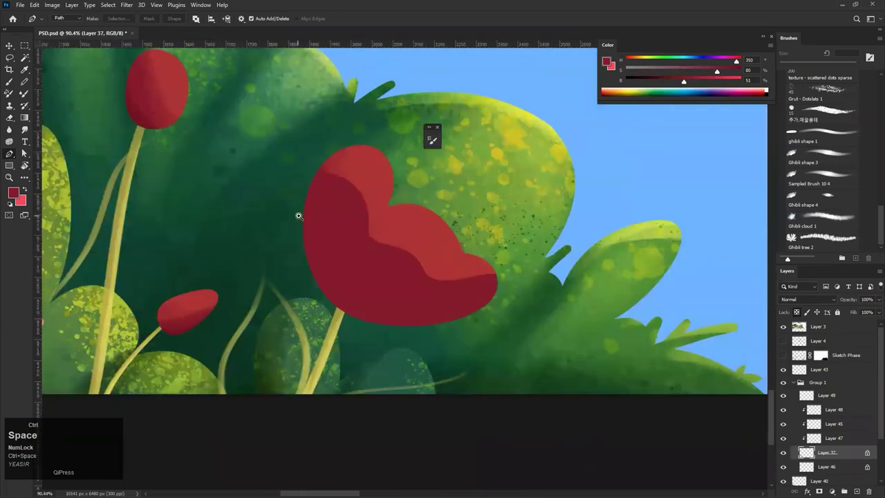
pyautogui.hotkey('ctrl', 'z')
pyautogui.hotkey('ctrl', 'z')
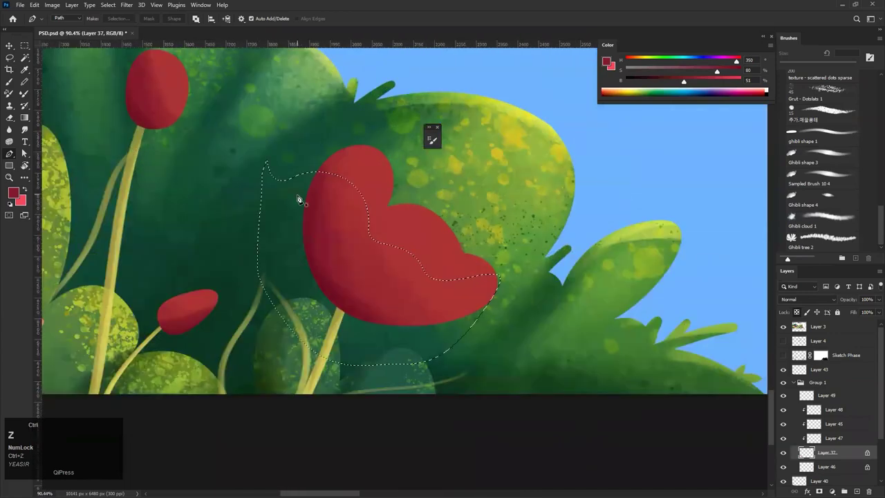
pyautogui.hotkey('ctrl', 'd')
# Outline the flower's base with a wavy pen path reaching the top of the upper petal and fill it with the dark red
pyautogui.moveTo(340, 166); pyautogui.dragTo(347, 106)
pyautogui.moveTo(352, 197); pyautogui.dragTo(332, 268)
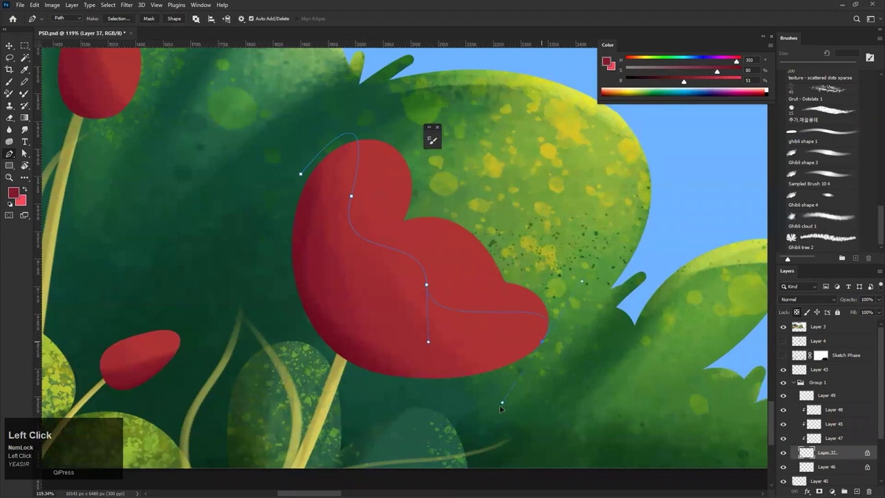
pyautogui.click(300, 173)
pyautogui.hotkey('ctrl', 'Return')
pyautogui.hotkey('ctrl', 'd')
# Outline the tip of the upper petal with the Pen tool and fill it with the lighter petal red (H 0, S 70, B 67)
pyautogui.moveTo(393, 177); pyautogui.dragTo(260, 122)
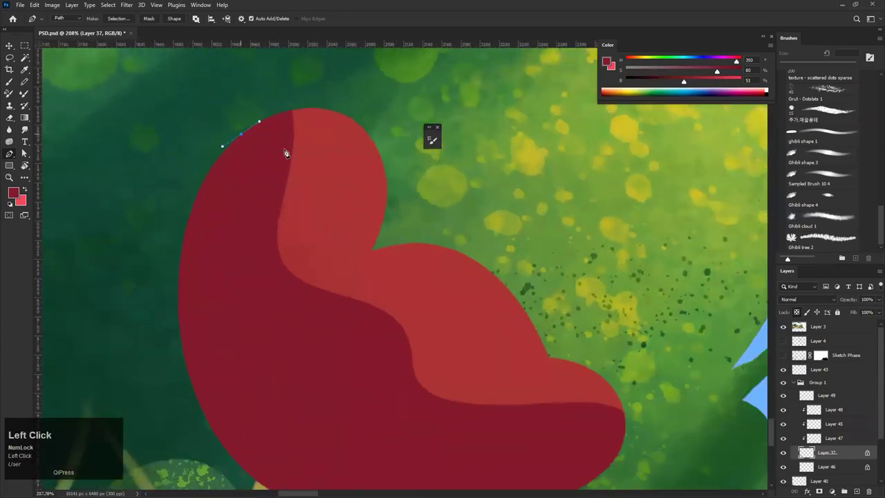
pyautogui.moveTo(286, 170); pyautogui.dragTo(314, 215)
pyautogui.moveTo(330, 180); pyautogui.dragTo(334, 158)
pyautogui.moveTo(335, 108); pyautogui.dragTo(331, 100)
pyautogui.moveTo(304, 70); pyautogui.dragTo(249, 84)
pyautogui.moveTo(226, 108); pyautogui.dragTo(227, 116)
pyautogui.hotkey('ctrl', 'Return')
pyautogui.press('i')
pyautogui.click(354, 175)
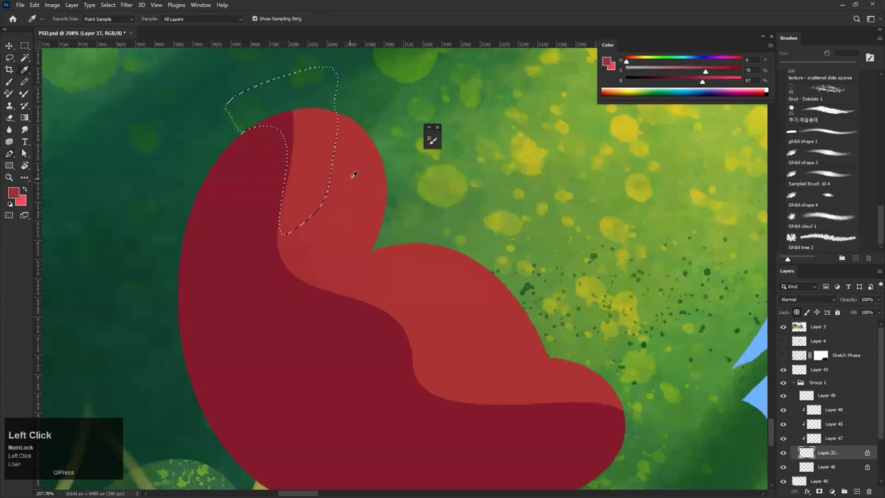
pyautogui.hotkey('alt', 'BackSpace')
pyautogui.hotkey('ctrl', 'd')
# Draw a closed, wavy pen path around the tip of the lower outer petal and load it as a selection
pyautogui.moveTo(336, 206); pyautogui.dragTo(419, 245)
pyautogui.press('p')
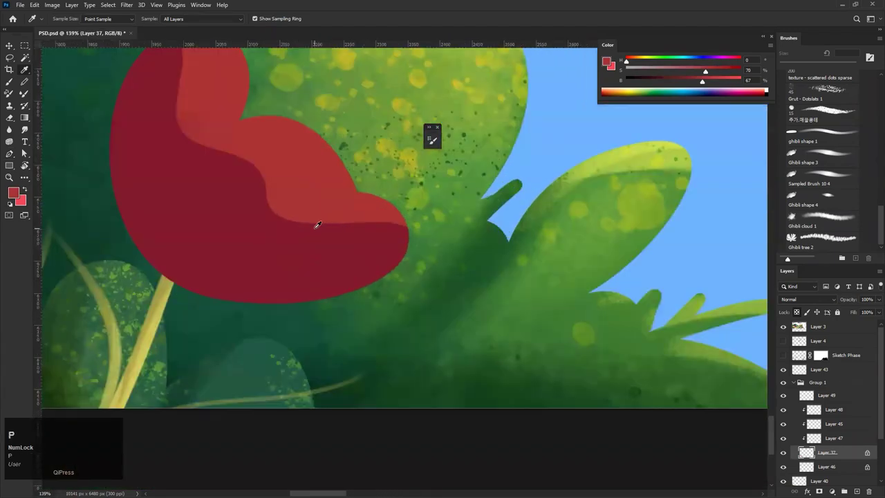
pyautogui.moveTo(261, 206); pyautogui.dragTo(281, 226)
pyautogui.hotkey('ctrl', 'z')
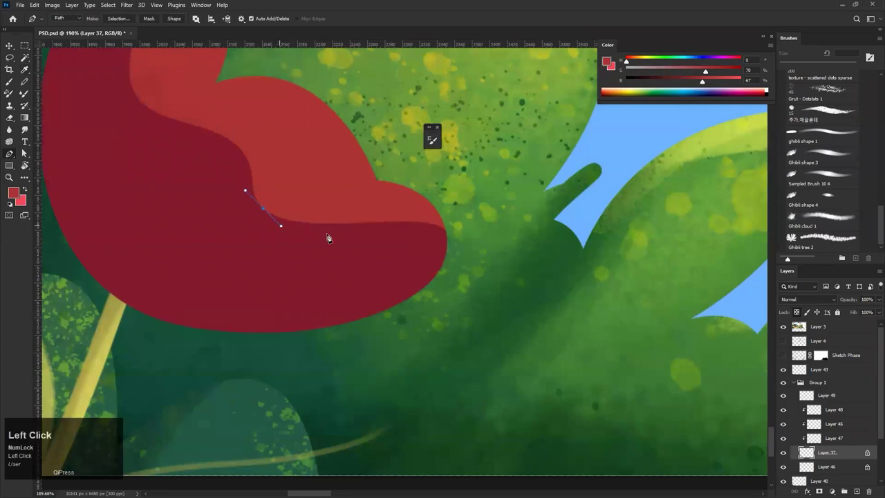
pyautogui.moveTo(359, 235); pyautogui.dragTo(399, 235)
pyautogui.moveTo(430, 282); pyautogui.dragTo(399, 320)
pyautogui.moveTo(473, 313); pyautogui.dragTo(488, 297)
pyautogui.moveTo(510, 250); pyautogui.dragTo(509, 239)
pyautogui.moveTo(500, 225); pyautogui.dragTo(494, 218)
pyautogui.moveTo(464, 197); pyautogui.dragTo(443, 186)
pyautogui.hotkey('ctrl', 'Return')
# Fill the selected petal tip with the lighter petal red (H 0, S 70, B 67) and clear the selection
pyautogui.press('i')
pyautogui.click(293, 145)
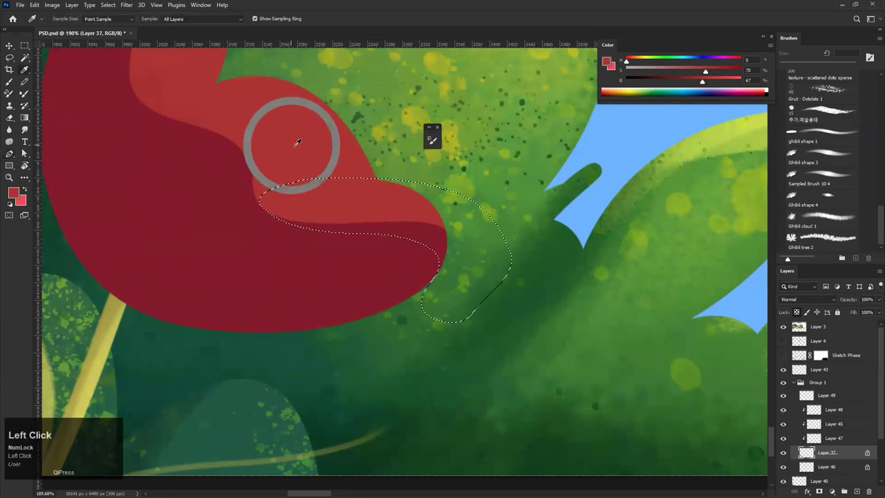
pyautogui.hotkey('alt', 'BackSpace')
pyautogui.hotkey('ctrl', 'd')
pyautogui.moveTo(326, 146); pyautogui.dragTo(268, 173)
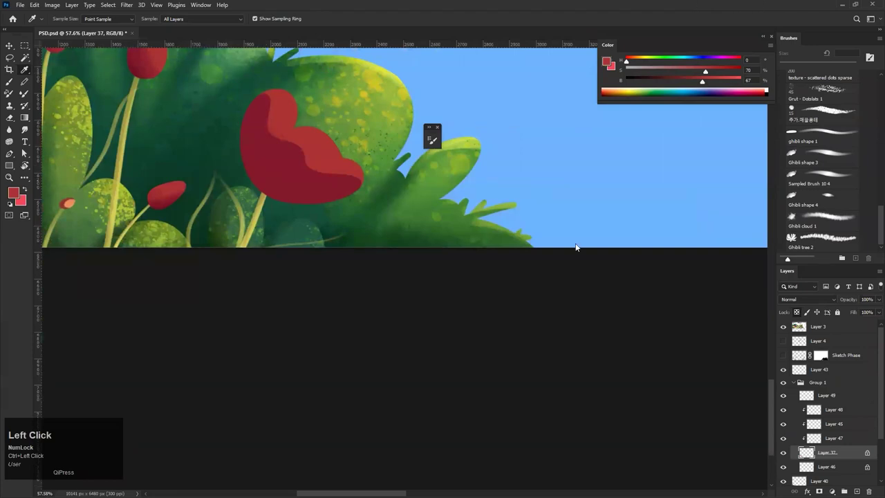
# Choose the Ghibli shape 4 brush for painting in the dark red sampled from the nearby bud (H 349, S 85, B 44)
pyautogui.click(430, 156)
pyautogui.moveTo(296, 172); pyautogui.dragTo(363, 227)
pyautogui.press('v')
pyautogui.press('b')
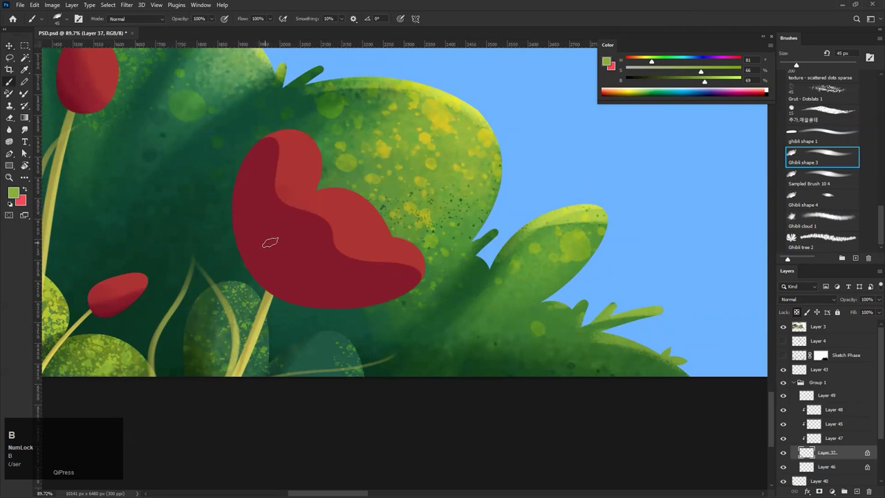
pyautogui.keyDown('alt'); pyautogui.click(84, 89); pyautogui.keyUp('alt')
pyautogui.press(']')
pyautogui.press(']')
pyautogui.press(']')
pyautogui.click(823, 194)
# Try shading the flower with a much larger brush, undo the stroke and reduce the brush to 250 px
pyautogui.press(']')
pyautogui.press(']')
pyautogui.press(']')
pyautogui.press(']')
pyautogui.press(']')
pyautogui.press(']')
pyautogui.press(']')
pyautogui.press(']')
pyautogui.press(']')
pyautogui.press(']')
pyautogui.press(']')
pyautogui.press(']')
pyautogui.hotkey('ctrl', 'z')
pyautogui.press('[')
pyautogui.press('[')
pyautogui.press('[')
pyautogui.press('[')
pyautogui.press('[')
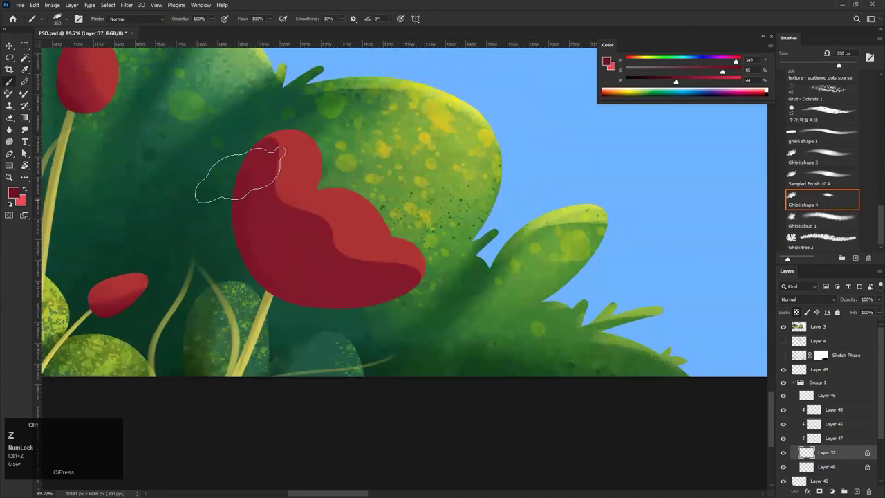
pyautogui.moveTo(304, 218); pyautogui.dragTo(284, 245)
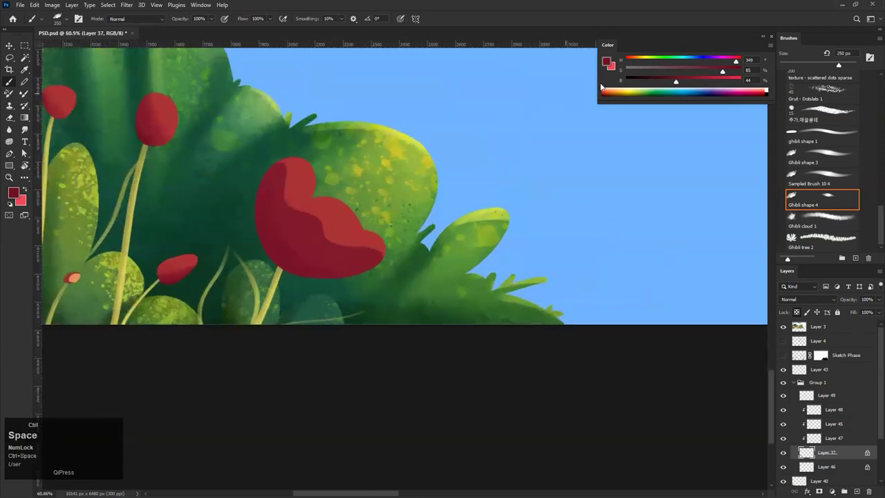
# Shade the lower edge of the flower's base with a 600 px brush in a darker red of 35% brightness
pyautogui.moveTo(675, 83); pyautogui.dragTo(666, 83)
pyautogui.press(']')
pyautogui.press(']')
pyautogui.press(']')
pyautogui.press(']')
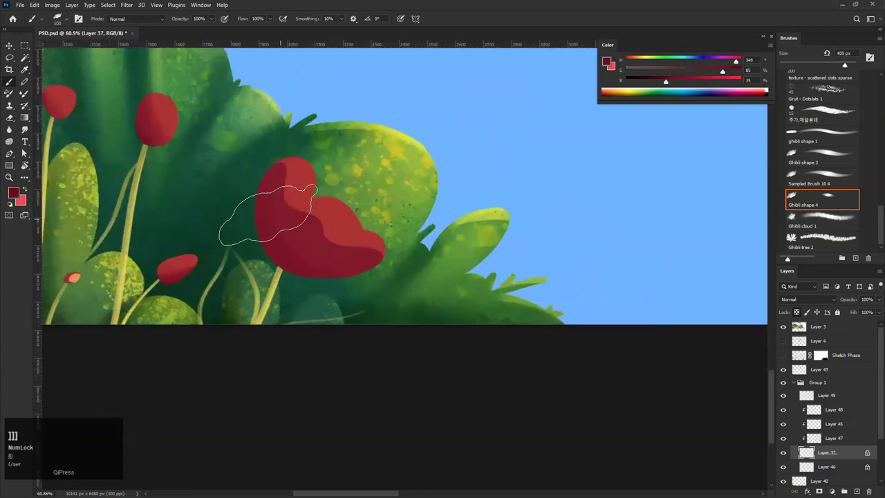
pyautogui.hotkey('ctrl', 'z')
pyautogui.keyDown('ctrl'); pyautogui.click(264, 285); pyautogui.keyUp('ctrl')
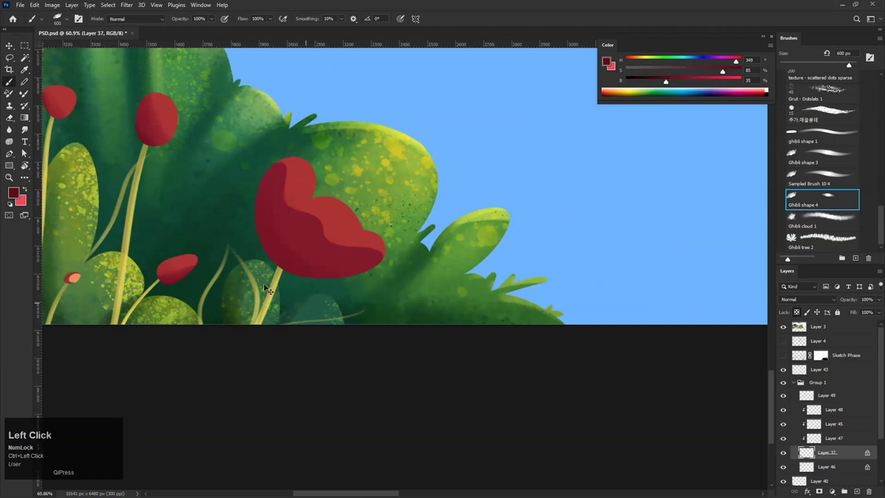
pyautogui.hotkey('ctrl', 'z')
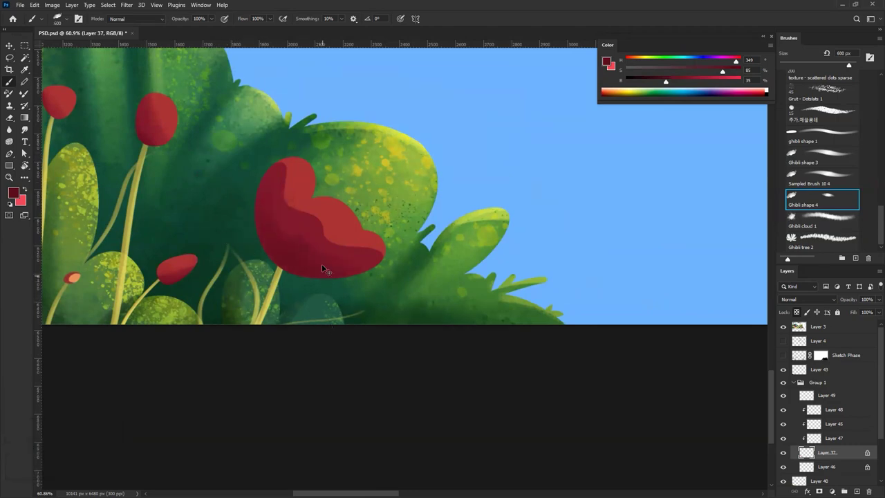
pyautogui.keyDown('ctrl'); pyautogui.click(330, 247); pyautogui.keyUp('ctrl')
# Try speckling the flower's base with the 284 px Kyle's spatter brush and undo the strokes
pyautogui.moveTo(871, 238); pyautogui.dragTo(870, 140)
pyautogui.click(818, 138)
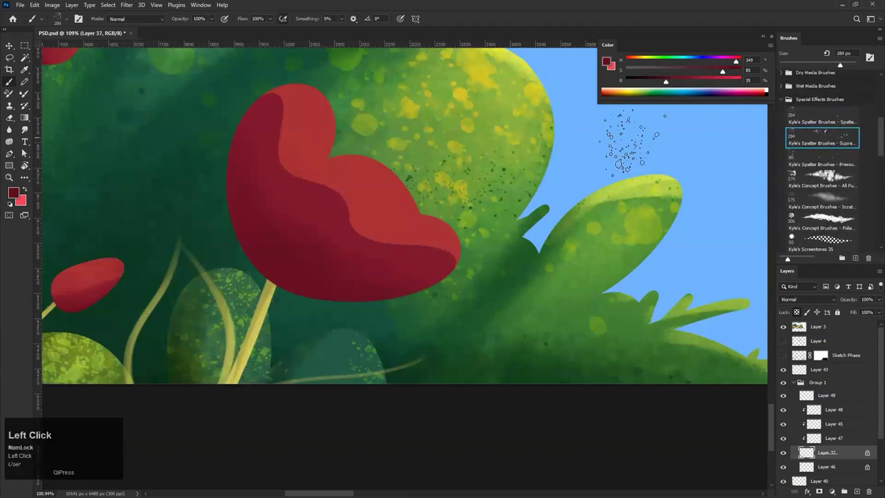
pyautogui.hotkey('ctrl', 'space')
pyautogui.moveTo(314, 254); pyautogui.dragTo(277, 232)
pyautogui.hotkey('ctrl', 'z')
pyautogui.hotkey('ctrl', 'z')
pyautogui.hotkey('ctrl', 'z')
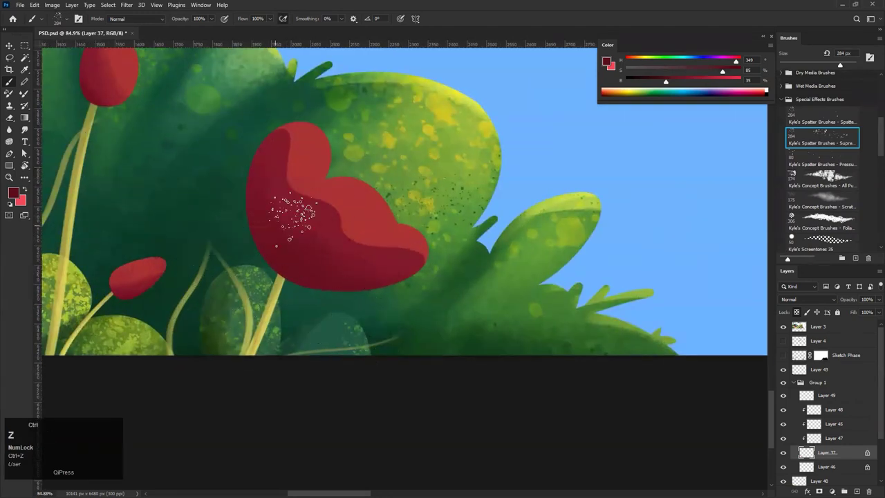
# Switch to the next Kyle's spatter brush (Pressure), enlarge it to 150 px and undo the trial specks on the flower
pyautogui.click(818, 163)
pyautogui.press(']')
pyautogui.press(']')
pyautogui.press(']')
pyautogui.press(']')
pyautogui.hotkey('ctrl', 'z')
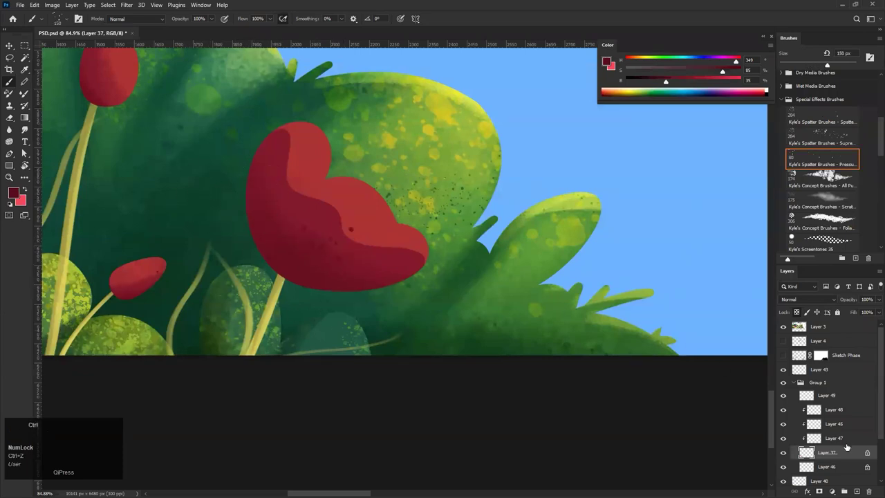
# Try speckling across the petals without a selection, undo the stroke and reduce the spatter brush to 100 px
pyautogui.keyDown('ctrl'); pyautogui.click(806, 454); pyautogui.keyUp('ctrl')
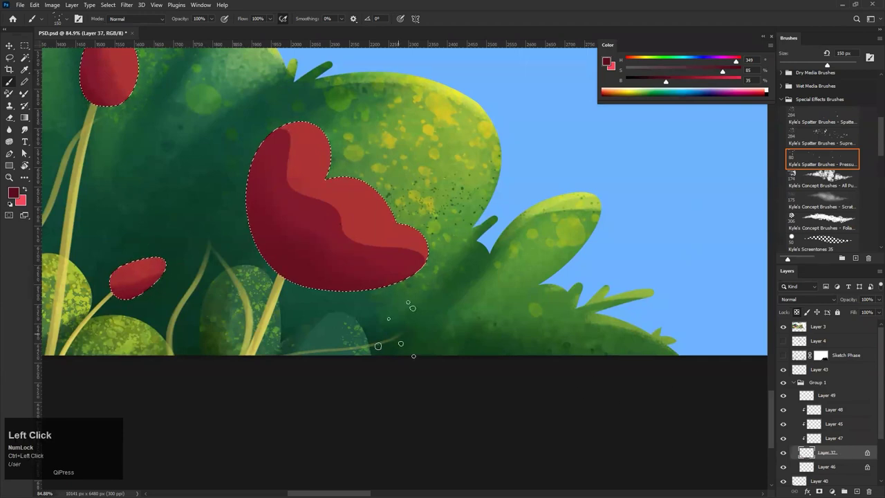
pyautogui.hotkey('ctrl', 'd')
pyautogui.moveTo(297, 152); pyautogui.dragTo(373, 235)
pyautogui.hotkey('ctrl', 'z')
pyautogui.press('[')
pyautogui.press('[')
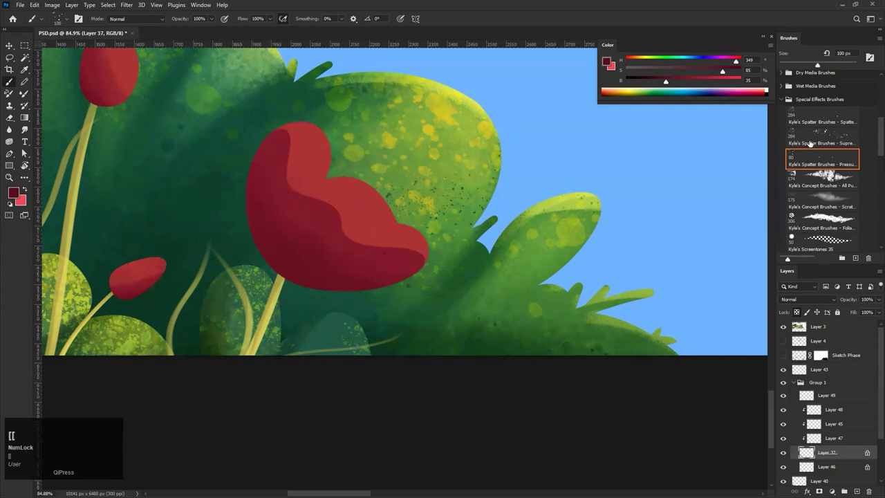
# Set the spatter brush's spacing to 6% and speckle the outer edges of the flower's dark base
pyautogui.click(870, 57)
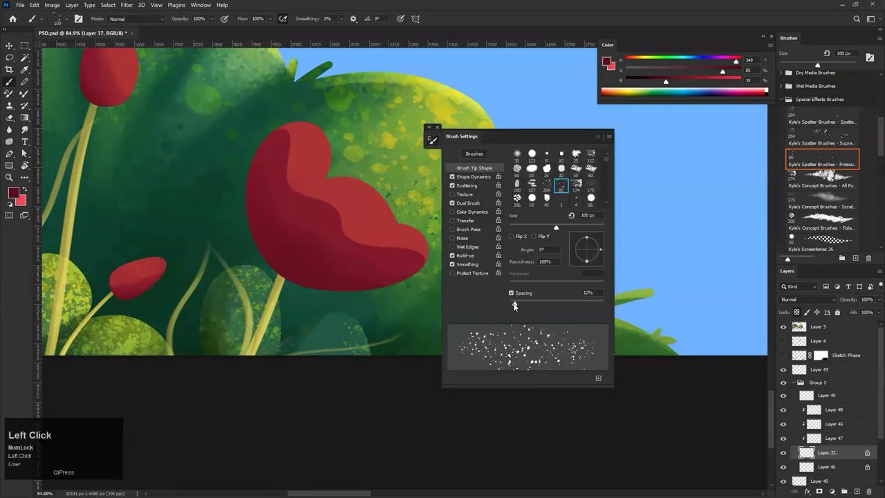
pyautogui.moveTo(515, 307); pyautogui.dragTo(512, 307)
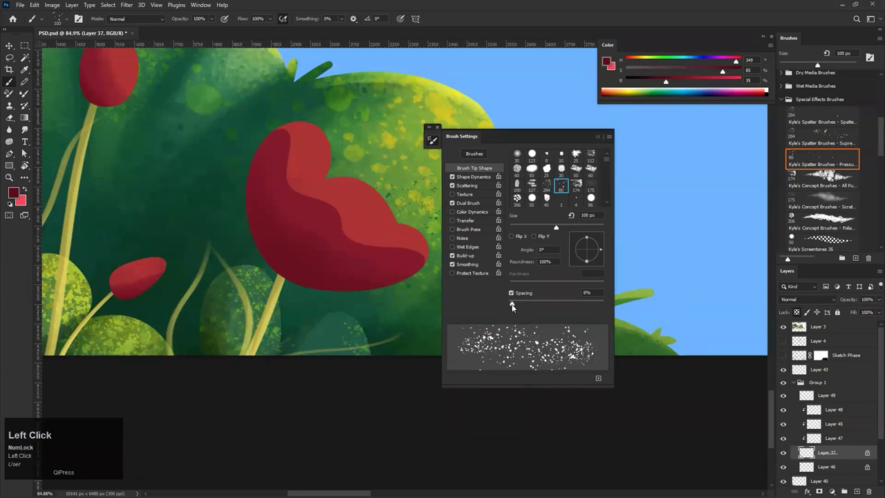
pyautogui.moveTo(446, 131); pyautogui.dragTo(428, 130)
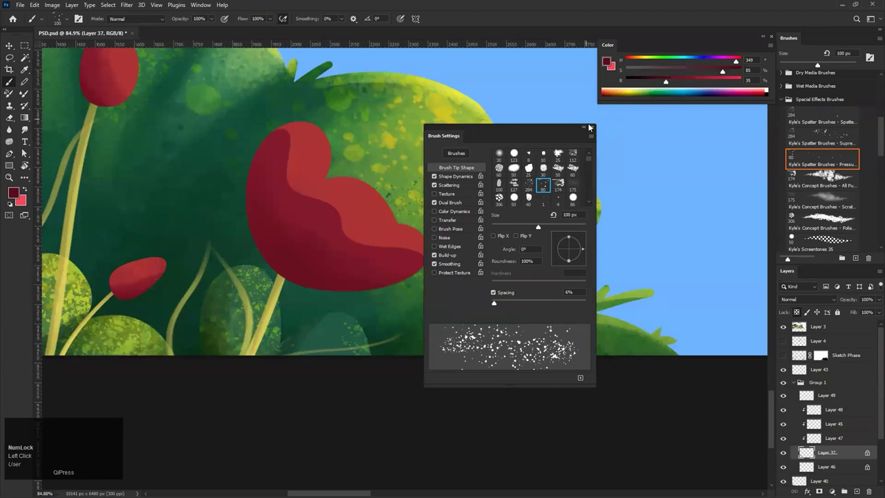
pyautogui.click(592, 127)
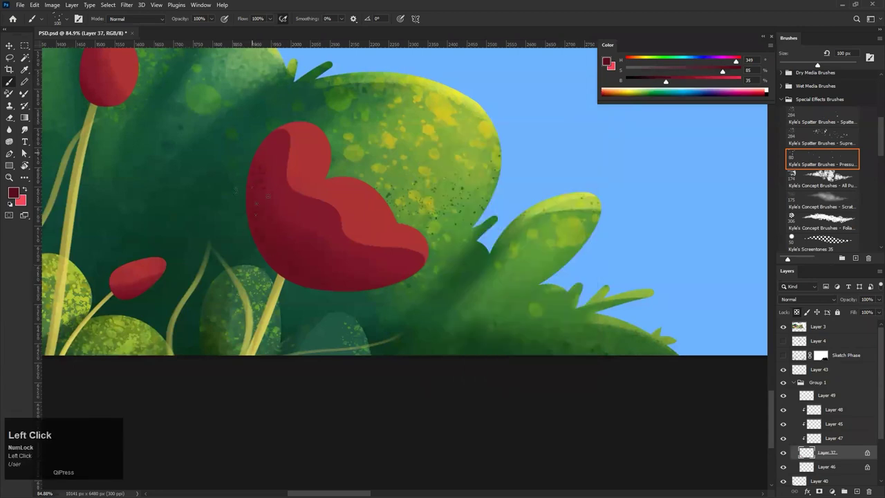
pyautogui.press('space')
pyautogui.moveTo(341, 211); pyautogui.dragTo(291, 268)
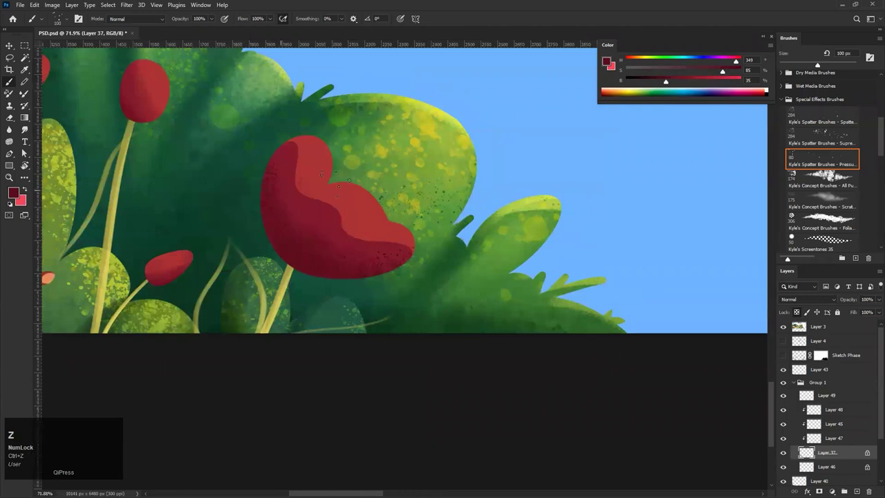
# Try adding specks in a darker red of 24% brightness and undo the last stroke
pyautogui.moveTo(668, 80); pyautogui.dragTo(653, 81)
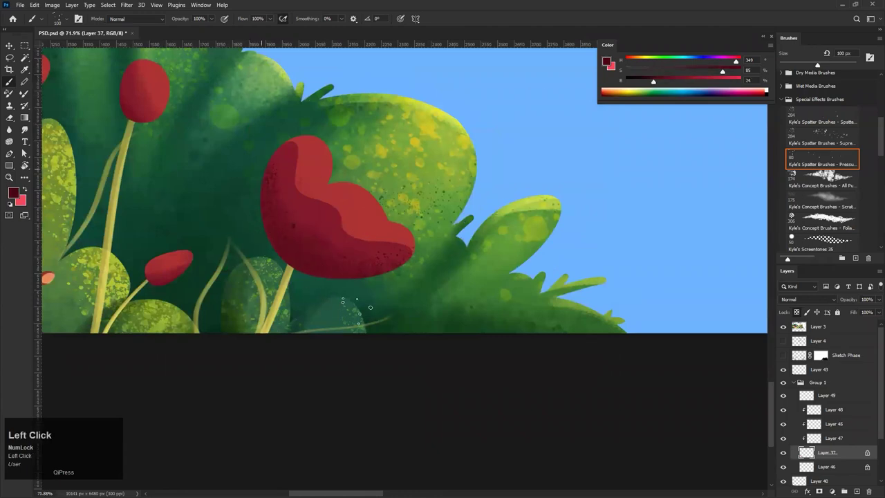
pyautogui.moveTo(311, 172)
pyautogui.keyDown('ctrl'); pyautogui.mouseDown()
pyautogui.moveTo(286, 249)
pyautogui.moveTo(315, 251)
pyautogui.mouseUp(); pyautogui.keyUp('ctrl')
pyautogui.hotkey('ctrl', 'z')
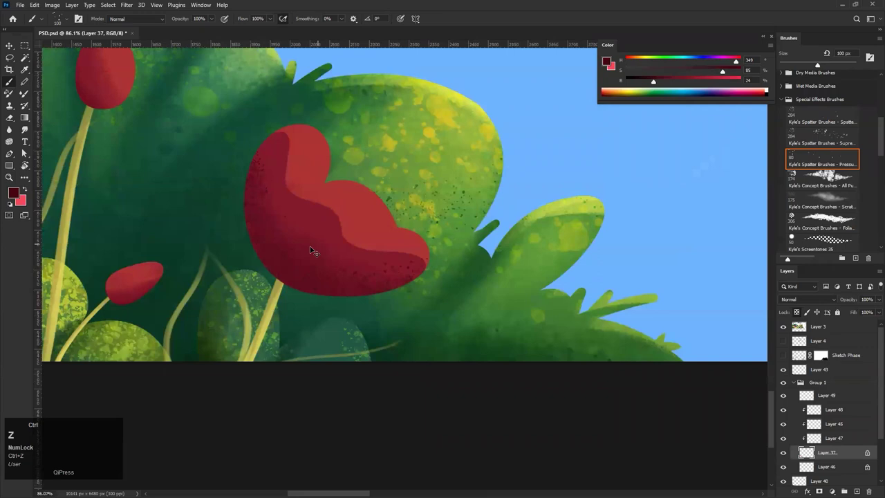
# Speckle the flower's base and petal edges with the dark red sampled from its shaded side (H 348, S 86, B 36)
pyautogui.keyDown('alt'); pyautogui.click(261, 233); pyautogui.keyUp('alt')
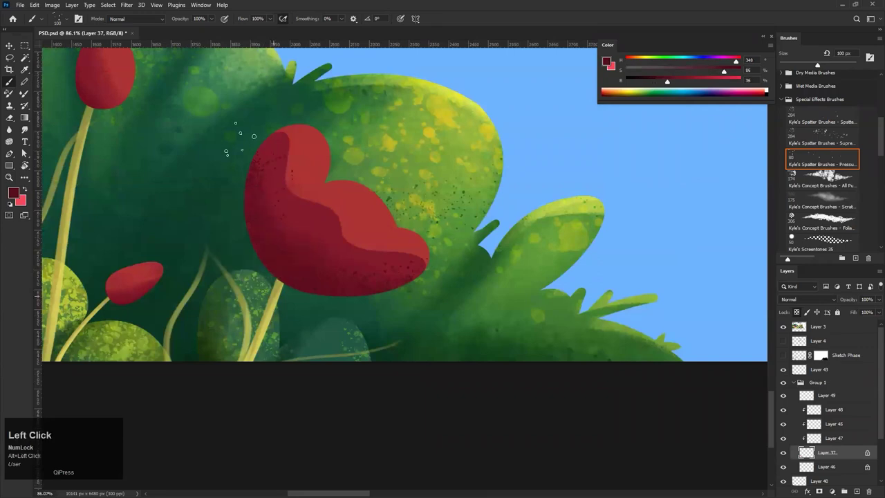
pyautogui.moveTo(283, 153); pyautogui.dragTo(276, 233)
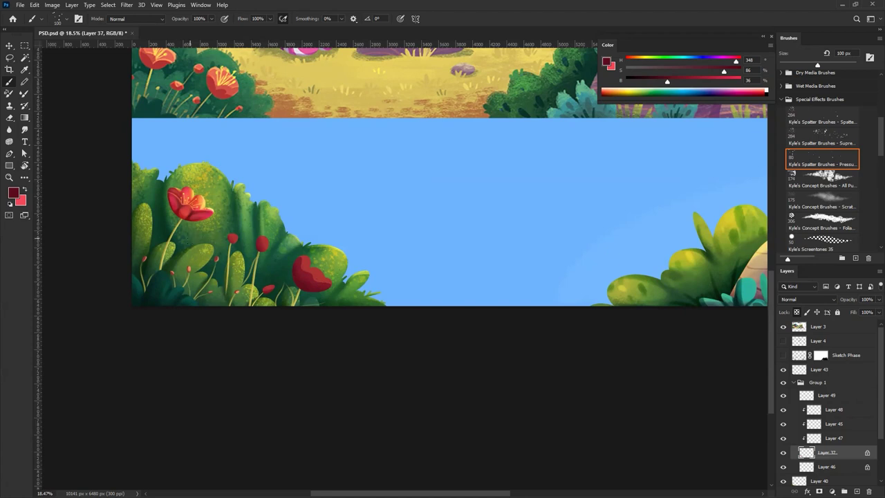
pyautogui.keyDown('ctrl'); pyautogui.click(298, 278); pyautogui.keyUp('ctrl')
pyautogui.moveTo(301, 267); pyautogui.dragTo(339, 245)
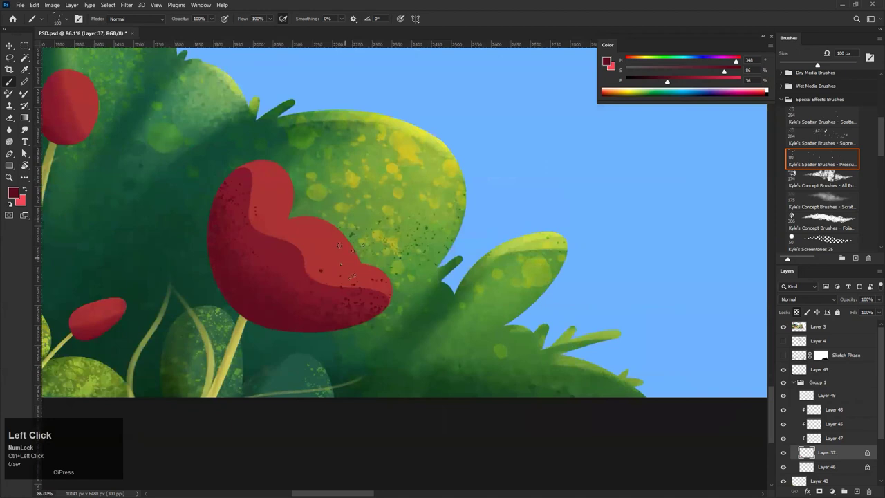
pyautogui.click(784, 453)
pyautogui.click(783, 453)
# Switch back to the Ghibli shape 4 brush and sample the red of the flower's base (H 350, S 80, B 51)
pyautogui.keyDown('ctrl'); pyautogui.click(291, 234); pyautogui.keyUp('ctrl')
pyautogui.moveTo(879, 131); pyautogui.dragTo(869, 222)
pyautogui.click(816, 201)
pyautogui.keyDown('alt'); pyautogui.click(328, 220); pyautogui.keyUp('alt')
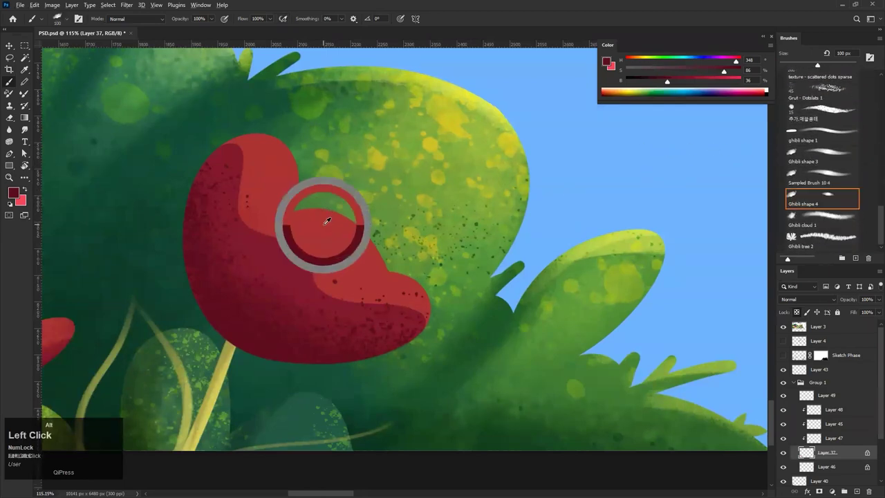
pyautogui.keyDown('alt'); pyautogui.click(276, 228); pyautogui.keyUp('alt')
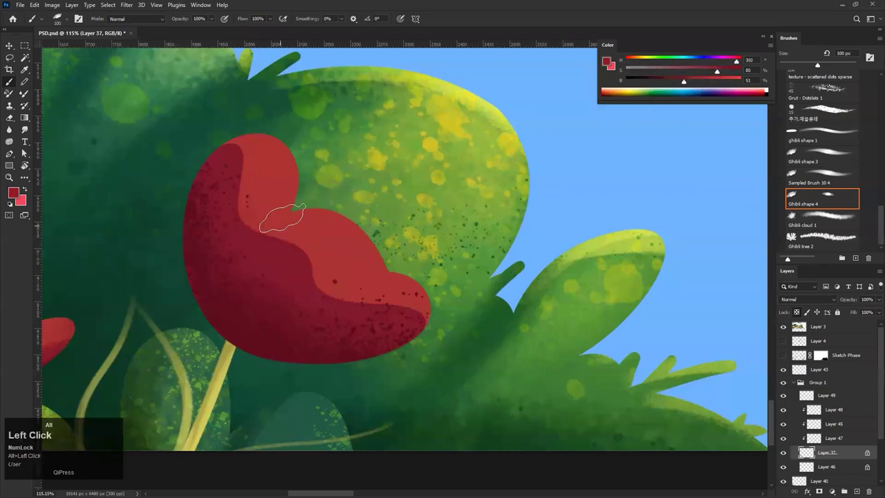
# Shade the creases between the inner petals with a 50 px brush, undoing the unwanted strokes
pyautogui.press('[')
pyautogui.press('[')
pyautogui.press('[')
pyautogui.press('[')
pyautogui.press('[')
pyautogui.hotkey('ctrl', 'z')
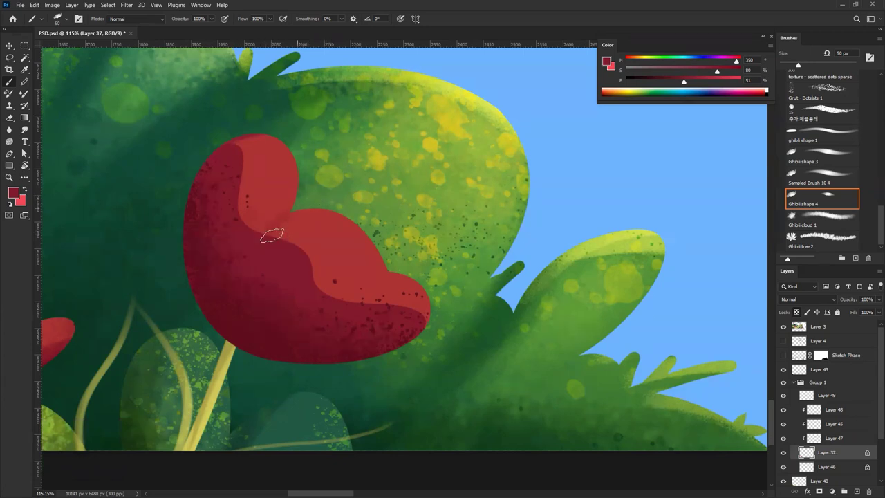
pyautogui.hotkey('ctrl', 'z')
pyautogui.hotkey('ctrl', 'z')
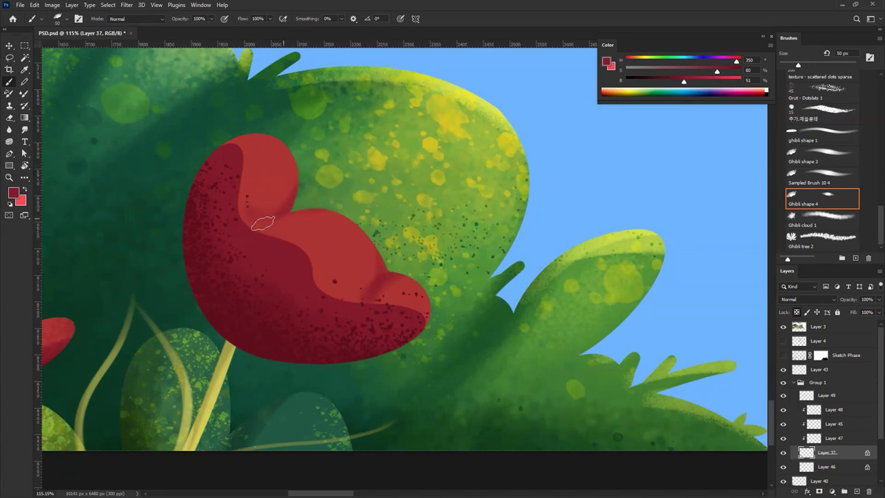
pyautogui.moveTo(355, 223); pyautogui.dragTo(393, 201)
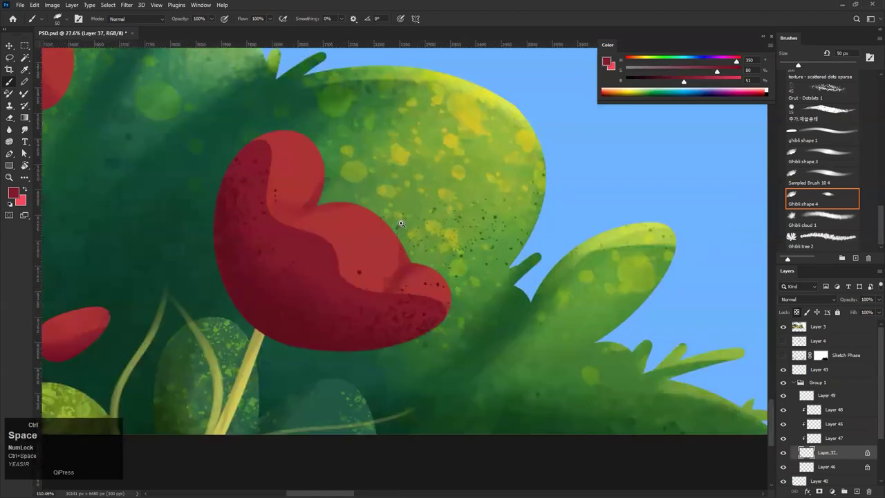
# Soften the shading around the crease below the upper petal with the brush resized to 90 px
pyautogui.press(']')
pyautogui.press(']')
pyautogui.press(']')
pyautogui.press(']')
pyautogui.press(']')
pyautogui.press(']')
pyautogui.press(']')
pyautogui.press(']')
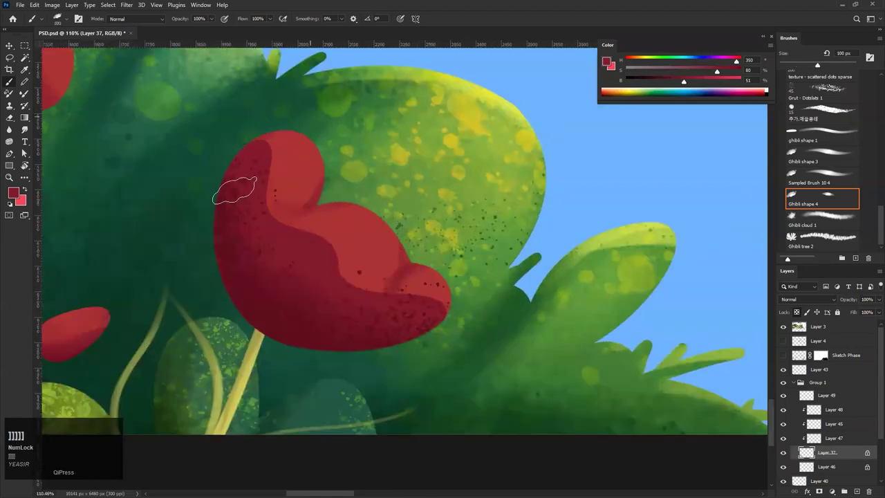
pyautogui.press('[')
pyautogui.press('[')
pyautogui.press('[')
pyautogui.press('[')
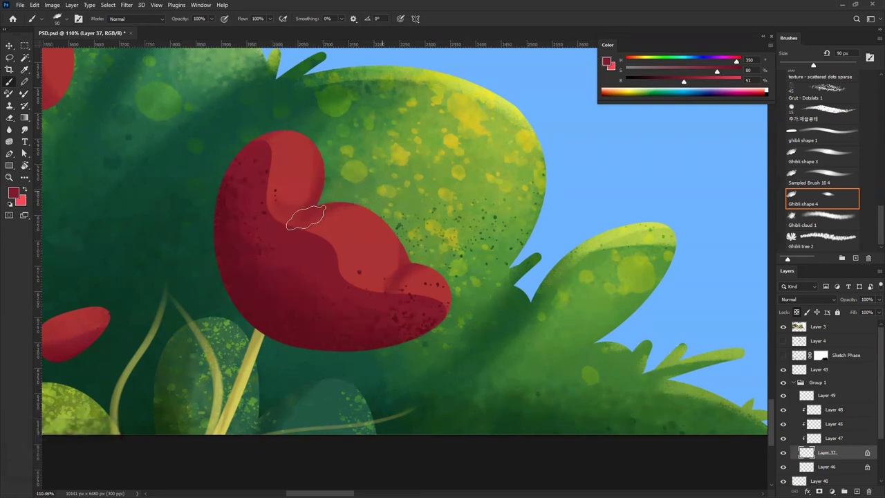
# Blend the shading at the foot of the upper petal with its sampled red (H 0, S 70, B 67) and a 60 px brush
pyautogui.keyDown('alt'); pyautogui.click(298, 182); pyautogui.keyUp('alt')
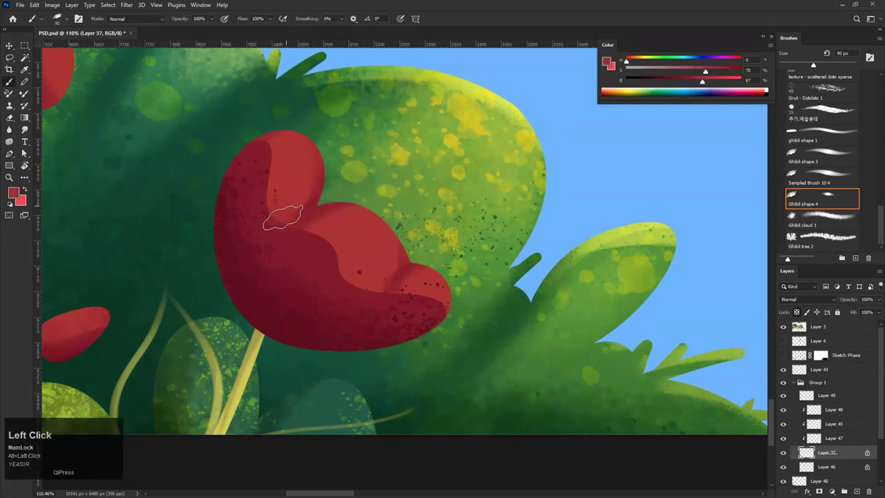
pyautogui.moveTo(310, 196); pyautogui.dragTo(346, 199)
pyautogui.hotkey('ctrl', 'z')
pyautogui.press('[')
pyautogui.press('[')
pyautogui.press('[')
pyautogui.keyDown('alt'); pyautogui.click(271, 191); pyautogui.keyUp('alt')
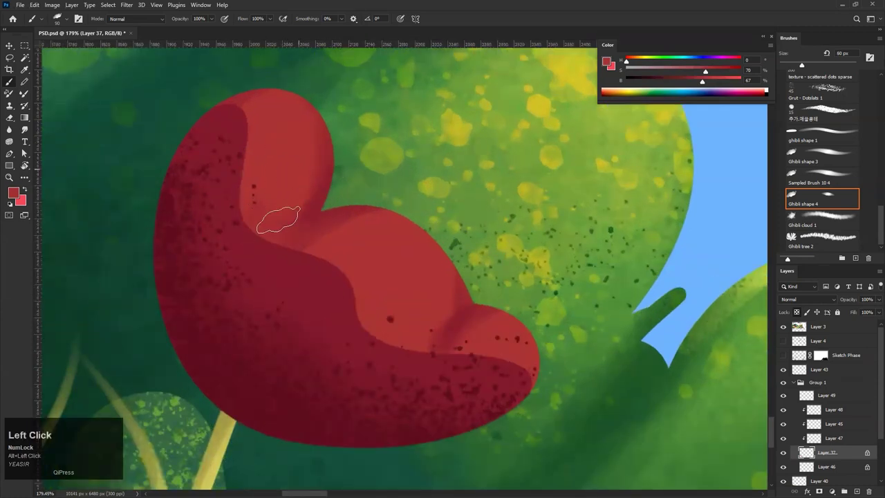
pyautogui.click(331, 246)
# Soften the crease between the middle and lower petals with reds sampled from around it
pyautogui.keyDown('alt'); pyautogui.click(461, 316); pyautogui.keyUp('alt')
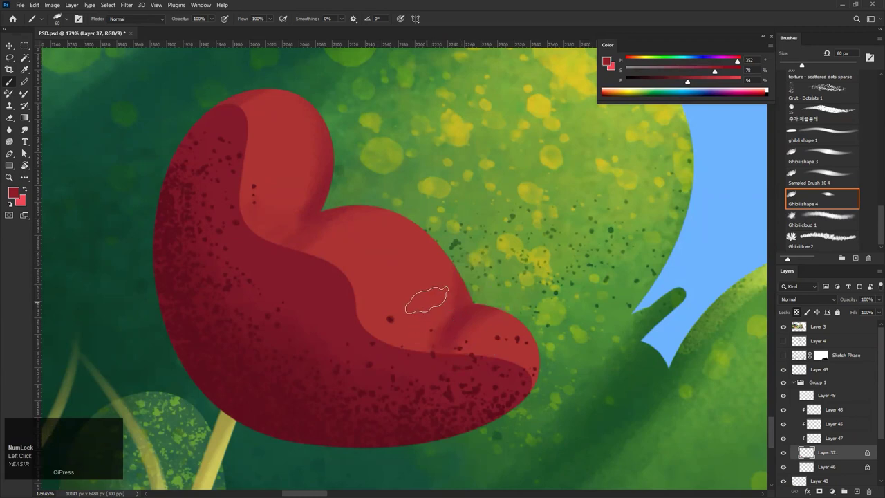
pyautogui.keyDown('alt'); pyautogui.click(426, 296); pyautogui.keyUp('alt')
pyautogui.keyDown('alt'); pyautogui.click(453, 333); pyautogui.keyUp('alt')
pyautogui.moveTo(453, 334); pyautogui.dragTo(415, 342)
pyautogui.moveTo(468, 298); pyautogui.dragTo(500, 300)
pyautogui.moveTo(408, 309); pyautogui.dragTo(390, 310)
# Paint a soft highlight on the upper petal in bright red (H 3, S 67, B 95), undoing the unwanted stroke
pyautogui.moveTo(158, 133)
pyautogui.mouseDown()
pyautogui.moveTo(181, 130)
pyautogui.moveTo(159, 133)
pyautogui.mouseUp()
pyautogui.moveTo(407, 260)
pyautogui.mouseDown()
pyautogui.moveTo(286, 128)
pyautogui.moveTo(504, 263)
pyautogui.moveTo(227, 142)
pyautogui.moveTo(283, 195)
pyautogui.mouseUp()
pyautogui.press('[')
pyautogui.press('[')
pyautogui.press('[')
pyautogui.press(']')
pyautogui.press(']')
pyautogui.press(']')
pyautogui.press(']')
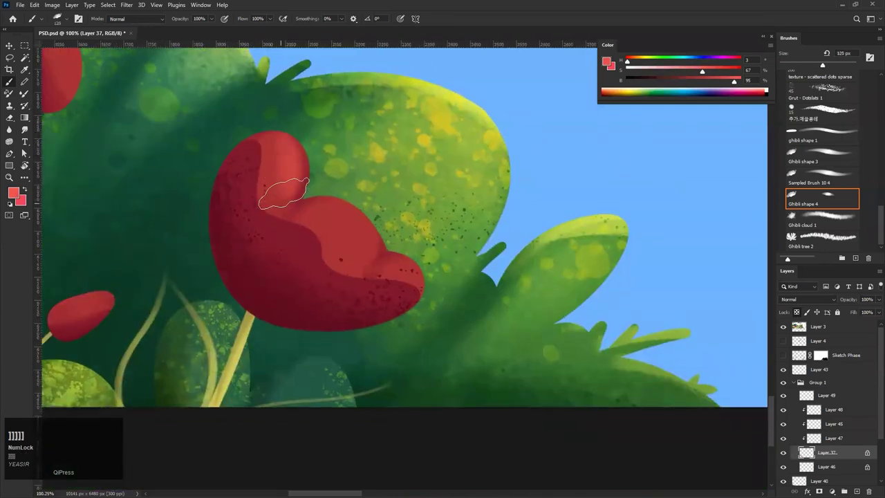
pyautogui.hotkey('ctrl', 'z')
pyautogui.moveTo(275, 133); pyautogui.dragTo(273, 214)
# Highlight the middle petal in the same bright red with a much larger brush, undoing the unwanted strokes
pyautogui.moveTo(363, 258)
pyautogui.mouseDown()
pyautogui.moveTo(340, 225)
pyautogui.moveTo(358, 257)
pyautogui.moveTo(346, 201)
pyautogui.mouseUp()
pyautogui.hotkey('ctrl', 'z')
pyautogui.press(']')
pyautogui.press(']')
pyautogui.press(']')
pyautogui.press(']')
pyautogui.hotkey('ctrl', 'z')
pyautogui.hotkey('ctrl', 'z')
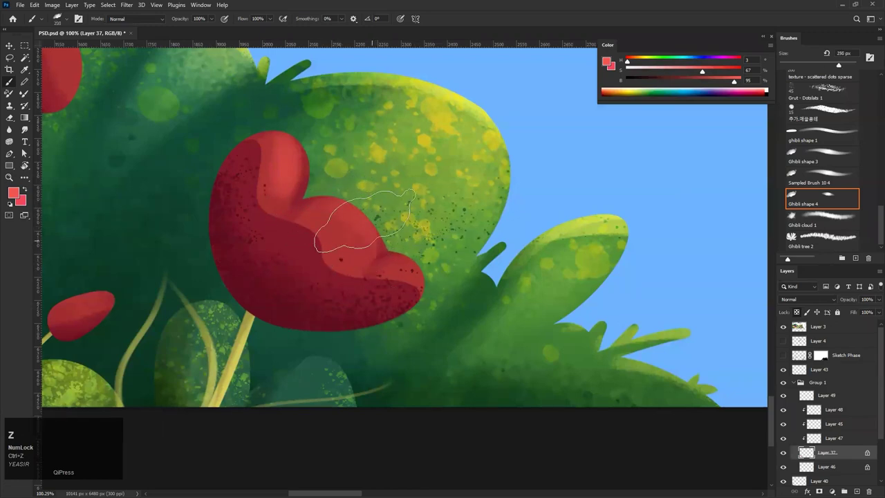
pyautogui.press('p')
pyautogui.press('p')
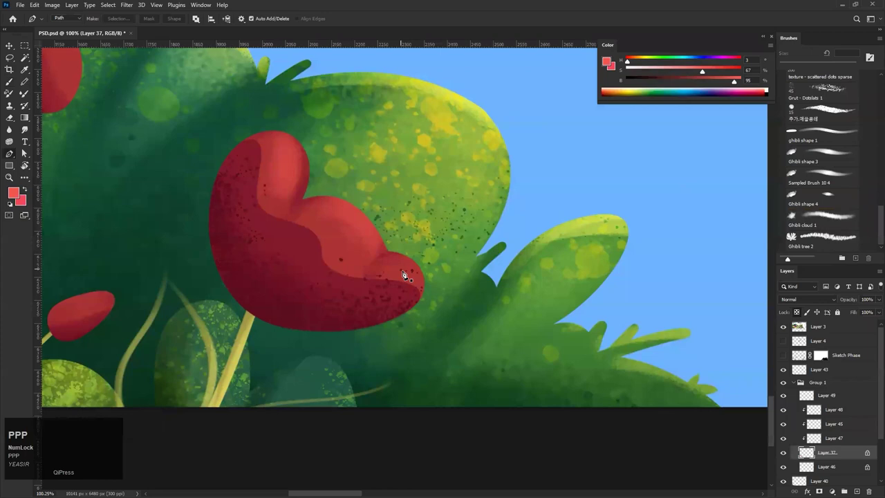
# Highlight the small lower petal in the same bright red with a 100 px brush
pyautogui.press('b')
pyautogui.press('[')
pyautogui.press('[')
pyautogui.press('[')
pyautogui.press('[')
pyautogui.press('[')
pyautogui.moveTo(405, 266); pyautogui.dragTo(425, 299)
pyautogui.hotkey('ctrl', 'z')
pyautogui.moveTo(403, 258); pyautogui.dragTo(406, 227)
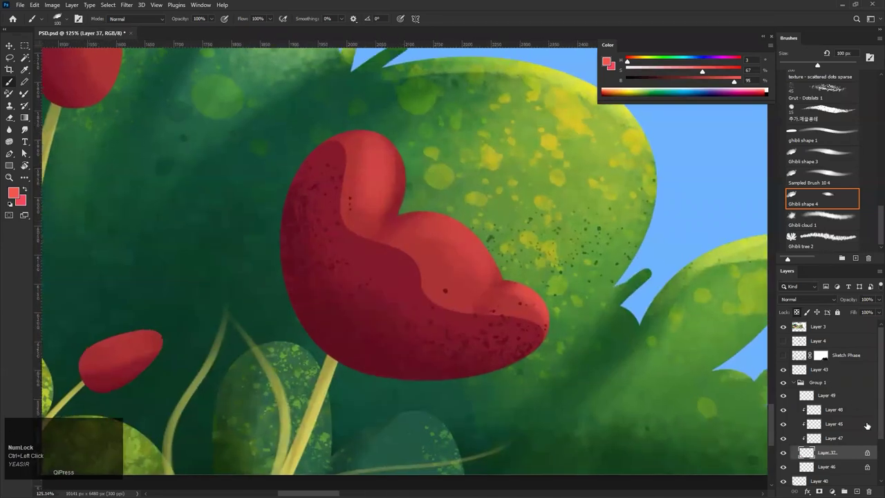
# Trace a Pen path along the wavy boundary between the dark base and the inner petals, ending at the flower's lower tip
pyautogui.press('p')
pyautogui.moveTo(330, 144); pyautogui.dragTo(362, 154)
pyautogui.moveTo(268, 174); pyautogui.dragTo(349, 140)
pyautogui.moveTo(358, 218); pyautogui.dragTo(347, 271)
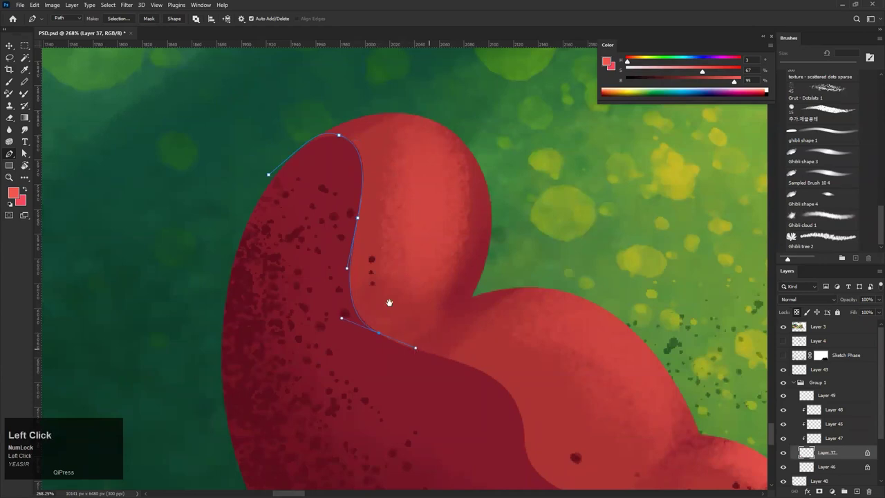
pyautogui.moveTo(390, 303); pyautogui.dragTo(335, 143)
pyautogui.click(449, 226)
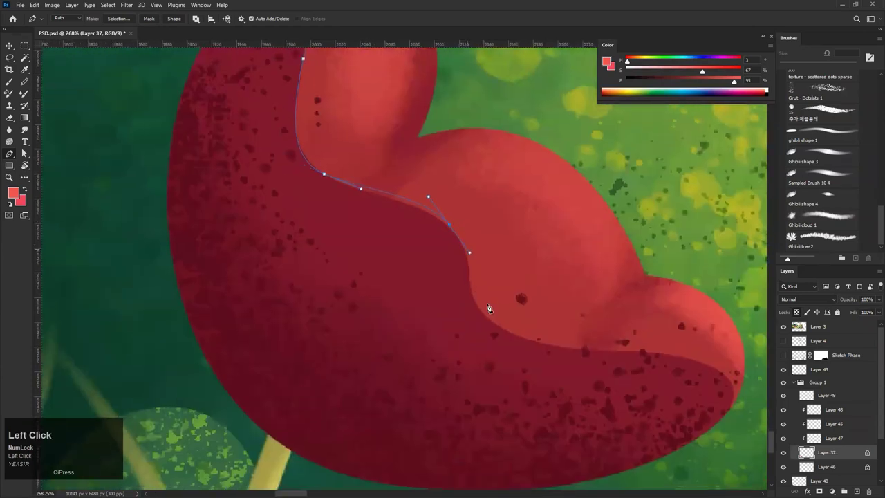
pyautogui.moveTo(469, 252); pyautogui.dragTo(486, 266)
pyautogui.moveTo(585, 348); pyautogui.dragTo(592, 350)
pyautogui.moveTo(646, 357); pyautogui.dragTo(598, 274)
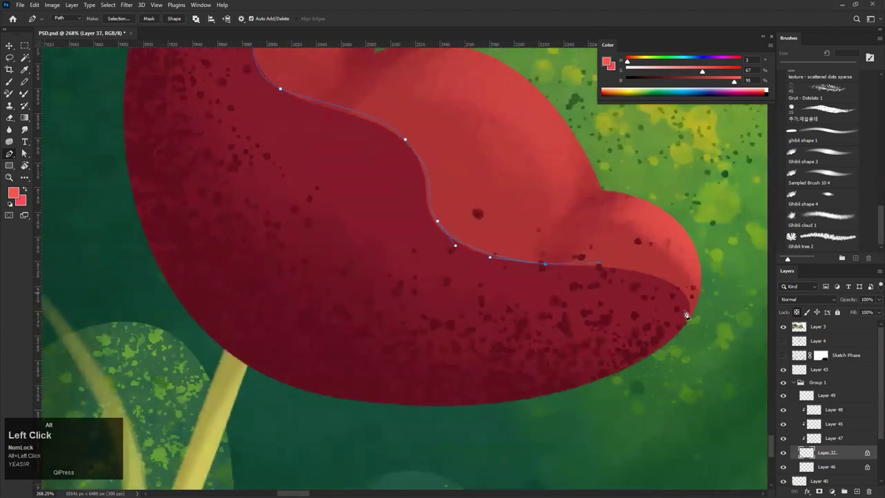
pyautogui.moveTo(690, 323); pyautogui.dragTo(677, 381)
# Bring the path back slightly inside the dark base below the lower and middle petals, undoing misplaced anchors
pyautogui.moveTo(608, 283); pyautogui.dragTo(560, 284)
pyautogui.moveTo(429, 228); pyautogui.dragTo(458, 281)
pyautogui.moveTo(406, 200); pyautogui.dragTo(396, 240)
pyautogui.hotkey('ctrl', 'z')
pyautogui.hotkey('ctrl', 'z')
pyautogui.moveTo(607, 268); pyautogui.dragTo(547, 260)
pyautogui.hotkey('ctrl', 'z')
pyautogui.moveTo(612, 266); pyautogui.dragTo(552, 258)
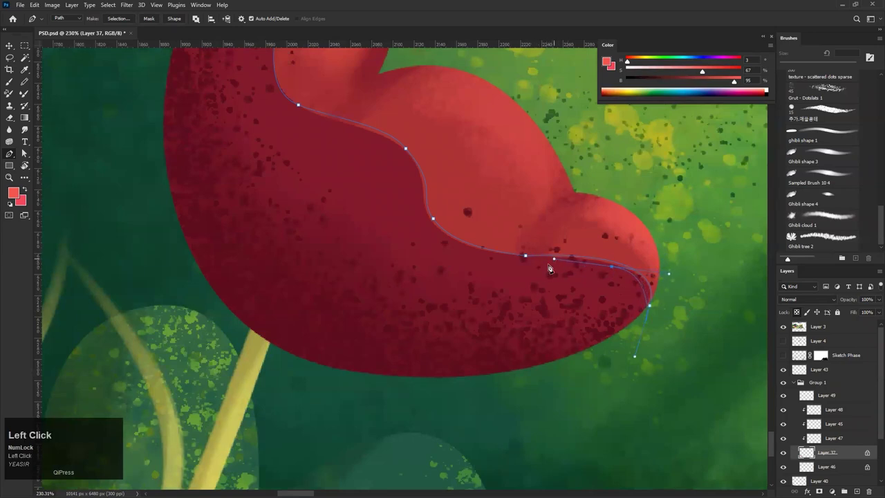
pyautogui.moveTo(432, 231); pyautogui.dragTo(387, 186)
pyautogui.moveTo(368, 137); pyautogui.dragTo(351, 132)
pyautogui.hotkey('ctrl', 'z')
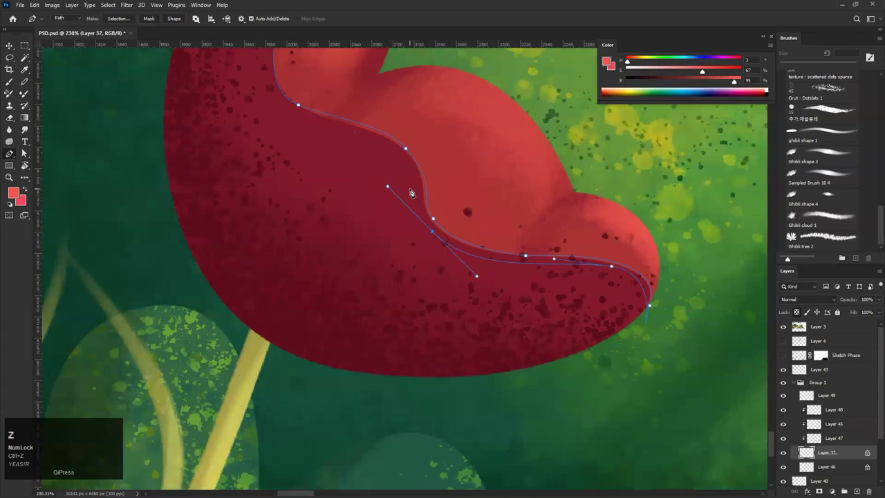
# Continue the return path up beside the upper petal, close it as a thin strip and convert it to a selection
pyautogui.keyDown('alt'); pyautogui.moveTo(388, 186); pyautogui.dragTo(403, 199); pyautogui.keyUp('alt')
pyautogui.moveTo(404, 159)
pyautogui.mouseDown()
pyautogui.moveTo(383, 143)
pyautogui.moveTo(432, 190)
pyautogui.mouseUp()
pyautogui.press('space')
pyautogui.moveTo(370, 160); pyautogui.dragTo(332, 147)
pyautogui.press('space')
pyautogui.moveTo(297, 203); pyautogui.dragTo(282, 153)
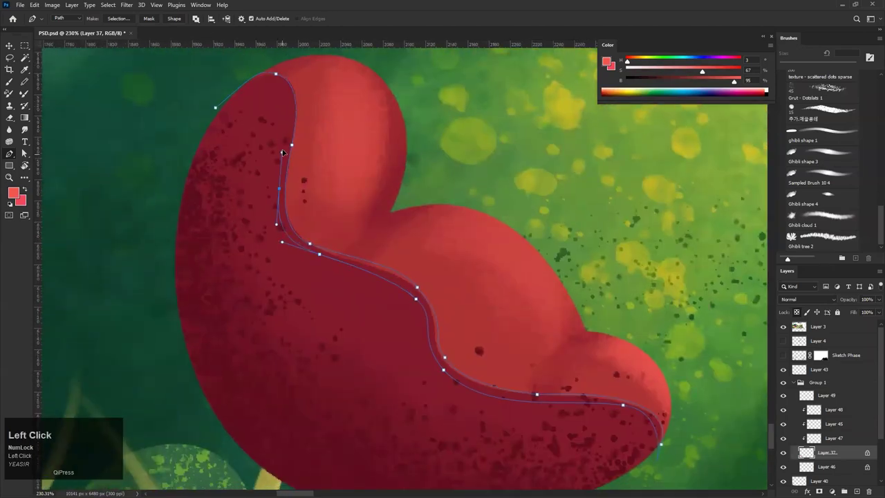
pyautogui.moveTo(217, 109); pyautogui.dragTo(177, 132)
pyautogui.hotkey('ctrl', 'Return')
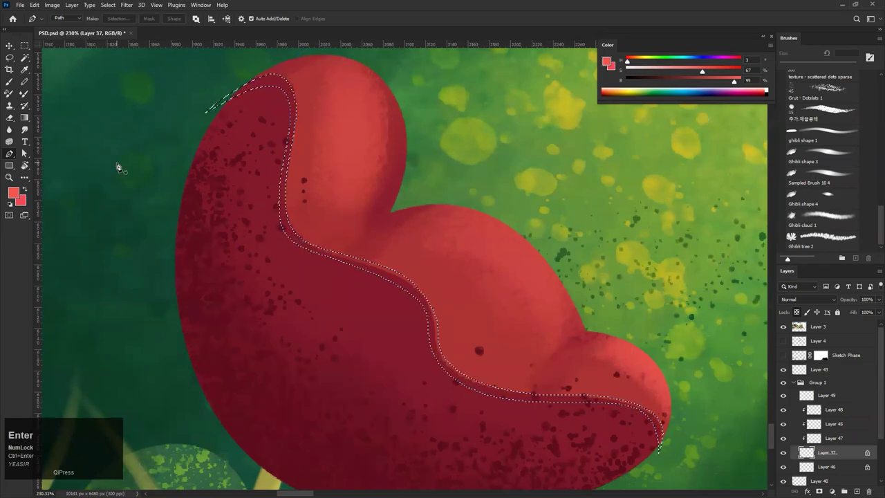
# Fill the strip with light red sampled from the upper petal (H 2, S 68, B 82) and deselect it
pyautogui.press('i')
pyautogui.click(351, 151)
pyautogui.hotkey('alt', 'BackSpace')
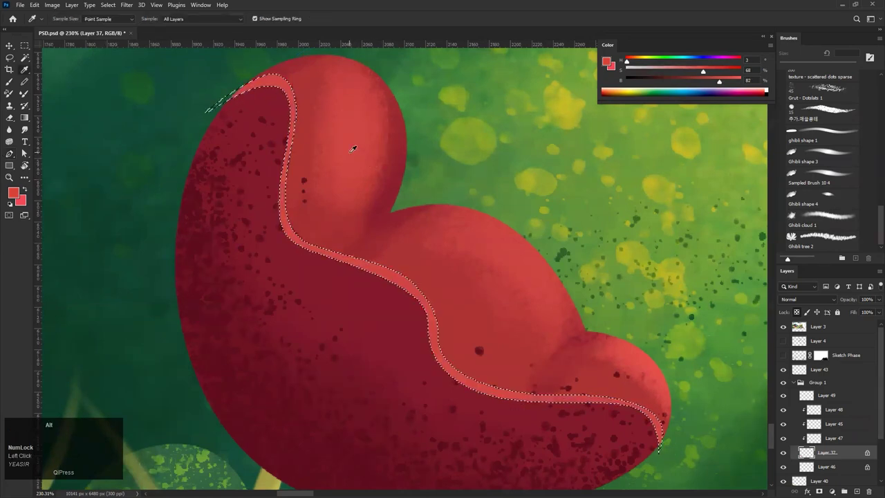
pyautogui.hotkey('ctrl', 'd')
# Trim the inner edge of the rim along the upper petal with the base's dark red (H 350, S 80, B 51) and a 15 px brush
pyautogui.moveTo(331, 192); pyautogui.dragTo(270, 193)
pyautogui.moveTo(311, 168); pyautogui.dragTo(404, 156)
pyautogui.press('b')
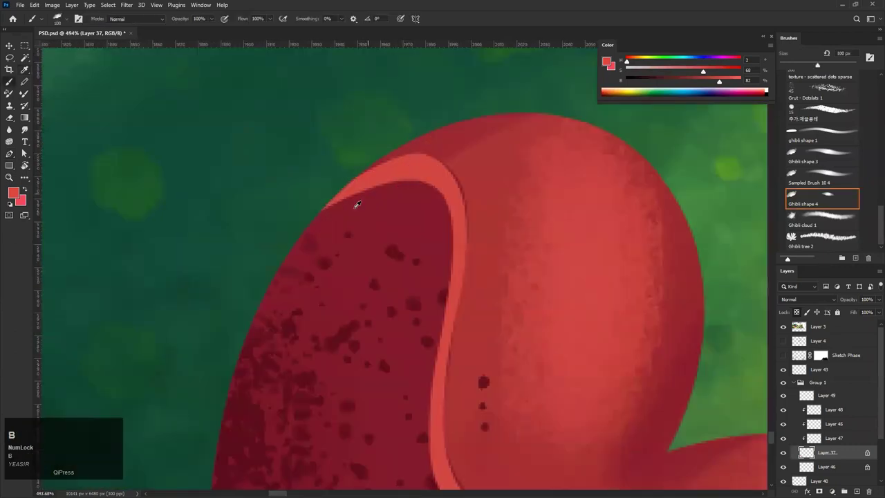
pyautogui.press('[')
pyautogui.press('[')
pyautogui.press('[')
pyautogui.press('[')
pyautogui.press('[')
pyautogui.press('[')
pyautogui.press('[')
pyautogui.press('[')
pyautogui.press('[')
pyautogui.press('[')
pyautogui.press('[')
pyautogui.press('[')
pyautogui.press('alt')
pyautogui.keyDown('alt'); pyautogui.click(359, 186); pyautogui.keyUp('alt')
pyautogui.keyDown('alt'); pyautogui.click(336, 210); pyautogui.keyUp('alt')
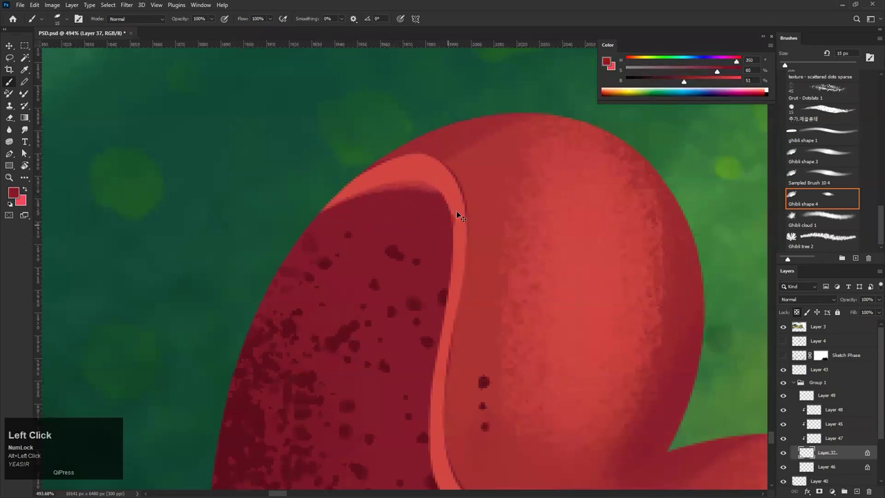
pyautogui.moveTo(457, 215); pyautogui.dragTo(440, 215)
pyautogui.moveTo(444, 345); pyautogui.dragTo(452, 266)
pyautogui.moveTo(448, 305); pyautogui.dragTo(393, 187)
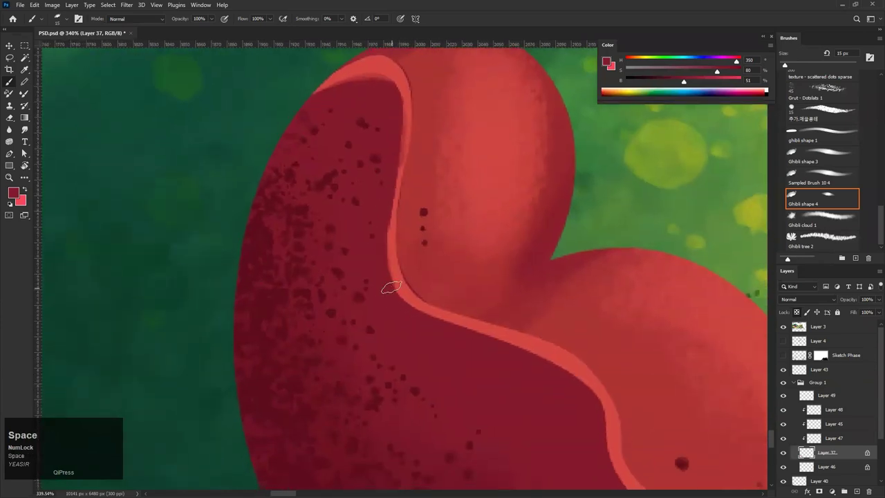
# Thin the rim where it curves from the upper petal to the middle petal, undoing the unwanted strokes
pyautogui.moveTo(438, 320); pyautogui.dragTo(533, 354)
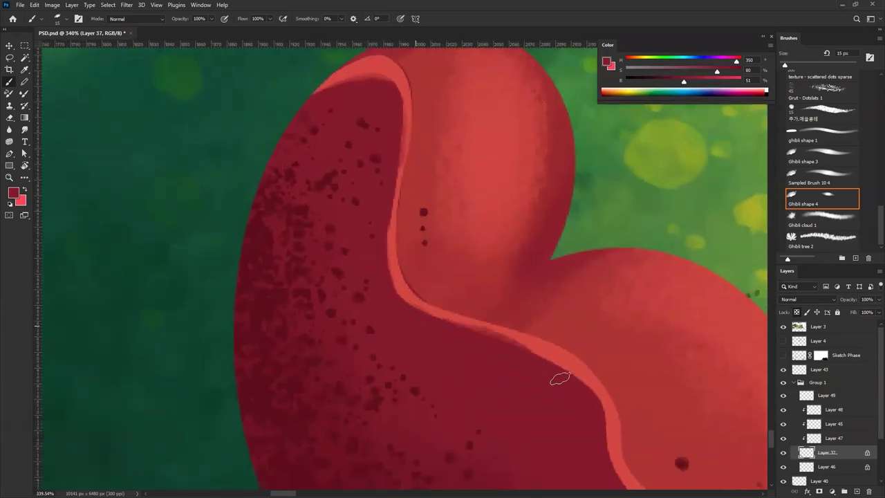
pyautogui.hotkey('ctrl', 'z')
pyautogui.moveTo(506, 305); pyautogui.dragTo(453, 238)
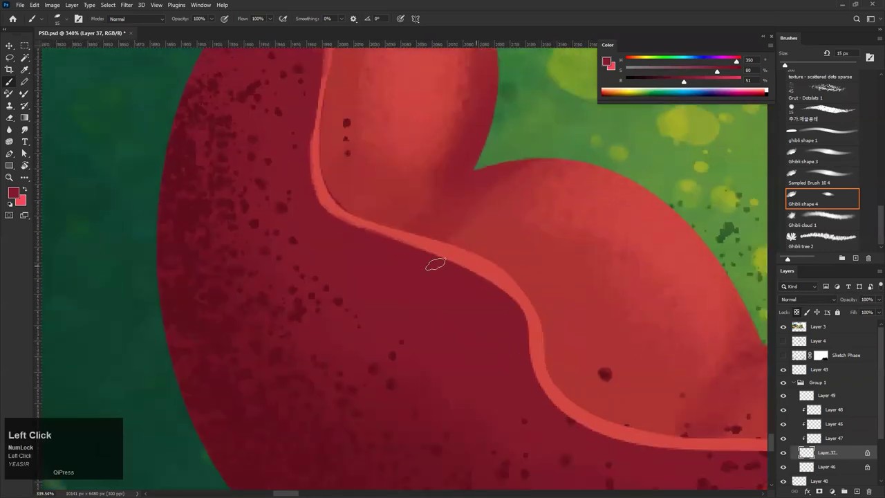
pyautogui.hotkey('ctrl', 'z')
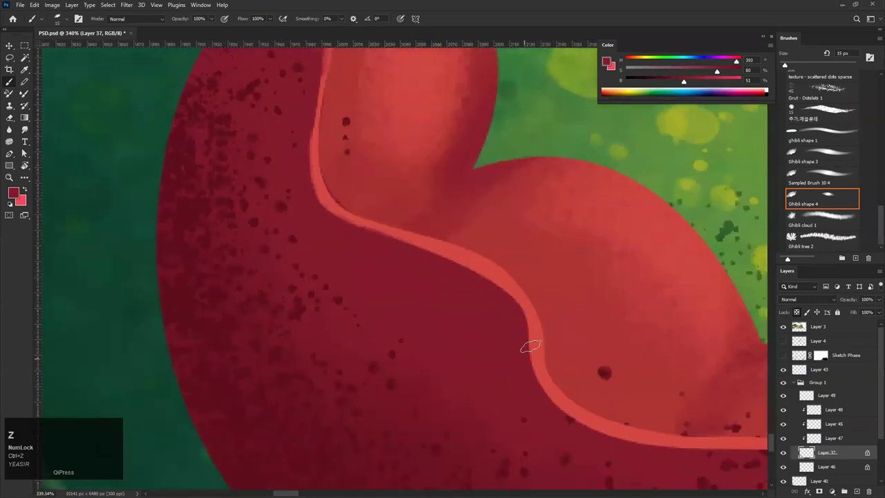
# Thin the underside of the rim below the middle and lower petals with the 15 px brush, undoing unwanted strokes
pyautogui.moveTo(545, 399); pyautogui.dragTo(405, 283)
pyautogui.moveTo(429, 313); pyautogui.dragTo(629, 347)
pyautogui.moveTo(541, 339); pyautogui.dragTo(584, 340)
pyautogui.hotkey('ctrl', 'z')
pyautogui.hotkey('ctrl', 'z')
pyautogui.moveTo(500, 339); pyautogui.dragTo(651, 340)
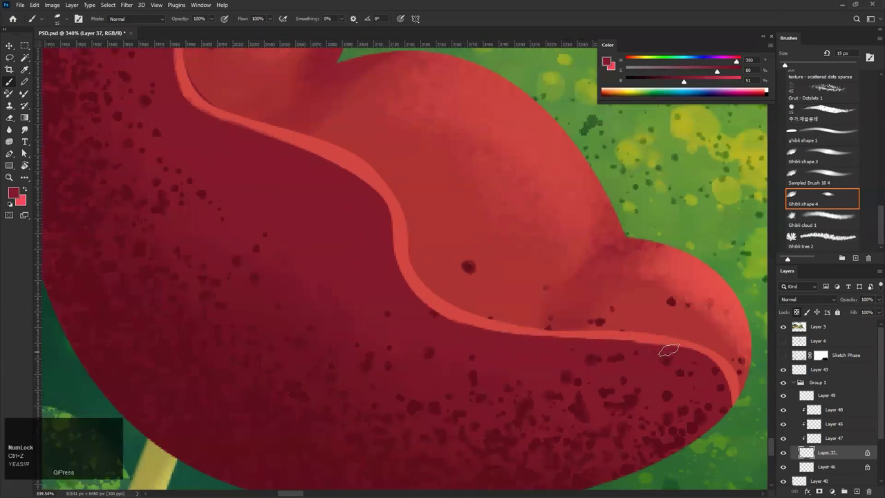
pyautogui.hotkey('ctrl', 'z')
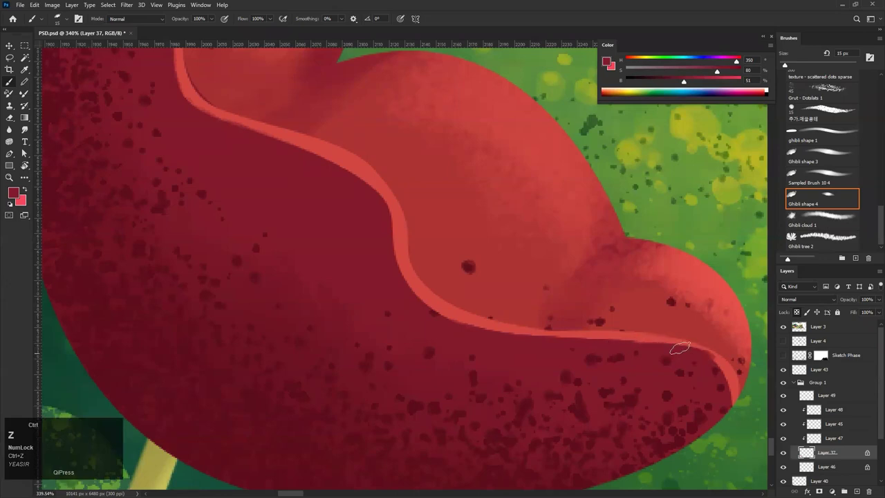
# Taper the rim towards the flower's lower tip using a finer dark red brush
pyautogui.press('[')
pyautogui.moveTo(642, 346); pyautogui.dragTo(699, 356)
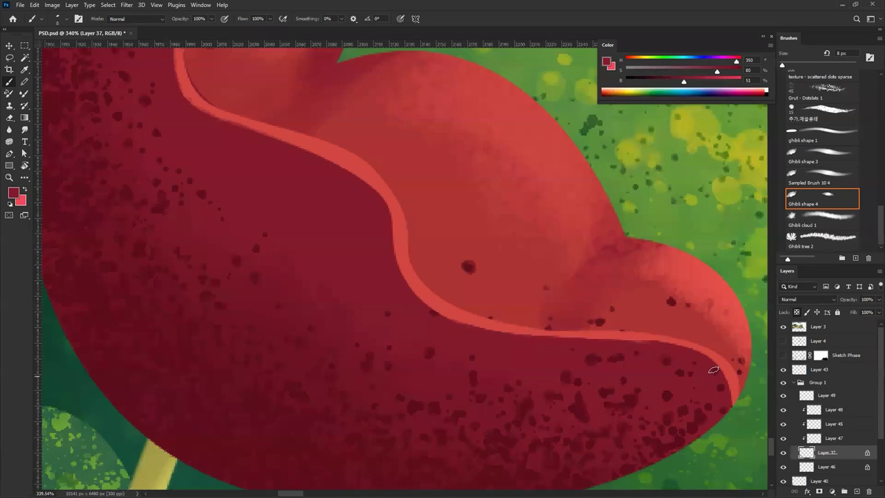
pyautogui.hotkey('ctrl', 'z')
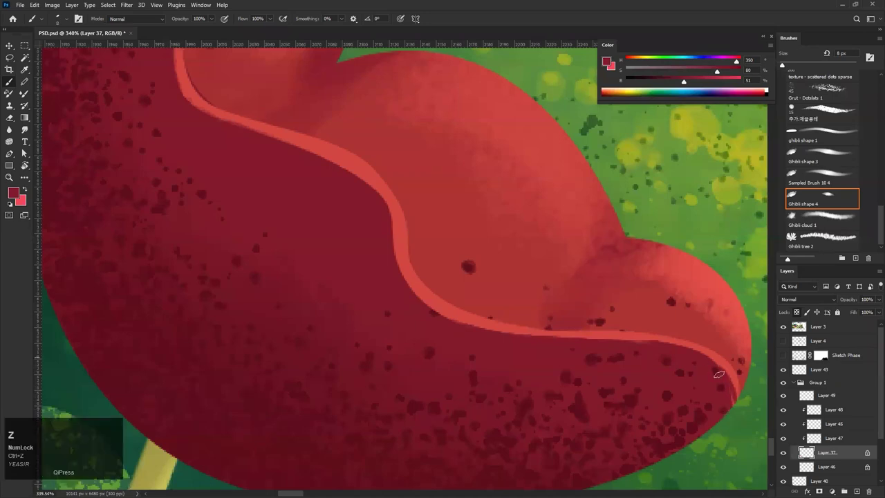
pyautogui.moveTo(719, 374); pyautogui.dragTo(730, 403)
pyautogui.moveTo(703, 360); pyautogui.dragTo(744, 411)
pyautogui.moveTo(715, 380); pyautogui.dragTo(330, 323)
pyautogui.moveTo(556, 342); pyautogui.dragTo(650, 339)
# Touch up the rim's tapered end with its sampled light red (H 2, S 68, B 82) and a 10 px brush, undoing unwanted strokes
pyautogui.keyDown('alt'); pyautogui.click(509, 312); pyautogui.keyUp('alt')
pyautogui.press(']')
pyautogui.press(']')
pyautogui.press(']')
pyautogui.press(']')
pyautogui.moveTo(546, 329); pyautogui.dragTo(596, 368)
pyautogui.press('[')
pyautogui.press('[')
pyautogui.hotkey('ctrl', 'z')
pyautogui.moveTo(525, 319); pyautogui.dragTo(600, 375)
pyautogui.hotkey('ctrl', 'z')
pyautogui.moveTo(578, 342); pyautogui.dragTo(606, 377)
pyautogui.hotkey('ctrl', 'z')
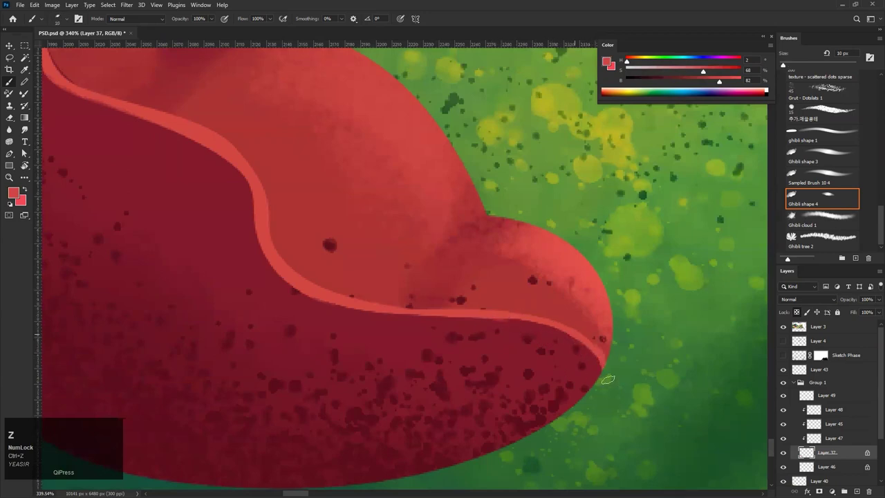
# Shade a fold across the base below the upper petal's crease with sampled dark red (H 349, S 85, B 35) and a 90 px brush
pyautogui.moveTo(567, 334)
pyautogui.mouseDown()
pyautogui.moveTo(605, 387)
pyautogui.moveTo(536, 383)
pyautogui.moveTo(549, 328)
pyautogui.moveTo(500, 208)
pyautogui.mouseUp()
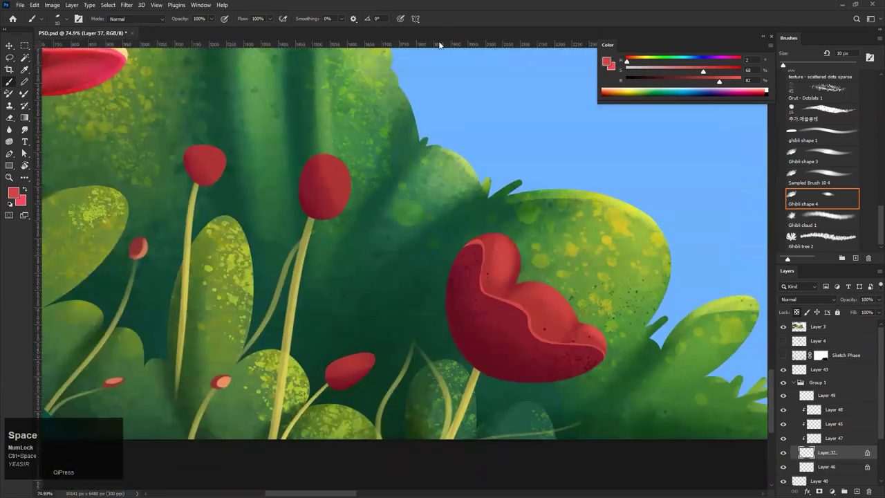
pyautogui.moveTo(523, 285); pyautogui.dragTo(456, 230)
pyautogui.keyDown('alt'); pyautogui.click(307, 277); pyautogui.keyUp('alt')
pyautogui.press(']')
pyautogui.press(']')
pyautogui.press(']')
pyautogui.press(']')
pyautogui.press(']')
pyautogui.press(']')
pyautogui.press(']')
pyautogui.press(']')
pyautogui.press(']')
pyautogui.press(']')
pyautogui.press(']')
pyautogui.press(']')
pyautogui.press(']')
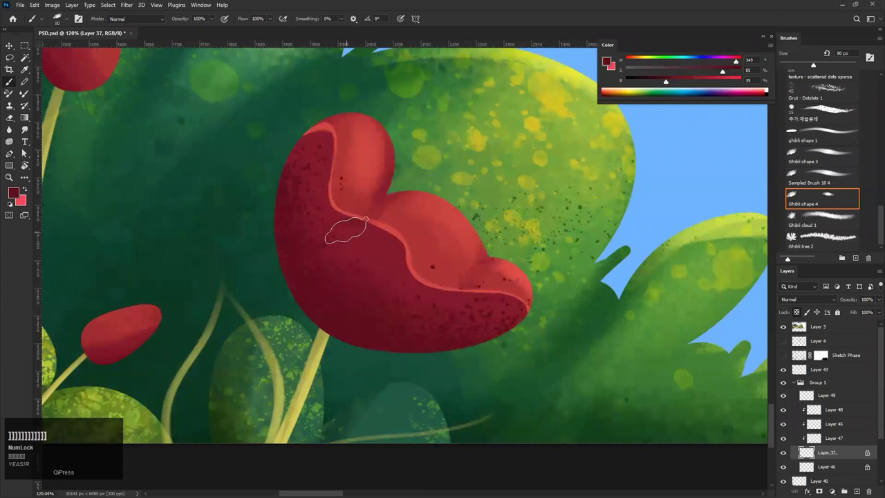
pyautogui.hotkey('ctrl', 'z')
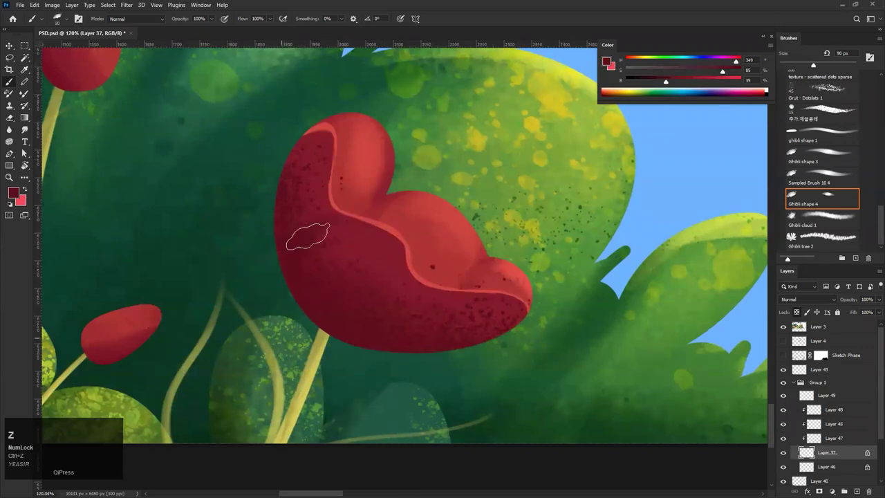
# Refine the fold shadow on the base just below the upper petal's crease with a 35 px brush
pyautogui.press('[')
pyautogui.press('[')
pyautogui.press('[')
pyautogui.press('[')
pyautogui.press('[')
pyautogui.press('[')
pyautogui.press('[')
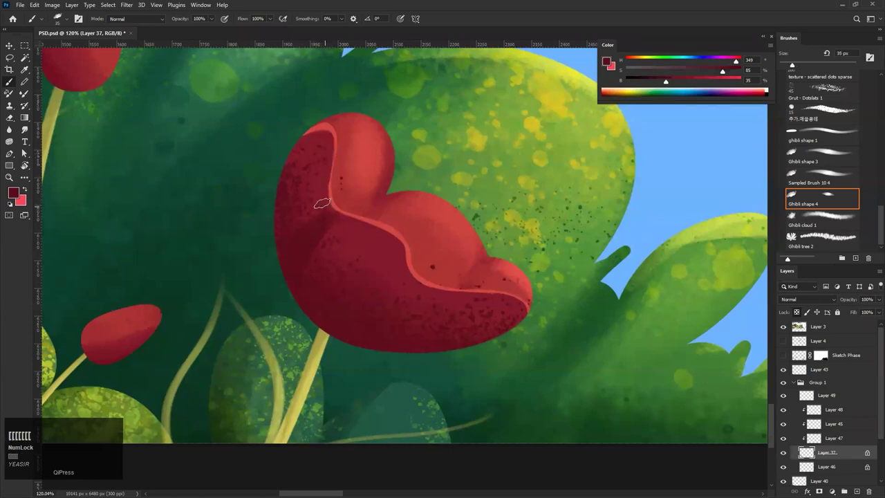
# Paint a second dark fold across the base starting below the middle and lower petals with the 35 px brush, undoing unwanted strokes
pyautogui.hotkey('ctrl', 'space')
pyautogui.moveTo(361, 255); pyautogui.dragTo(304, 266)
pyautogui.moveTo(372, 285); pyautogui.dragTo(484, 276)
pyautogui.hotkey('ctrl', 'z')
pyautogui.hotkey('ctrl', 'z')
pyautogui.hotkey('ctrl', 'z')
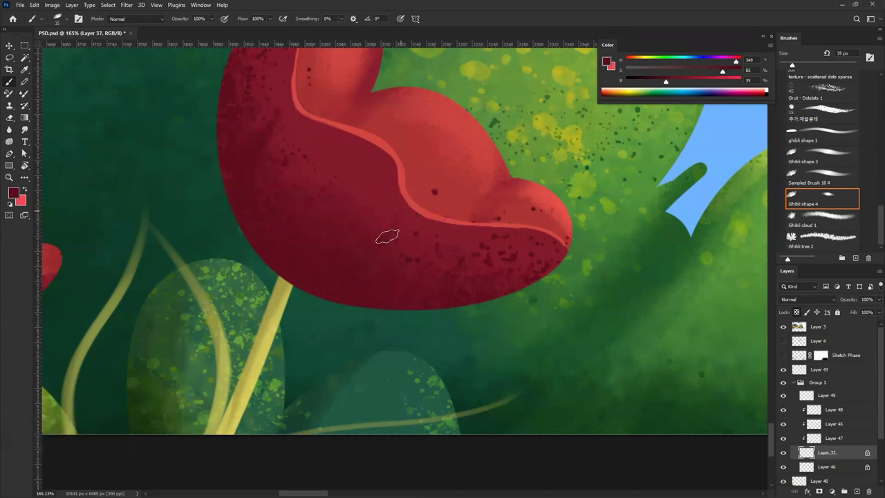
pyautogui.hotkey('ctrl', 'z')
pyautogui.moveTo(402, 222); pyautogui.dragTo(320, 231)
pyautogui.hotkey('ctrl', 'z')
pyautogui.moveTo(385, 229)
pyautogui.mouseDown()
pyautogui.moveTo(444, 218)
pyautogui.moveTo(439, 208)
pyautogui.mouseUp()
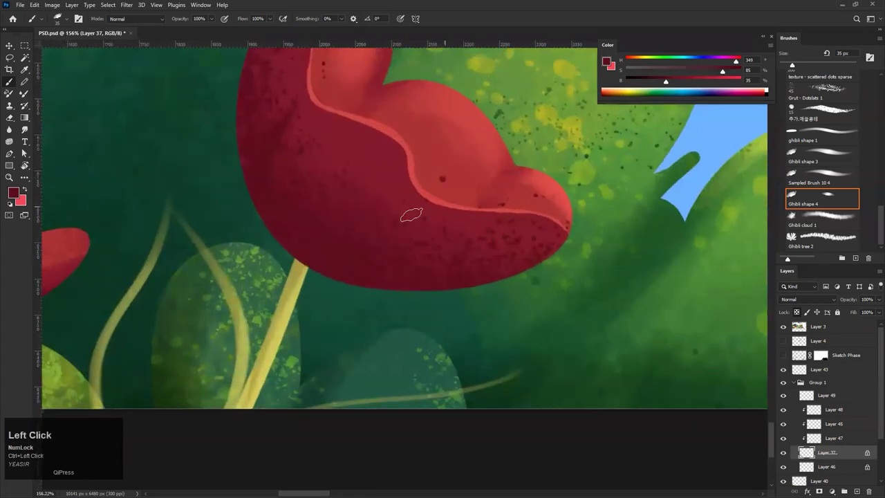
pyautogui.hotkey('ctrl', 'z')
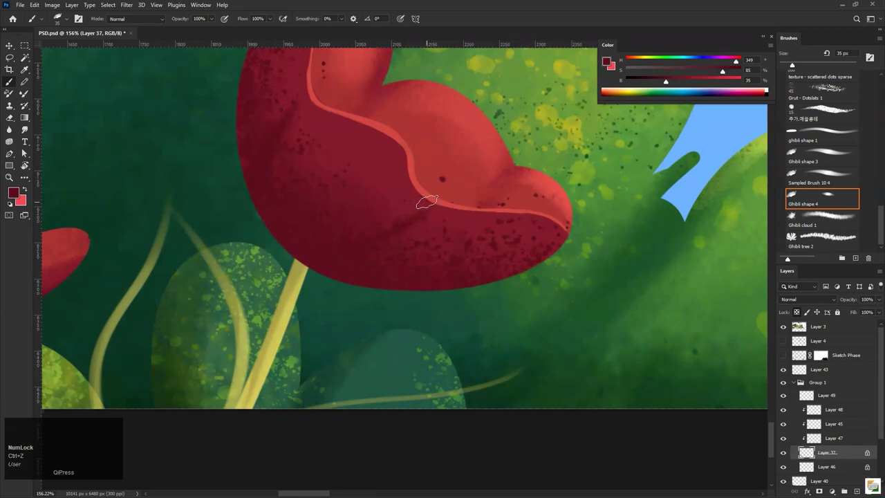
pyautogui.moveTo(376, 209); pyautogui.dragTo(308, 259)
pyautogui.moveTo(339, 201); pyautogui.dragTo(423, 179)
# Darken the base's folds and underside with a deeper red (H 349, S 85, B 22) and a 70 px brush, undoing unwanted strokes
pyautogui.press(']')
pyautogui.press(']')
pyautogui.press(']')
pyautogui.press(']')
pyautogui.press(']')
pyautogui.press(']')
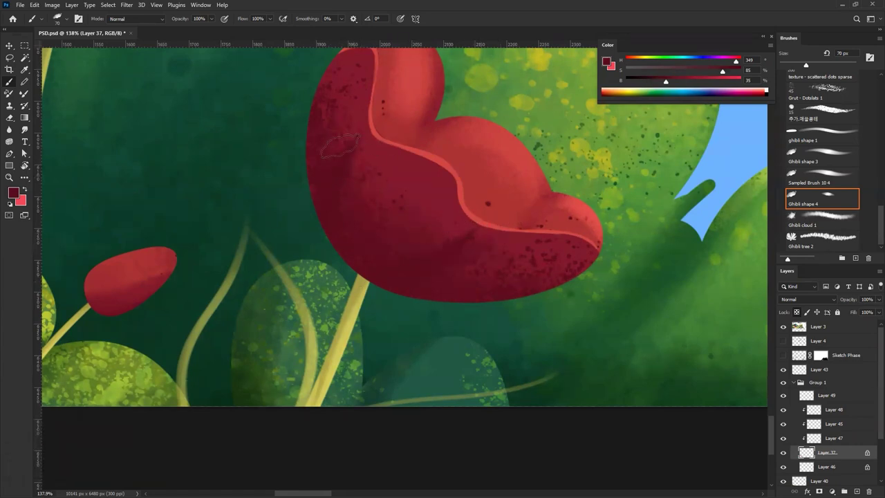
pyautogui.click(652, 81)
pyautogui.hotkey('ctrl', 'z')
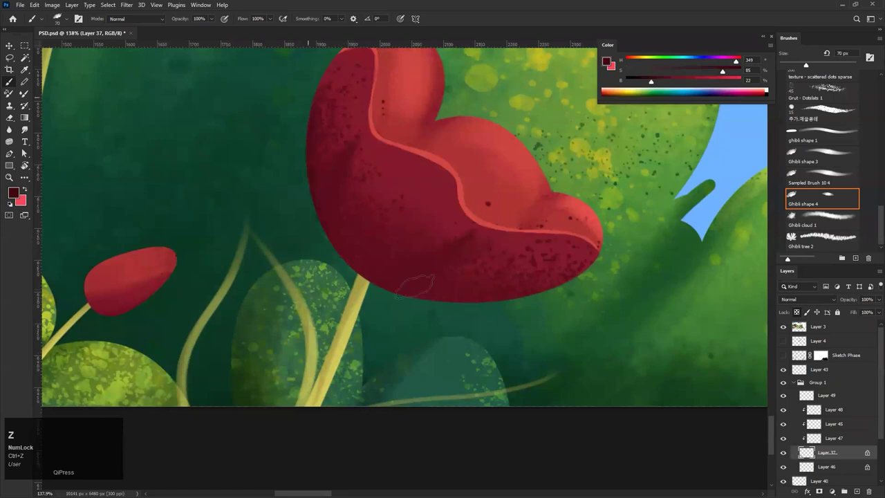
pyautogui.moveTo(569, 272); pyautogui.dragTo(415, 295)
pyautogui.hotkey('ctrl', 'z')
pyautogui.moveTo(444, 241); pyautogui.dragTo(438, 219)
# Deepen the fold running down from the upper petal's crease with the 35 px brush, undoing unwanted strokes
pyautogui.press('[')
pyautogui.press('[')
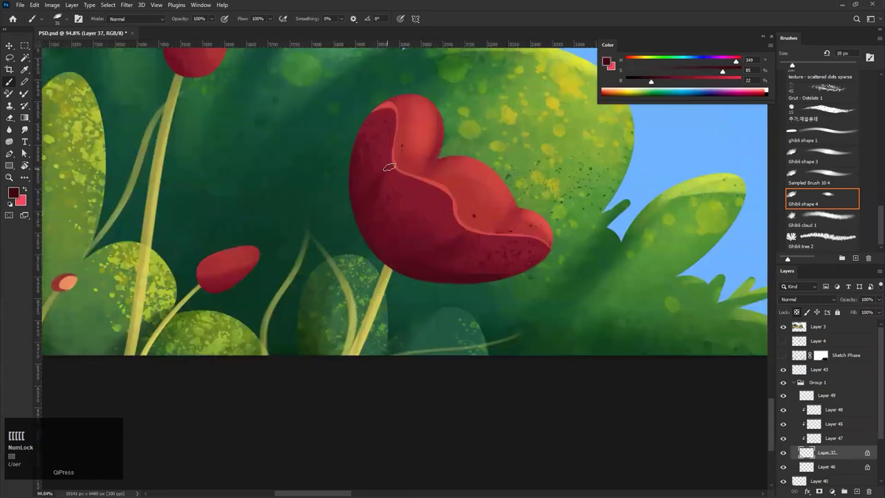
pyautogui.hotkey('ctrl', 'z')
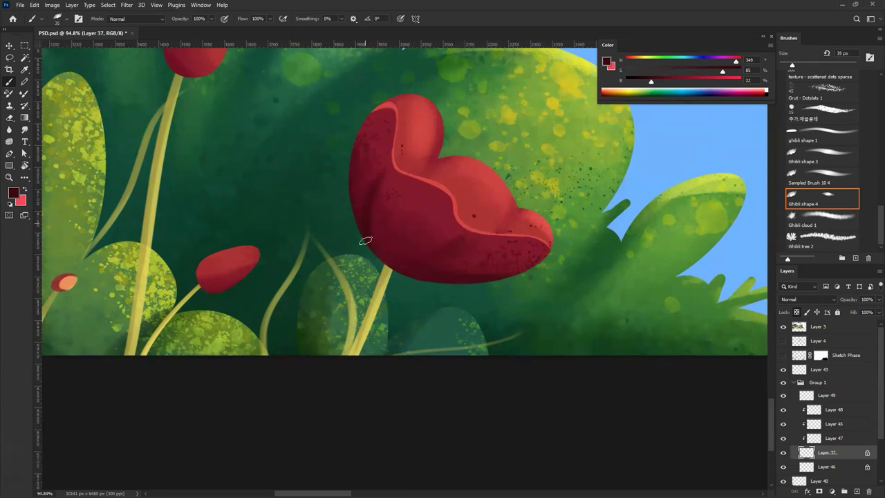
pyautogui.hotkey('ctrl', 'z')
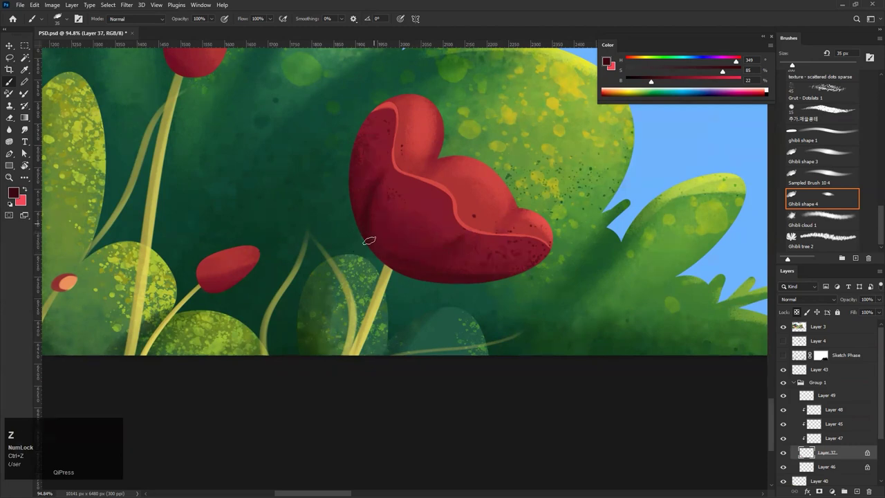
pyautogui.moveTo(438, 233)
pyautogui.mouseDown()
pyautogui.moveTo(391, 236)
pyautogui.moveTo(476, 250)
pyautogui.mouseUp()
pyautogui.hotkey('ctrl', 'z')
# Darken the fold below the middle and lower petals with a 40 px brush, undoing unwanted strokes
pyautogui.press(']')
pyautogui.press(']')
pyautogui.press(']')
pyautogui.hotkey('ctrl', 'z')
pyautogui.press('[')
pyautogui.press('[')
pyautogui.press('[')
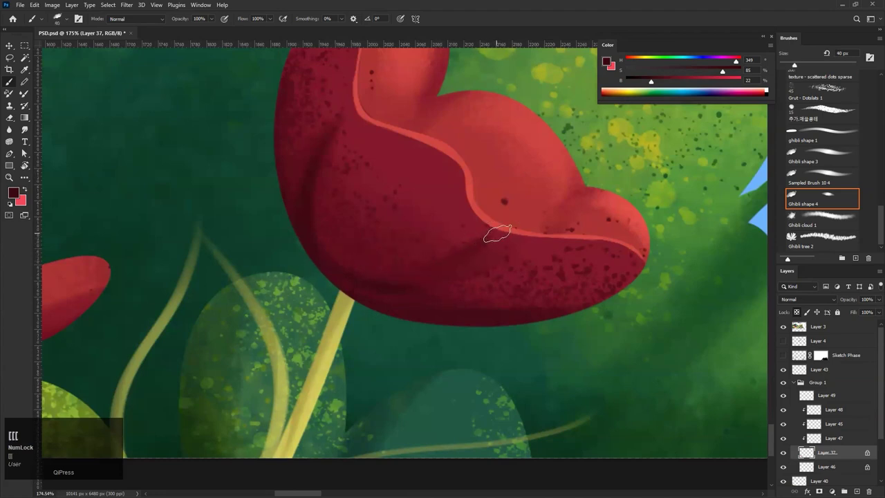
pyautogui.hotkey('ctrl', 'z')
pyautogui.press('z')
pyautogui.moveTo(453, 233)
pyautogui.mouseDown()
pyautogui.moveTo(407, 257)
pyautogui.moveTo(440, 245)
pyautogui.mouseUp()
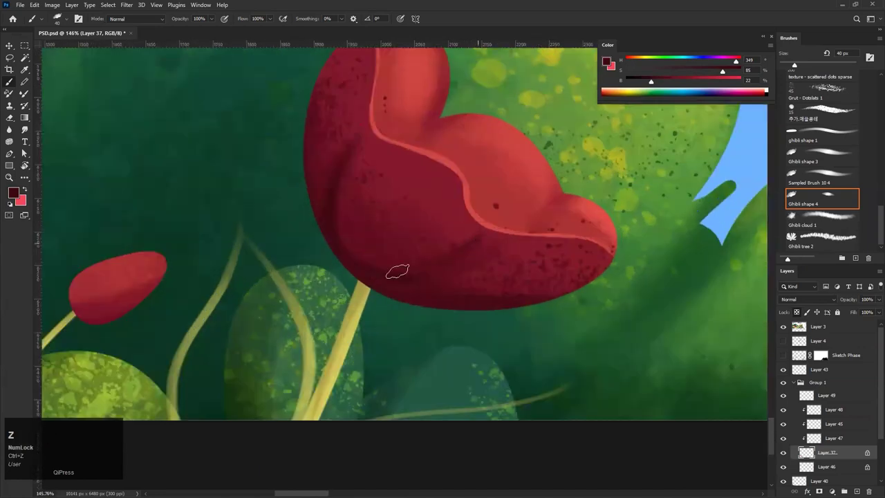
# Shade the base around the upper fold and stem more broadly with a 125 px brush, undoing unwanted strokes
pyautogui.press(']')
pyautogui.press(']')
pyautogui.press(']')
pyautogui.press(']')
pyautogui.press(']')
pyautogui.press(']')
pyautogui.press(']')
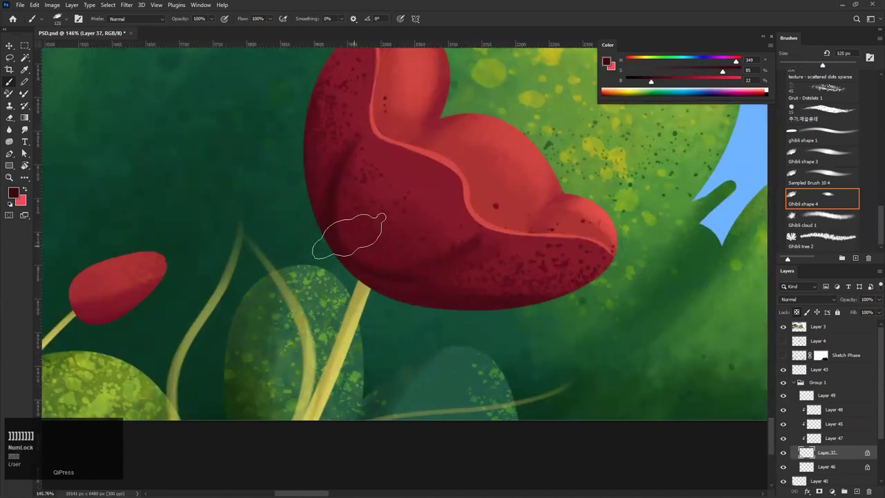
pyautogui.press('[')
pyautogui.press('[')
pyautogui.press('[')
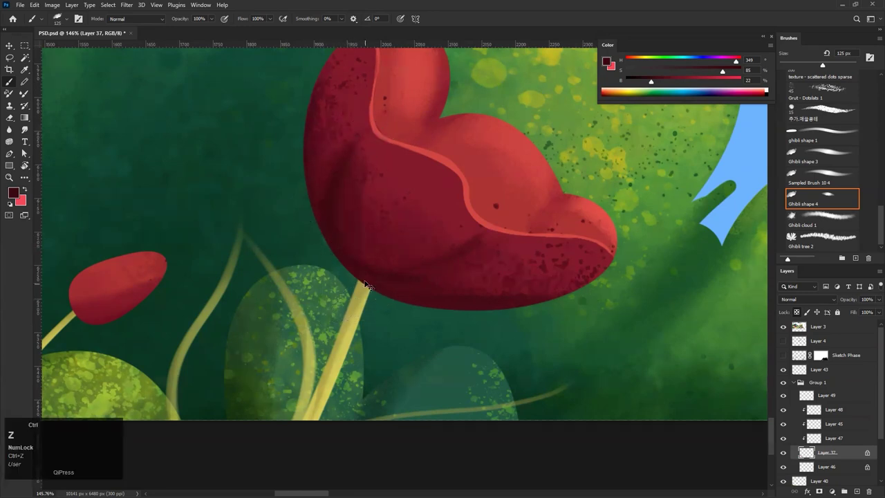
# Strengthen the shadow along the base's underside beside the stem with a 70 px brush
pyautogui.press('[')
pyautogui.press('[')
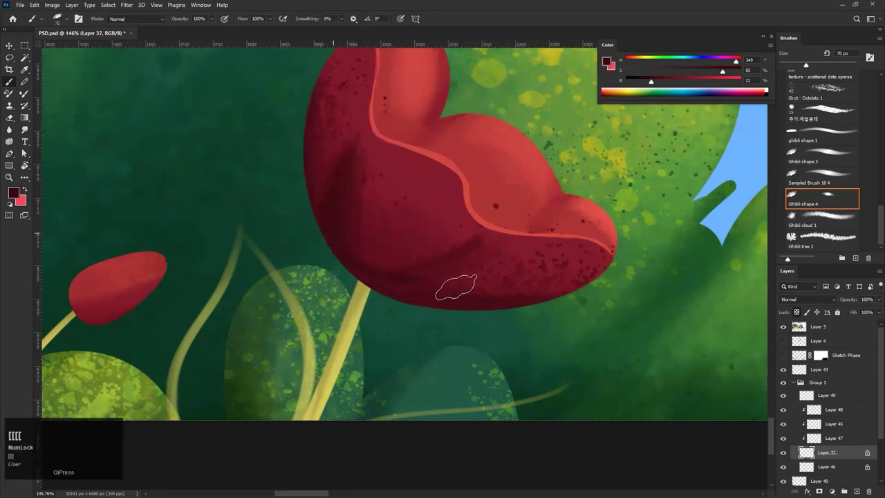
pyautogui.hotkey('ctrl', 'space')
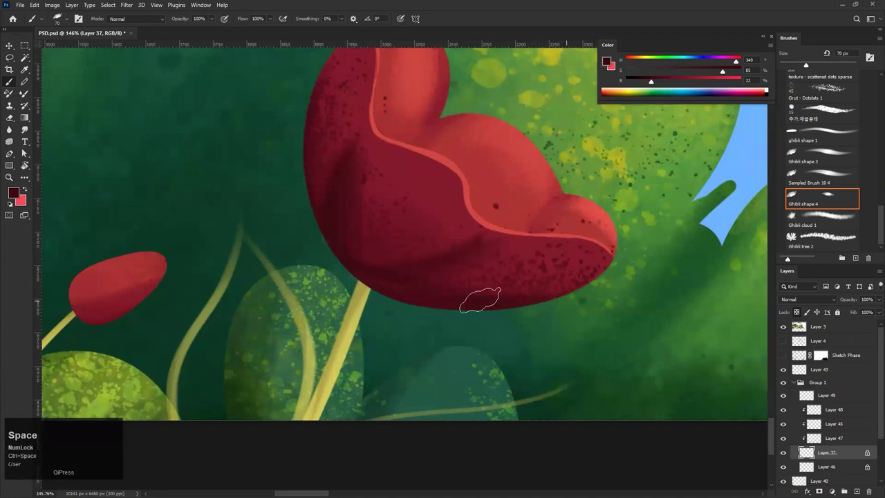
pyautogui.moveTo(419, 265); pyautogui.dragTo(384, 275)
pyautogui.moveTo(496, 237); pyautogui.dragTo(520, 237)
pyautogui.hotkey('ctrl', 'space')
pyautogui.moveTo(451, 251); pyautogui.dragTo(474, 228)
# Blend the middle of the base with its sampled red (H 350, S 80, B 51) and the 70 px brush, undoing unwanted strokes
pyautogui.keyDown('alt'); pyautogui.click(451, 206); pyautogui.keyUp('alt')
pyautogui.press('z')
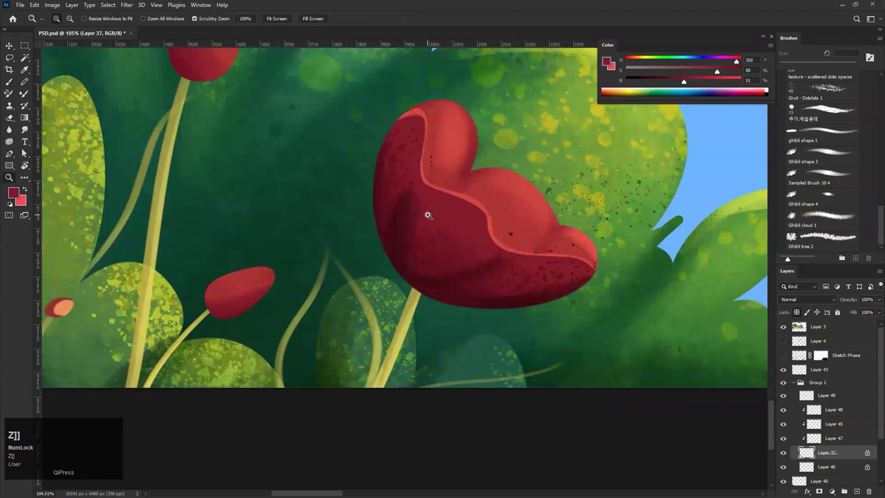
pyautogui.press('b')
pyautogui.hotkey('ctrl', 'z')
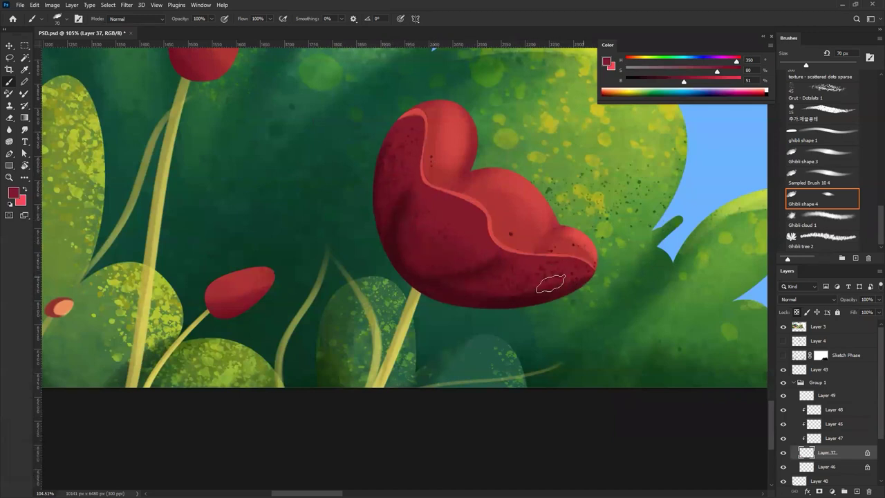
pyautogui.hotkey('ctrl', 'z')
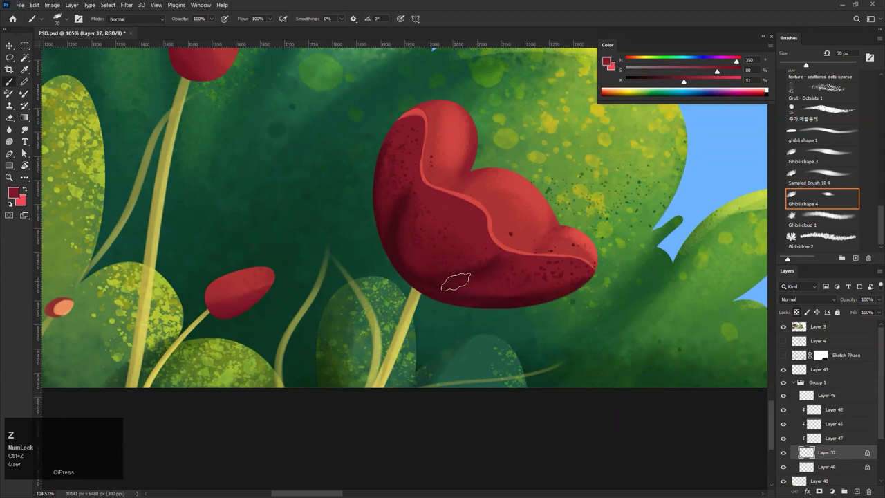
pyautogui.hotkey('ctrl', 'z')
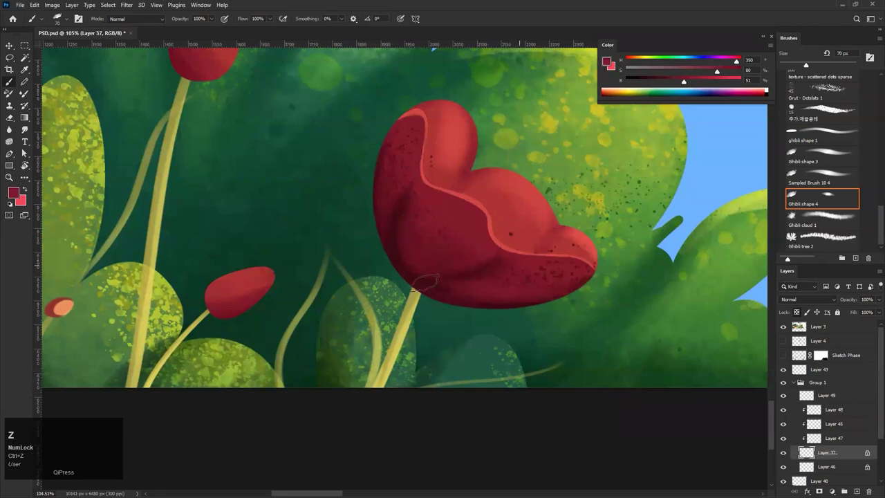
pyautogui.hotkey('ctrl', 'z')
pyautogui.hotkey('ctrl', 'z')
pyautogui.hotkey('ctrl', 'z')
# Blend the fold below the lower petal by alternating dark and mid reds sampled from the base, undoing the last stroke
pyautogui.press('alt')
pyautogui.keyDown('alt'); pyautogui.click(397, 260); pyautogui.keyUp('alt')
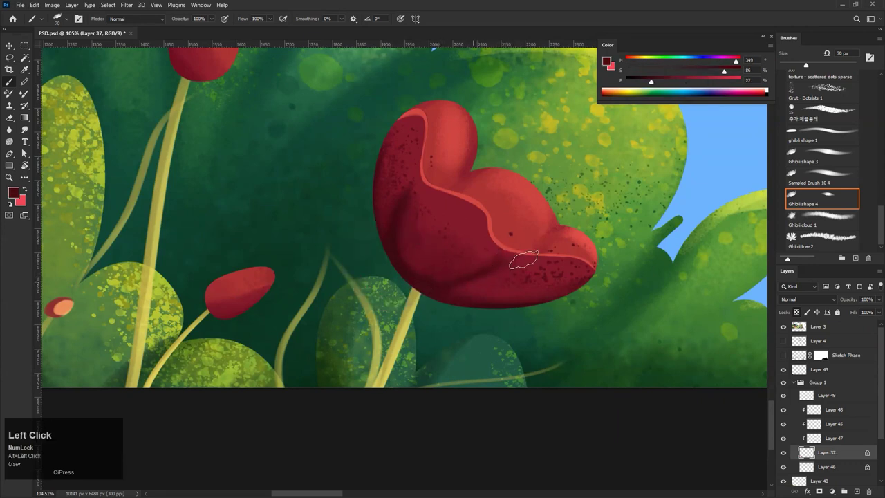
pyautogui.keyDown('alt'); pyautogui.click(473, 258); pyautogui.keyUp('alt')
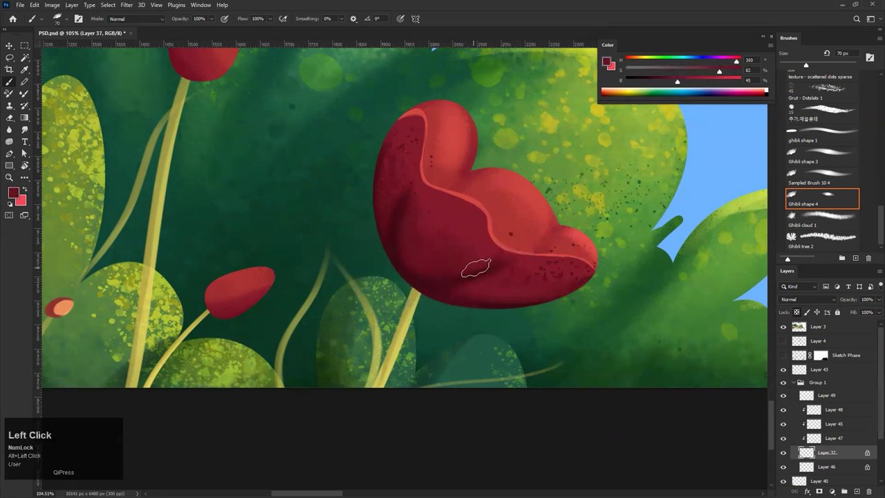
pyautogui.keyDown('alt'); pyautogui.click(525, 271); pyautogui.keyUp('alt')
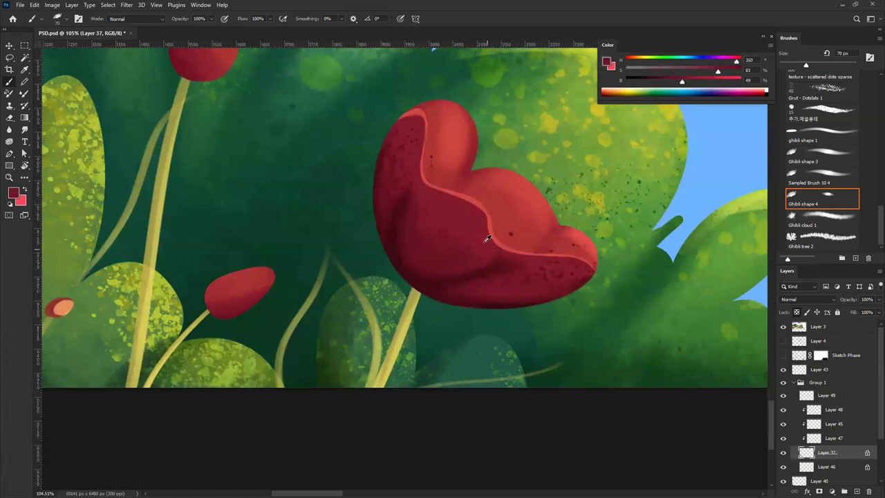
pyautogui.keyDown('alt'); pyautogui.click(480, 254); pyautogui.keyUp('alt')
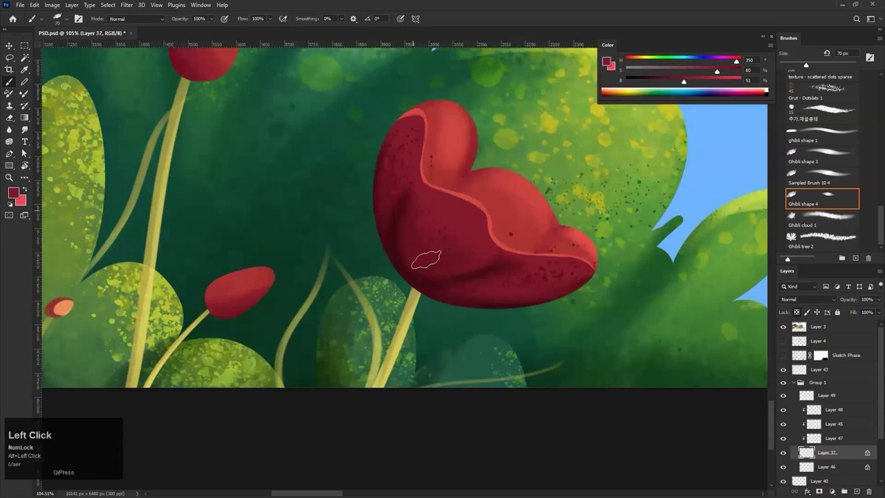
pyautogui.moveTo(515, 254)
pyautogui.mouseDown()
pyautogui.moveTo(460, 291)
pyautogui.moveTo(539, 276)
pyautogui.mouseUp()
pyautogui.moveTo(417, 281); pyautogui.dragTo(489, 258)
pyautogui.hotkey('ctrl', 'z')
# Refine the base's fold shadows with sampled reds (H 350, S 82, B 44 and H 348, S 86, B 25), reducing the brush to 45 px
pyautogui.keyDown('alt'); pyautogui.click(394, 233); pyautogui.keyUp('alt')
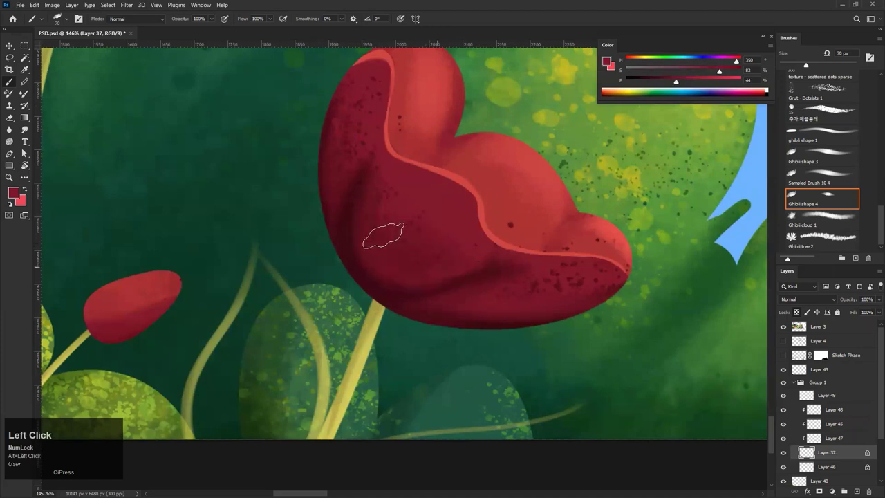
pyautogui.moveTo(509, 266); pyautogui.dragTo(431, 293)
pyautogui.keyDown('alt'); pyautogui.click(411, 287); pyautogui.keyUp('alt')
pyautogui.press('[')
pyautogui.press('[')
pyautogui.press('[')
pyautogui.moveTo(478, 268); pyautogui.dragTo(504, 269)
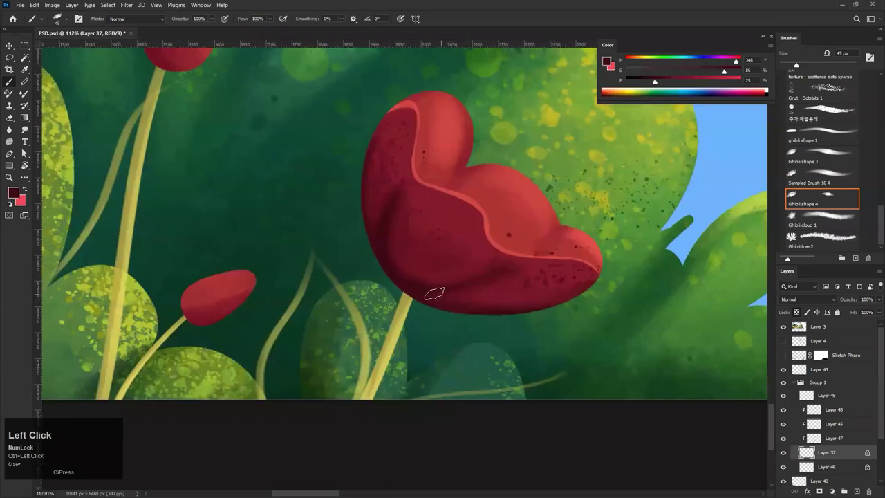
# Shade the base's outer edge with the dark red and a 90 px brush
pyautogui.press(']')
pyautogui.press(']')
pyautogui.press(']')
pyautogui.press(']')
pyautogui.press(']')
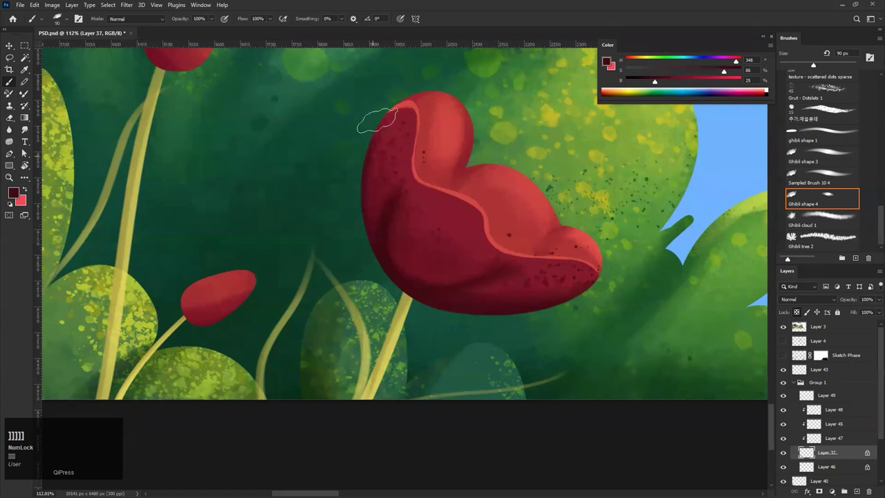
pyautogui.moveTo(411, 251)
pyautogui.mouseDown()
pyautogui.moveTo(430, 253)
pyautogui.moveTo(385, 251)
pyautogui.mouseUp()
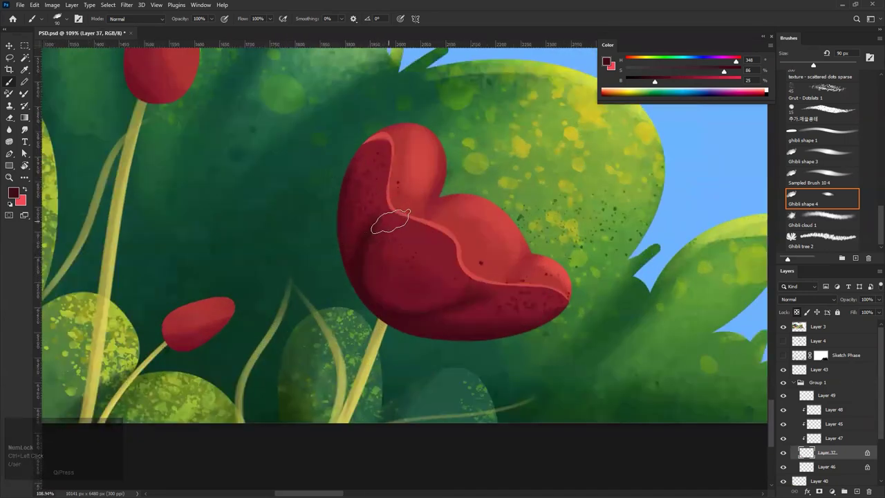
pyautogui.click(336, 98)
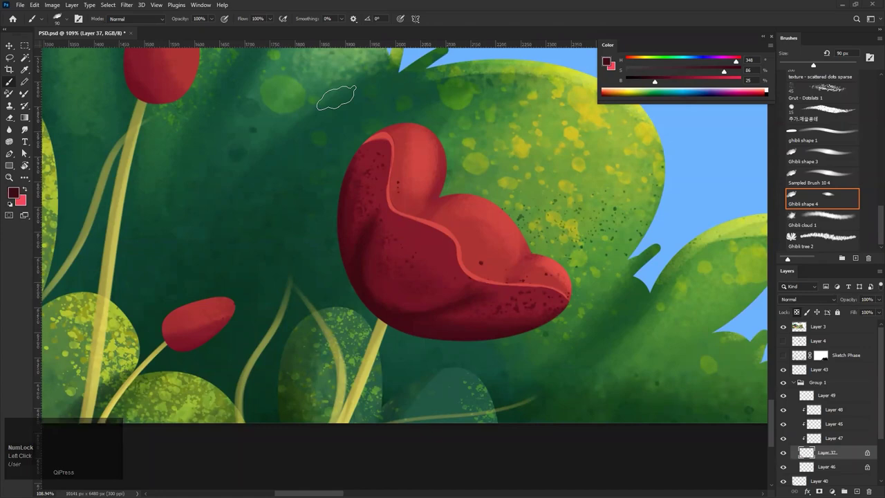
pyautogui.click(336, 99)
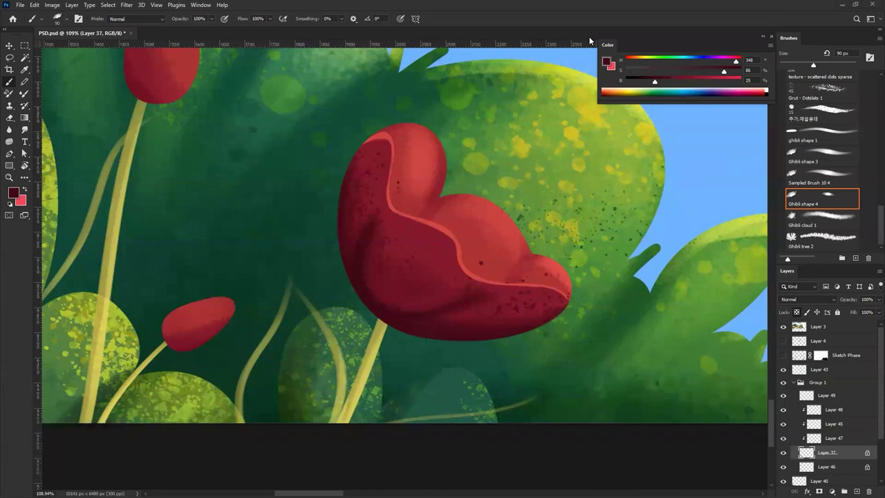
pyautogui.click(589, 37)
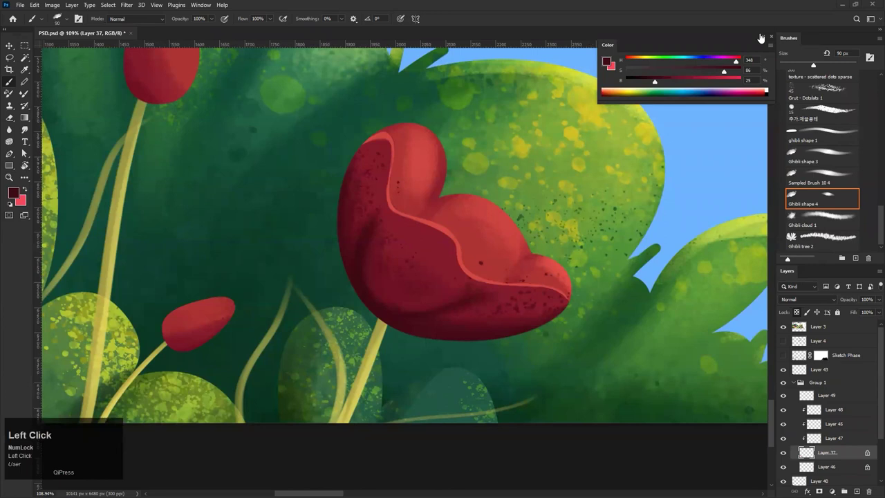
# Review the flower within the whole illustration, check the clipped shading Layers 47, 45 and 48, and select Layer 47
pyautogui.hotkey('ctrl', 'space')
pyautogui.moveTo(407, 197); pyautogui.dragTo(440, 292)
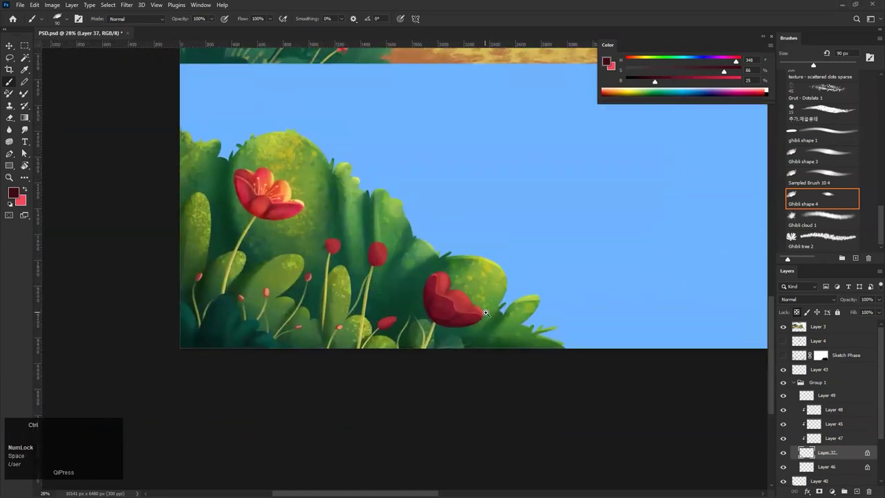
pyautogui.keyDown('ctrl'); pyautogui.click(531, 317); pyautogui.keyUp('ctrl')
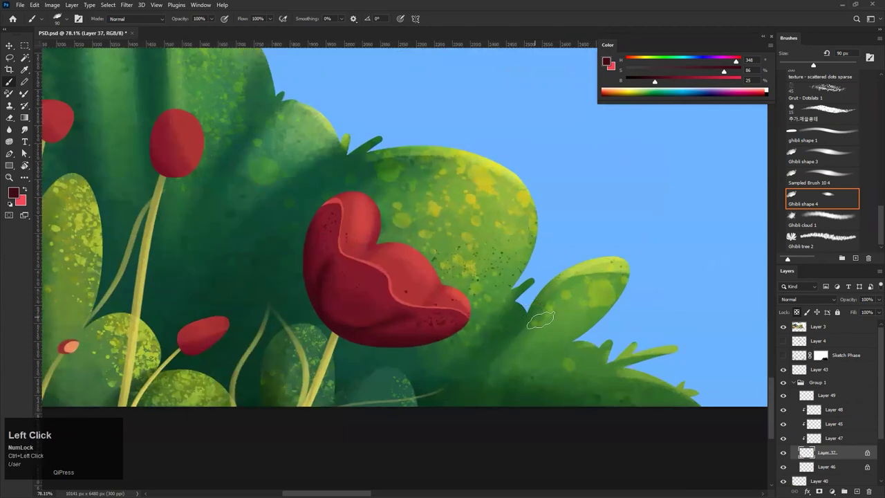
pyautogui.click(833, 440)
pyautogui.click(783, 441)
pyautogui.click(838, 425)
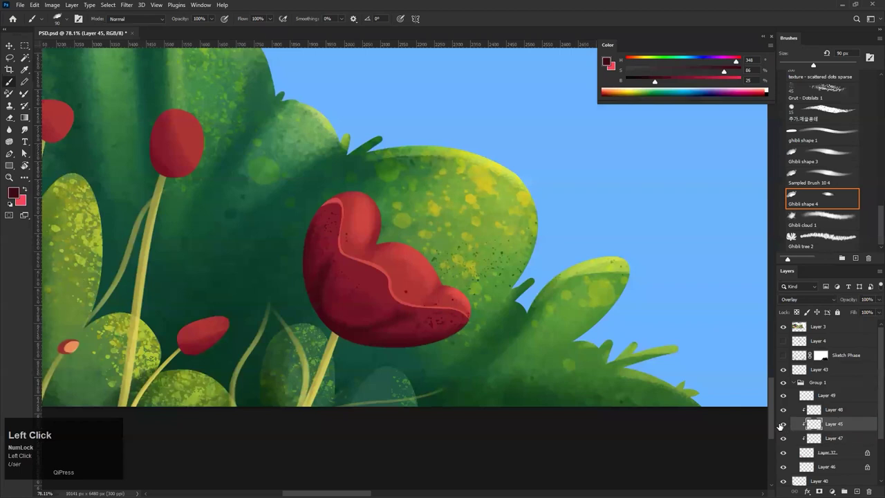
pyautogui.click(782, 427)
pyautogui.click(823, 414)
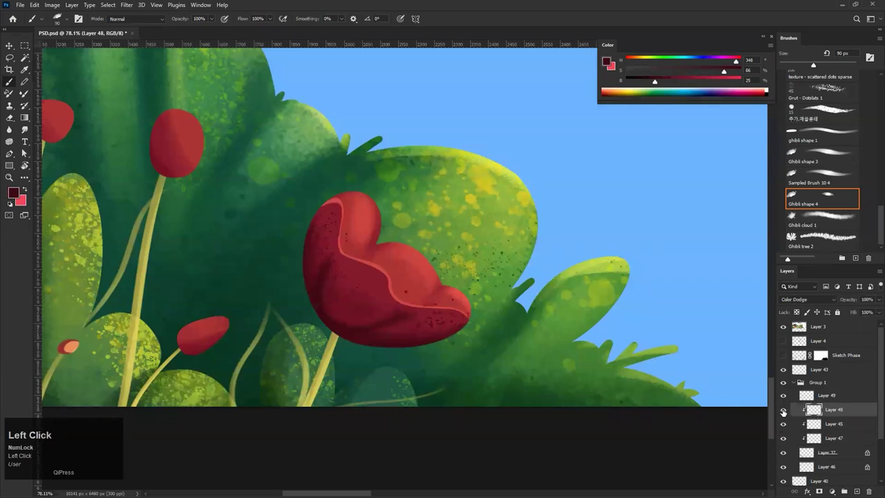
pyautogui.click(832, 440)
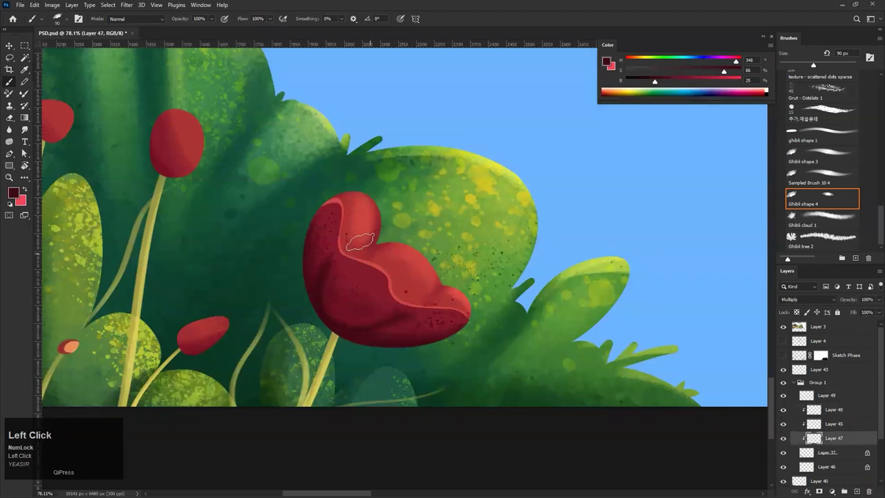
# Shade the inside of the tall petal along the light rim with a sampled red (H 350, S 80, B 51) and a 45 px brush
pyautogui.scroll(3, 345, 262)
pyautogui.hotkey('ctrl', 'z')
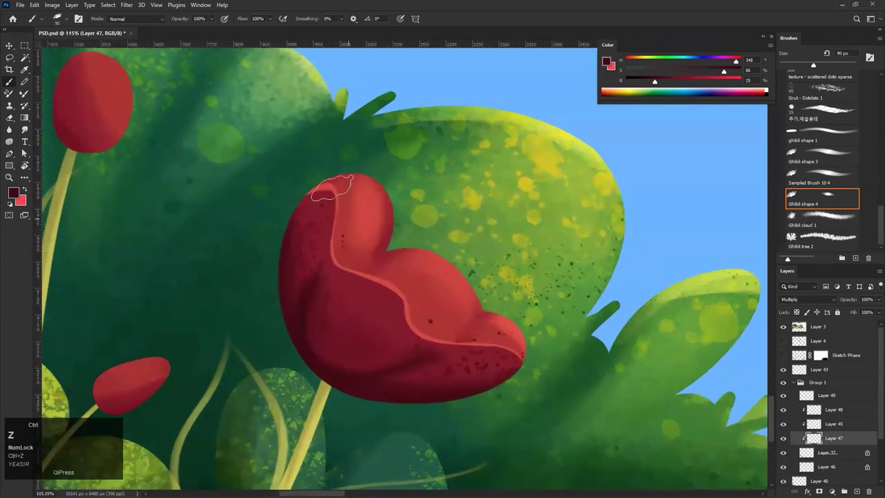
pyautogui.press('[')
pyautogui.press('[')
pyautogui.keyDown('alt'); pyautogui.click(316, 233); pyautogui.keyUp('alt')
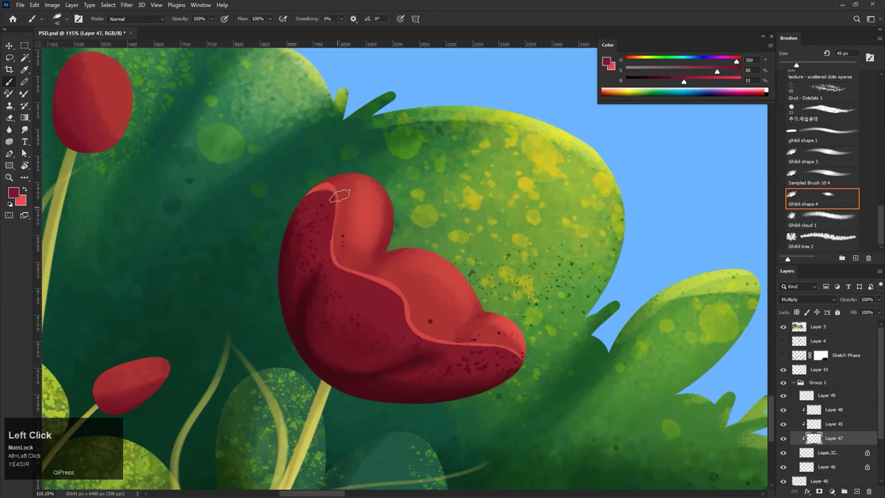
pyautogui.press('z')
pyautogui.press('z')
pyautogui.moveTo(338, 232); pyautogui.dragTo(368, 273)
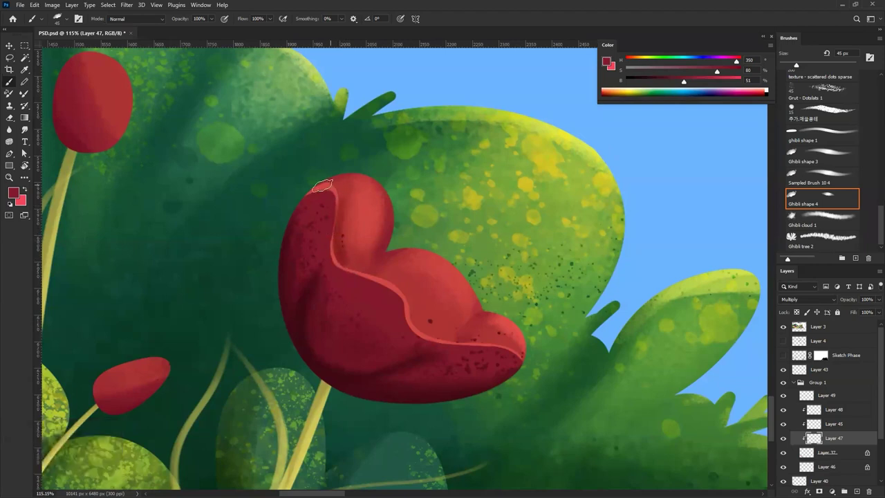
pyautogui.moveTo(408, 270); pyautogui.dragTo(423, 280)
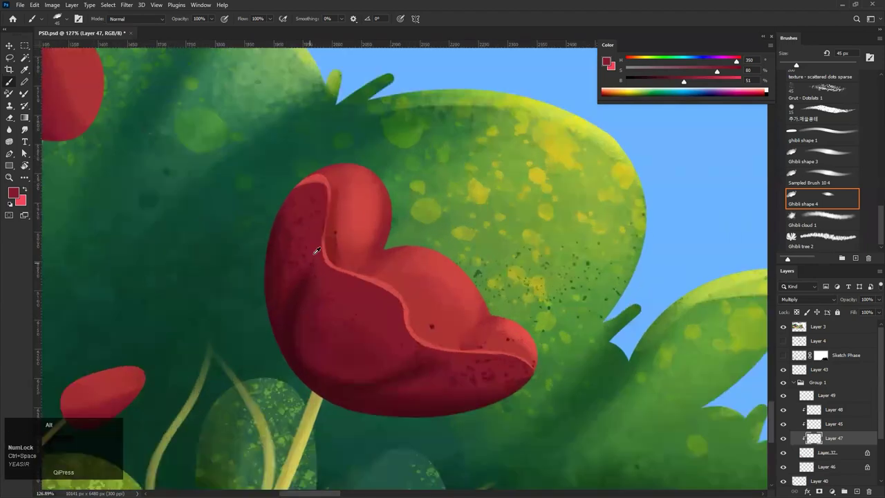
pyautogui.moveTo(363, 277); pyautogui.dragTo(398, 286)
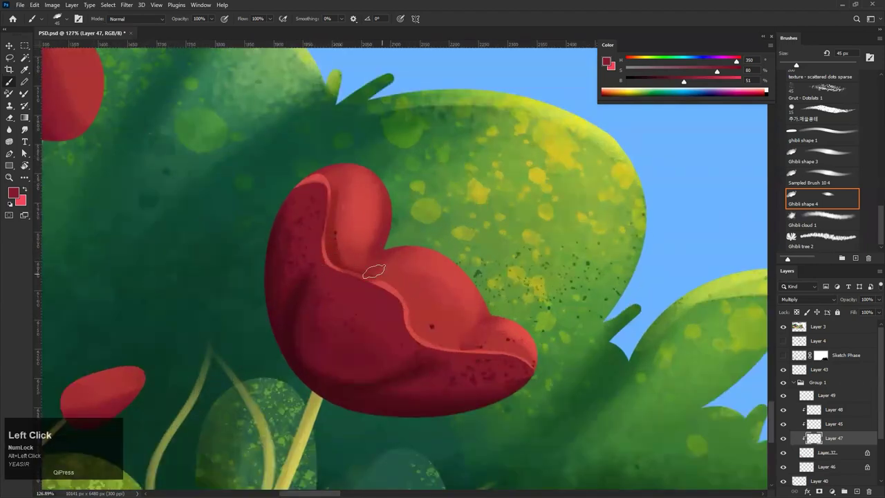
pyautogui.hotkey('ctrl', 'z')
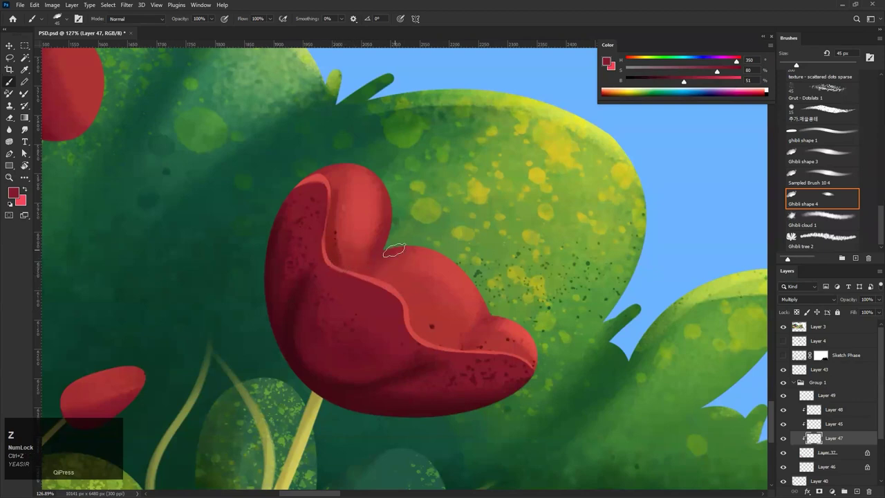
# Shade the inside of the middle petal along the rim, reducing the brush to 50 px and undoing the last stroke
pyautogui.press(']')
pyautogui.press(']')
pyautogui.press(']')
pyautogui.press(']')
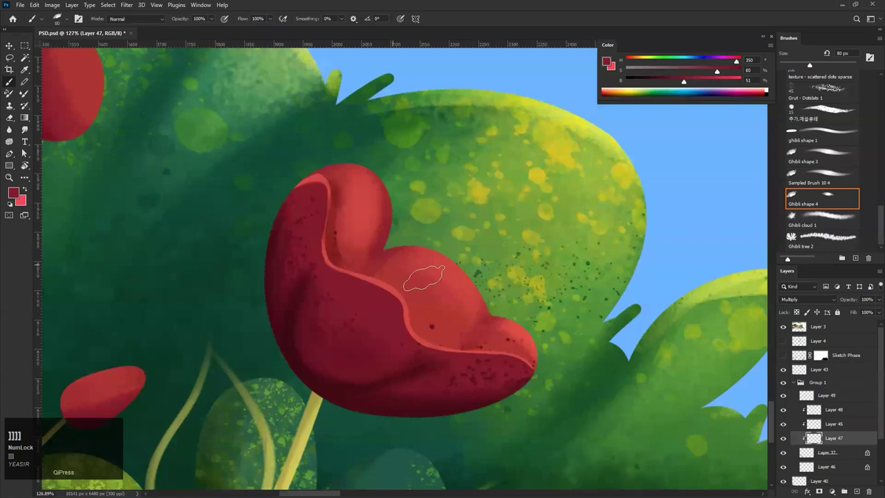
pyautogui.press('[')
pyautogui.press('[')
pyautogui.press('[')
pyautogui.hotkey('ctrl', 'z')
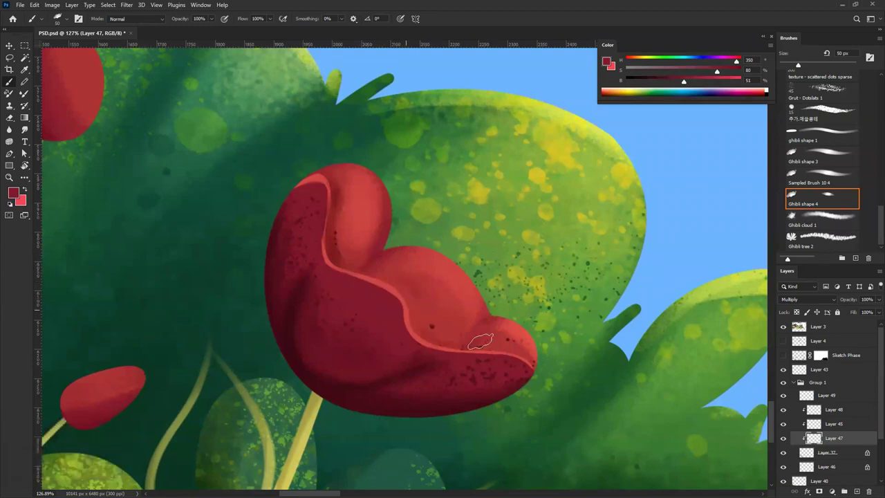
pyautogui.moveTo(493, 338)
pyautogui.mouseDown()
pyautogui.moveTo(436, 378)
pyautogui.moveTo(485, 345)
pyautogui.mouseUp()
pyautogui.moveTo(406, 290); pyautogui.dragTo(433, 313)
pyautogui.hotkey('ctrl', 'z')
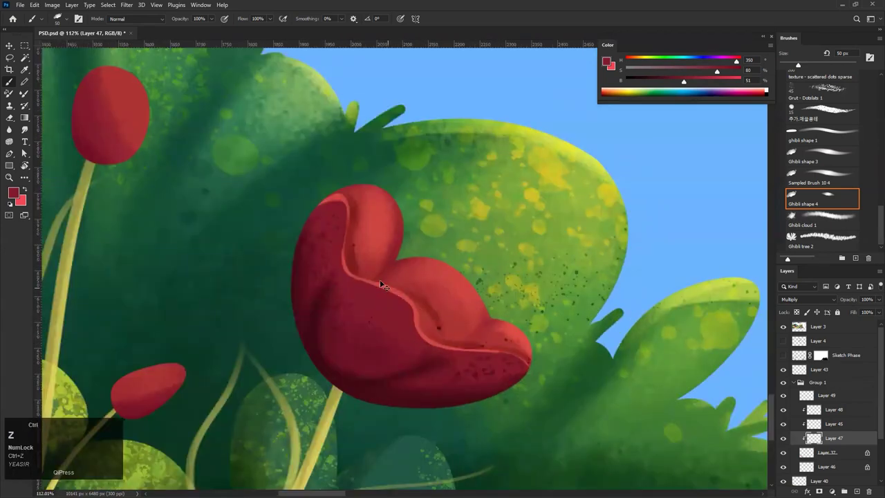
# Deepen the thin shadow directly behind the light rim across the petals with a 30 px brush
pyautogui.press('[')
pyautogui.press('[')
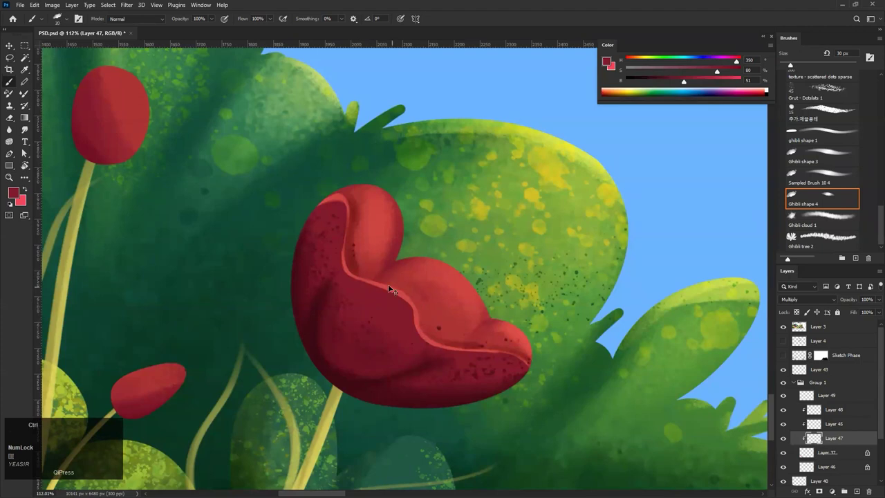
pyautogui.moveTo(390, 291); pyautogui.dragTo(351, 268)
pyautogui.hotkey('ctrl', 'z')
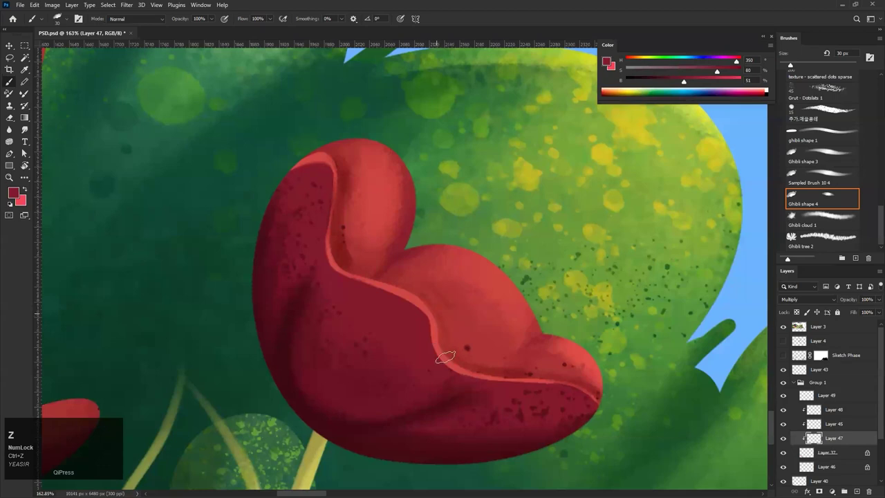
pyautogui.moveTo(496, 357); pyautogui.dragTo(411, 382)
pyautogui.moveTo(526, 376); pyautogui.dragTo(612, 383)
# Darken the crease between the middle petal and the small end petal with a 50 px brush
pyautogui.press(']')
pyautogui.press(']')
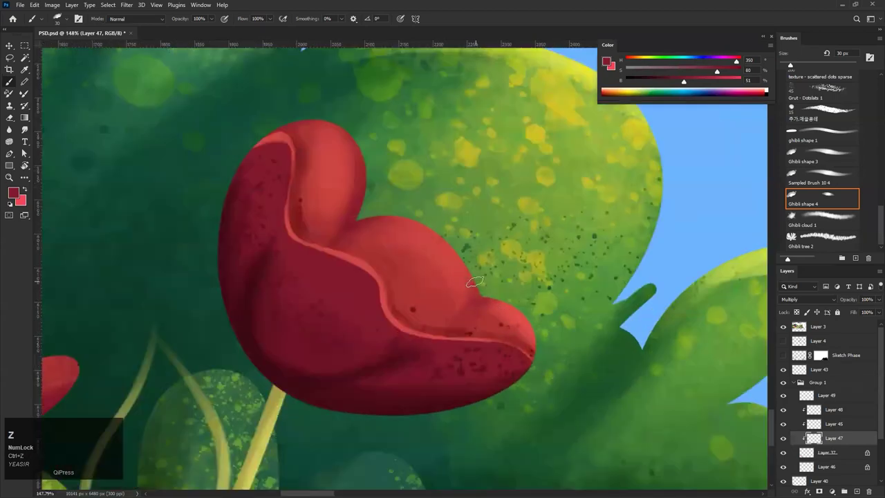
pyautogui.hotkey('ctrl', 'z')
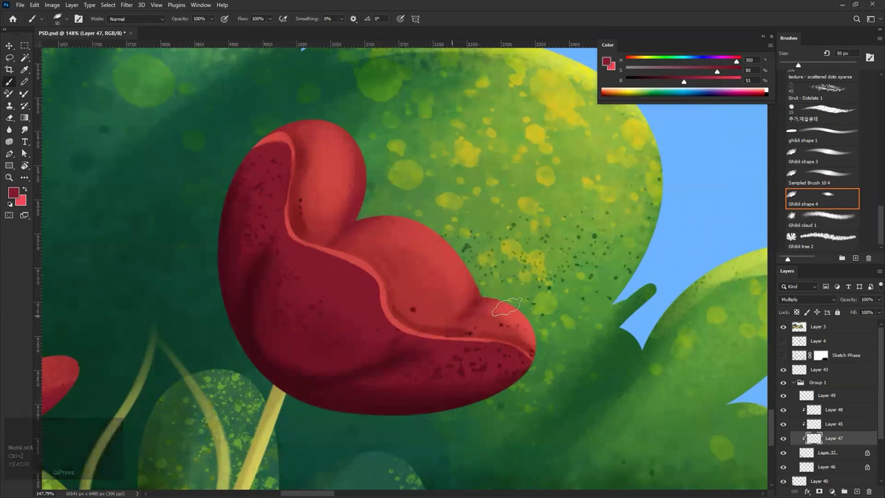
pyautogui.press('z')
pyautogui.moveTo(481, 293)
pyautogui.mouseDown()
pyautogui.moveTo(417, 324)
pyautogui.moveTo(373, 324)
pyautogui.mouseUp()
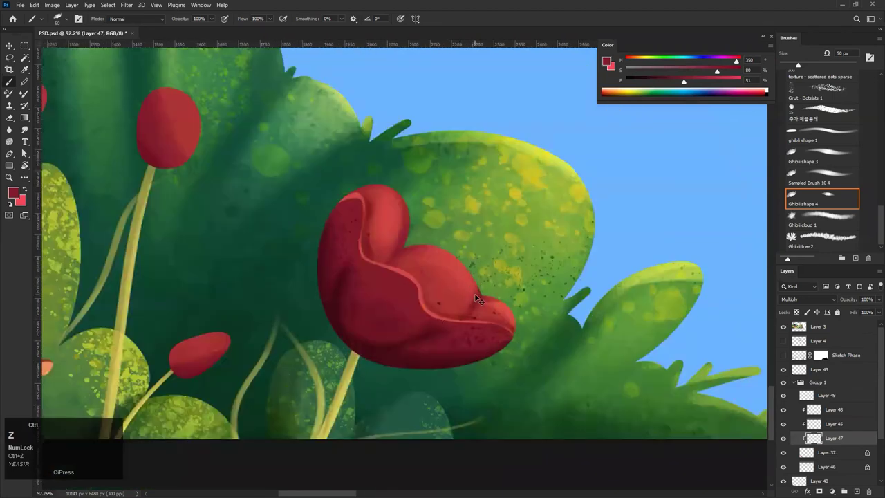
pyautogui.moveTo(477, 290); pyautogui.dragTo(411, 299)
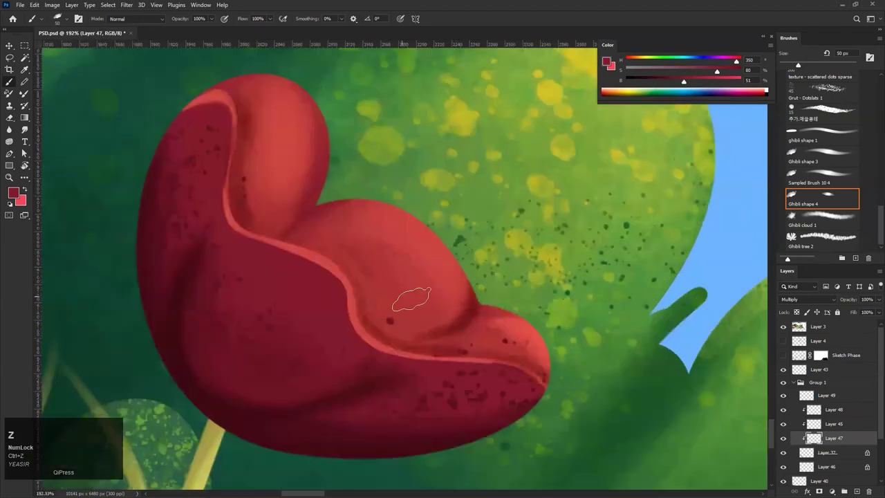
pyautogui.moveTo(457, 341)
pyautogui.mouseDown()
pyautogui.moveTo(404, 344)
pyautogui.moveTo(489, 318)
pyautogui.mouseUp()
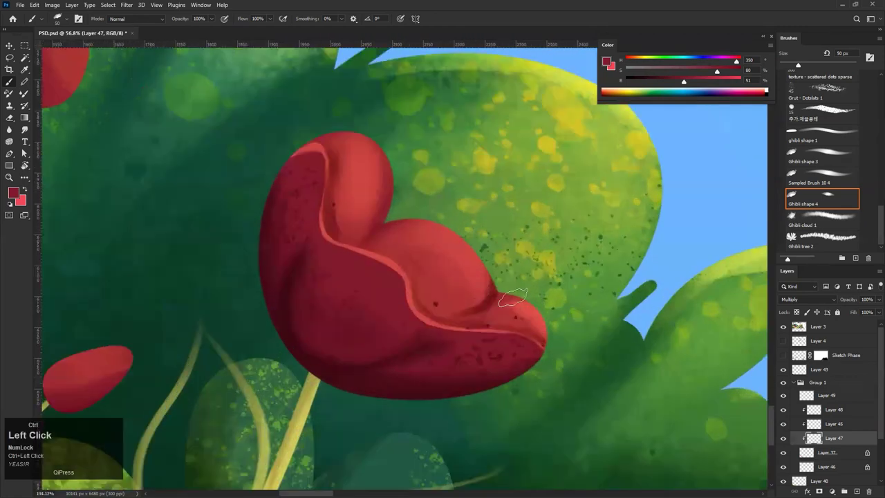
# Blend broader shading over the middle and small petals with a sampled dark red (H 349, S 81, B 47) and a 125 px brush
pyautogui.press(']')
pyautogui.press(']')
pyautogui.press(']')
pyautogui.press(']')
pyautogui.press(']')
pyautogui.press(']')
pyautogui.press('ctrl')
pyautogui.keyDown('alt'); pyautogui.click(419, 308); pyautogui.keyUp('alt')
pyautogui.moveTo(471, 252)
pyautogui.mouseDown()
pyautogui.moveTo(420, 310)
pyautogui.moveTo(509, 300)
pyautogui.mouseUp()
pyautogui.hotkey('ctrl', 'z')
pyautogui.moveTo(455, 283); pyautogui.dragTo(352, 326)
pyautogui.moveTo(482, 289); pyautogui.dragTo(588, 294)
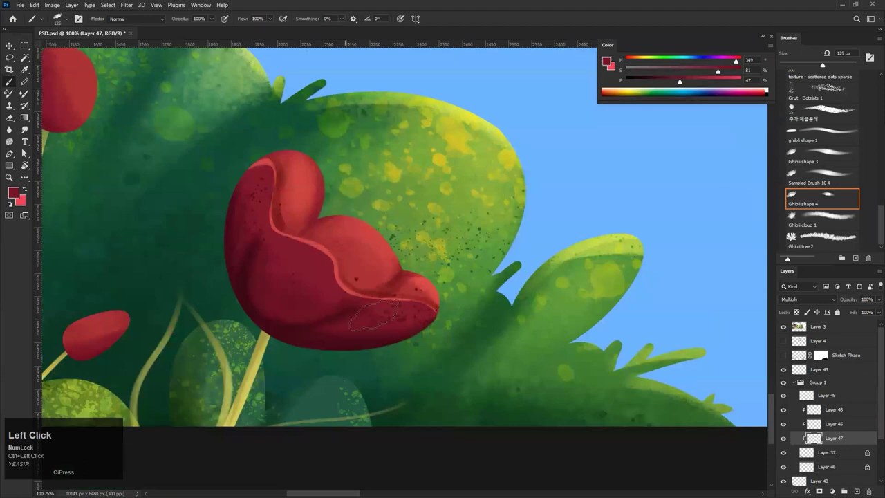
# Select the clipped overlay Layer 45 and set the foreground colour to bright orange (H 31, S 91, B 100)
pyautogui.click(838, 424)
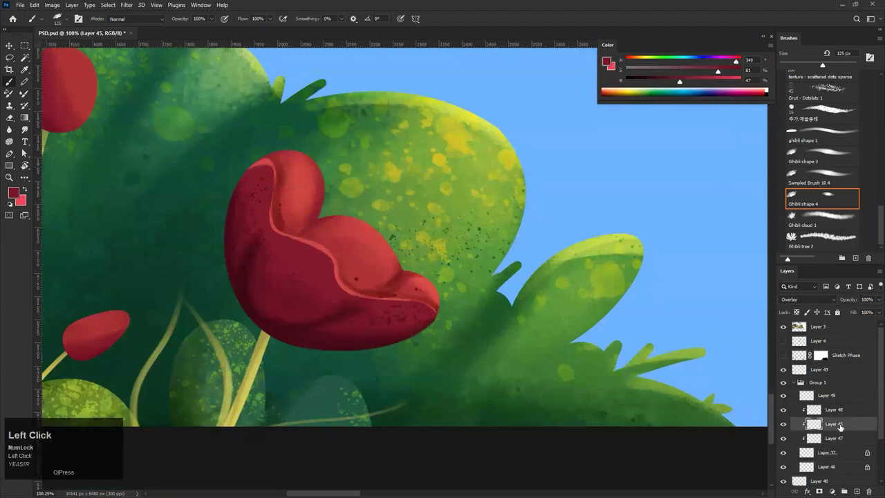
pyautogui.moveTo(357, 203); pyautogui.dragTo(338, 231)
pyautogui.click(11, 191)
pyautogui.click(12, 191)
pyautogui.moveTo(529, 318); pyautogui.dragTo(528, 356)
pyautogui.moveTo(468, 266)
pyautogui.mouseDown()
pyautogui.moveTo(459, 252)
pyautogui.moveTo(504, 246)
pyautogui.mouseUp()
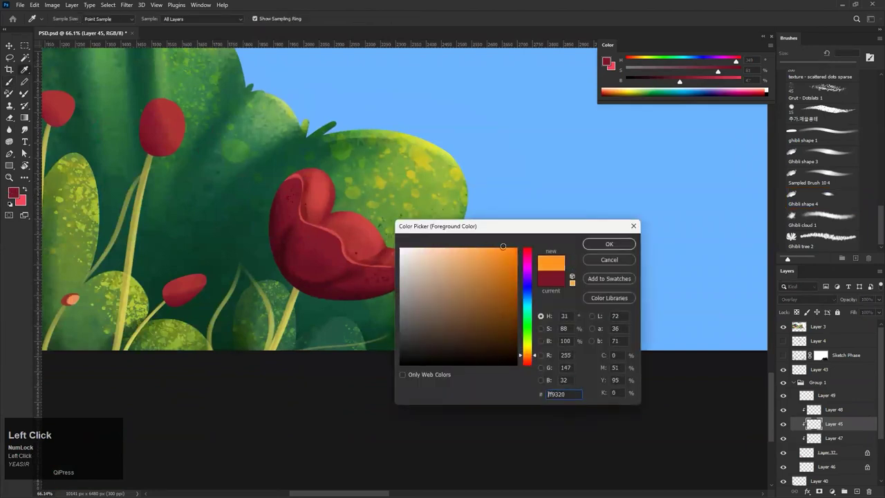
pyautogui.click(611, 244)
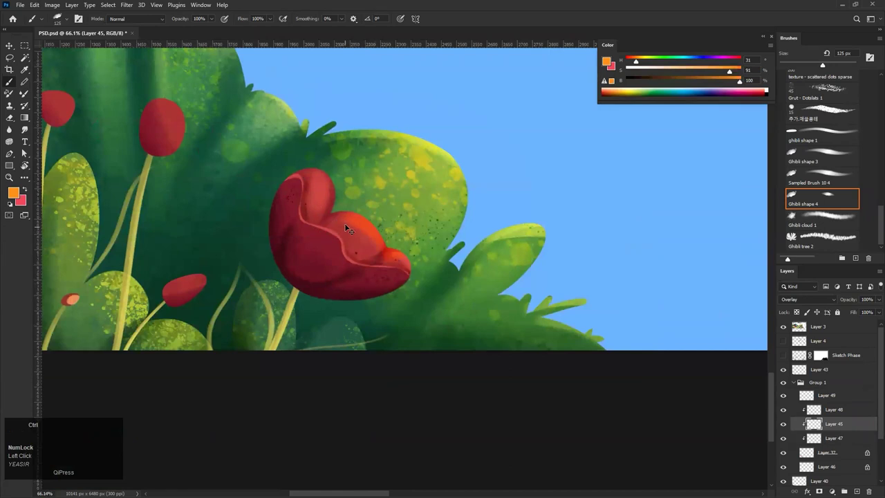
# Soften the orange to H 31, S 78, B 100 and brush highlights onto the upper petals, undoing the last stroke
pyautogui.click(12, 193)
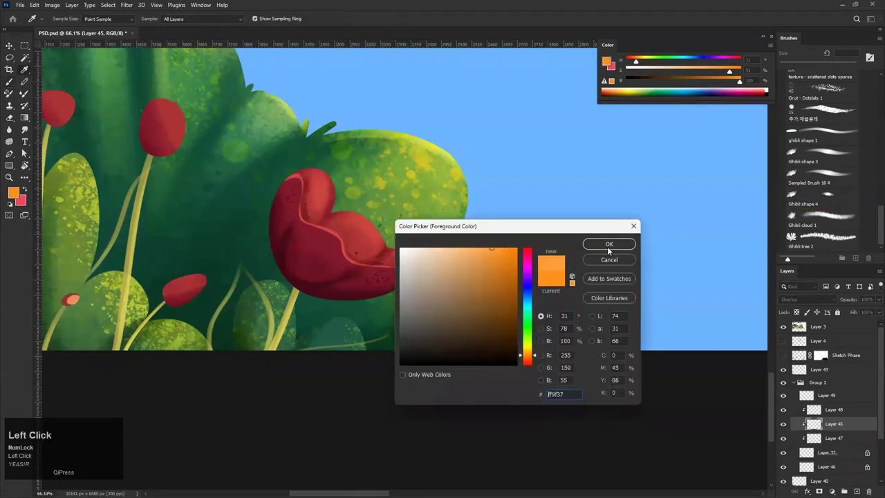
pyautogui.click(608, 245)
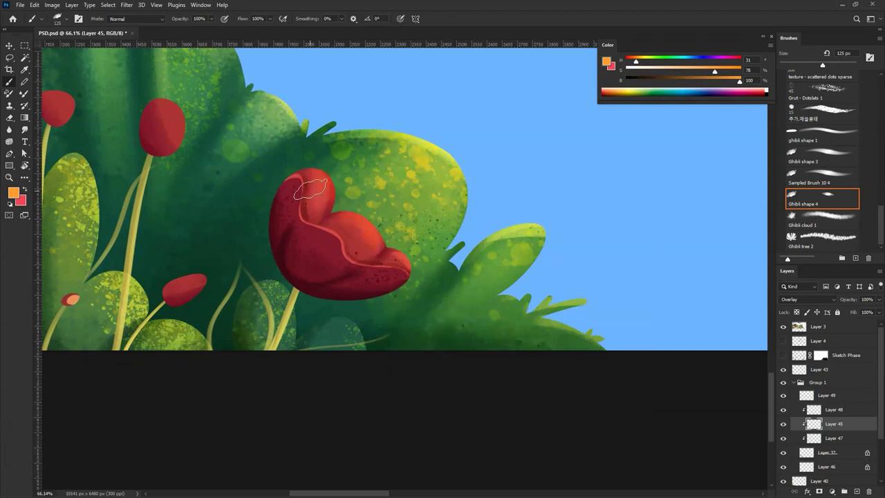
pyautogui.moveTo(359, 245)
pyautogui.mouseDown()
pyautogui.moveTo(311, 245)
pyautogui.moveTo(373, 245)
pyautogui.mouseUp()
pyautogui.hotkey('ctrl', 'z')
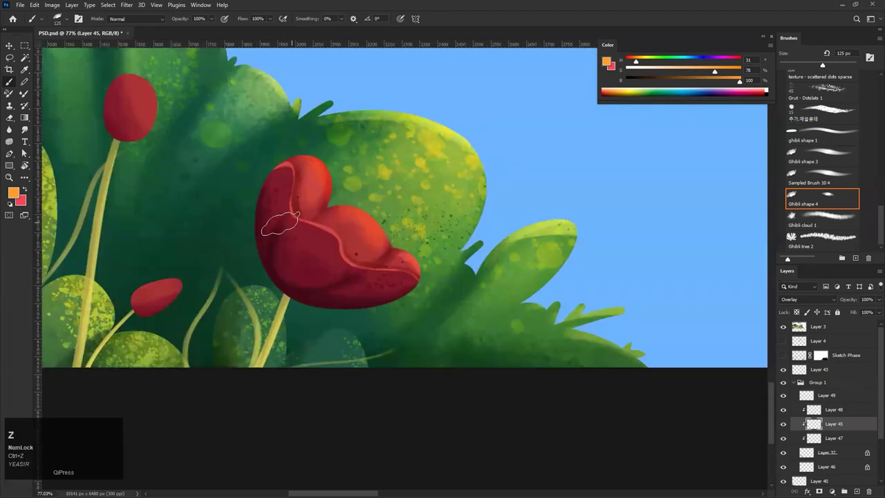
# Set the foreground colour to light yellow (H 56, S 56, B 97) and brighten the petals' upper curves, reducing the brush to 70 px
pyautogui.click(13, 194)
pyautogui.moveTo(531, 351); pyautogui.dragTo(531, 347)
pyautogui.click(465, 251)
pyautogui.click(609, 244)
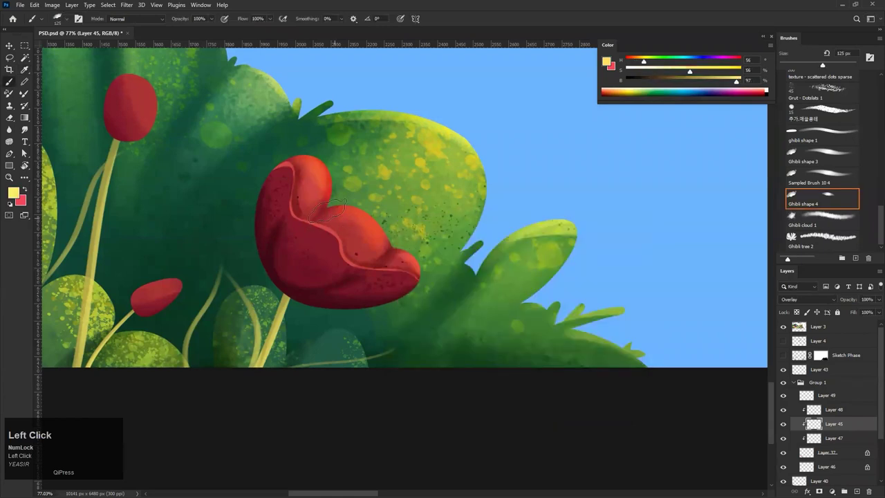
pyautogui.press('z')
pyautogui.moveTo(295, 182); pyautogui.dragTo(327, 175)
pyautogui.press('[')
pyautogui.press('[')
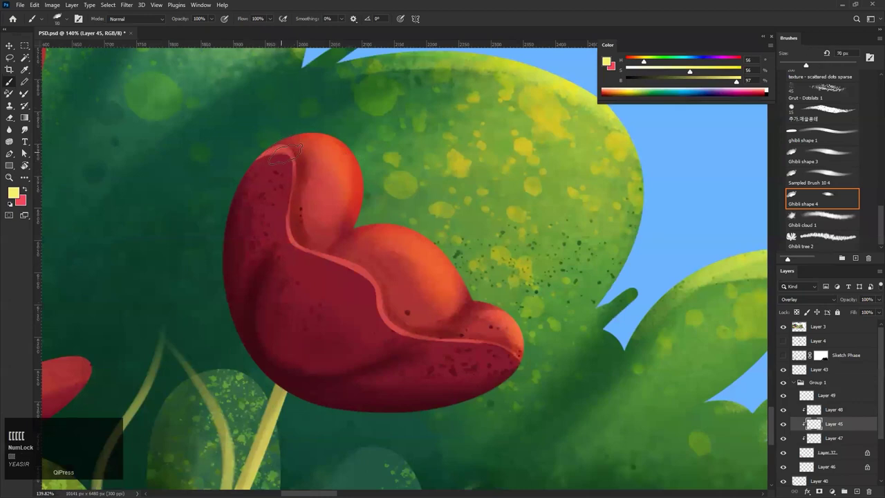
# Highlight the light rim along its whole length with the yellow and a 40 px brush, redoing the middle stretch
pyautogui.moveTo(540, 214); pyautogui.dragTo(464, 124)
pyautogui.press('b')
pyautogui.press('[')
pyautogui.press('[')
pyautogui.press('[')
pyautogui.press('[')
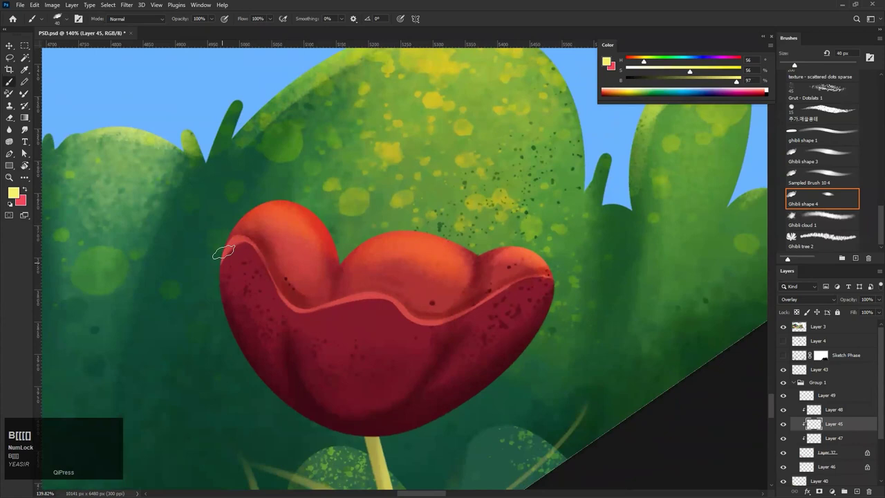
pyautogui.moveTo(240, 251)
pyautogui.mouseDown()
pyautogui.moveTo(282, 295)
pyautogui.moveTo(331, 310)
pyautogui.mouseUp()
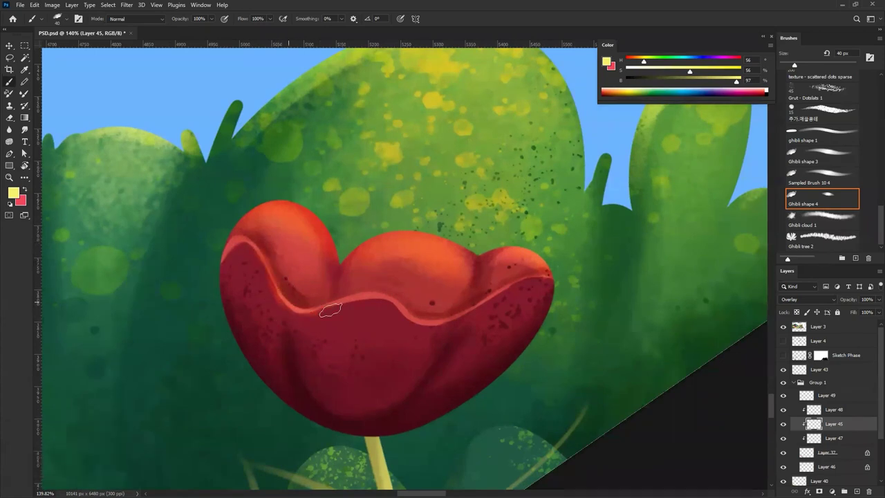
pyautogui.hotkey('ctrl', 'z')
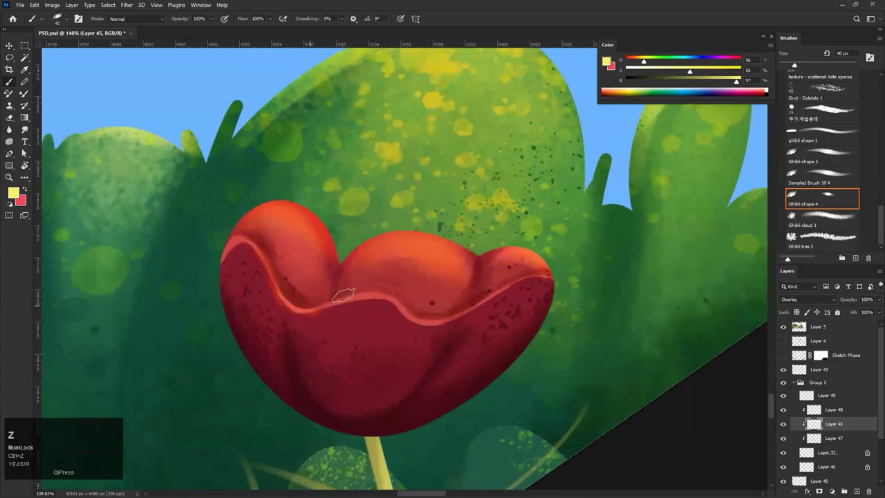
pyautogui.moveTo(340, 301); pyautogui.dragTo(401, 308)
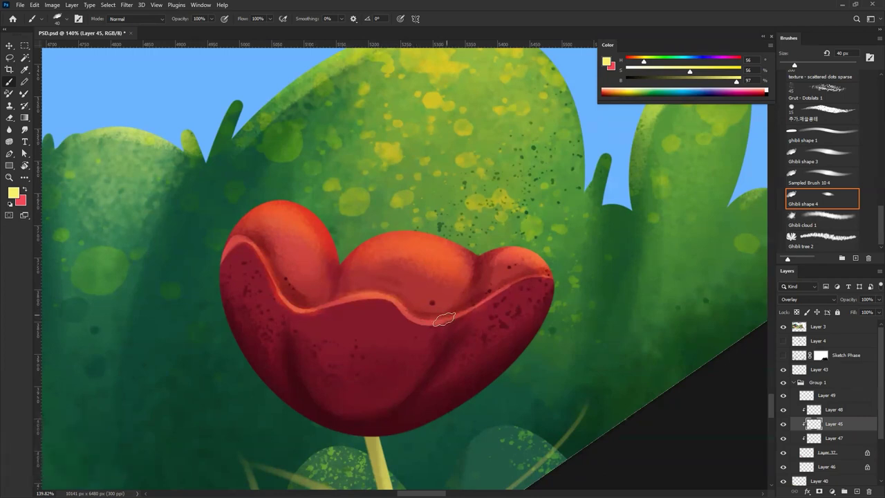
pyautogui.moveTo(568, 289); pyautogui.dragTo(525, 311)
# Try a broad yellow glow on the flower's base with the brush enlarged to 200 px
pyautogui.press('r')
pyautogui.moveTo(591, 205); pyautogui.dragTo(550, 302)
pyautogui.moveTo(499, 329); pyautogui.dragTo(426, 234)
pyautogui.moveTo(404, 262)
pyautogui.mouseDown()
pyautogui.moveTo(412, 263)
pyautogui.moveTo(405, 247)
pyautogui.mouseUp()
pyautogui.press(']')
pyautogui.press(']')
pyautogui.press(']')
pyautogui.press(']')
pyautogui.press(']')
pyautogui.press(']')
pyautogui.press('b')
pyautogui.press(']')
pyautogui.press(']')
pyautogui.press(']')
pyautogui.press(']')
pyautogui.press(']')
pyautogui.press(']')
pyautogui.press(']')
pyautogui.press(']')
pyautogui.press(']')
pyautogui.press(']')
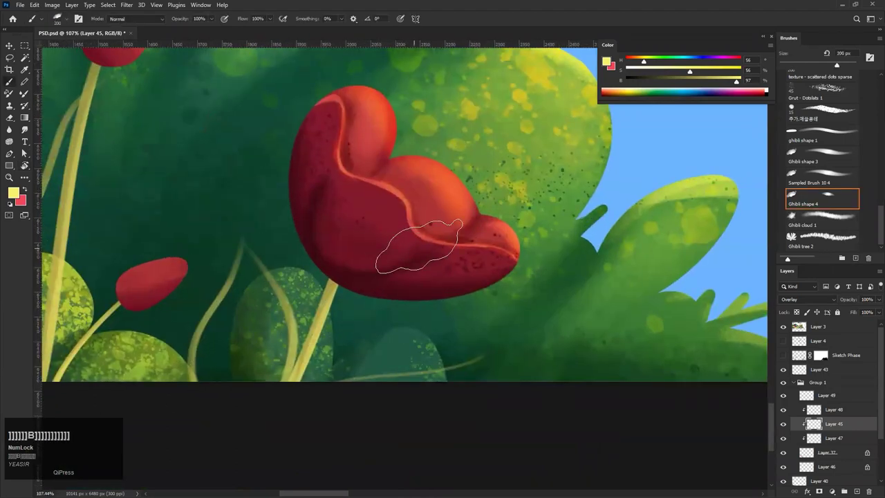
pyautogui.press('[')
pyautogui.hotkey('ctrl', 'z')
# Brighten the base's speckled side fold with a 125 px brush and its centre with a 250 px brush, undoing a stroke
pyautogui.press('r')
pyautogui.moveTo(411, 103)
pyautogui.mouseDown()
pyautogui.moveTo(480, 166)
pyautogui.moveTo(505, 211)
pyautogui.moveTo(549, 134)
pyautogui.moveTo(578, 135)
pyautogui.mouseUp()
pyautogui.press('b')
pyautogui.moveTo(520, 133); pyautogui.dragTo(423, 195)
pyautogui.press('[')
pyautogui.press('[')
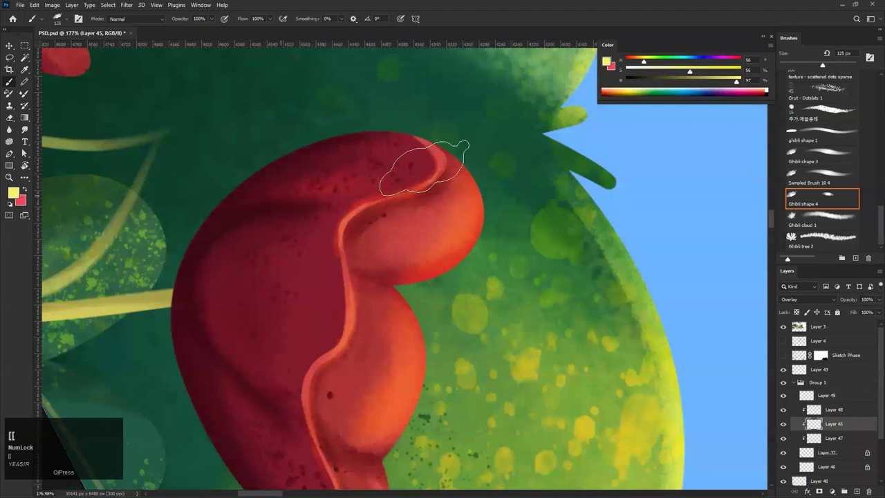
pyautogui.press(']')
pyautogui.press(']')
pyautogui.press(']')
pyautogui.press(']')
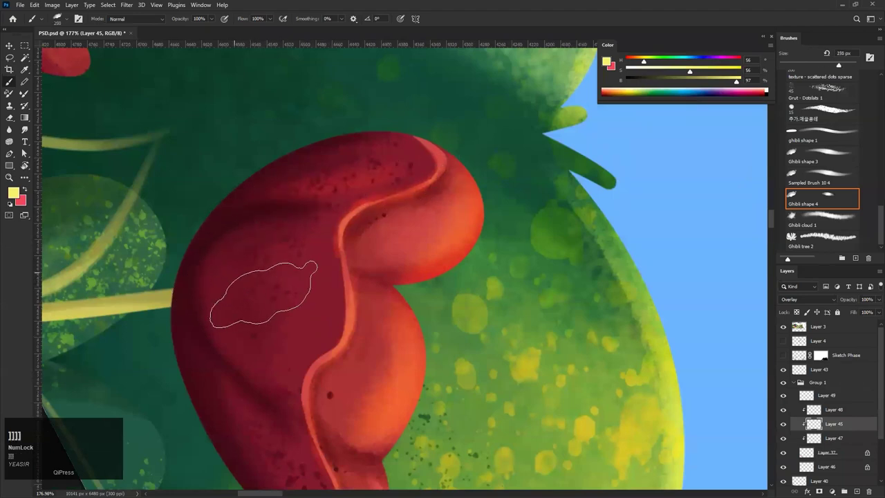
pyautogui.hotkey('ctrl', 'z')
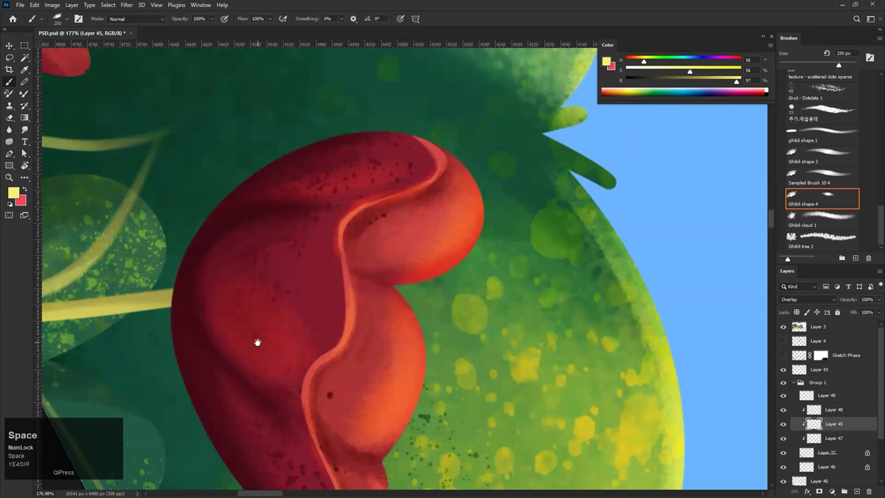
# Brighten the base's speckled narrow end with a 100 px brush and review the flower within the whole illustration
pyautogui.moveTo(257, 342); pyautogui.dragTo(238, 217)
pyautogui.press('[')
pyautogui.press('[')
pyautogui.press('[')
pyautogui.press('[')
pyautogui.press('[')
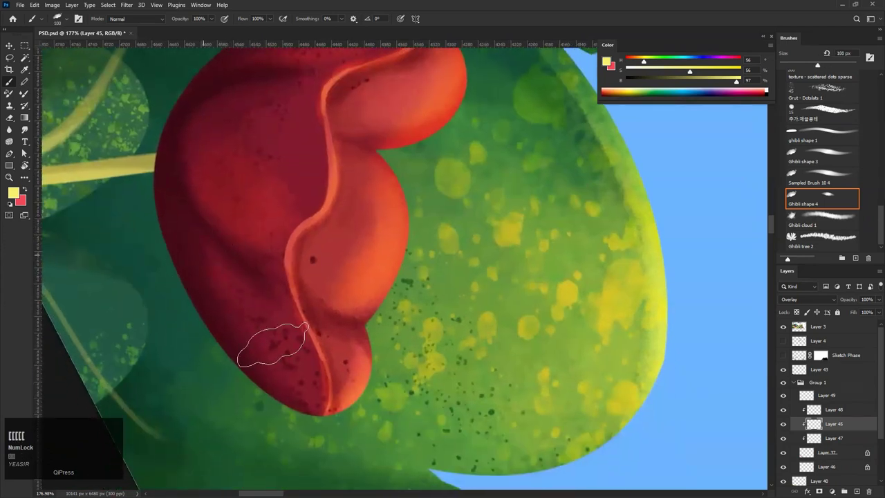
pyautogui.press('r')
pyautogui.moveTo(477, 163); pyautogui.dragTo(419, 143)
pyautogui.moveTo(452, 261); pyautogui.dragTo(359, 269)
pyautogui.moveTo(518, 202); pyautogui.dragTo(535, 259)
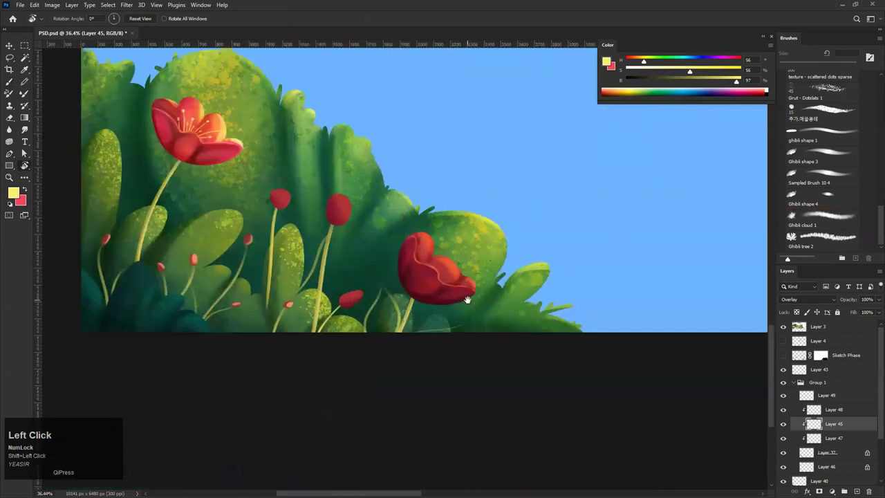
# Compare the flower with and without Layer 45 and try more yellow strokes on its base with 200 px and 100 px brushes
pyautogui.keyDown('ctrl'); pyautogui.click(467, 299); pyautogui.keyUp('ctrl')
pyautogui.press('b')
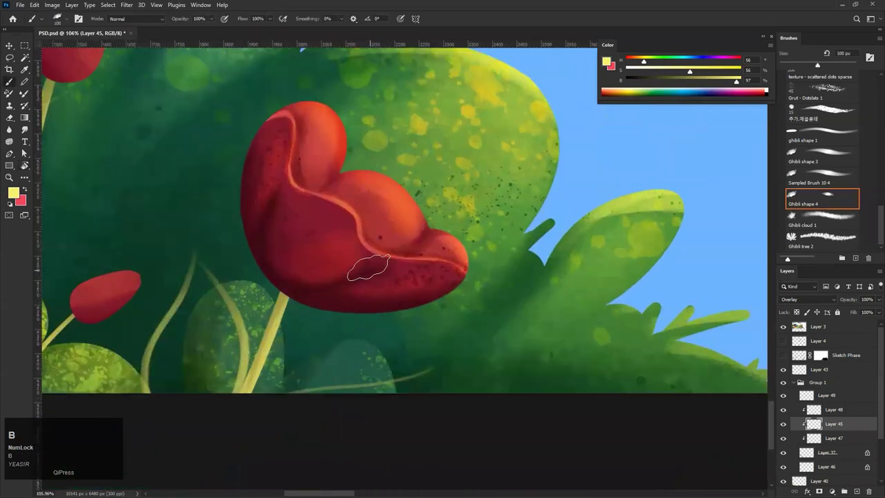
pyautogui.click(783, 424)
pyautogui.click(784, 425)
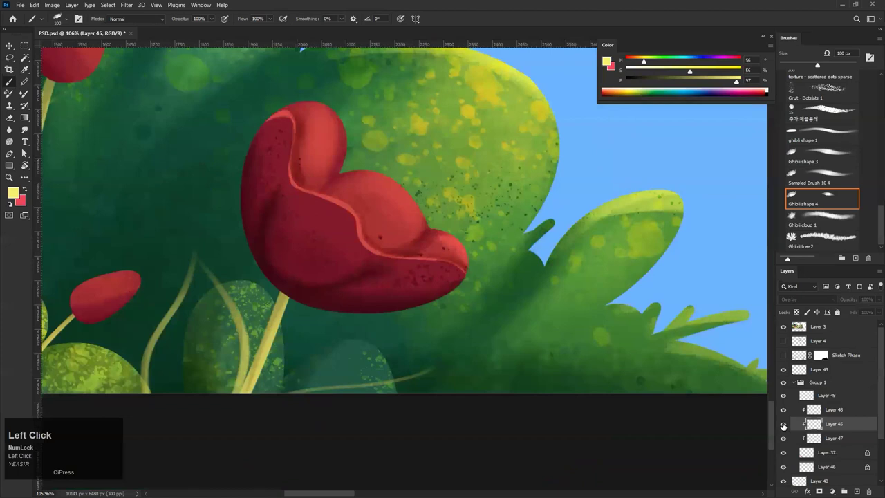
pyautogui.hotkey('ctrl', 'z')
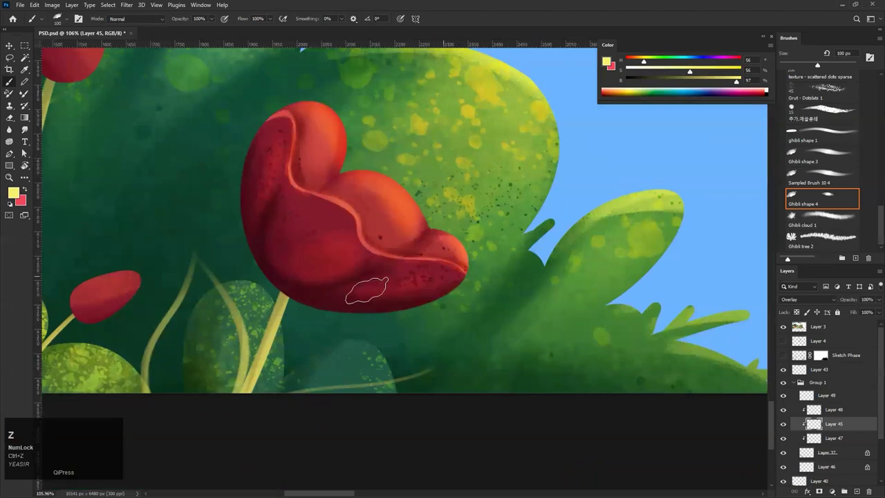
pyautogui.press(']')
pyautogui.press(']')
pyautogui.press(']')
pyautogui.press(']')
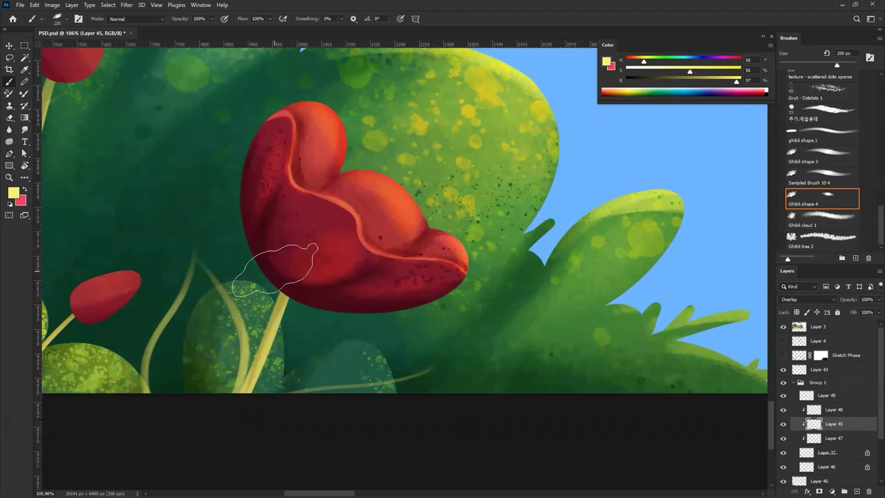
pyautogui.press('[')
pyautogui.press('[')
pyautogui.press('[')
pyautogui.press('[')
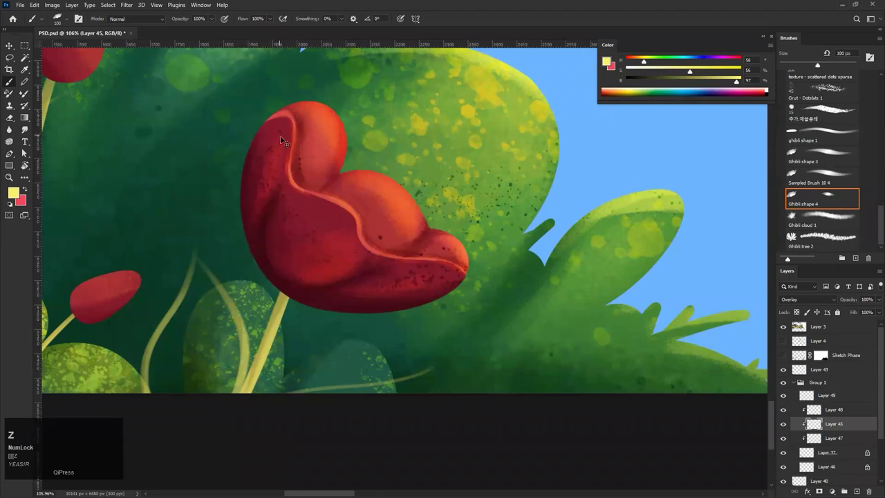
pyautogui.hotkey('ctrl', 'z')
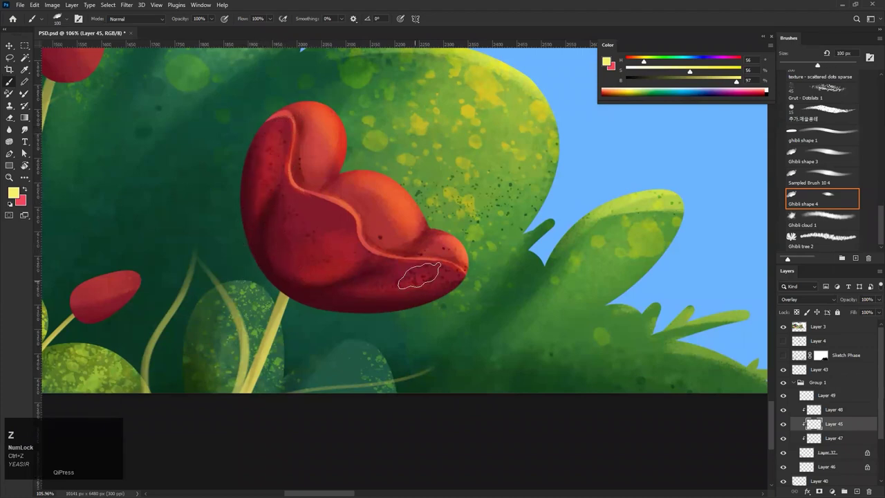
pyautogui.moveTo(376, 283)
pyautogui.mouseDown()
pyautogui.moveTo(328, 312)
pyautogui.moveTo(415, 297)
pyautogui.moveTo(325, 276)
pyautogui.moveTo(421, 286)
pyautogui.mouseUp()
pyautogui.hotkey('ctrl', 'z')
pyautogui.hotkey('ctrl', 'z')
# Highlight the upper edges of the three inner petals on Color Dodge Layer 48 with a lighter yellow and a 45 px brush
pyautogui.moveTo(448, 242); pyautogui.dragTo(414, 242)
pyautogui.press('[')
pyautogui.press('[')
pyautogui.press('[')
pyautogui.press('[')
pyautogui.press('[')
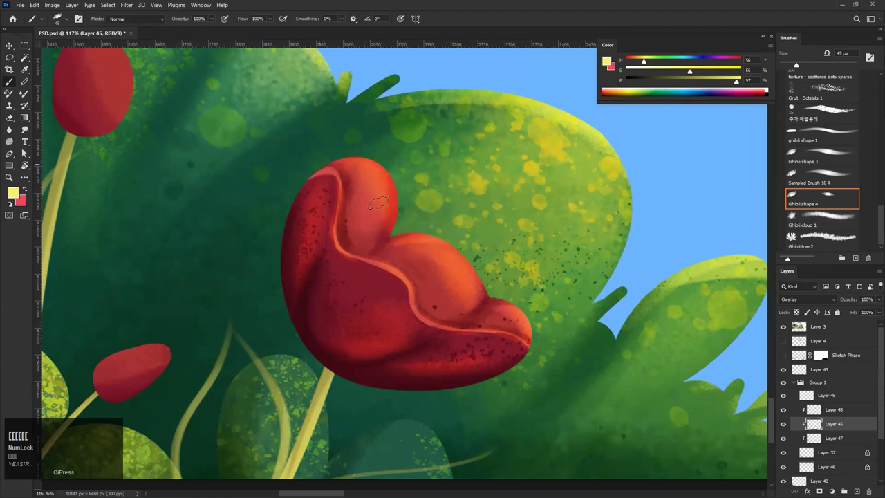
pyautogui.click(730, 82)
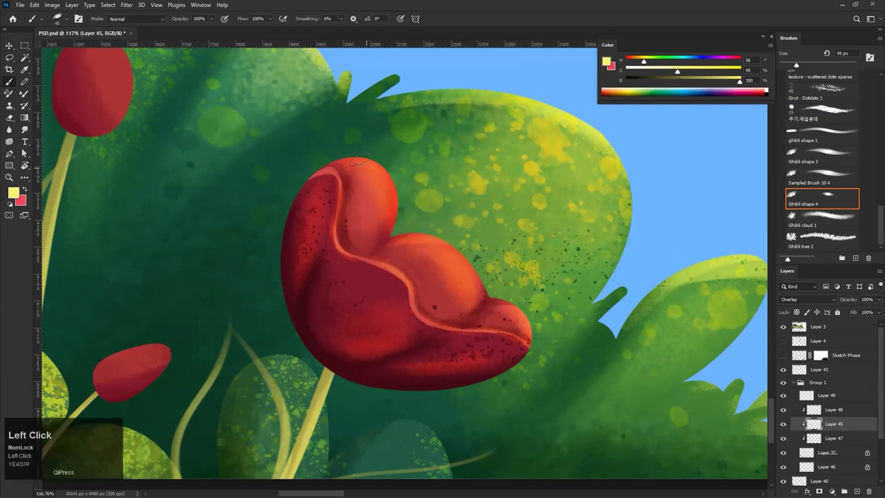
pyautogui.hotkey('ctrl', 'z')
pyautogui.click(849, 413)
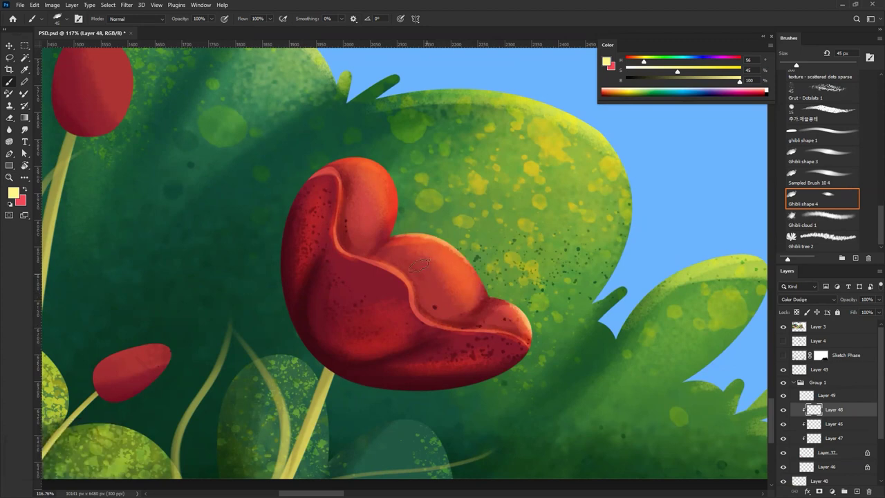
pyautogui.moveTo(339, 160); pyautogui.dragTo(375, 212)
pyautogui.moveTo(321, 171); pyautogui.dragTo(341, 203)
pyautogui.moveTo(386, 226)
pyautogui.keyDown('ctrl'); pyautogui.mouseDown()
pyautogui.moveTo(336, 251)
pyautogui.moveTo(351, 259)
pyautogui.moveTo(381, 236)
pyautogui.mouseUp(); pyautogui.keyUp('ctrl')
pyautogui.hotkey('ctrl', 'z')
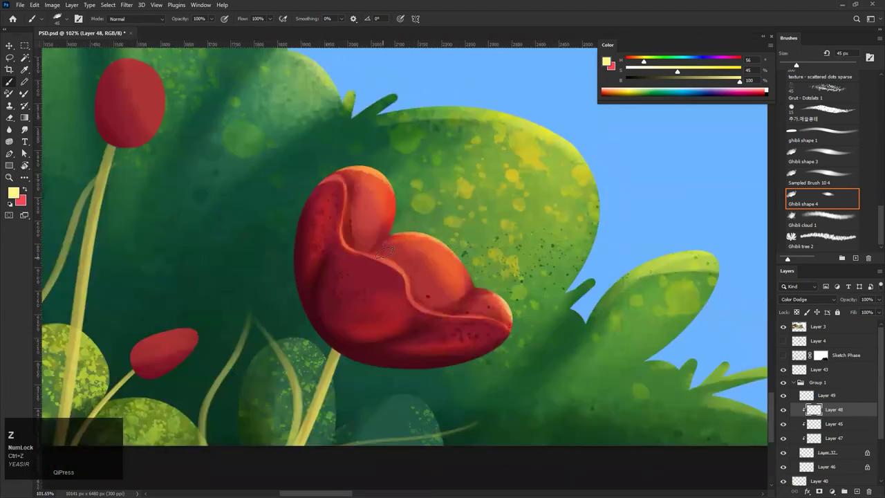
pyautogui.keyDown('ctrl'); pyautogui.moveTo(505, 313); pyautogui.dragTo(540, 320); pyautogui.keyUp('ctrl')
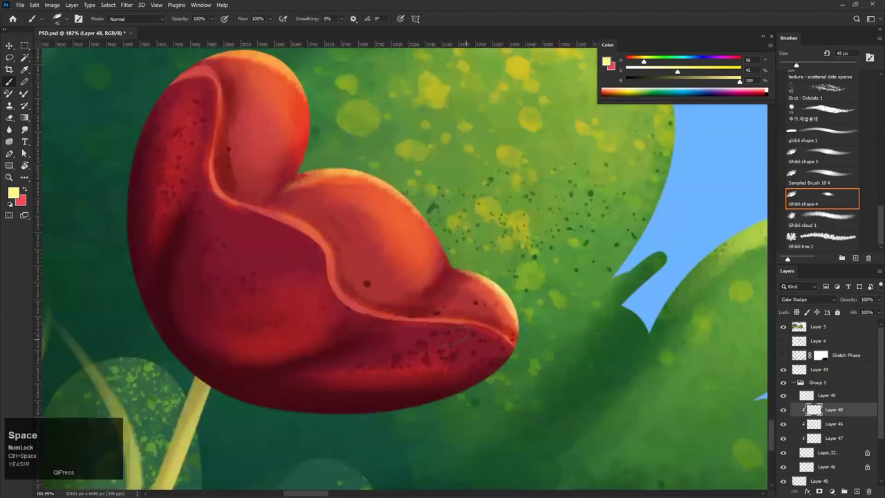
# Try a broad light-yellow glow on the flower's base with the brush enlarged to 200 px
pyautogui.keyDown('ctrl'); pyautogui.moveTo(473, 338); pyautogui.dragTo(430, 346); pyautogui.keyUp('ctrl')
pyautogui.hotkey('ctrl', 'z')
pyautogui.press(']')
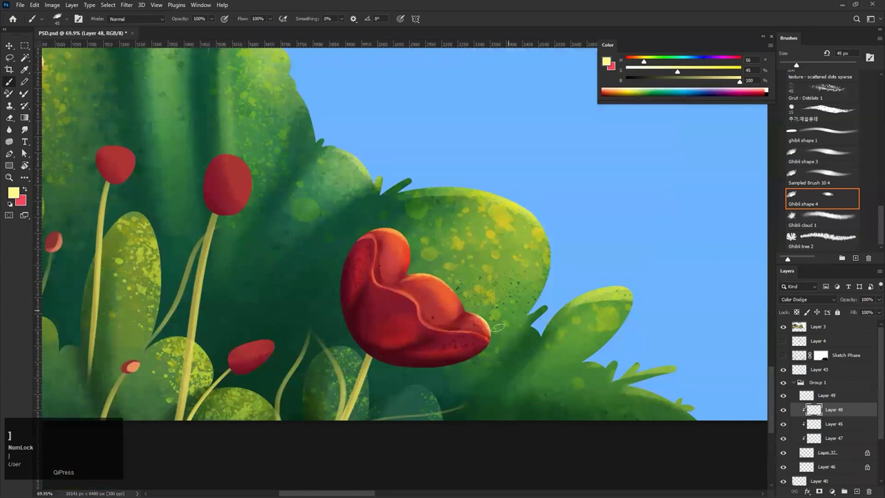
pyautogui.press(']')
pyautogui.press(']')
pyautogui.press(']')
pyautogui.press(']')
pyautogui.press(']')
pyautogui.press(']')
pyautogui.press(']')
pyautogui.hotkey('ctrl', 'z')
pyautogui.moveTo(473, 345)
pyautogui.mouseDown()
pyautogui.moveTo(396, 345)
pyautogui.moveTo(484, 345)
pyautogui.mouseUp()
pyautogui.hotkey('ctrl', 'z')
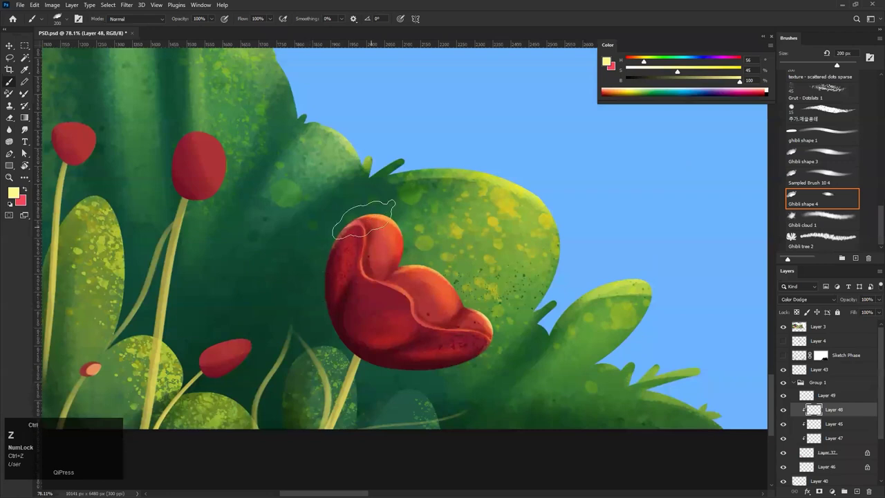
pyautogui.moveTo(444, 266); pyautogui.dragTo(401, 317)
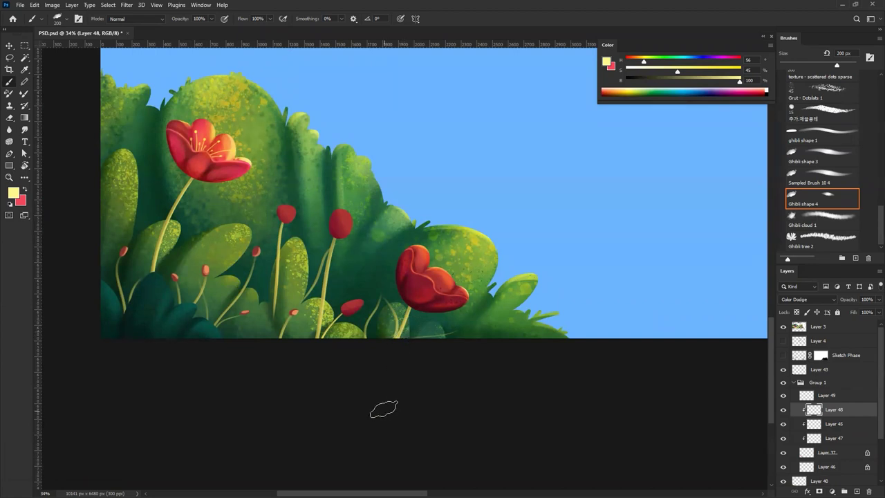
# Brighten the light-facing sides of the two tall buds and the low slanted bud with the 200 px brush, redoing uneven strokes
pyautogui.hotkey('ctrl', 'space')
pyautogui.moveTo(403, 321)
pyautogui.mouseDown()
pyautogui.moveTo(431, 293)
pyautogui.moveTo(454, 293)
pyautogui.moveTo(387, 322)
pyautogui.moveTo(415, 294)
pyautogui.moveTo(406, 316)
pyautogui.moveTo(392, 322)
pyautogui.mouseUp()
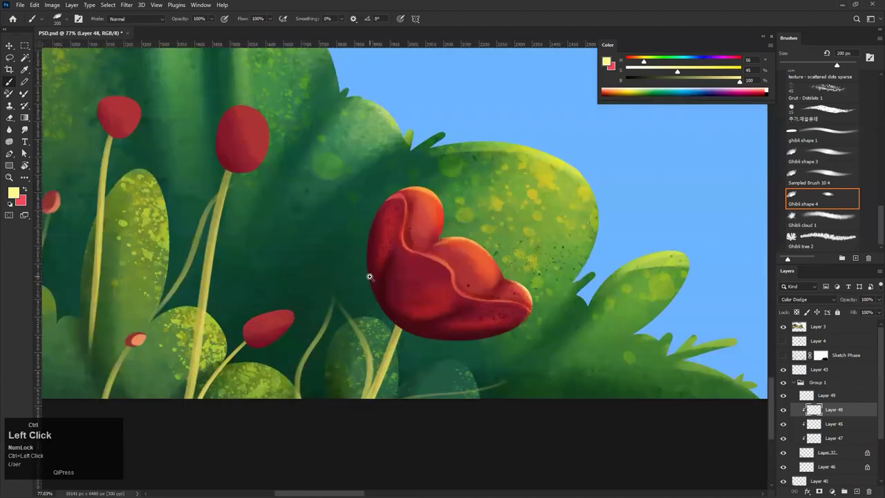
pyautogui.hotkey('ctrl', 'z')
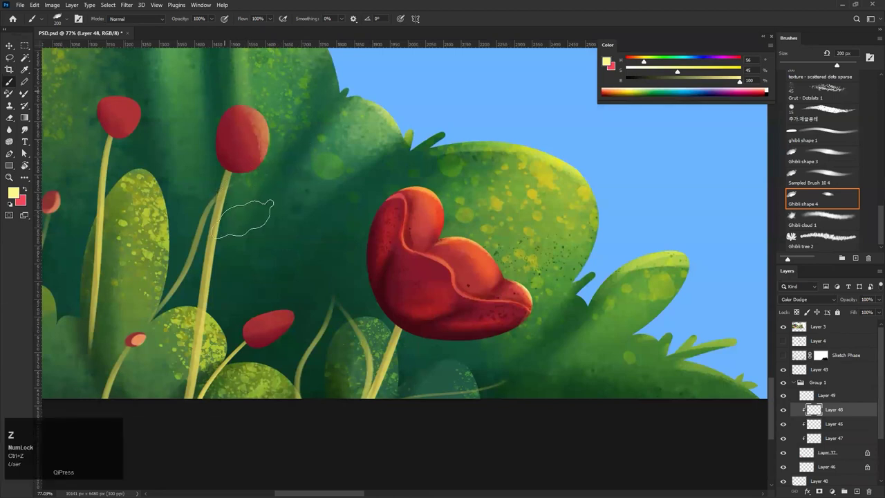
pyautogui.moveTo(245, 93); pyautogui.dragTo(244, 155)
pyautogui.hotkey('ctrl', 'z')
pyautogui.moveTo(243, 108)
pyautogui.mouseDown()
pyautogui.moveTo(241, 128)
pyautogui.moveTo(254, 148)
pyautogui.mouseUp()
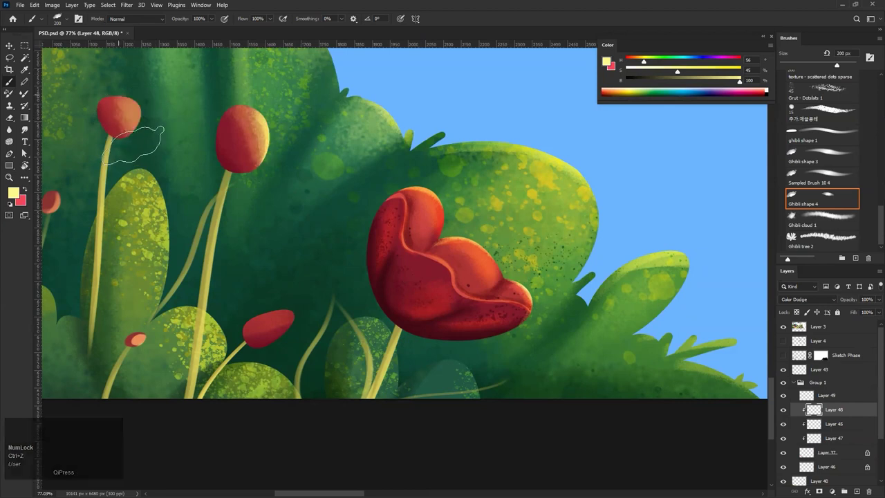
pyautogui.moveTo(194, 121)
pyautogui.mouseDown()
pyautogui.moveTo(141, 115)
pyautogui.moveTo(182, 129)
pyautogui.moveTo(220, 121)
pyautogui.mouseUp()
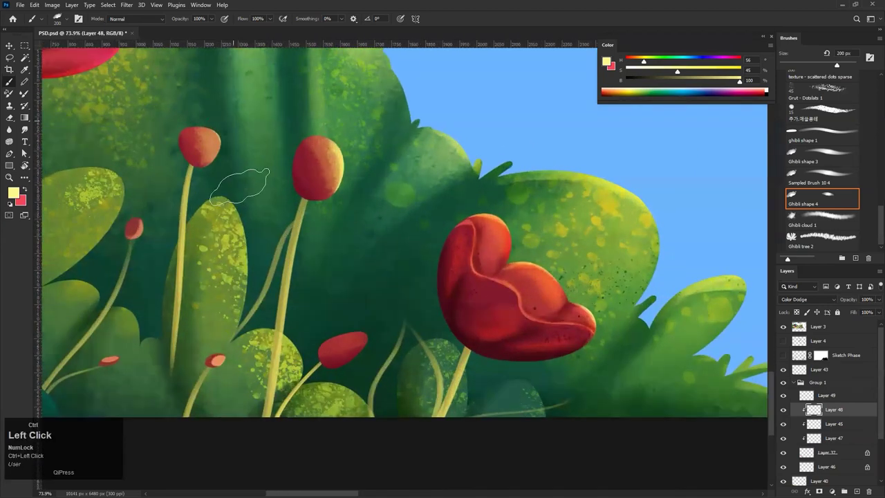
pyautogui.hotkey('ctrl', 'z')
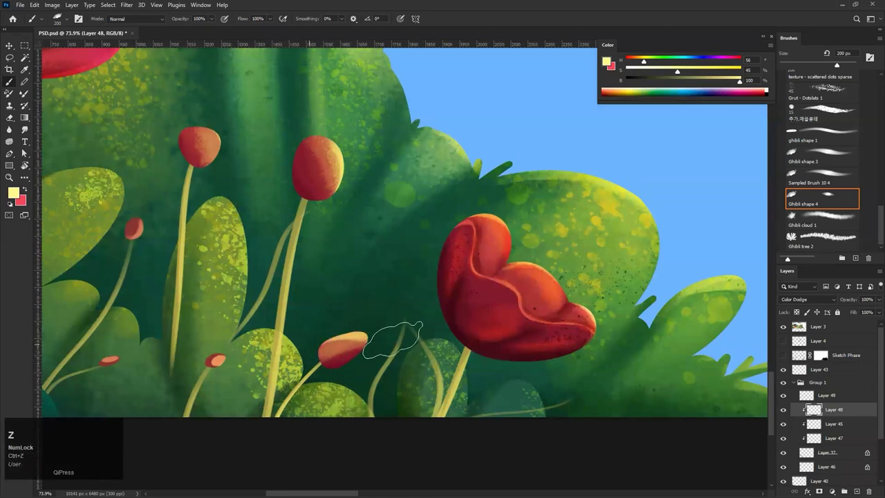
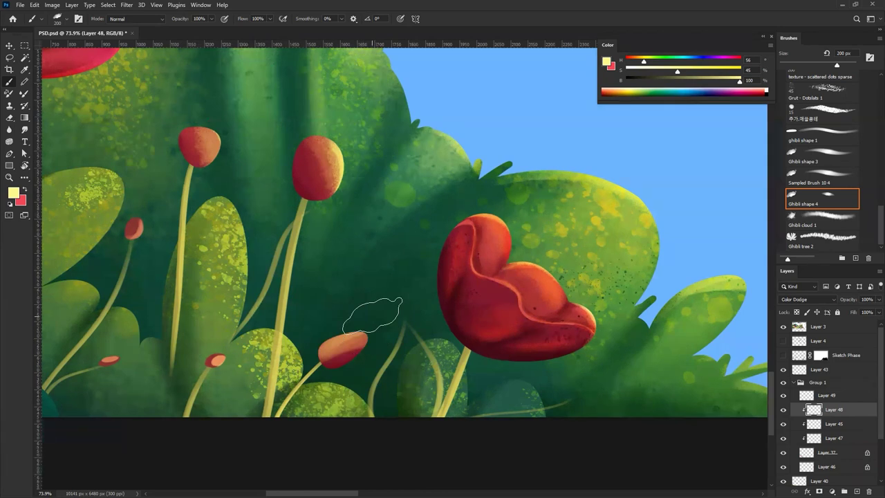
# Examine the flower up close and compare the illustration with and without Layer 48 and Layer 49
pyautogui.moveTo(461, 321); pyautogui.dragTo(434, 344)
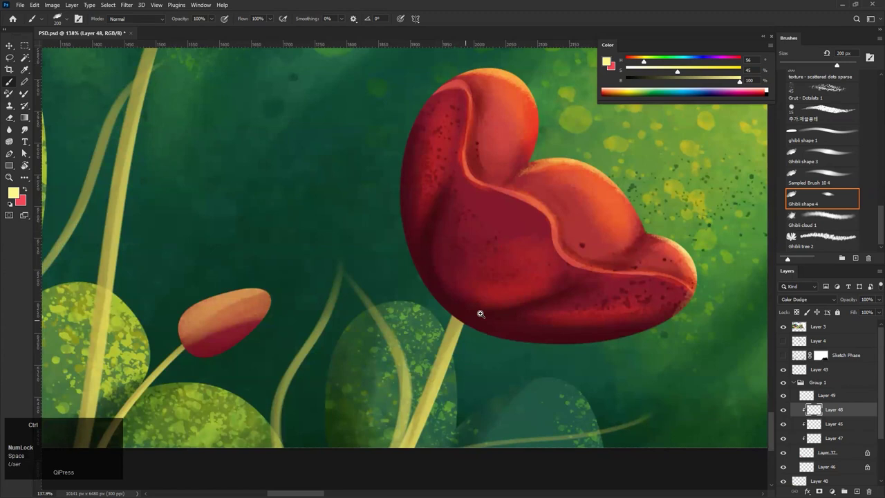
pyautogui.moveTo(480, 311); pyautogui.dragTo(441, 349)
pyautogui.moveTo(718, 401); pyautogui.dragTo(529, 297)
pyautogui.click(784, 410)
pyautogui.click(783, 410)
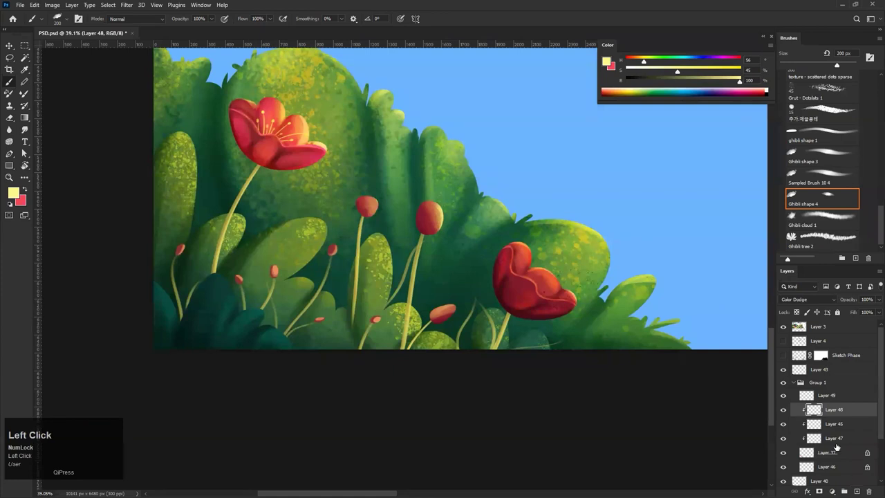
pyautogui.click(784, 396)
pyautogui.click(784, 396)
# Select Layer 49, sample the stamen yellow from the first flower, and choose the Ghibli shape 3 brush at 6 px
pyautogui.click(821, 397)
pyautogui.moveTo(263, 123); pyautogui.dragTo(358, 120)
pyautogui.keyDown('alt'); pyautogui.click(324, 142); pyautogui.keyUp('alt')
pyautogui.moveTo(512, 181); pyautogui.dragTo(429, 182)
pyautogui.moveTo(465, 223)
pyautogui.mouseDown()
pyautogui.moveTo(229, 137)
pyautogui.moveTo(109, 108)
pyautogui.mouseUp()
pyautogui.moveTo(433, 227); pyautogui.dragTo(505, 227)
pyautogui.click(830, 162)
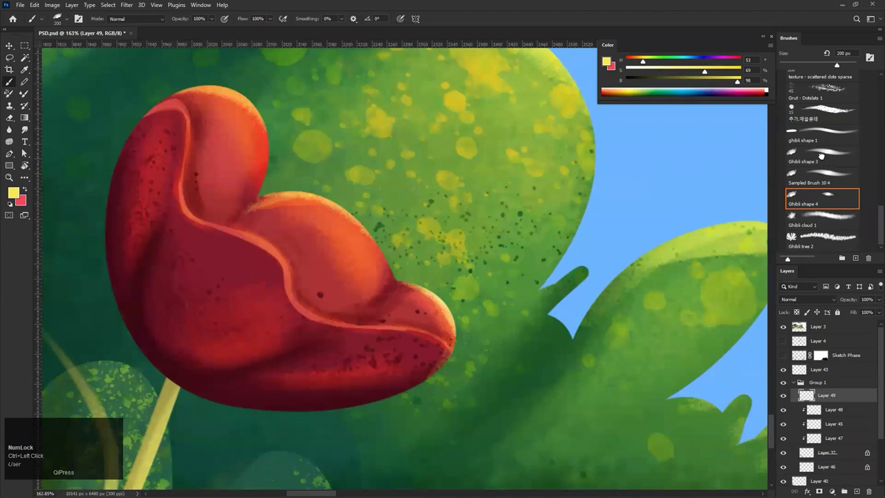
pyautogui.press('[')
pyautogui.press('[')
pyautogui.press('[')
pyautogui.press('[')
pyautogui.press('[')
pyautogui.press('[')
pyautogui.press('[')
pyautogui.press('[')
pyautogui.press('[')
pyautogui.press('[')
pyautogui.press('[')
pyautogui.press('[')
pyautogui.press('[')
pyautogui.press('[')
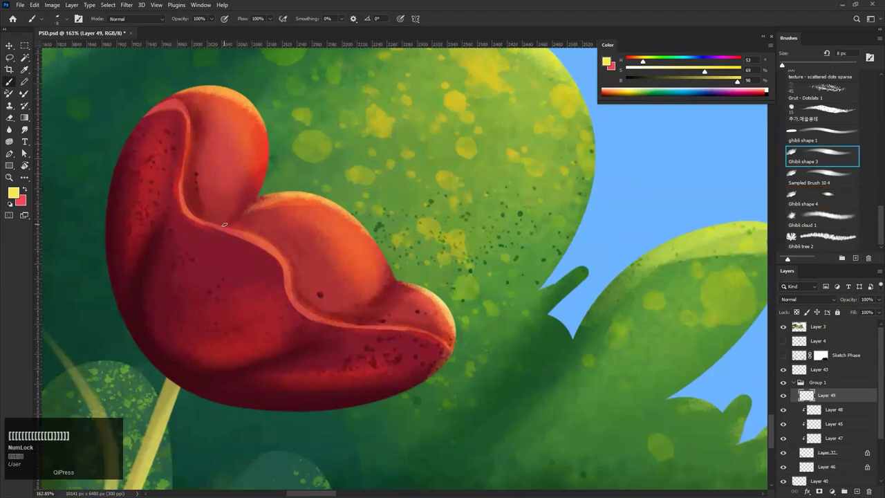
# Draw three thin curved yellow stamen filaments rising from the rim between the two upper petals, redoing misplaced strokes
pyautogui.moveTo(235, 156); pyautogui.dragTo(236, 152)
pyautogui.hotkey('ctrl', 'z')
pyautogui.moveTo(242, 232)
pyautogui.mouseDown()
pyautogui.moveTo(240, 152)
pyautogui.moveTo(242, 226)
pyautogui.mouseUp()
pyautogui.hotkey('ctrl', 'z')
pyautogui.hotkey('ctrl', 'z')
pyautogui.moveTo(254, 158); pyautogui.dragTo(243, 255)
pyautogui.moveTo(297, 171); pyautogui.dragTo(270, 241)
pyautogui.hotkey('ctrl', 'z')
pyautogui.moveTo(279, 166); pyautogui.dragTo(263, 238)
pyautogui.hotkey('ctrl', 'z')
pyautogui.moveTo(273, 174); pyautogui.dragTo(254, 258)
pyautogui.hotkey('ctrl', 'z')
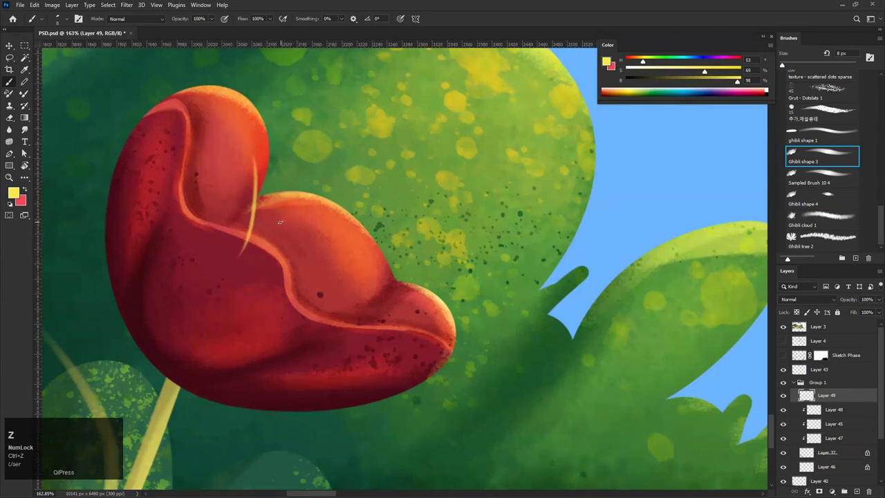
pyautogui.moveTo(274, 187); pyautogui.dragTo(248, 261)
pyautogui.moveTo(306, 173); pyautogui.dragTo(263, 263)
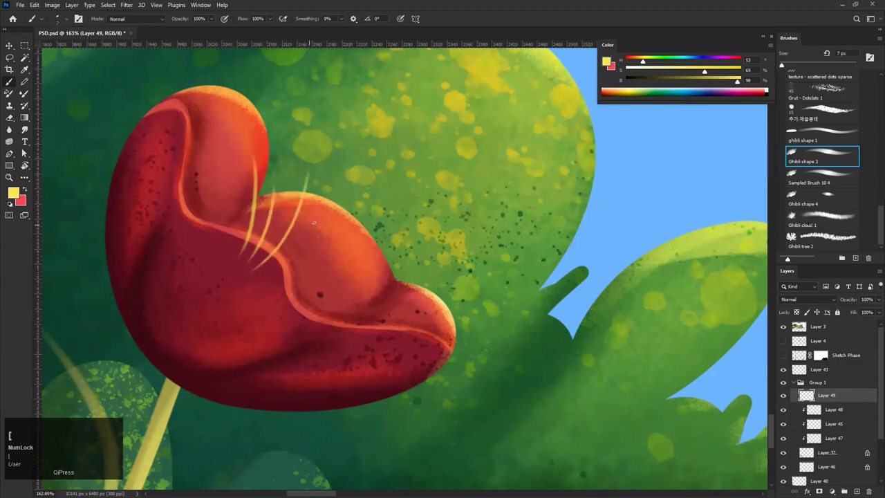
# Draw four more filaments fanning out over the middle petal with a 7 px brush, redoing faulty strokes
pyautogui.moveTo(309, 233); pyautogui.dragTo(281, 257)
pyautogui.moveTo(317, 226); pyautogui.dragTo(281, 259)
pyautogui.hotkey('ctrl', 'z')
pyautogui.moveTo(315, 227); pyautogui.dragTo(275, 258)
pyautogui.moveTo(377, 242)
pyautogui.mouseDown()
pyautogui.moveTo(284, 275)
pyautogui.moveTo(349, 291)
pyautogui.mouseUp()
pyautogui.hotkey('ctrl', 'z')
pyautogui.moveTo(276, 305); pyautogui.dragTo(360, 287)
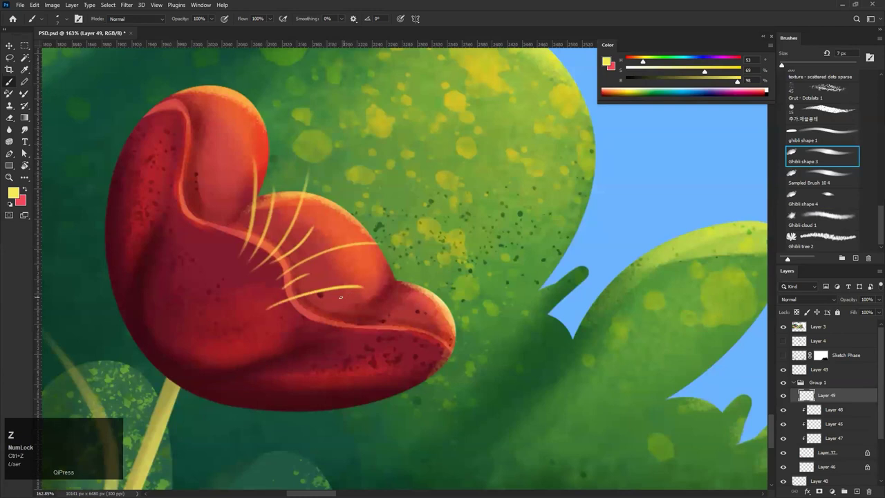
# Paint a filled oval yellow anther on the tip of each of the seven filaments
pyautogui.keyDown('ctrl'); pyautogui.click(247, 152); pyautogui.keyUp('ctrl')
pyautogui.moveTo(250, 147); pyautogui.dragTo(255, 152)
pyautogui.hotkey('ctrl', 'z')
pyautogui.moveTo(284, 209); pyautogui.dragTo(287, 197)
pyautogui.moveTo(342, 176); pyautogui.dragTo(343, 164)
pyautogui.moveTo(351, 269); pyautogui.dragTo(351, 257)
pyautogui.moveTo(466, 295); pyautogui.dragTo(449, 293)
pyautogui.moveTo(352, 329); pyautogui.dragTo(346, 337)
pyautogui.moveTo(426, 357); pyautogui.dragTo(420, 360)
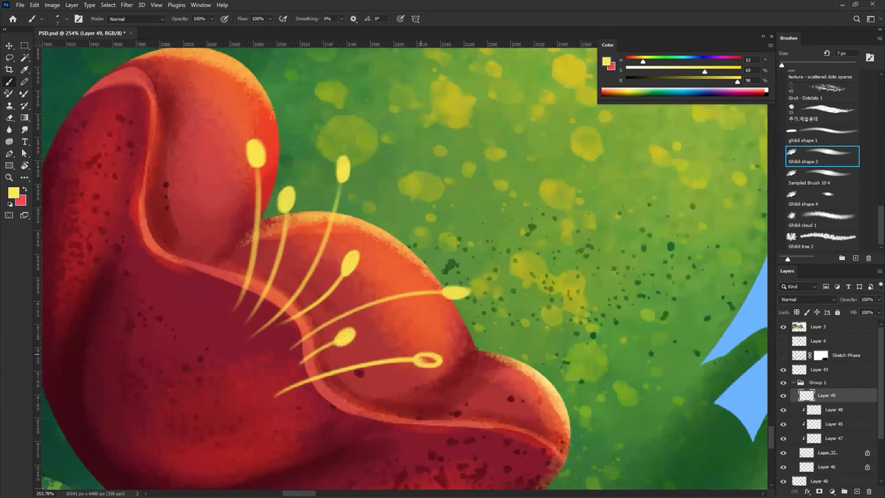
# Erase the filament ends that overlap the front petal below the rim with a 25 px eraser, and save the document
pyautogui.press('e')
pyautogui.moveTo(263, 295)
pyautogui.mouseDown()
pyautogui.moveTo(232, 285)
pyautogui.moveTo(222, 301)
pyautogui.moveTo(254, 325)
pyautogui.moveTo(240, 293)
pyautogui.moveTo(269, 310)
pyautogui.moveTo(264, 337)
pyautogui.moveTo(271, 310)
pyautogui.mouseUp()
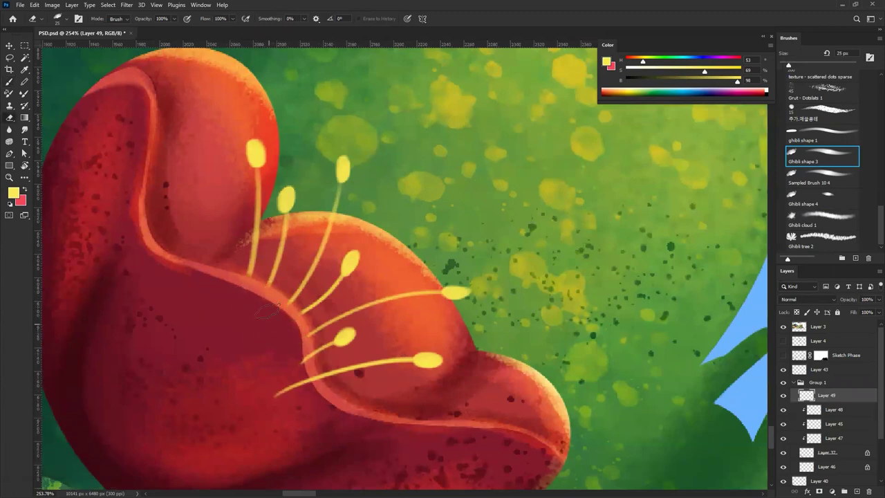
pyautogui.moveTo(311, 379); pyautogui.dragTo(290, 371)
pyautogui.moveTo(335, 315)
pyautogui.mouseDown()
pyautogui.moveTo(276, 365)
pyautogui.moveTo(321, 339)
pyautogui.moveTo(335, 316)
pyautogui.mouseUp()
pyautogui.moveTo(354, 279); pyautogui.dragTo(328, 294)
pyautogui.hotkey('ctrl', 's')
# Check what Layer 46 contains by toggling its visibility, and unlock it for painting
pyautogui.press('v')
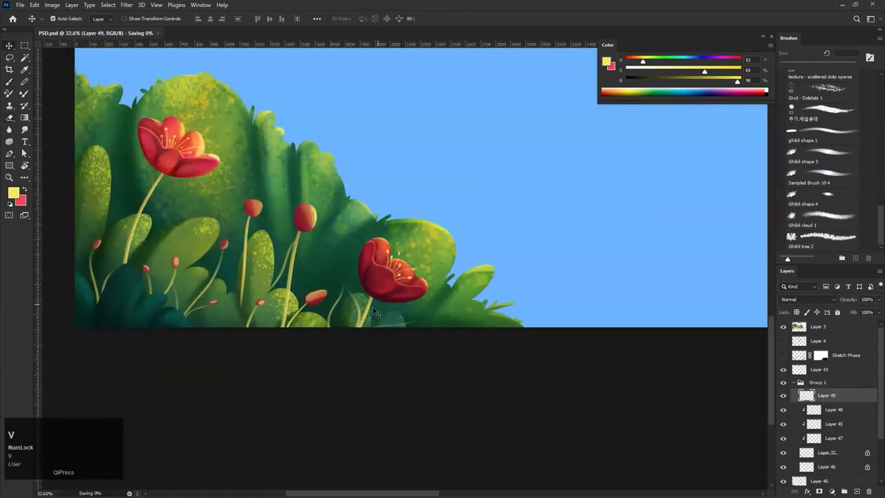
pyautogui.click(802, 467)
pyautogui.click(783, 467)
pyautogui.click(783, 467)
pyautogui.click(784, 467)
pyautogui.click(783, 467)
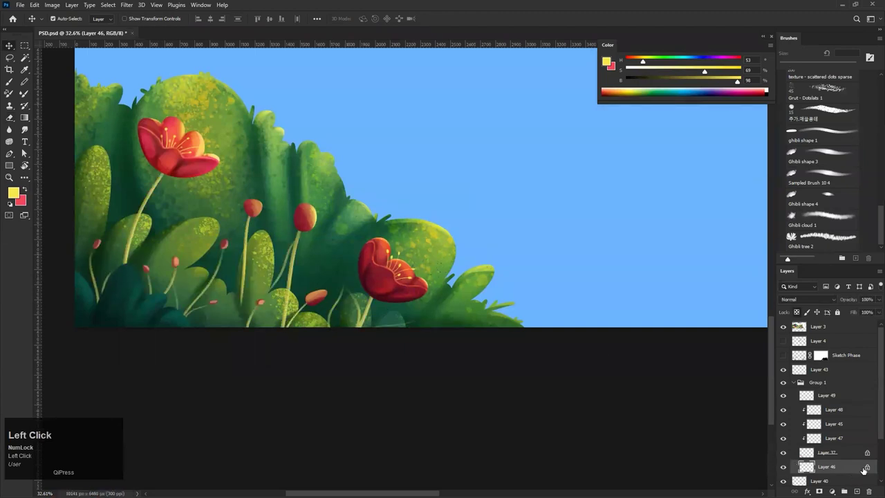
pyautogui.press('b')
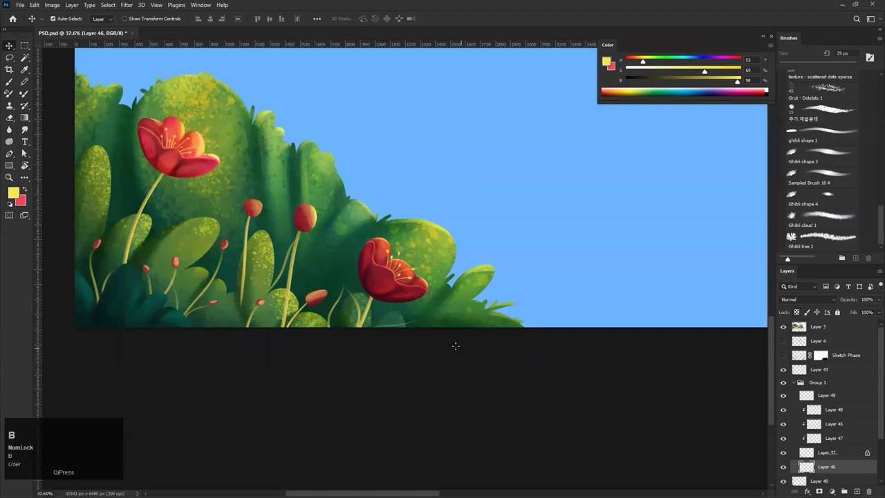
# Try to widen the top of the stem beneath the flower with a 40 px Ghibli shape 3 brush
pyautogui.moveTo(376, 298); pyautogui.dragTo(452, 300)
pyautogui.press('[')
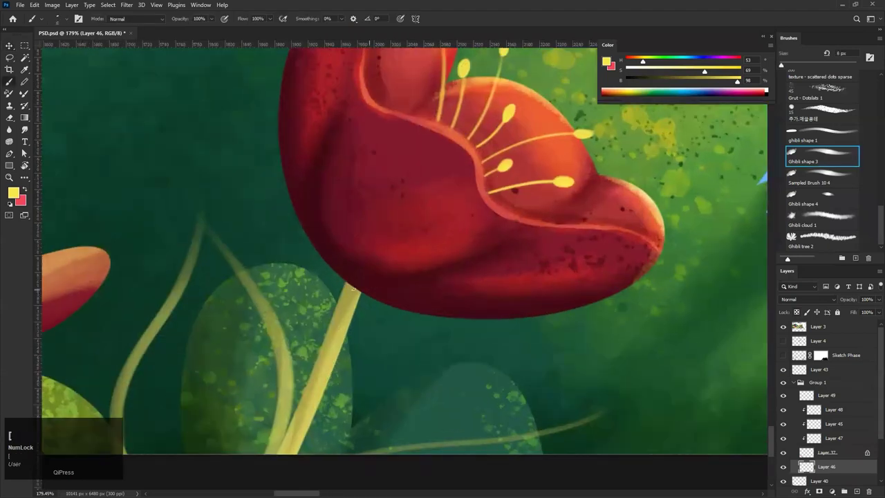
pyautogui.press(']')
pyautogui.press(']')
pyautogui.press(']')
pyautogui.press(']')
pyautogui.press(']')
pyautogui.press(']')
pyautogui.press(']')
pyautogui.press(']')
pyautogui.press(']')
pyautogui.moveTo(339, 275); pyautogui.dragTo(351, 299)
pyautogui.moveTo(342, 257); pyautogui.dragTo(358, 295)
pyautogui.hotkey('ctrl', 'z')
# Try to paint a flared stem top in olive sampled from the stem, using a 20 px brush
pyautogui.keyDown('alt'); pyautogui.click(346, 303); pyautogui.keyUp('alt')
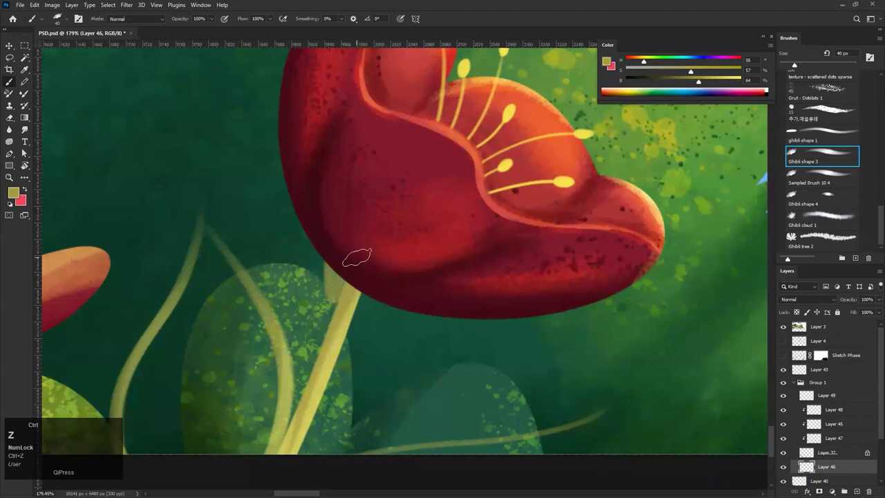
pyautogui.press('[')
pyautogui.press('[')
pyautogui.press('[')
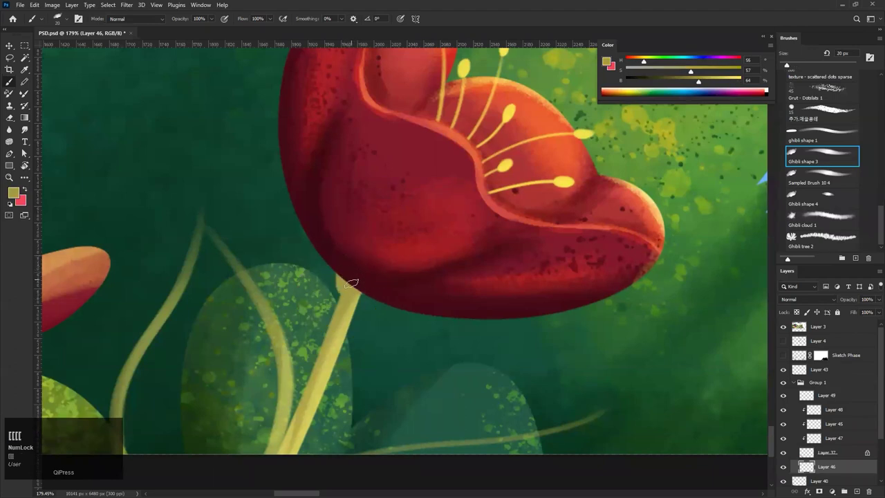
pyautogui.hotkey('ctrl', 'z')
pyautogui.hotkey('ctrl', 'z')
pyautogui.hotkey('ctrl', 'z')
# Try to paint the flared stem top in a greener olive with hue 73, saturation 57 and brightness 54
pyautogui.click(687, 84)
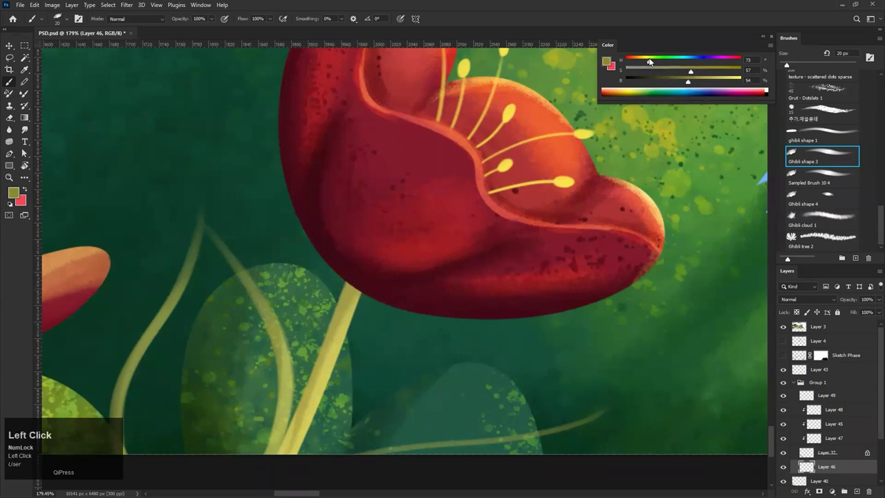
pyautogui.moveTo(354, 304); pyautogui.dragTo(364, 291)
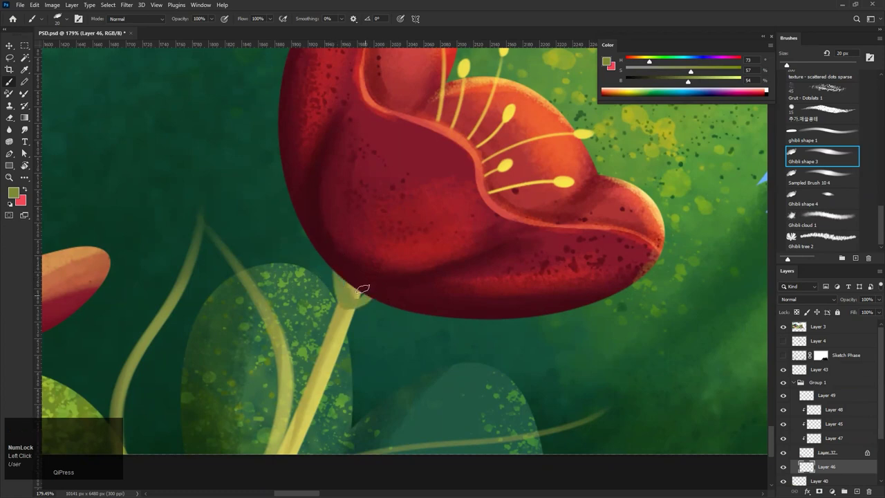
pyautogui.hotkey('ctrl', 'space')
pyautogui.moveTo(404, 267)
pyautogui.mouseDown()
pyautogui.moveTo(351, 316)
pyautogui.moveTo(399, 269)
pyautogui.mouseUp()
pyautogui.hotkey('ctrl', 'z')
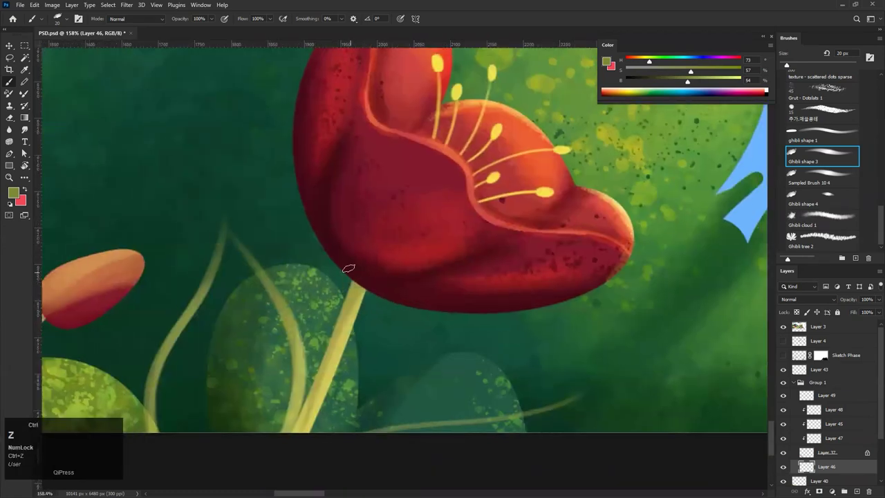
pyautogui.hotkey('ctrl', 'z')
pyautogui.hotkey('ctrl', 'z')
# Paint a flared stem top beneath the flower at 20 px in sampled olive, with a lighter yellow right edge
pyautogui.moveTo(346, 282)
pyautogui.mouseDown()
pyautogui.moveTo(363, 292)
pyautogui.moveTo(347, 297)
pyautogui.moveTo(380, 274)
pyautogui.moveTo(360, 291)
pyautogui.moveTo(314, 282)
pyautogui.moveTo(394, 282)
pyautogui.mouseUp()
pyautogui.keyDown('alt'); pyautogui.click(315, 319); pyautogui.keyUp('alt')
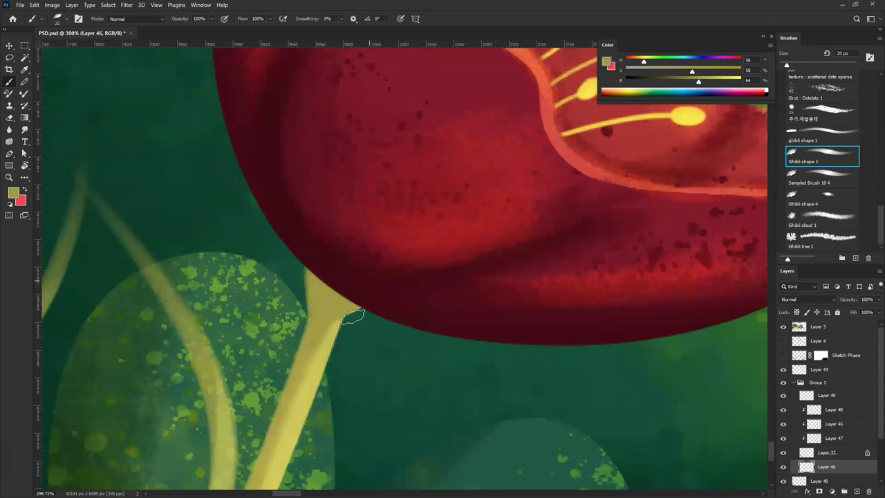
pyautogui.keyDown('alt'); pyautogui.click(346, 311); pyautogui.keyUp('alt')
pyautogui.moveTo(357, 312); pyautogui.dragTo(328, 356)
pyautogui.hotkey('ctrl', 'z')
# Shade thin darker ribs down the flare into the upper stem with a 10 px brush in olive of brightness 45
pyautogui.press('[')
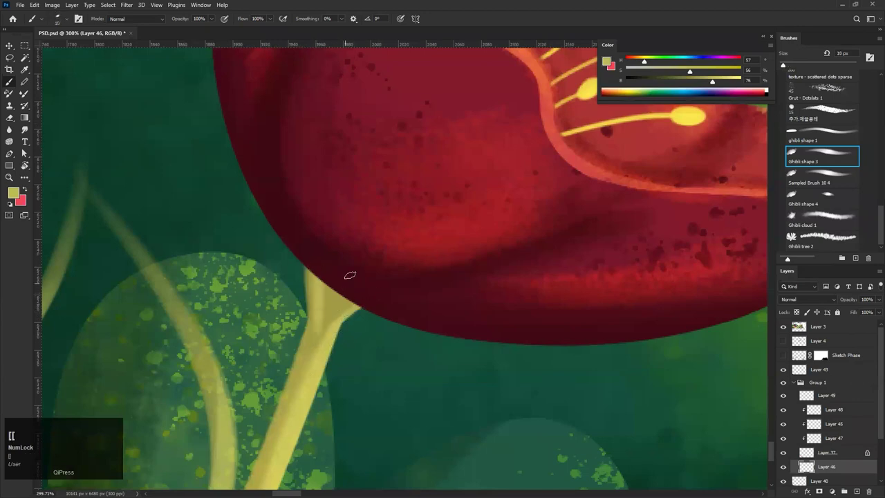
pyautogui.keyDown('alt'); pyautogui.click(309, 275); pyautogui.keyUp('alt')
pyautogui.click(678, 81)
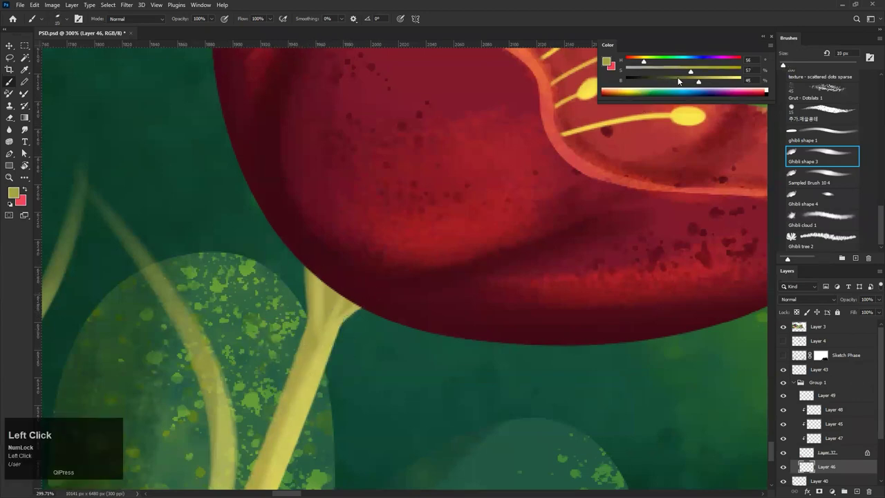
pyautogui.moveTo(314, 278); pyautogui.dragTo(296, 362)
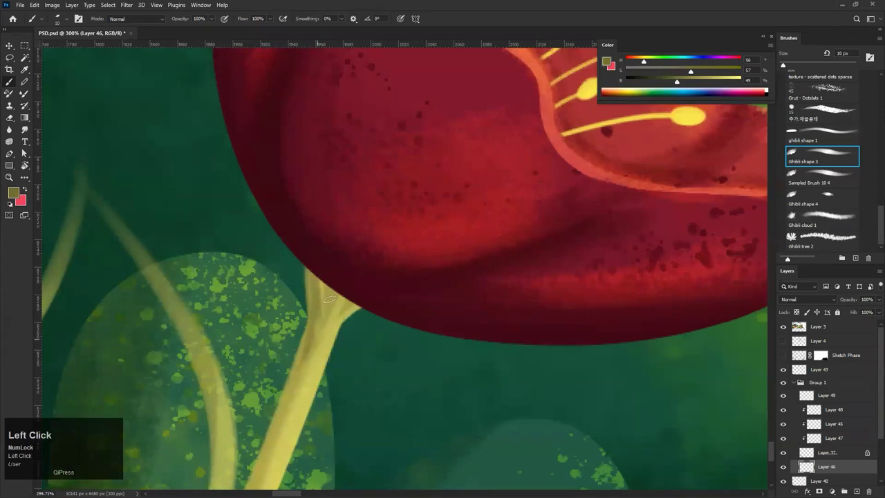
pyautogui.moveTo(326, 270); pyautogui.dragTo(273, 389)
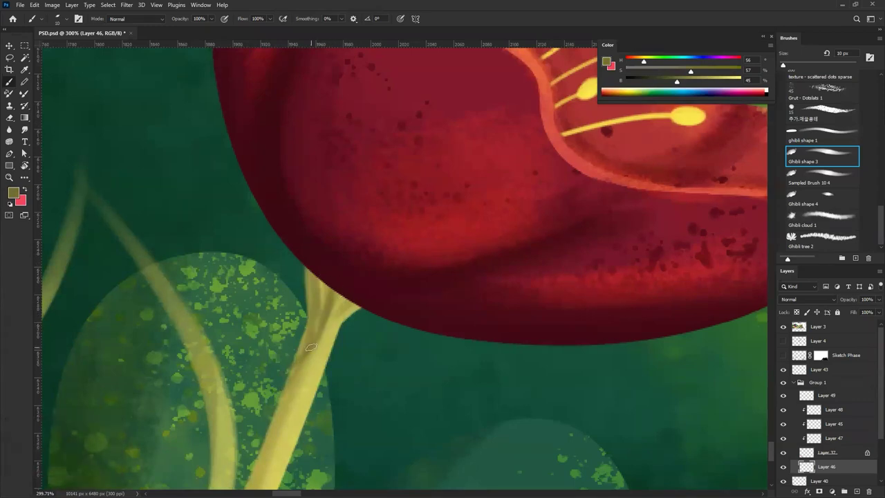
pyautogui.moveTo(311, 348)
pyautogui.mouseDown()
pyautogui.moveTo(314, 357)
pyautogui.moveTo(362, 315)
pyautogui.moveTo(288, 361)
pyautogui.moveTo(228, 379)
pyautogui.mouseUp()
pyautogui.hotkey('ctrl', 'z')
pyautogui.hotkey('ctrl', 'z')
pyautogui.hotkey('ctrl', 'z')
# Blend the rib shading into the upper stem with light yellow sampled from the stem, using the 10 px brush
pyautogui.moveTo(372, 323); pyautogui.dragTo(439, 308)
pyautogui.moveTo(358, 308)
pyautogui.mouseDown()
pyautogui.moveTo(380, 312)
pyautogui.moveTo(340, 346)
pyautogui.mouseUp()
pyautogui.keyDown('alt'); pyautogui.click(366, 315); pyautogui.keyUp('alt')
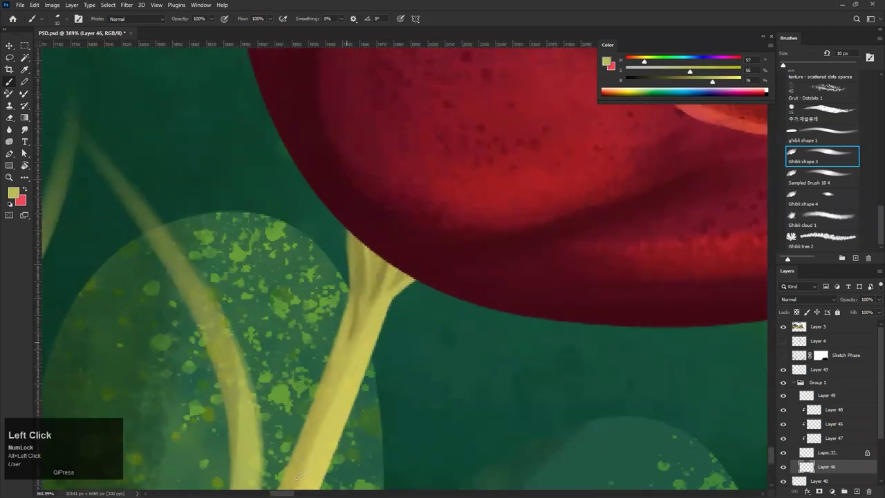
pyautogui.keyDown('alt'); pyautogui.click(340, 337); pyautogui.keyUp('alt')
pyautogui.moveTo(320, 389); pyautogui.dragTo(312, 413)
pyautogui.hotkey('ctrl', 'z')
pyautogui.moveTo(373, 316); pyautogui.dragTo(306, 376)
# Paint a thin curved collar line around the flare's base at 5 px in olive of brightness 46, and lock Layer 46's transparent pixels
pyautogui.moveTo(388, 302)
pyautogui.mouseDown()
pyautogui.moveTo(410, 297)
pyautogui.moveTo(368, 307)
pyautogui.moveTo(441, 281)
pyautogui.mouseUp()
pyautogui.keyDown('alt'); pyautogui.click(359, 296); pyautogui.keyUp('alt')
pyautogui.hotkey('ctrl', 'z')
pyautogui.click(677, 81)
pyautogui.press('[')
pyautogui.moveTo(342, 277); pyautogui.dragTo(350, 330)
pyautogui.hotkey('ctrl', 'z')
pyautogui.click(708, 316)
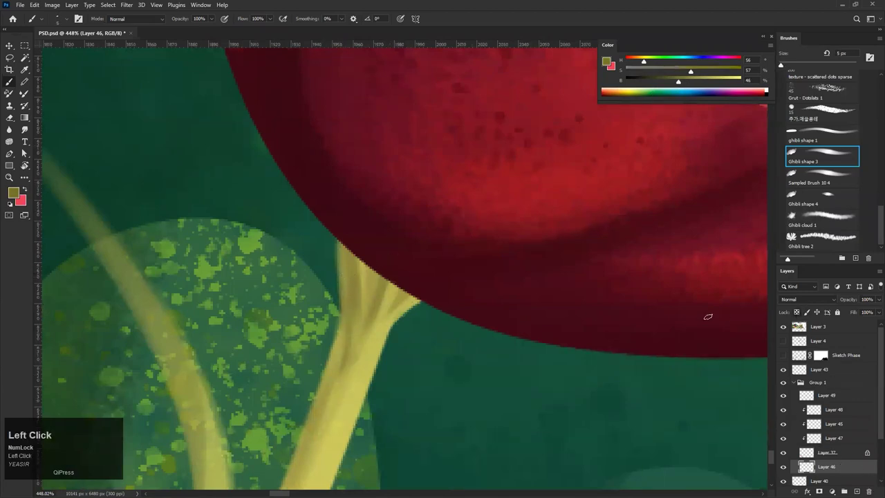
pyautogui.moveTo(340, 284)
pyautogui.mouseDown()
pyautogui.moveTo(428, 324)
pyautogui.moveTo(355, 325)
pyautogui.moveTo(416, 308)
pyautogui.mouseUp()
pyautogui.hotkey('ctrl', 'z')
pyautogui.hotkey('ctrl', 'z')
pyautogui.hotkey('ctrl', 'z')
pyautogui.hotkey('ctrl', 'z')
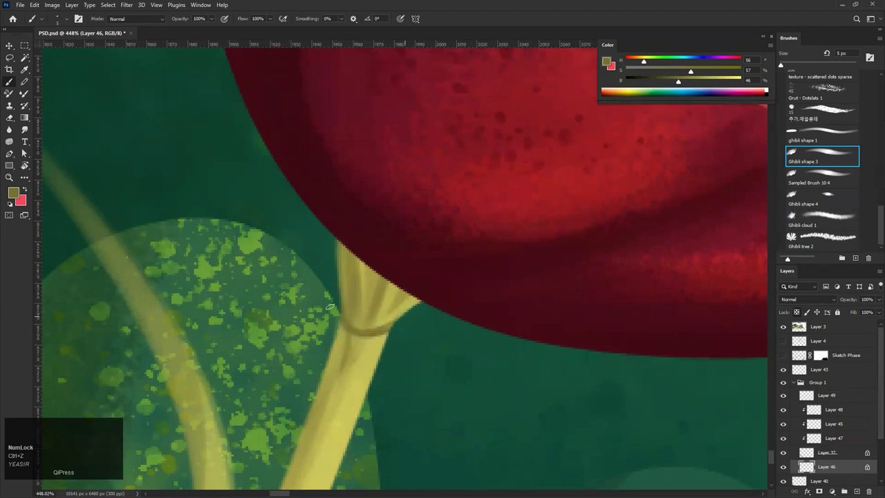
# Darken the flare's sides and collar with an 8 px brush, lowering the olive's brightness to 39
pyautogui.moveTo(342, 241)
pyautogui.mouseDown()
pyautogui.moveTo(363, 309)
pyautogui.moveTo(385, 325)
pyautogui.mouseUp()
pyautogui.moveTo(346, 240); pyautogui.dragTo(378, 320)
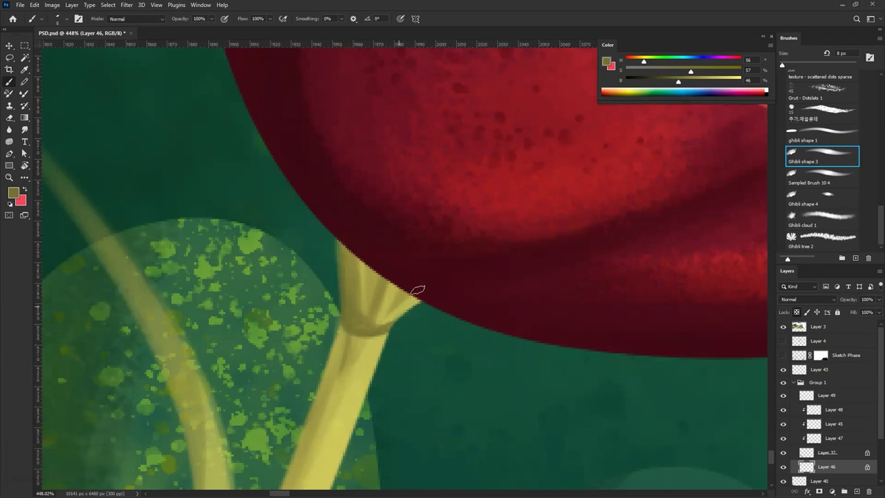
pyautogui.click(670, 78)
pyautogui.moveTo(344, 249); pyautogui.dragTo(391, 323)
pyautogui.hotkey('ctrl', 'z')
pyautogui.moveTo(344, 260)
pyautogui.mouseDown()
pyautogui.moveTo(384, 325)
pyautogui.moveTo(302, 336)
pyautogui.moveTo(372, 336)
pyautogui.mouseUp()
# Smooth the stem below the collar in its sampled light yellow, enlarging the brush to 30 px
pyautogui.hotkey('ctrl', 'space')
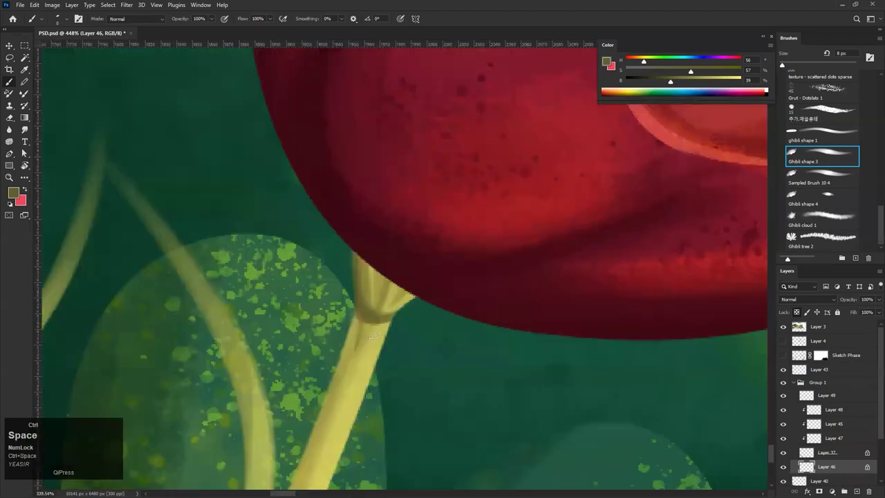
pyautogui.keyDown('alt'); pyautogui.click(387, 326); pyautogui.keyUp('alt')
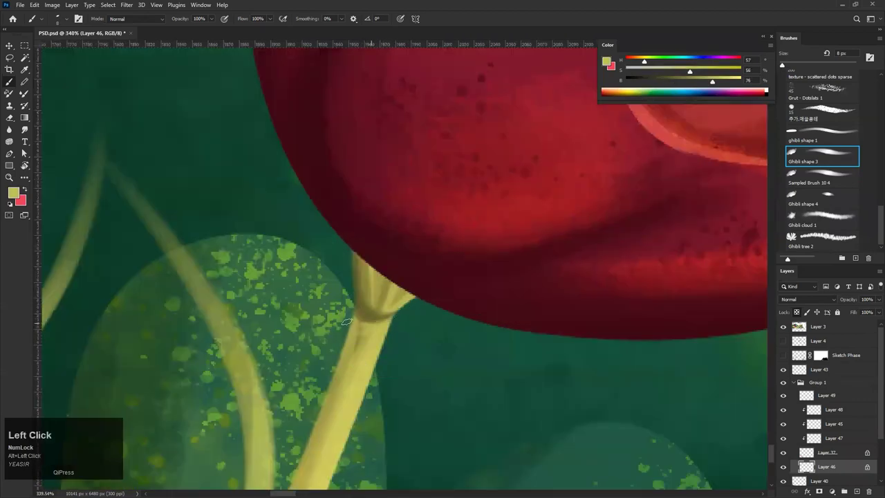
pyautogui.hotkey('ctrl', 'z')
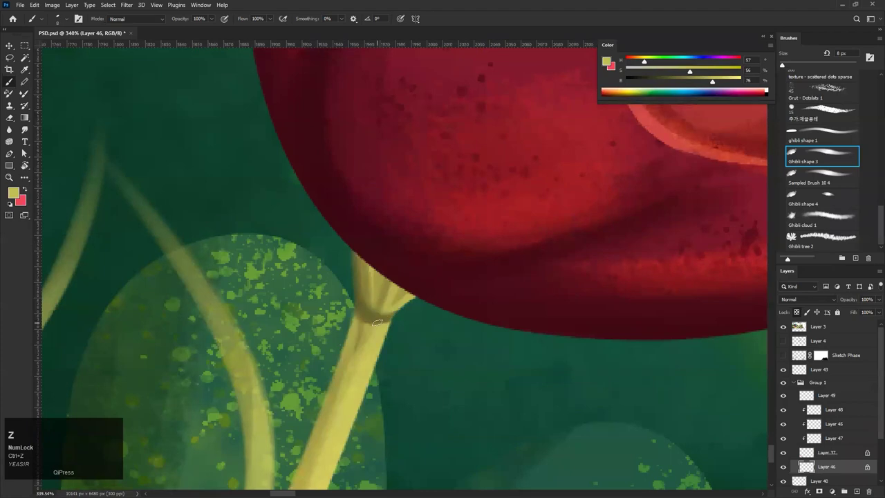
pyautogui.press(']')
pyautogui.press(']')
pyautogui.press(']')
pyautogui.moveTo(348, 342); pyautogui.dragTo(341, 388)
pyautogui.moveTo(392, 322)
pyautogui.mouseDown()
pyautogui.moveTo(336, 396)
pyautogui.moveTo(398, 402)
pyautogui.mouseUp()
pyautogui.keyDown('alt'); pyautogui.click(366, 396); pyautogui.keyUp('alt')
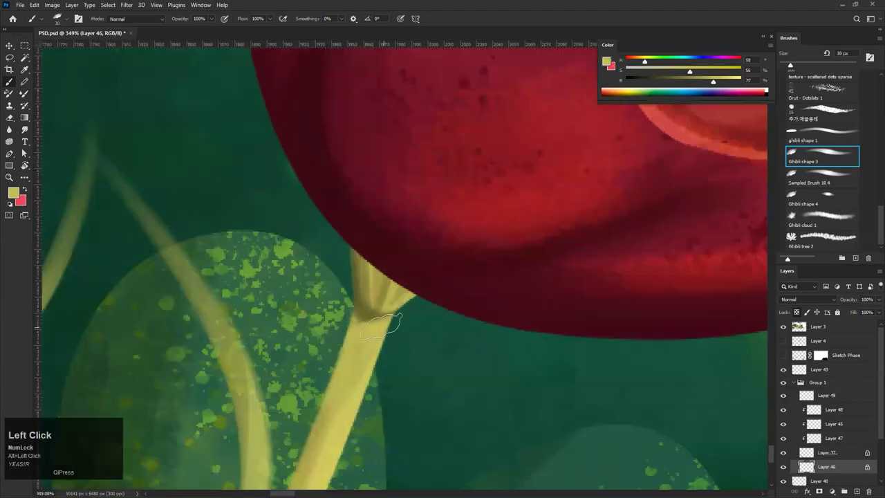
pyautogui.moveTo(372, 361); pyautogui.dragTo(339, 453)
pyautogui.moveTo(389, 345); pyautogui.dragTo(372, 345)
pyautogui.hotkey('ctrl', 'z')
# Brighten the stem below the collar with yellow of brightness 92, and blend its left side with a sampled darker tone
pyautogui.click(731, 81)
pyautogui.moveTo(356, 302)
pyautogui.mouseDown()
pyautogui.moveTo(415, 87)
pyautogui.moveTo(379, 251)
pyautogui.mouseUp()
pyautogui.hotkey('ctrl', 'z')
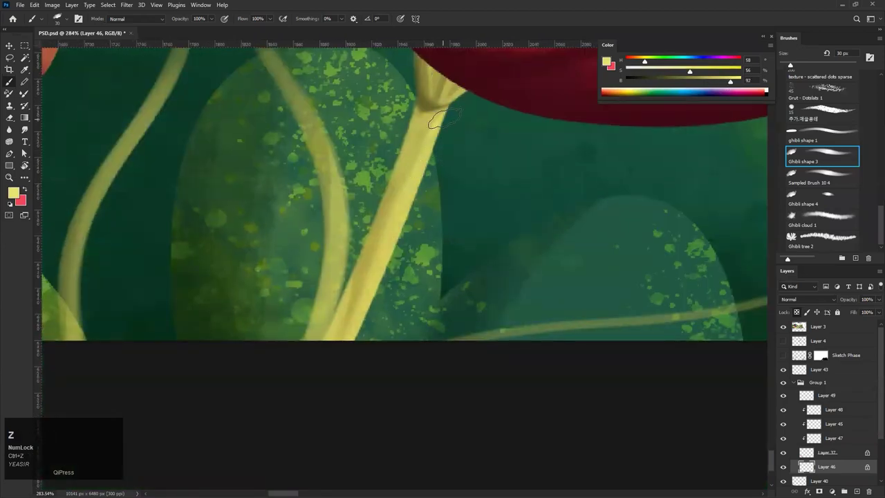
pyautogui.keyDown('alt'); pyautogui.click(420, 119); pyautogui.keyUp('alt')
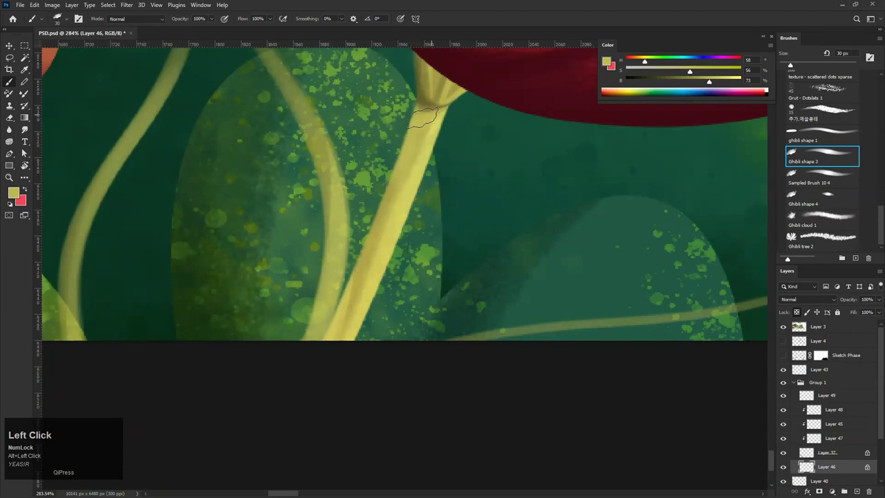
pyautogui.moveTo(431, 125); pyautogui.dragTo(381, 158)
pyautogui.moveTo(391, 90); pyautogui.dragTo(379, 161)
# Shade the flare in dark olive with hue 79, saturation 56 and brightness 30, and save the document
pyautogui.moveTo(420, 183); pyautogui.dragTo(476, 176)
pyautogui.keyDown('alt'); pyautogui.click(383, 193); pyautogui.keyUp('alt')
pyautogui.moveTo(673, 86); pyautogui.dragTo(660, 82)
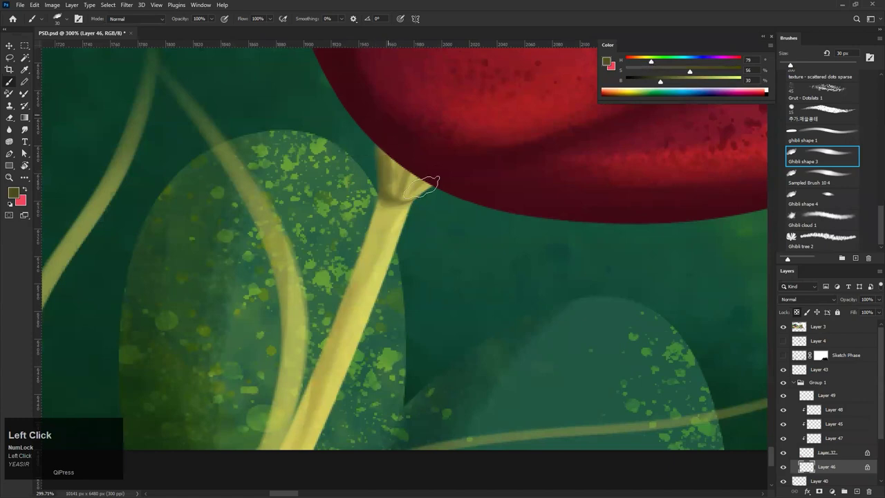
pyautogui.moveTo(415, 103); pyautogui.dragTo(337, 216)
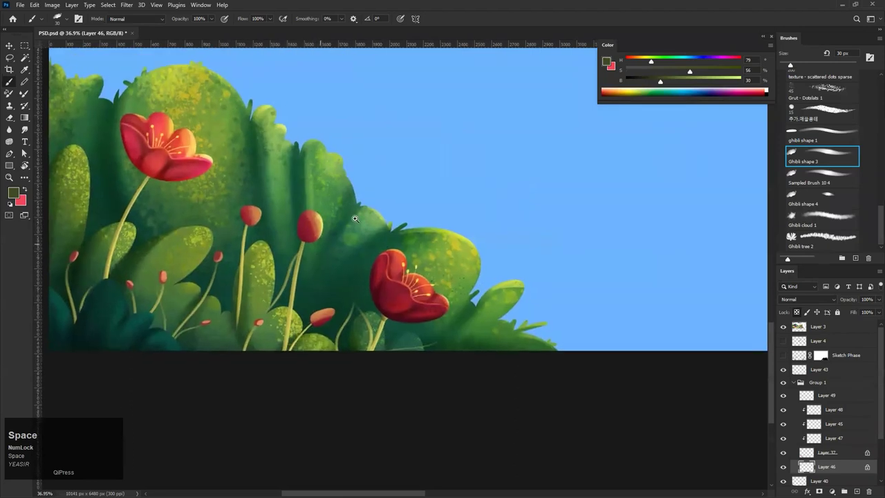
pyautogui.moveTo(319, 242)
pyautogui.mouseDown()
pyautogui.moveTo(326, 262)
pyautogui.moveTo(328, 242)
pyautogui.mouseUp()
pyautogui.hotkey('ctrl', 's')
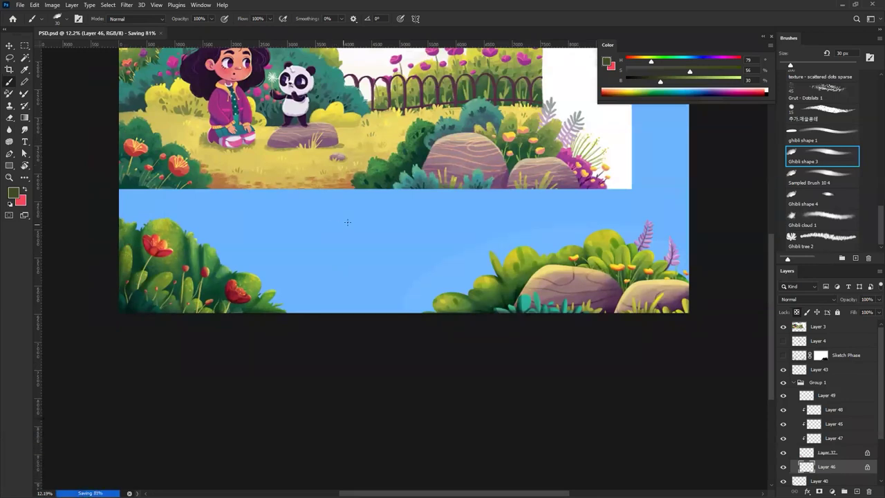
# Select the green bush layer behind the rocks, check its contents by toggling visibility, and lock its transparent pixels
pyautogui.press('v')
pyautogui.click(516, 263)
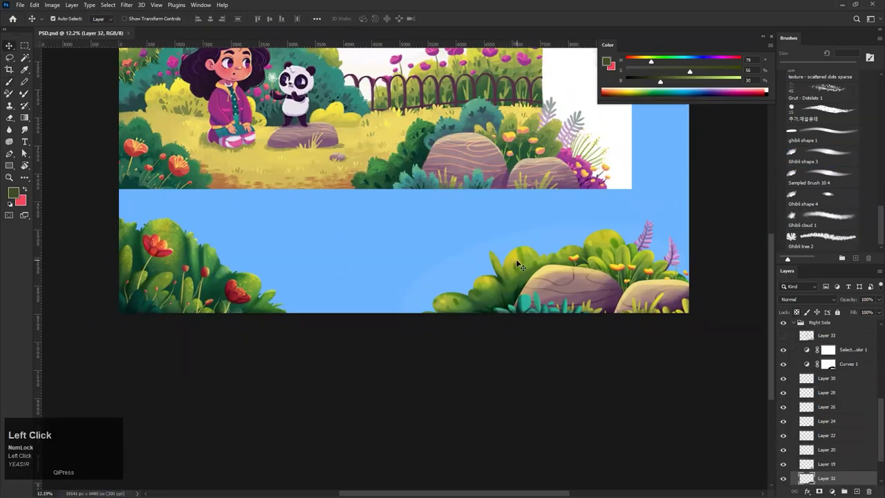
pyautogui.scroll(-1, 872, 462)
pyautogui.click(784, 455)
pyautogui.click(784, 455)
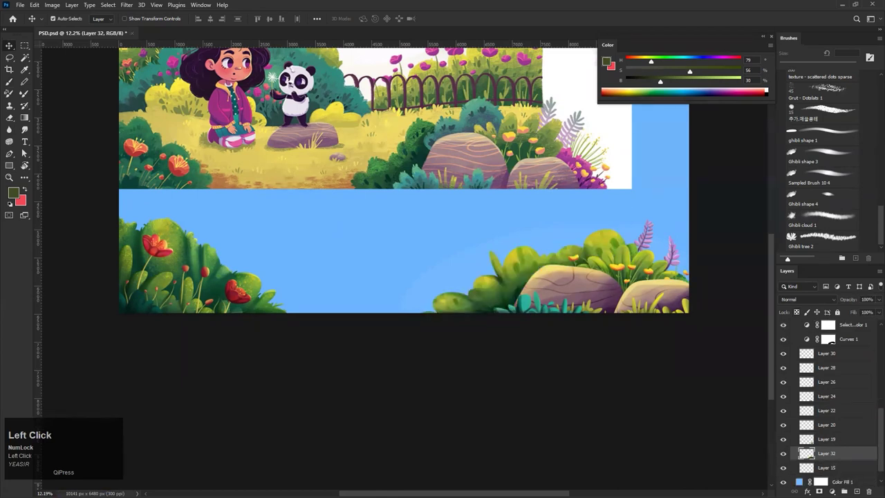
pyautogui.click(797, 312)
pyautogui.moveTo(565, 325); pyautogui.dragTo(493, 338)
pyautogui.moveTo(456, 279); pyautogui.dragTo(526, 280)
# Switch to the Ghibli shape 4 brush and touch up the large bush mound beside the rock in sampled green at 150 px
pyautogui.press('b')
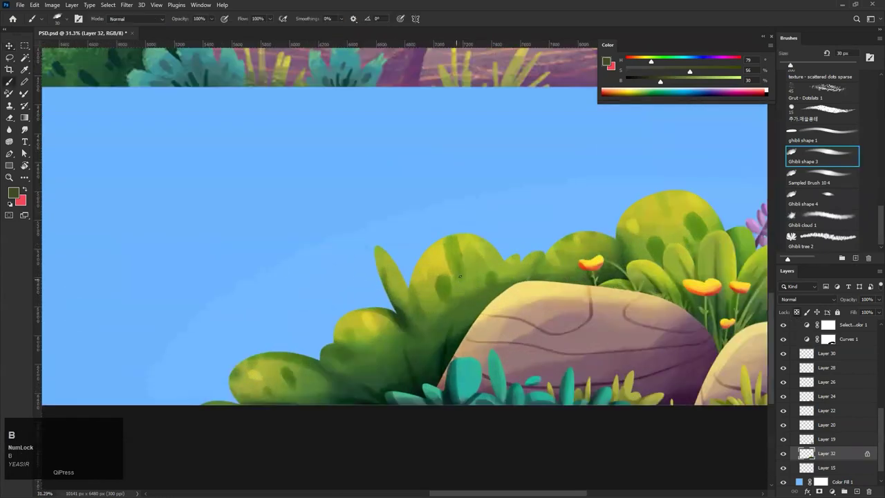
pyautogui.click(825, 202)
pyautogui.press(']')
pyautogui.press(']')
pyautogui.press(']')
pyautogui.press(']')
pyautogui.press(']')
pyautogui.press(']')
pyautogui.press(']')
pyautogui.press(']')
pyautogui.press(']')
pyautogui.press(']')
pyautogui.press(']')
pyautogui.press(']')
pyautogui.press(']')
pyautogui.press(']')
pyautogui.press('[')
pyautogui.press('[')
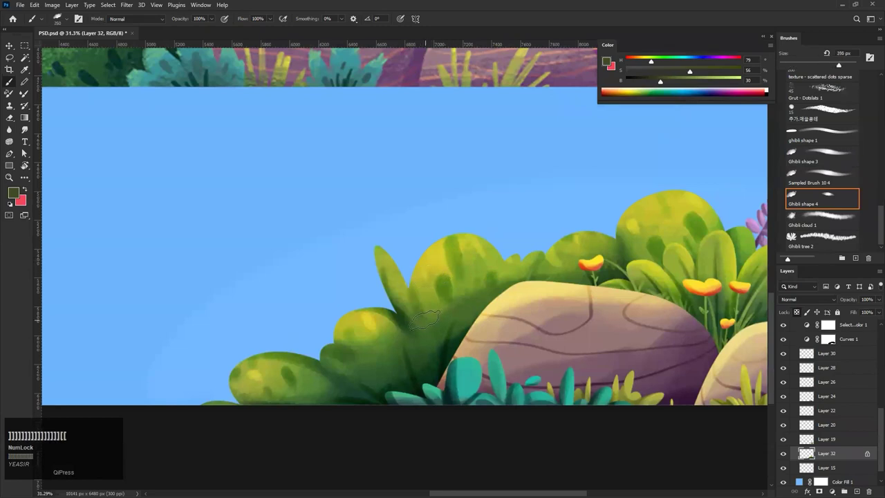
pyautogui.keyDown('alt'); pyautogui.click(424, 270); pyautogui.keyUp('alt')
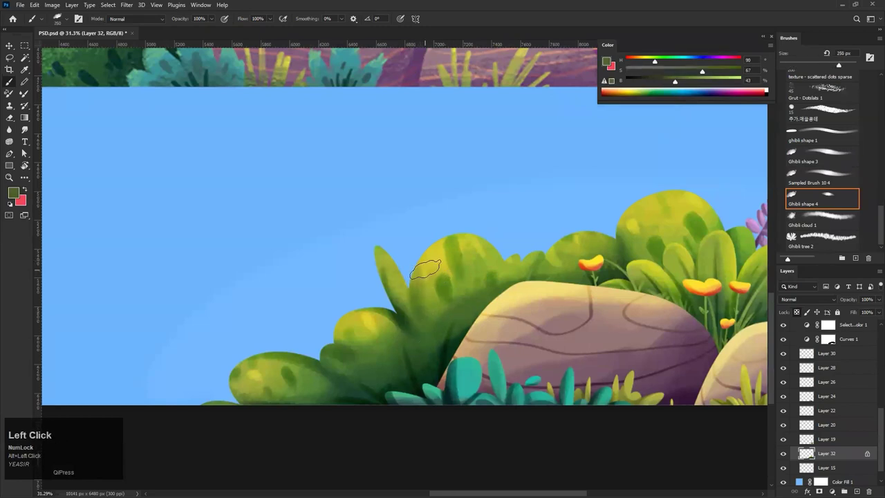
pyautogui.press('[')
pyautogui.press('[')
pyautogui.press('[')
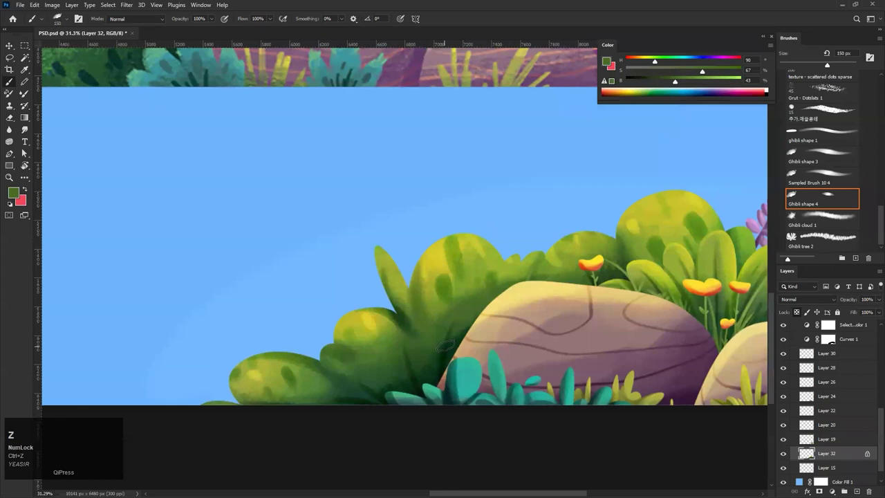
# Deepen the shadows between the lower bush mounds in sampled dark green with the brush enlarged to 175 px
pyautogui.keyDown('alt'); pyautogui.click(439, 350); pyautogui.keyUp('alt')
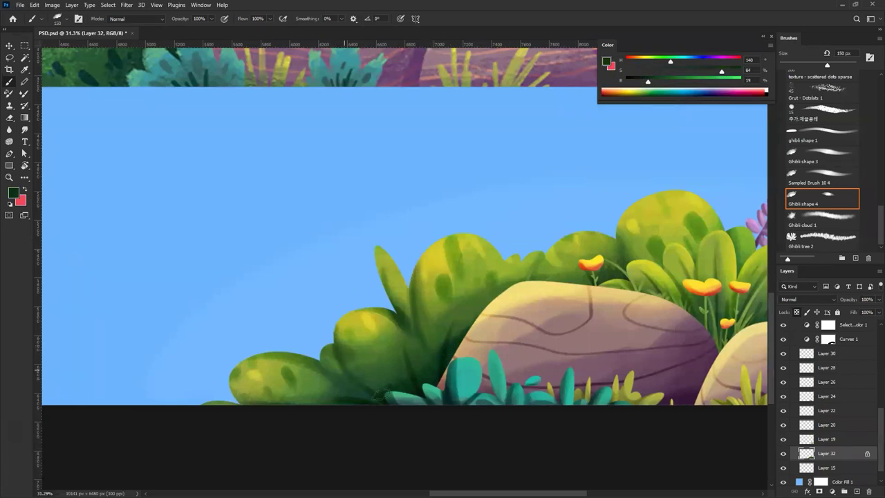
pyautogui.press(']')
pyautogui.press(']')
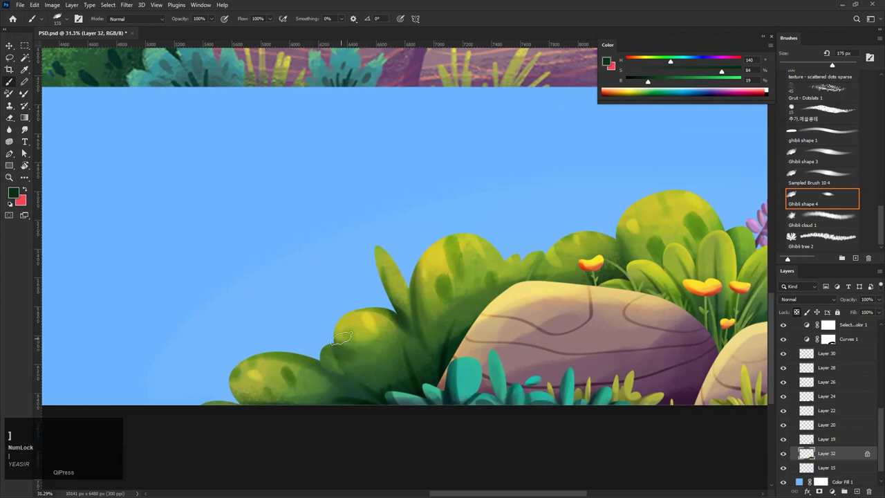
pyautogui.moveTo(337, 357); pyautogui.dragTo(335, 382)
pyautogui.hotkey('ctrl', 'z')
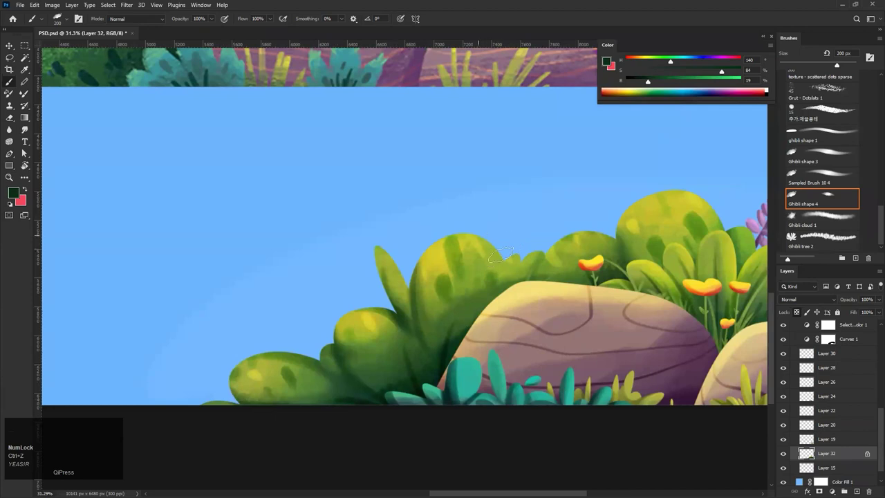
# Shade the sides and base of the large bush mound beside the rock in the same dark green, redoing faulty strokes
pyautogui.press('z')
pyautogui.press(']')
pyautogui.hotkey('ctrl', 'z')
pyautogui.moveTo(502, 260); pyautogui.dragTo(504, 291)
pyautogui.moveTo(439, 243); pyautogui.dragTo(419, 301)
pyautogui.moveTo(428, 332)
pyautogui.mouseDown()
pyautogui.moveTo(422, 252)
pyautogui.moveTo(423, 343)
pyautogui.mouseUp()
# Shade the gaps between the smaller bush mounds behind the rock in dark green, adjusting the brush to 300 px and undoing faulty strokes
pyautogui.moveTo(489, 272)
pyautogui.mouseDown()
pyautogui.moveTo(436, 331)
pyautogui.moveTo(424, 330)
pyautogui.moveTo(549, 270)
pyautogui.mouseUp()
pyautogui.press(']')
pyautogui.press(']')
pyautogui.press(']')
pyautogui.press(']')
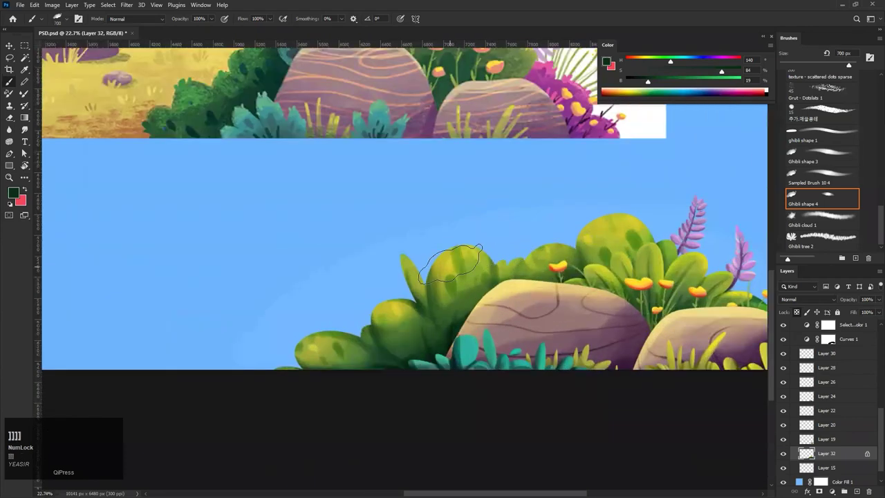
pyautogui.keyDown('ctrl'); pyautogui.click(589, 232); pyautogui.keyUp('ctrl')
pyautogui.press('[')
pyautogui.press('[')
pyautogui.press('[')
pyautogui.press('[')
pyautogui.hotkey('ctrl', 'z')
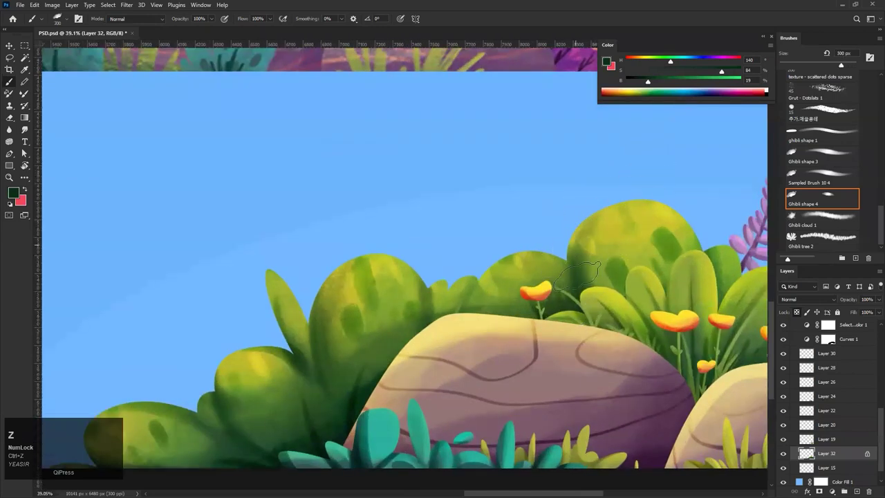
pyautogui.hotkey('ctrl', 'z')
# Deepen the dark green shadows along the sides and bases of the bush mounds behind the rock
pyautogui.moveTo(485, 280); pyautogui.dragTo(488, 355)
pyautogui.moveTo(494, 266); pyautogui.dragTo(494, 382)
pyautogui.moveTo(498, 310)
pyautogui.mouseDown()
pyautogui.moveTo(415, 374)
pyautogui.moveTo(427, 374)
pyautogui.mouseUp()
pyautogui.moveTo(491, 333)
pyautogui.mouseDown()
pyautogui.moveTo(532, 313)
pyautogui.moveTo(580, 314)
pyautogui.mouseUp()
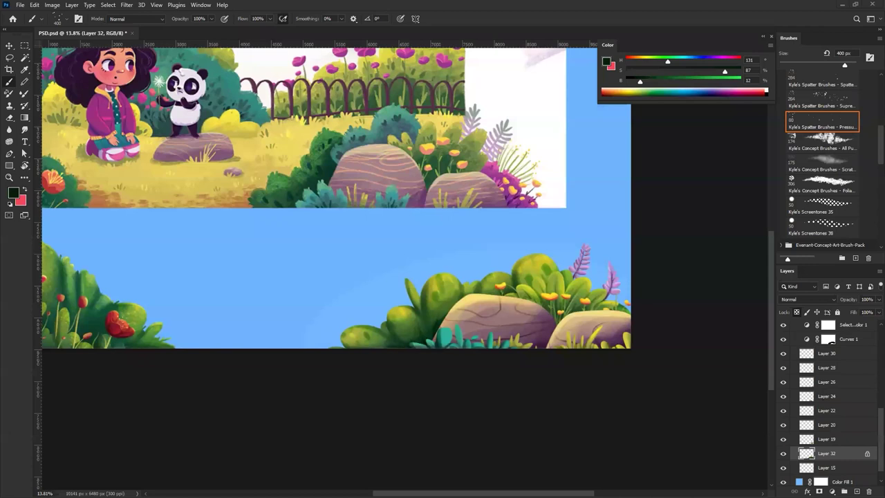
# Set the tip spacing of Kyle's Spatter Pressure brush to 7%
pyautogui.click(690, 55)
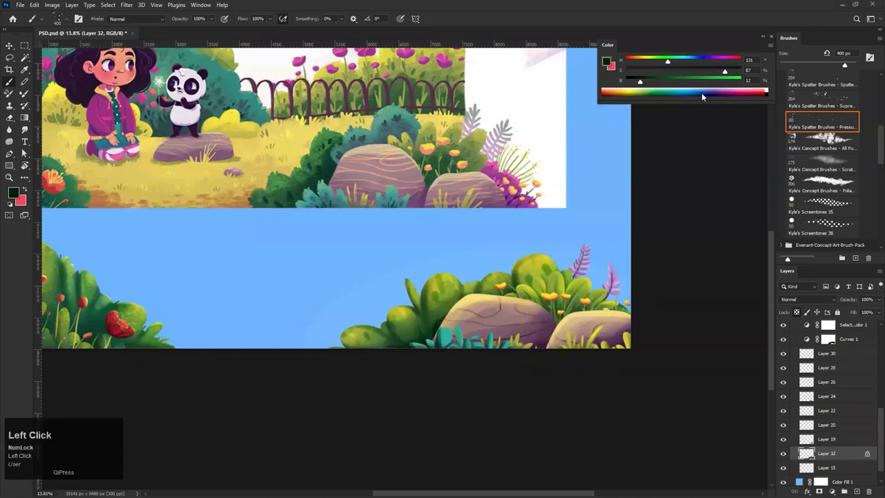
pyautogui.press('space')
pyautogui.moveTo(492, 355); pyautogui.dragTo(473, 360)
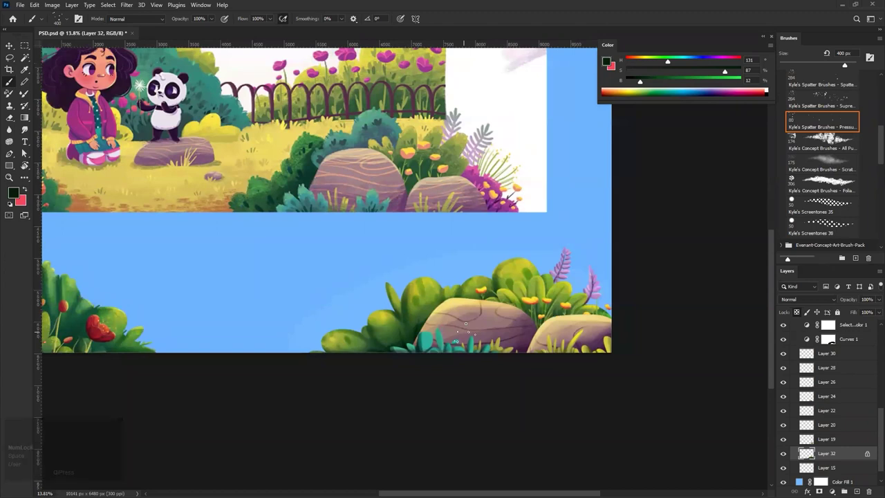
pyautogui.hotkey('ctrl', 'space')
pyautogui.moveTo(425, 310); pyautogui.dragTo(448, 293)
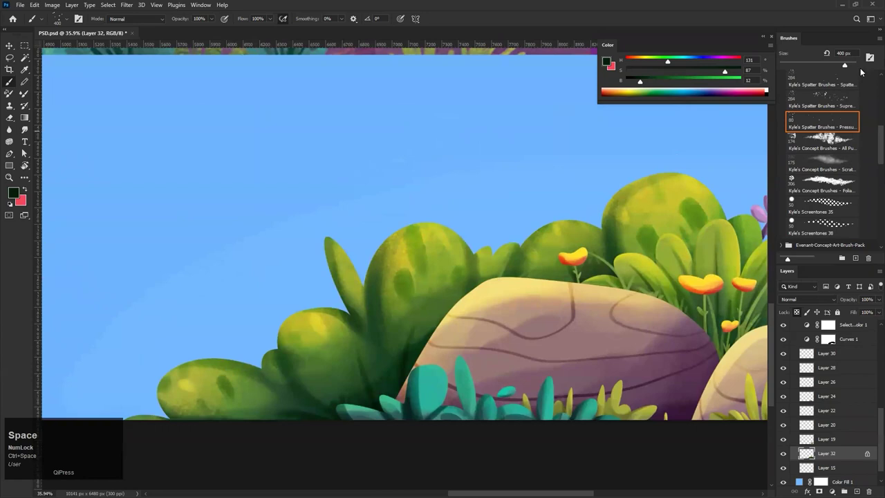
pyautogui.press('F5')
pyautogui.click(494, 302)
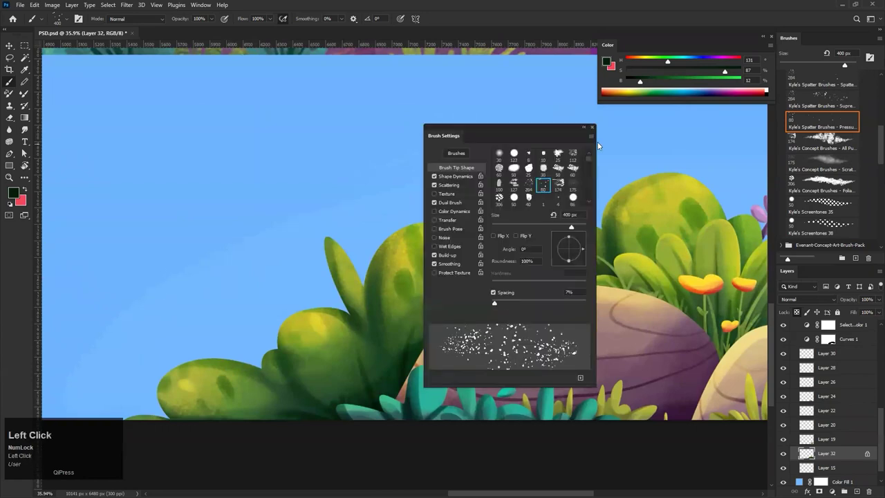
pyautogui.click(592, 128)
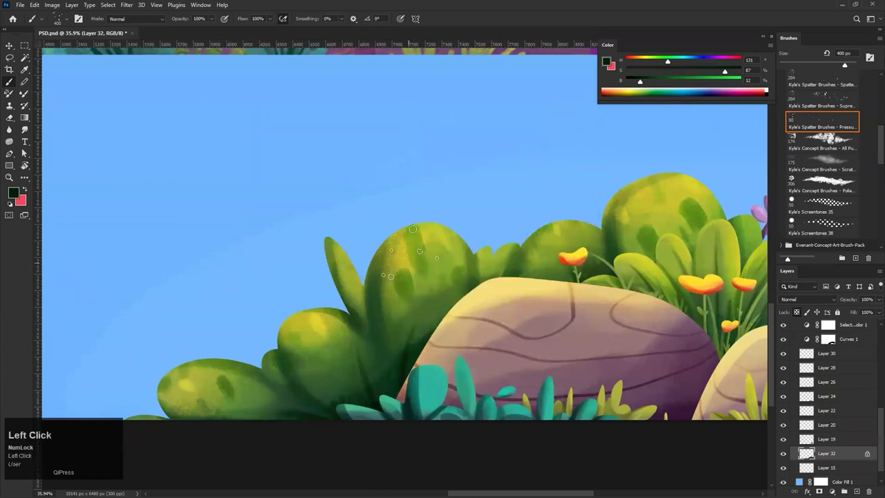
# Add a new layer above the green bush layer, clip it to that layer, and reduce the spatter brush to 200 px
pyautogui.press('[')
pyautogui.press('[')
pyautogui.press('[')
pyautogui.click(856, 491)
pyautogui.keyDown('alt'); pyautogui.click(806, 460); pyautogui.keyUp('alt')
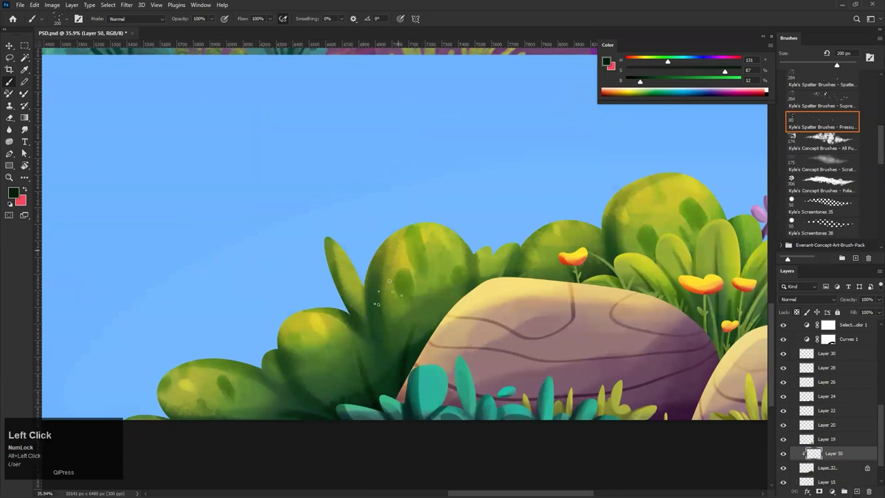
# Try spattering very dark green speckles down the large bush mound with the 200 px spatter brush, then undo them
pyautogui.moveTo(388, 295); pyautogui.dragTo(389, 322)
pyautogui.moveTo(398, 242); pyautogui.dragTo(391, 300)
pyautogui.hotkey('ctrl', 'z')
pyautogui.hotkey('ctrl', 'z')
pyautogui.moveTo(385, 250); pyautogui.dragTo(392, 325)
pyautogui.moveTo(435, 304)
pyautogui.mouseDown()
pyautogui.moveTo(374, 306)
pyautogui.moveTo(439, 306)
pyautogui.mouseUp()
pyautogui.hotkey('ctrl', 'z')
pyautogui.hotkey('ctrl', 'z')
pyautogui.hotkey('ctrl', 'z')
# Try a denser spatter of dark speckles on the large mound at 125 px, then undo it and enlarge the brush to 200 px
pyautogui.press('[')
pyautogui.press('[')
pyautogui.moveTo(377, 253); pyautogui.dragTo(394, 339)
pyautogui.hotkey('ctrl', 'z')
pyautogui.moveTo(425, 391)
pyautogui.mouseDown()
pyautogui.moveTo(375, 441)
pyautogui.moveTo(418, 415)
pyautogui.mouseUp()
pyautogui.moveTo(266, 422)
pyautogui.mouseDown()
pyautogui.moveTo(206, 418)
pyautogui.moveTo(232, 419)
pyautogui.mouseUp()
pyautogui.moveTo(392, 390)
pyautogui.mouseDown()
pyautogui.moveTo(350, 419)
pyautogui.moveTo(387, 339)
pyautogui.mouseUp()
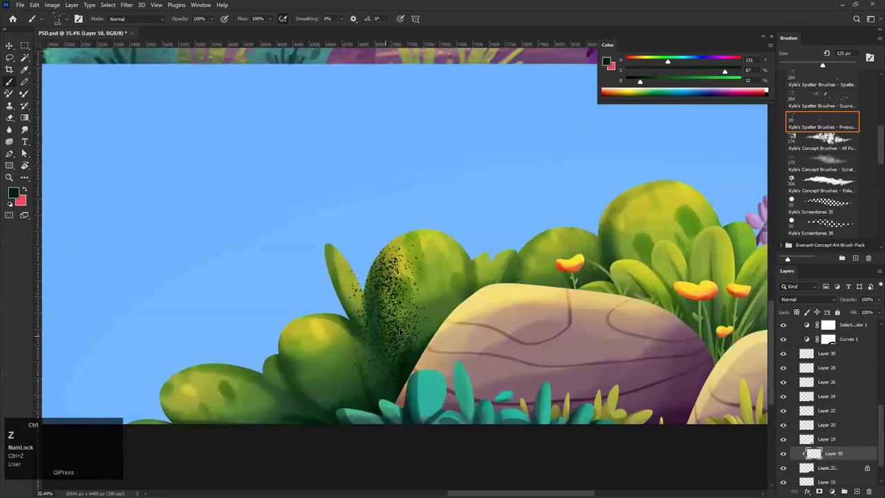
pyautogui.hotkey('ctrl', 'z')
pyautogui.press(']')
pyautogui.press(']')
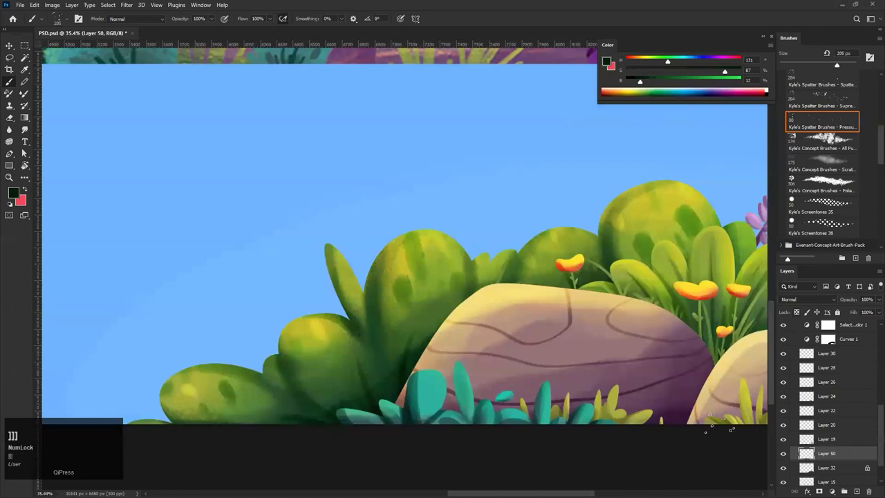
pyautogui.hotkey('ctrl', 'z')
# Try several 200 px spatter strokes from the middle to the base of the large mound, undoing each one
pyautogui.moveTo(391, 280); pyautogui.dragTo(400, 340)
pyautogui.hotkey('ctrl', 'z')
pyautogui.moveTo(385, 287); pyautogui.dragTo(413, 405)
pyautogui.hotkey('ctrl', 'z')
pyautogui.moveTo(415, 308); pyautogui.dragTo(384, 379)
pyautogui.scroll(-4, 418, 311)
pyautogui.hotkey('ctrl', 'z')
# Try coarser speckles on the large mound with the spatter brush at 900 px and then 400 px, undoing them
pyautogui.moveTo(440, 292); pyautogui.dragTo(432, 409)
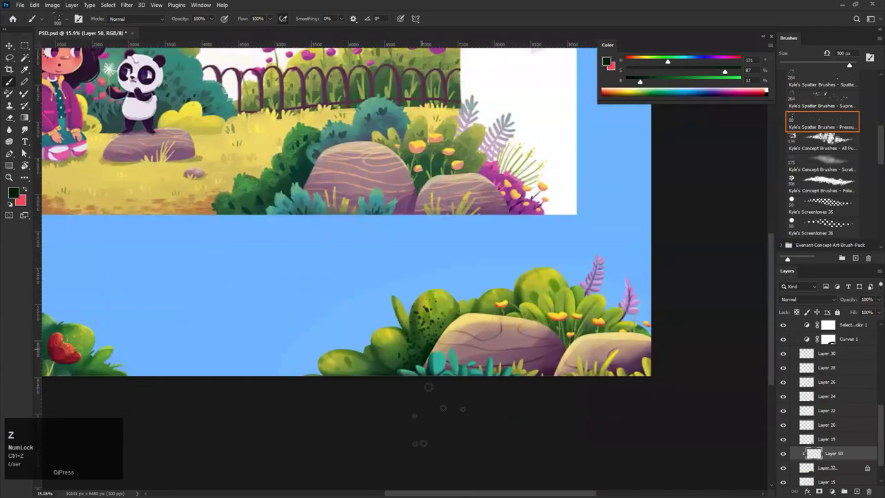
pyautogui.moveTo(445, 358); pyautogui.dragTo(454, 358)
pyautogui.hotkey('ctrl', 'z')
pyautogui.press('[')
pyautogui.press('[')
pyautogui.hotkey('ctrl', 'z')
pyautogui.moveTo(427, 292)
pyautogui.mouseDown()
pyautogui.moveTo(421, 344)
pyautogui.moveTo(425, 280)
pyautogui.moveTo(426, 325)
pyautogui.mouseUp()
pyautogui.press('[')
pyautogui.press('[')
pyautogui.press('[')
pyautogui.hotkey('ctrl', 'z')
pyautogui.hotkey('ctrl', 'z')
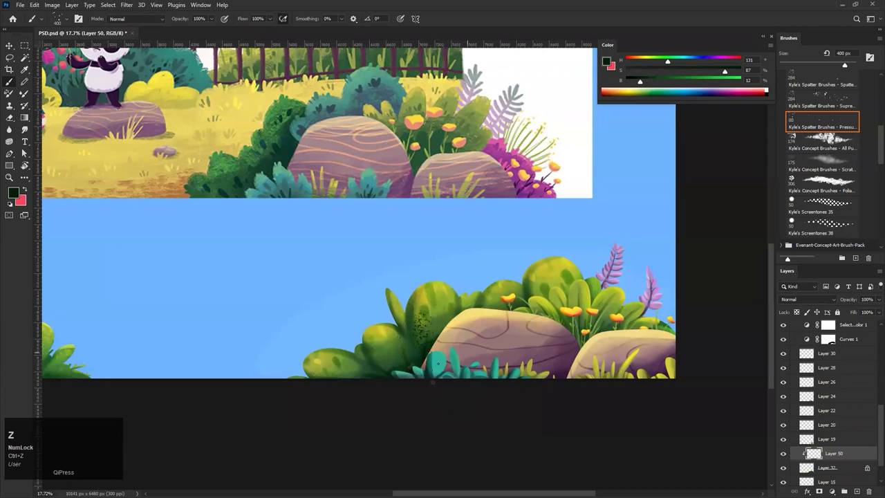
# Spatter dark green speckles over all the bush mounds behind the rocks with the brush at 600 px
pyautogui.press(']')
pyautogui.press(']')
pyautogui.moveTo(425, 318); pyautogui.dragTo(423, 342)
pyautogui.hotkey('ctrl', 'z')
pyautogui.hotkey('ctrl', 'z')
pyautogui.moveTo(423, 299); pyautogui.dragTo(420, 341)
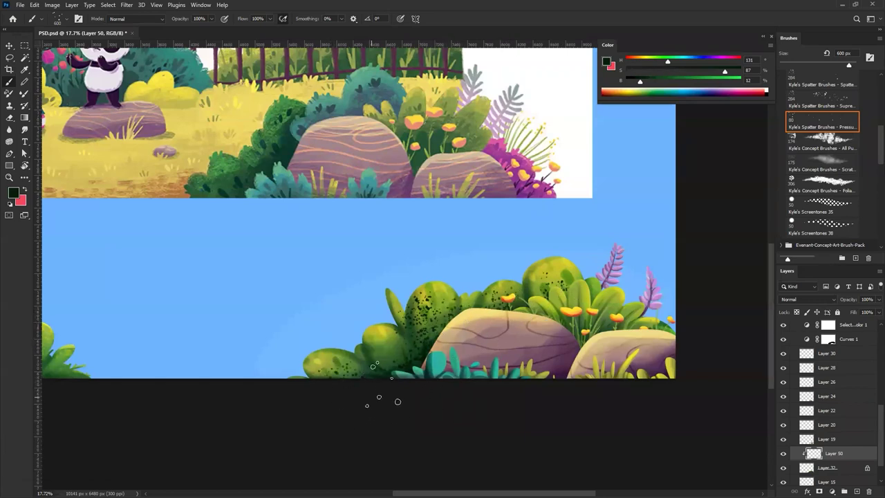
pyautogui.click(392, 352)
# Set the speckle layer's blend mode to Multiply and its opacity to 33%
pyautogui.moveTo(847, 302); pyautogui.dragTo(853, 300)
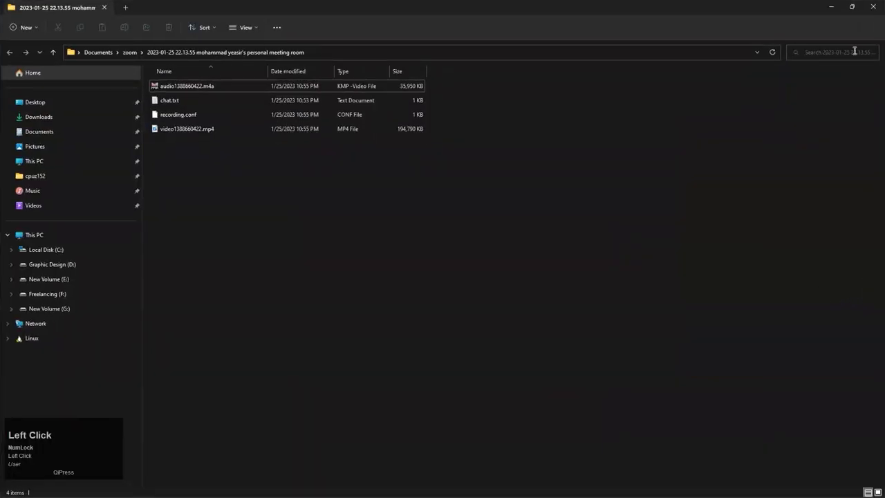
pyautogui.click(831, 6)
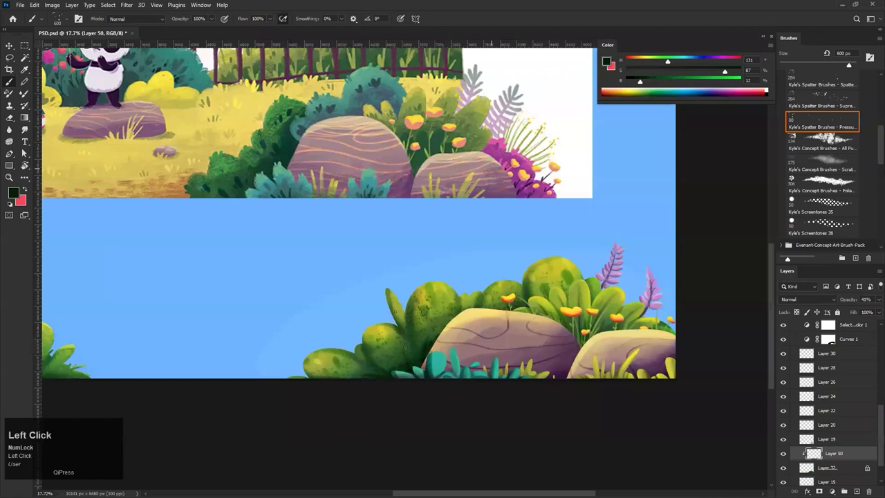
pyautogui.scroll(4, 424, 312)
pyautogui.click(803, 299)
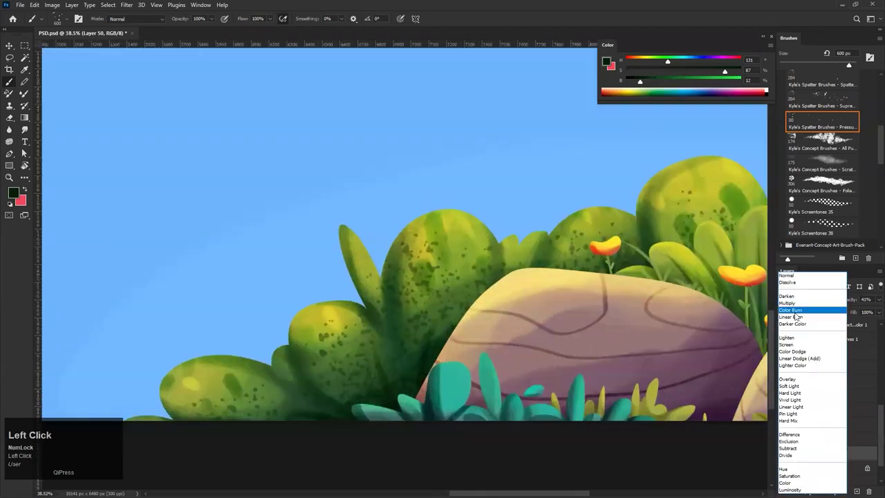
pyautogui.click(807, 303)
pyautogui.moveTo(847, 300); pyautogui.dragTo(863, 300)
# Switch to the Ghibli shape 3 eraser, resize it to 200 px, and thin the speckles where the large mound meets its neighbour
pyautogui.press('[')
pyautogui.press('[')
pyautogui.press('[')
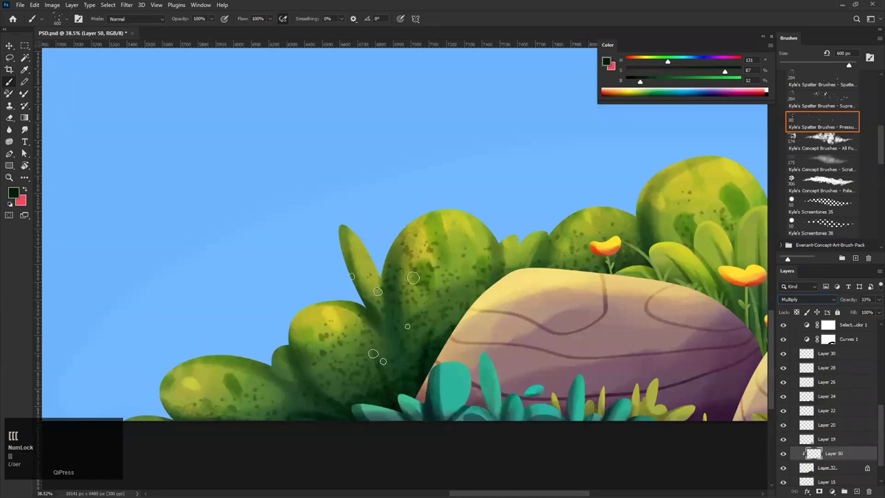
pyautogui.moveTo(392, 304); pyautogui.dragTo(409, 296)
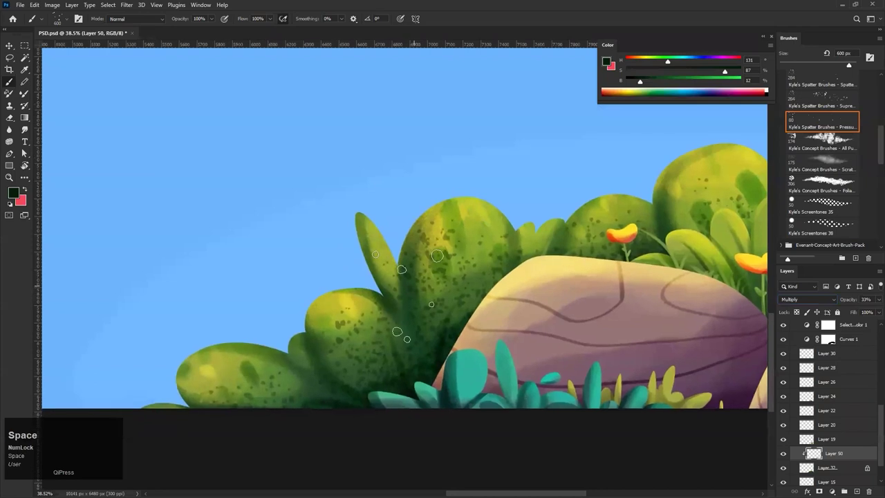
pyautogui.press('e')
pyautogui.press(']')
pyautogui.press(']')
pyautogui.press(']')
pyautogui.press(']')
pyautogui.press(']')
pyautogui.press(']')
pyautogui.press(']')
pyautogui.press(']')
pyautogui.press(']')
pyautogui.press(']')
pyautogui.press(']')
pyautogui.press(']')
pyautogui.press(']')
pyautogui.press(']')
pyautogui.press(']')
pyautogui.press(']')
pyautogui.press(']')
pyautogui.press('[')
pyautogui.press('[')
pyautogui.press('[')
pyautogui.press('[')
pyautogui.press(']')
pyautogui.press(']')
pyautogui.press('[')
pyautogui.press('[')
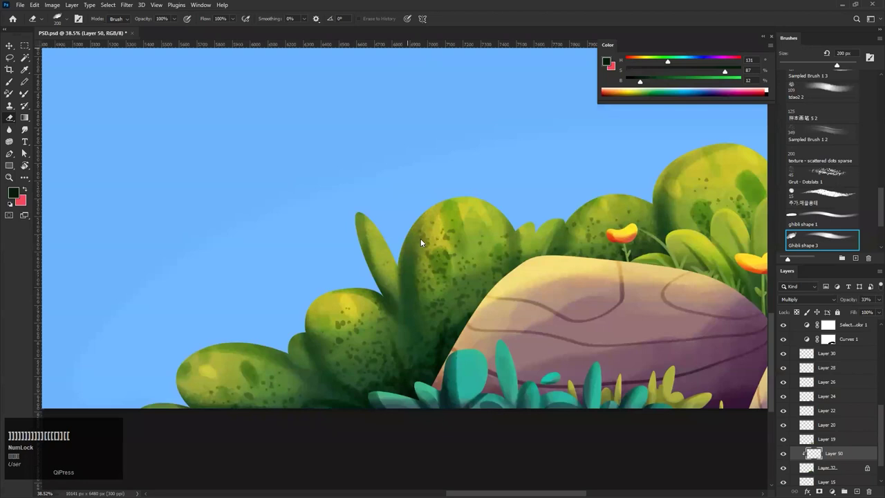
pyautogui.moveTo(409, 291); pyautogui.dragTo(392, 300)
# Examine the speckled bushes up close and against the whole garden illustration
pyautogui.moveTo(525, 290); pyautogui.dragTo(427, 108)
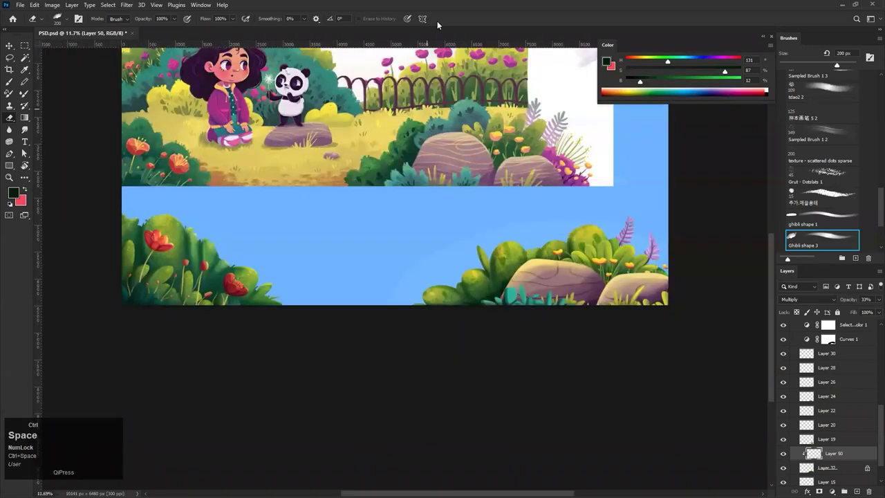
pyautogui.moveTo(495, 282); pyautogui.dragTo(408, 243)
pyautogui.moveTo(457, 232); pyautogui.dragTo(373, 326)
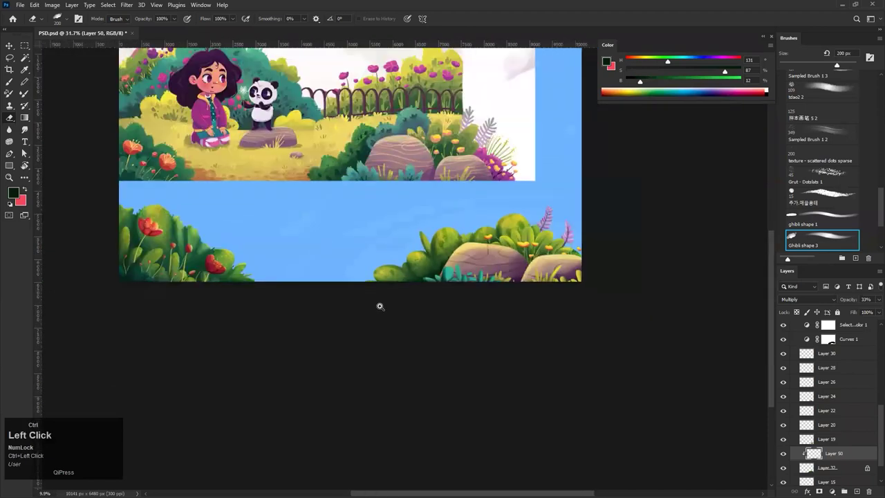
pyautogui.moveTo(472, 251); pyautogui.dragTo(545, 242)
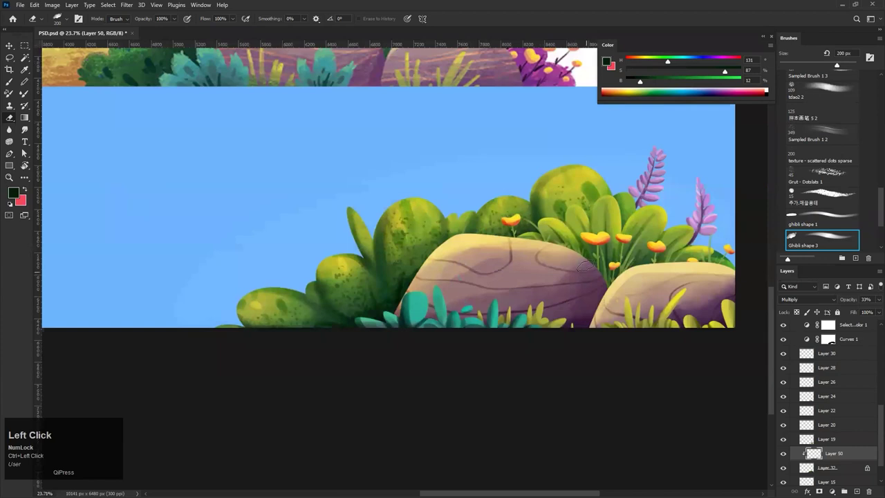
pyautogui.moveTo(599, 219); pyautogui.dragTo(492, 271)
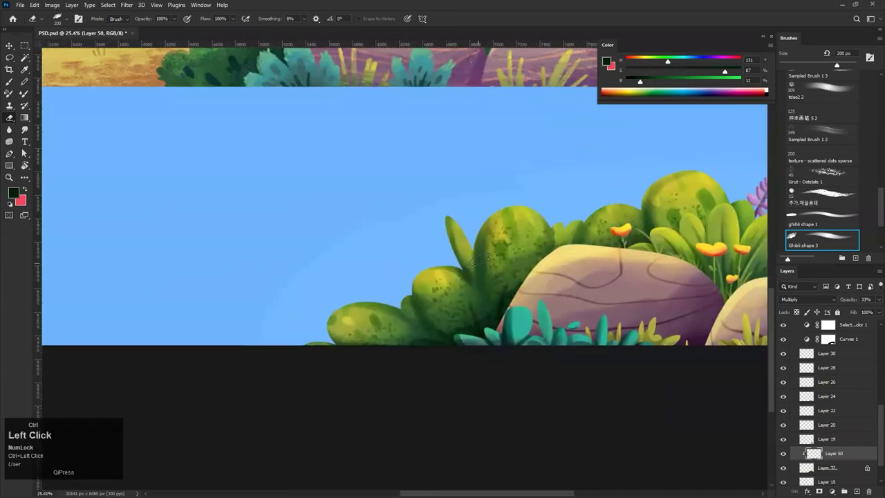
pyautogui.click(553, 225)
pyautogui.press('space')
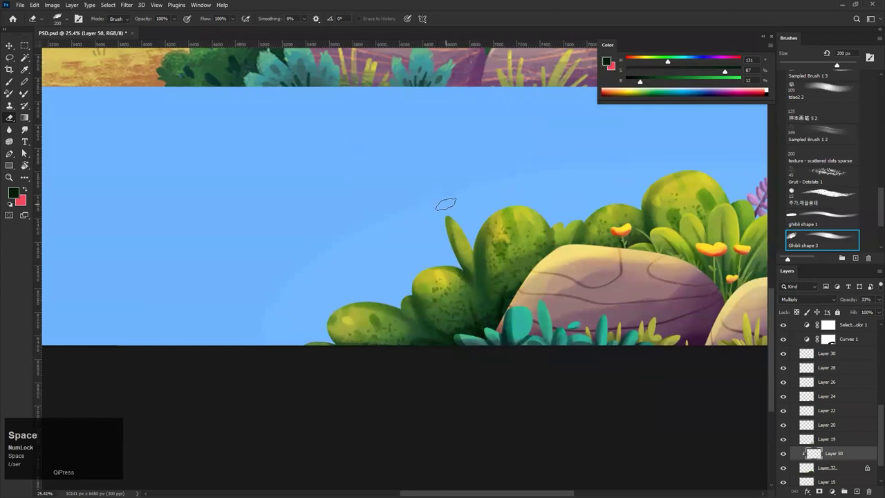
# Rework the speckles on the shaded parts of the mounds with the 600 px spatter brush and set the layer's opacity to 51%
pyautogui.press('b')
pyautogui.moveTo(567, 240); pyautogui.dragTo(526, 261)
pyautogui.hotkey('ctrl', 'z')
pyautogui.moveTo(845, 301); pyautogui.dragTo(853, 302)
pyautogui.moveTo(496, 282); pyautogui.dragTo(450, 314)
pyautogui.hotkey('ctrl', 't')
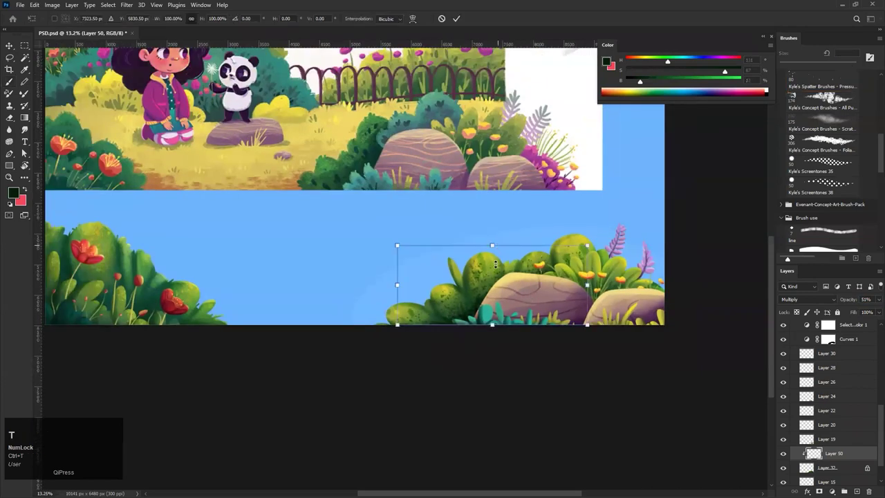
pyautogui.press('Return')
pyautogui.press('space')
pyautogui.moveTo(445, 305); pyautogui.dragTo(406, 317)
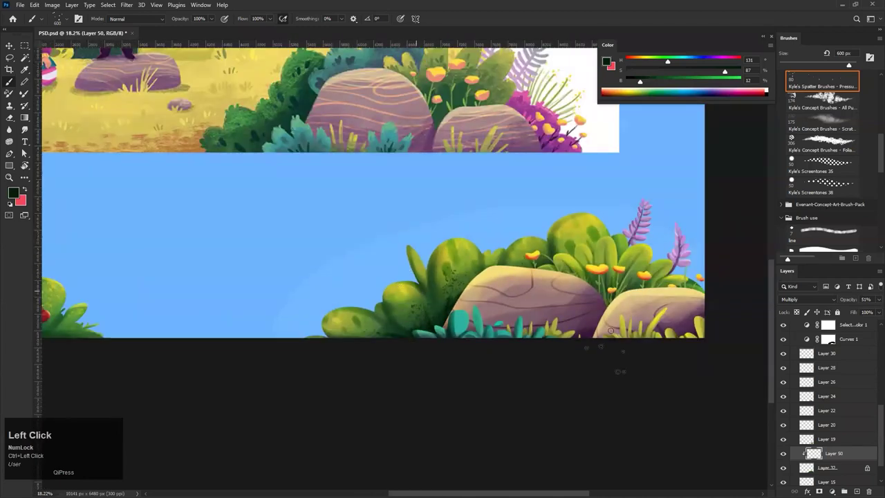
# Try the Smudge tool with the 174 px Kyle's Concept brush tip for the bush speckles
pyautogui.click(833, 123)
pyautogui.click(837, 103)
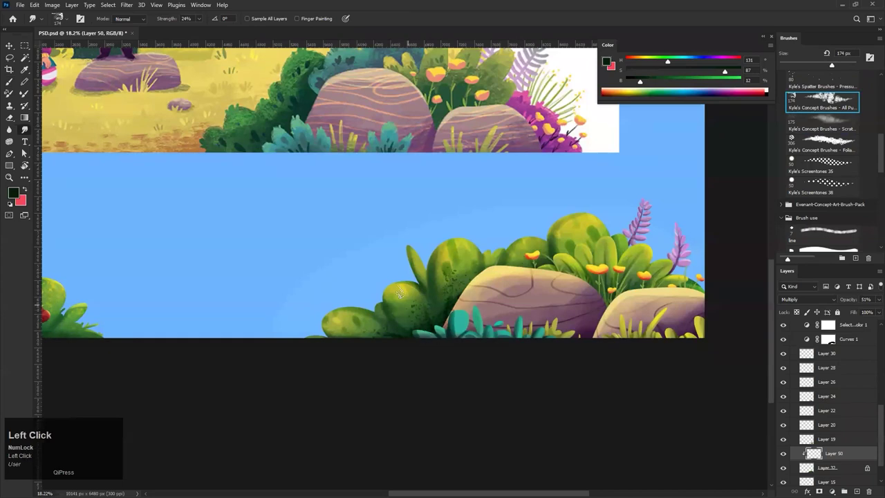
pyautogui.hotkey('ctrl', 'space')
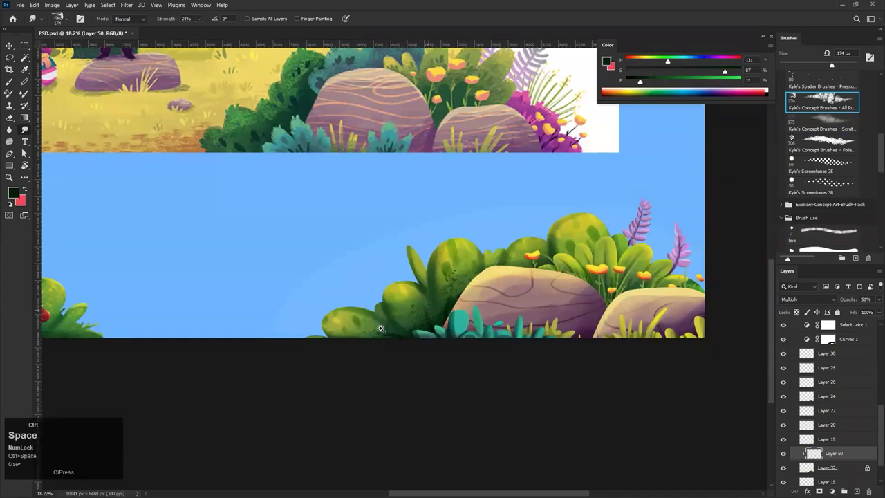
pyautogui.moveTo(381, 329); pyautogui.dragTo(450, 270)
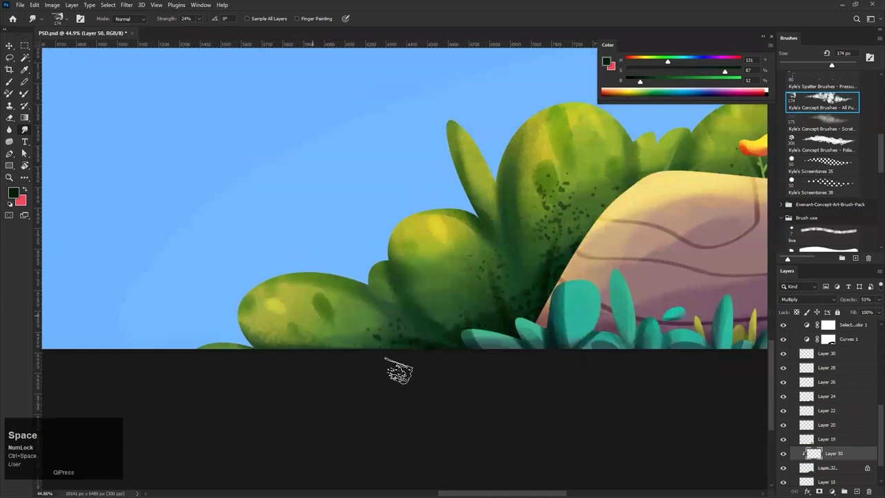
# Paint fine speckles along the outer edges of the two lower mounds with Kyle's Spatter Supreme brush at 284 and 250 px
pyautogui.click(871, 138)
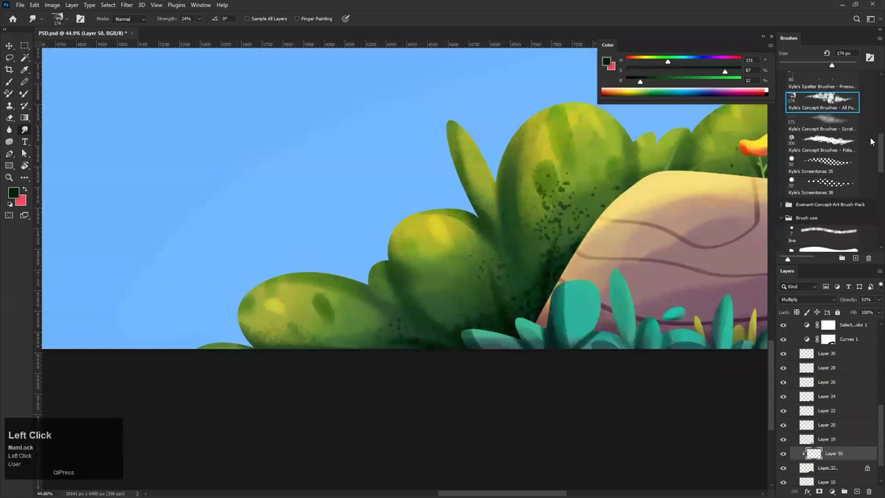
pyautogui.scroll(4, 871, 142)
pyautogui.click(823, 181)
pyautogui.press('b')
pyautogui.moveTo(238, 315); pyautogui.dragTo(249, 339)
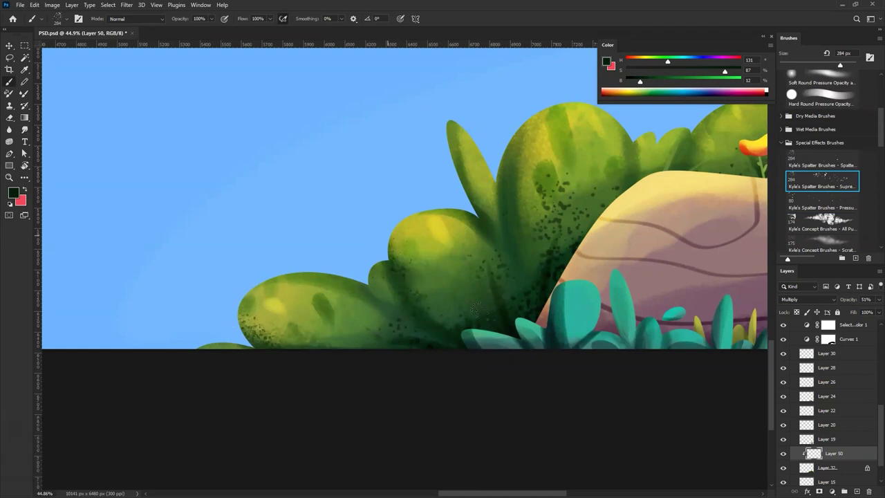
pyautogui.press('[')
pyautogui.hotkey('ctrl', 'z')
pyautogui.moveTo(489, 308)
pyautogui.mouseDown()
pyautogui.moveTo(446, 308)
pyautogui.moveTo(484, 306)
pyautogui.mouseUp()
pyautogui.hotkey('ctrl', 'z')
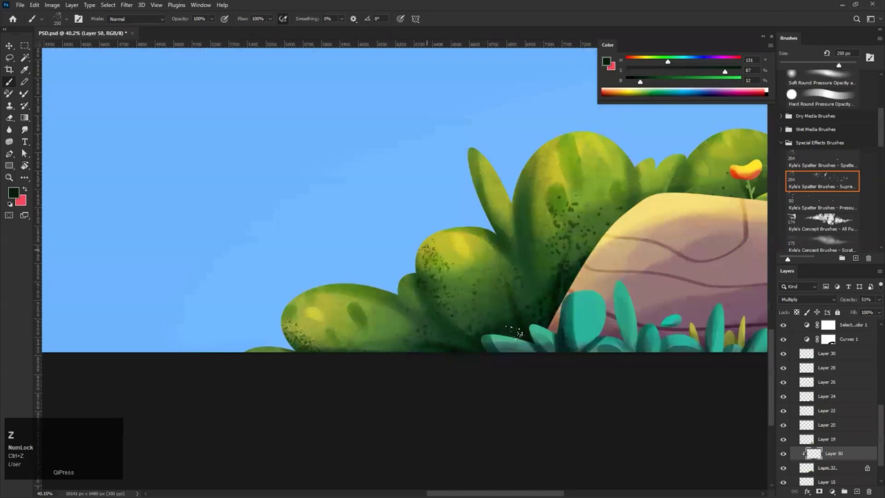
# Reduce the spatter brush to 200 px and add fine speckles along the large mound's outer edge, undoing faulty strokes
pyautogui.press('[')
pyautogui.moveTo(526, 269); pyautogui.dragTo(396, 339)
pyautogui.click(411, 283)
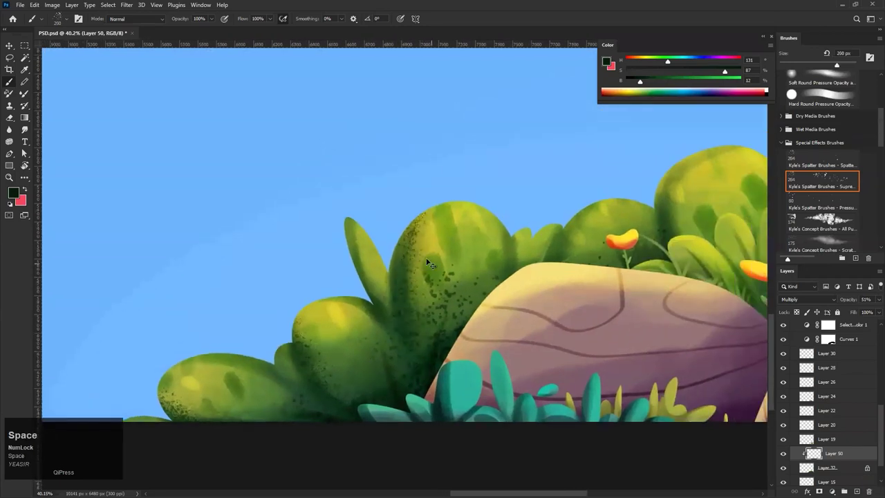
pyautogui.hotkey('ctrl', 'z')
pyautogui.moveTo(584, 221)
pyautogui.mouseDown()
pyautogui.moveTo(565, 253)
pyautogui.moveTo(529, 282)
pyautogui.mouseUp()
pyautogui.hotkey('ctrl', 'z')
pyautogui.moveTo(879, 140); pyautogui.dragTo(879, 237)
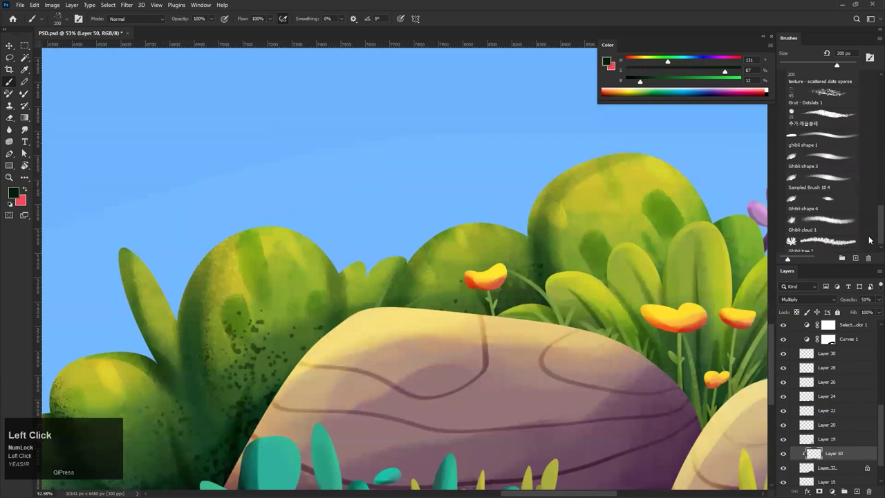
# Try a dark stroke with the Ghibli shape 4 brush at 200 px on the bushes above the large rock
pyautogui.click(810, 206)
pyautogui.hotkey('ctrl', 'z')
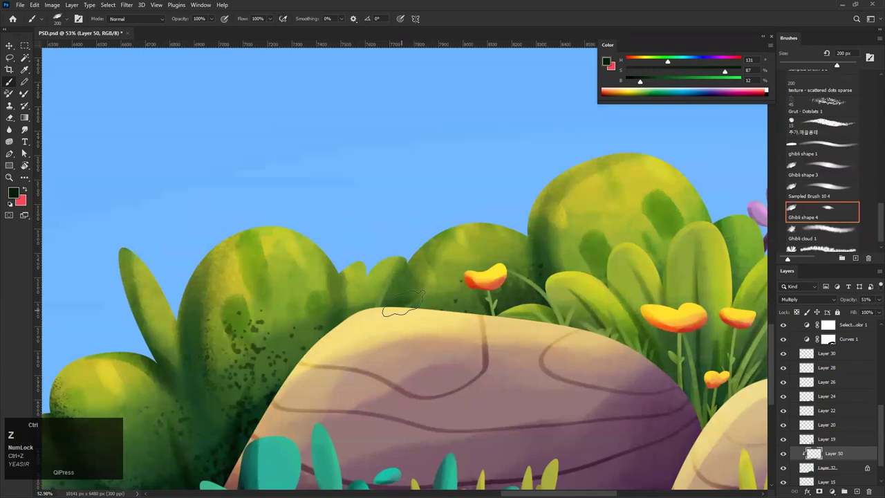
pyautogui.moveTo(442, 285); pyautogui.dragTo(519, 266)
pyautogui.hotkey('ctrl', 'z')
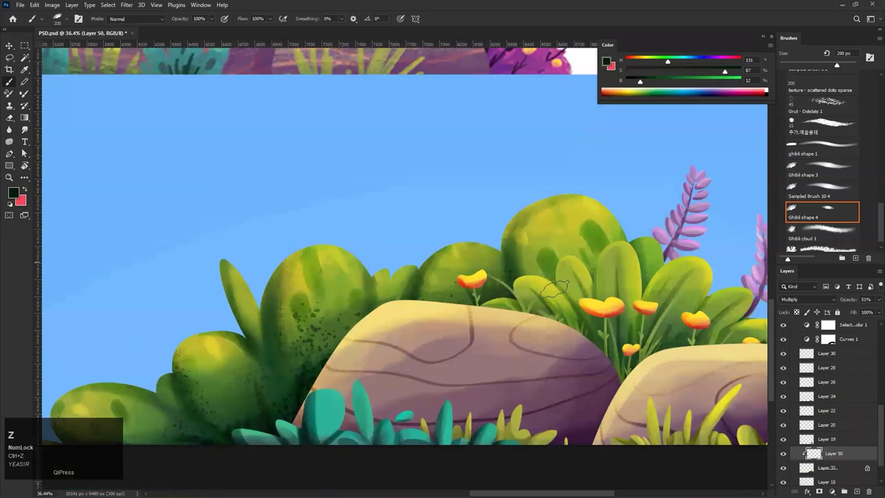
# Enlarge the Ghibli shape 4 brush to 1000 px and try a broad dark shading stroke across the bush mounds
pyautogui.press(']')
pyautogui.press(']')
pyautogui.press(']')
pyautogui.press(']')
pyautogui.press(']')
pyautogui.press(']')
pyautogui.press(']')
pyautogui.press(']')
pyautogui.press(']')
pyautogui.press('[')
pyautogui.moveTo(409, 280)
pyautogui.mouseDown()
pyautogui.moveTo(440, 345)
pyautogui.moveTo(401, 364)
pyautogui.moveTo(421, 349)
pyautogui.mouseUp()
pyautogui.hotkey('ctrl', 'z')
pyautogui.moveTo(637, 341); pyautogui.dragTo(669, 296)
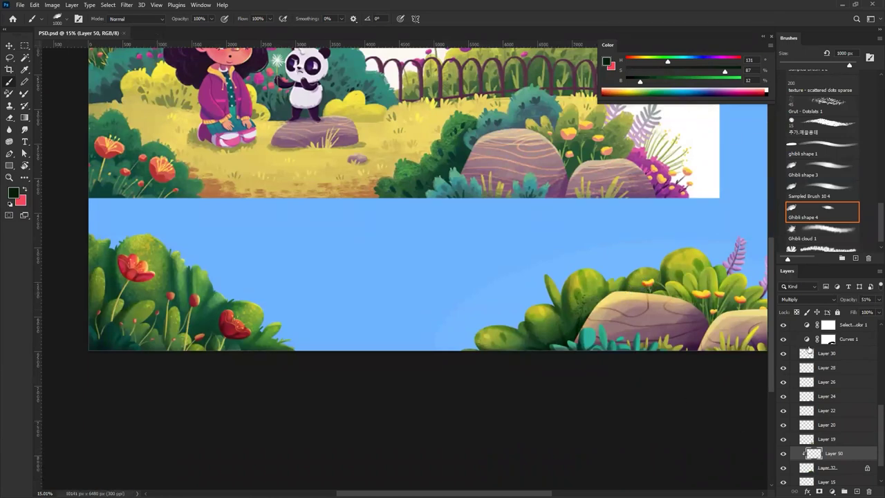
# Unlock Layer 32, the bush layer beneath the clipped speckles, and make it the active layer
pyautogui.click(838, 312)
pyautogui.click(866, 453)
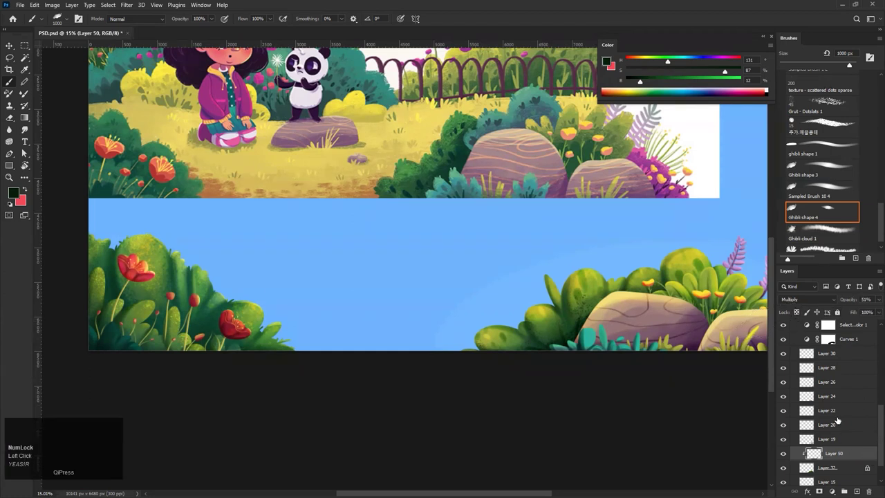
pyautogui.click(867, 468)
pyautogui.click(843, 474)
pyautogui.click(843, 475)
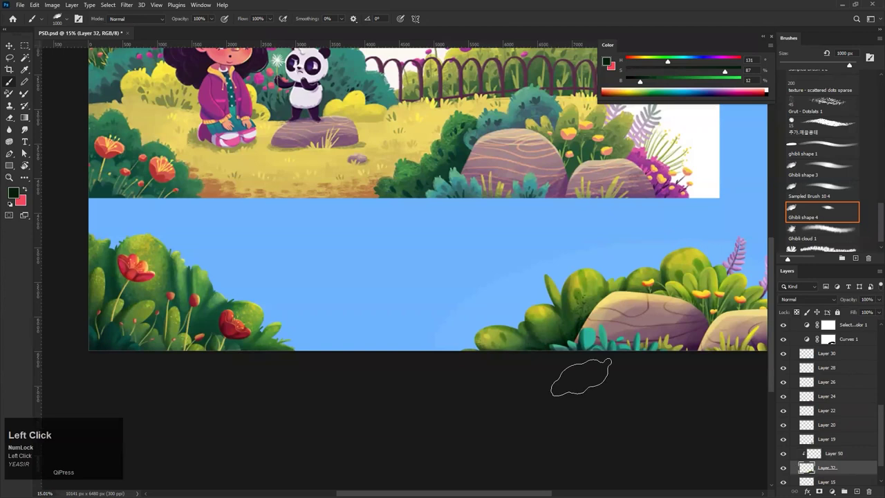
# Reduce the Ghibli shape 4 brush to 30 px and try a stroke in sampled green at the notch between the two lower mounds
pyautogui.moveTo(540, 323); pyautogui.dragTo(612, 270)
pyautogui.press('[')
pyautogui.press('[')
pyautogui.press('[')
pyautogui.press('[')
pyautogui.press('[')
pyautogui.press('[')
pyautogui.press('[')
pyautogui.press('[')
pyautogui.press('[')
pyautogui.press('[')
pyautogui.press('[')
pyautogui.press('[')
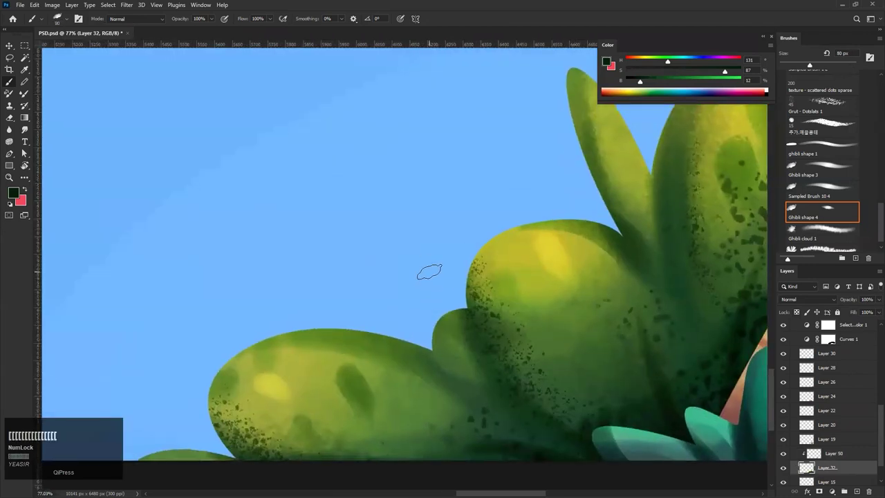
pyautogui.press('[')
pyautogui.press('[')
pyautogui.press('[')
pyautogui.press('[')
pyautogui.press('[')
pyautogui.keyDown('alt'); pyautogui.click(434, 353); pyautogui.keyUp('alt')
pyautogui.moveTo(436, 348); pyautogui.dragTo(484, 345)
pyautogui.hotkey('ctrl', 'z')
# Paint a small leafy bump in the notch between the lower mounds with the Ghibli shape 3 brush at 15 px in sampled green
pyautogui.click(801, 177)
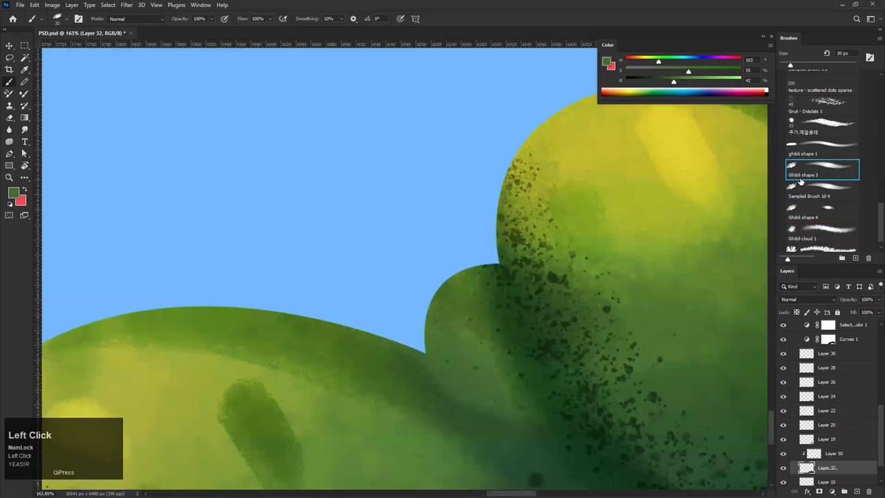
pyautogui.press('[')
pyautogui.press('[')
pyautogui.press('[')
pyautogui.keyDown('alt'); pyautogui.click(433, 355); pyautogui.keyUp('alt')
pyautogui.moveTo(420, 341); pyautogui.dragTo(433, 363)
pyautogui.hotkey('ctrl', 'z')
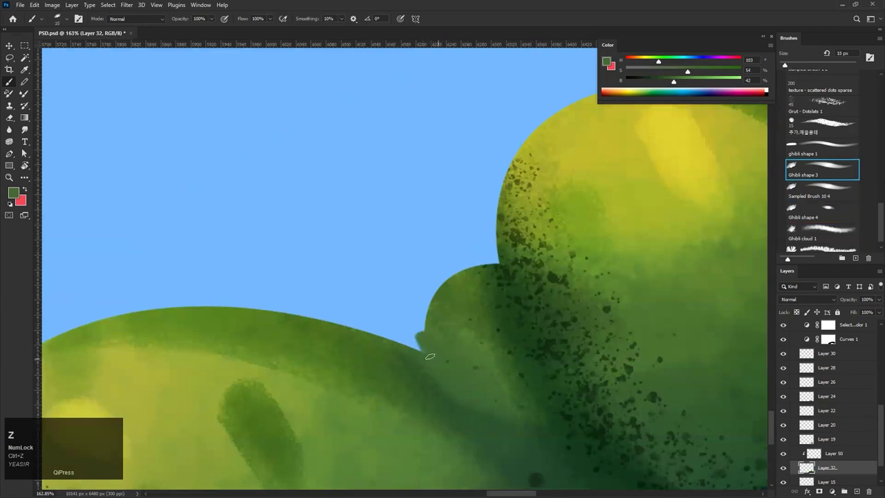
pyautogui.moveTo(461, 329); pyautogui.dragTo(451, 354)
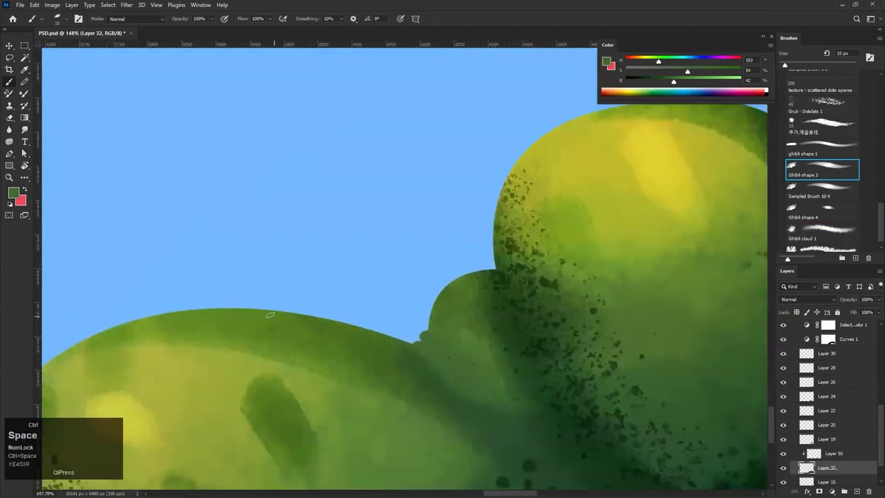
# Break up the top edge of the lowest mound with small leaf tufts in a green sampled from that edge
pyautogui.keyDown('alt'); pyautogui.click(226, 307); pyautogui.keyUp('alt')
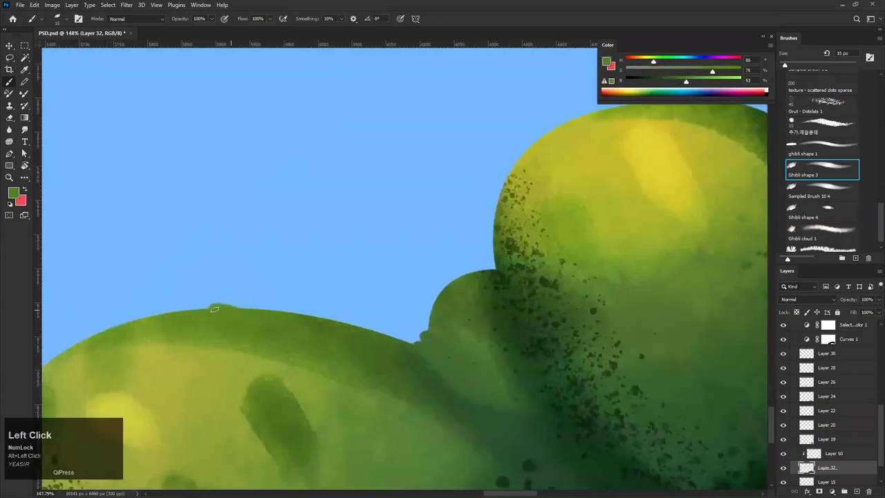
pyautogui.moveTo(259, 310); pyautogui.dragTo(185, 346)
pyautogui.moveTo(377, 229); pyautogui.dragTo(439, 227)
# Add small leaf tufts to the middle mound's top edge beside the upright leaf in a sampled dark green
pyautogui.keyDown('alt'); pyautogui.click(371, 360); pyautogui.keyUp('alt')
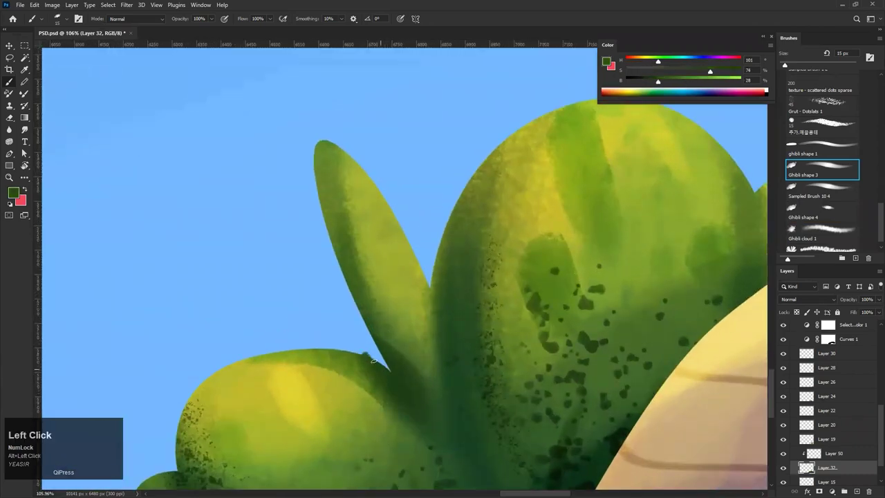
pyautogui.moveTo(405, 361); pyautogui.dragTo(363, 354)
pyautogui.moveTo(502, 302); pyautogui.dragTo(367, 362)
pyautogui.moveTo(470, 336); pyautogui.dragTo(544, 325)
# Add leaf tufts along the outlines of the upper mounds in greens sampled from their edges, and save the document
pyautogui.keyDown('alt'); pyautogui.click(588, 297); pyautogui.keyUp('alt')
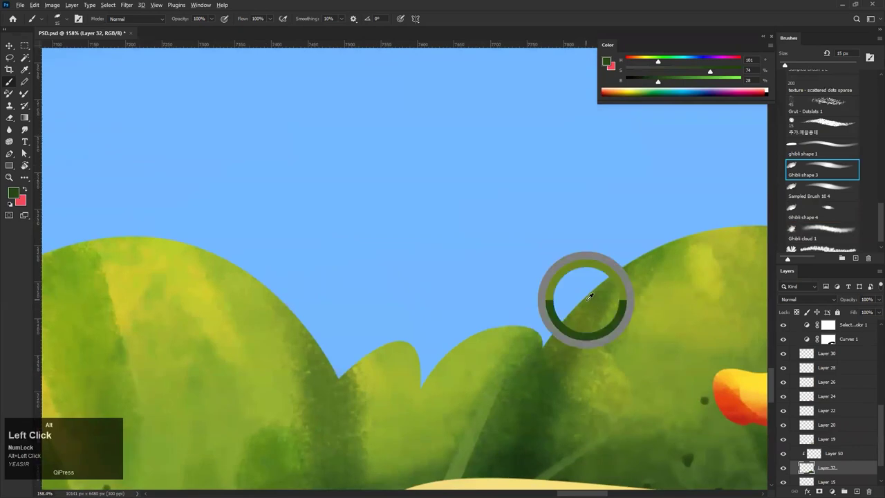
pyautogui.moveTo(582, 290)
pyautogui.mouseDown()
pyautogui.moveTo(573, 328)
pyautogui.moveTo(267, 398)
pyautogui.moveTo(463, 310)
pyautogui.moveTo(407, 269)
pyautogui.moveTo(419, 242)
pyautogui.moveTo(376, 293)
pyautogui.mouseUp()
pyautogui.keyDown('alt'); pyautogui.click(414, 259); pyautogui.keyUp('alt')
pyautogui.moveTo(571, 246); pyautogui.dragTo(560, 184)
pyautogui.moveTo(549, 221); pyautogui.dragTo(456, 236)
pyautogui.hotkey('ctrl', 's')
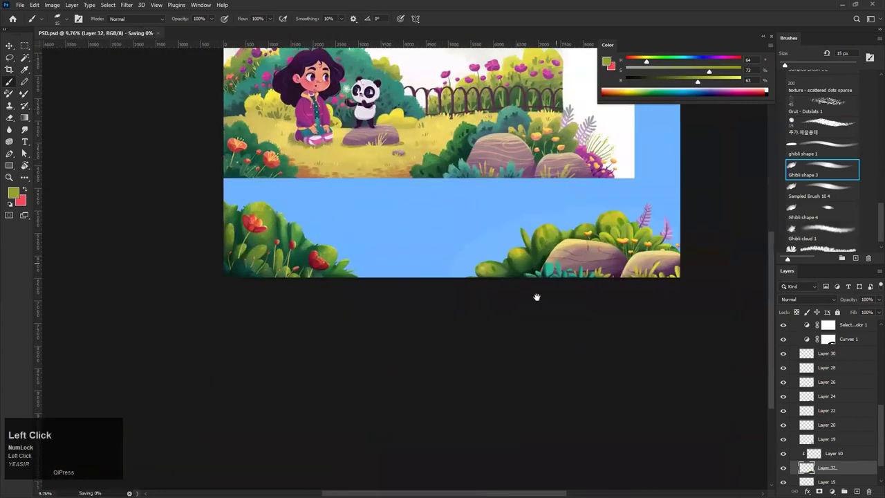
# Move the reference illustration on Layer 3 down to the canvas's bottom edge
pyautogui.moveTo(535, 297); pyautogui.dragTo(515, 290)
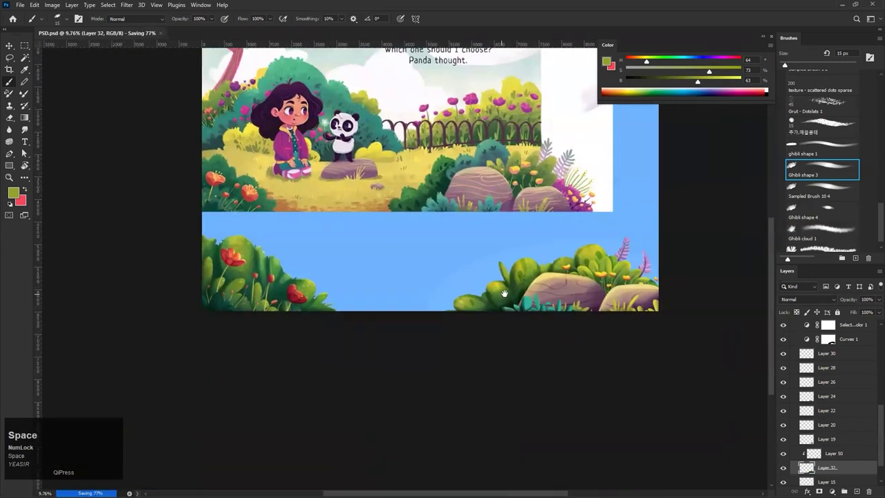
pyautogui.moveTo(519, 247); pyautogui.dragTo(499, 301)
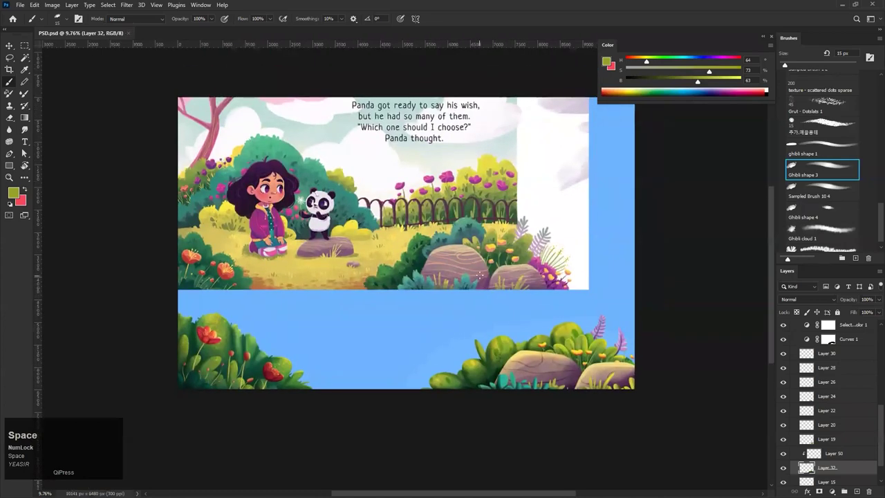
pyautogui.press('v')
pyautogui.moveTo(403, 236); pyautogui.dragTo(409, 308)
# Hide the Layer 3 reference illustration and save the document
pyautogui.click(783, 326)
pyautogui.press('space')
pyautogui.hotkey('ctrl', 's')
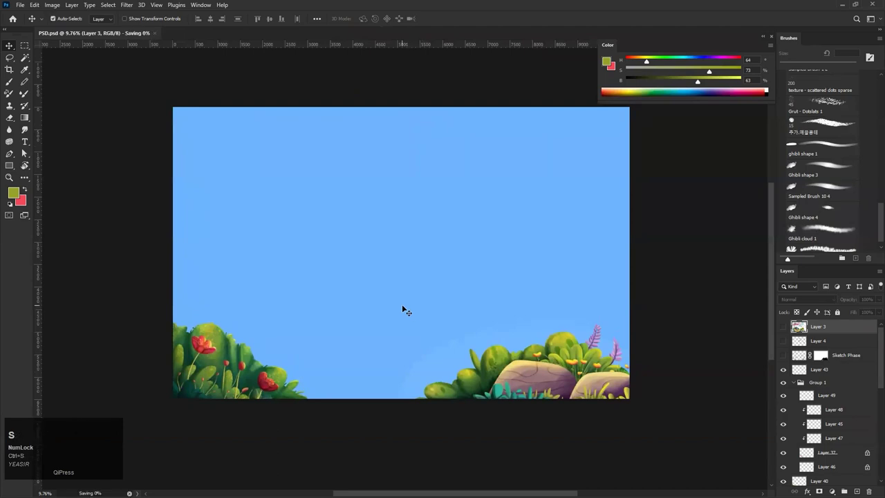
# Inspect both painted bush clusters and compare them with the Layer 3 reference by showing and hiding it
pyautogui.hotkey('ctrl', 'space')
pyautogui.moveTo(209, 382); pyautogui.dragTo(234, 390)
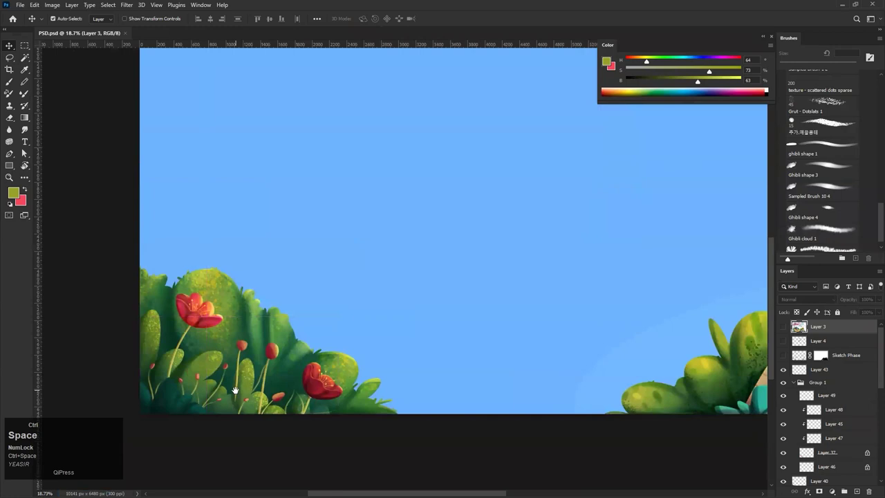
pyautogui.hotkey('ctrl', 'space')
pyautogui.moveTo(235, 391); pyautogui.dragTo(281, 371)
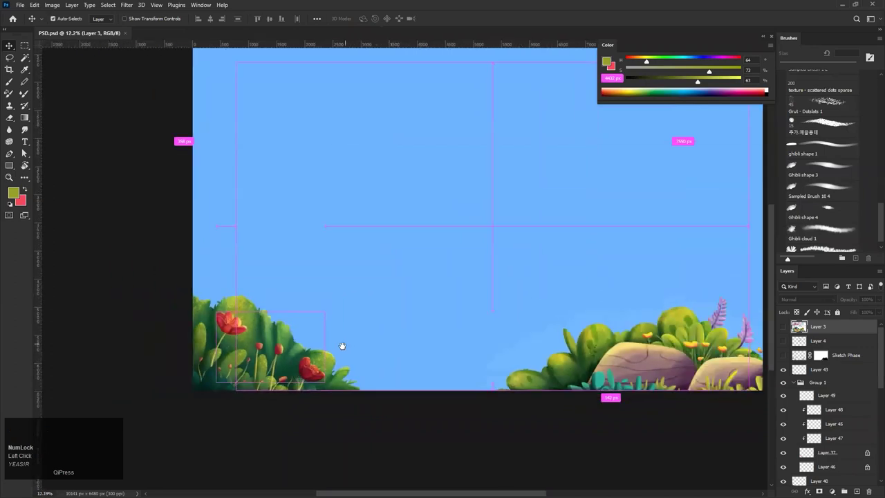
pyautogui.moveTo(353, 343); pyautogui.dragTo(286, 374)
pyautogui.click(783, 327)
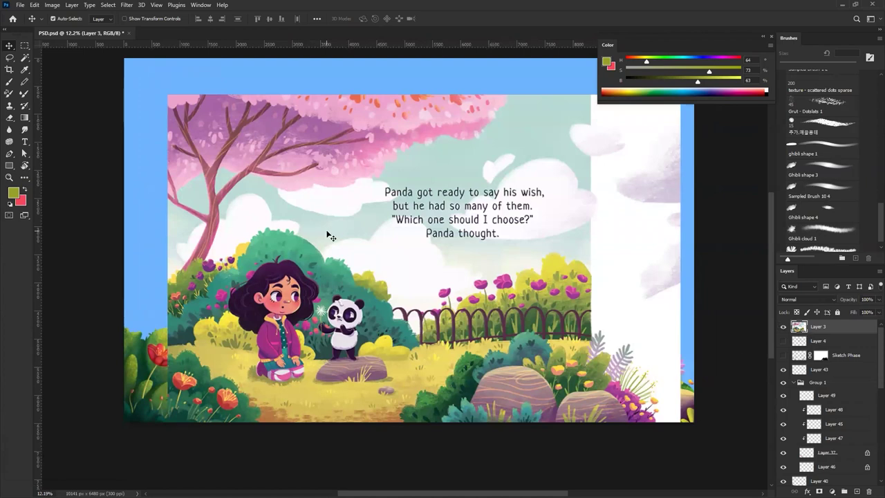
pyautogui.moveTo(554, 392); pyautogui.dragTo(586, 401)
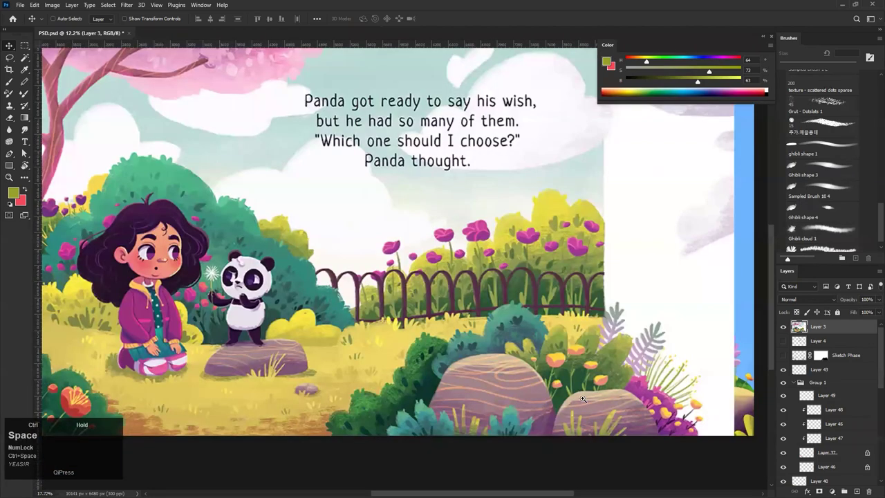
pyautogui.moveTo(538, 233); pyautogui.dragTo(400, 264)
pyautogui.press('v')
pyautogui.click(404, 227)
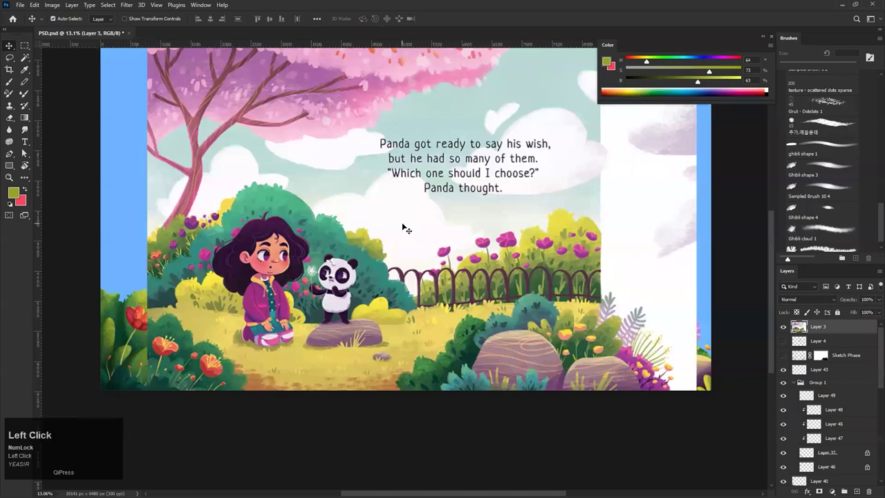
pyautogui.click(782, 327)
pyautogui.moveTo(439, 277)
pyautogui.mouseDown()
pyautogui.moveTo(421, 296)
pyautogui.moveTo(430, 290)
pyautogui.mouseUp()
pyautogui.click(784, 327)
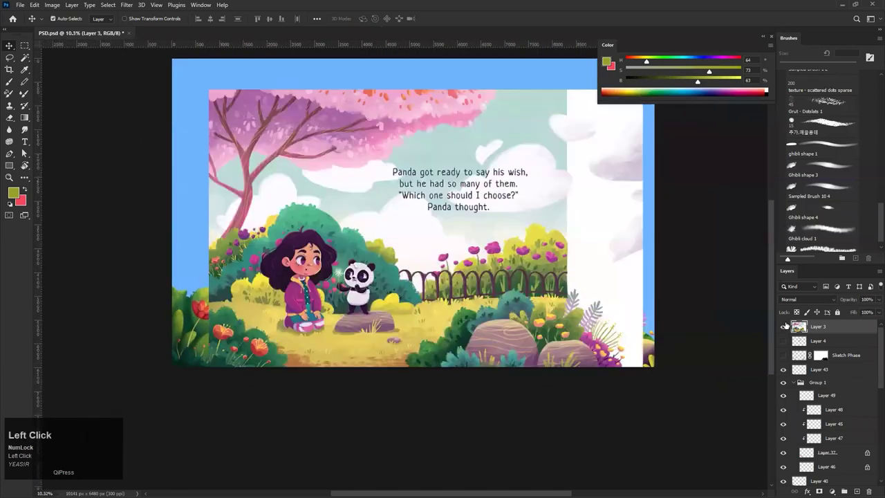
pyautogui.click(783, 326)
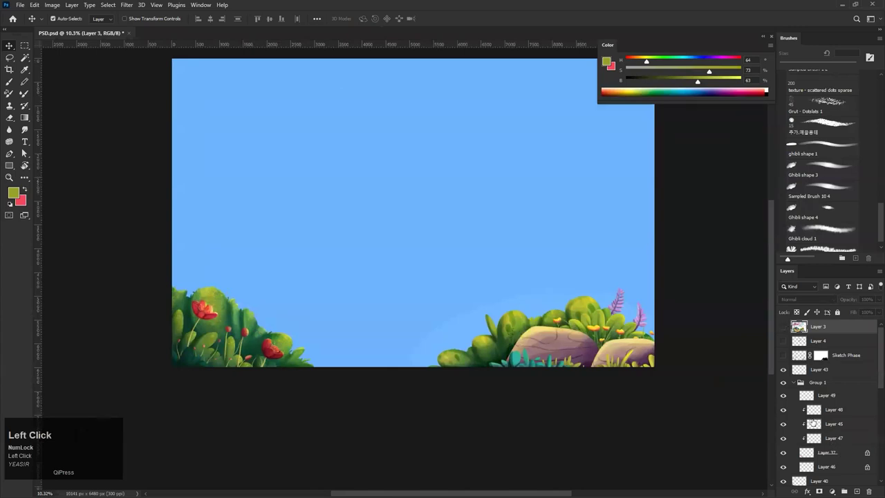
# Show the Sketch Phase layer at 39% opacity and save the document
pyautogui.click(783, 341)
pyautogui.click(782, 342)
pyautogui.click(810, 356)
pyautogui.click(805, 357)
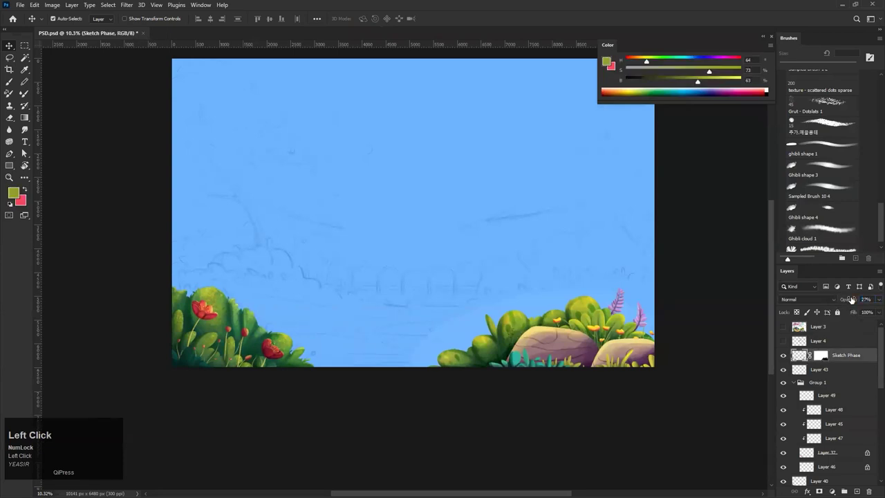
pyautogui.moveTo(849, 301); pyautogui.dragTo(850, 303)
pyautogui.hotkey('ctrl', 's')
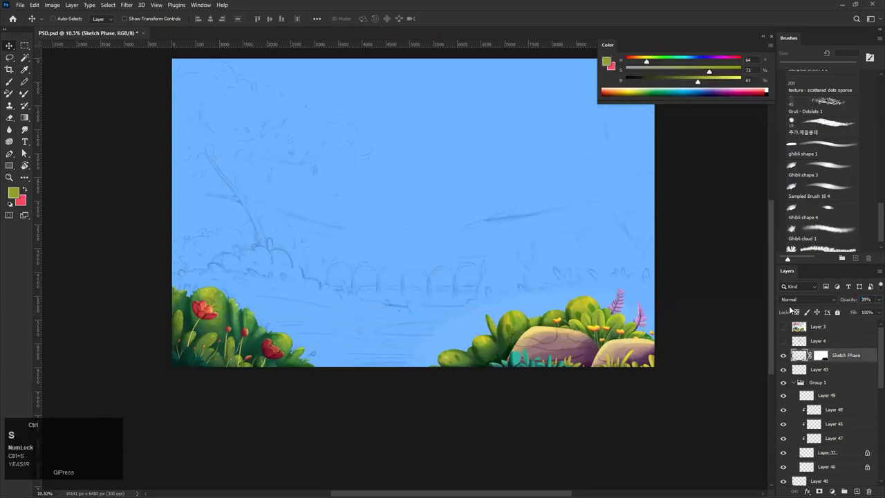
# Hide the Sketch Phase layer and the blue Color Fill 1 background layer
pyautogui.press('space')
pyautogui.moveTo(415, 273); pyautogui.dragTo(373, 308)
pyautogui.click(780, 357)
pyautogui.scroll(-8, 809, 408)
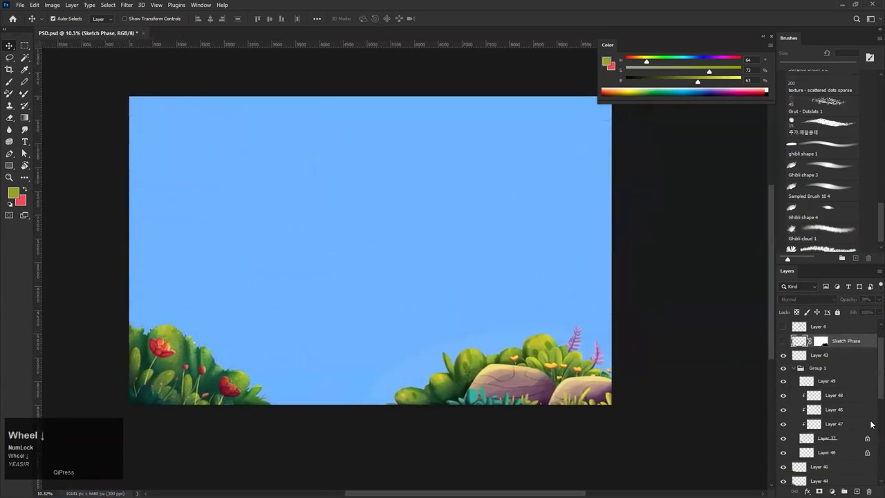
pyautogui.click(784, 465)
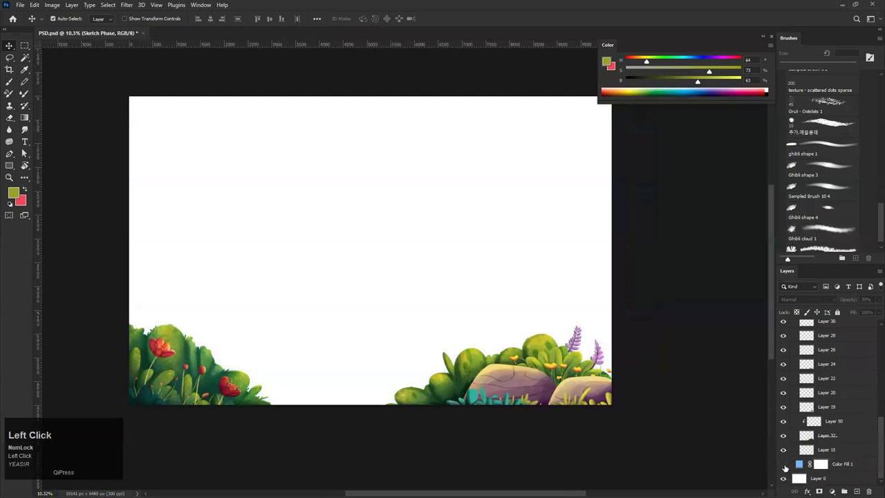